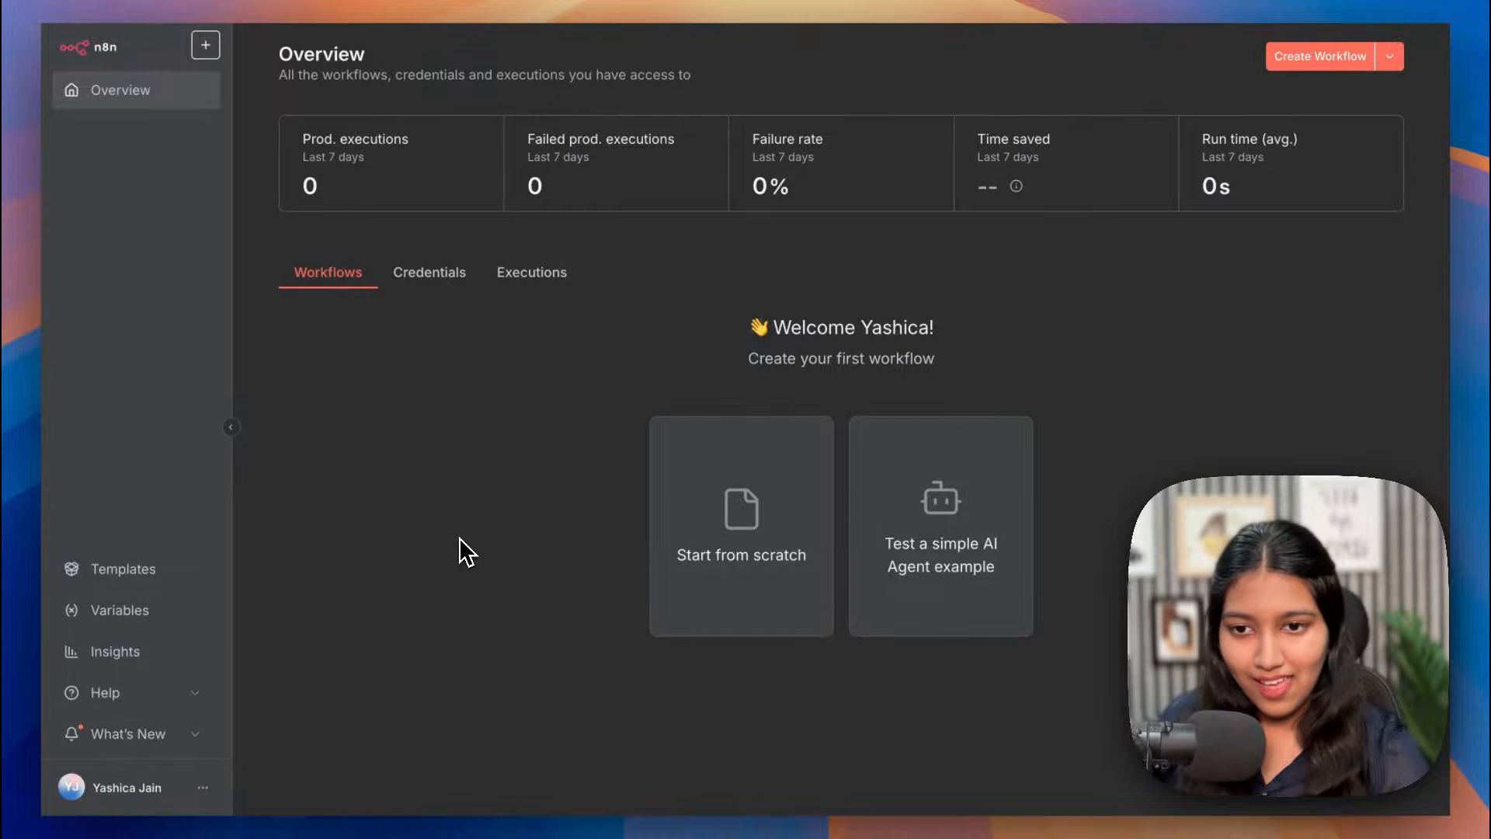
Add a manual trigger as the first step of the new workflow
left_click(203, 788)
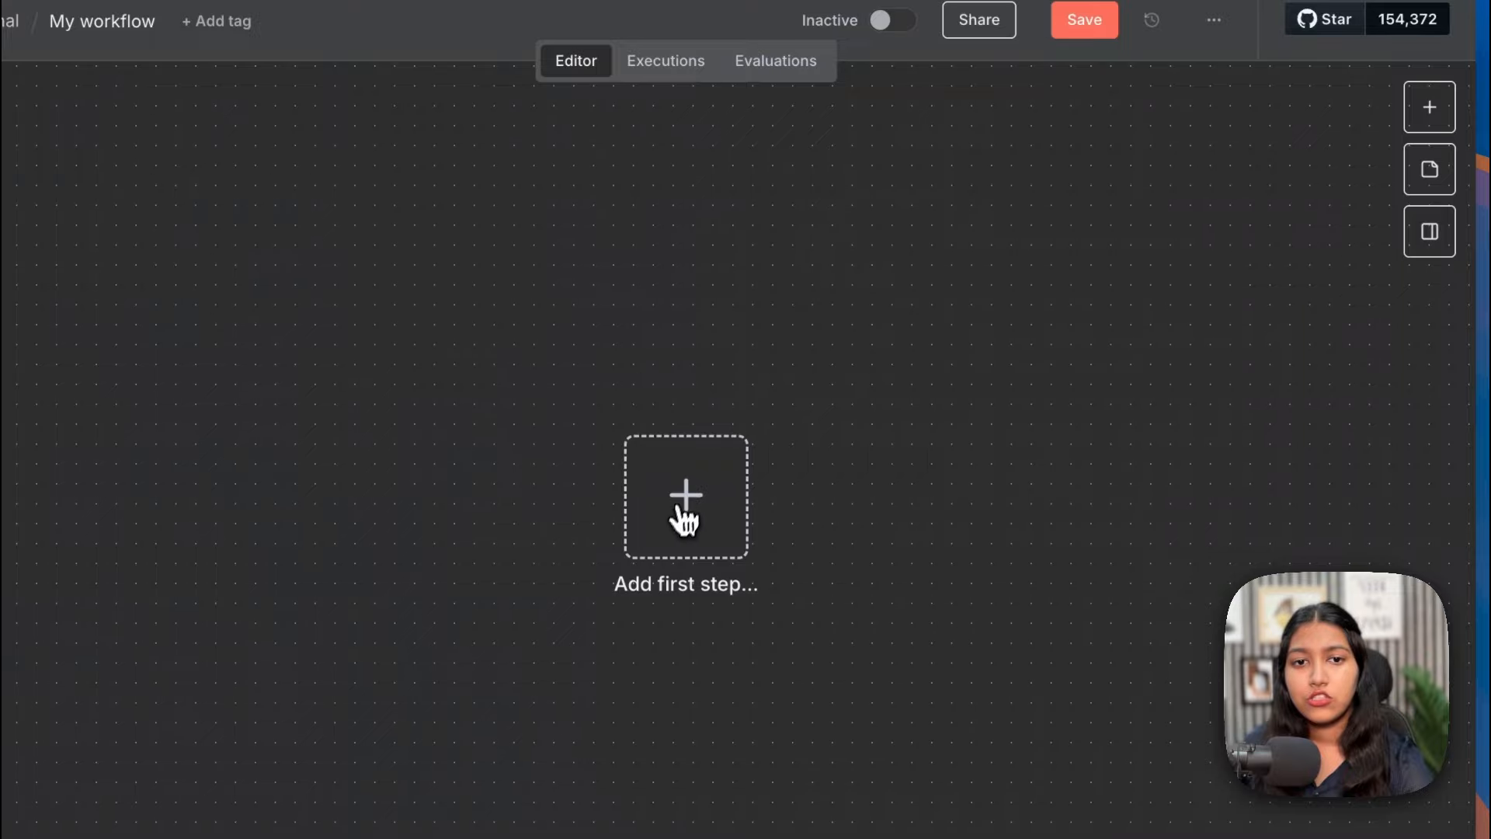
left_click(684, 509)
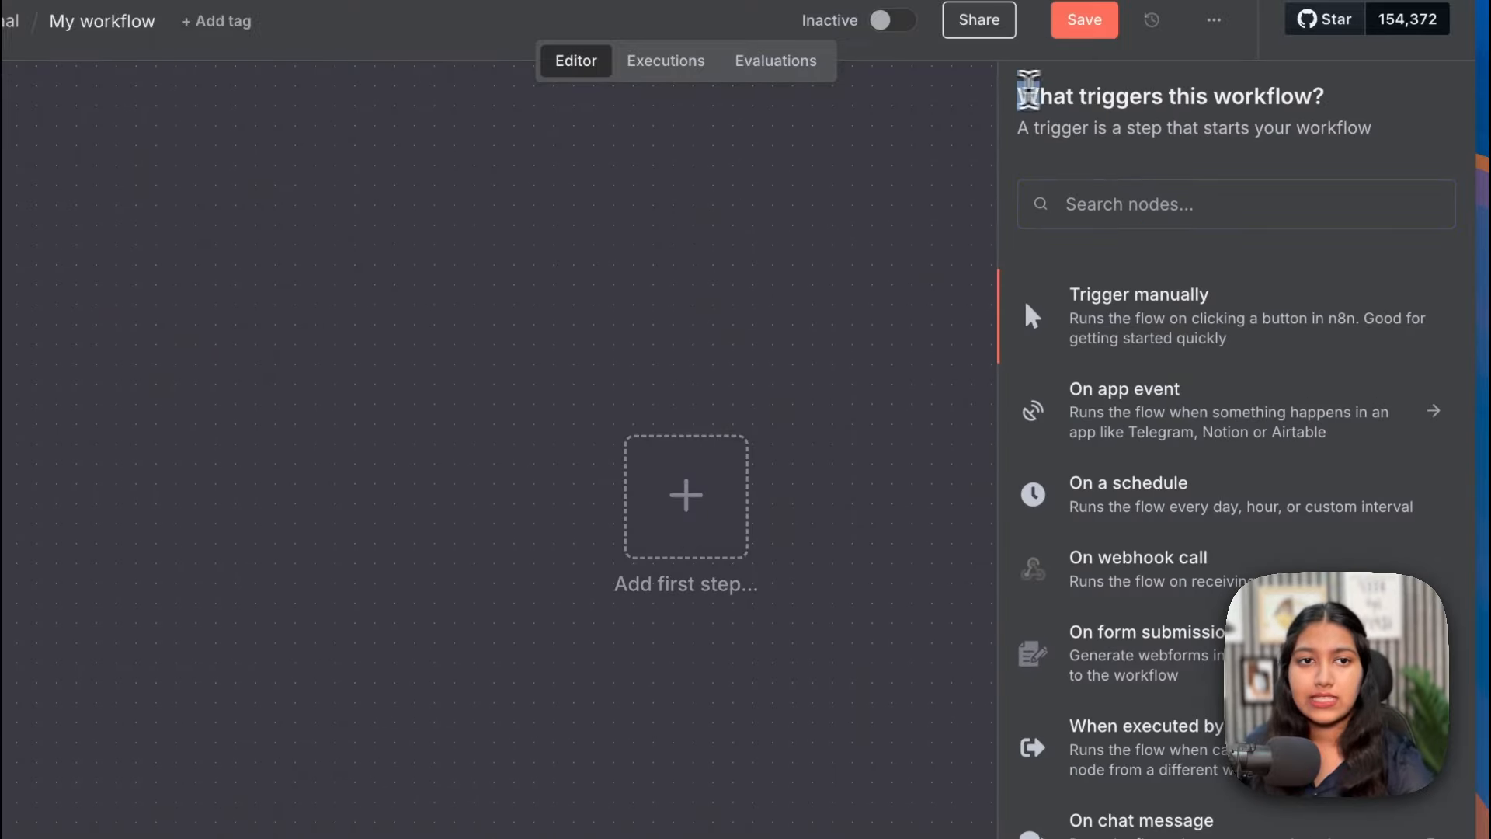
left_click_drag(1018, 95, 1330, 101)
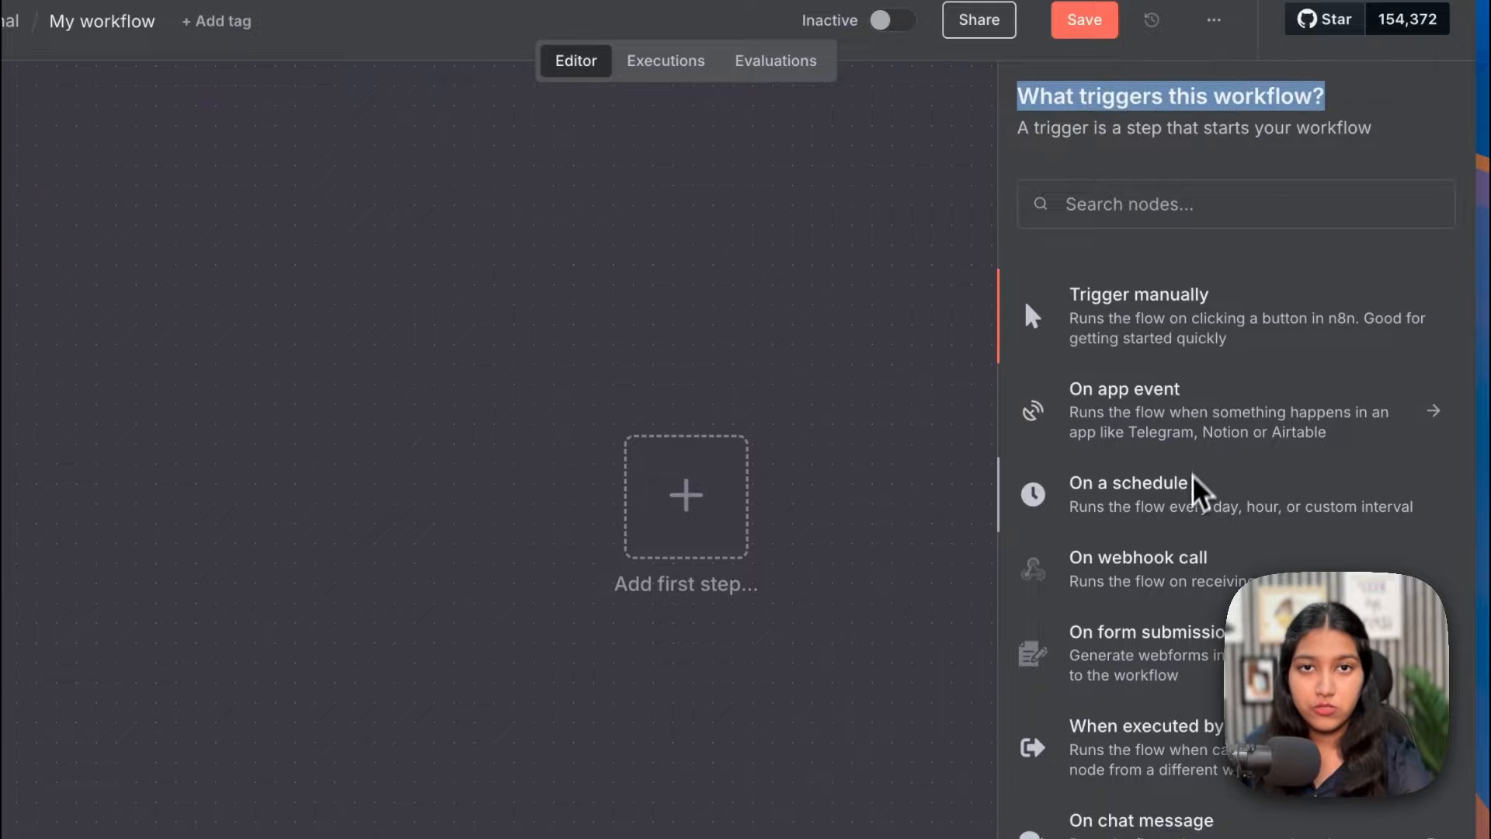
left_click(1081, 151)
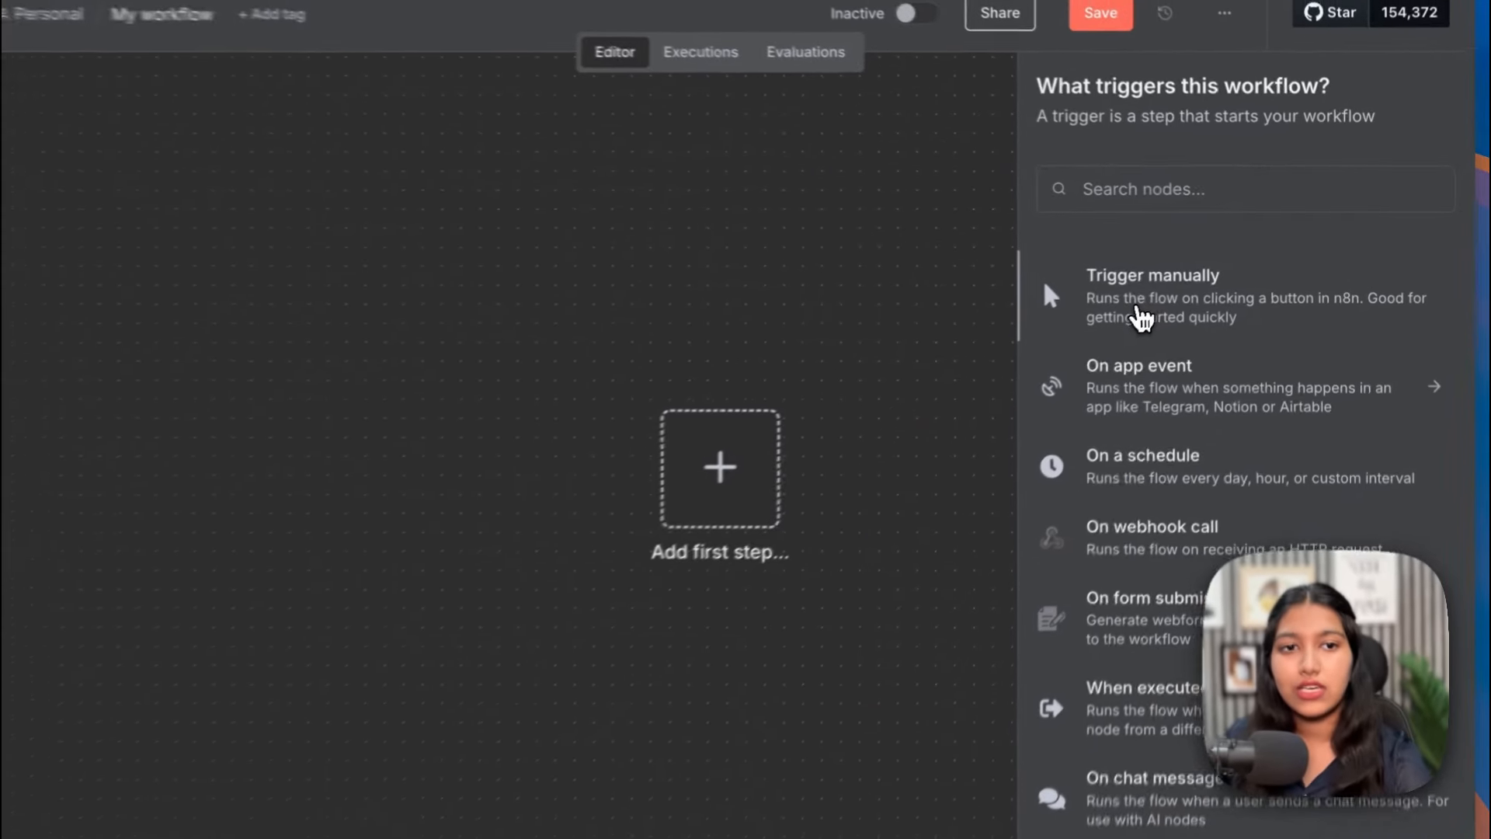
left_click(1180, 295)
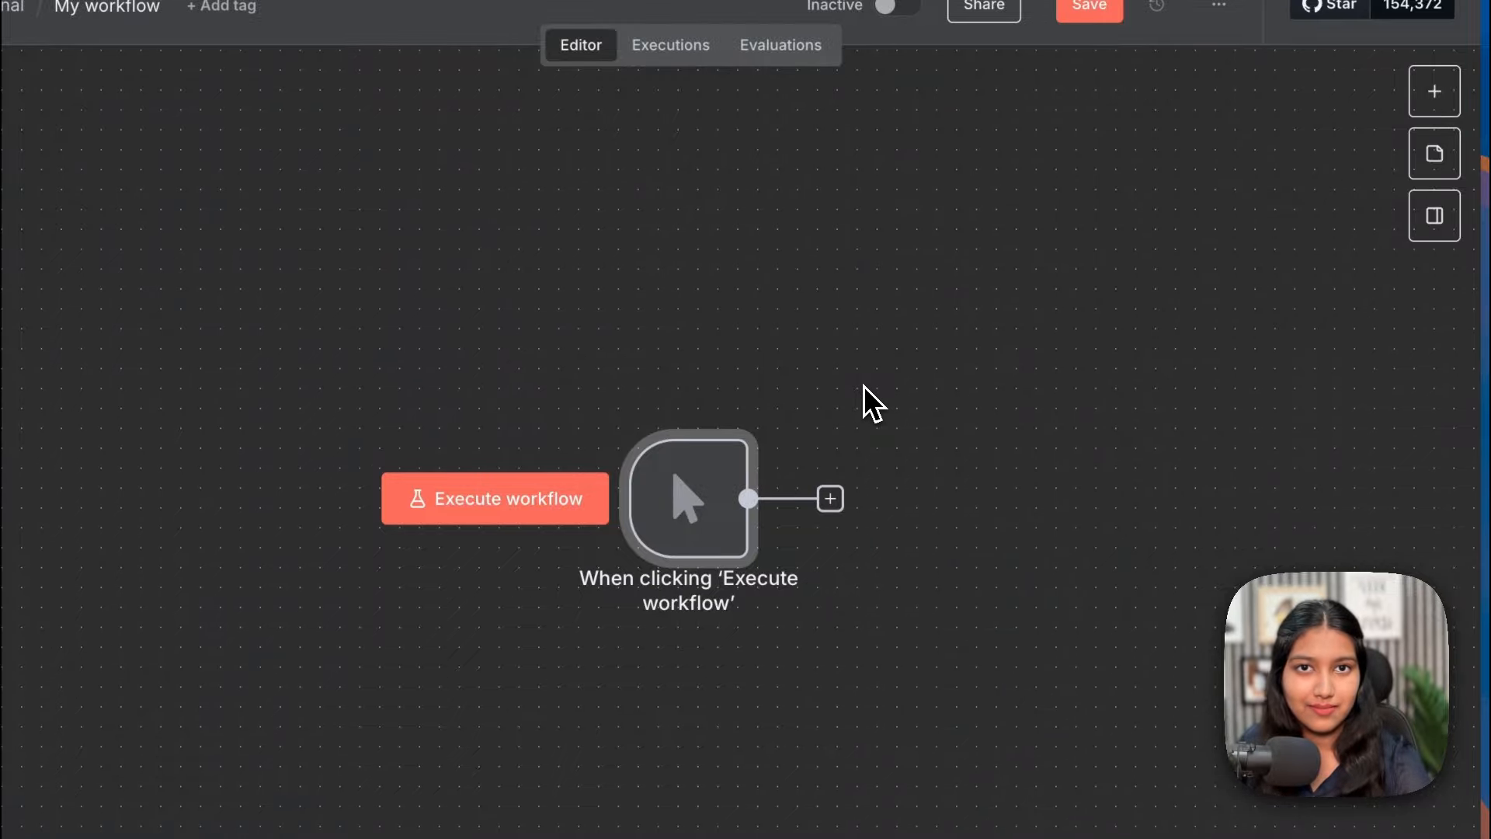
Review the manual trigger's parameters and return to the canvas
double_click(705, 543)
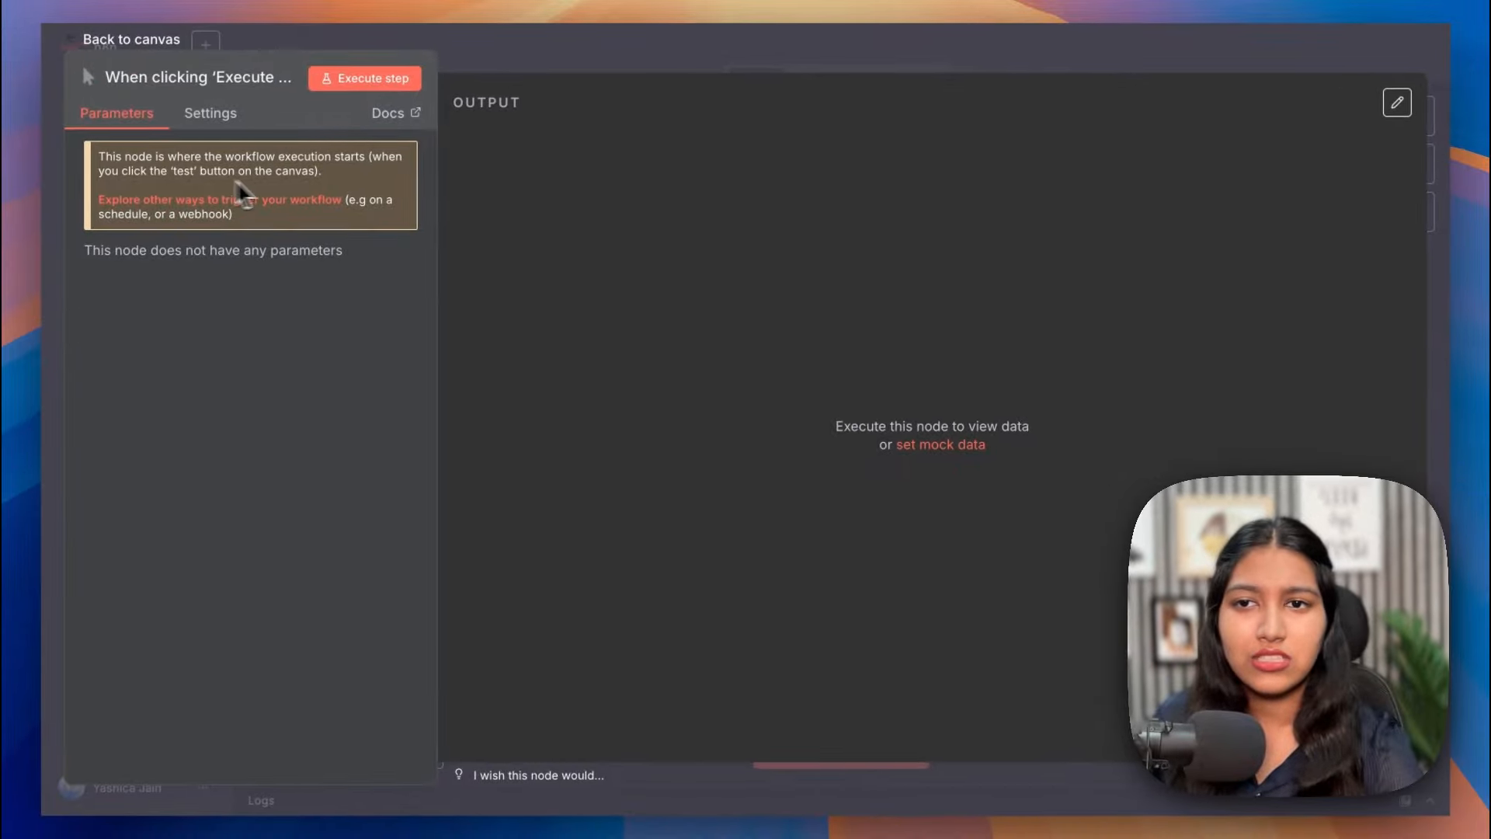
left_click(658, 70)
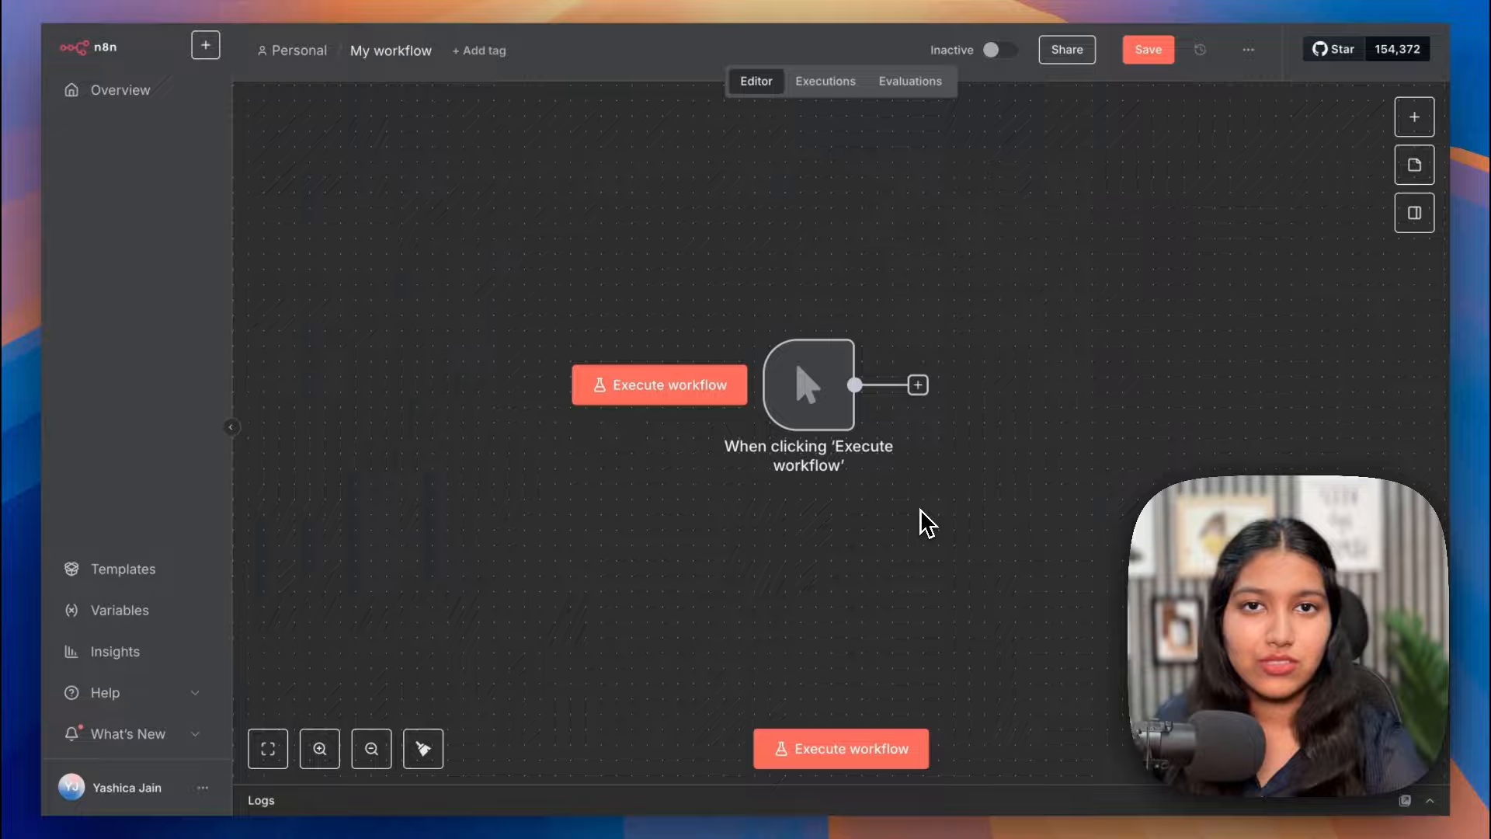
left_click(814, 399)
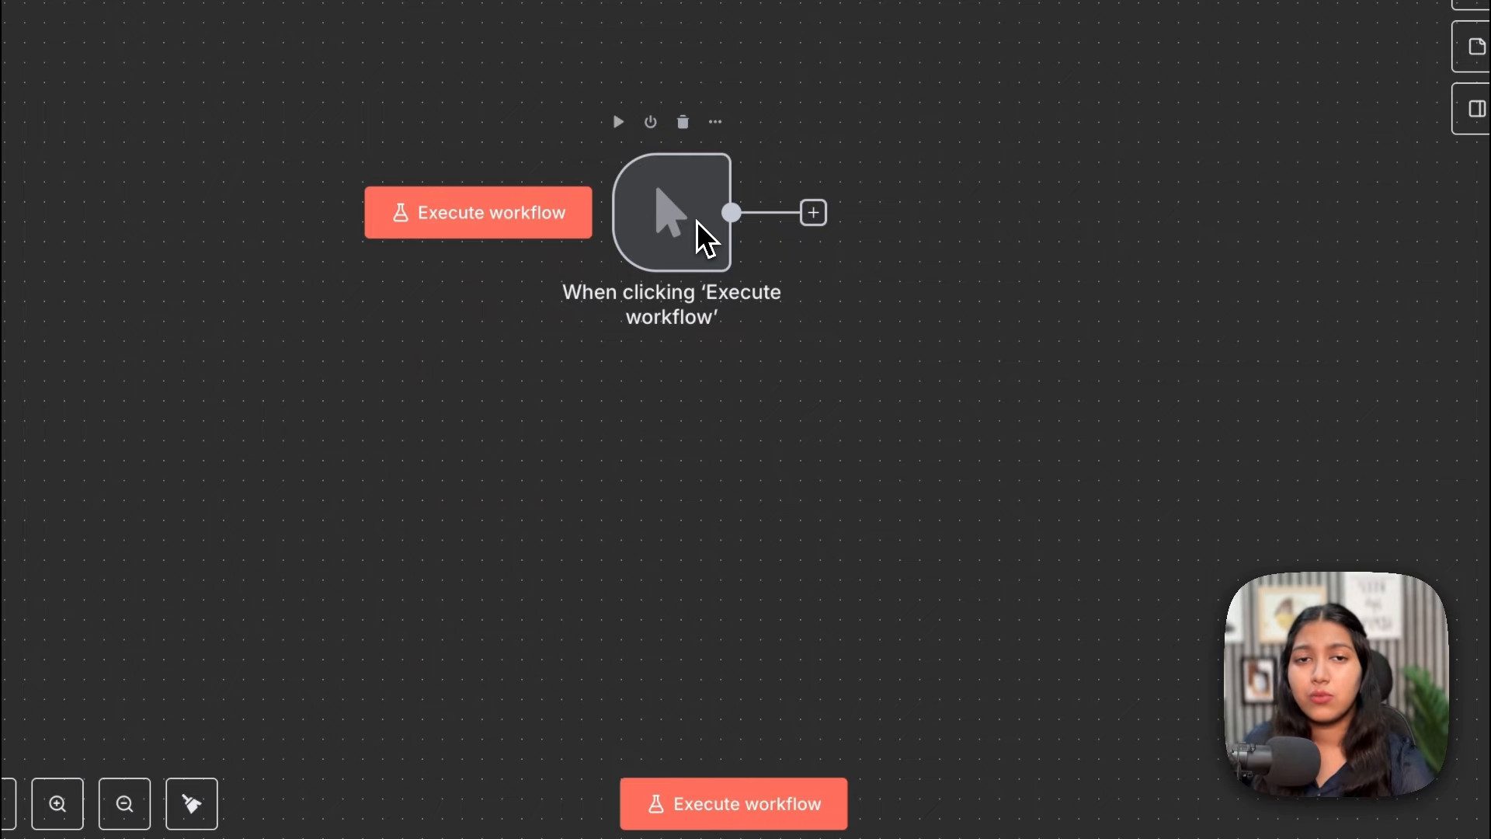
Add a schedule trigger to the workflow and place it directly below the manual trigger
left_click(1432, 84)
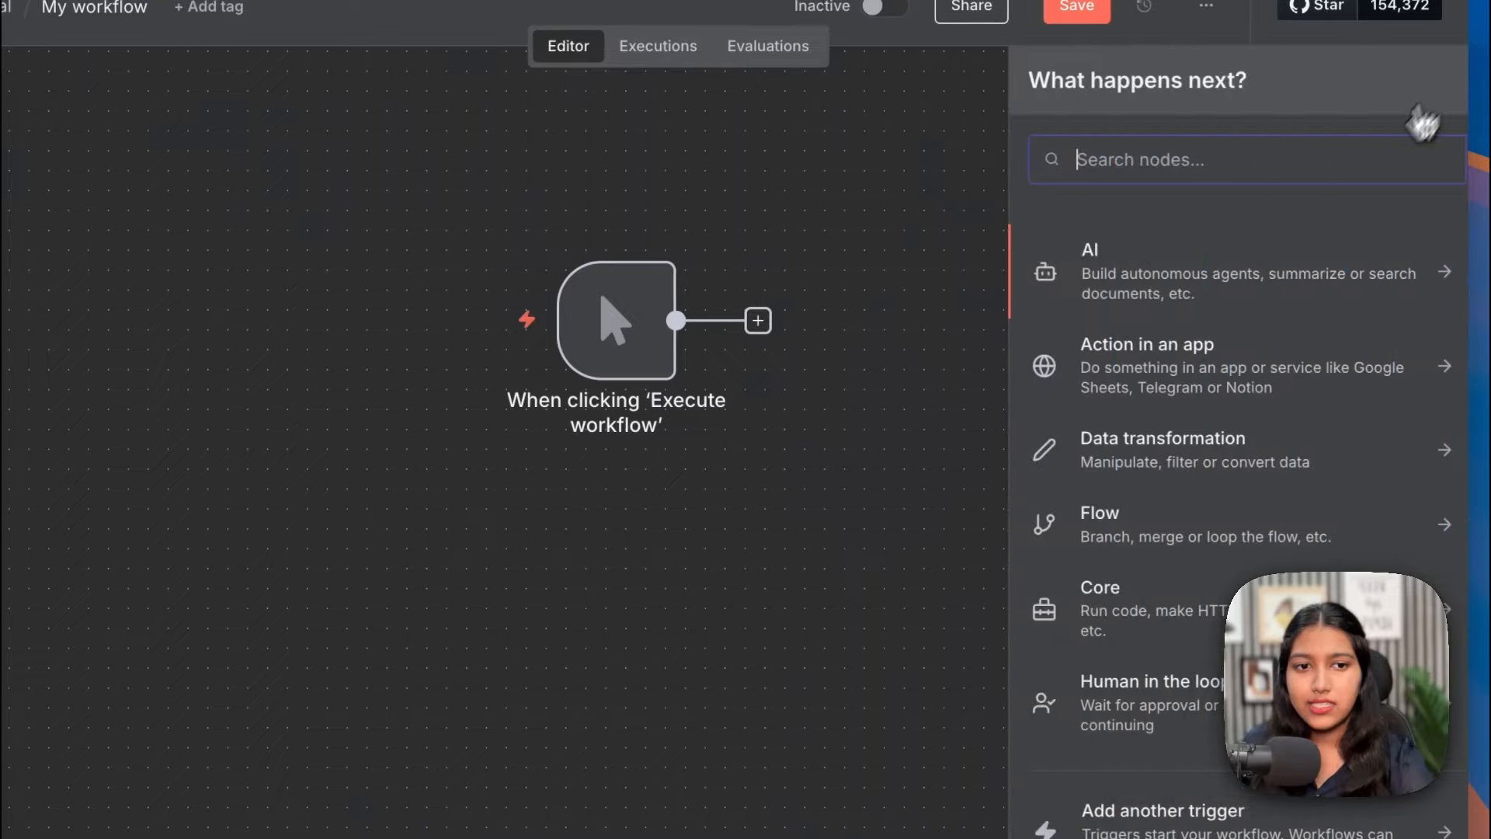
left_click(1057, 749)
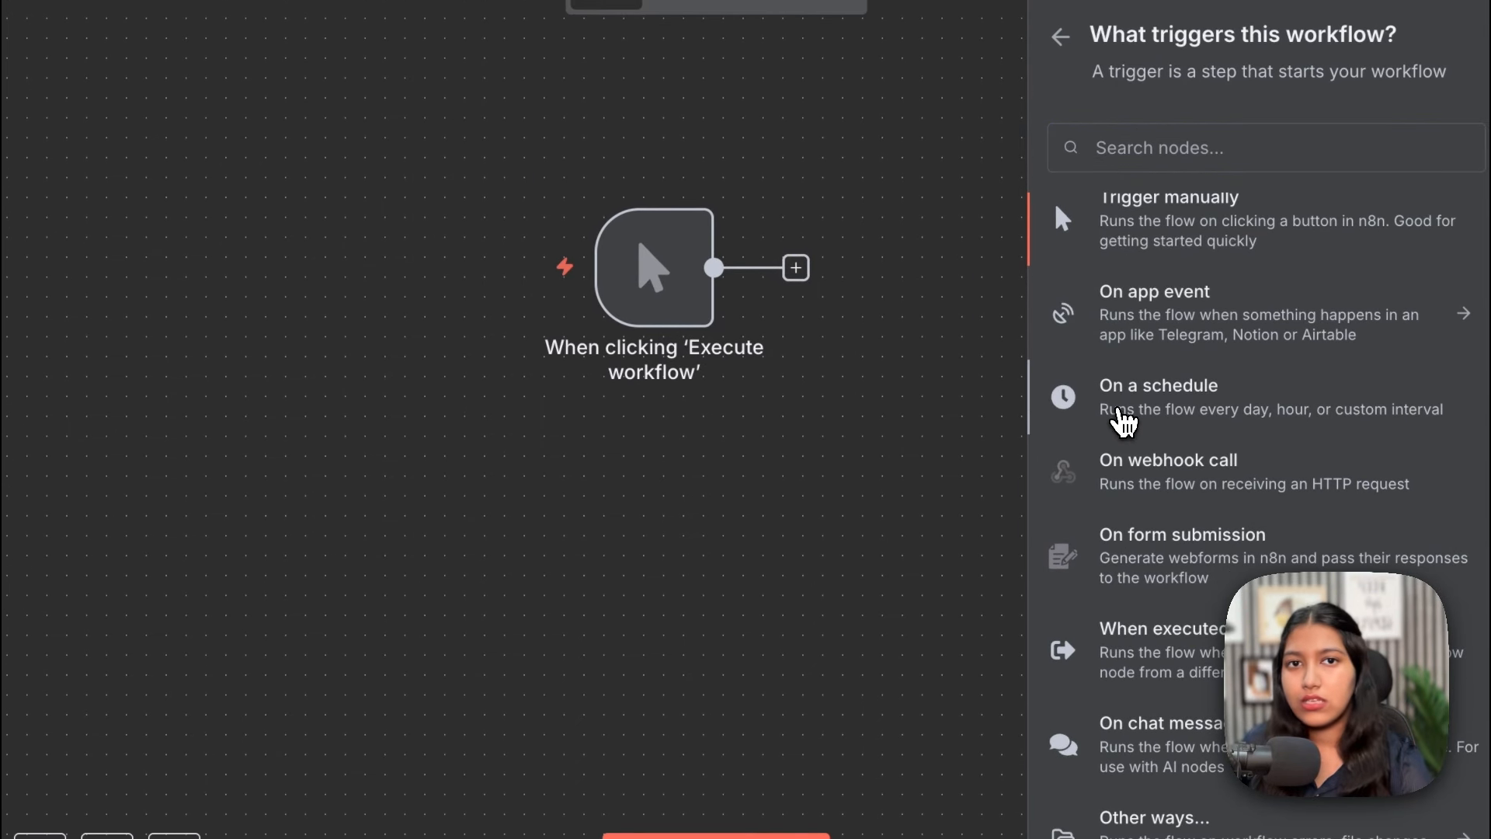
left_click(1118, 419)
key("Escape")
left_click_drag(900, 466, 738, 488)
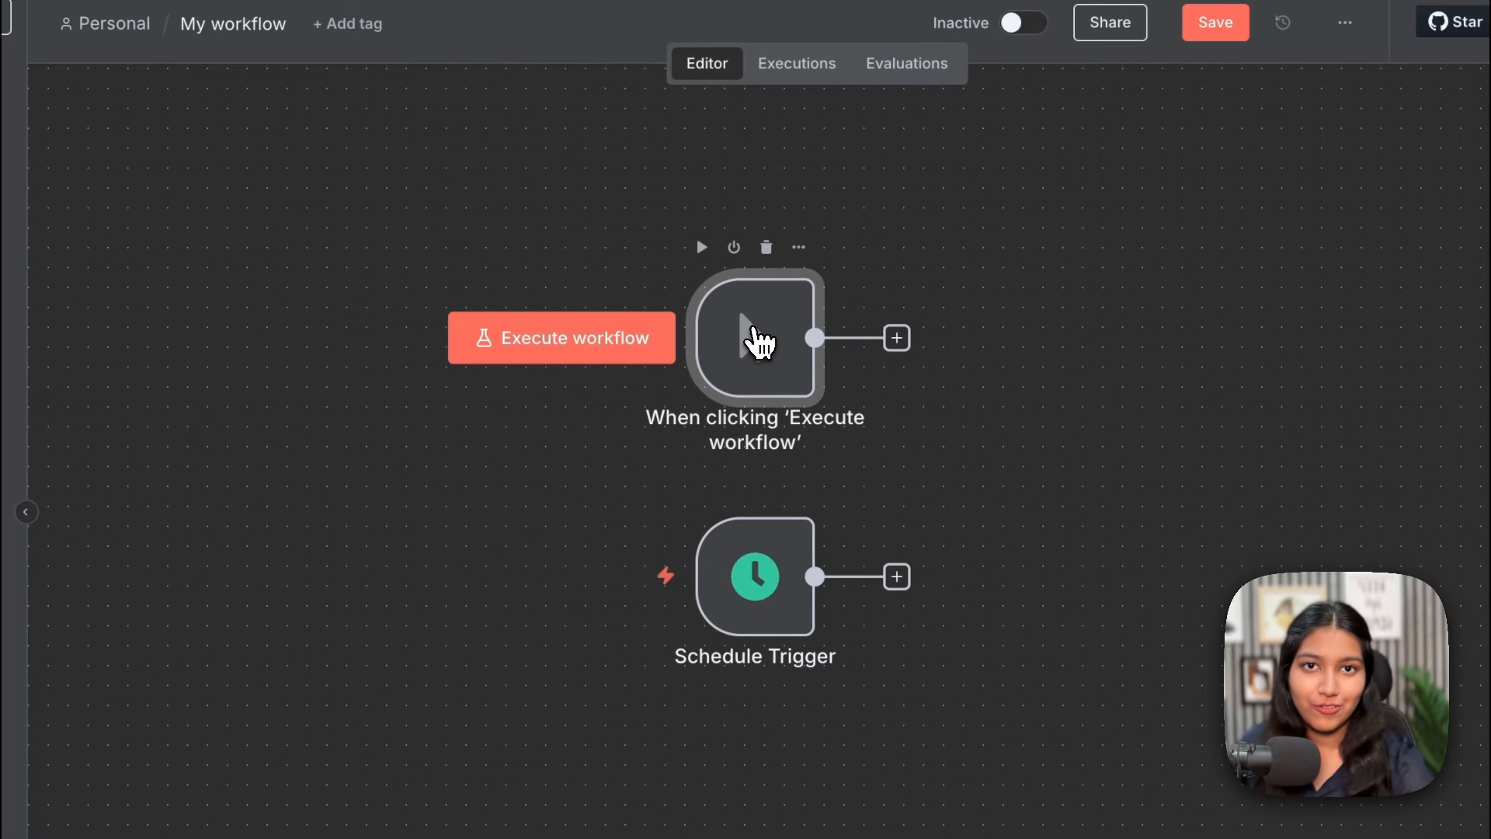
left_click_drag(803, 344, 786, 344)
left_click(774, 342)
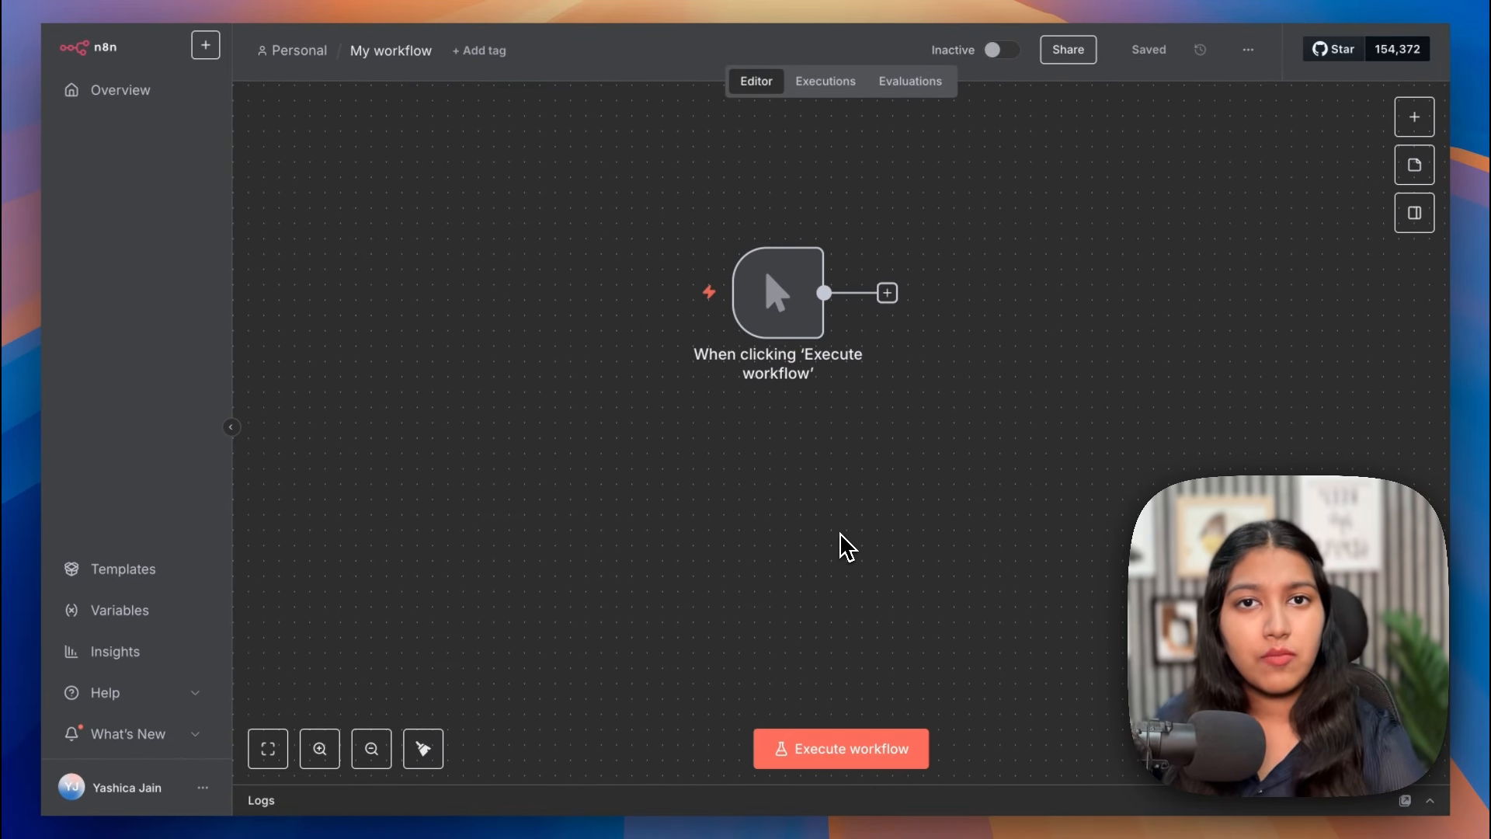
mouse_move(772, 291)
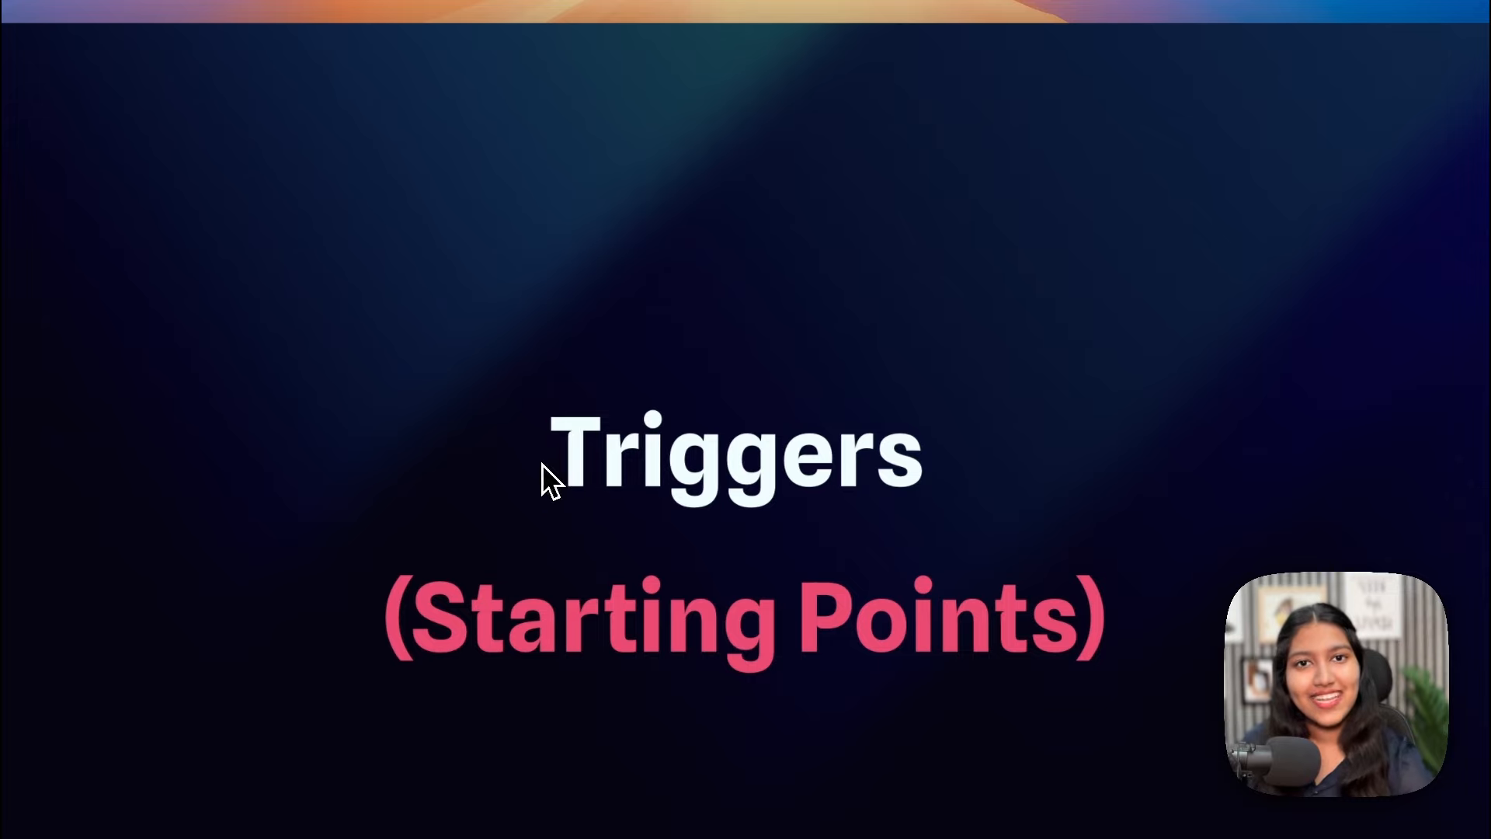
left_click_drag(542, 466, 967, 505)
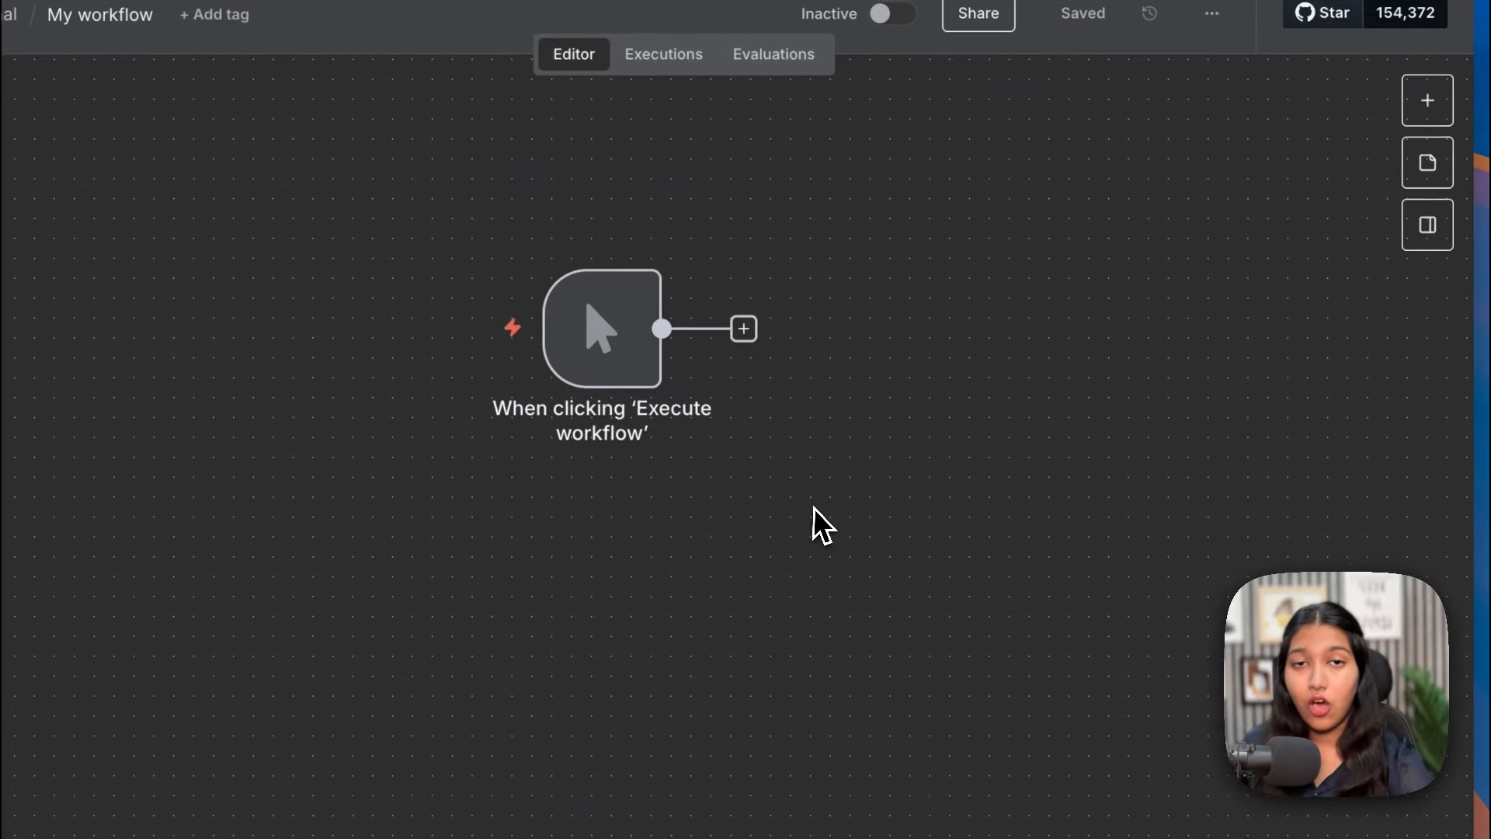
Add an On chat message trigger to the workflow and place it directly below the manual trigger
left_click(1422, 98)
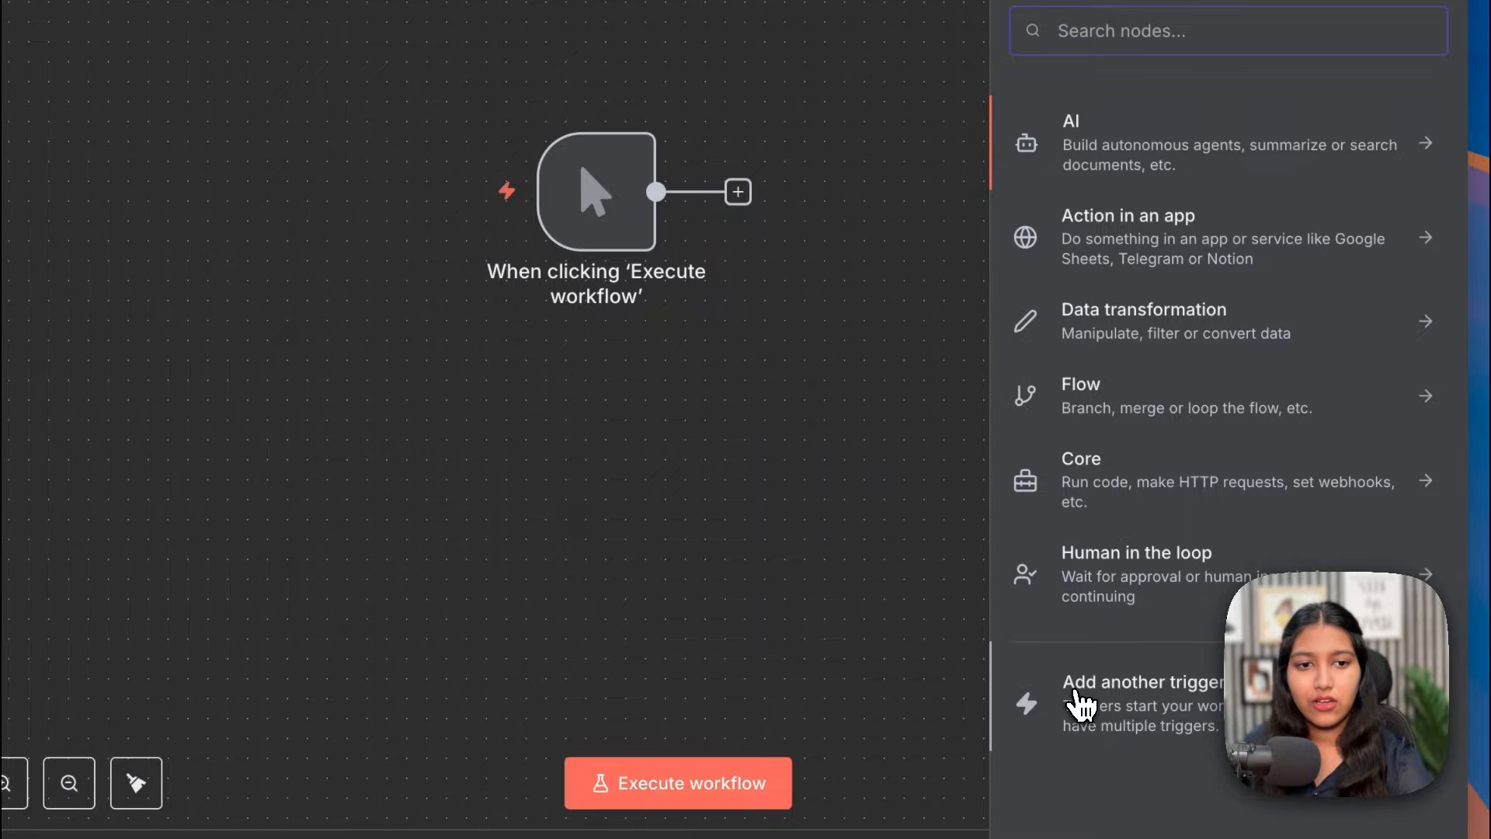
left_click(1076, 722)
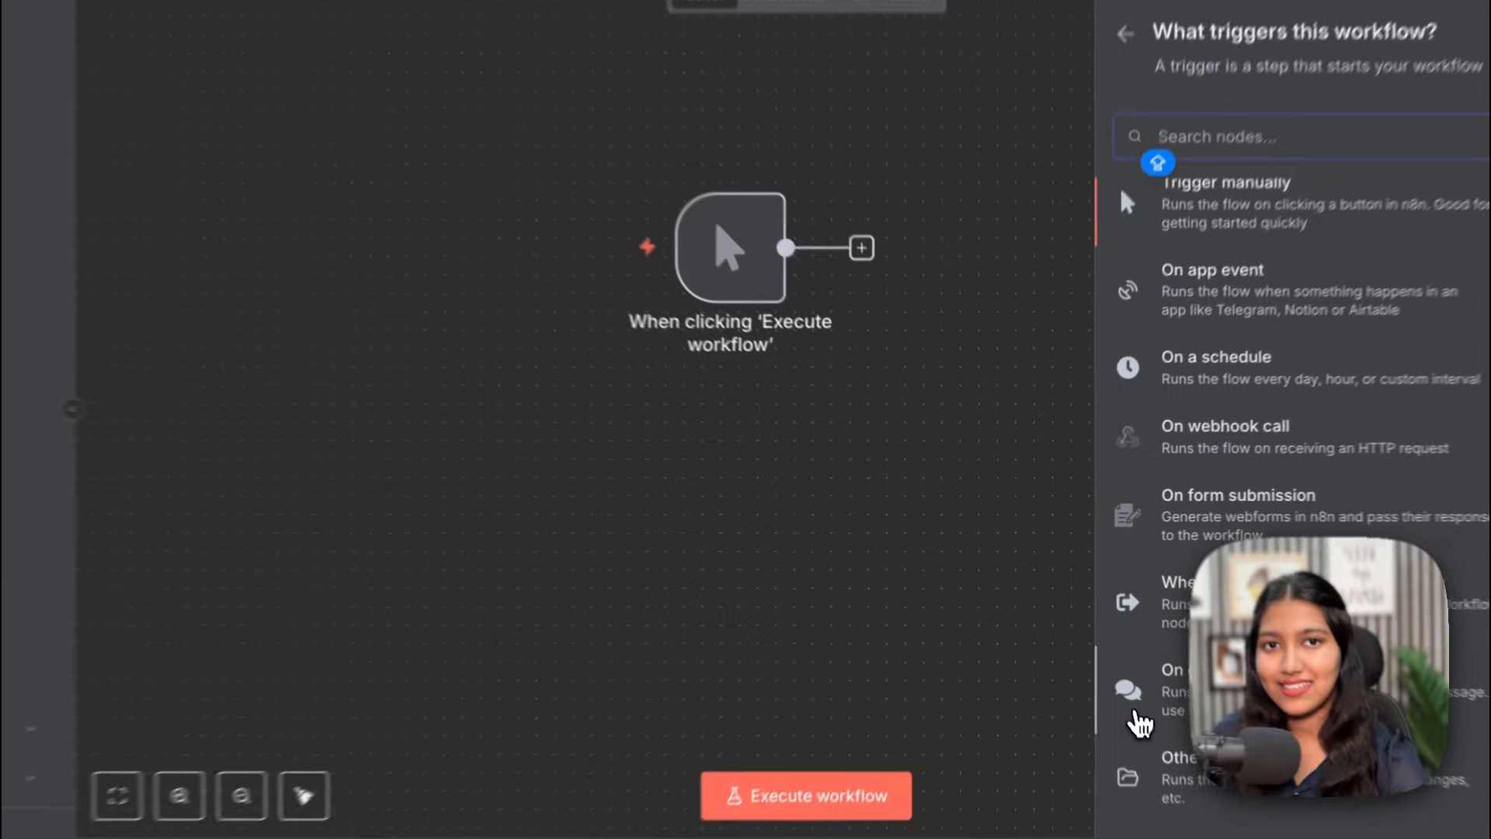
left_click(1113, 668)
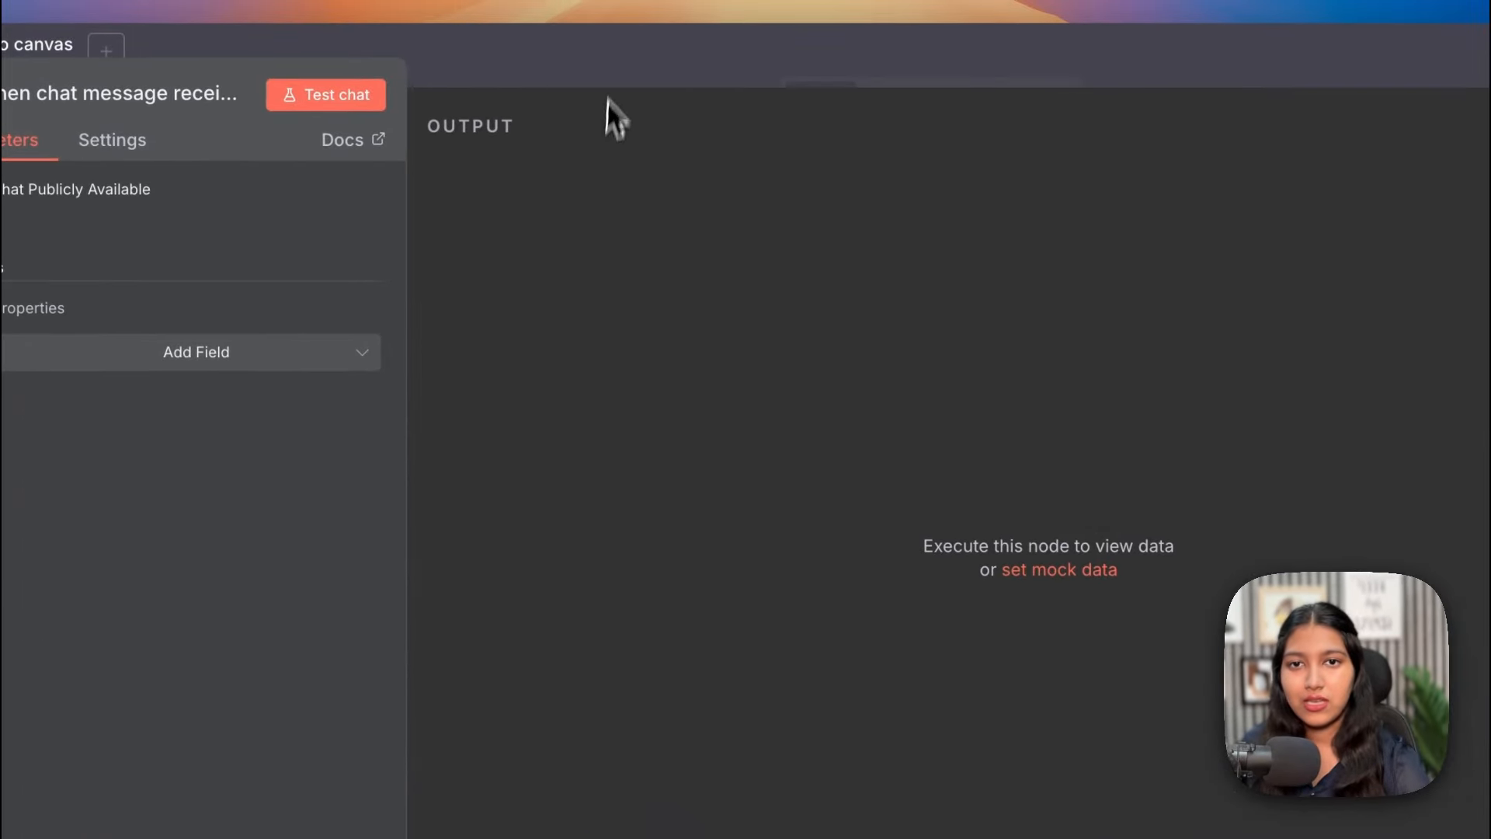
left_click(610, 57)
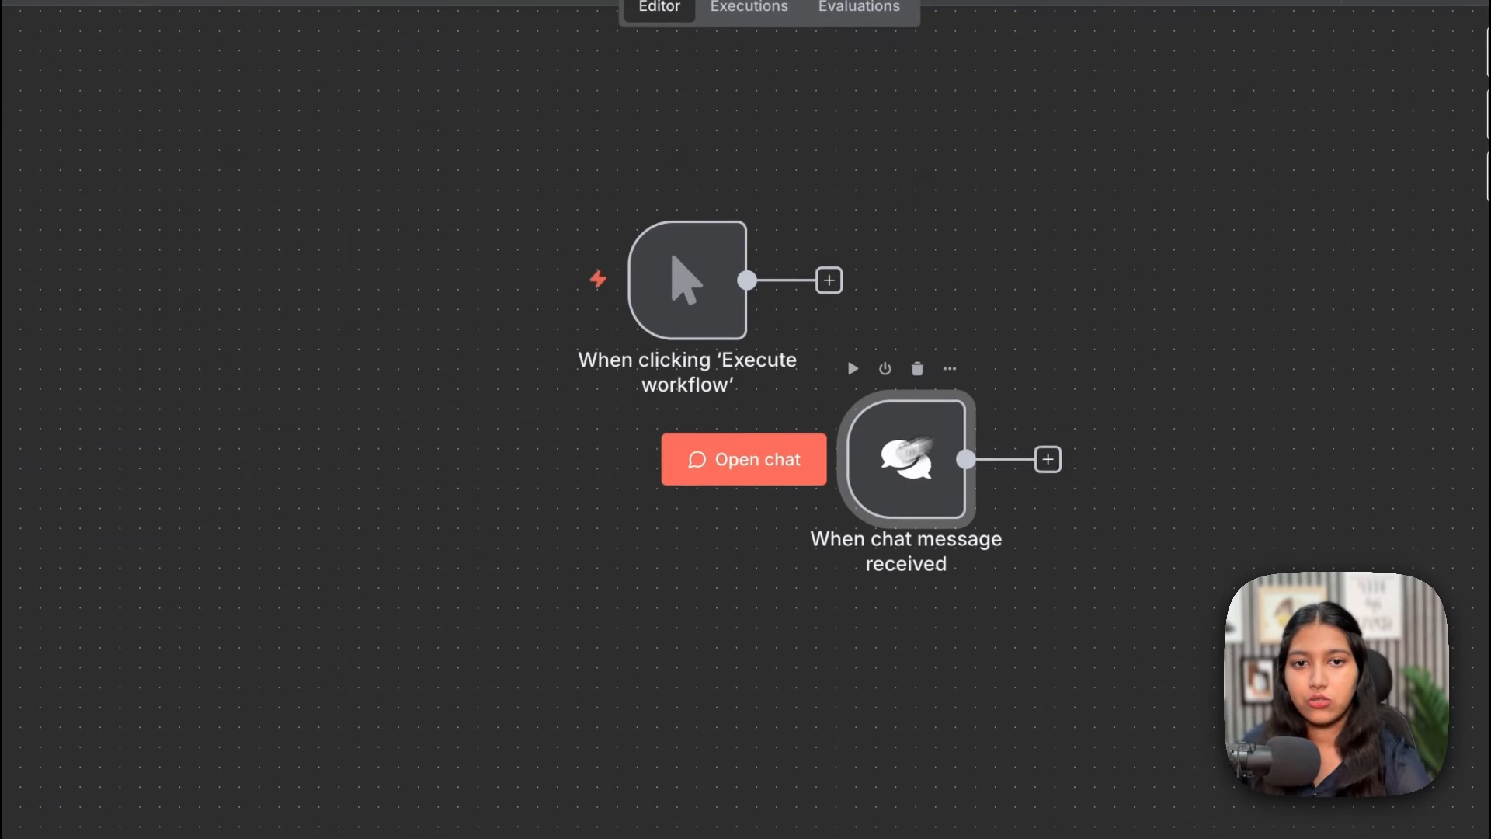
left_click_drag(906, 459, 687, 518)
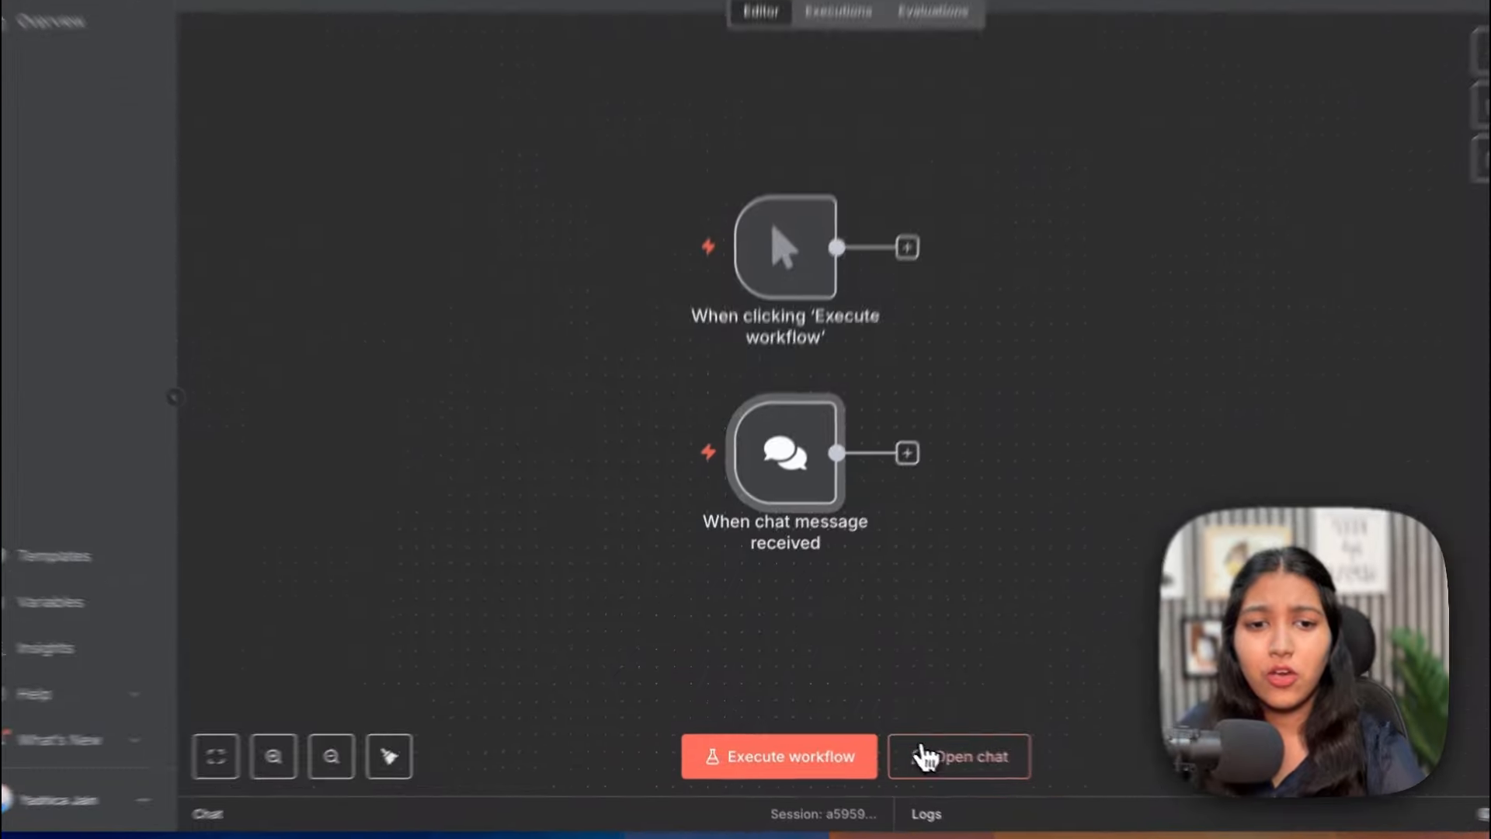
Open the workflow chat and make the chat publicly available in the chat message trigger
left_click(924, 755)
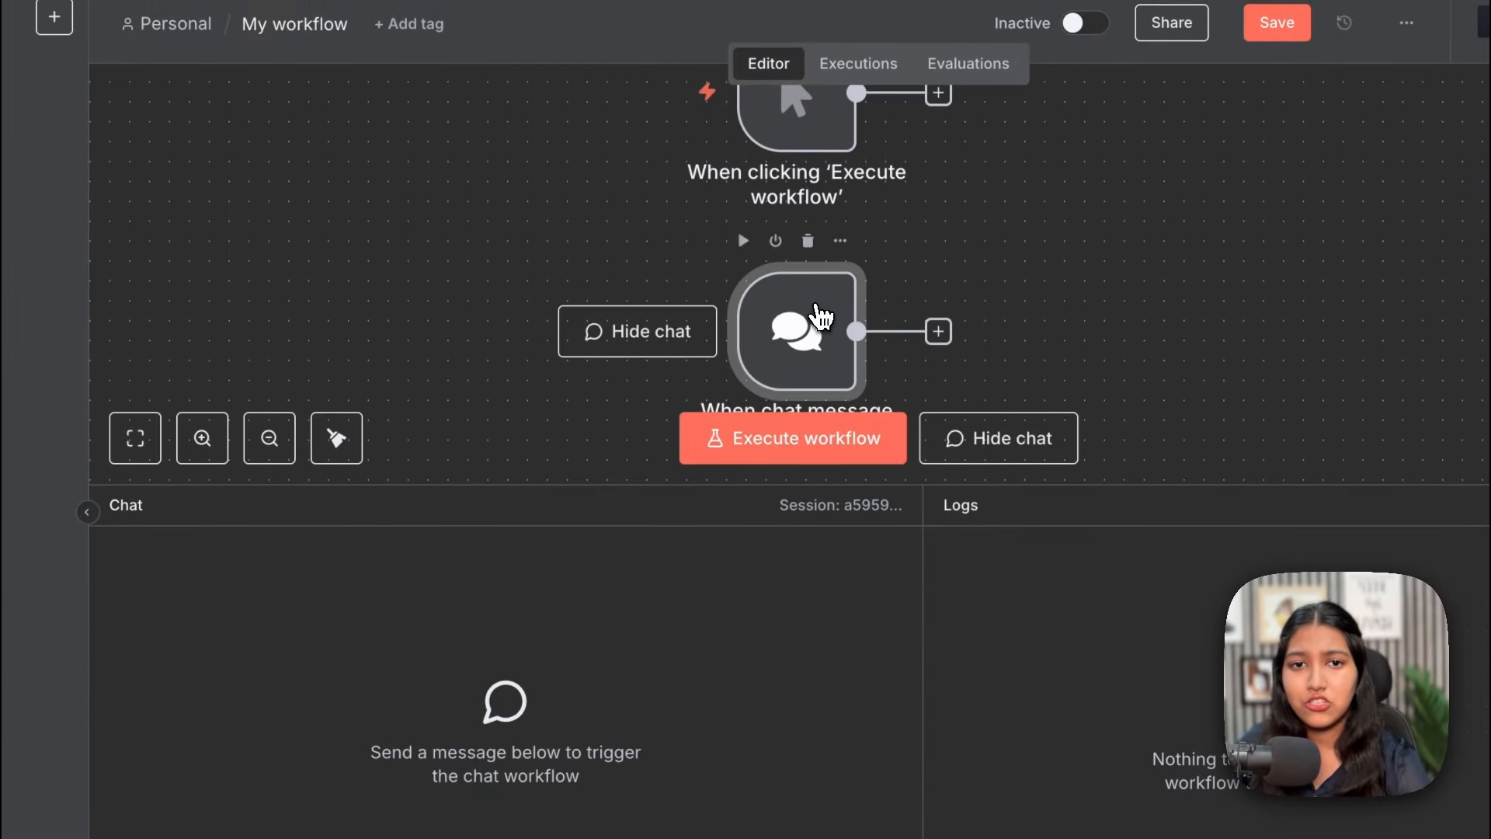
double_click(824, 246)
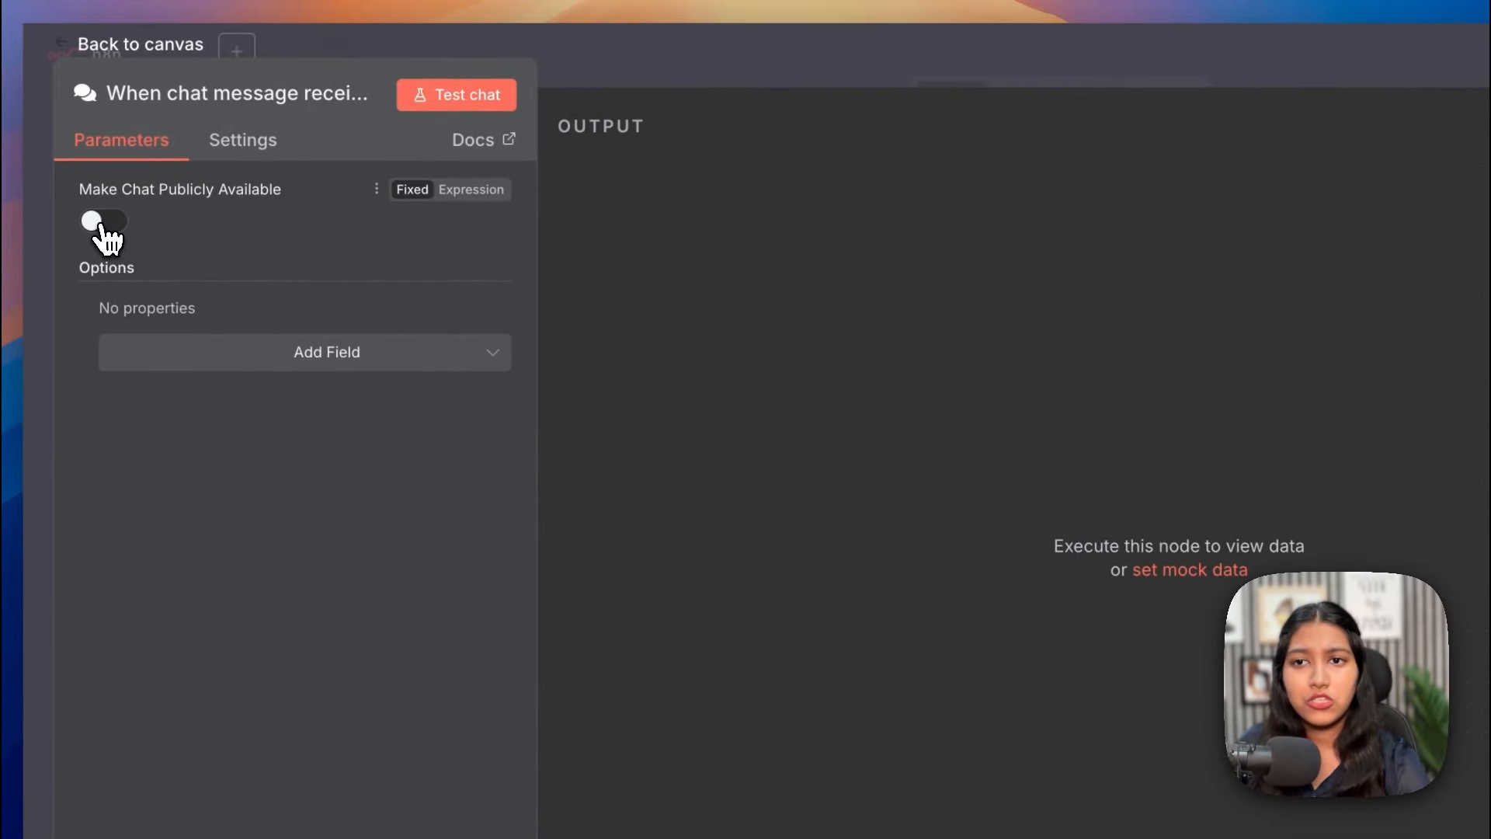
left_click(77, 218)
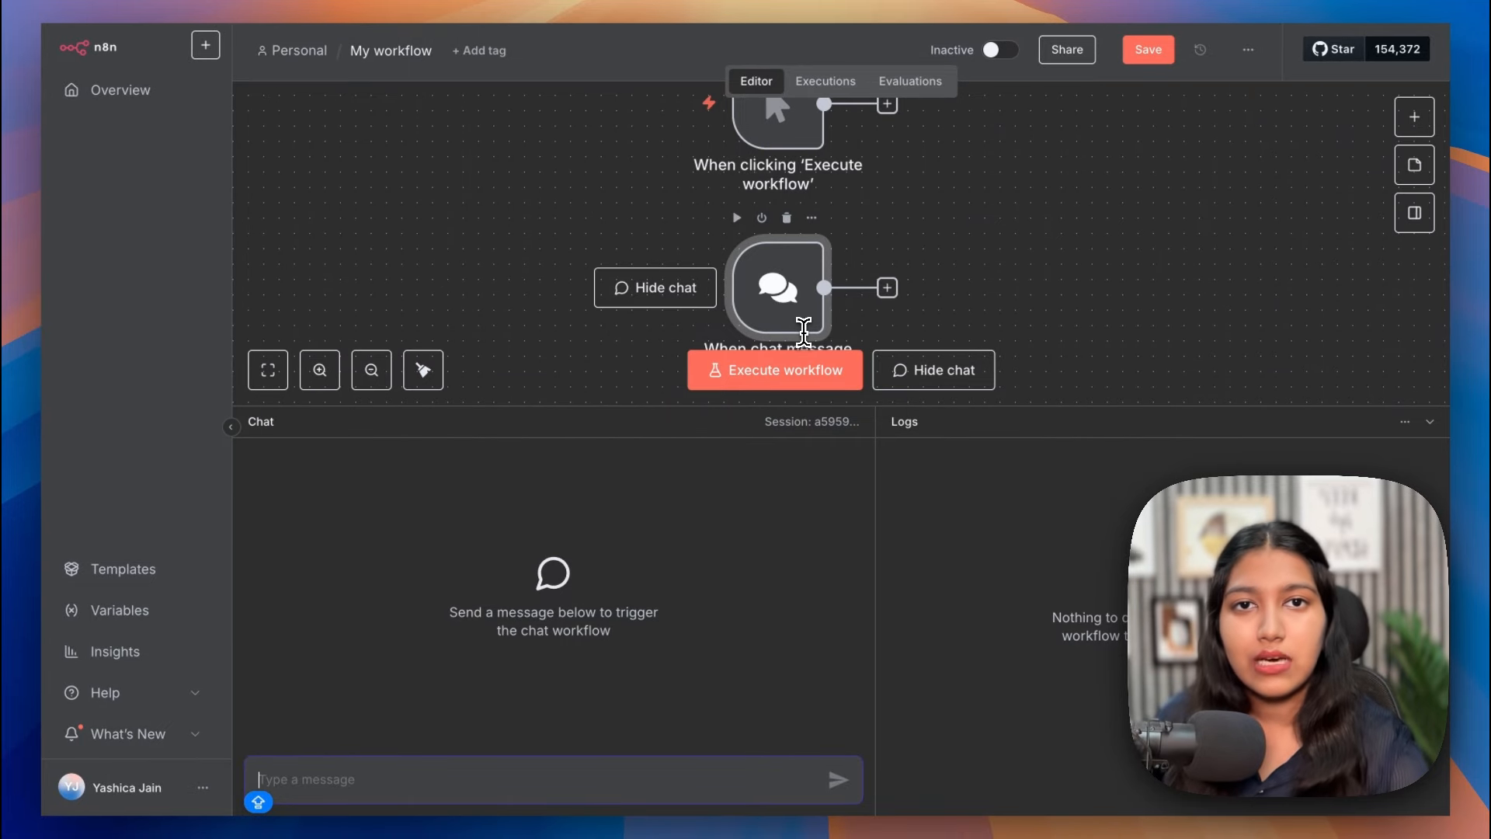
Turn off public availability in the chat message trigger and return to the canvas
double_click(803, 332)
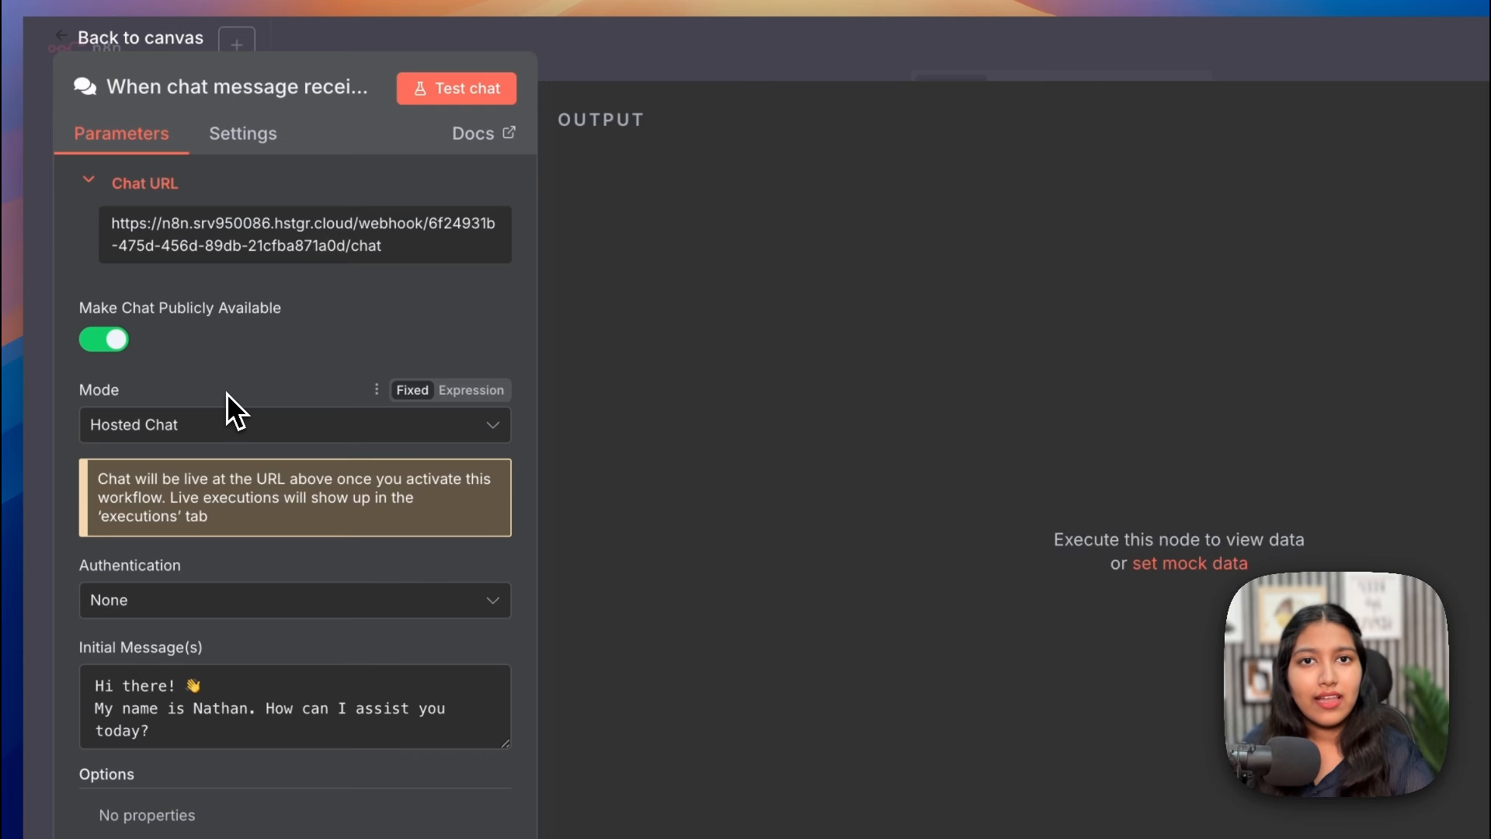
left_click(98, 298)
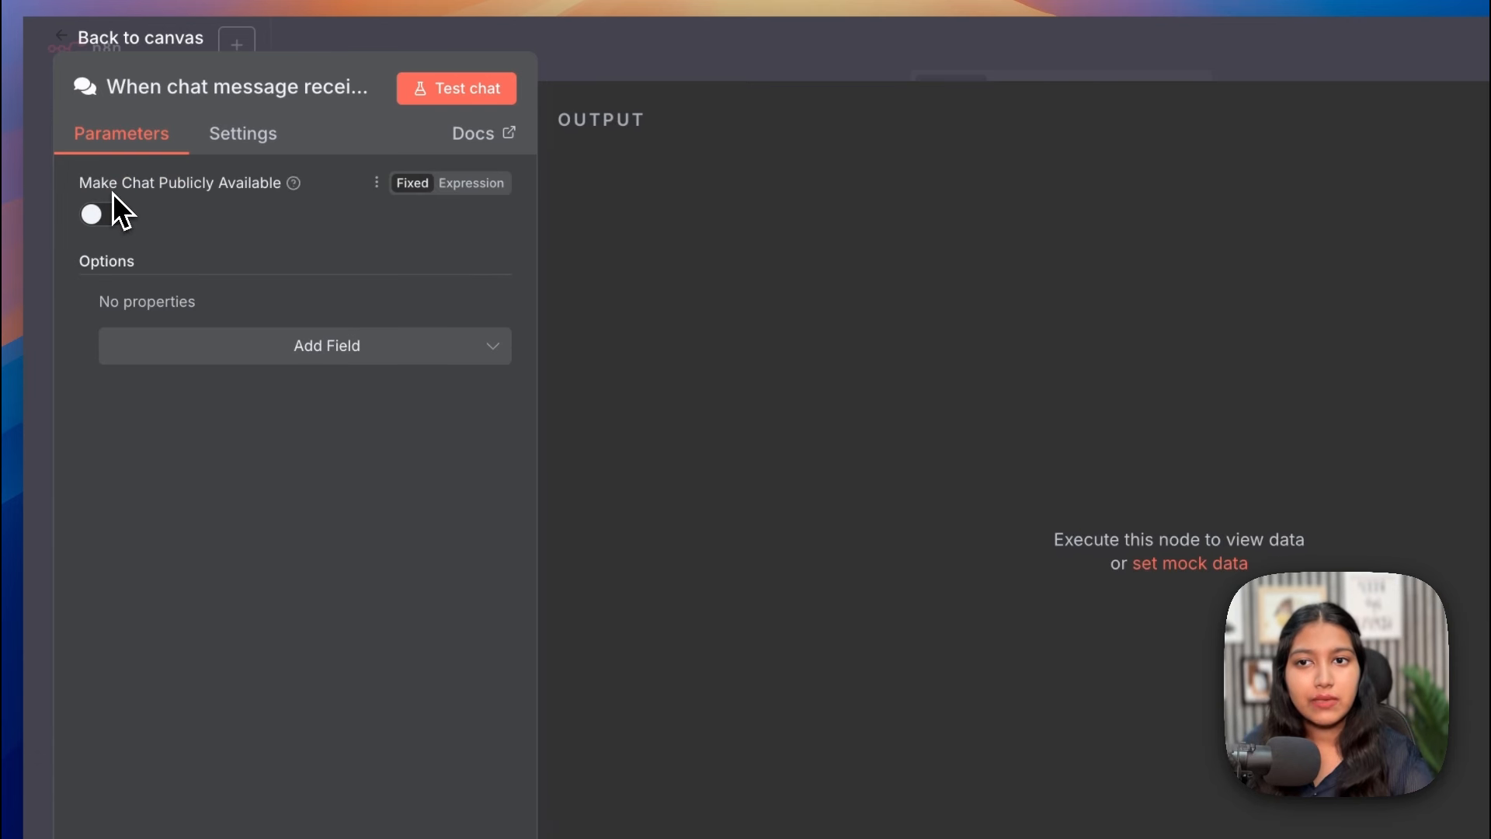
left_click(729, 77)
Send the test message "HI" in the workflow chat to run the chat trigger
left_click(953, 780)
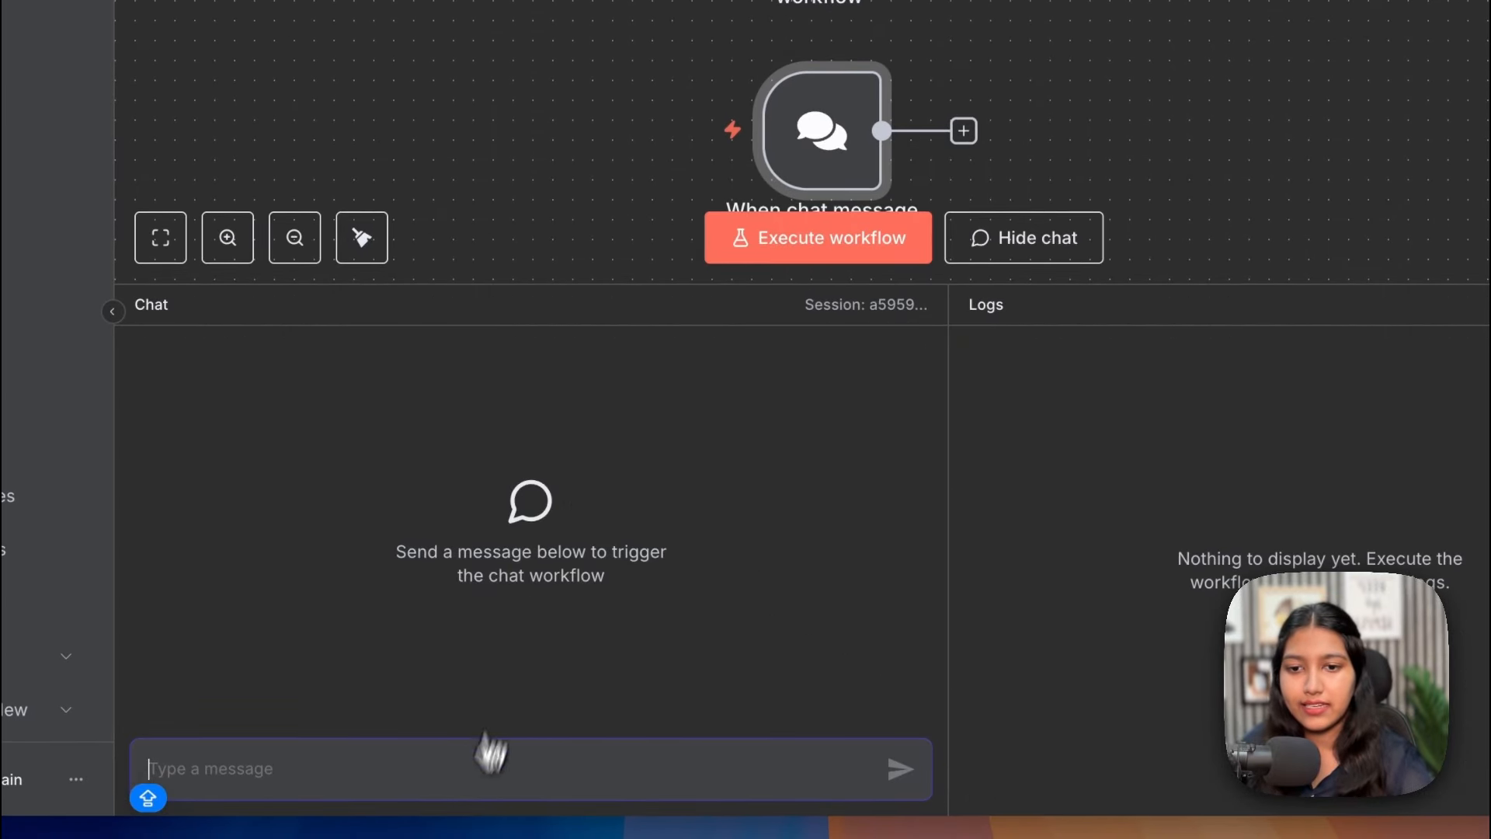
mouse_move(465, 820)
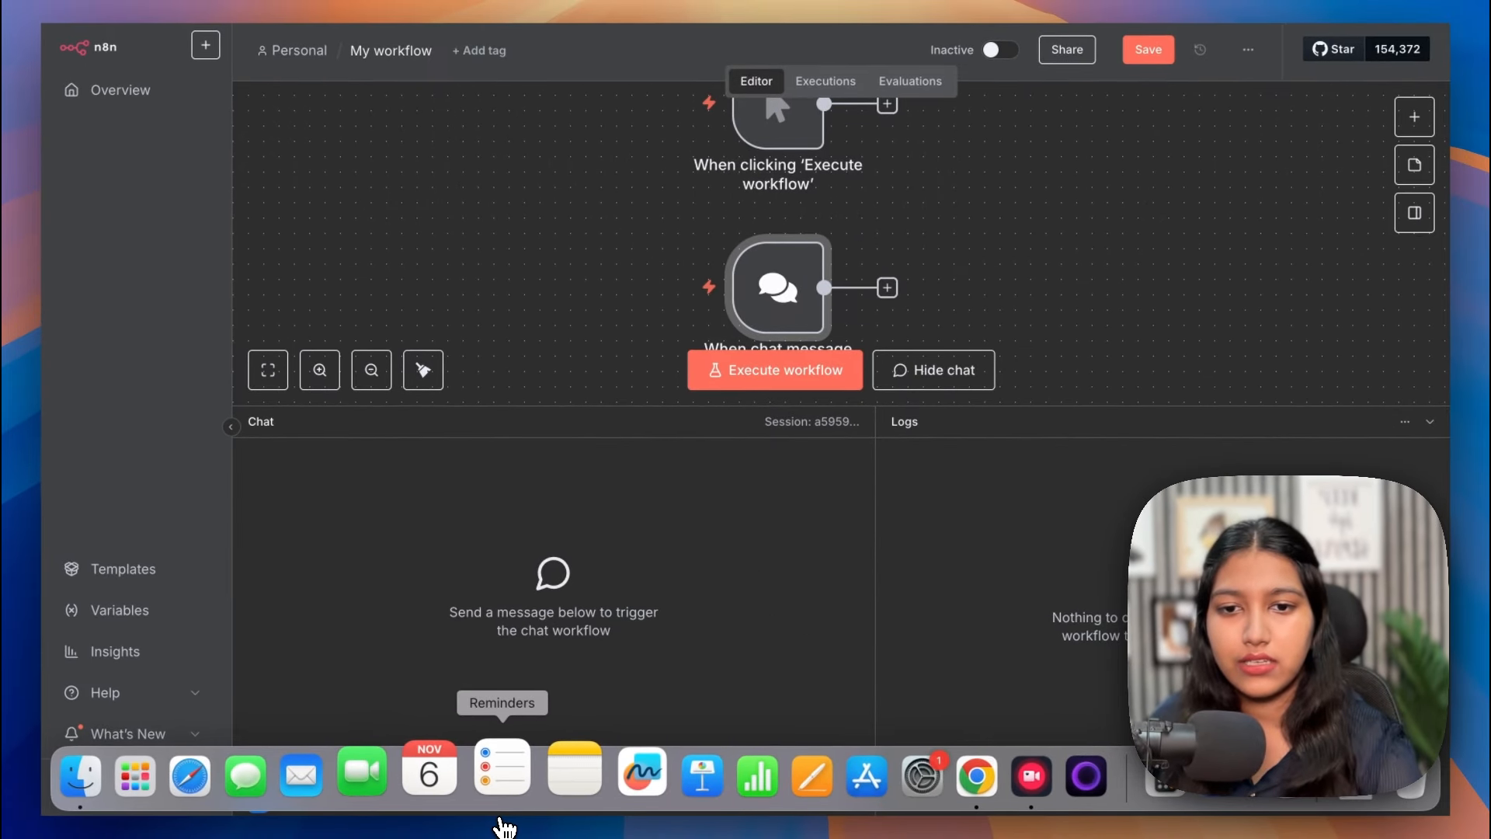
left_click(466, 780)
type("HI")
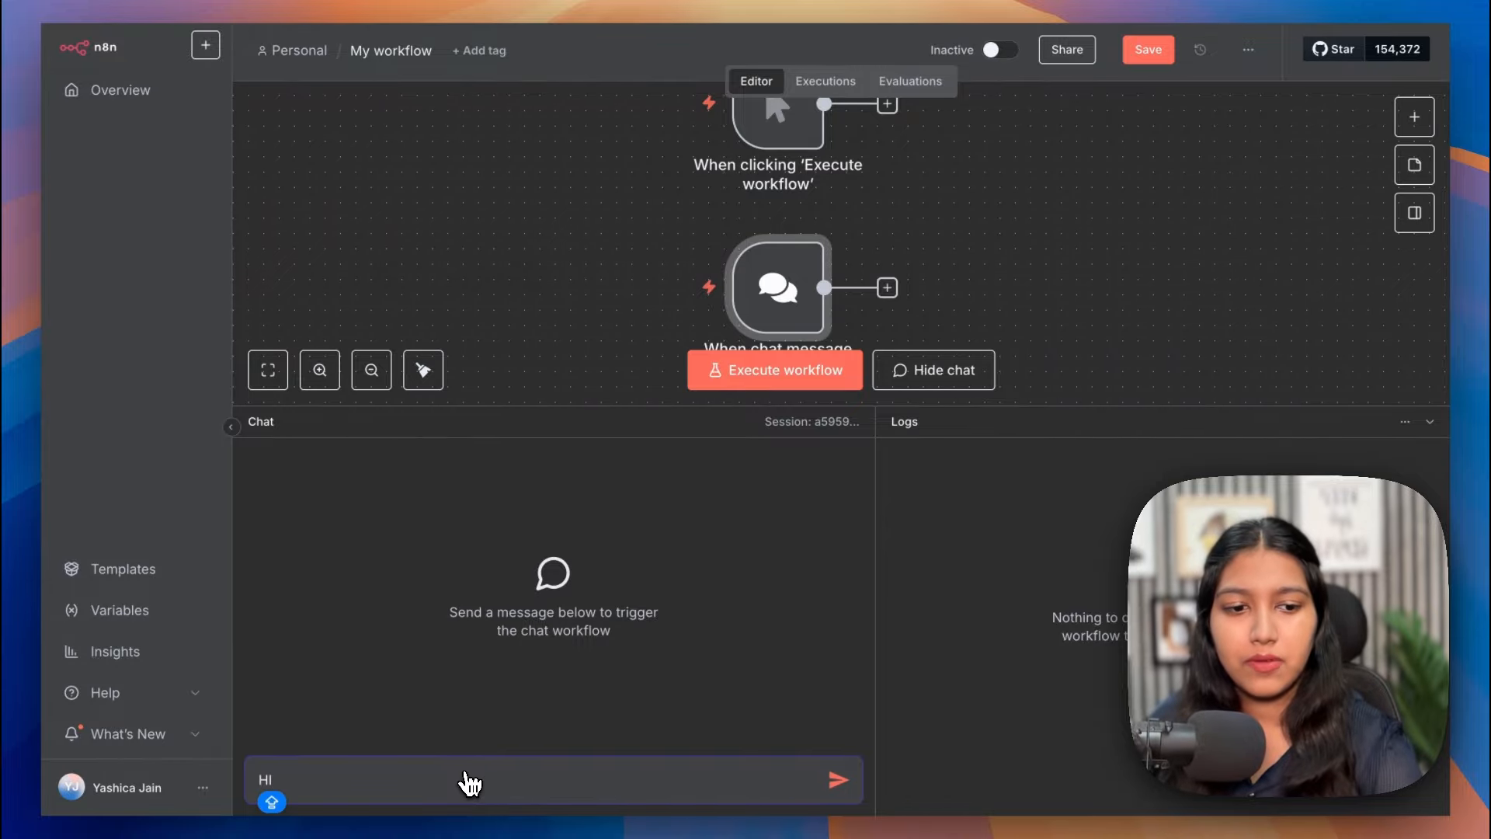
key("Return")
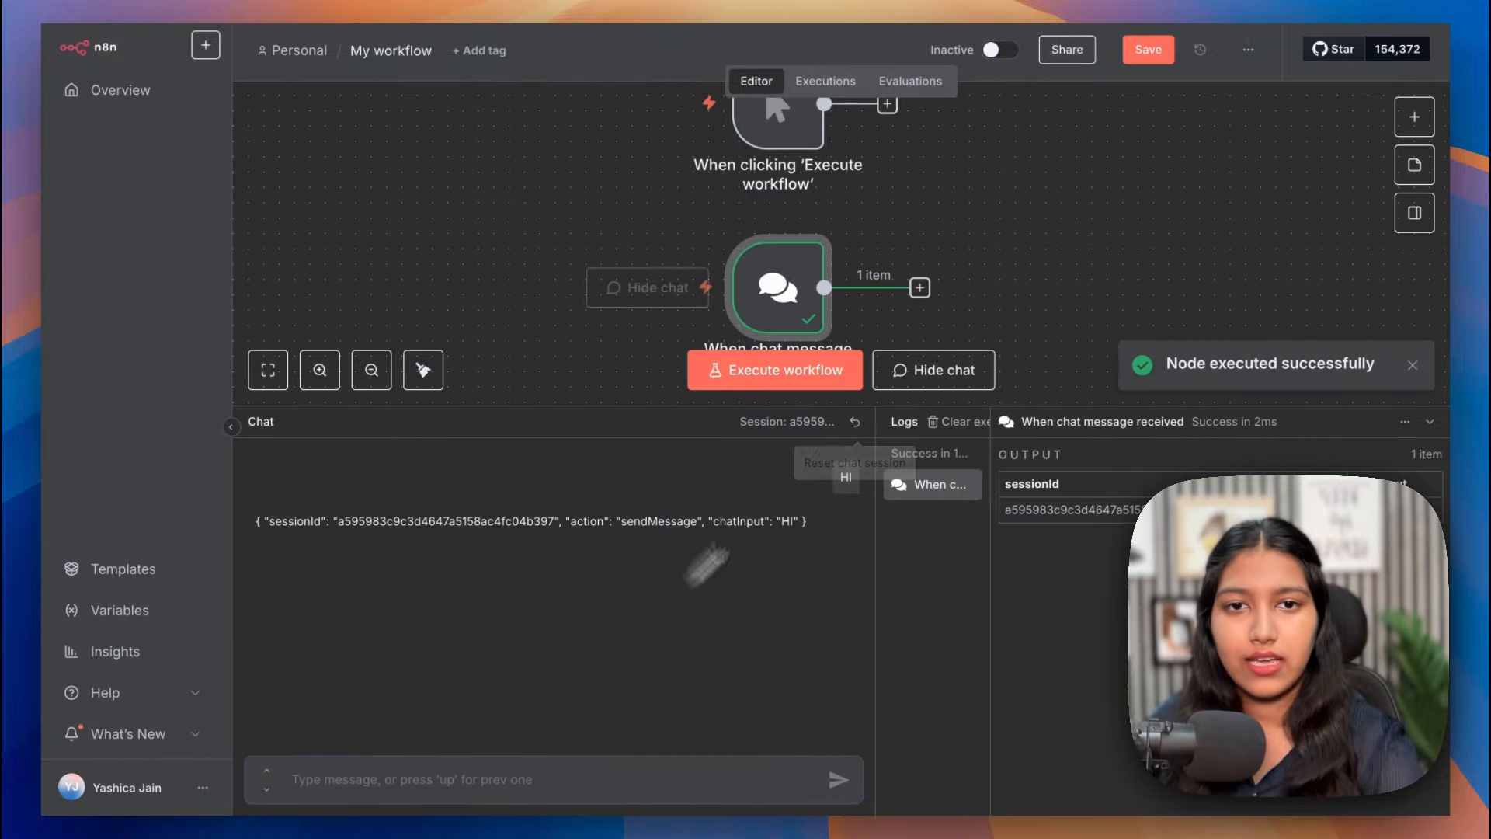
Make the chat trigger's chat publicly available and change the assistant's name in its initial message to Alex
double_click(777, 289)
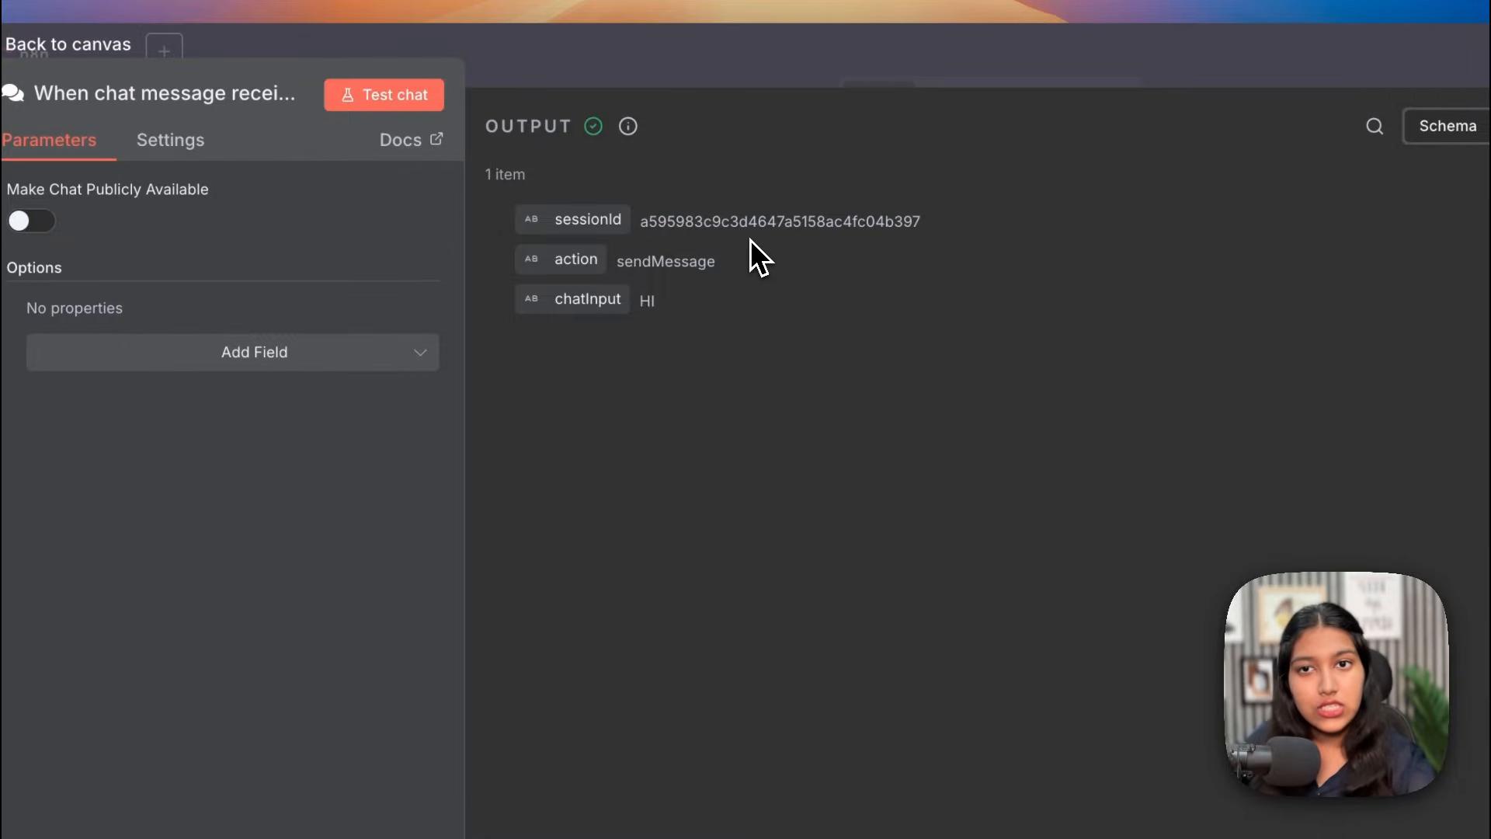
left_click(35, 221)
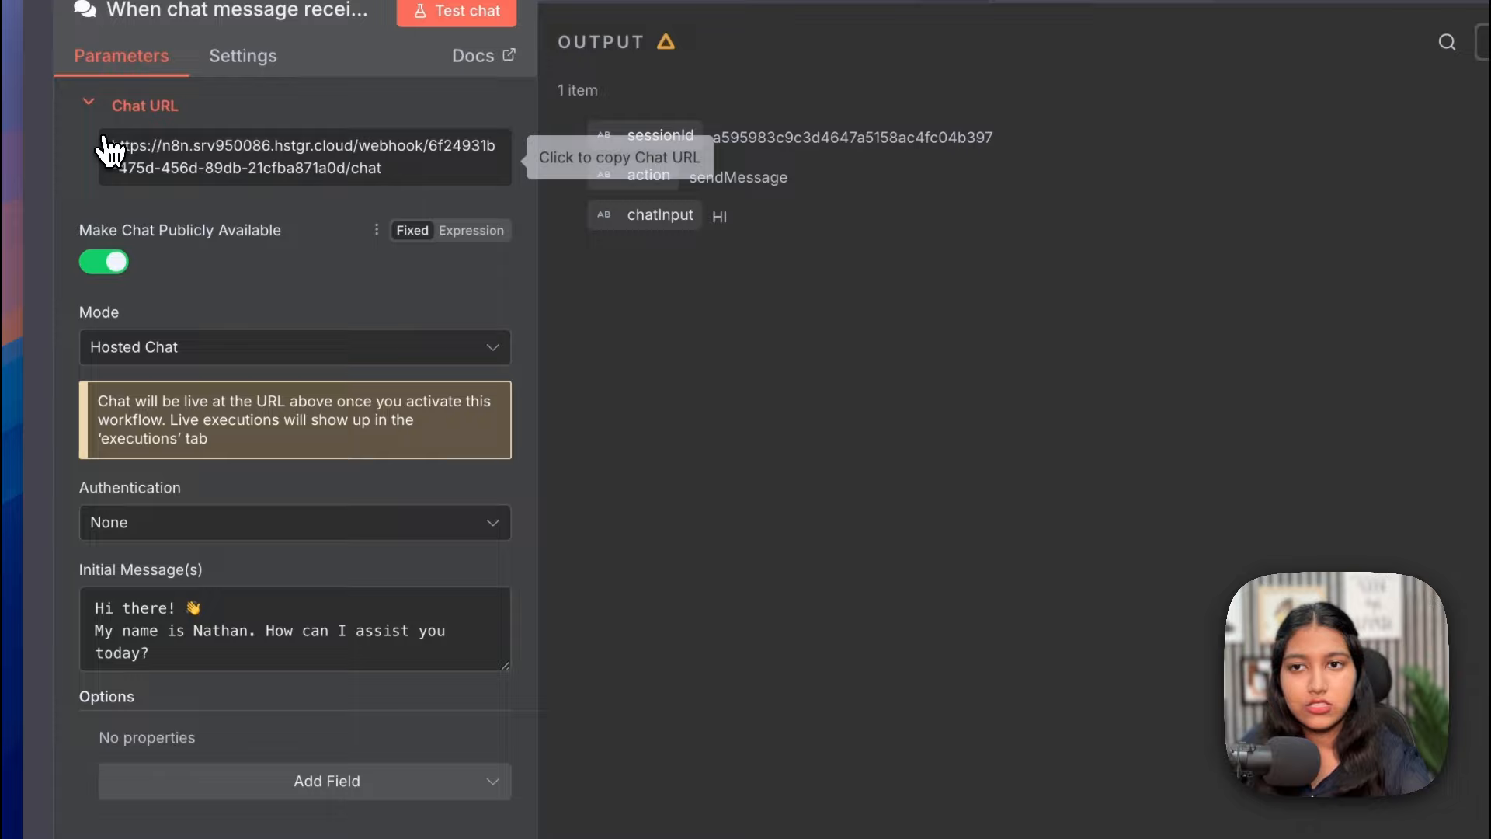
left_click(190, 640)
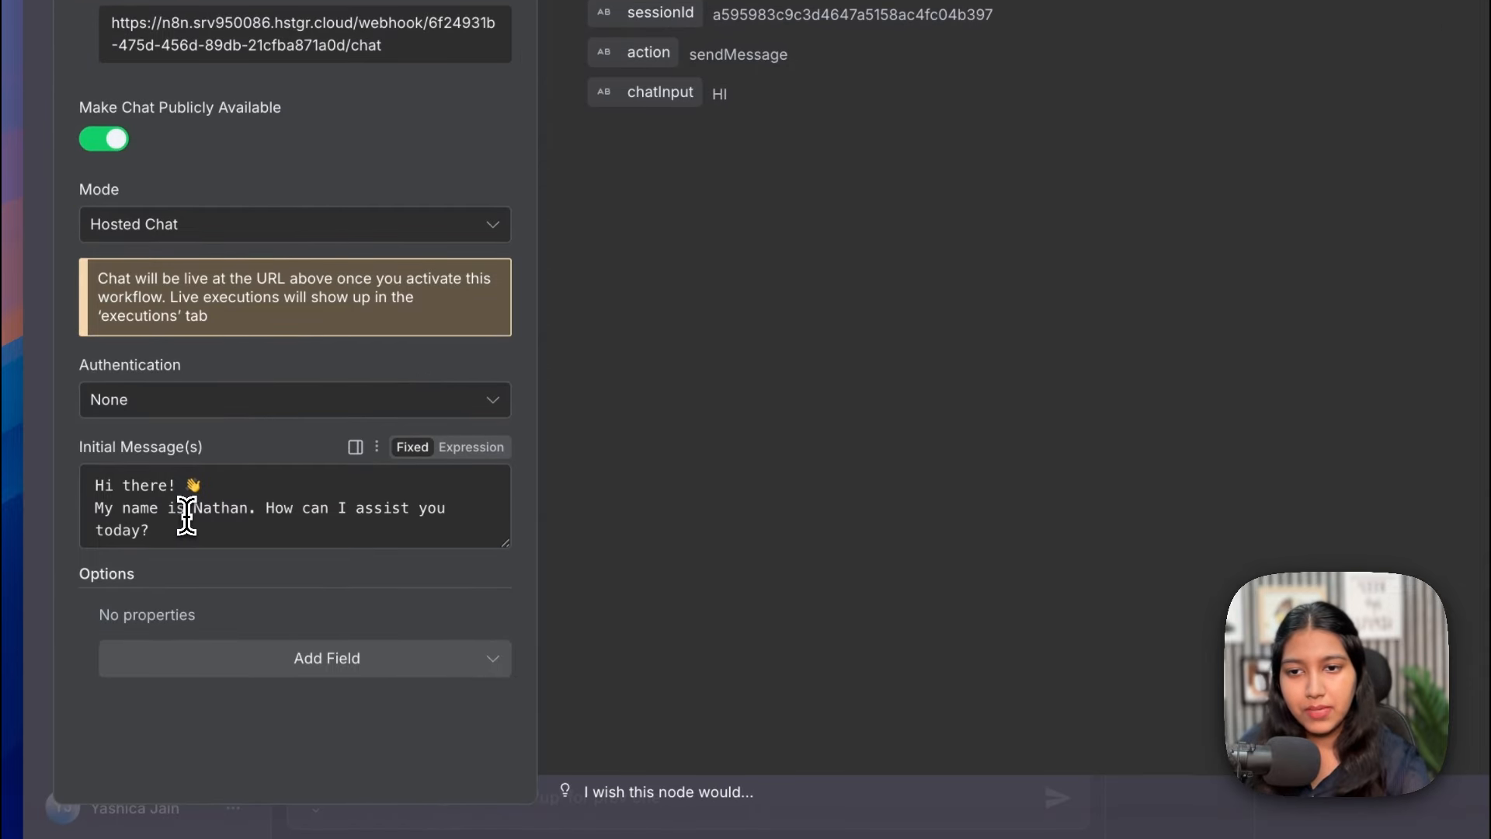
double_click(194, 513)
key("Caps_Lock")
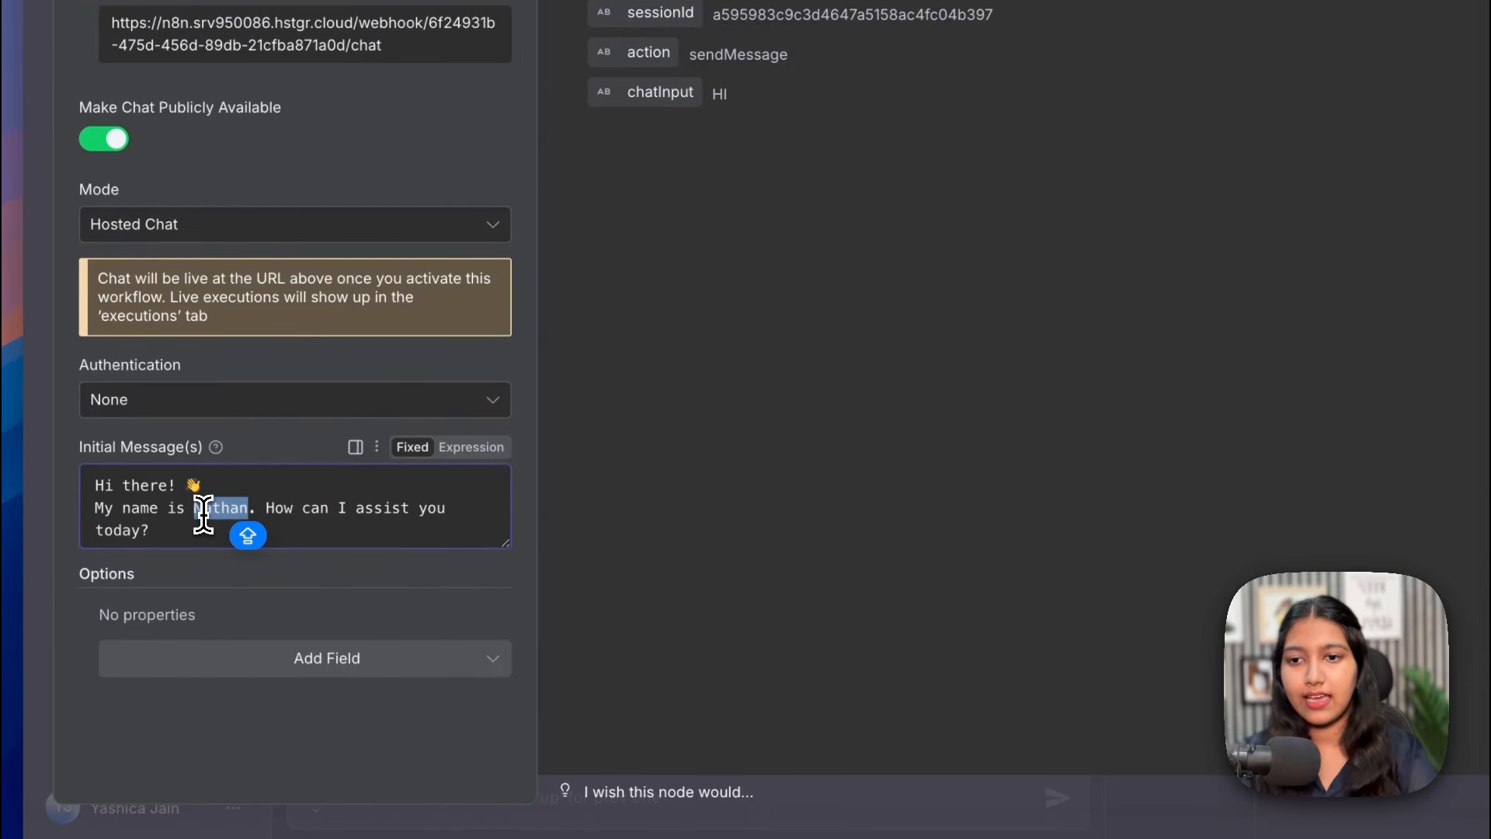
type("Alex")
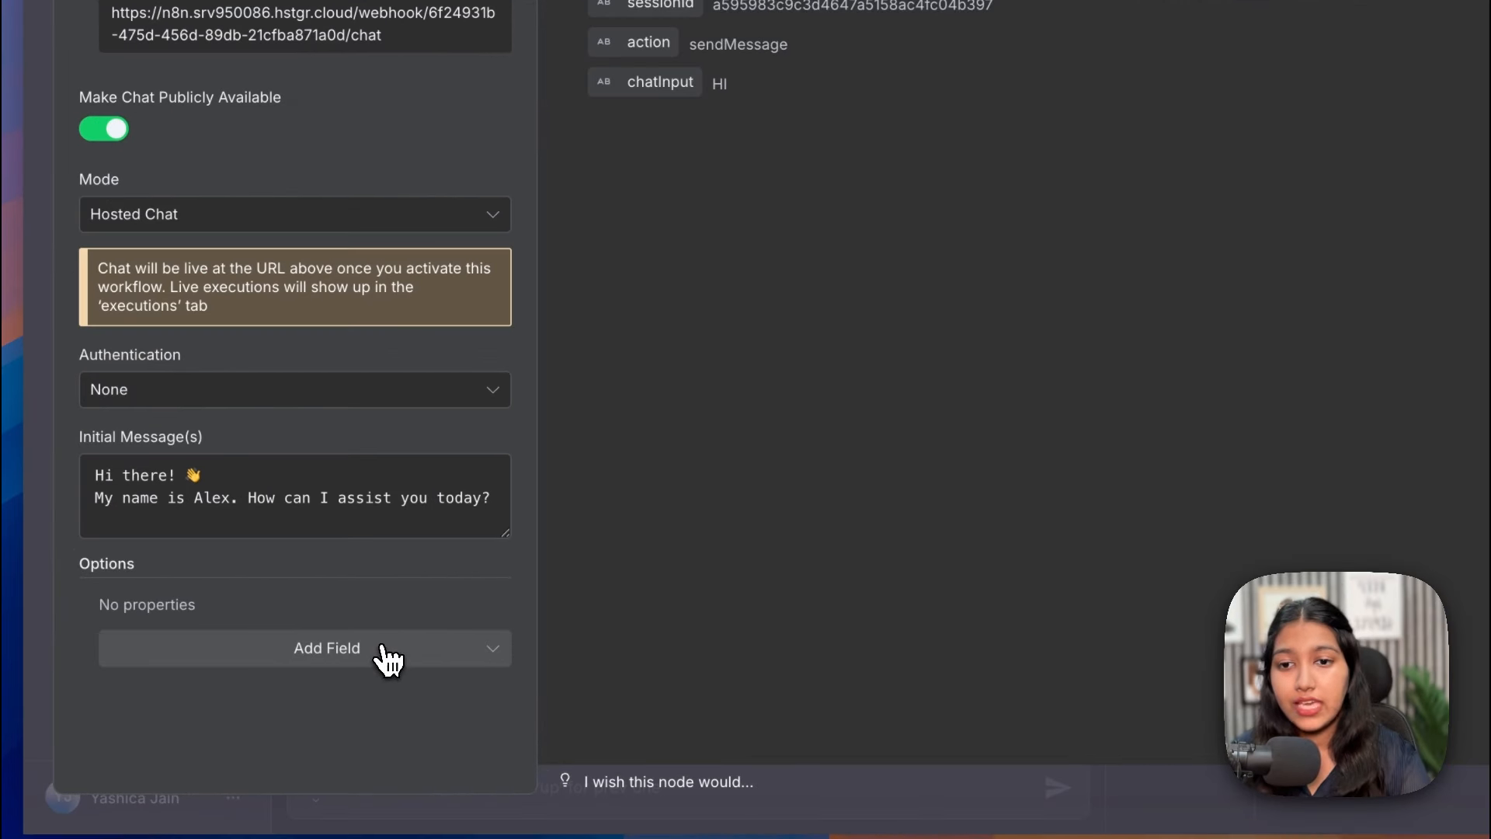
Add the Allow File Uploads option to the chat message trigger and turn it on
left_click(318, 675)
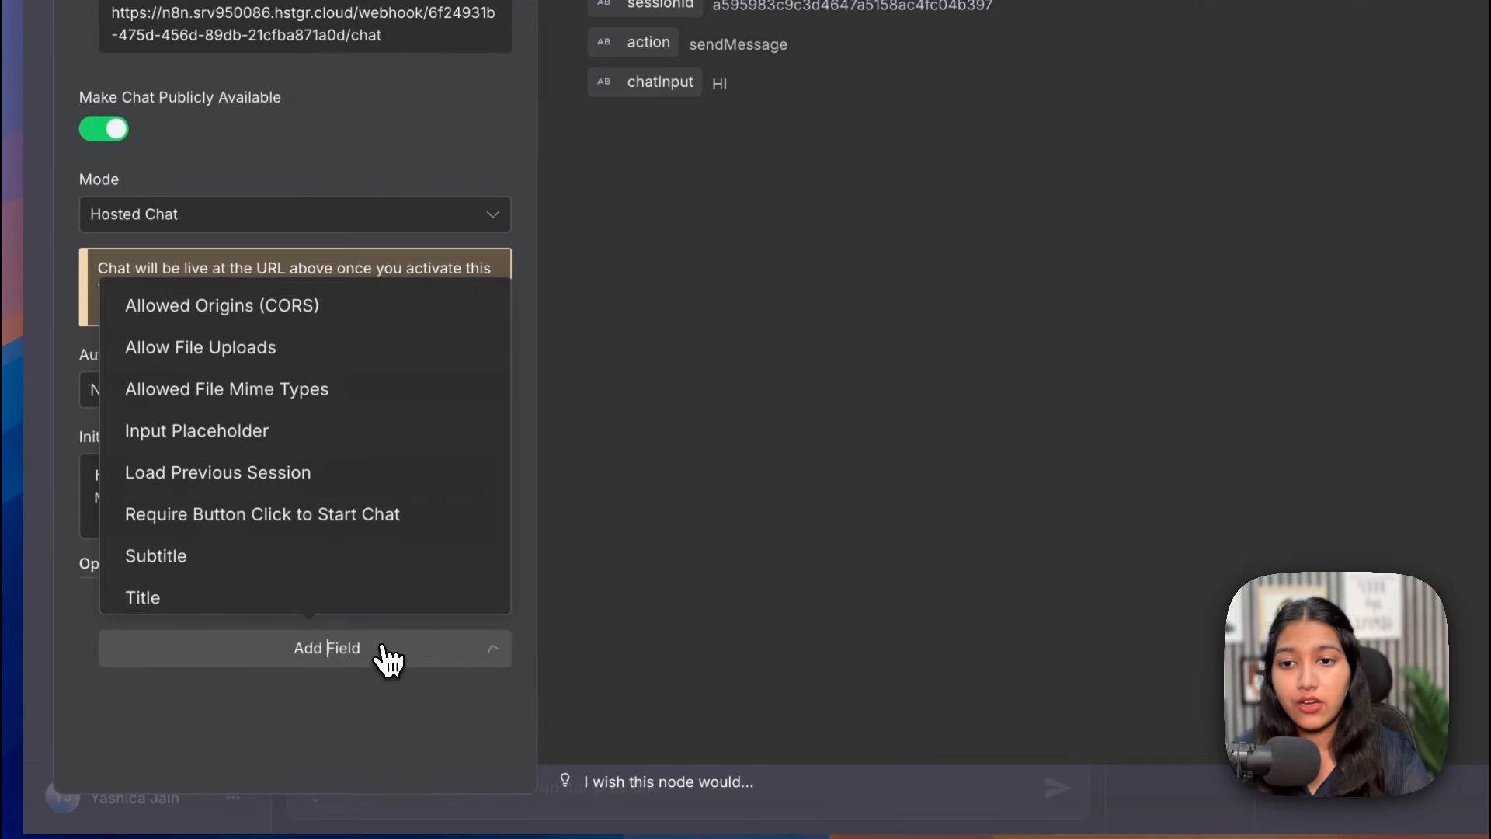
scroll(314, 447, "down", 1)
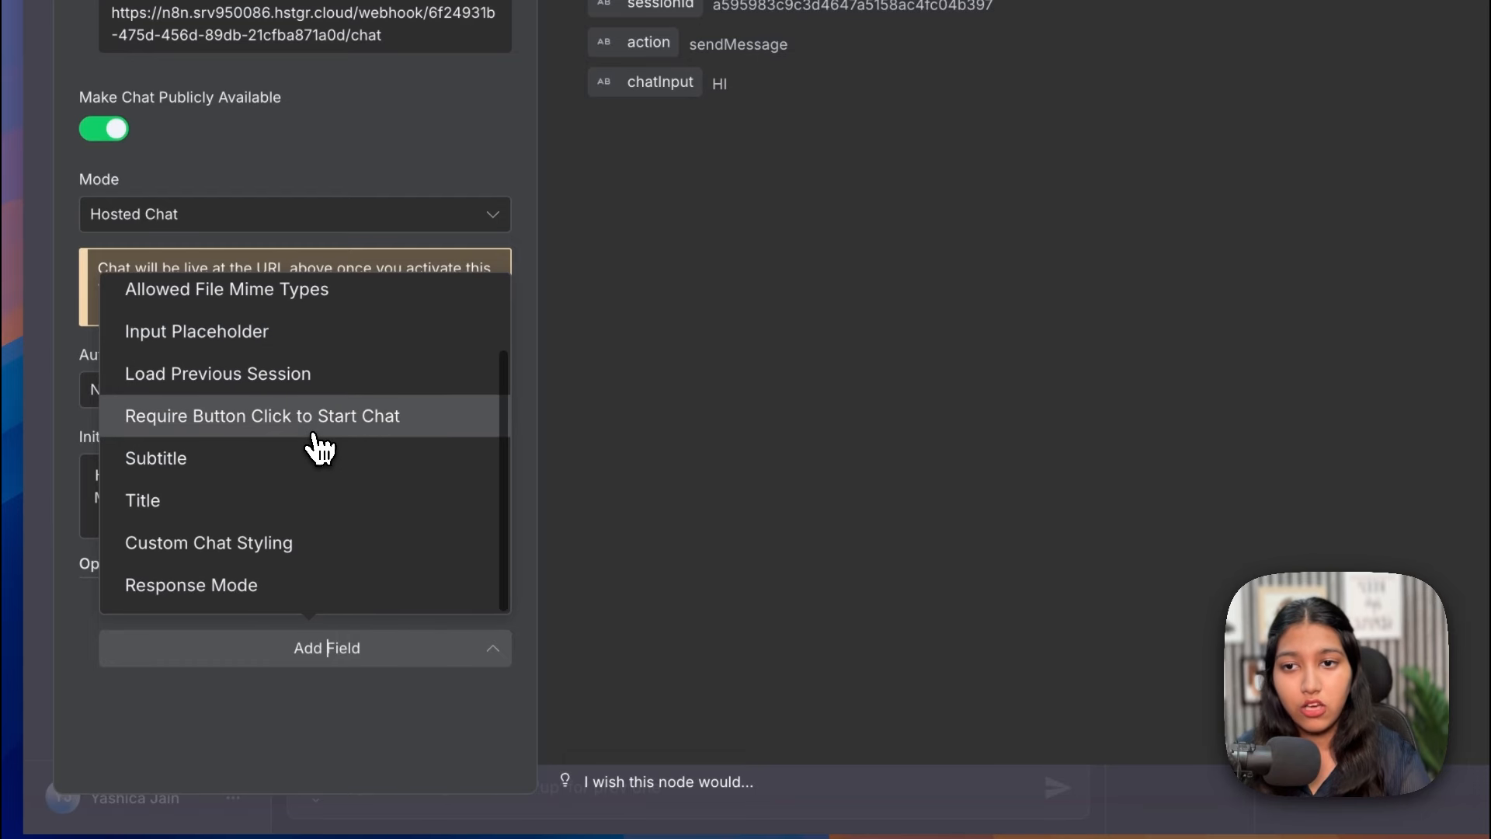
scroll(314, 446, "up", 3)
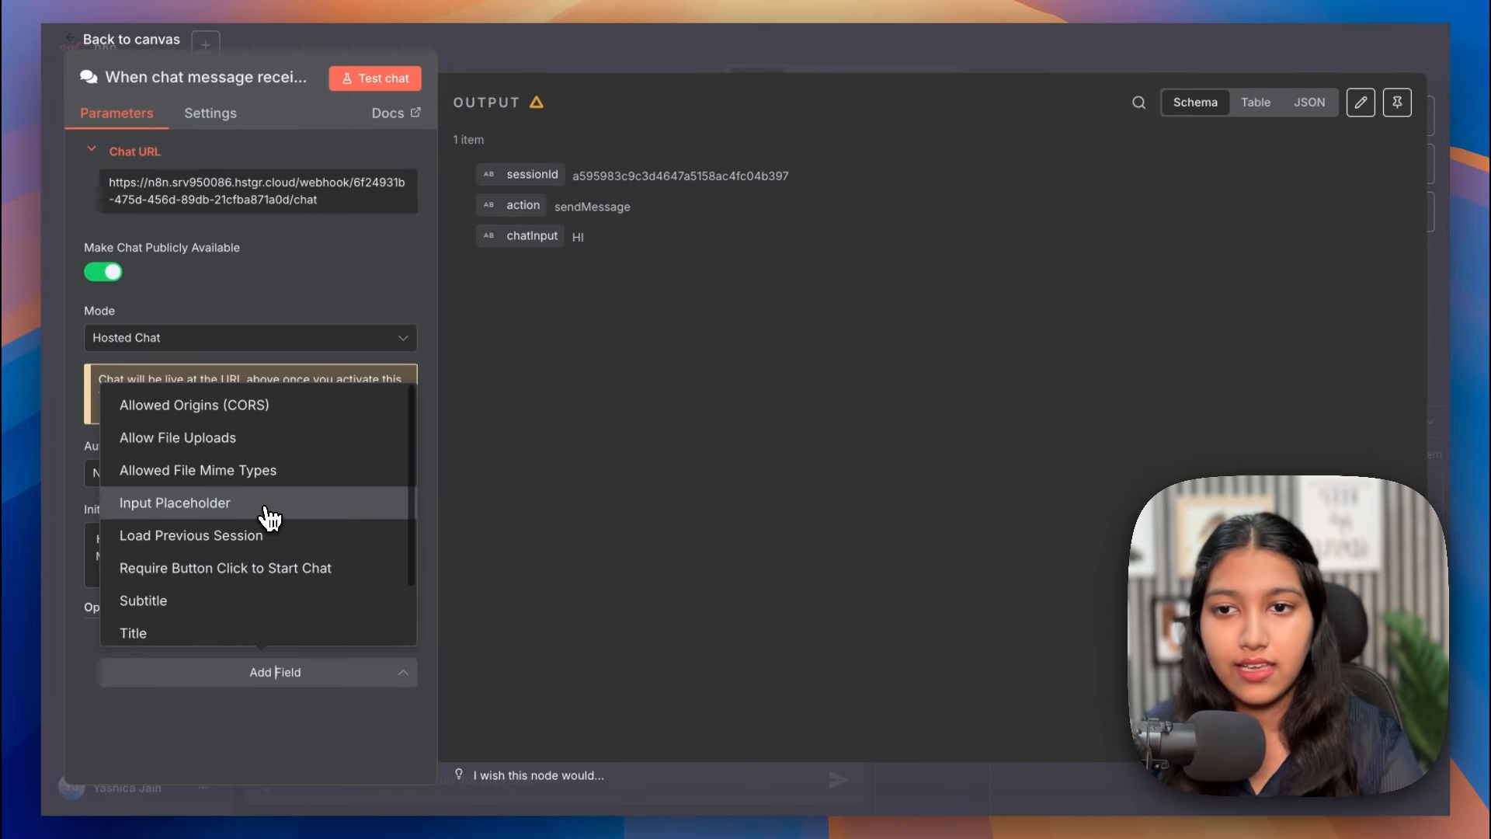
left_click(151, 439)
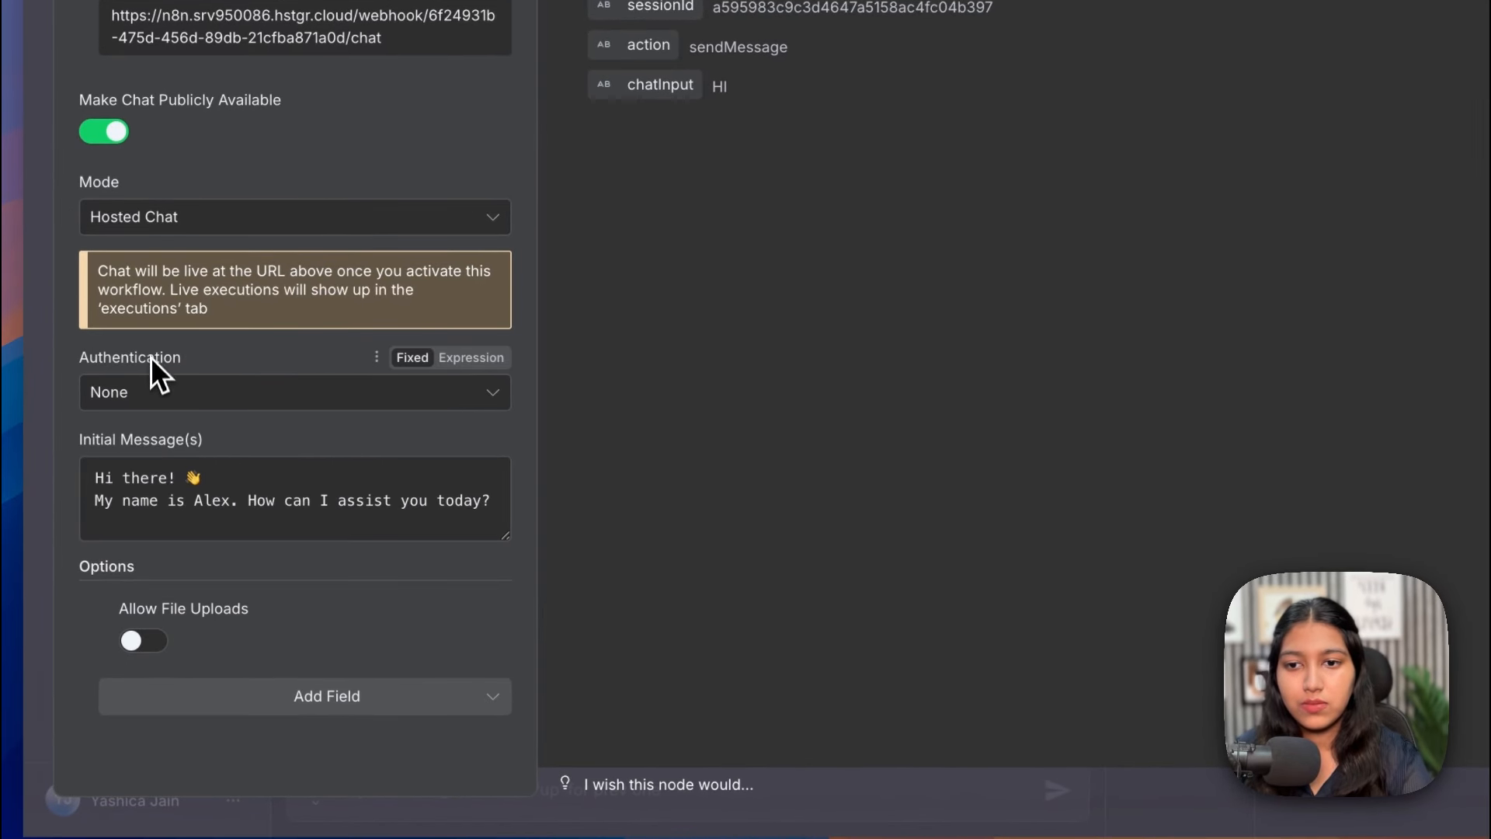
left_click(142, 645)
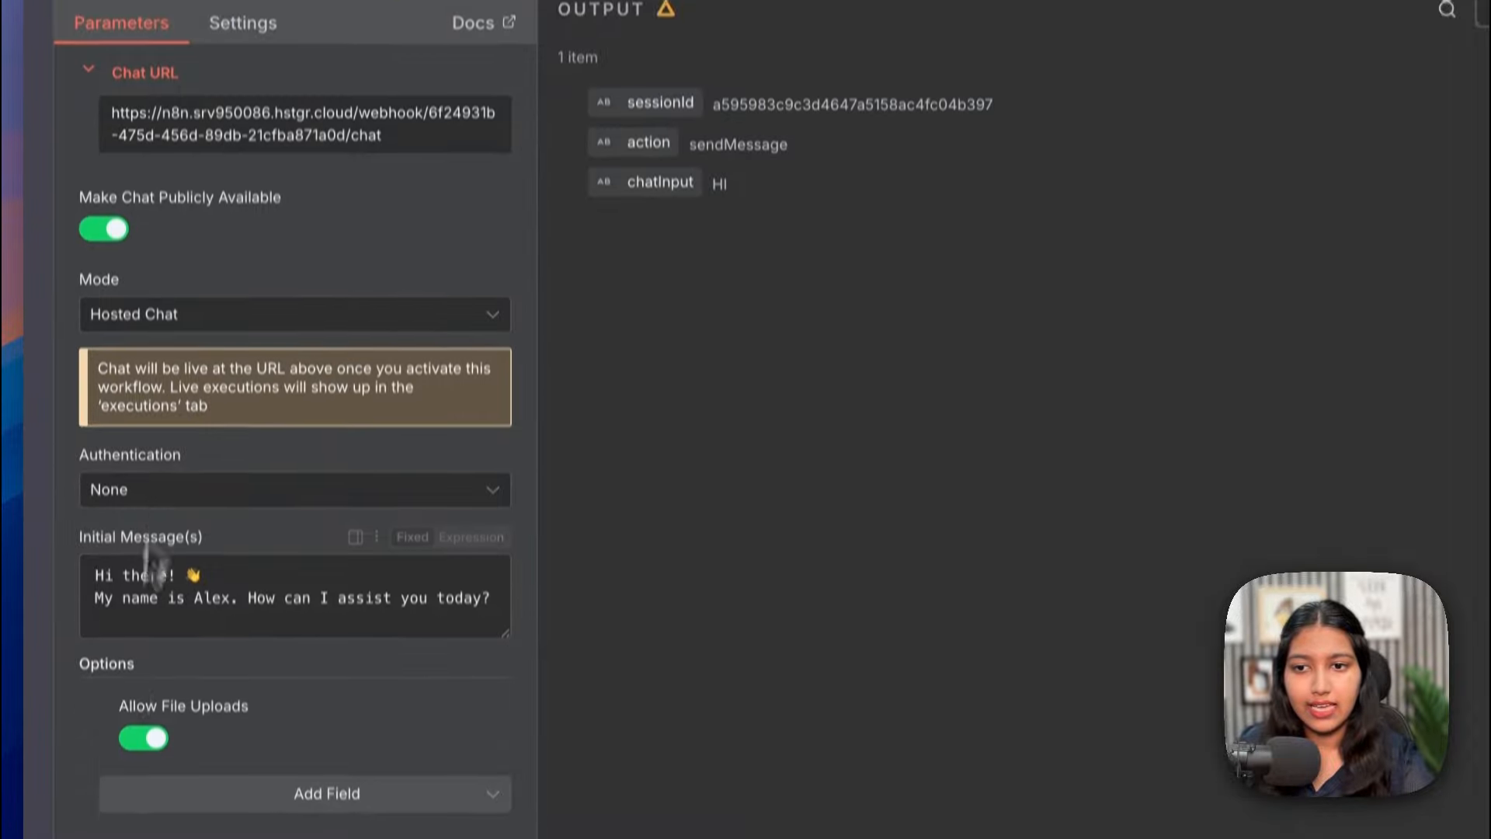
Save and activate the workflow from the canvas, and dismiss both Production Checklist suggestions
left_click(814, 59)
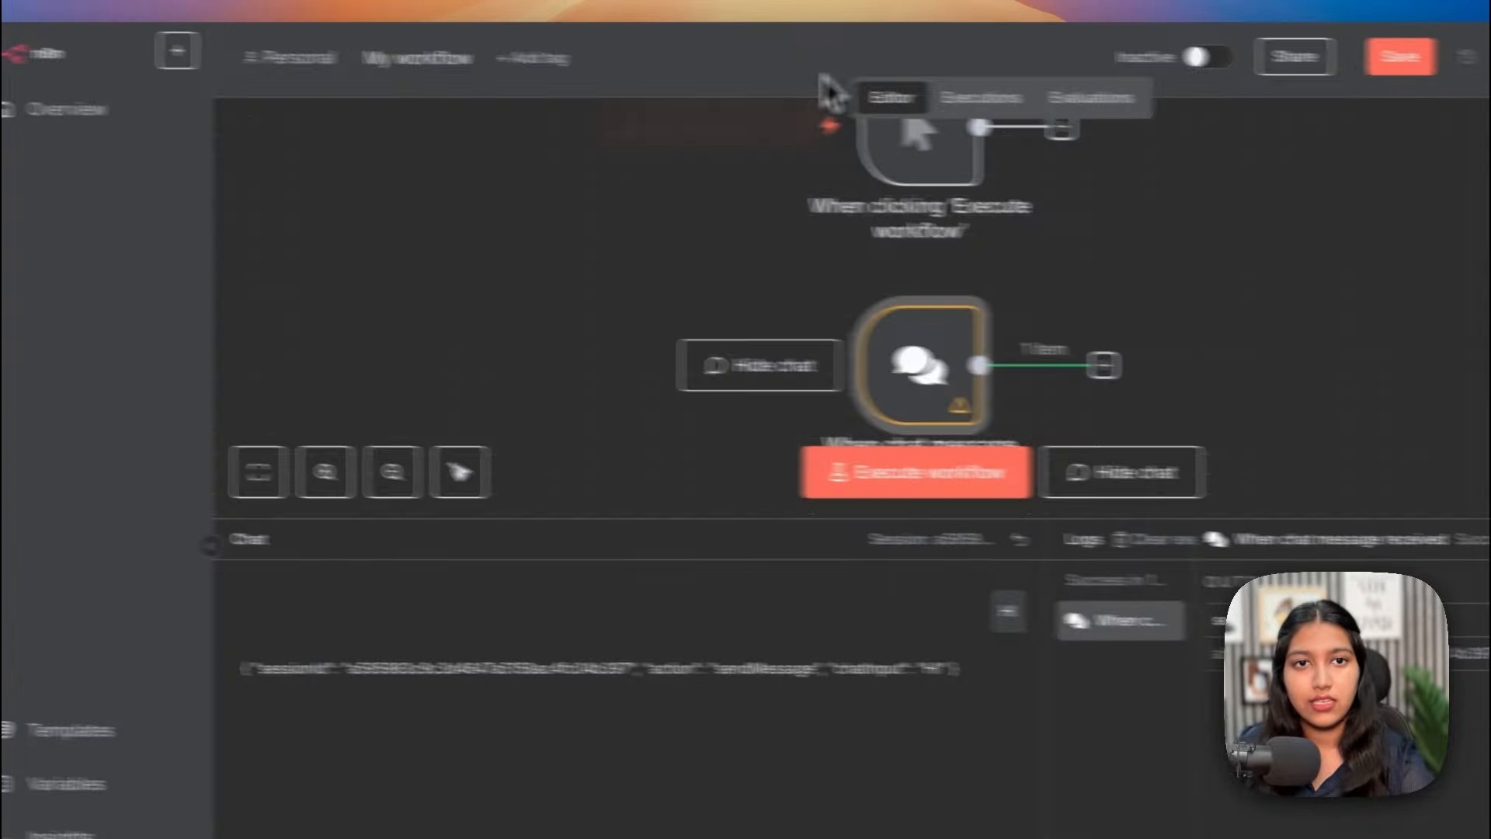
left_click(1148, 57)
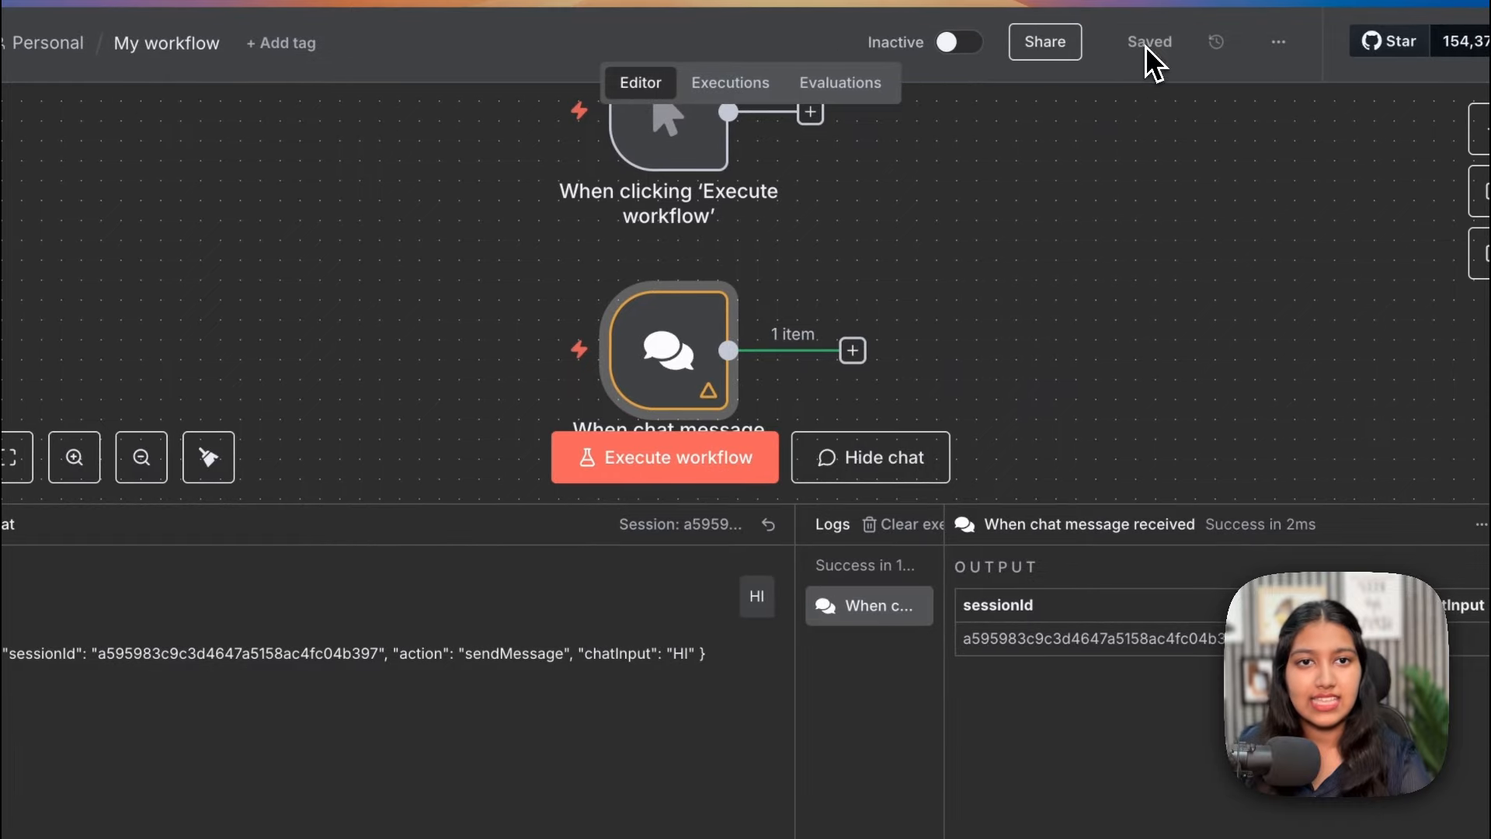
left_click(957, 45)
left_click(847, 578)
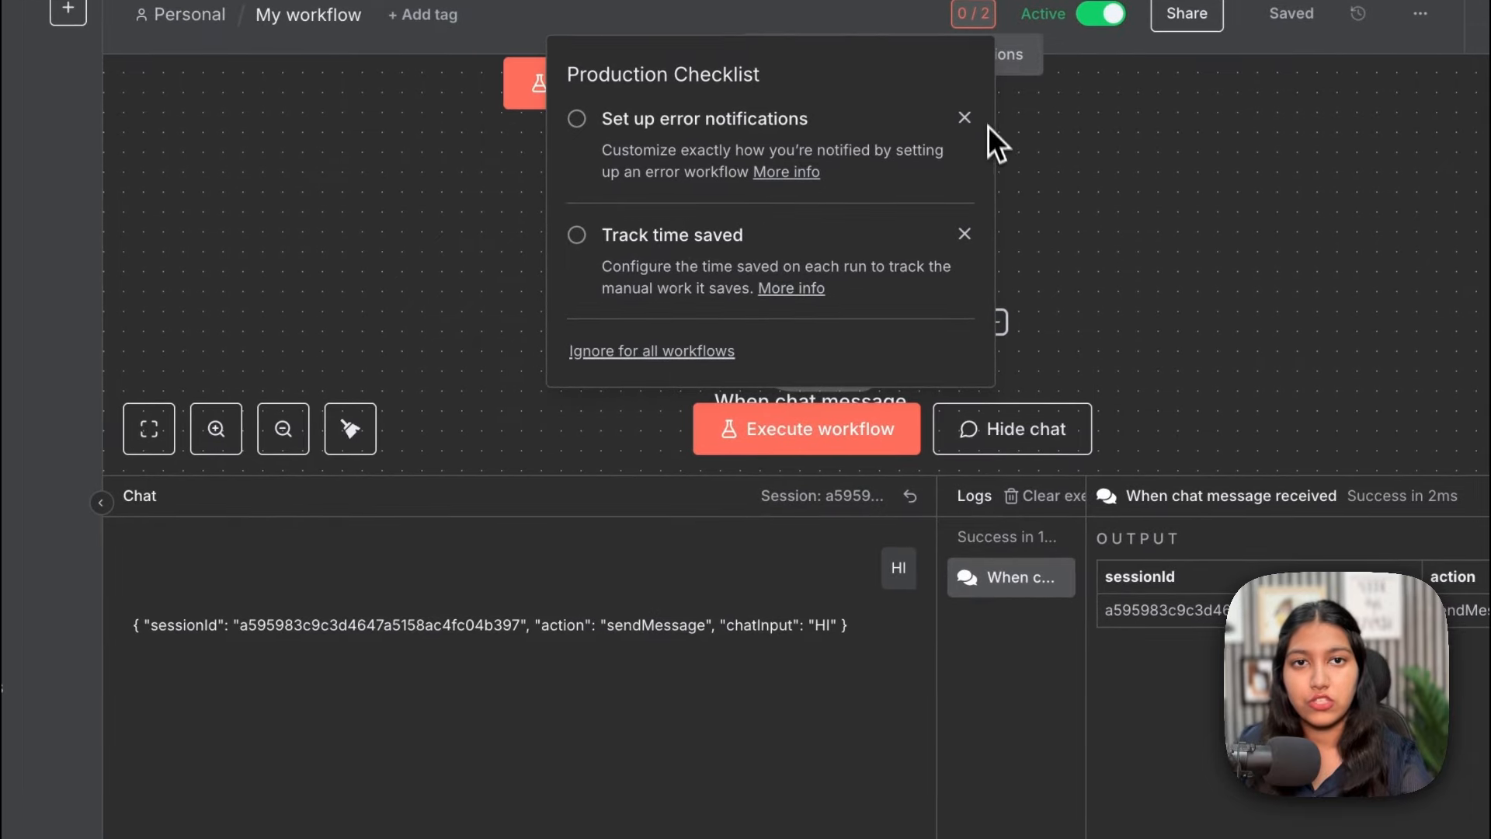
left_click(964, 117)
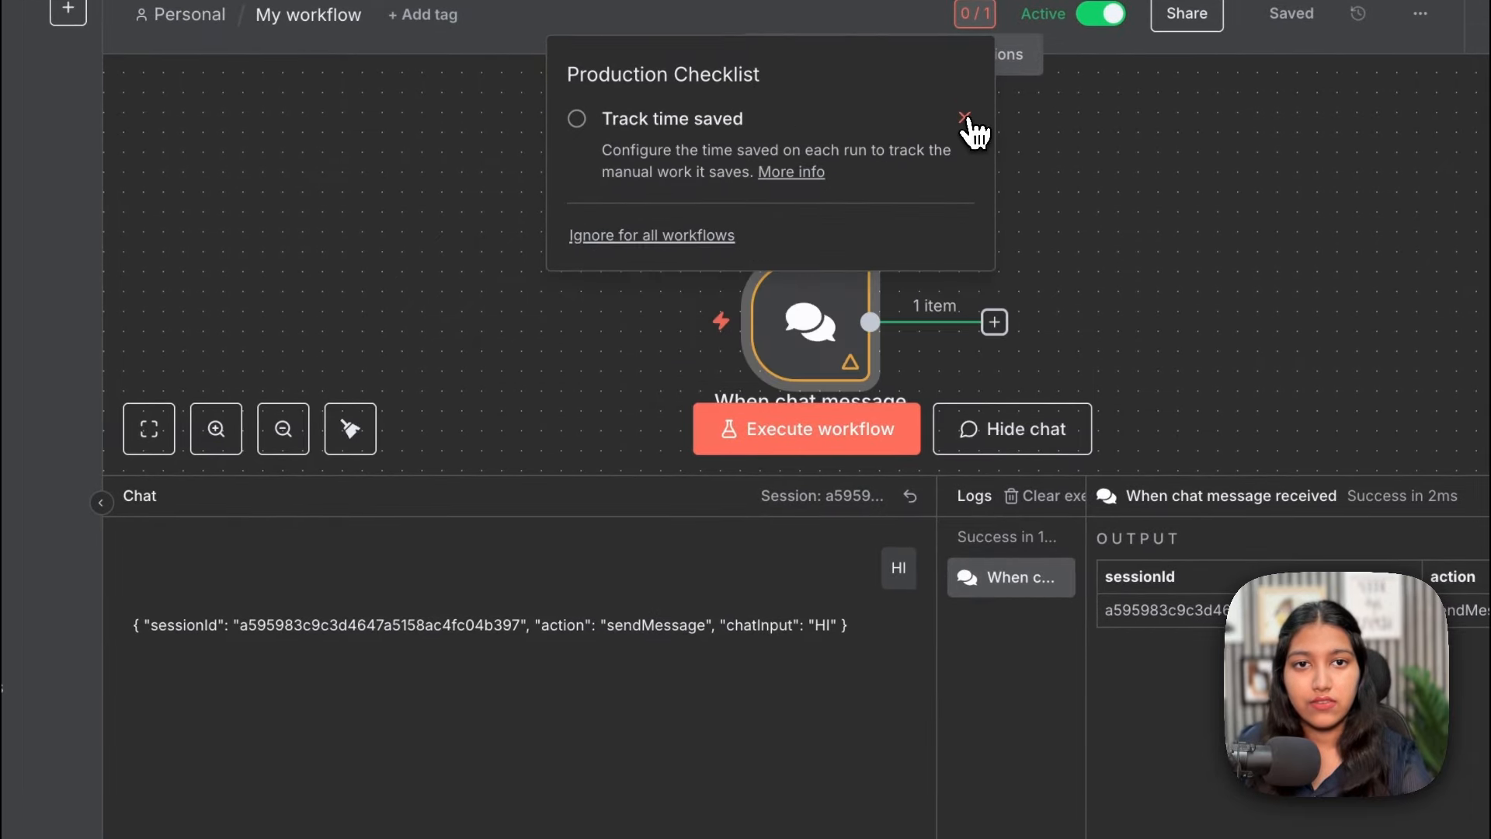
left_click(964, 118)
Open the trigger's hosted chat page and examine its title, subtitle and initial messages
double_click(820, 320)
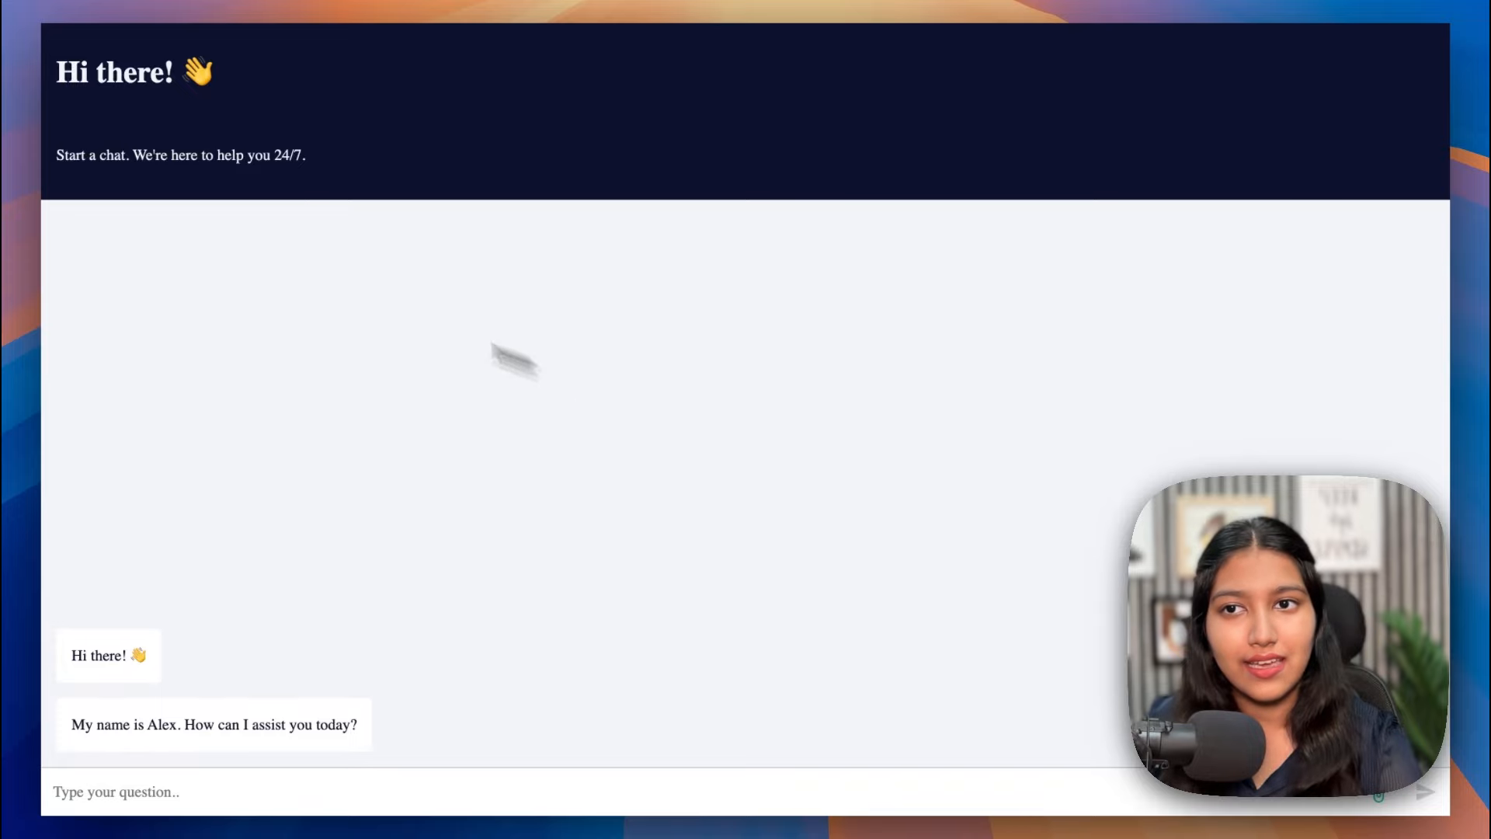
left_click_drag(56, 72, 210, 78)
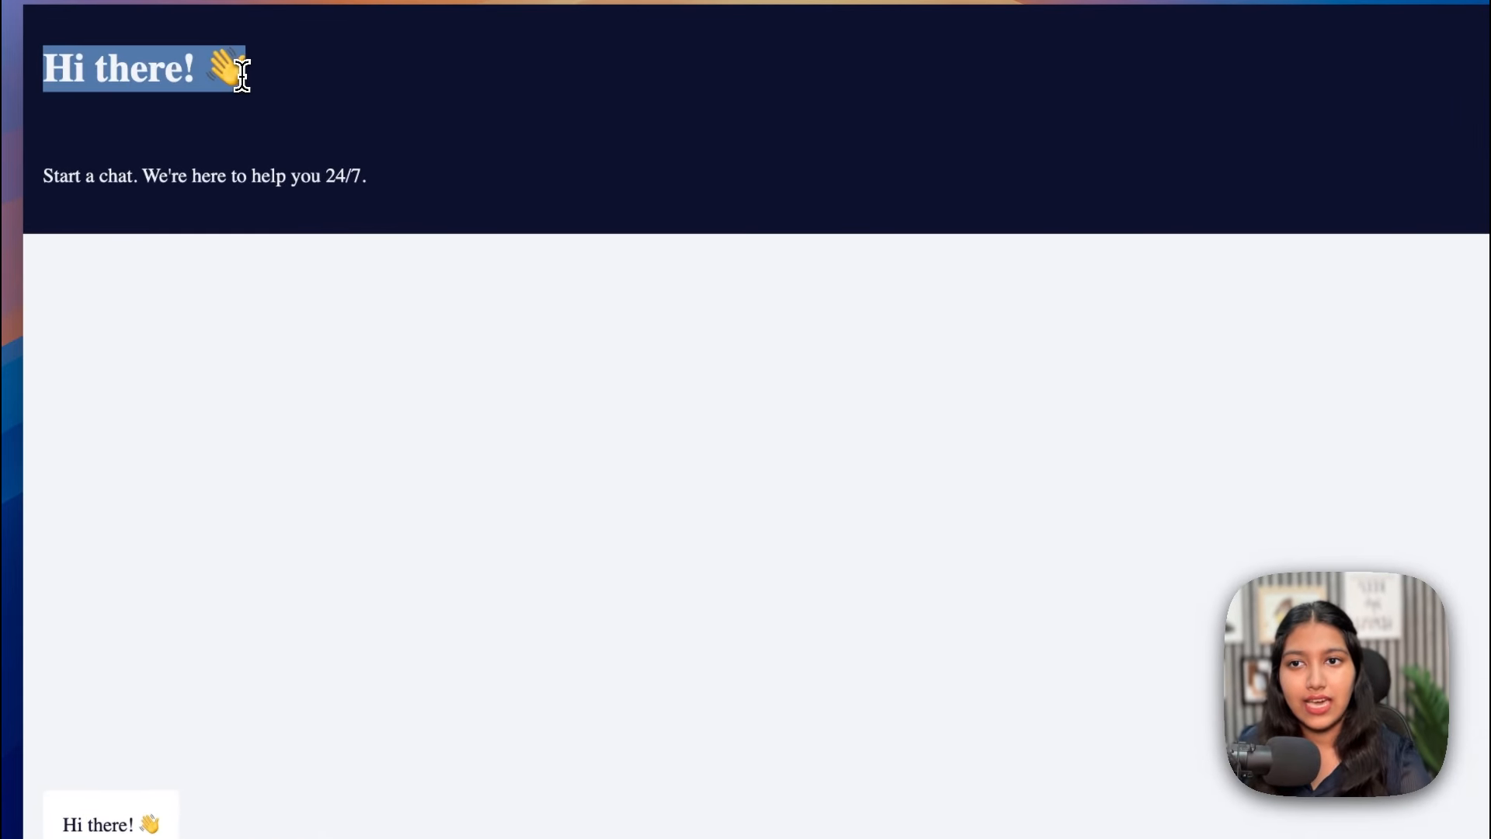
left_click_drag(43, 178, 393, 206)
scroll(70, 628, "down", 3)
left_click_drag(70, 630, 110, 811)
left_click(95, 815)
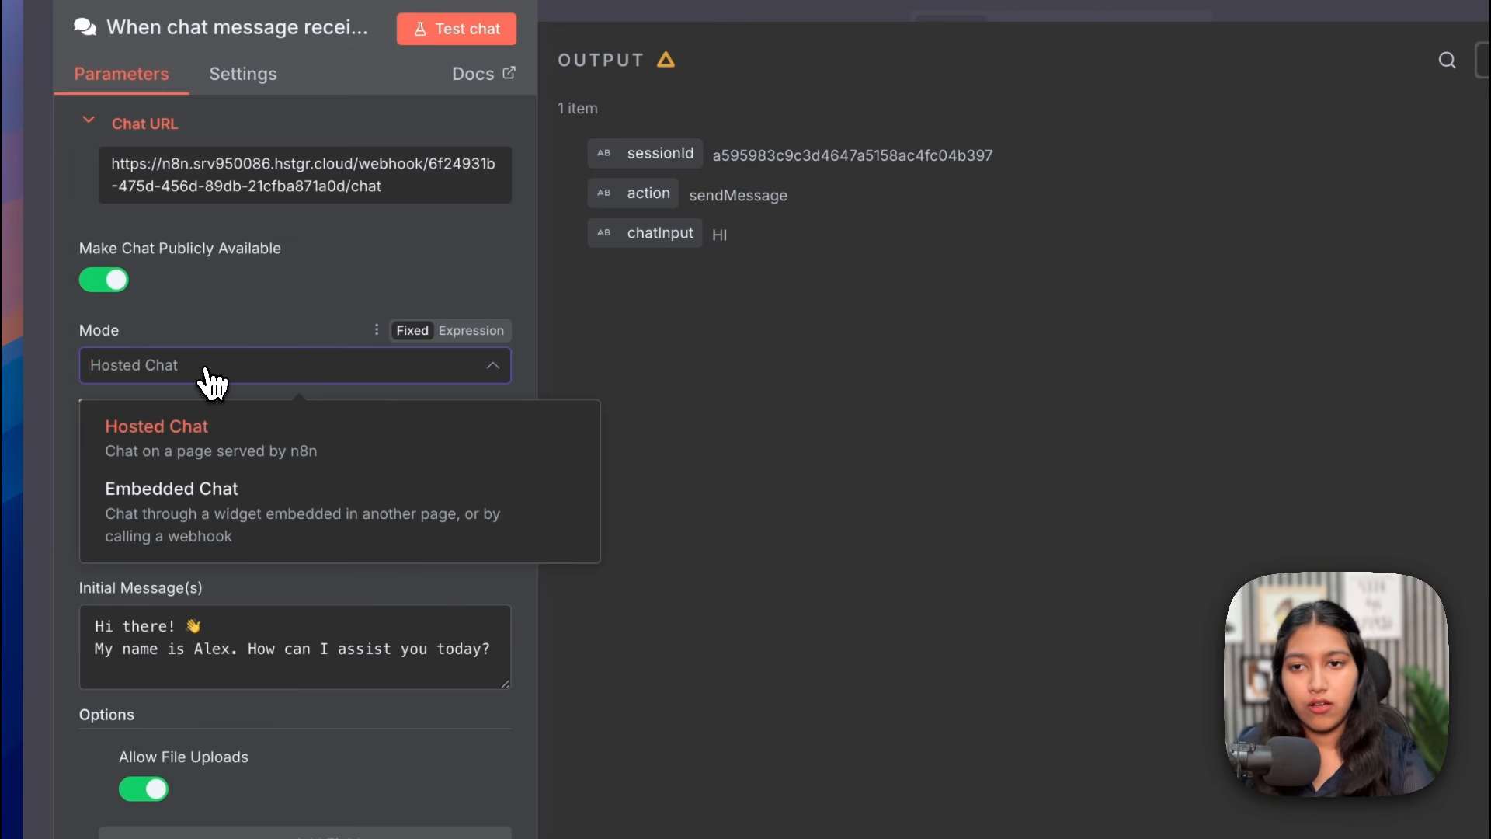
Switch the chat mode to Embedded Chat and review the linked embedding instructions, including the code examples and default options
left_click(206, 522)
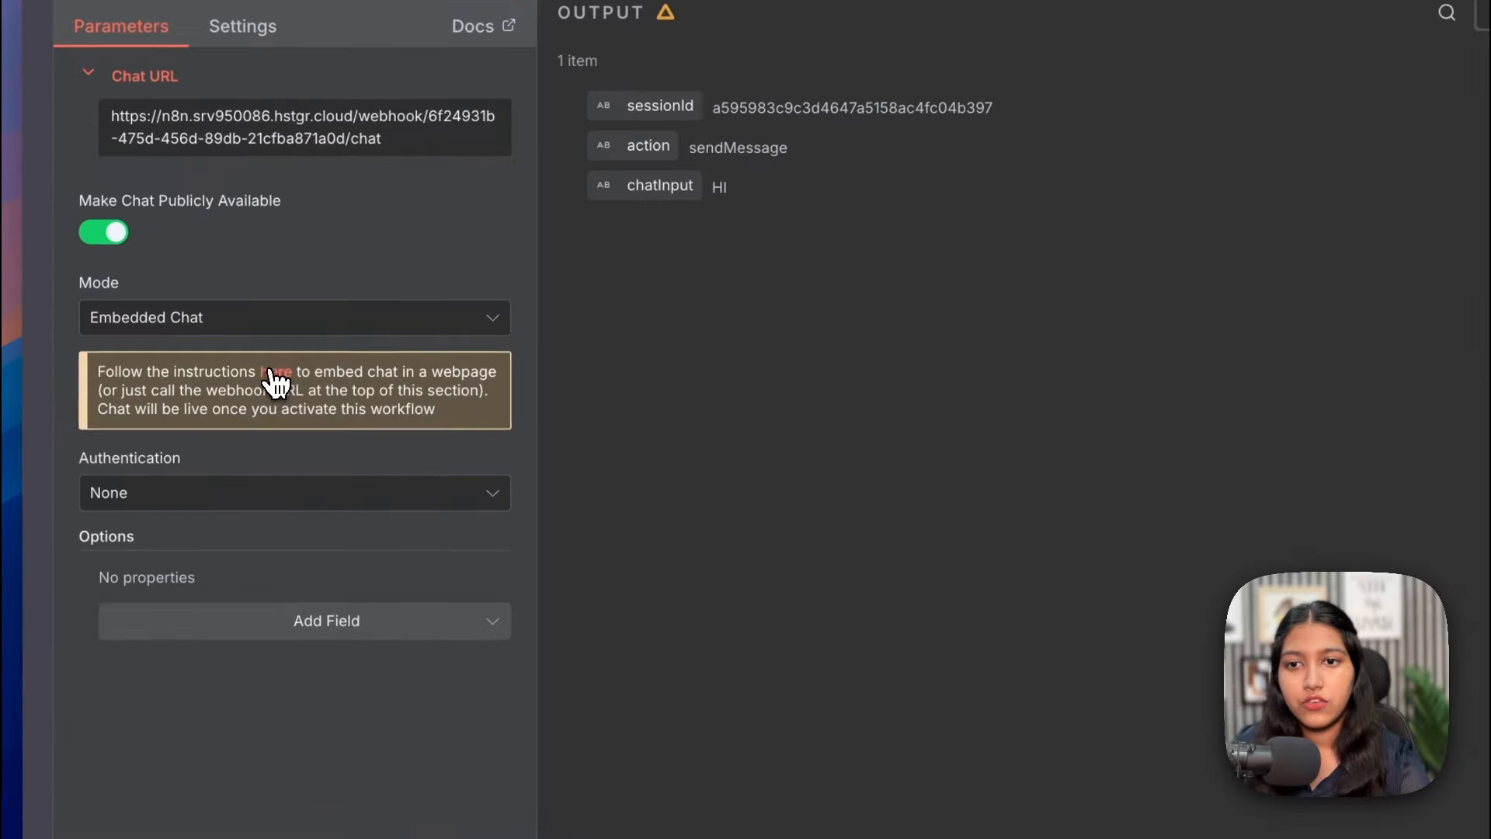
left_click(236, 379)
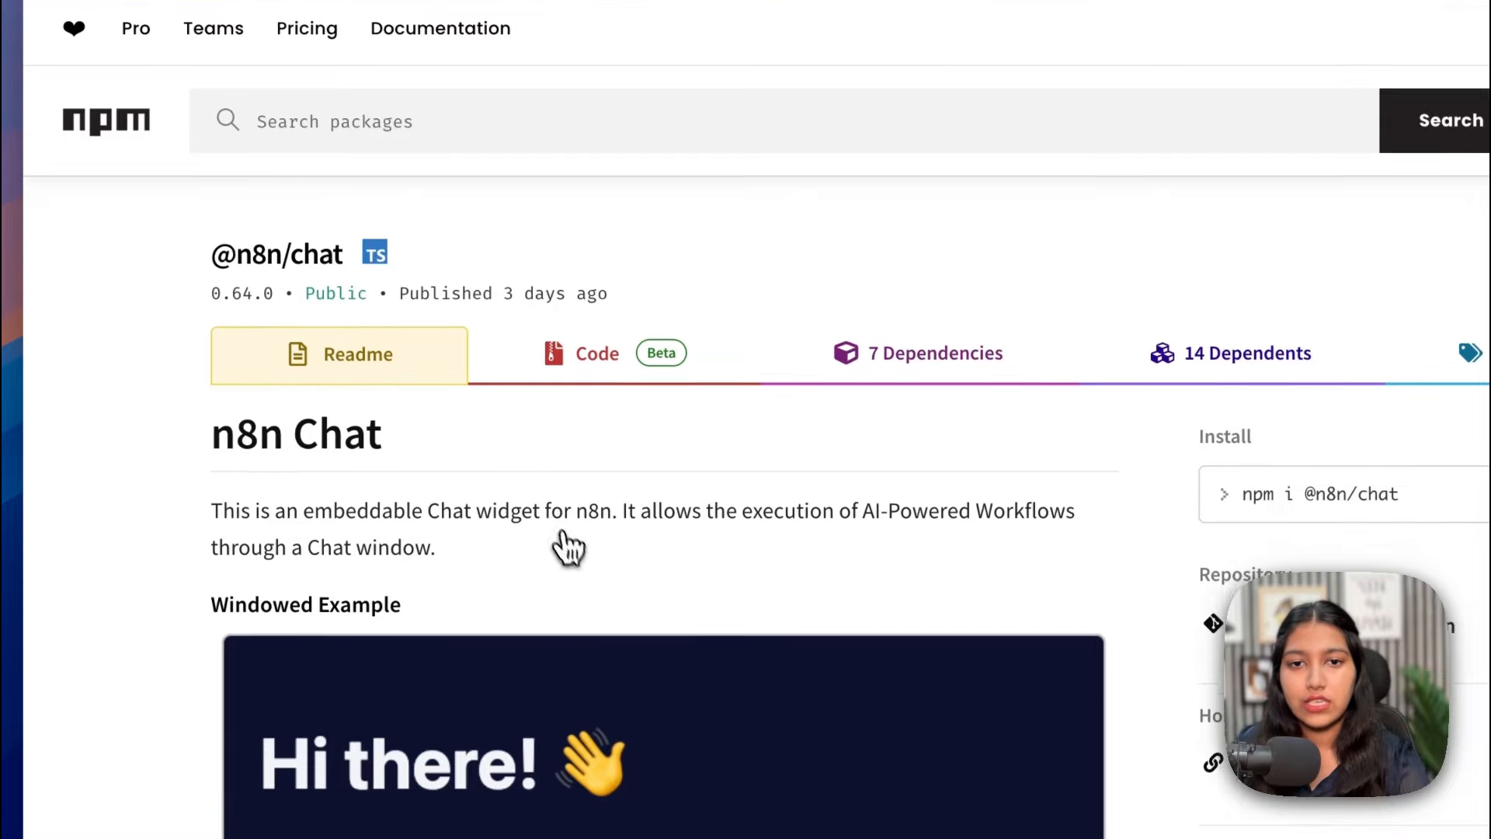
scroll(571, 552, "down", 20)
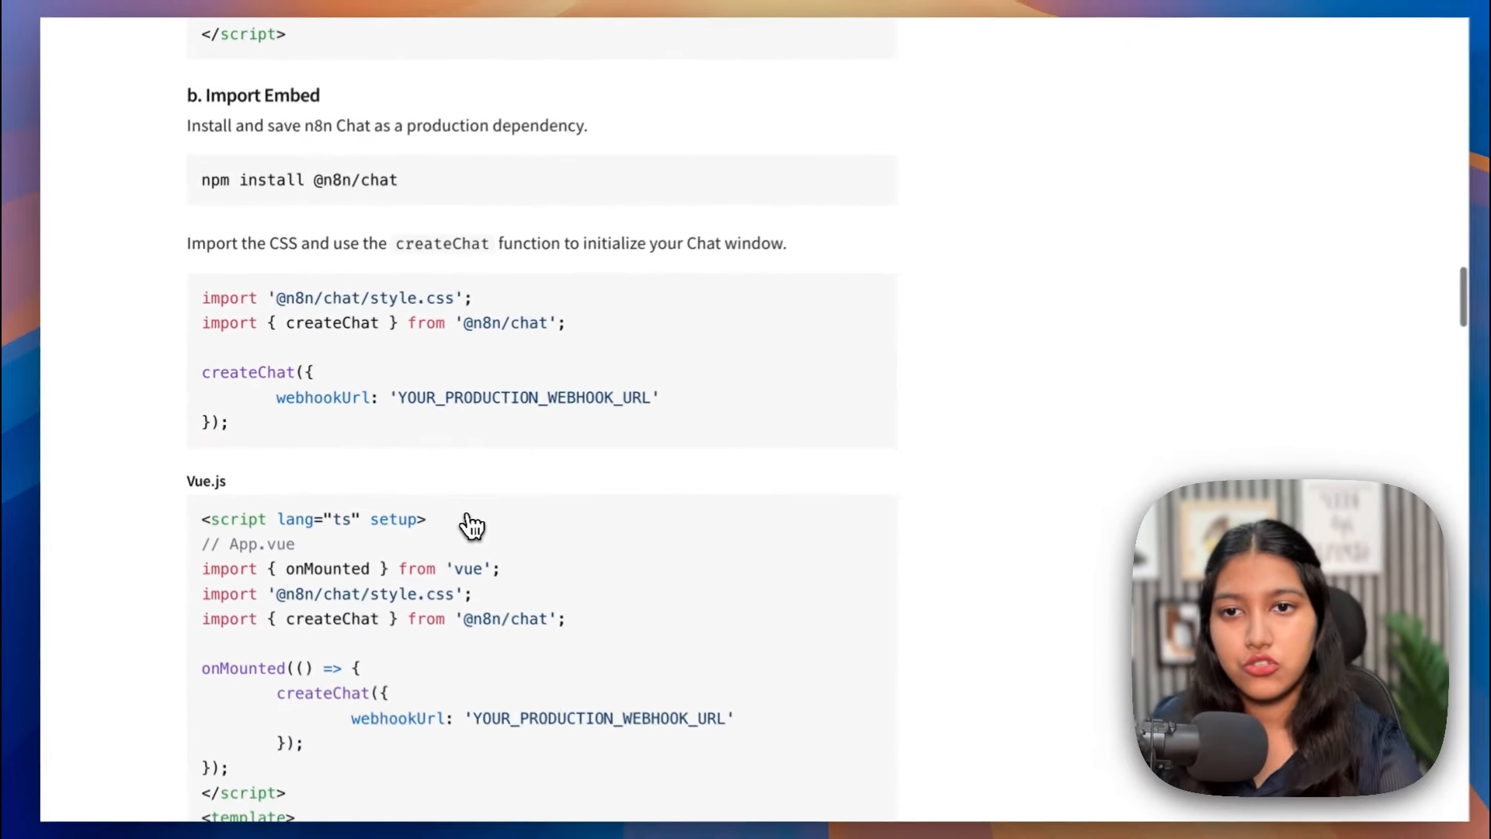
scroll(472, 526, "down", 3)
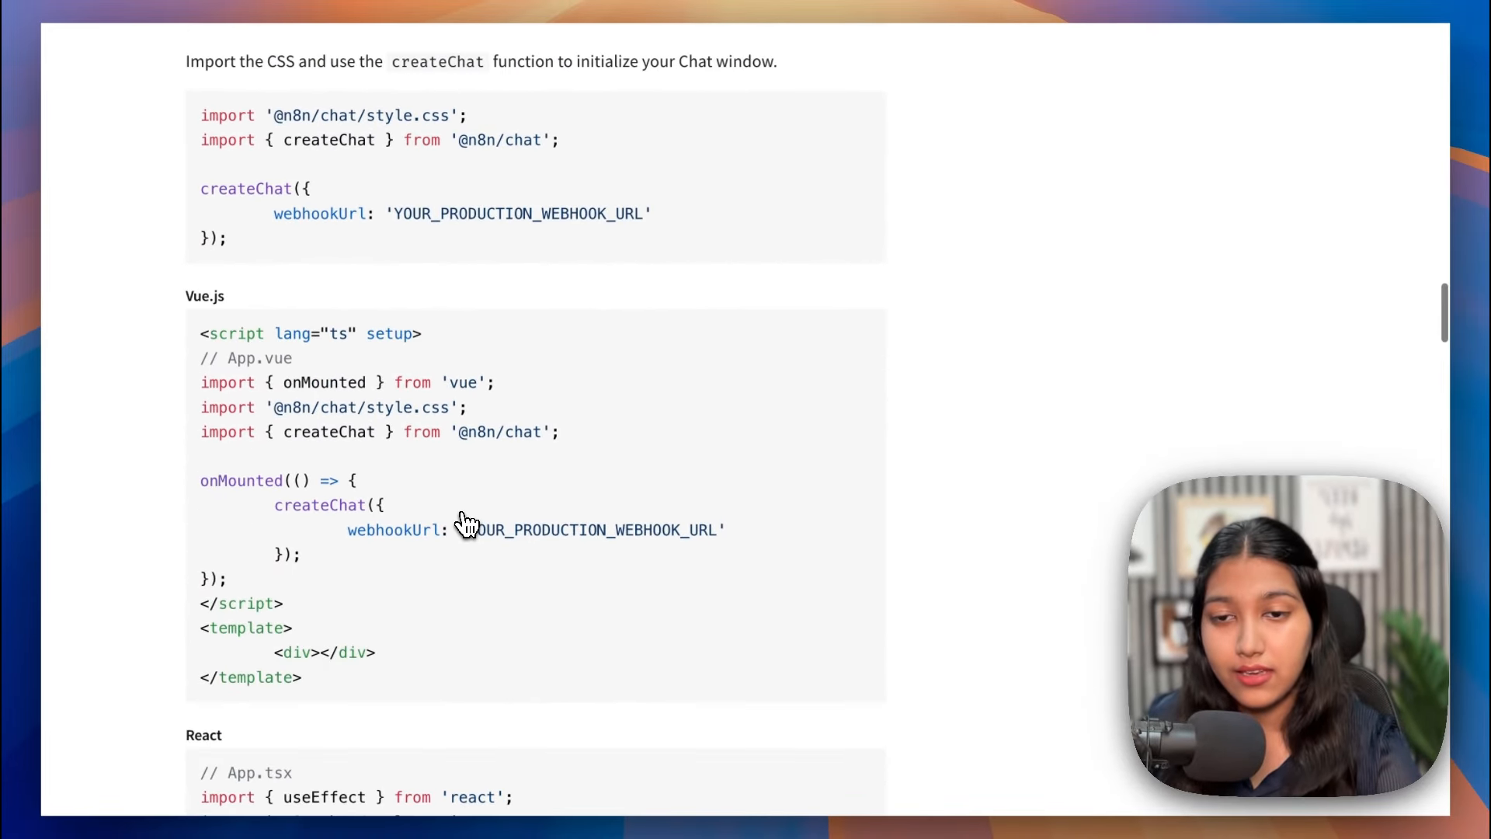
scroll(466, 525, "down", 17)
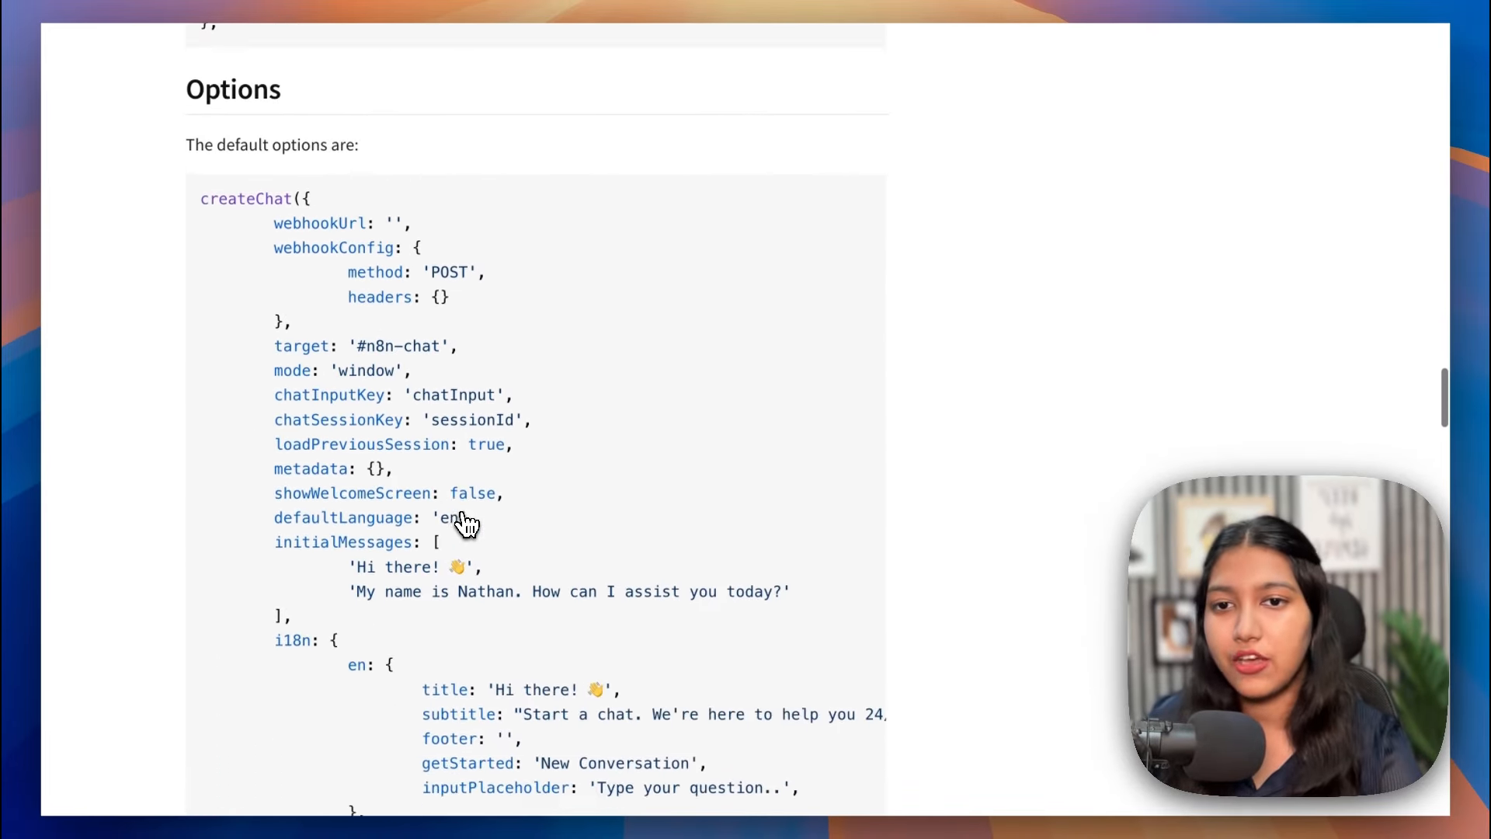
scroll(466, 524, "down", 1)
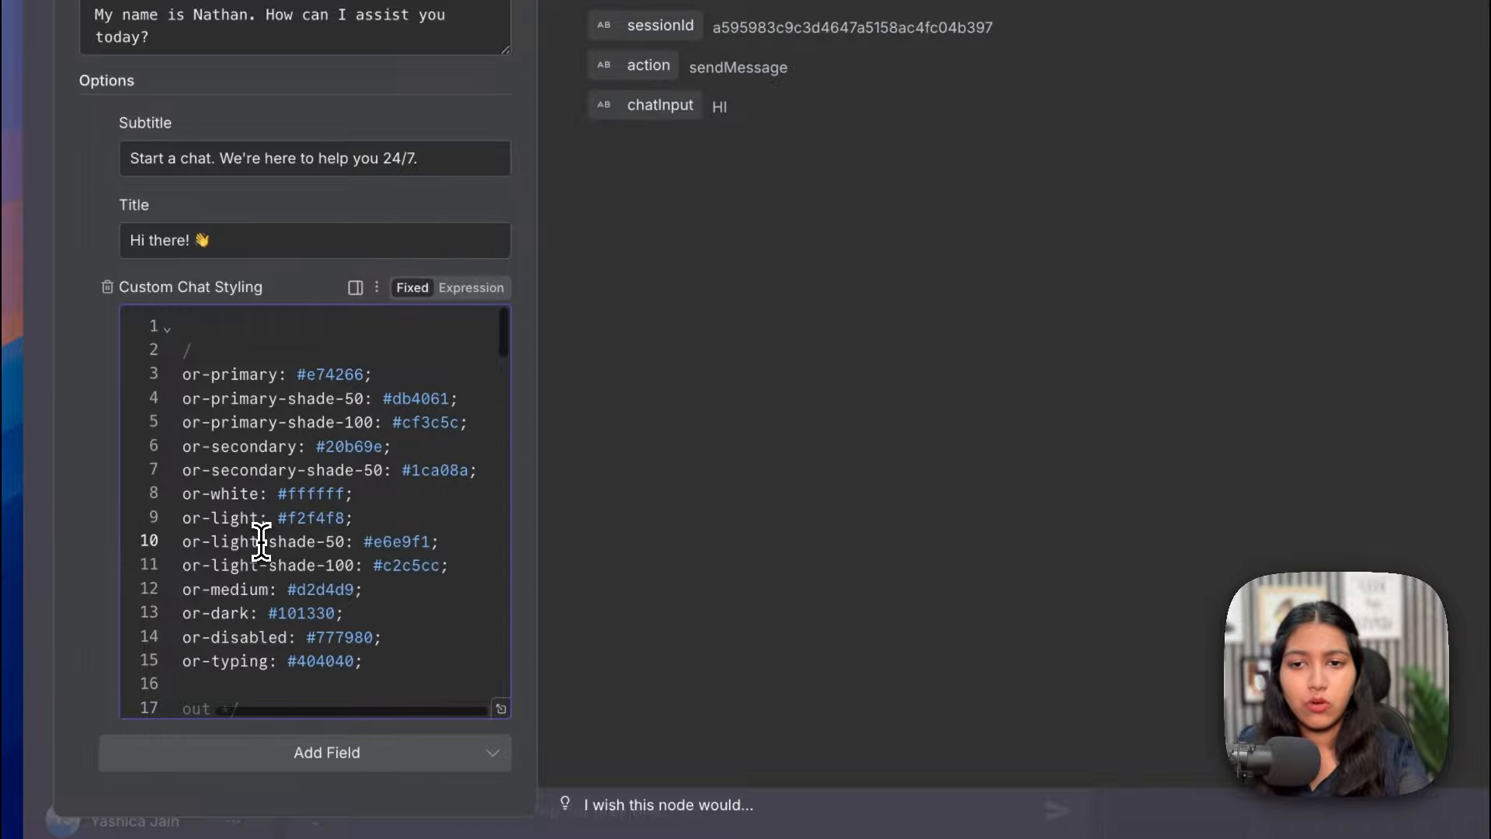
Examine the Custom Chat Styling CSS and the chatInput output of the chat message trigger, returning to the canvas
scroll(306, 536, "left", 2)
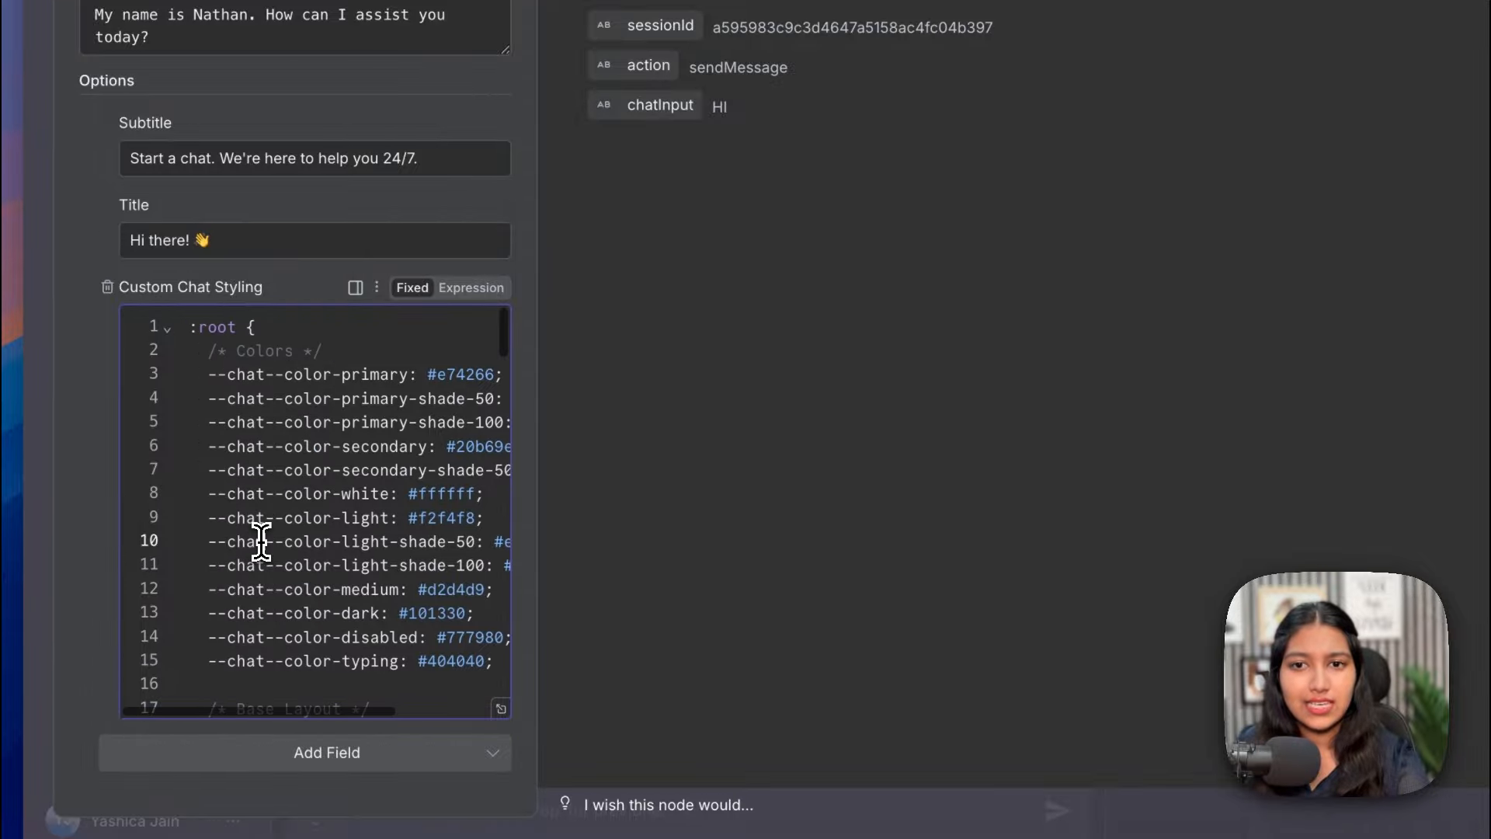
scroll(306, 536, "down", 3)
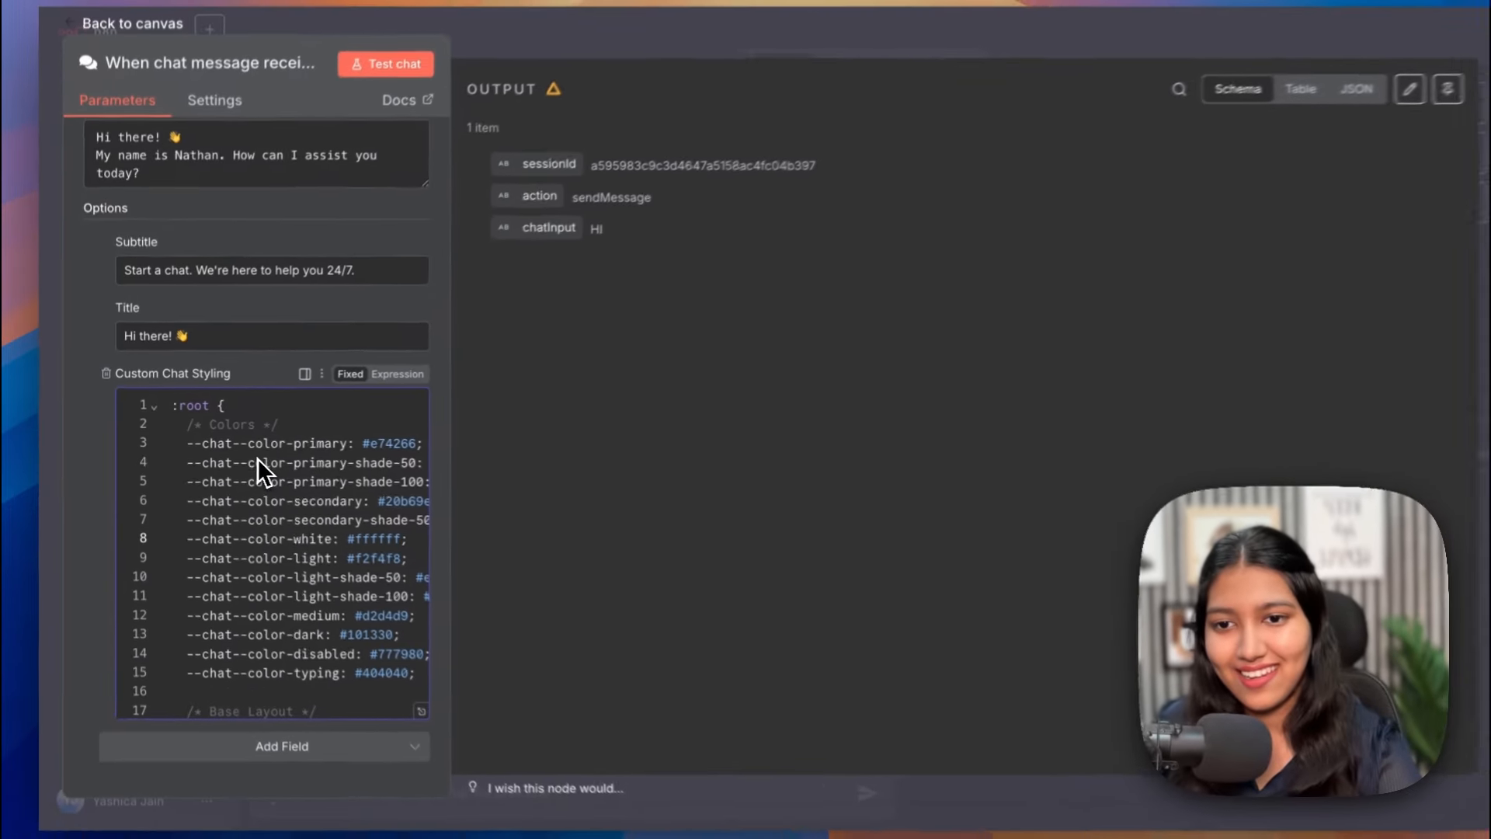
key("Escape")
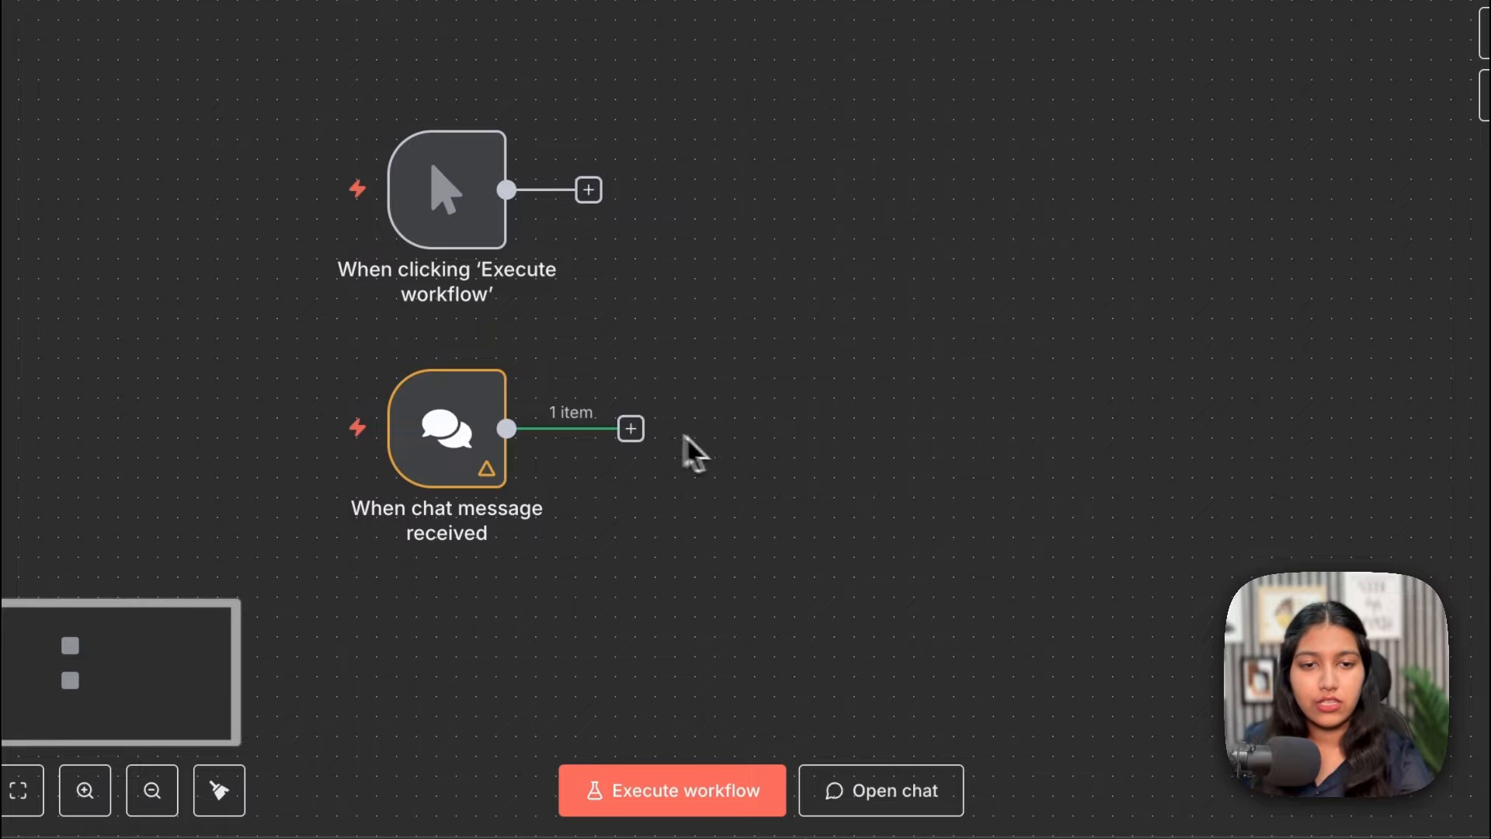
double_click(466, 439)
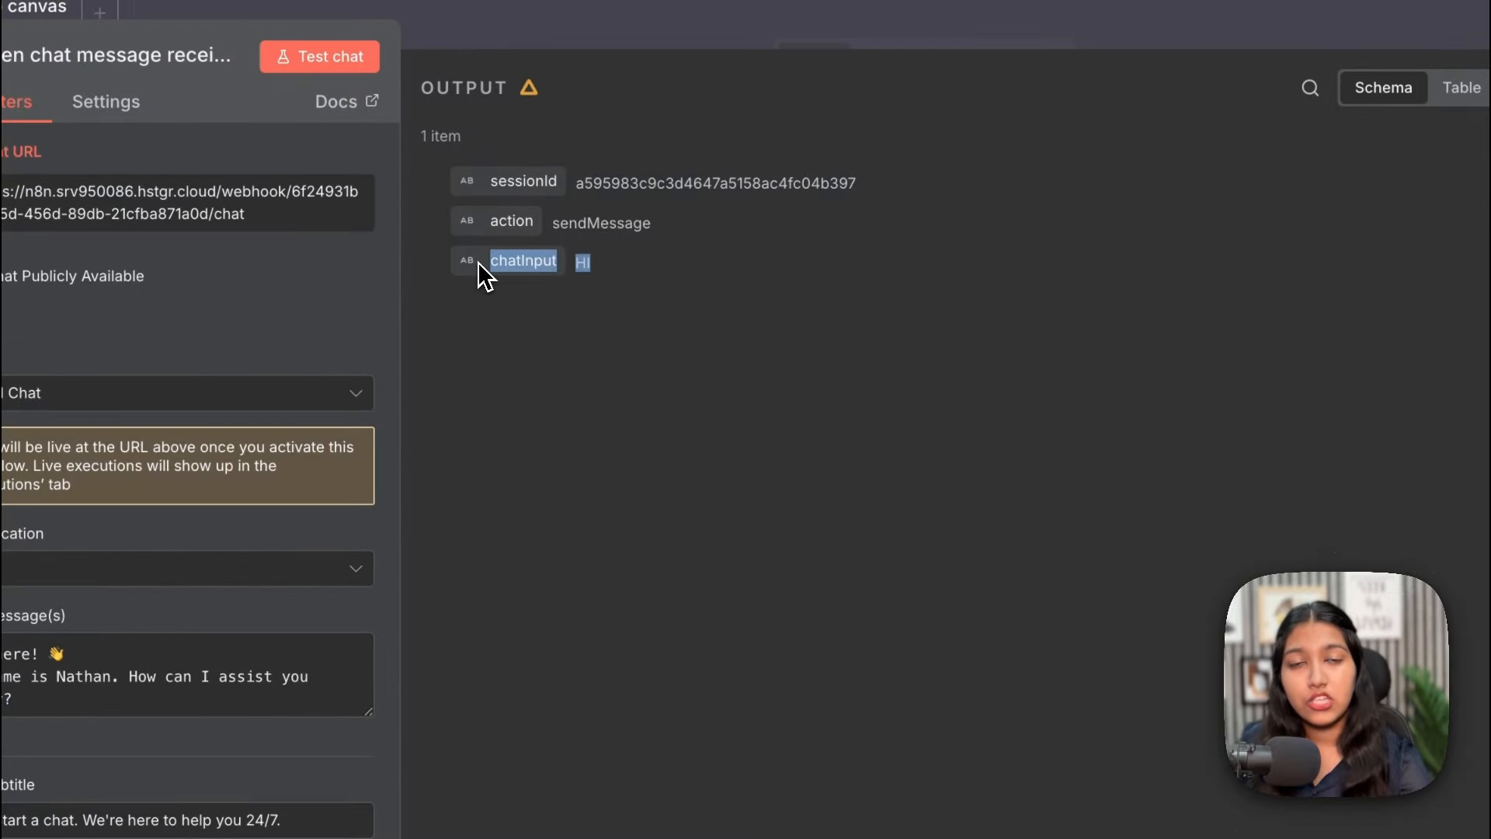
left_click(784, 39)
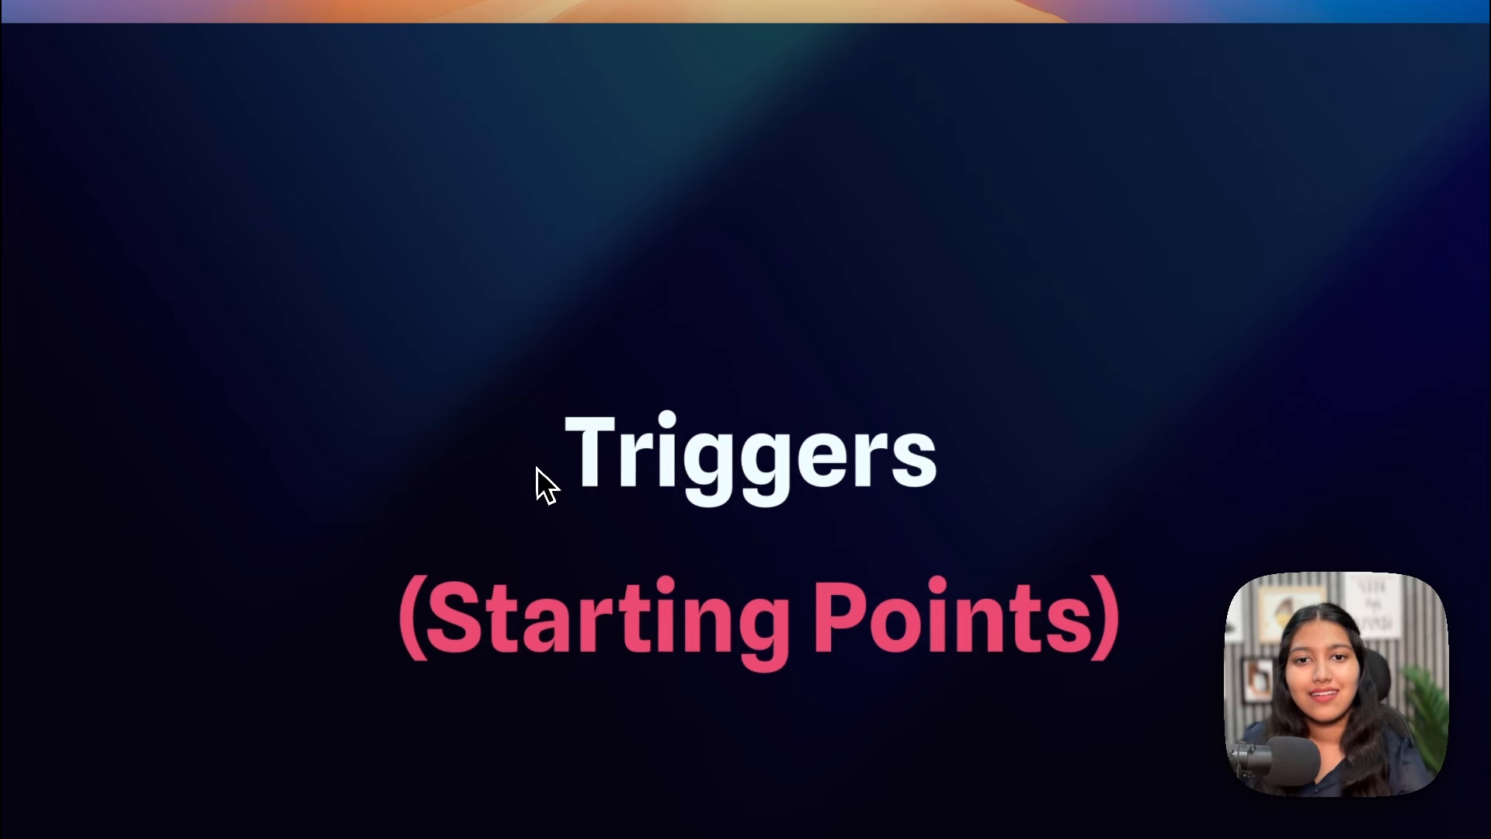
left_click_drag(538, 480, 886, 486)
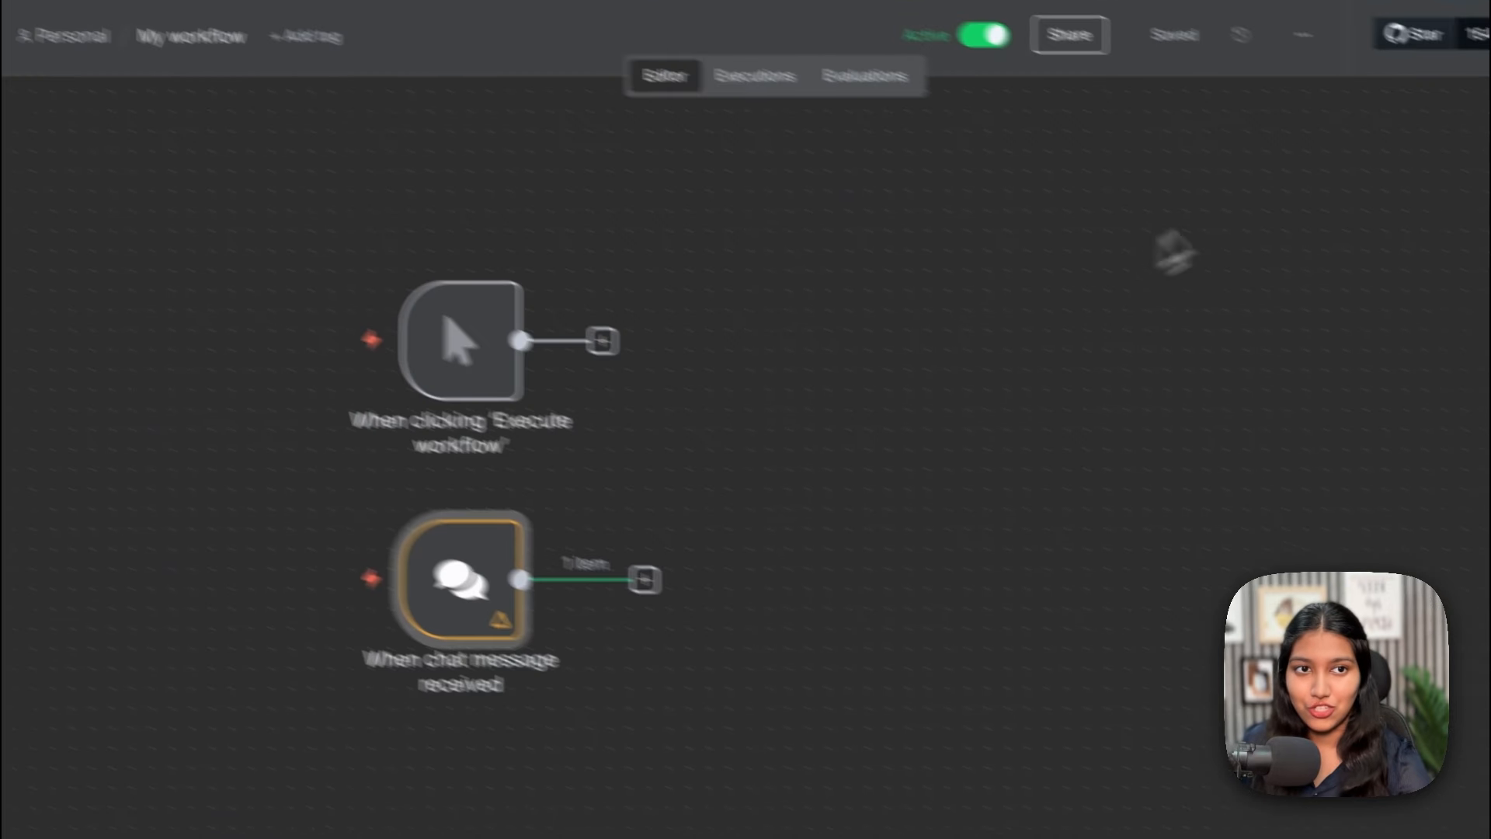
Add an On form submission trigger to the workflow and return to the canvas
left_click(1418, 93)
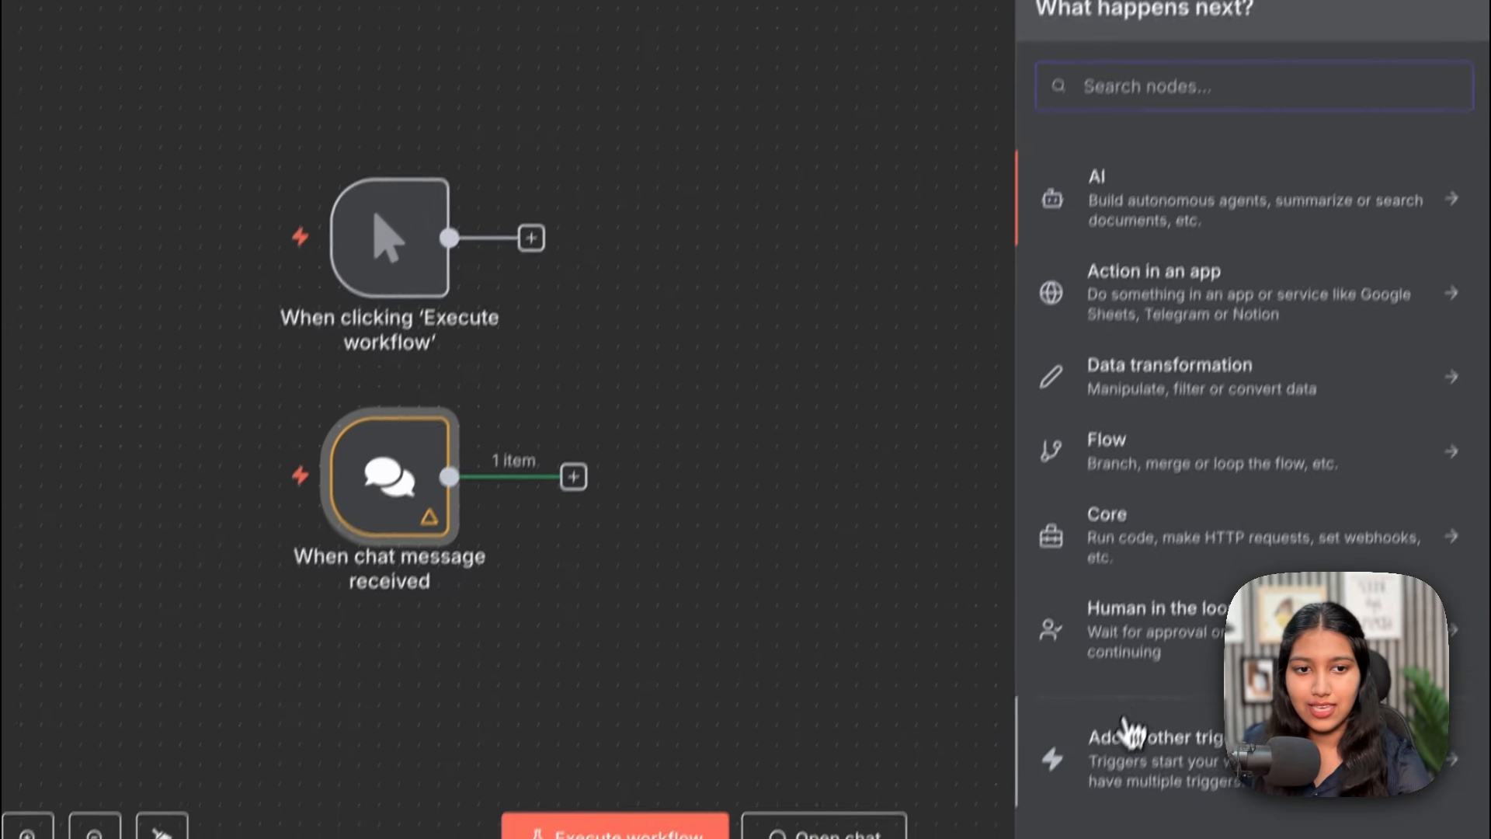
left_click(1131, 734)
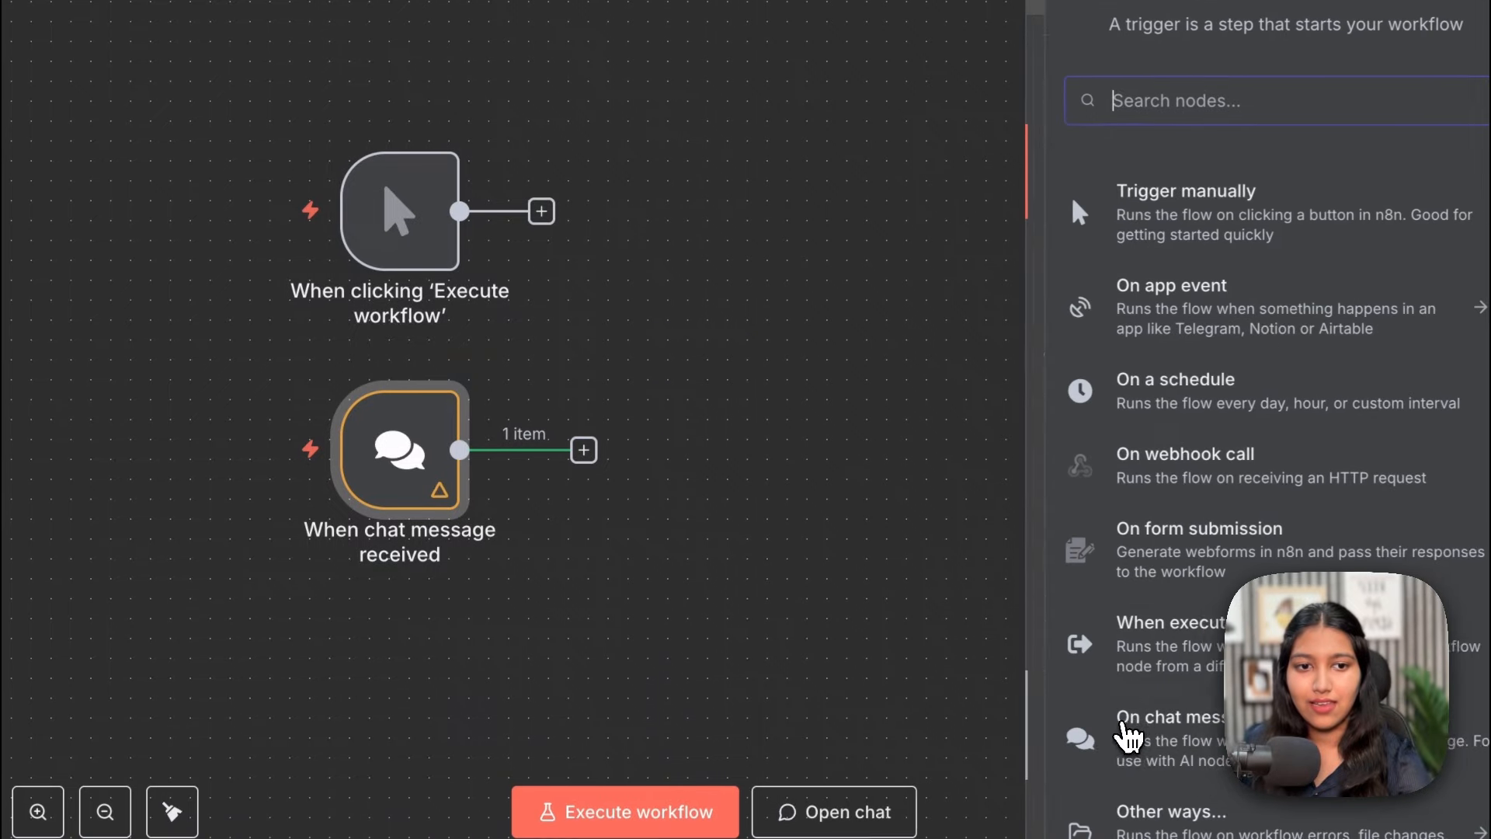
scroll(1112, 459, "down", 1)
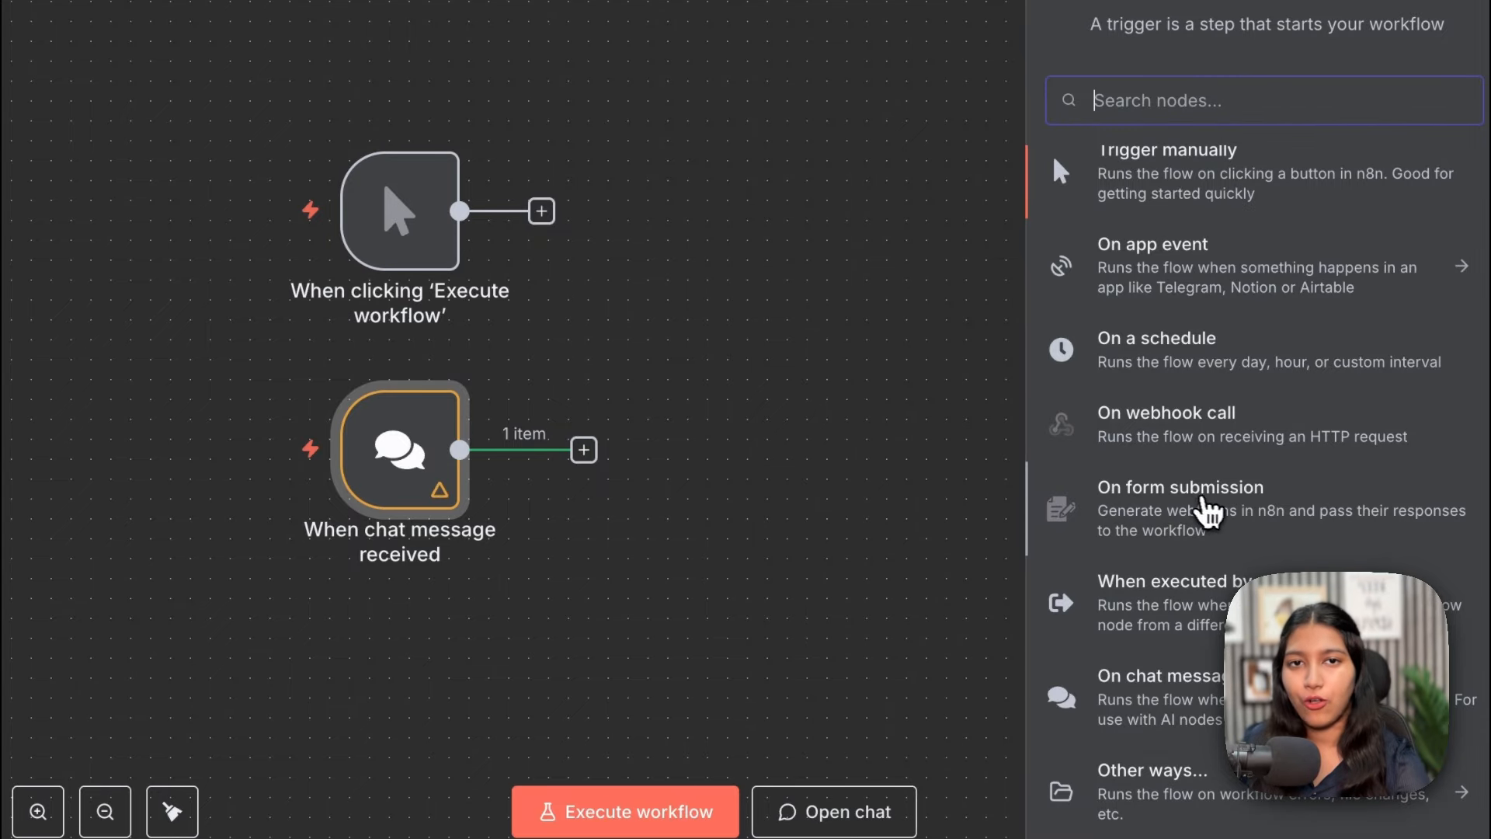
left_click(1225, 509)
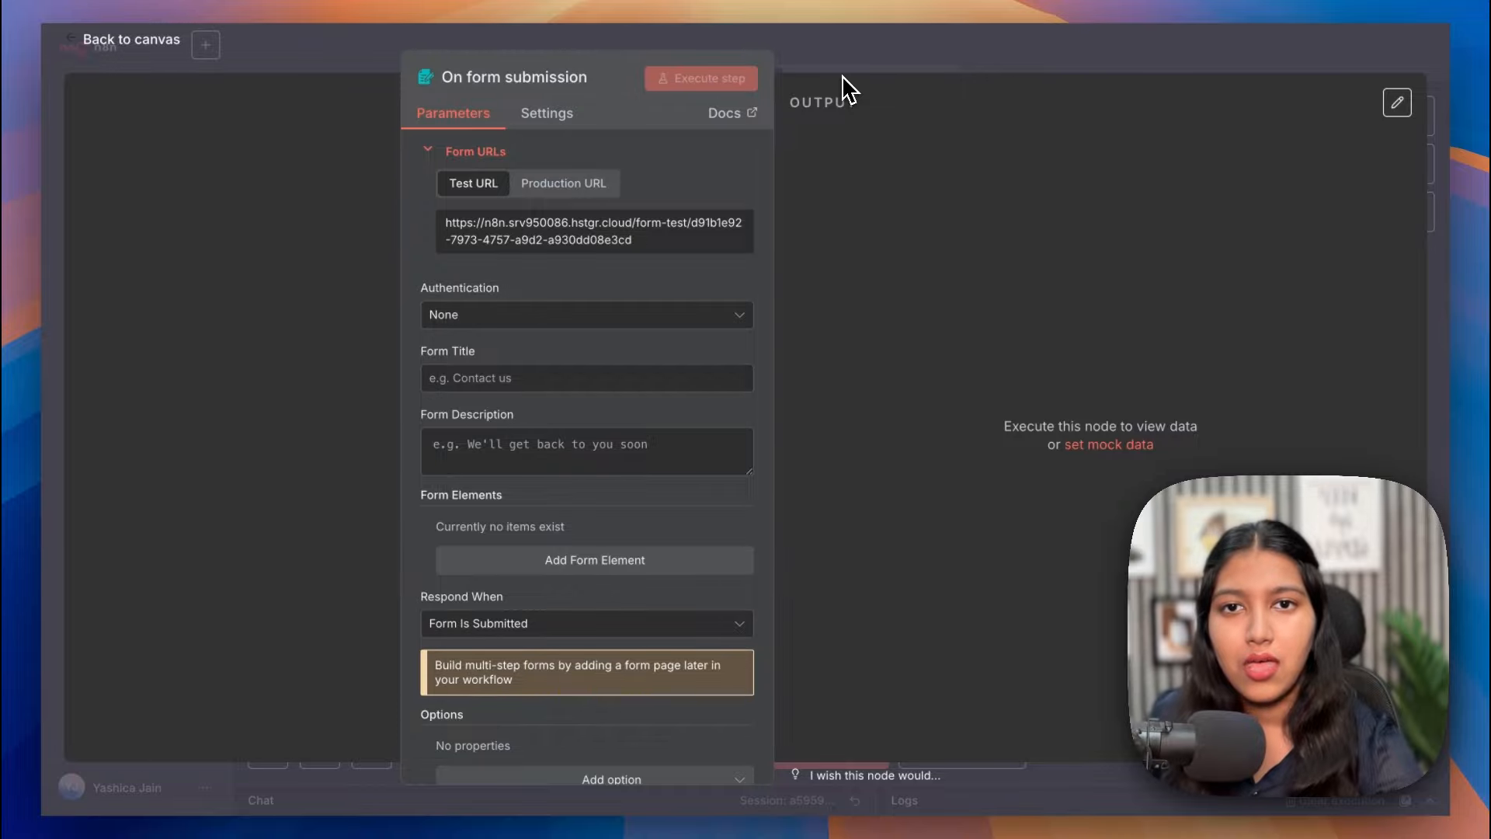
key("Escape")
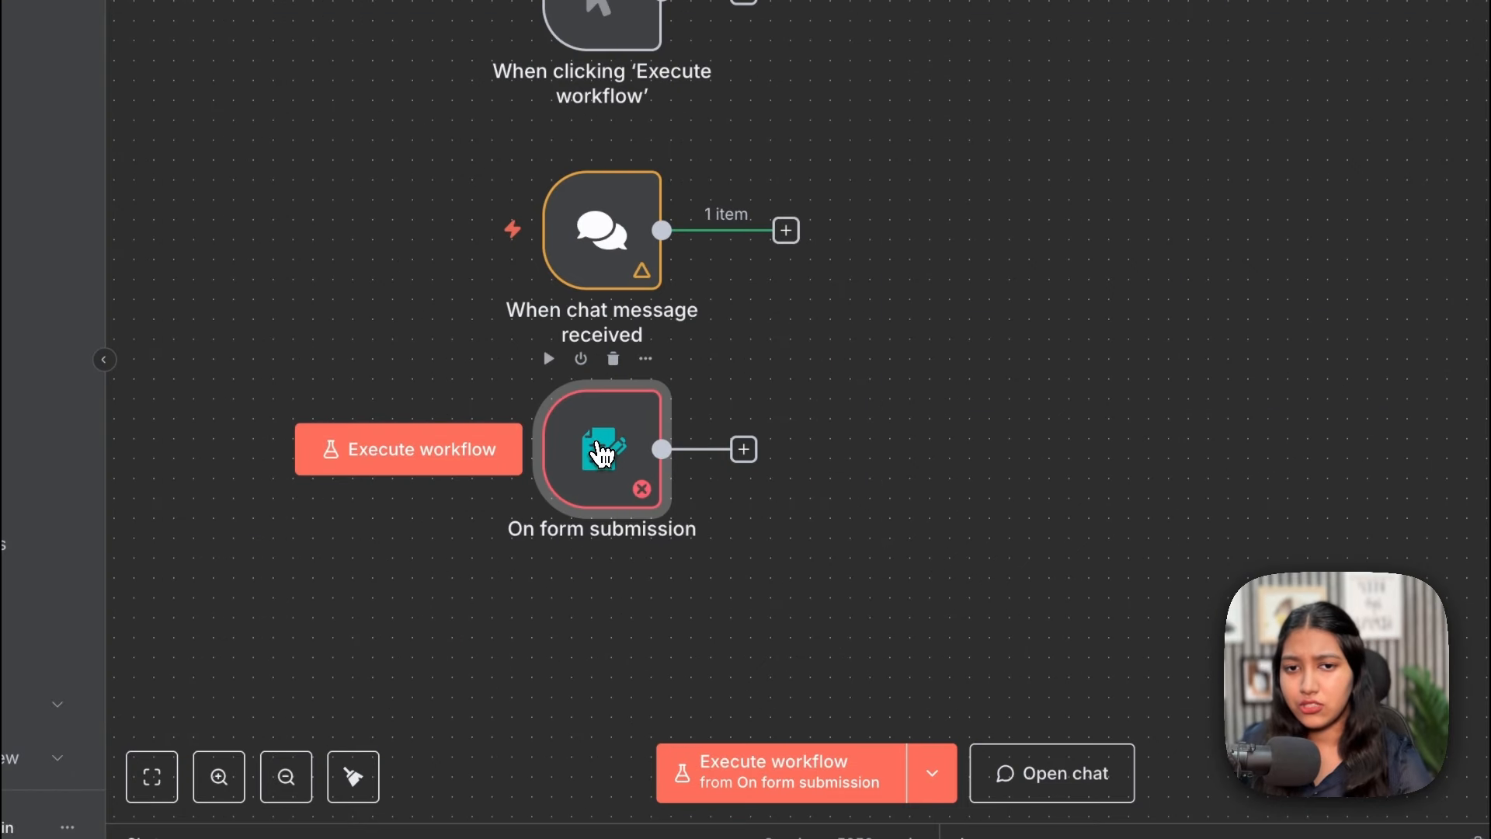
mouse_move(600, 452)
left_mouse_down()
mouse_move(596, 427)
mouse_move(597, 447)
left_mouse_up()
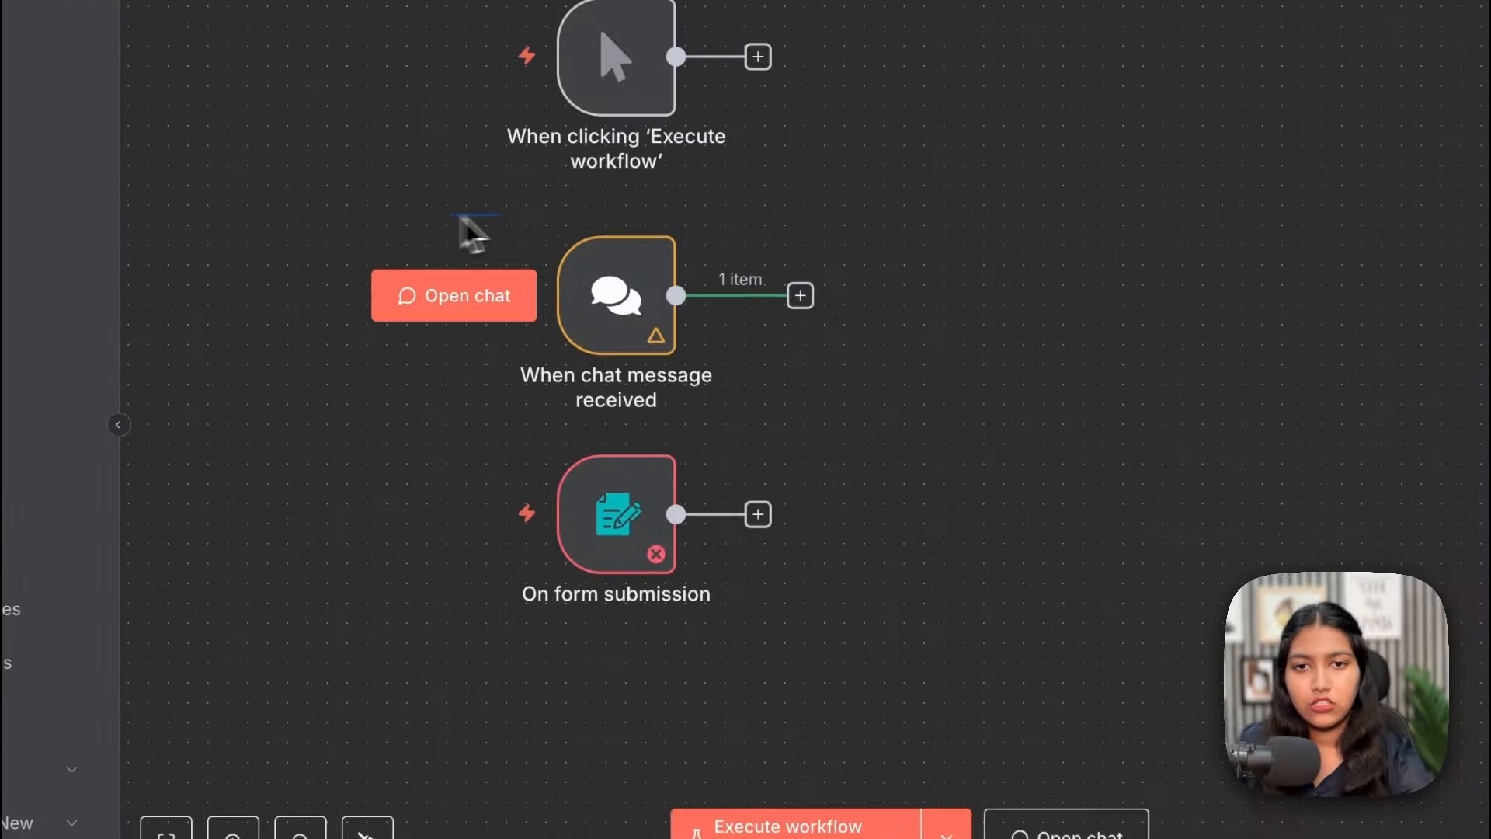
left_click_drag(487, 266, 852, 574)
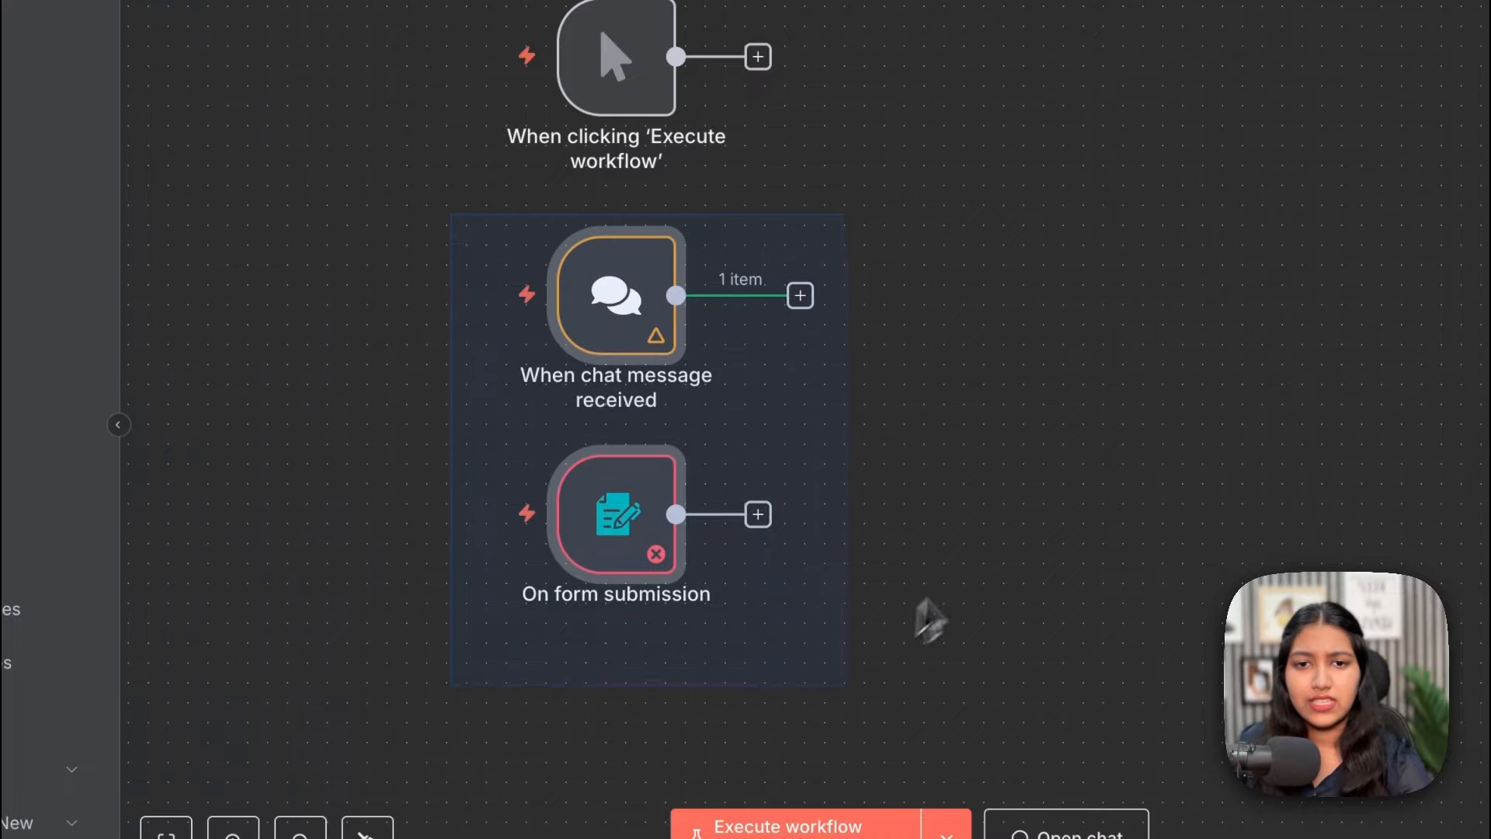
left_click(858, 556)
In the On form submission trigger, set the form title to "Title" and the form description to "Description"
double_click(651, 528)
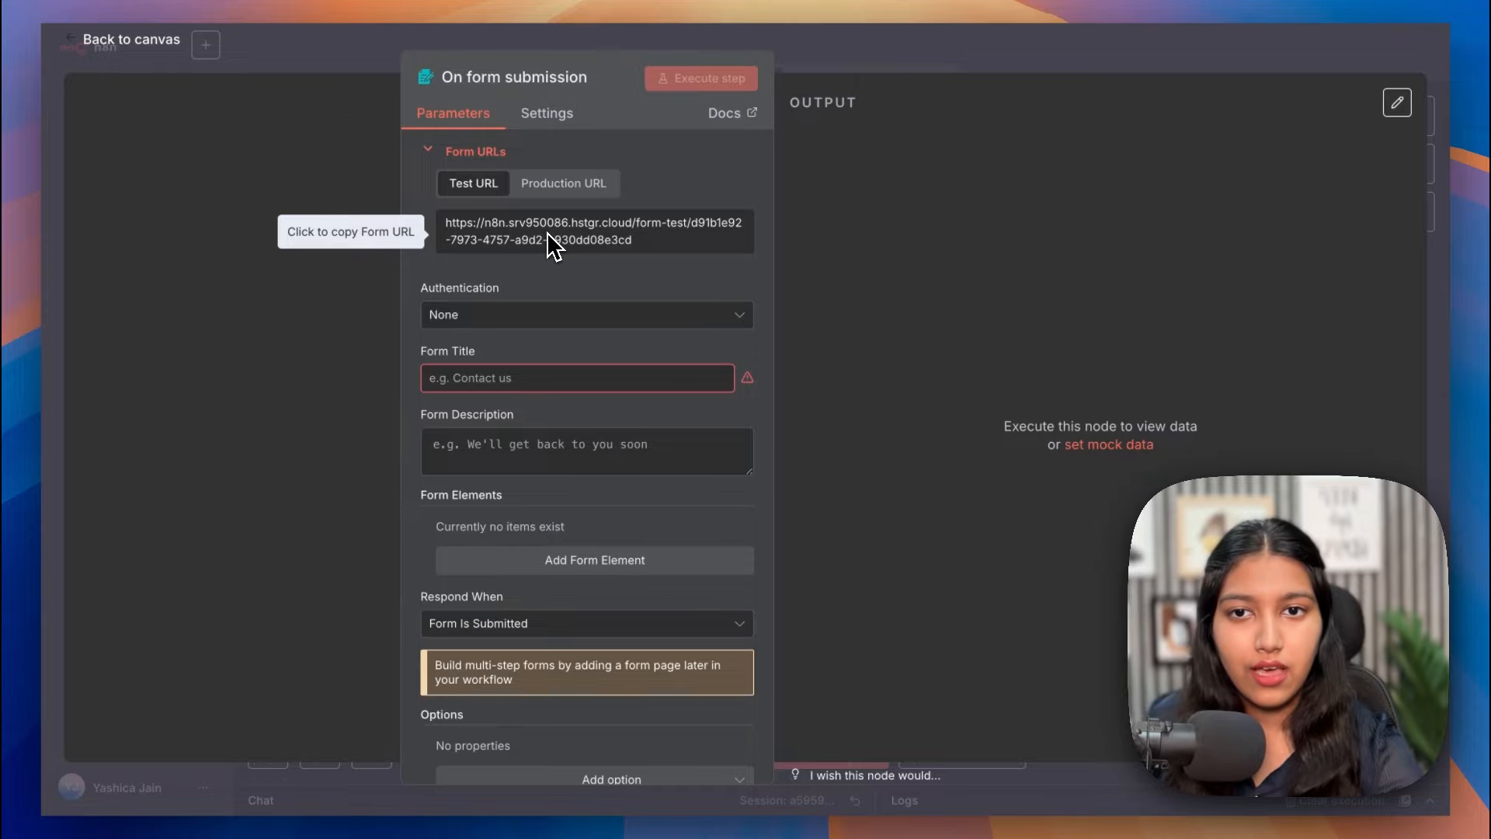
left_click(541, 375)
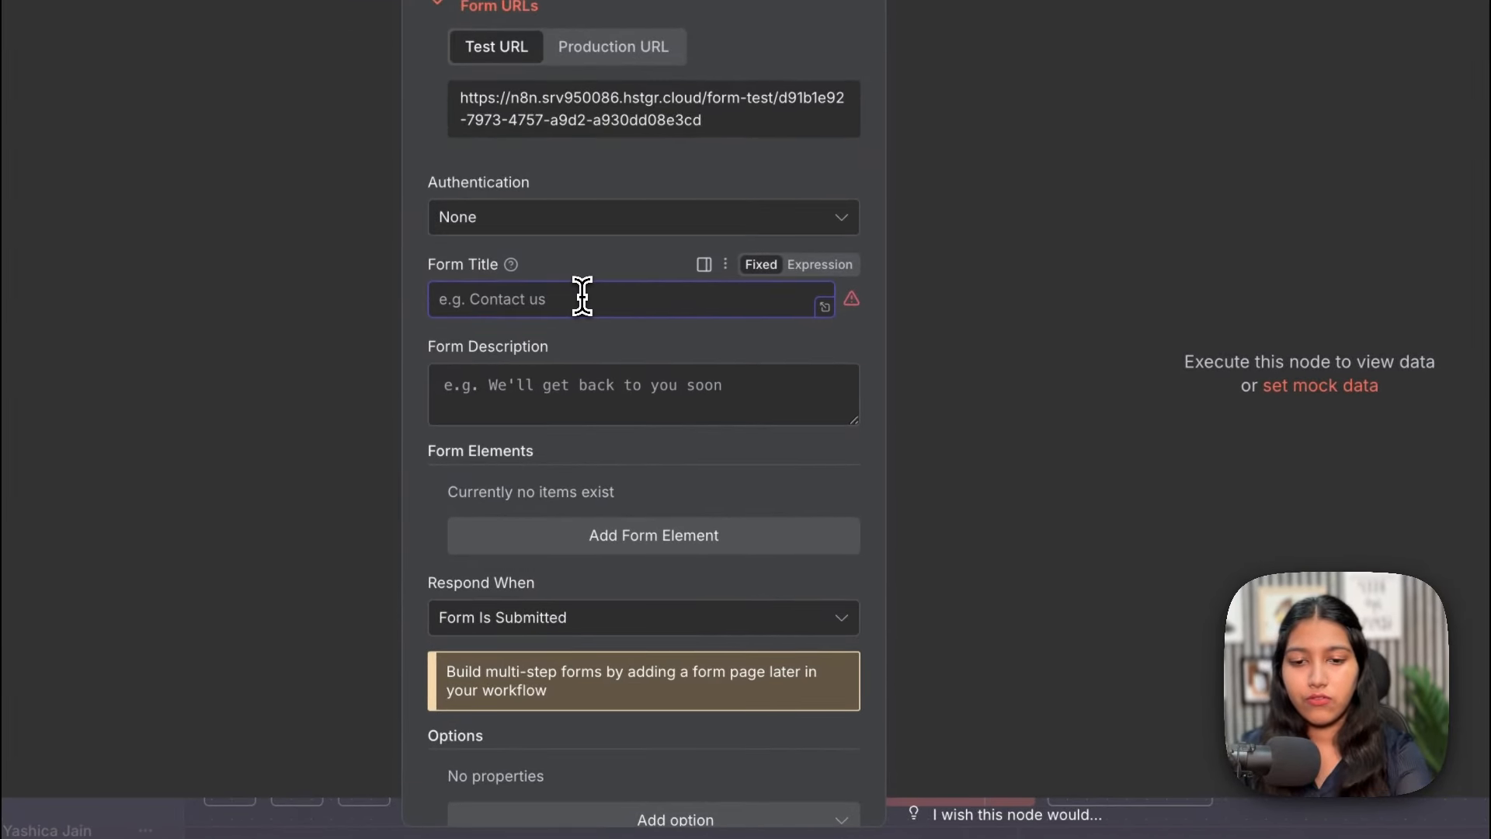
type("Title")
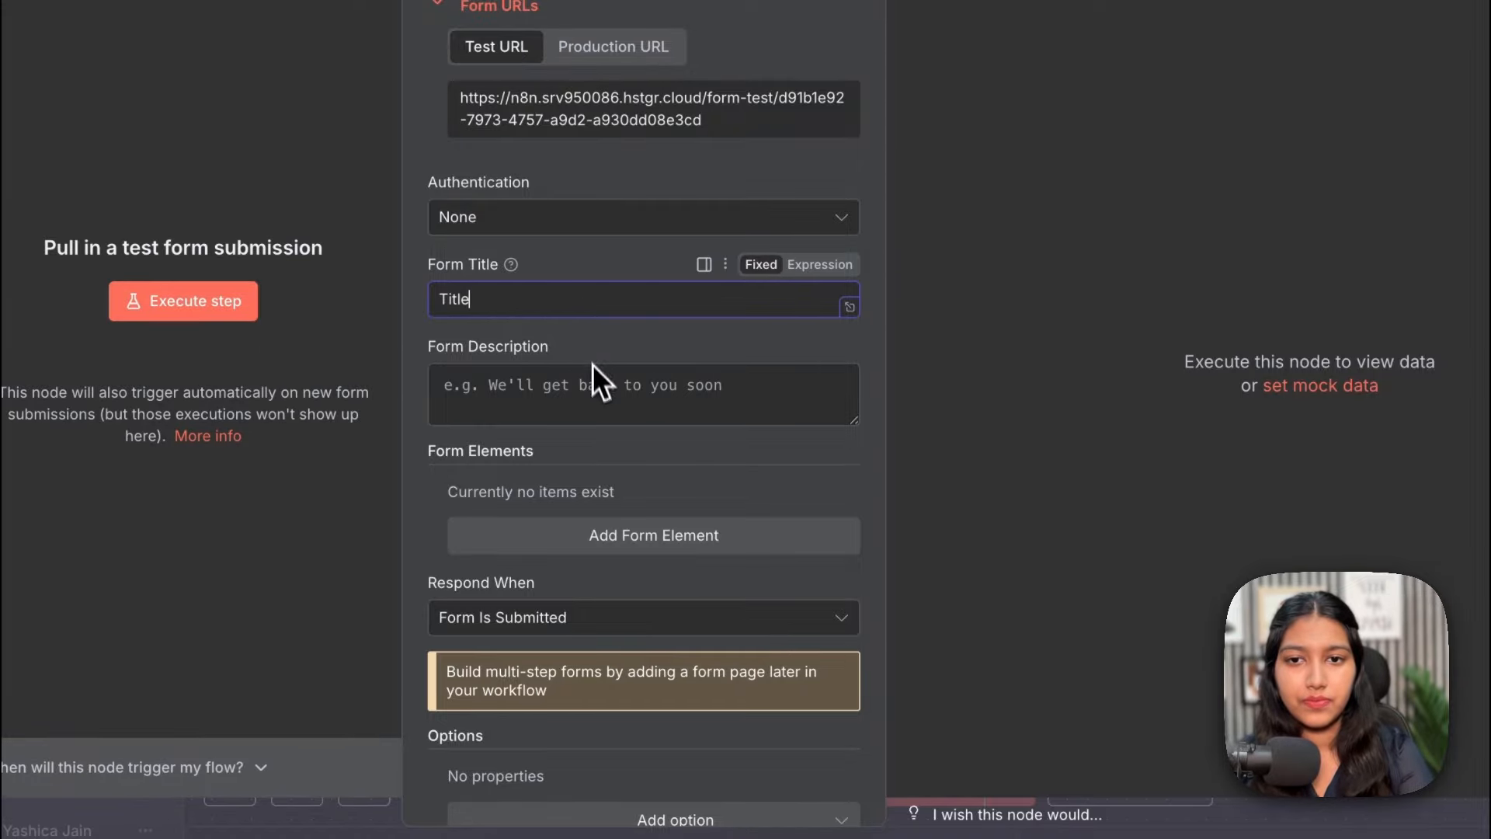
left_click(592, 381)
type("Description")
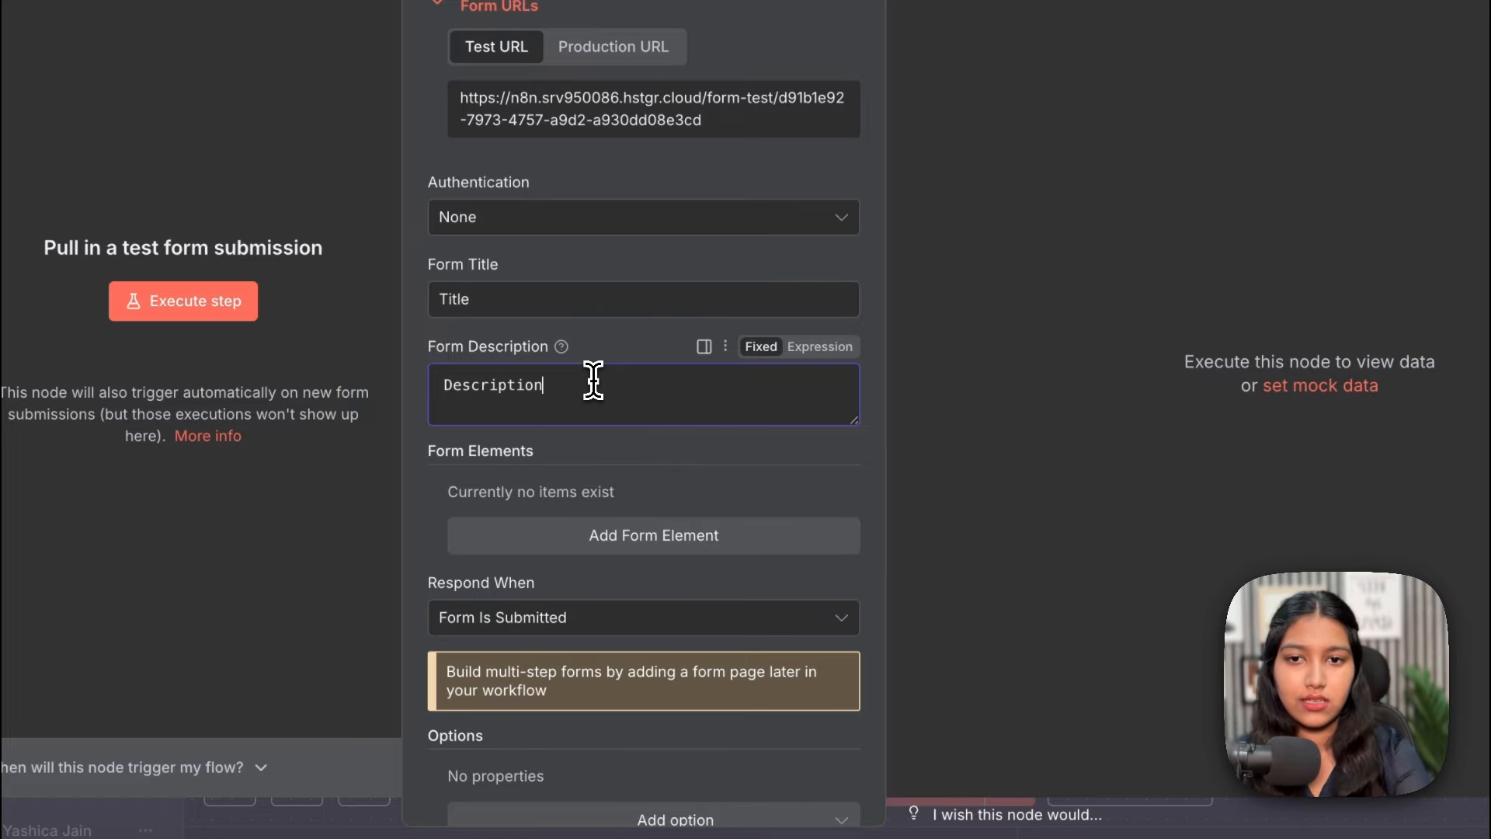
Add a form element with the field name "What is your name?", review the available element types and keep it as Text
left_click(641, 542)
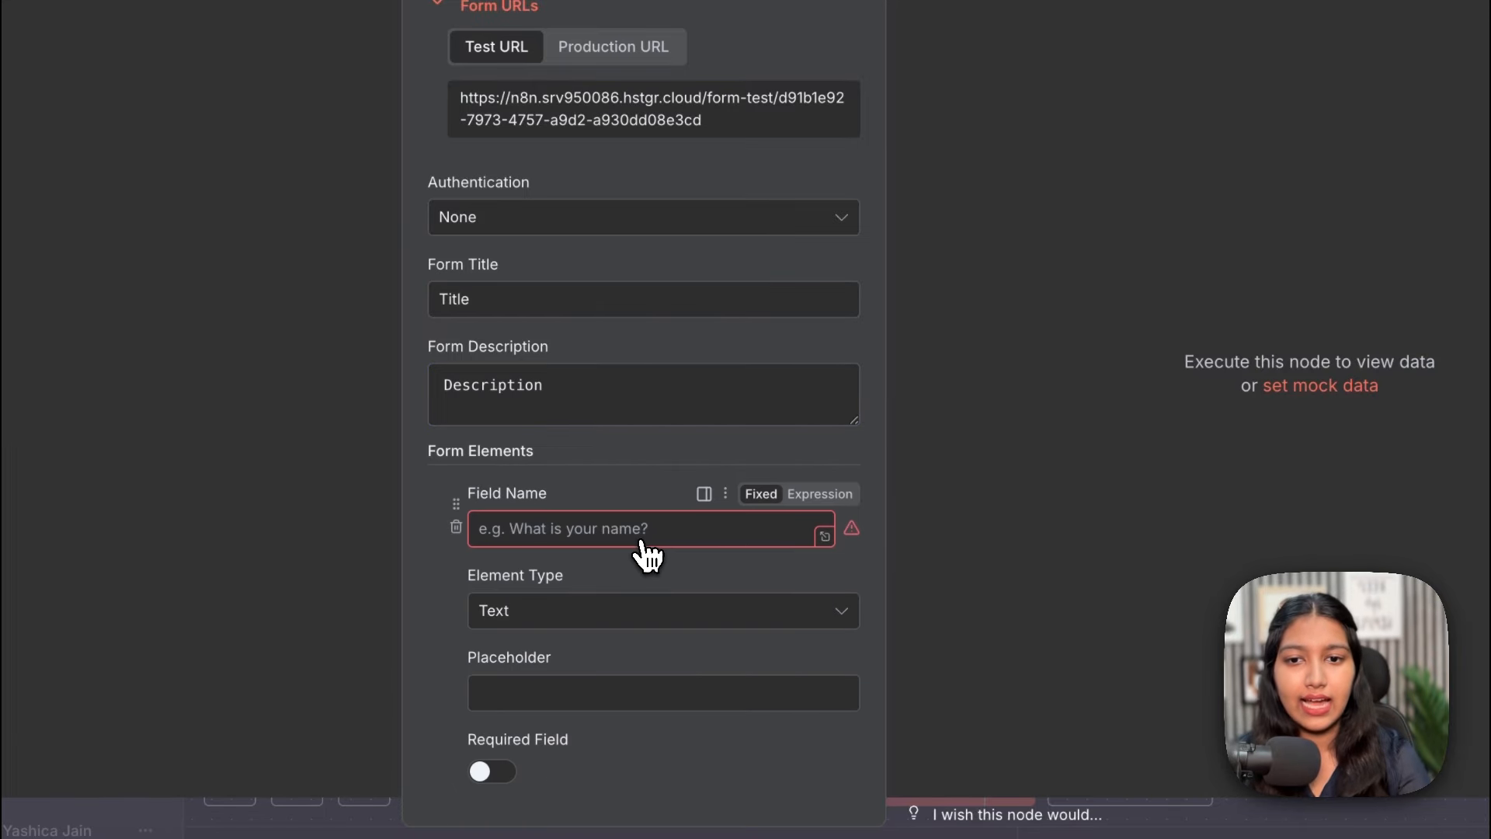
scroll(641, 542, "down", 3)
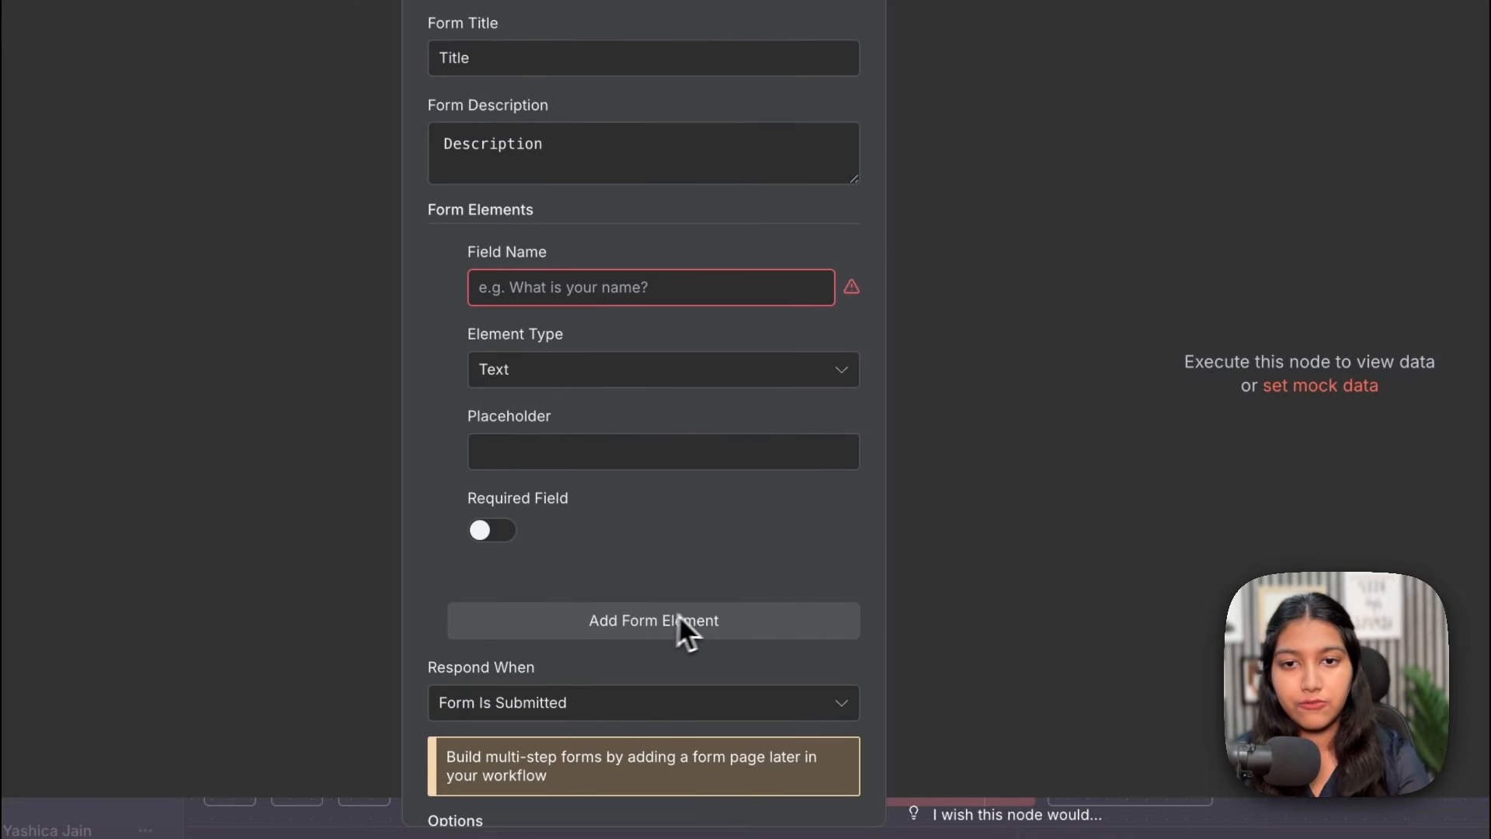
left_click(570, 289)
type("What i")
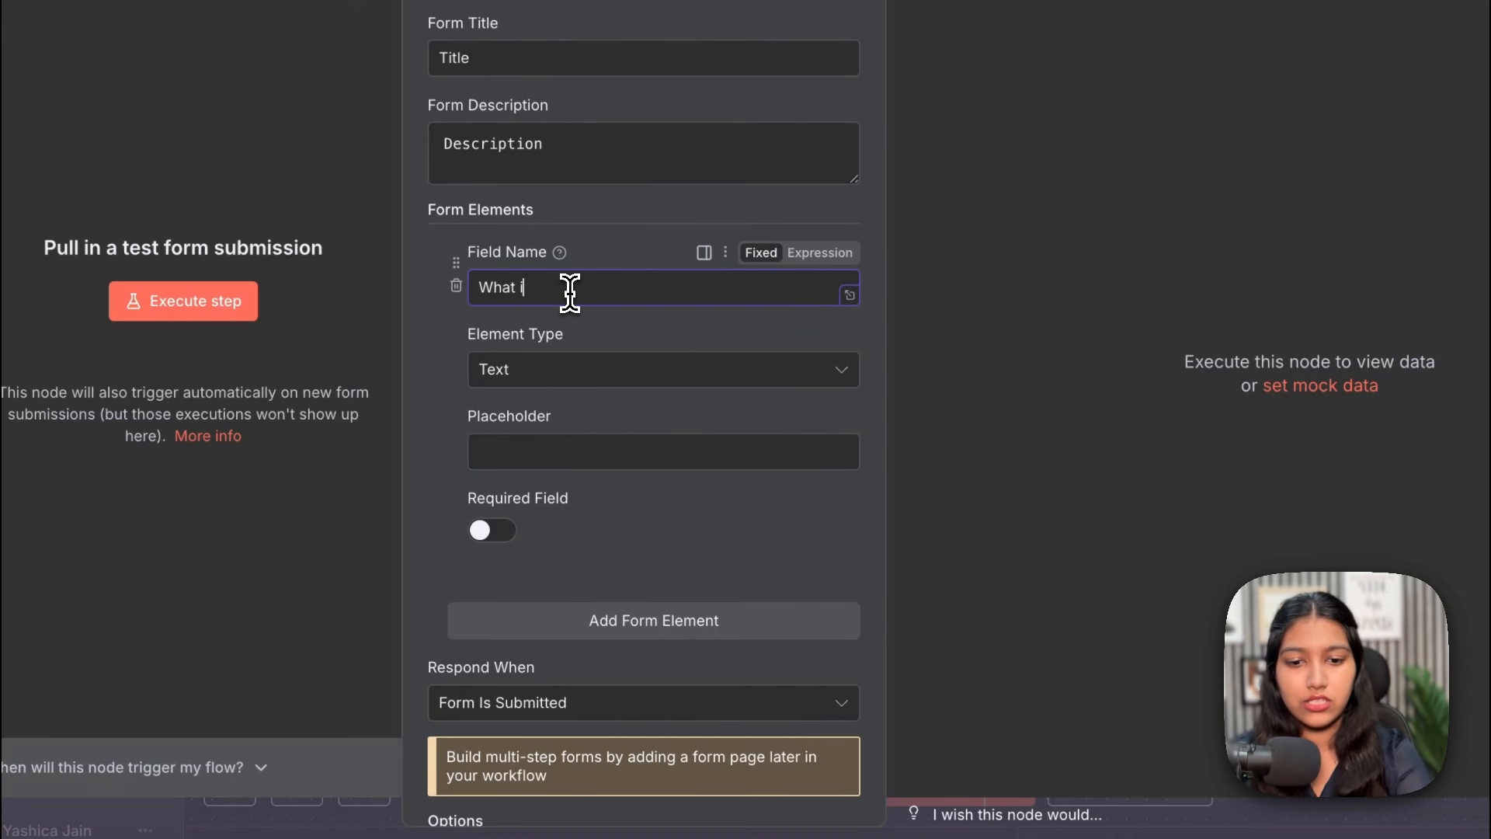
type("s your name?")
left_click(544, 371)
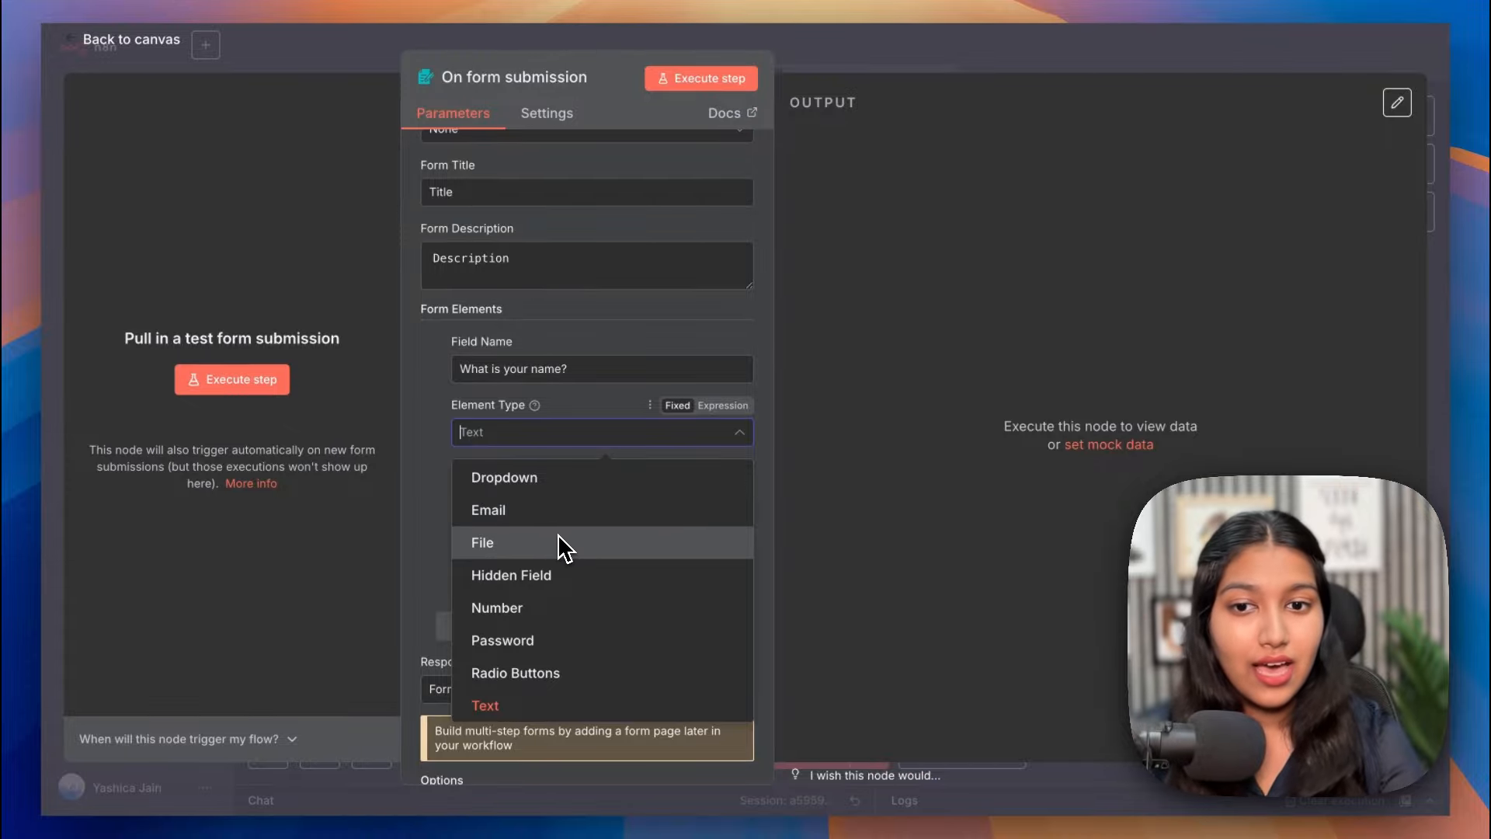
scroll(500, 612, "up", 1)
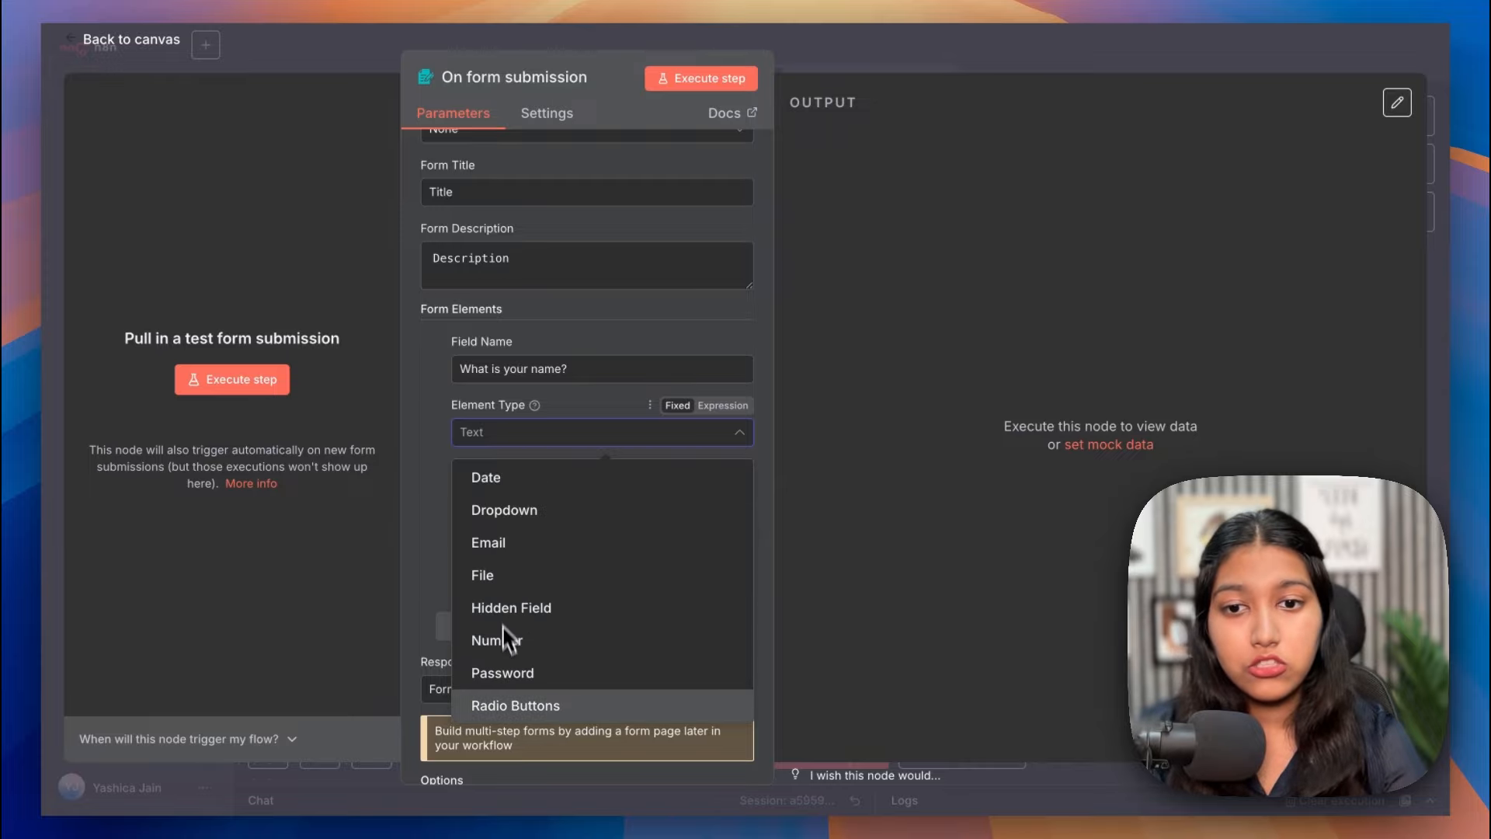
scroll(525, 655, "up", 2)
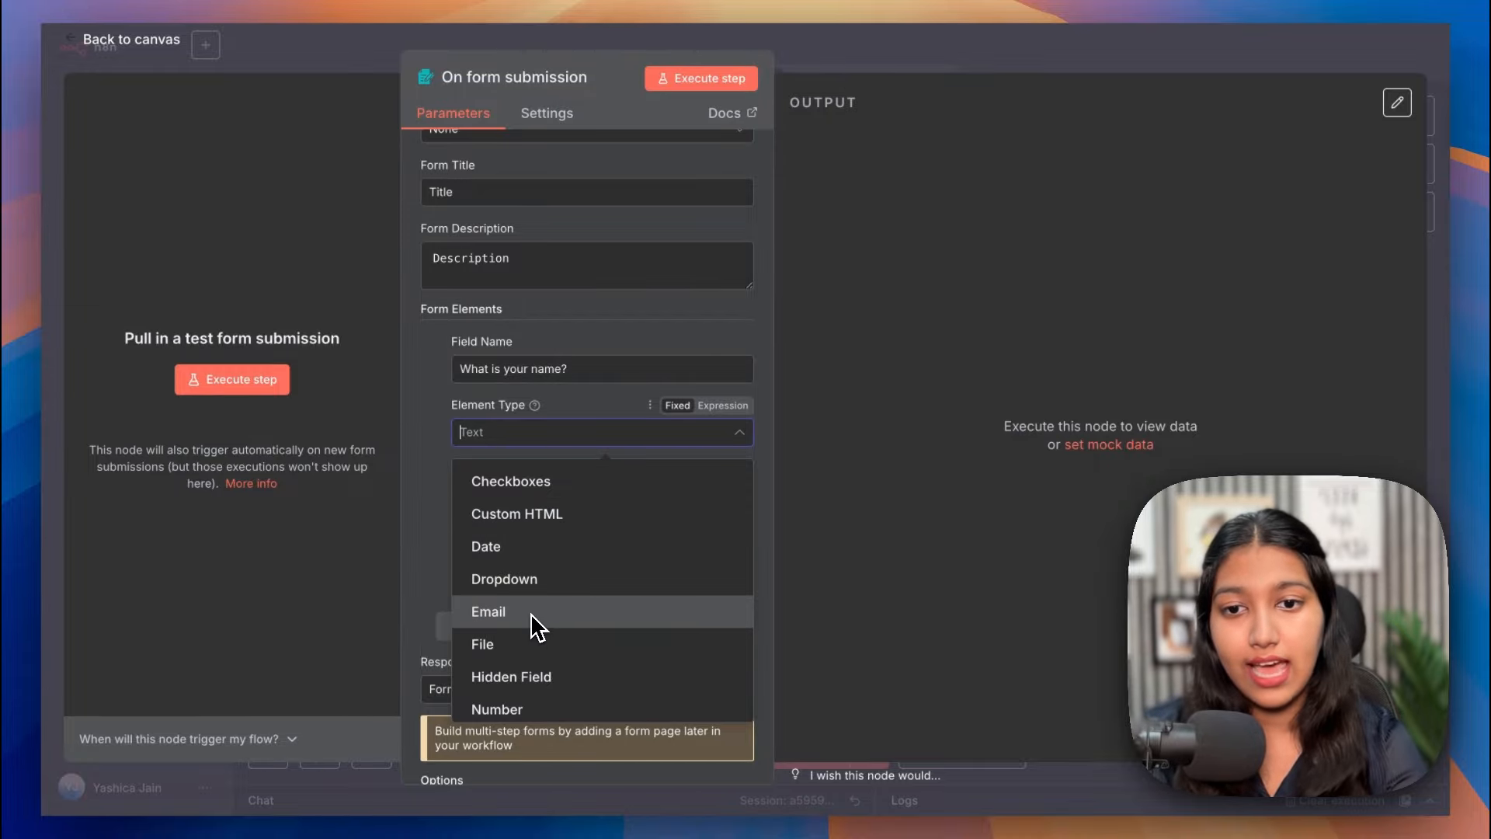
left_click(566, 431)
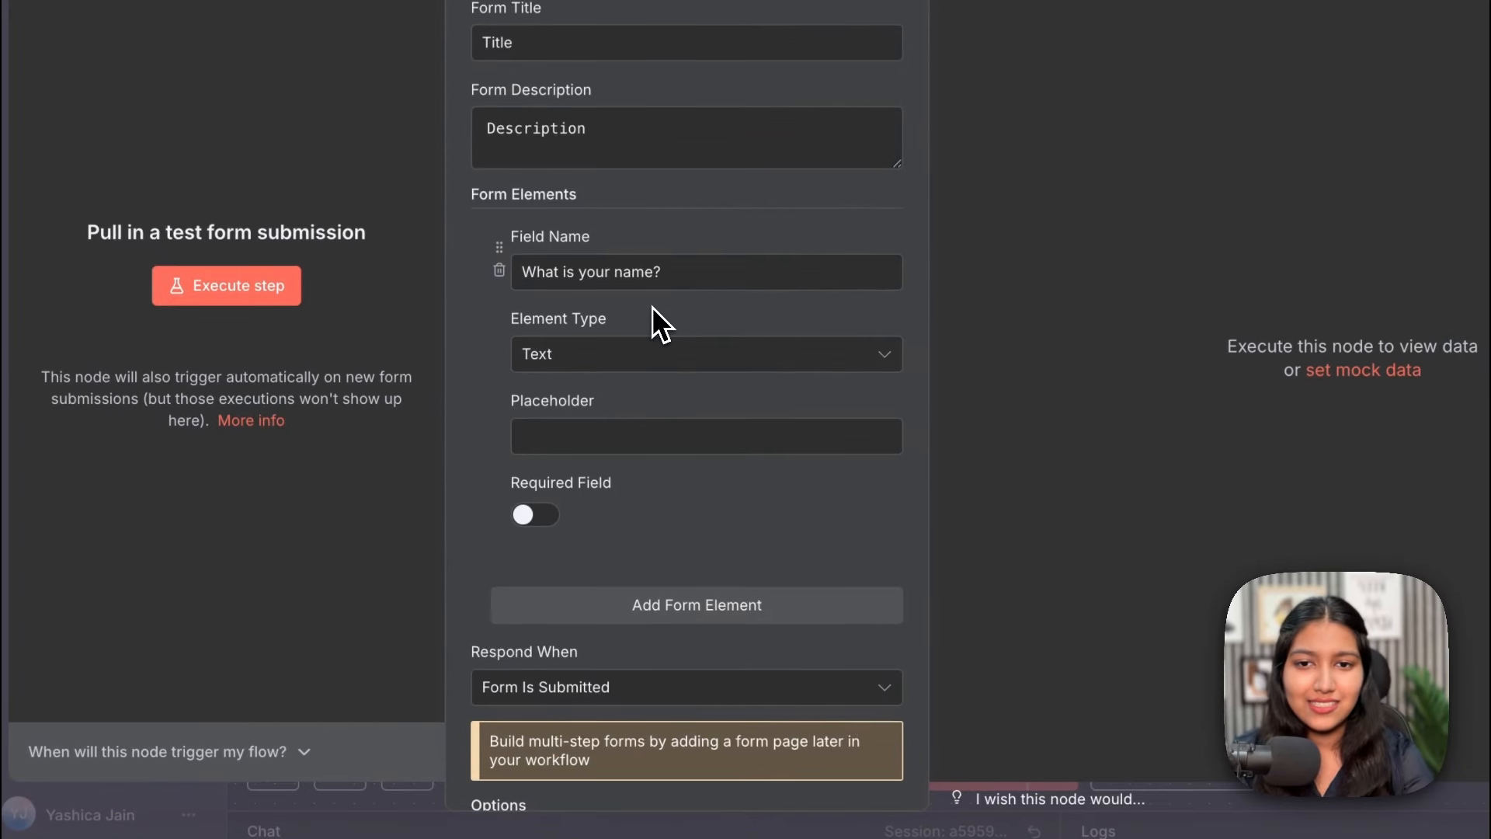
Make the name field required and give it a sample full name as placeholder, discarding an extra blank form element
left_click(536, 517)
left_click(565, 435)
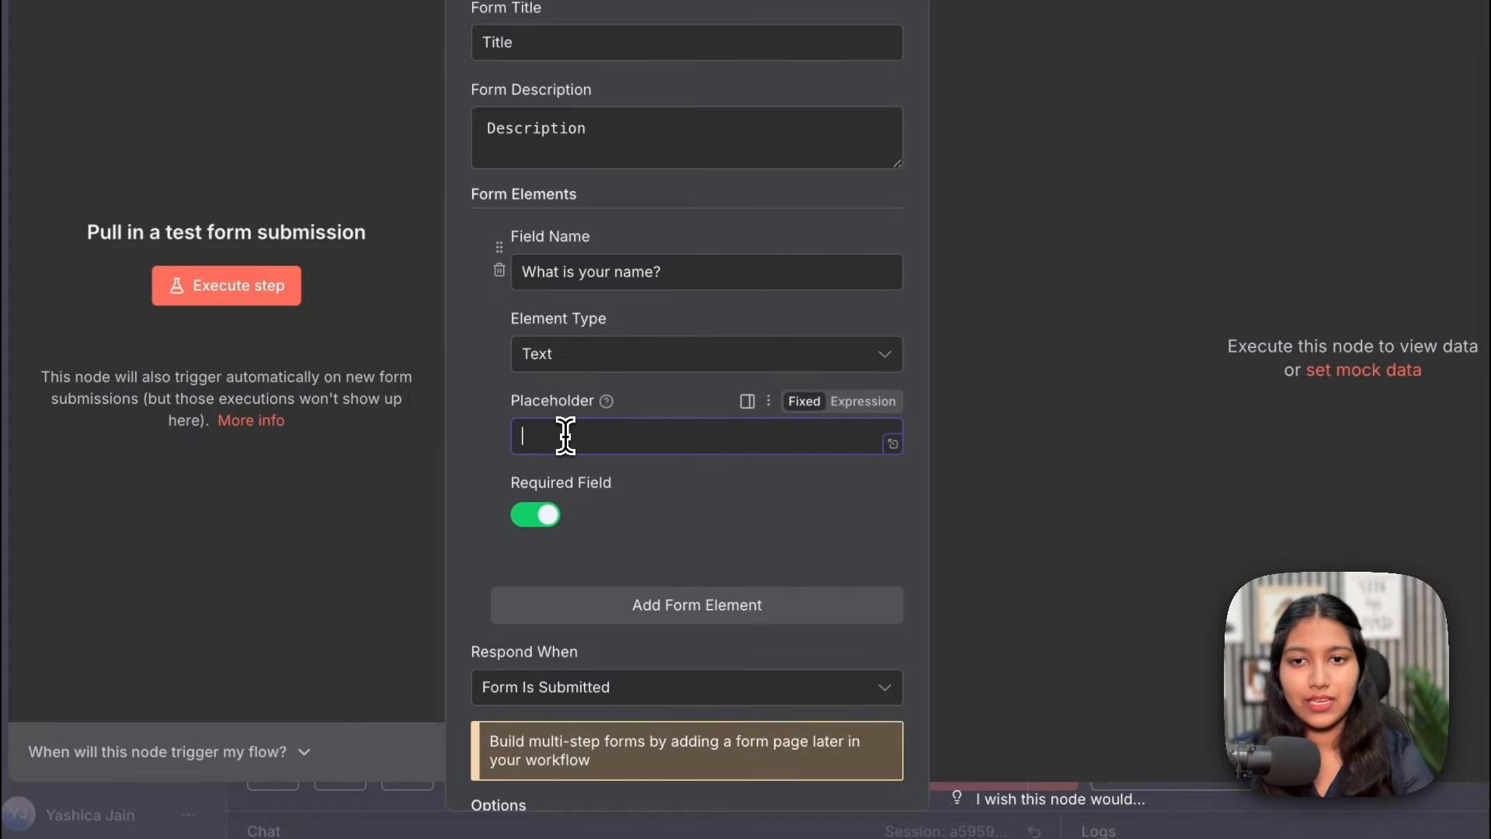
type("John Doe")
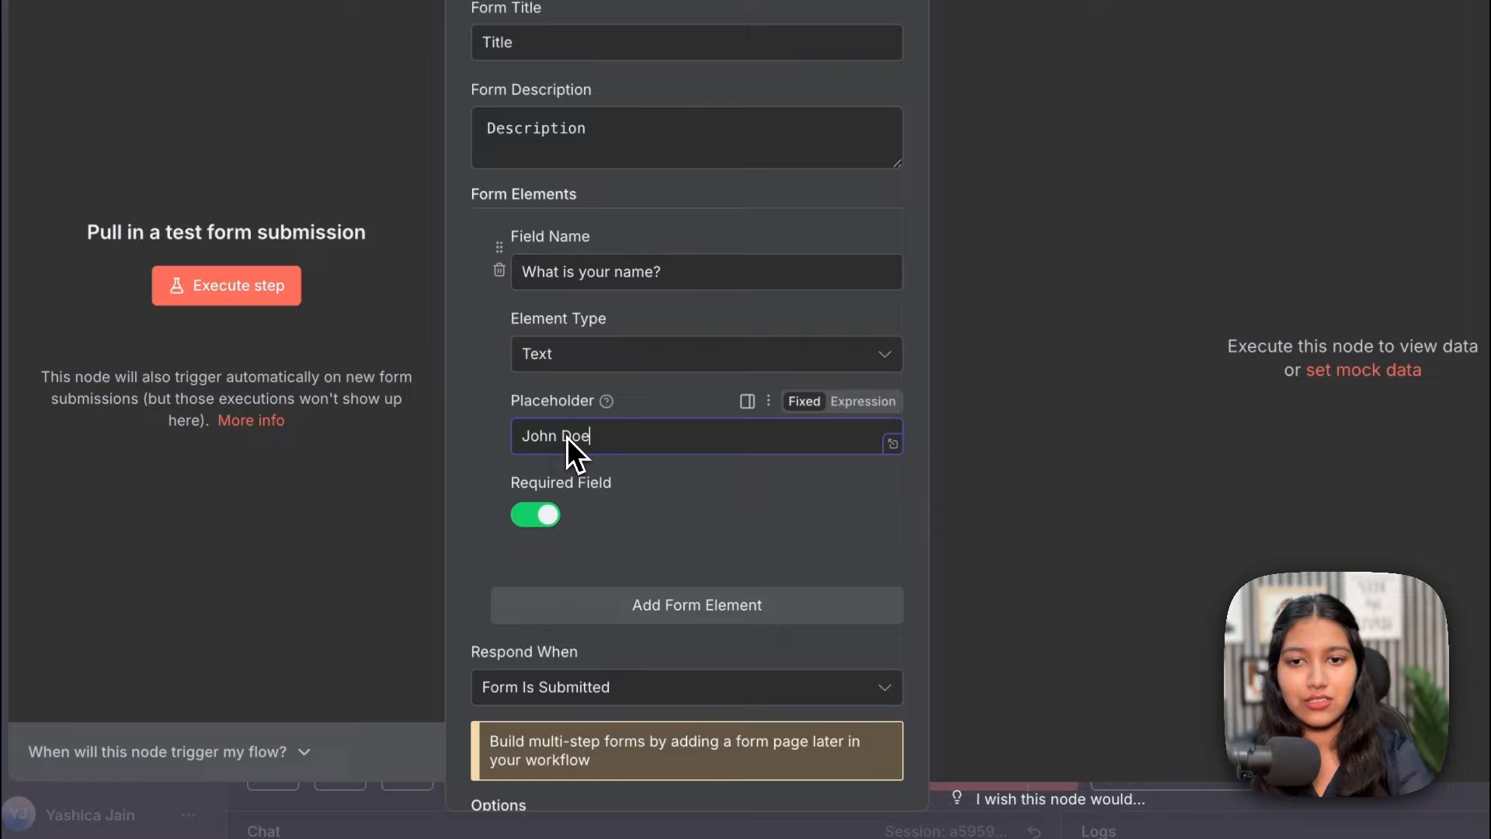
left_click(668, 618)
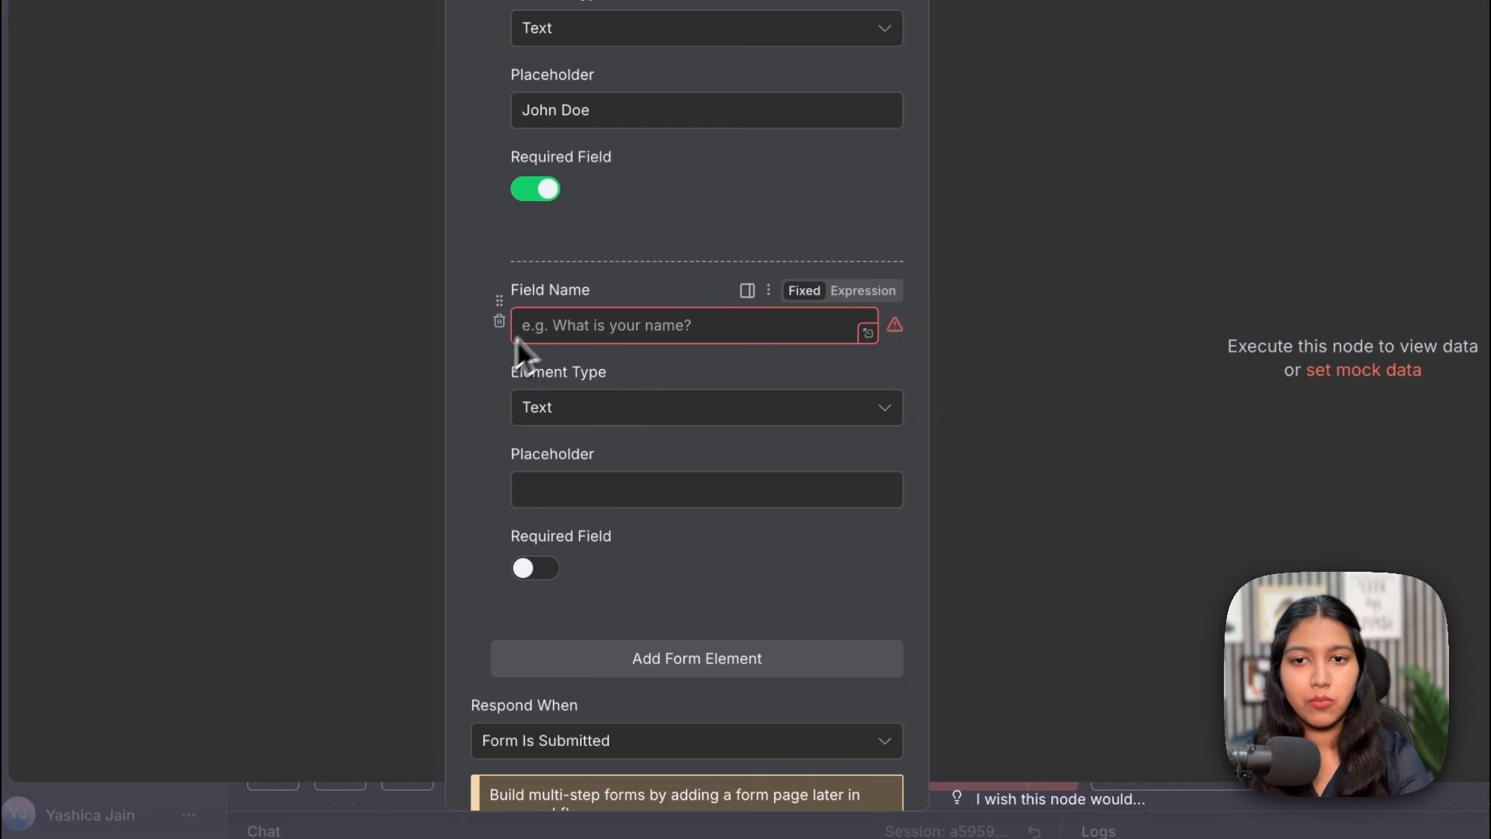
left_click(501, 323)
Add the Button Label option to the form trigger and set it to "Generate Post!"
left_click(666, 746)
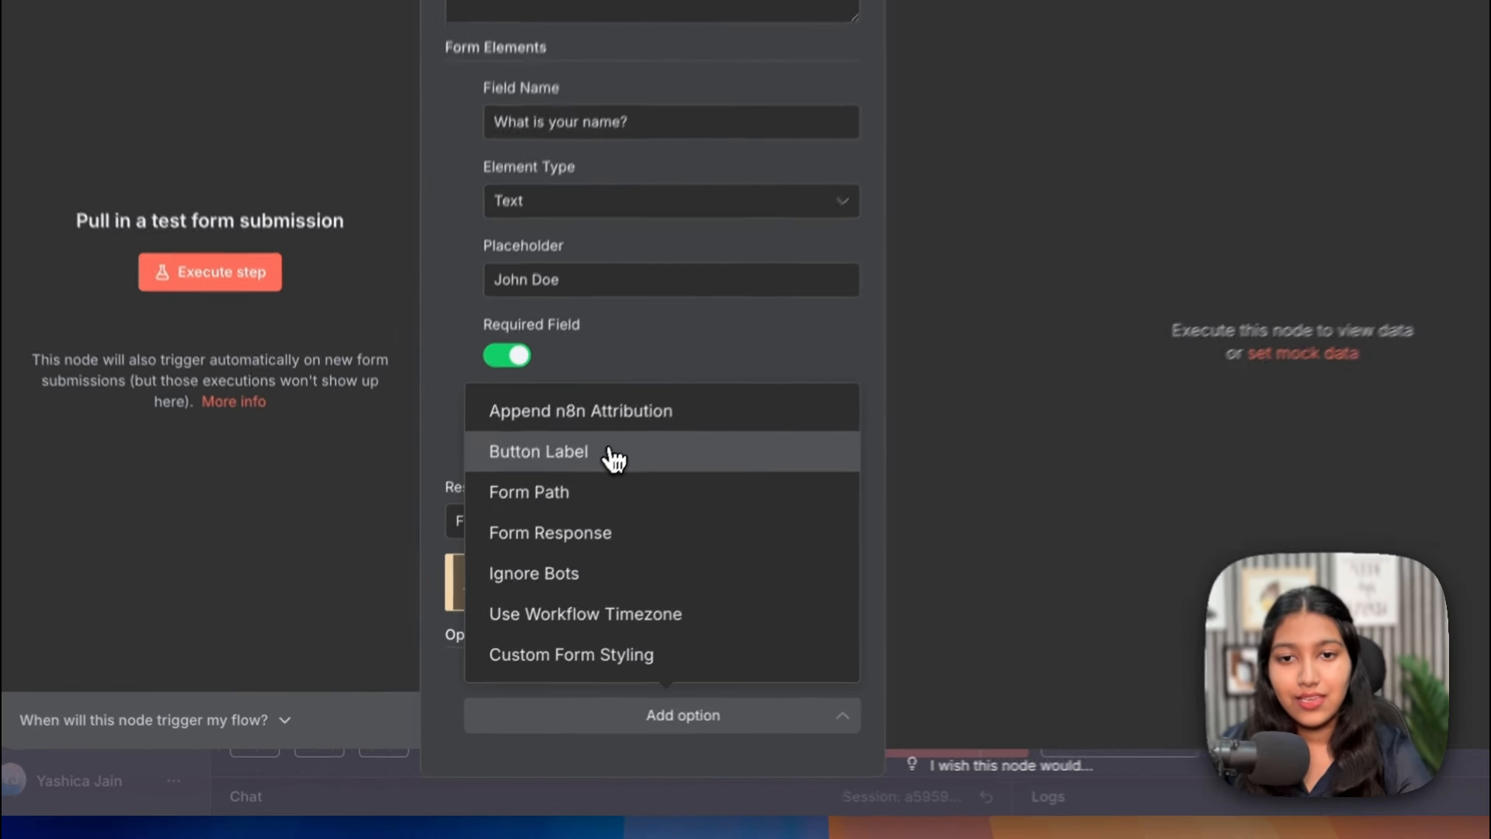
left_click(614, 483)
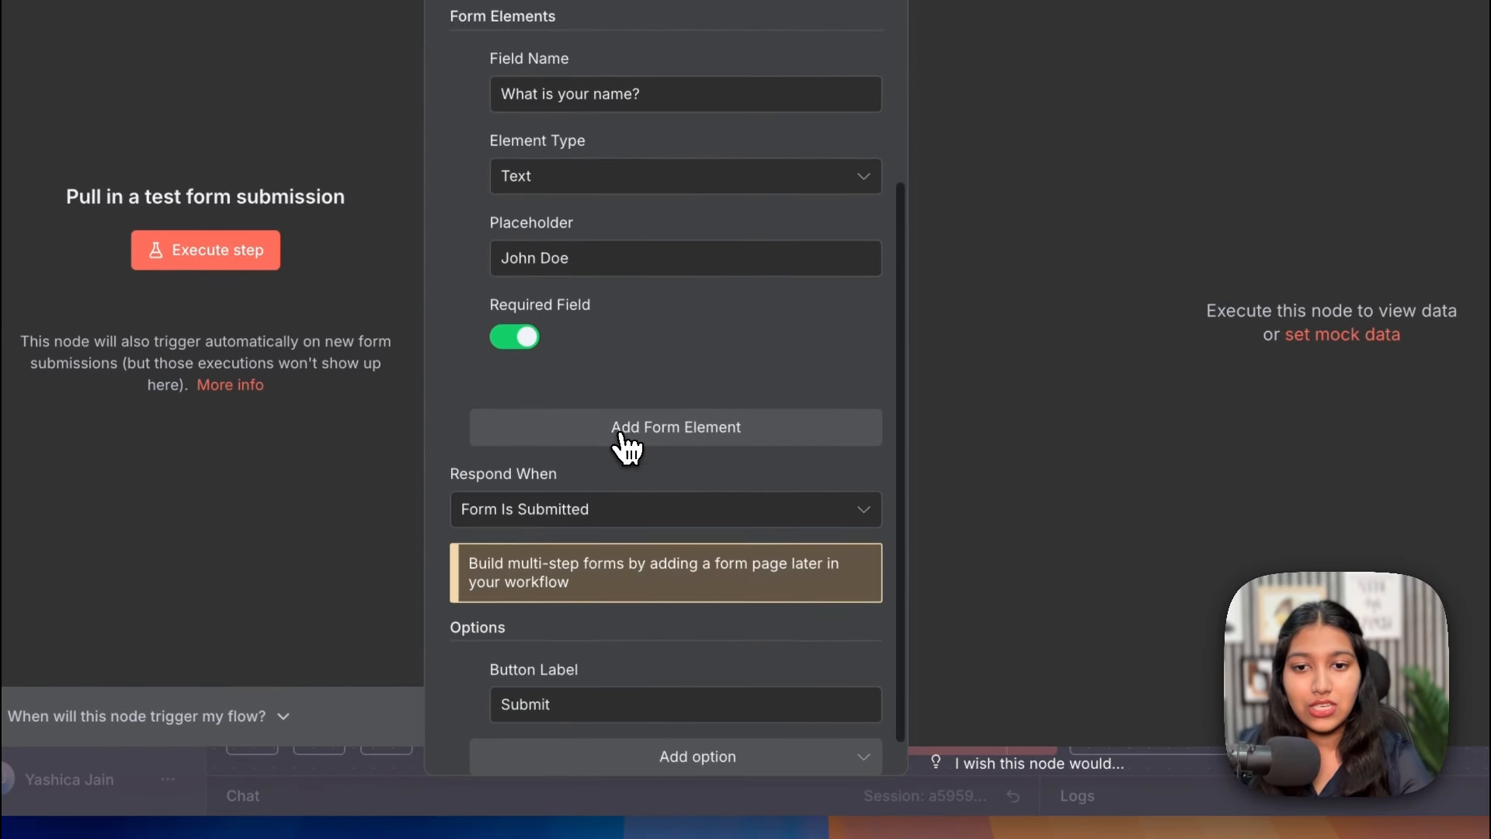
scroll(614, 466, "down", 1)
double_click(525, 657)
type("G")
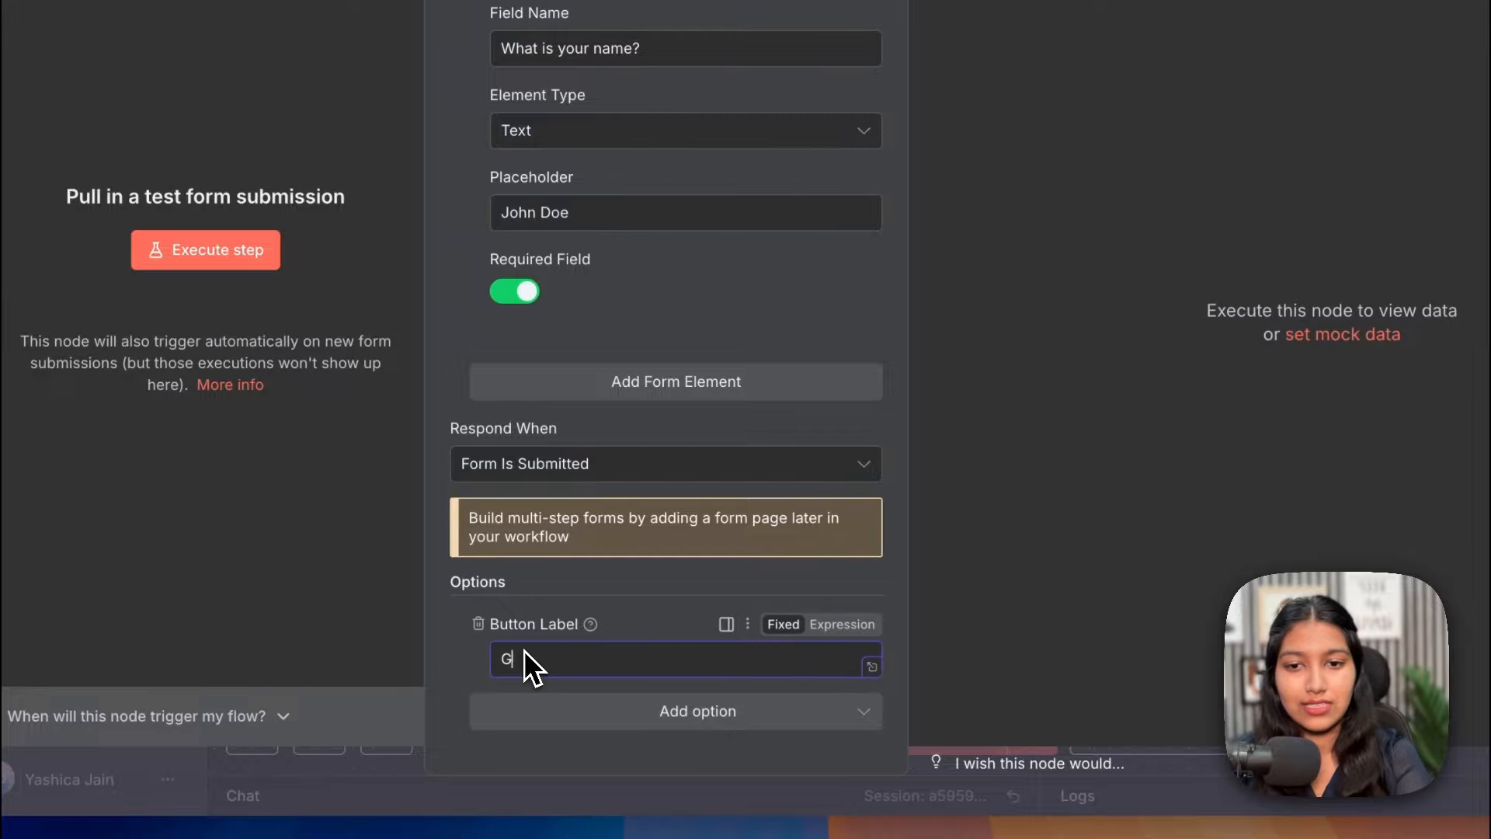
type("enerate Post!")
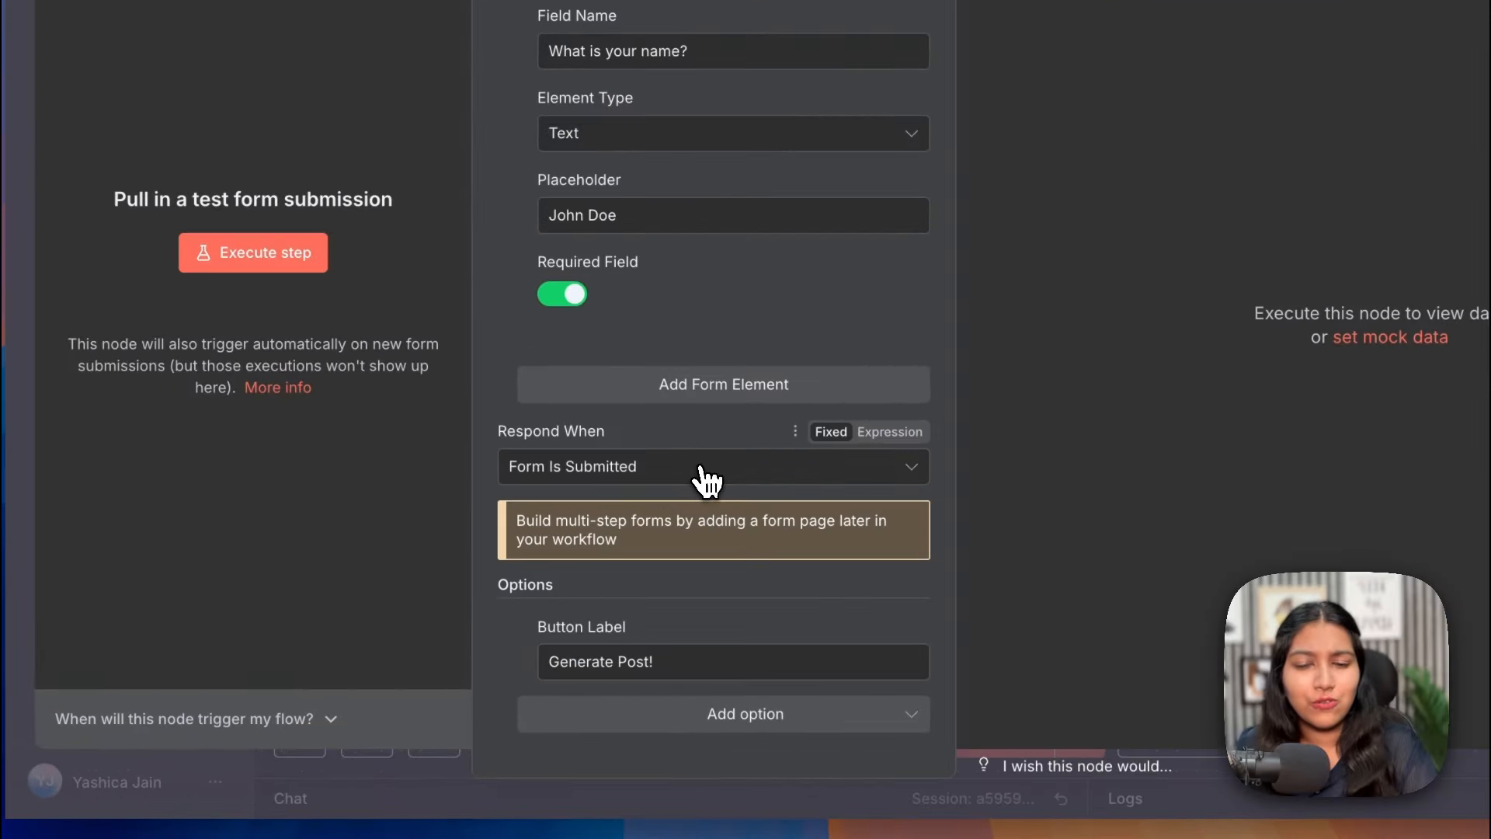
Keep Respond When on Form Is Submitted and add a Form Path option set to the creator's first name followed by "s-form"
left_click(707, 472)
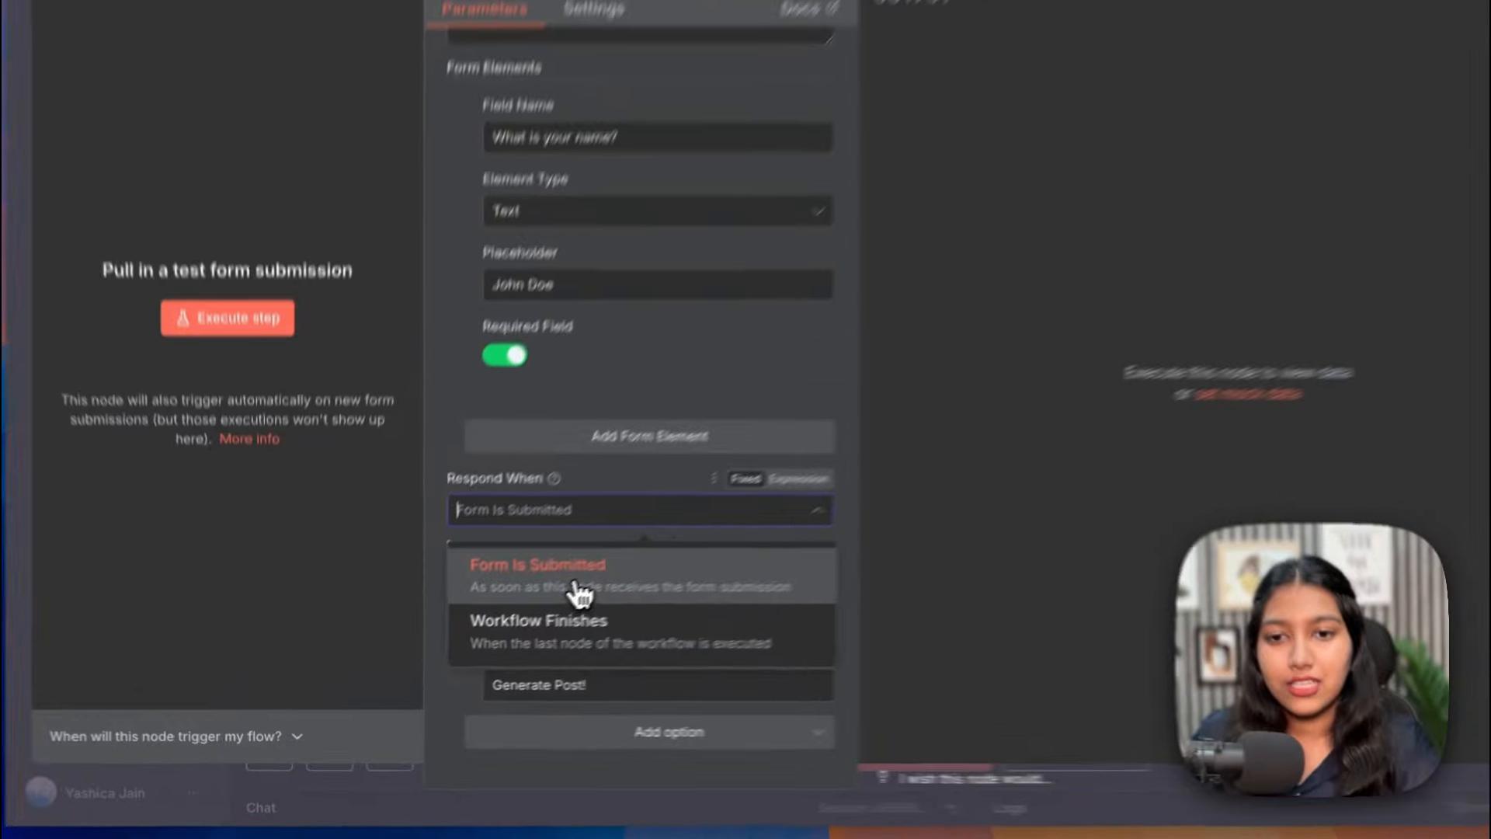
left_click(505, 600)
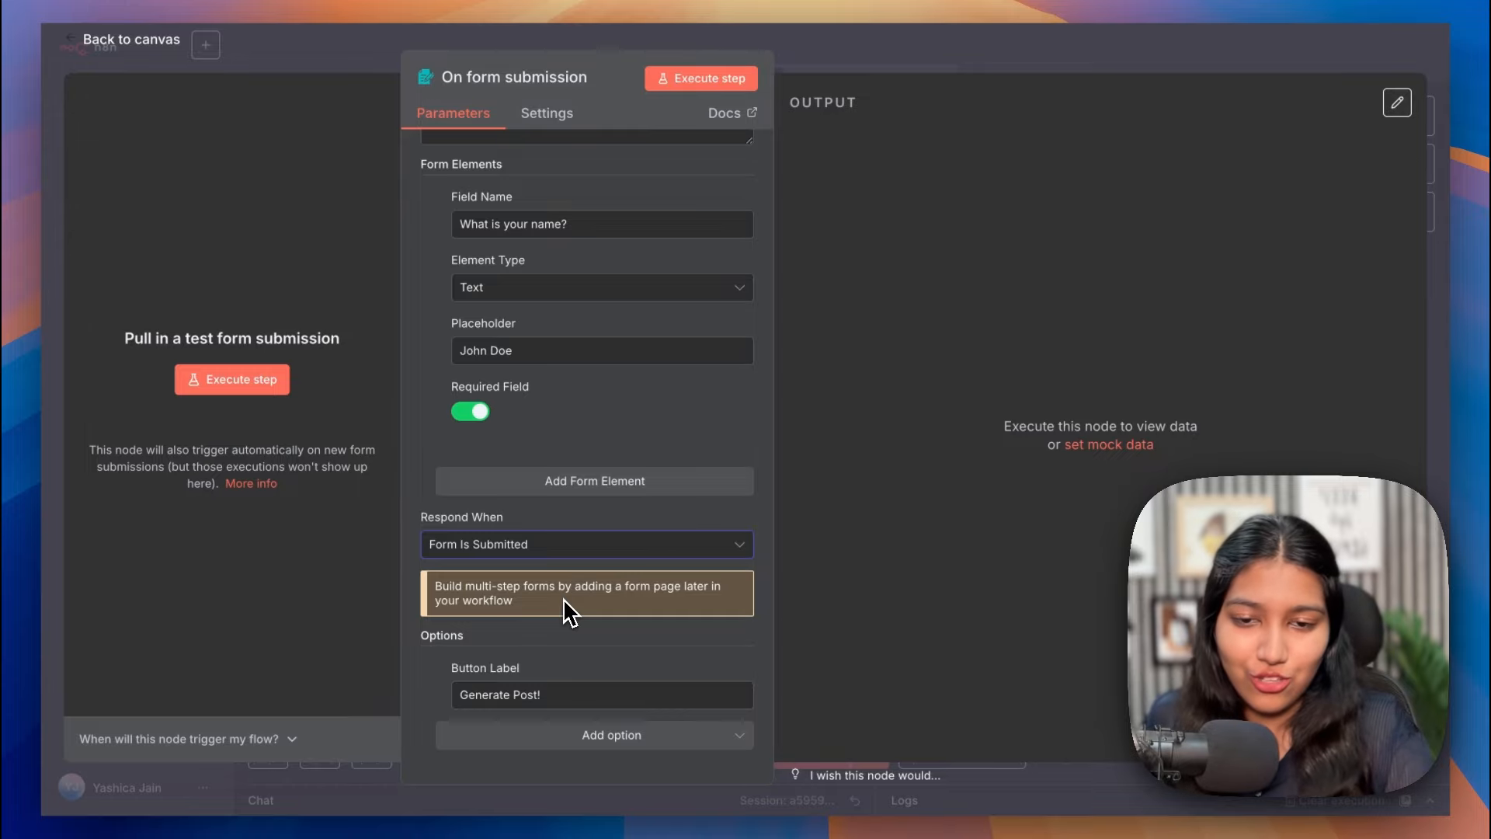
left_click(564, 745)
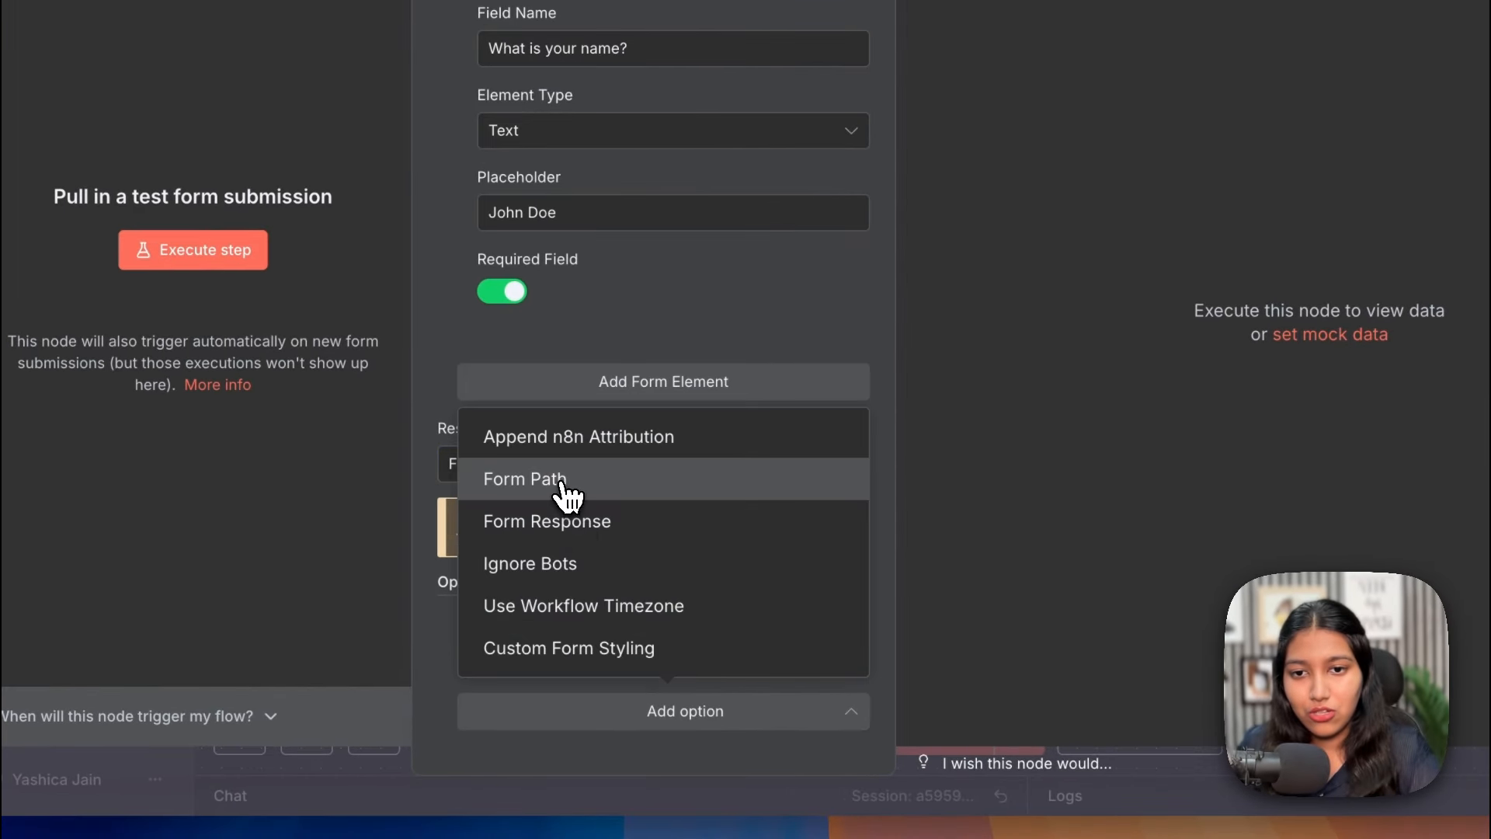
left_click(519, 566)
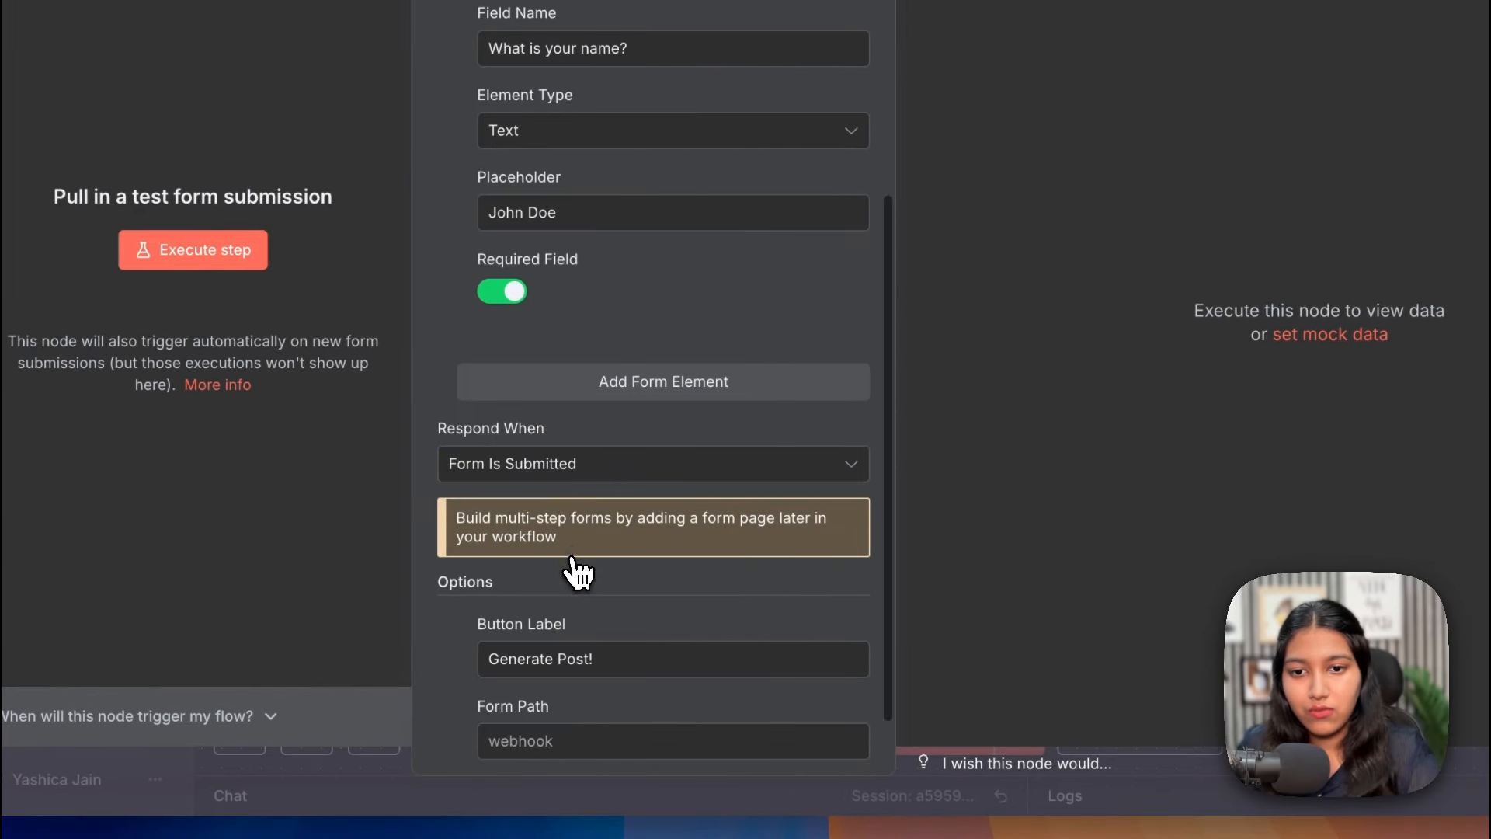
scroll(578, 575, "down", 1)
left_click(565, 658)
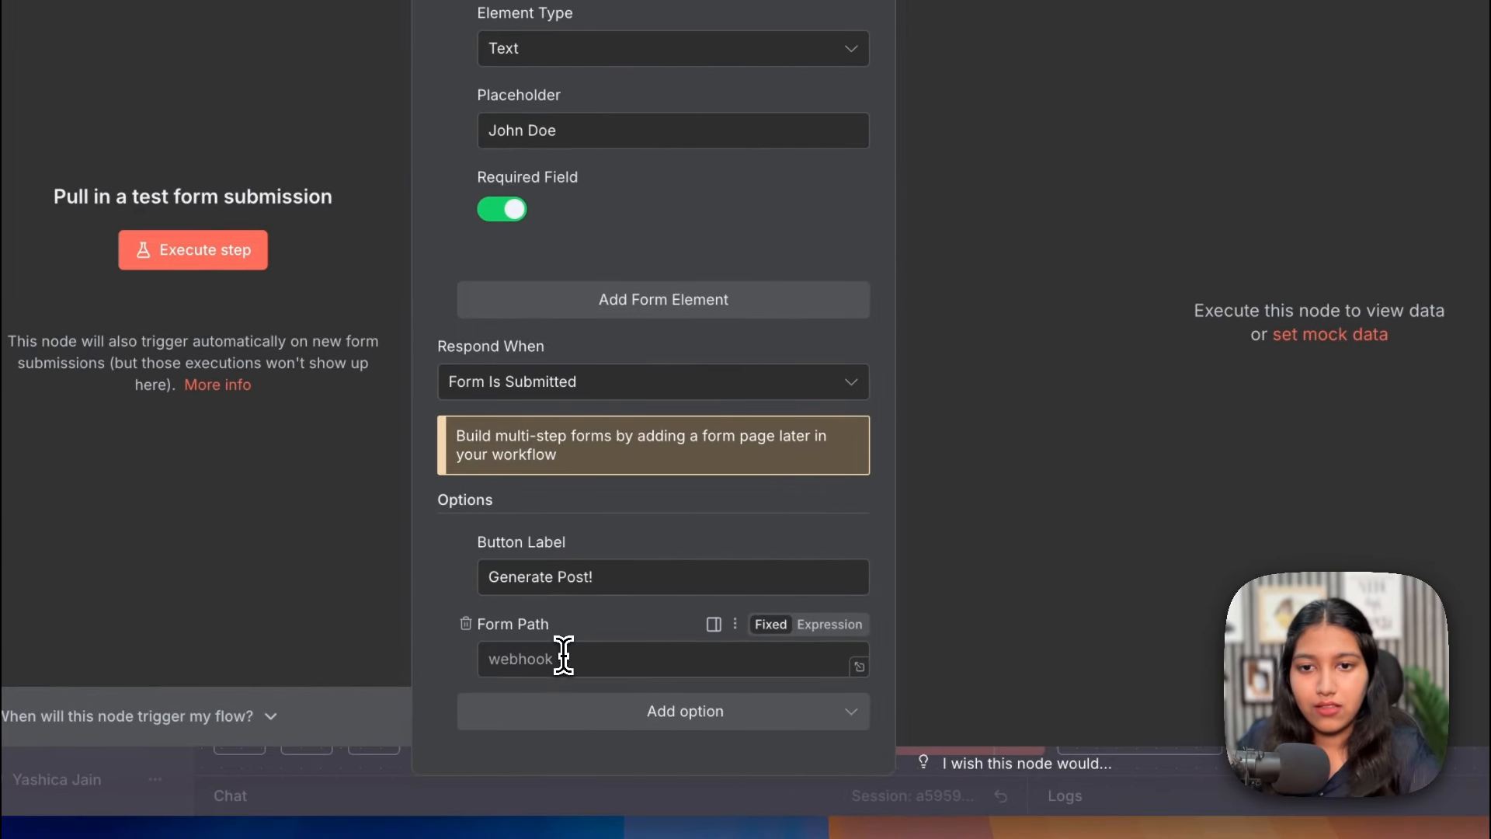
type("yashica")
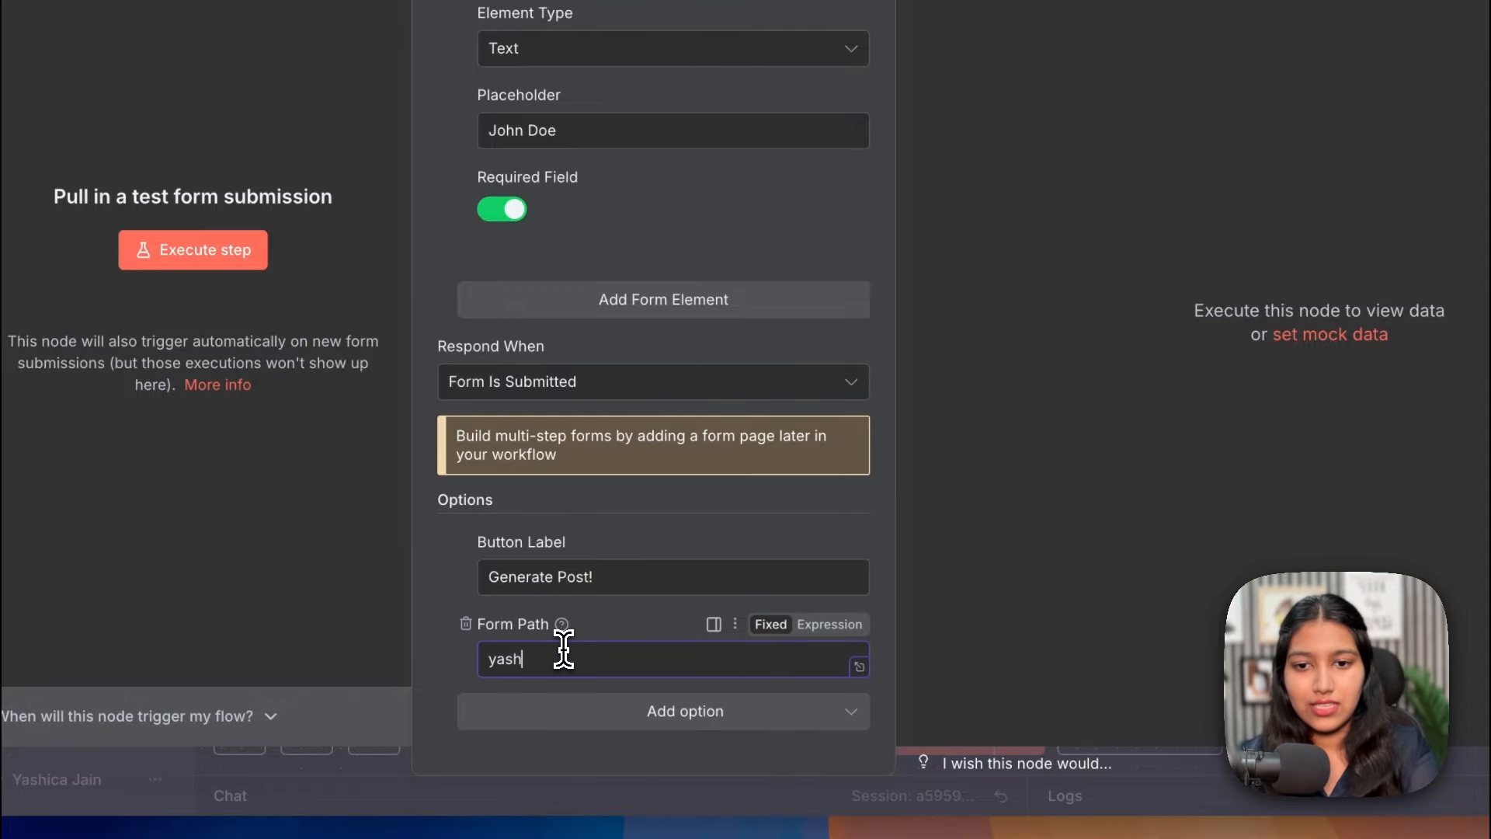
type("s-form")
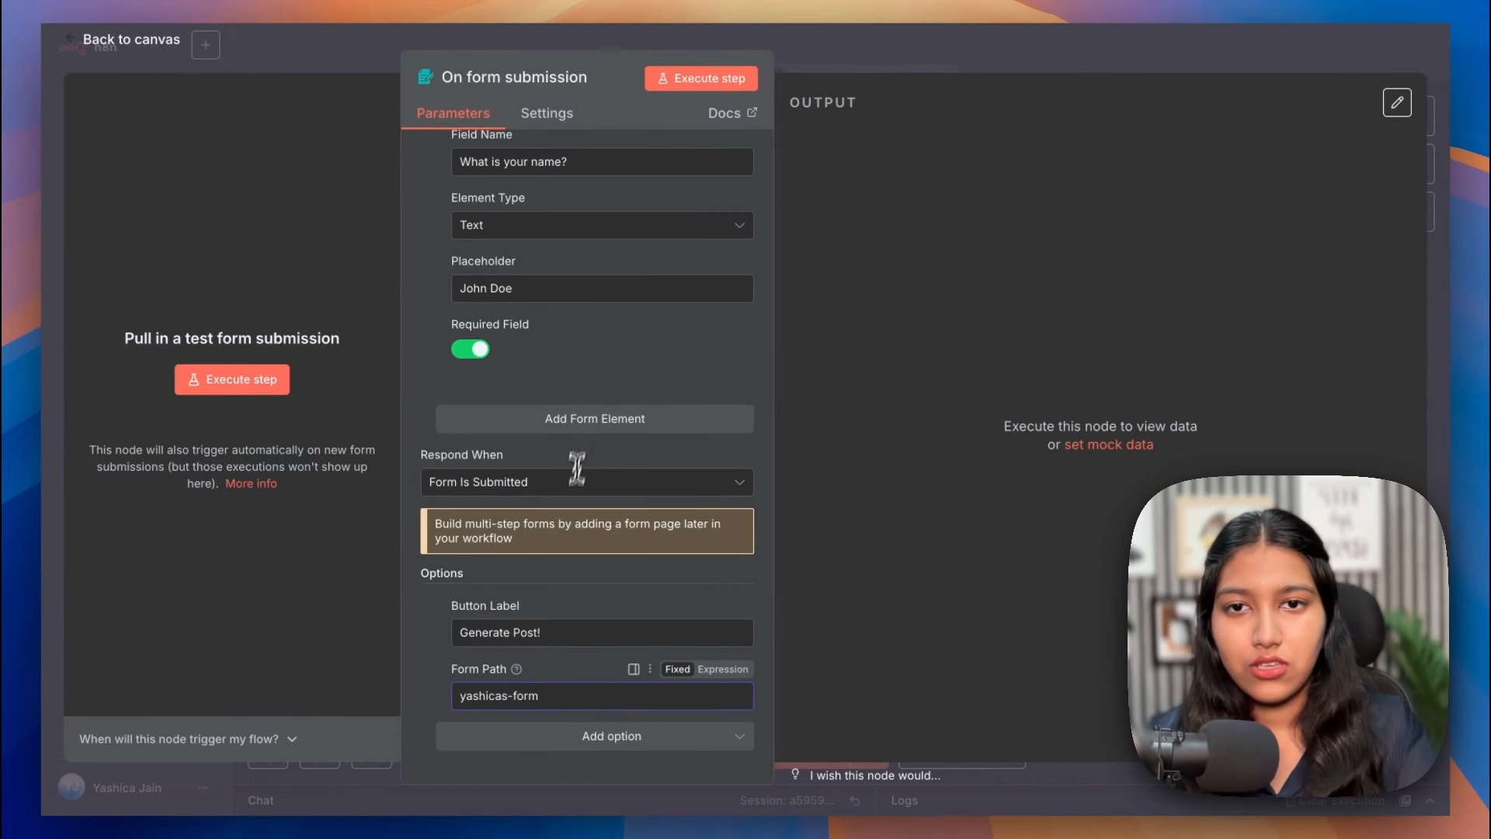
Review the form's production and test URLs, and execute the trigger, submitting the test form with a first name
scroll(575, 473, "up", 10)
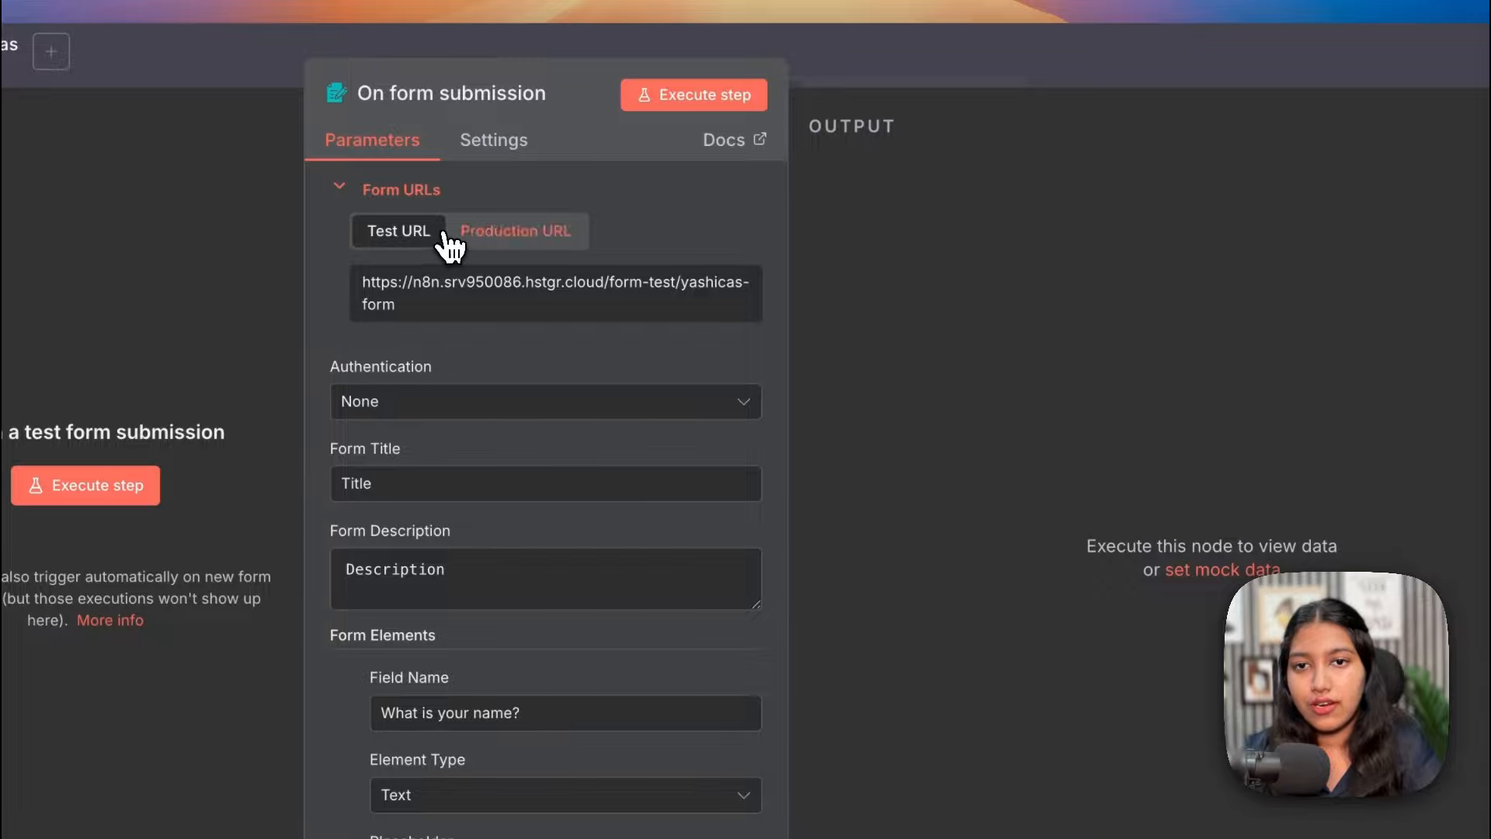
left_click(497, 232)
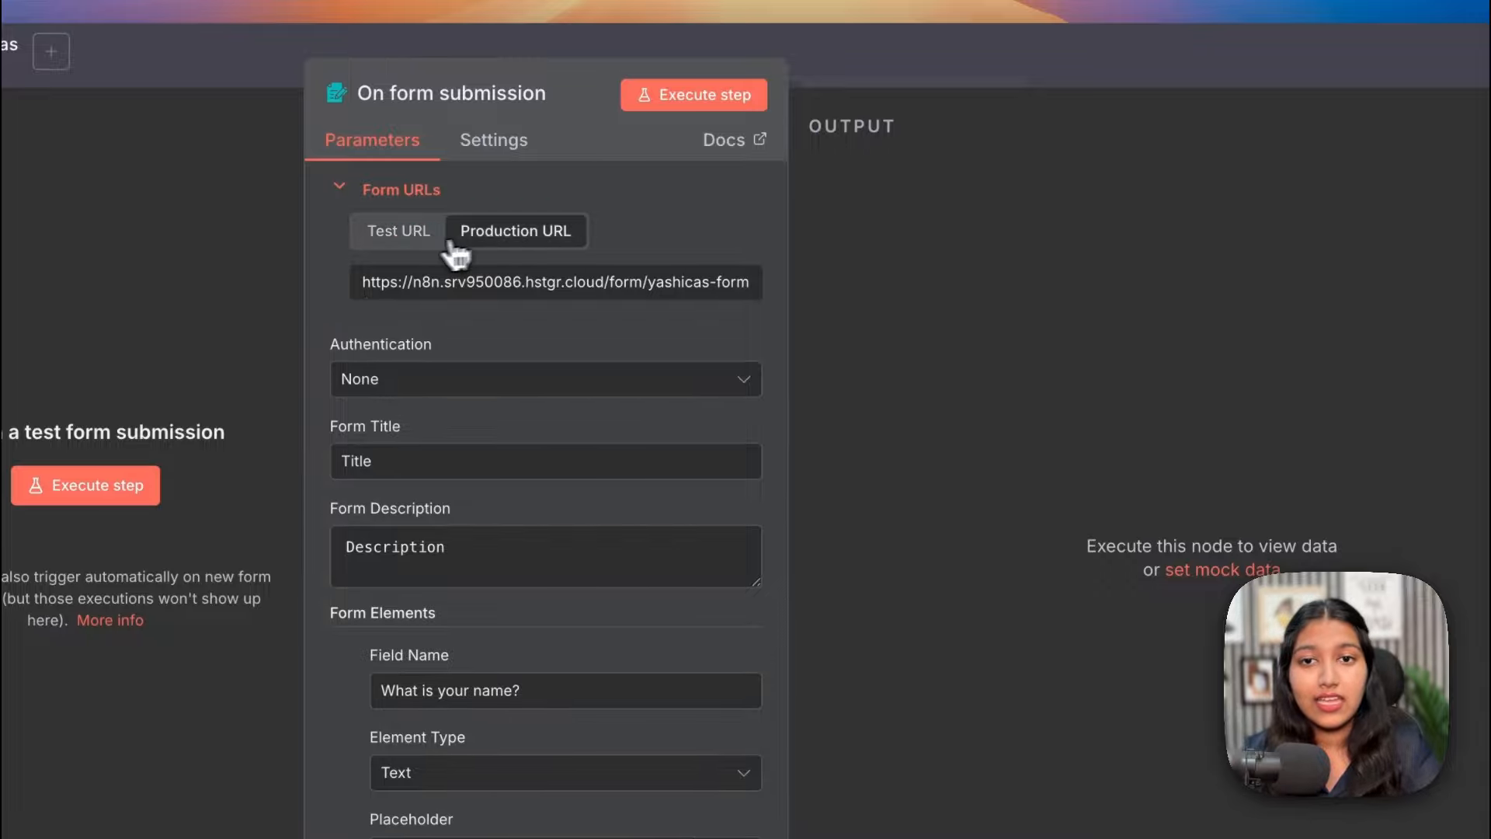
left_click(414, 236)
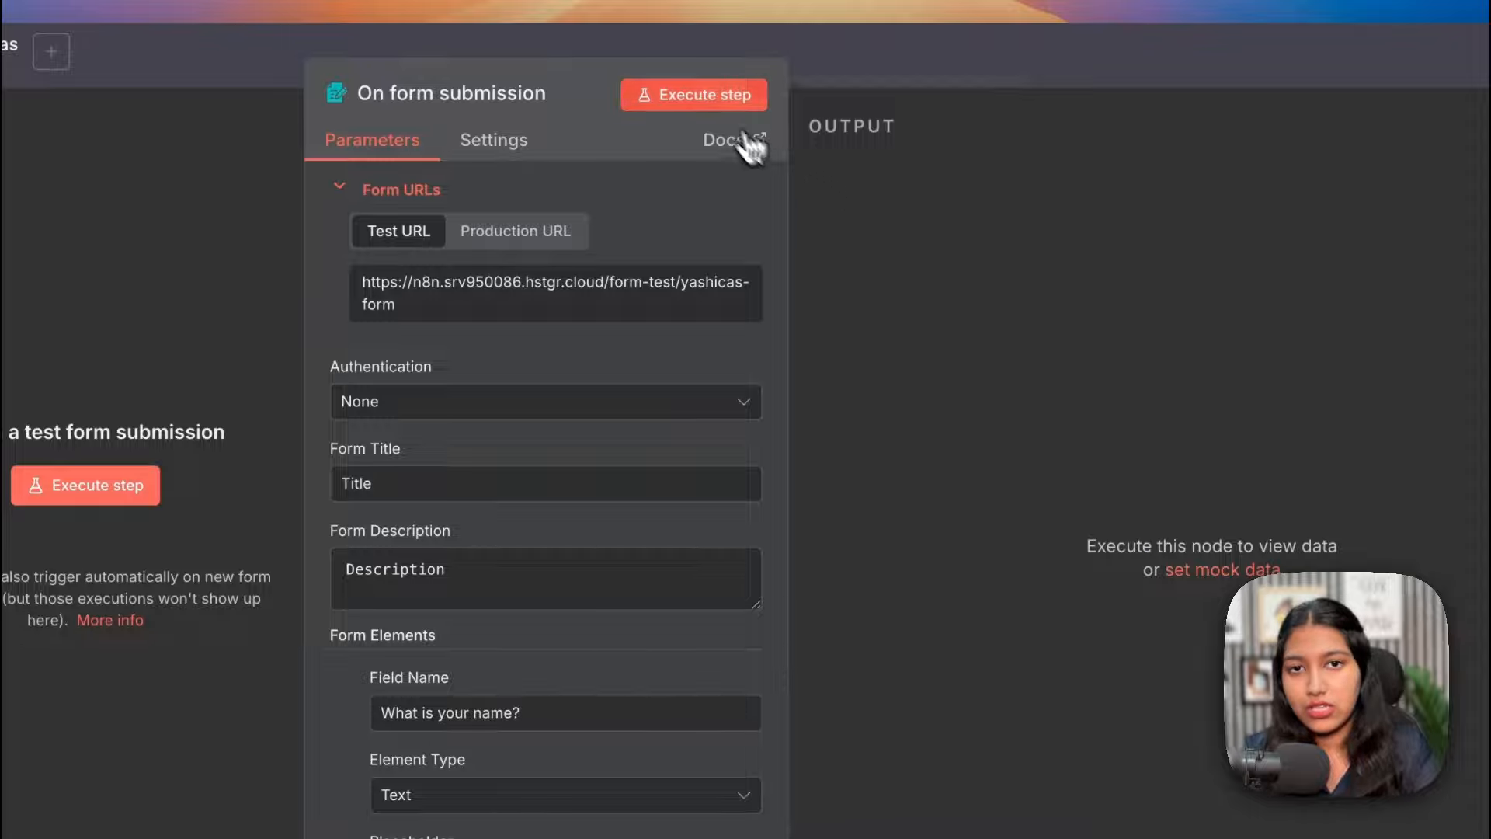
left_click(723, 115)
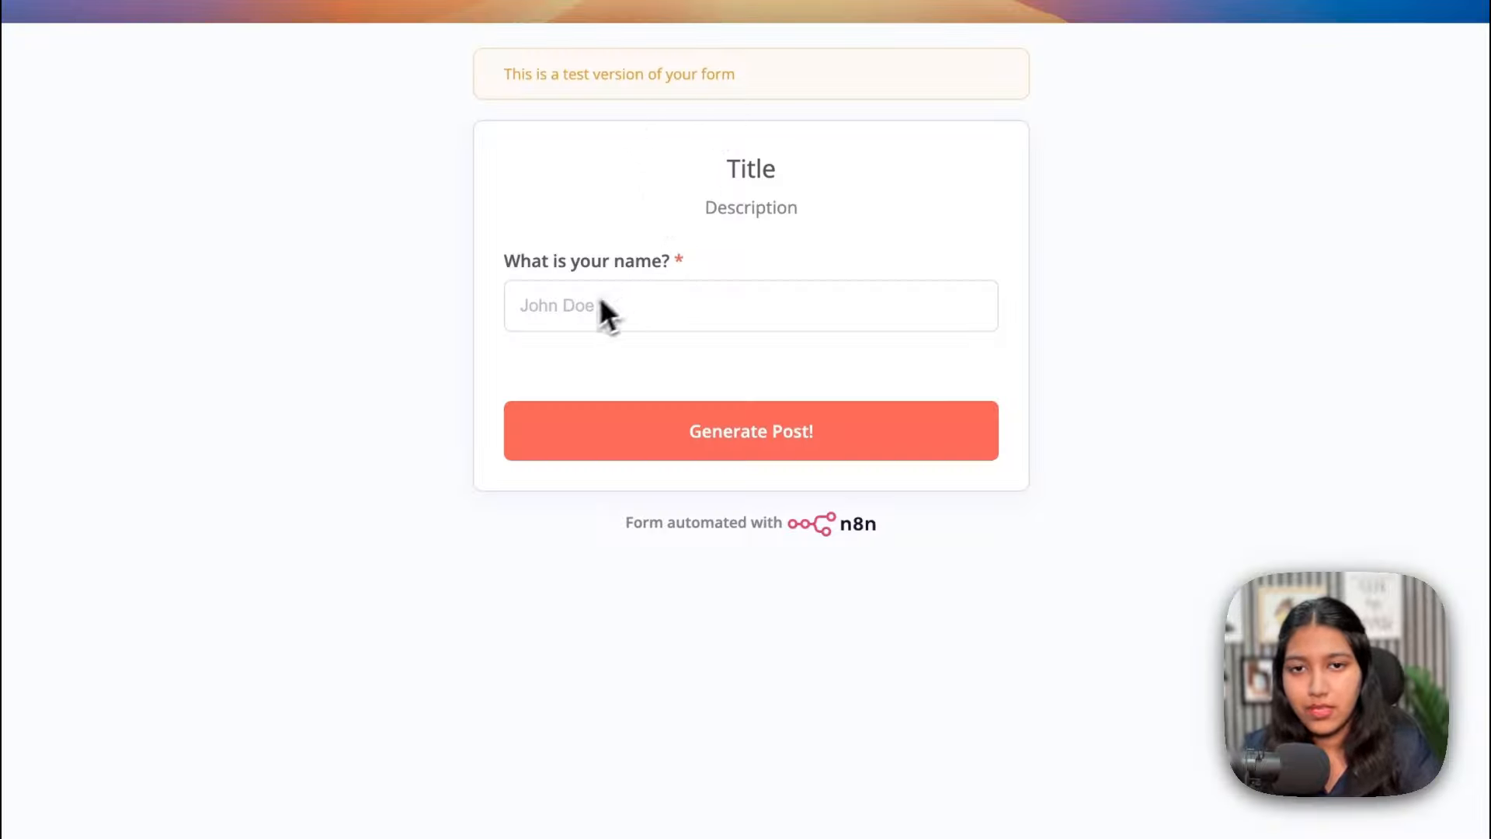
left_click(600, 304)
type("Yashi")
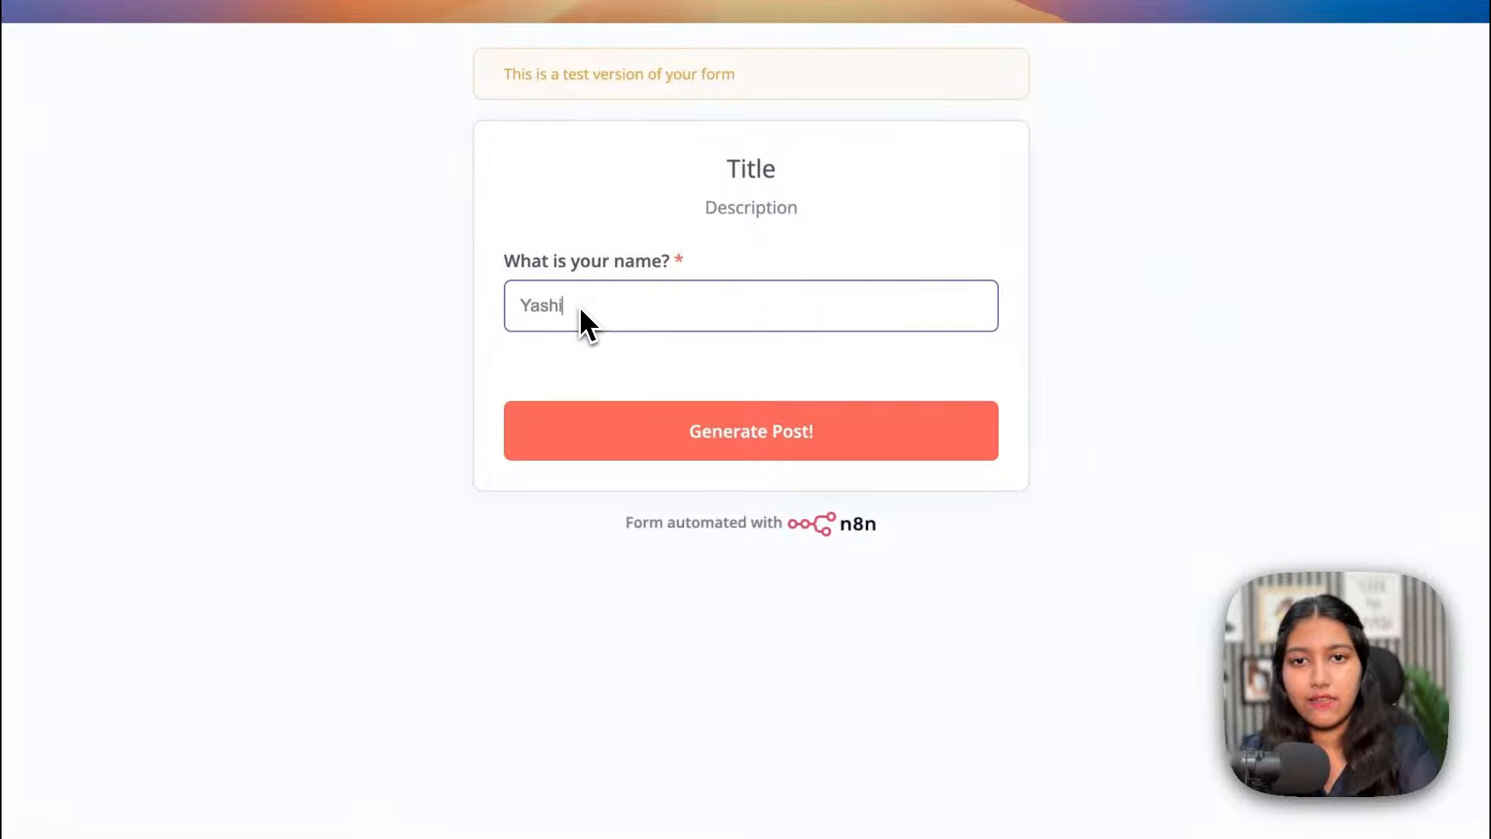
type("ca")
left_click(651, 432)
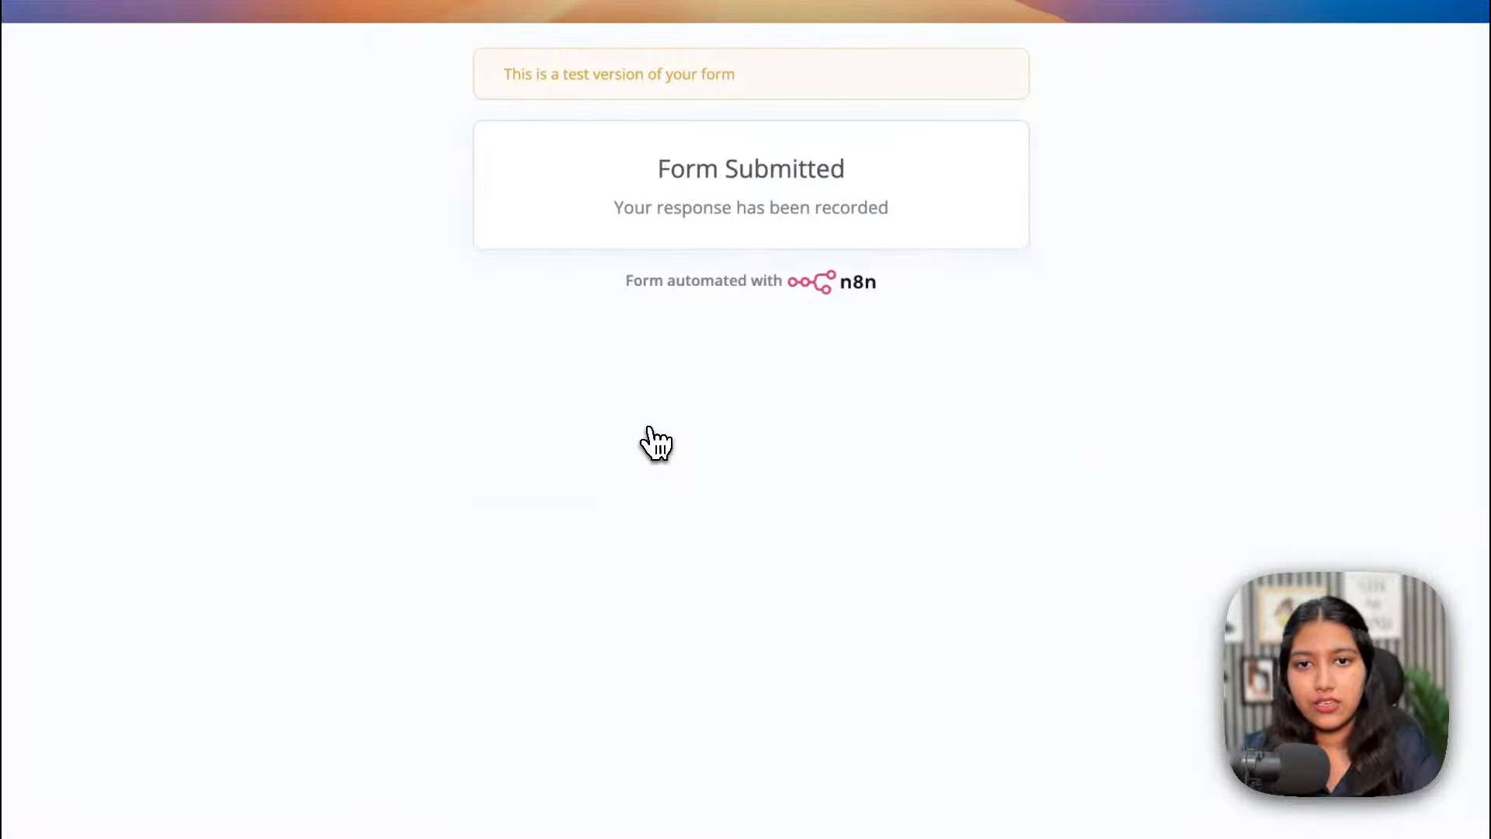
Examine the form trigger's output for the submitted name answer, the submittedAt timestamp and the formMode value
left_click(461, 9)
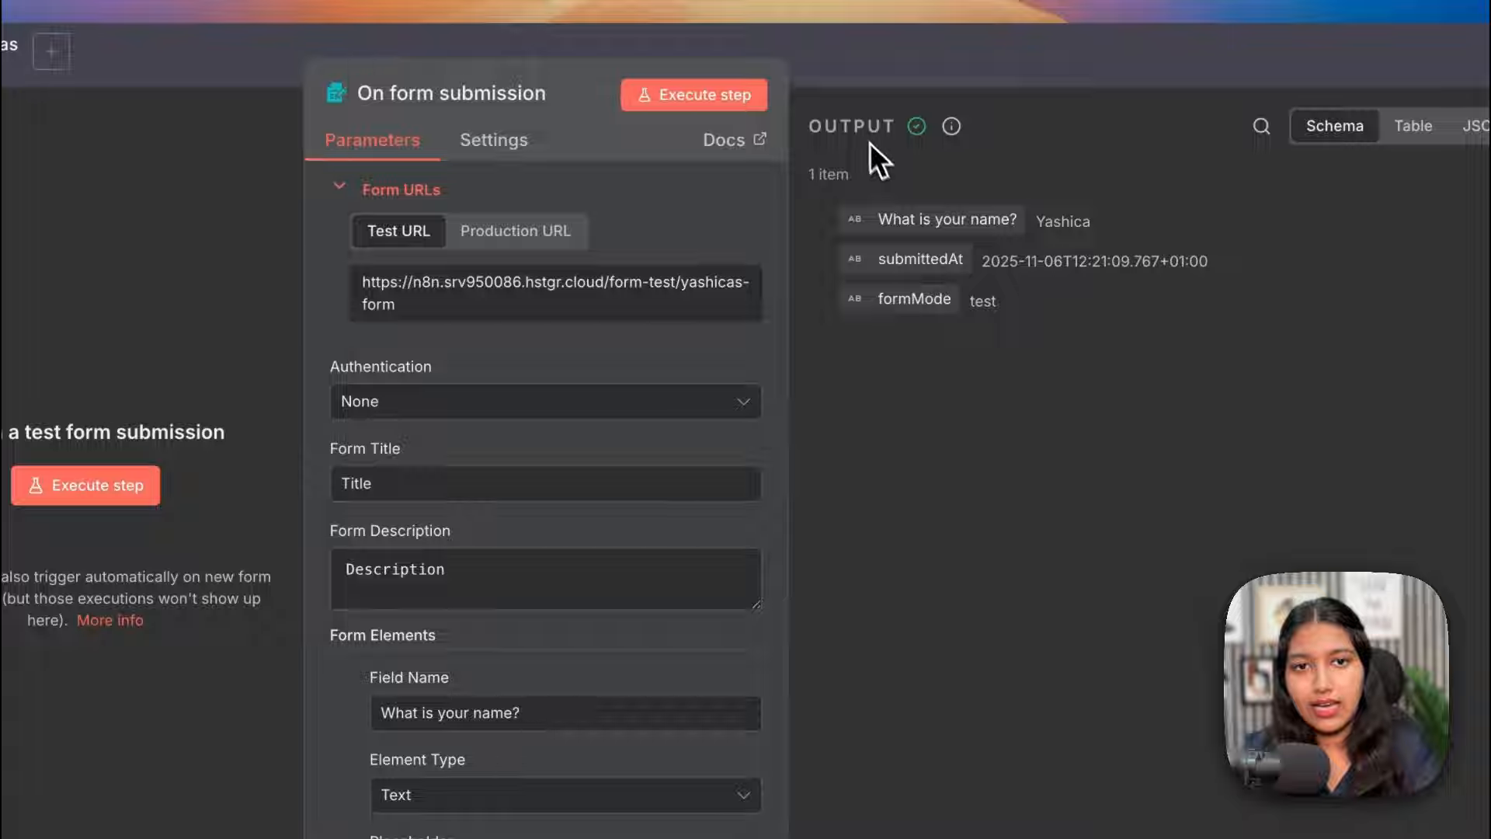
left_click_drag(870, 142, 964, 132)
left_click(971, 233)
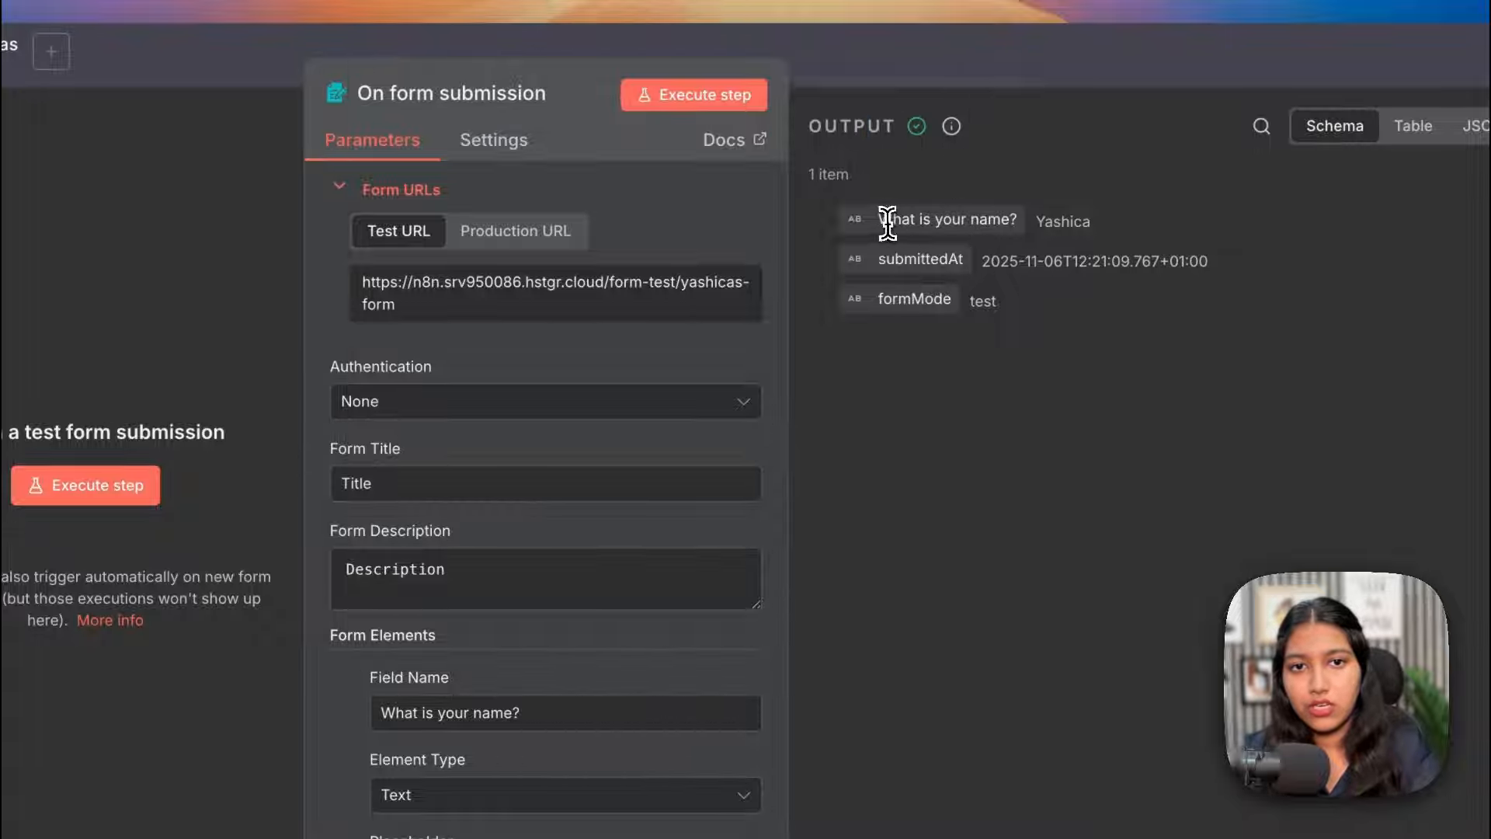
left_click_drag(890, 223, 1128, 225)
left_click(928, 267)
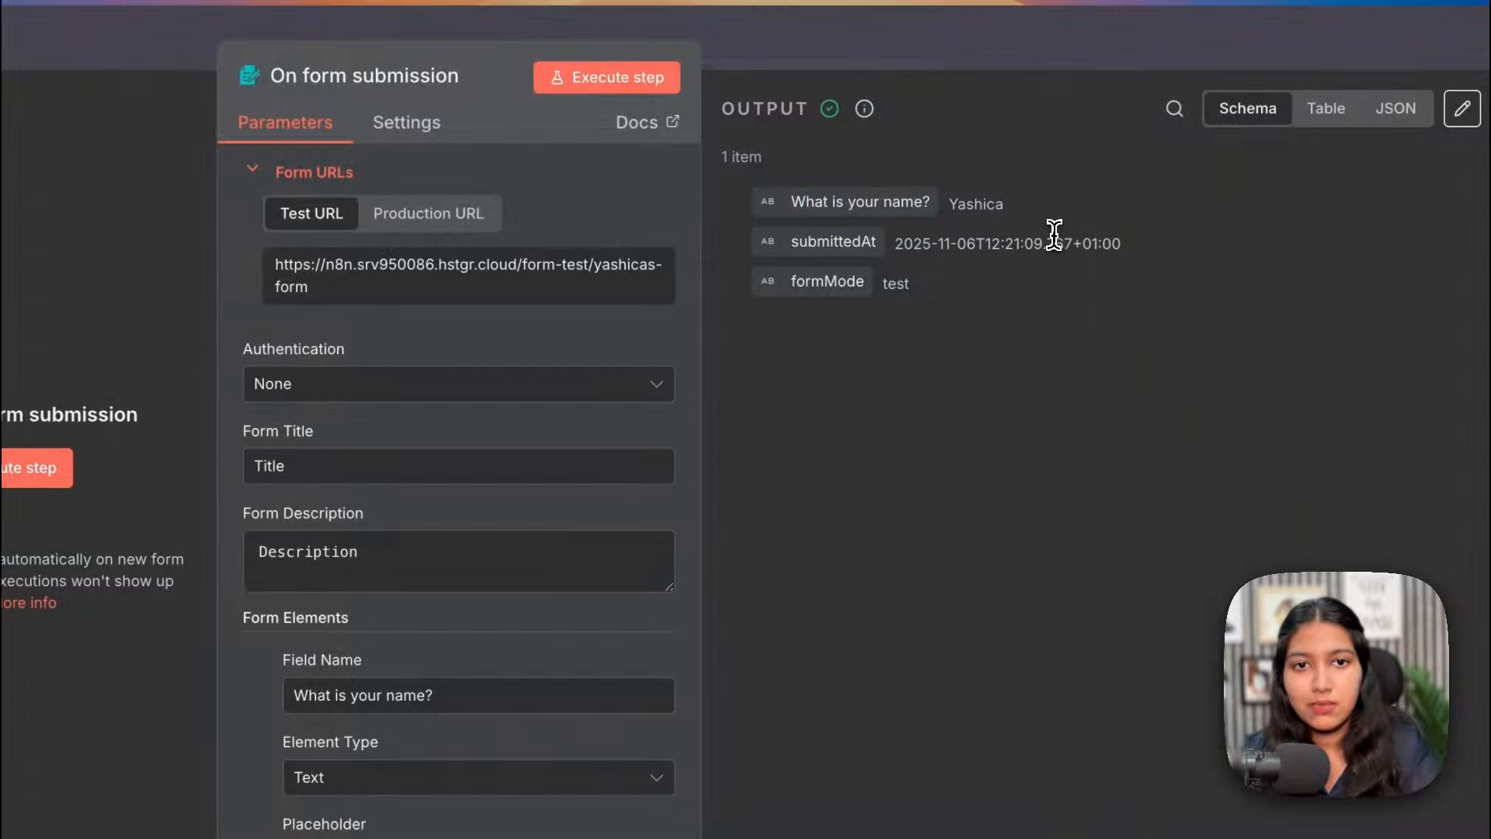
double_click(861, 287)
left_click(903, 286)
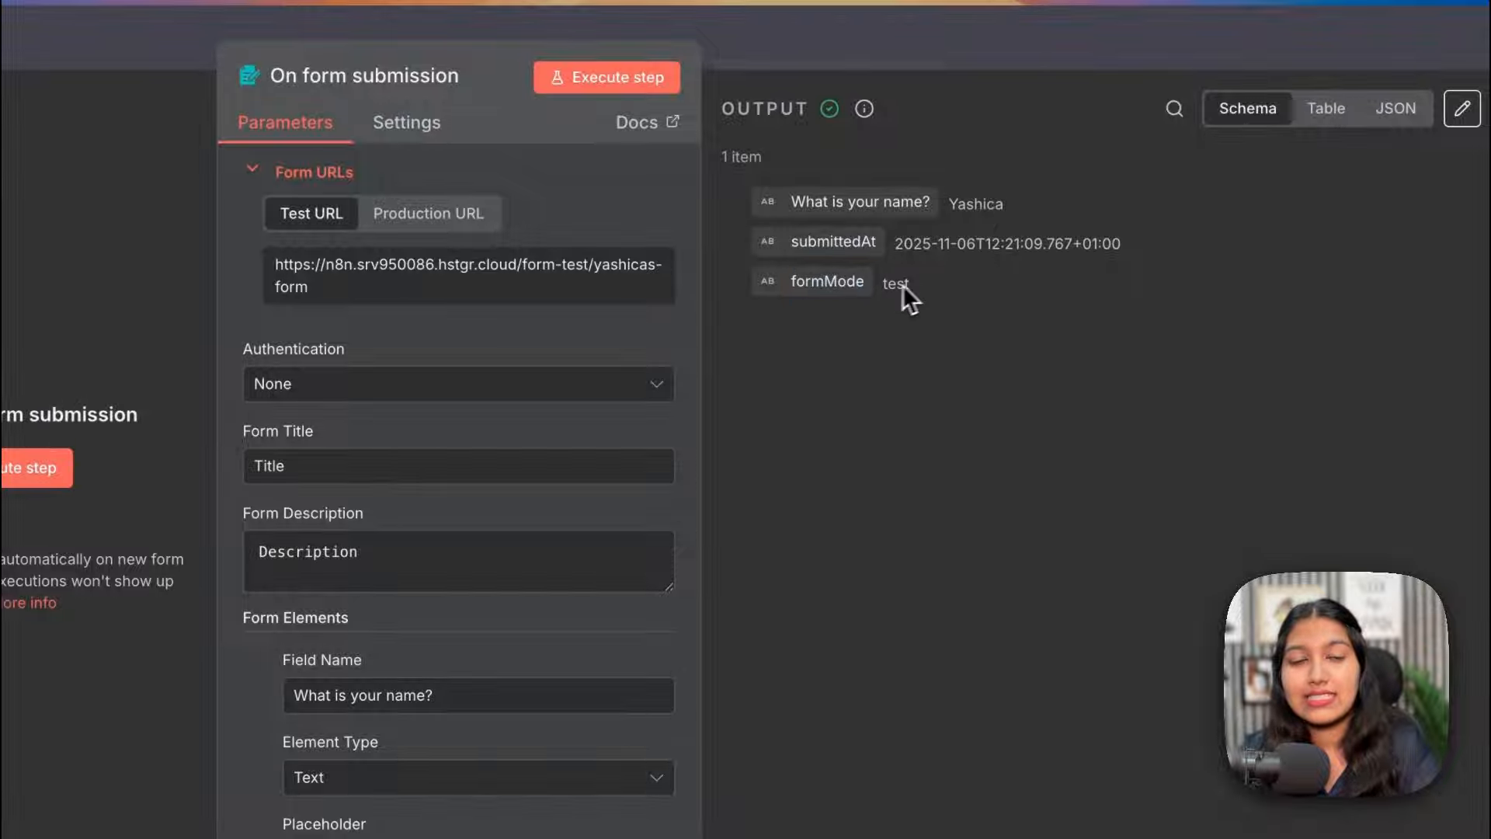
left_click(925, 129)
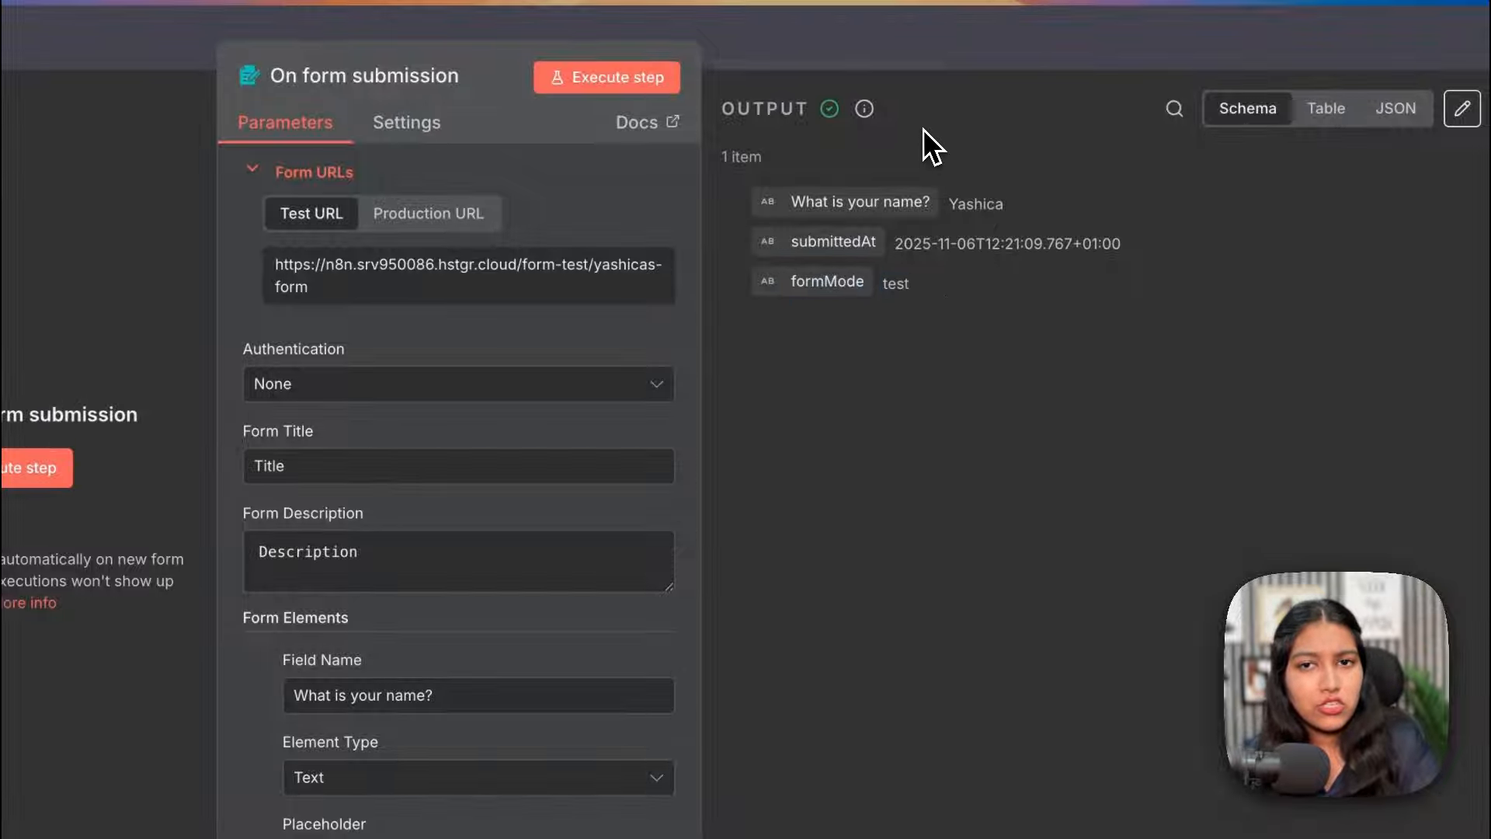
Save the workflow from the canvas and open the production version of the form from the On form submission trigger
left_click(818, 45)
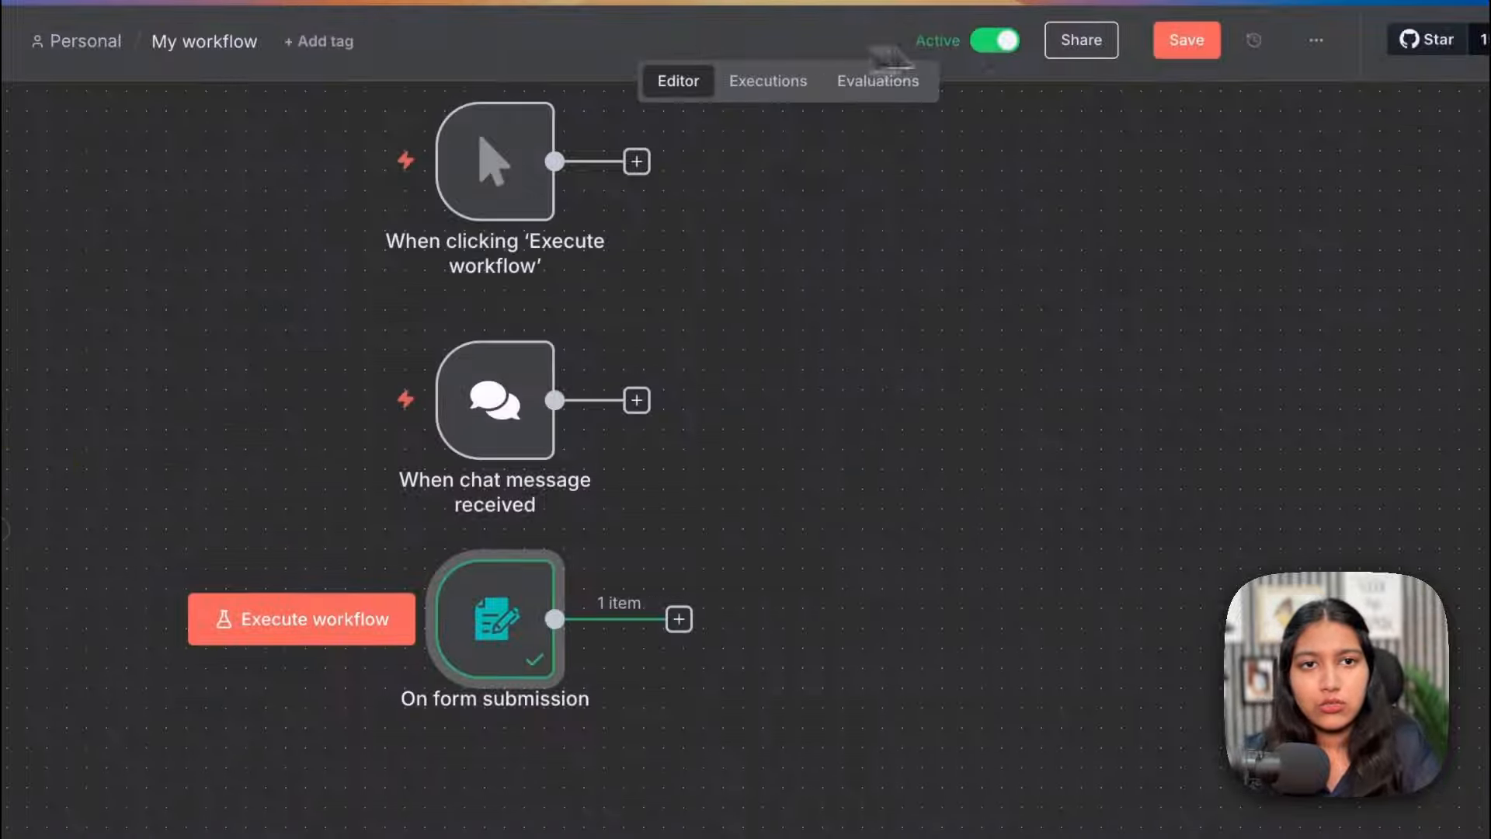
left_click(1189, 43)
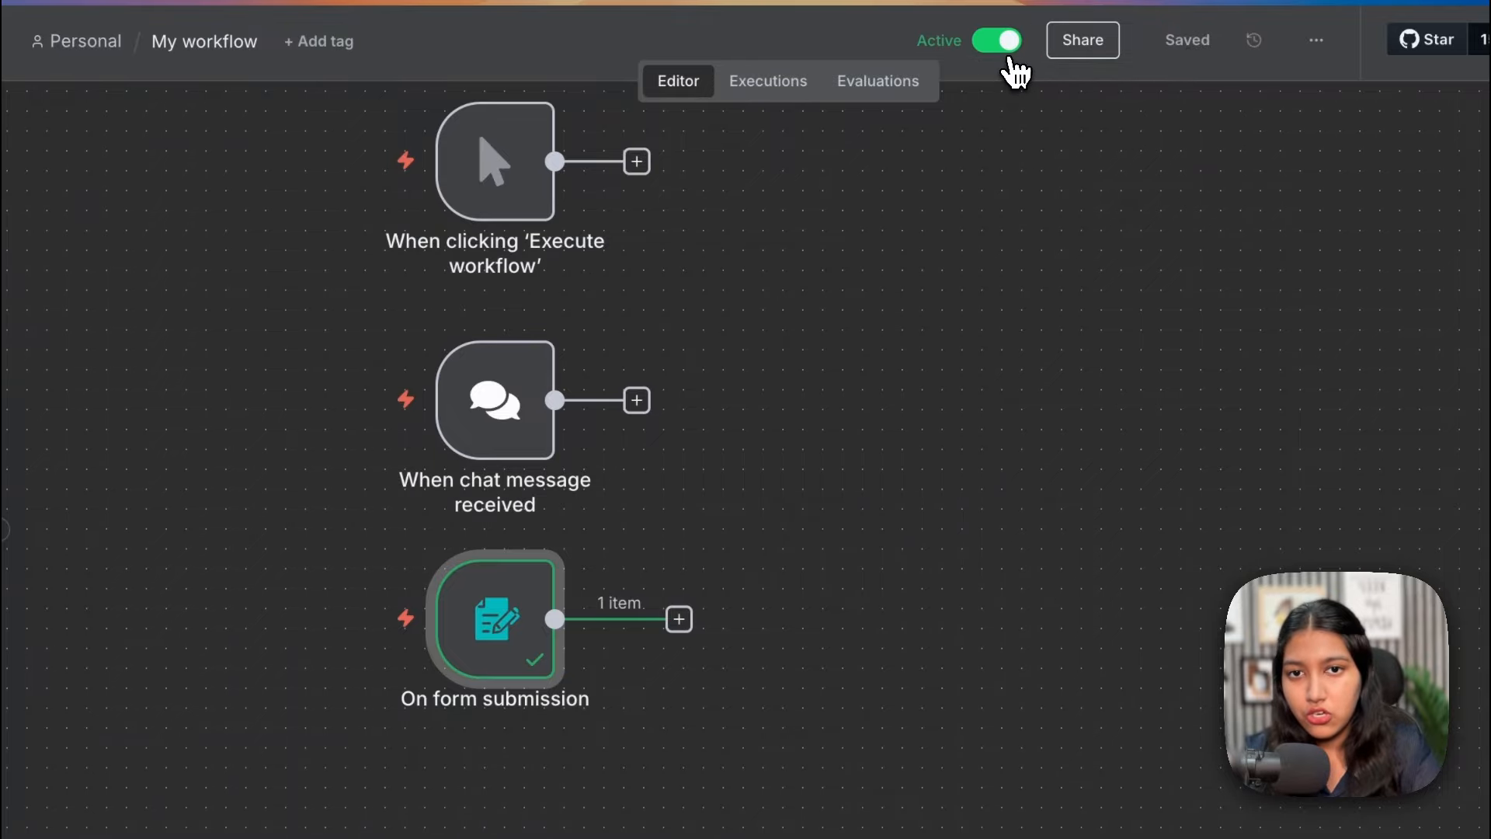
double_click(558, 581)
left_click(472, 194)
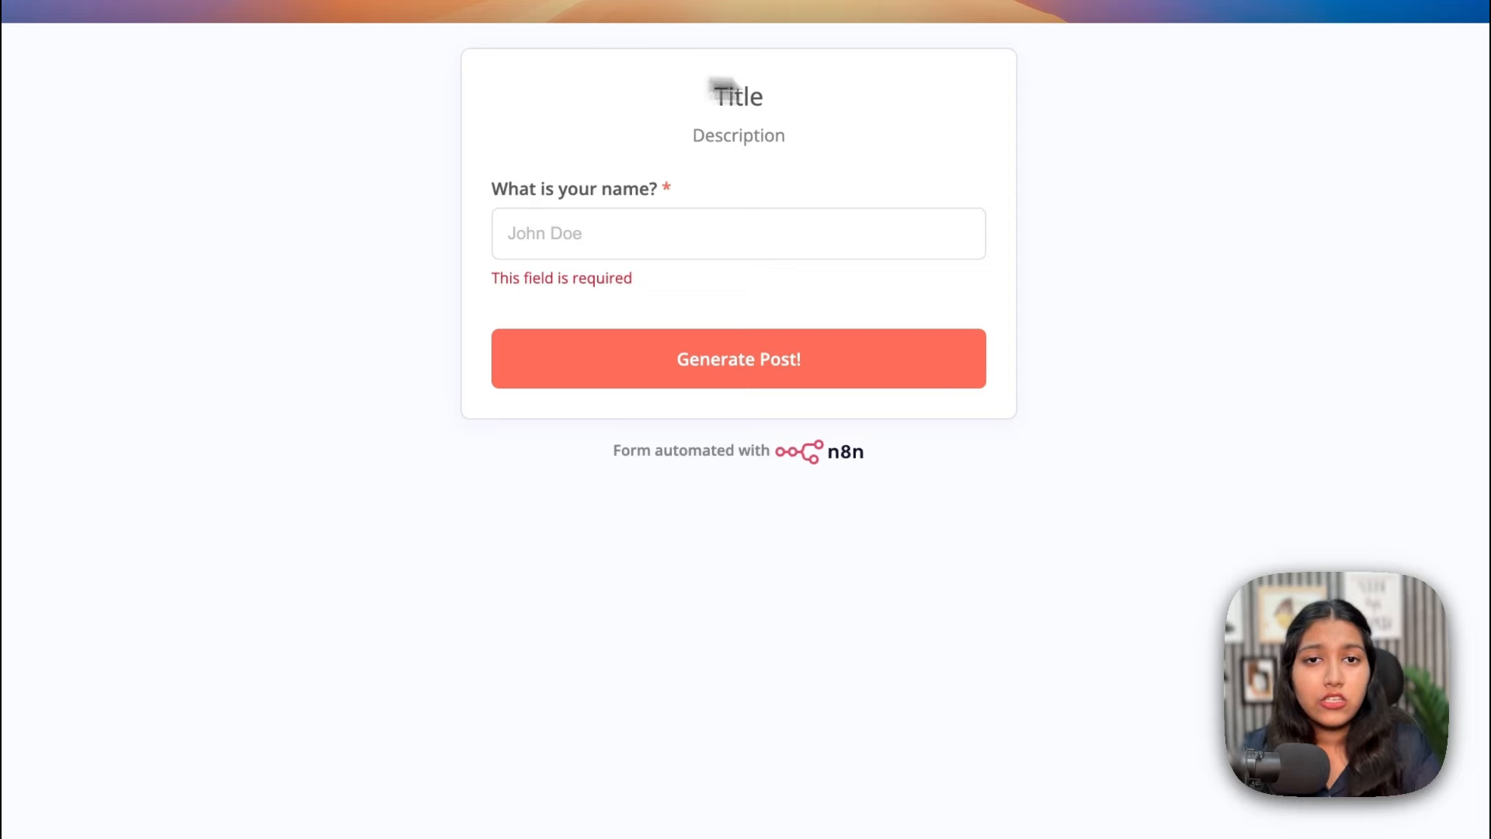
Review the production form's title, description and name field, and the name answer in the On form submission trigger's output
left_click_drag(855, 69, 939, 236)
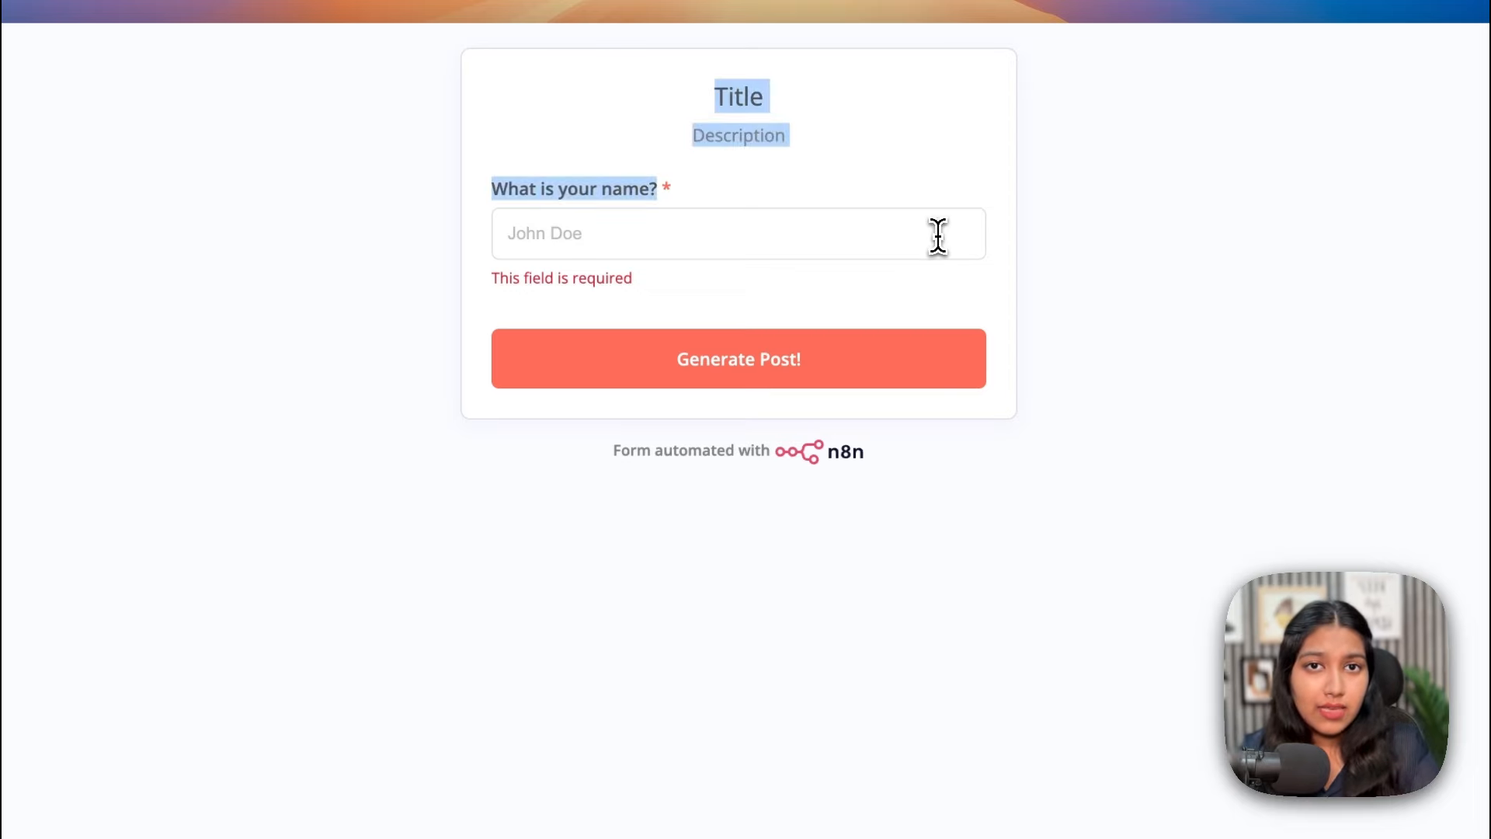
left_click(939, 235)
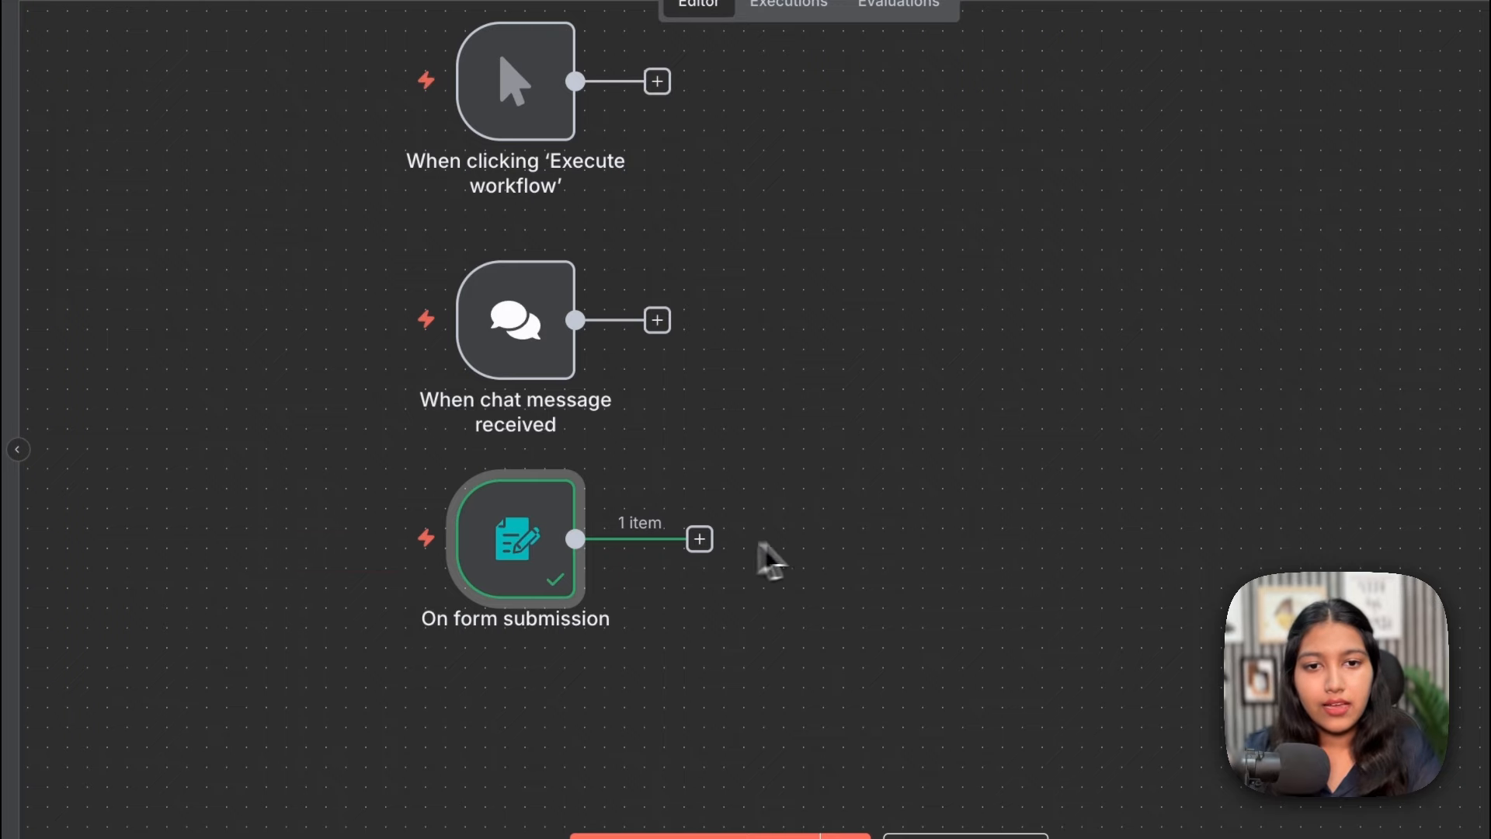
double_click(533, 556)
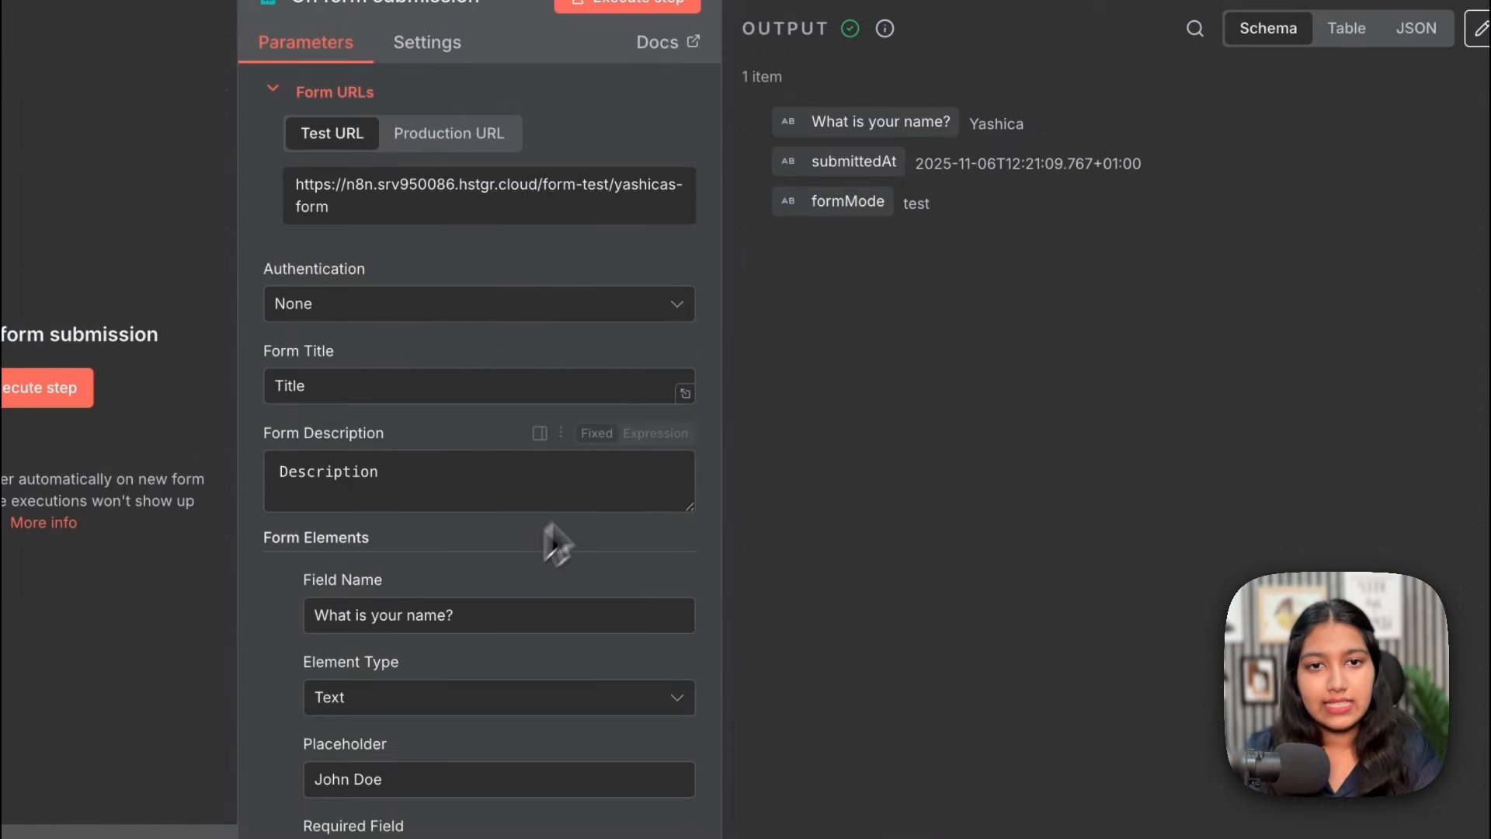
left_click_drag(974, 129, 1043, 132)
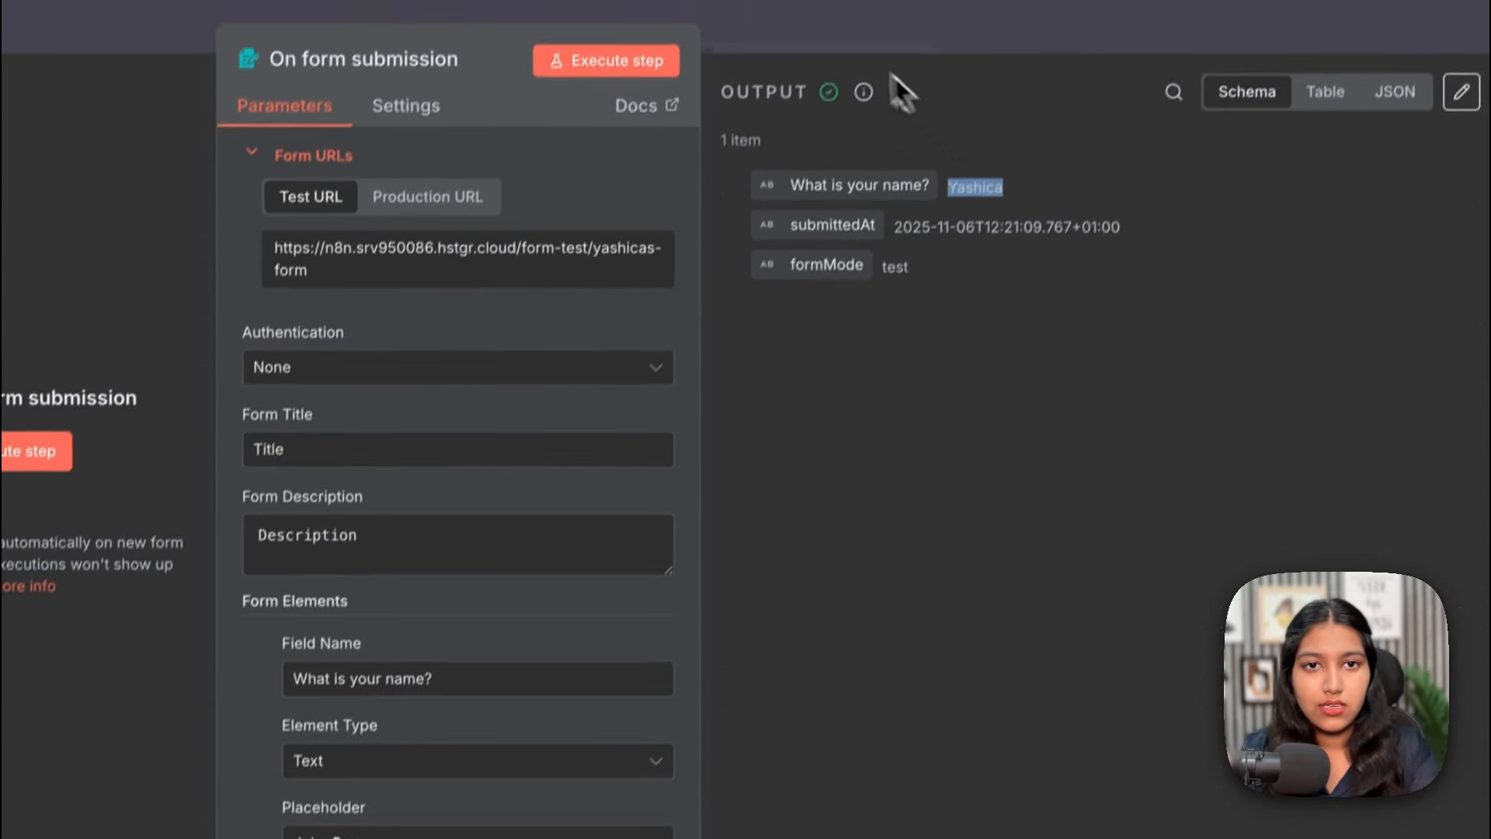
left_click(886, 17)
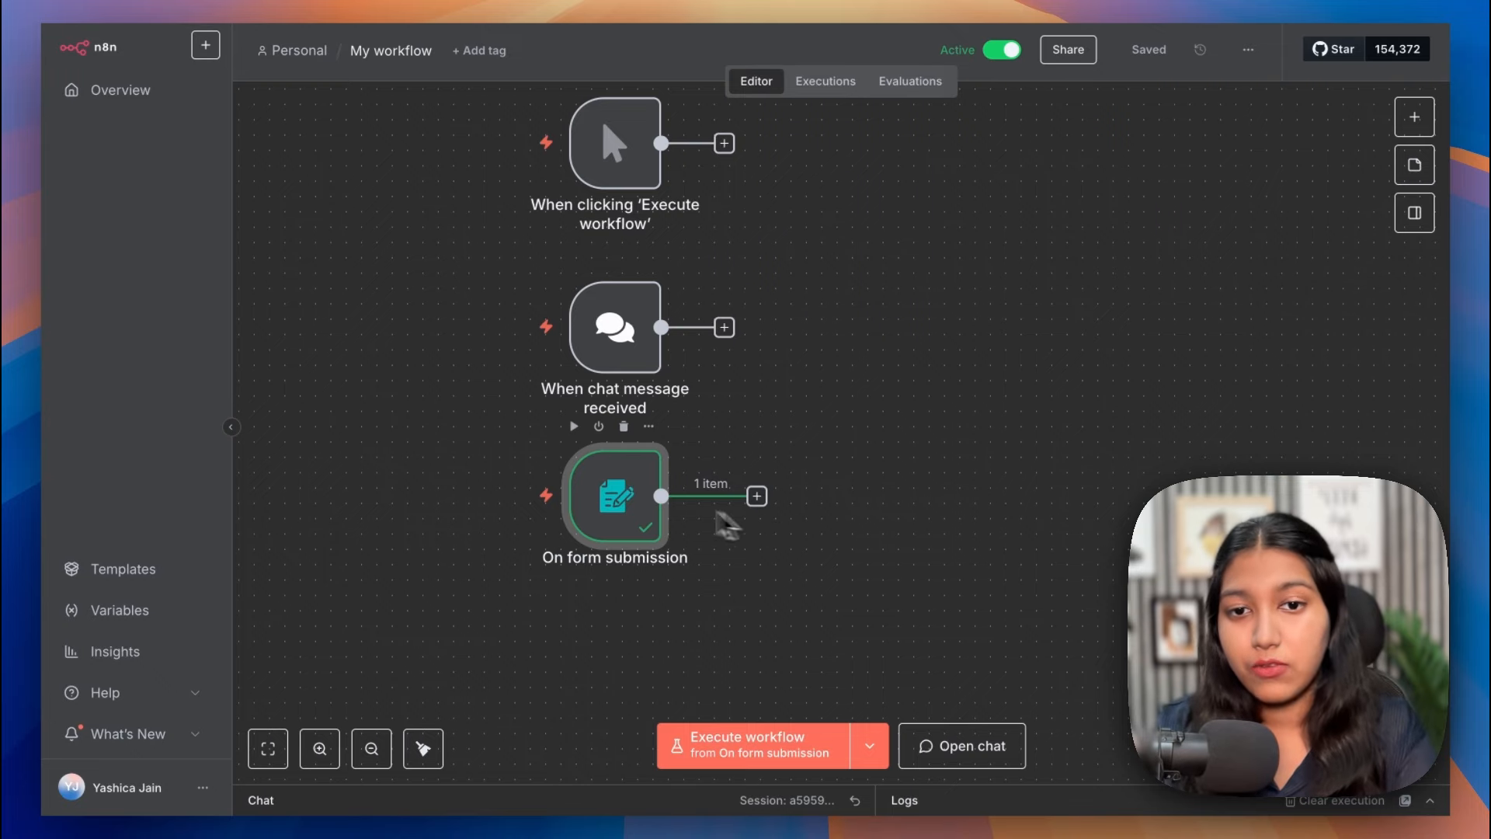
mouse_move(611, 501)
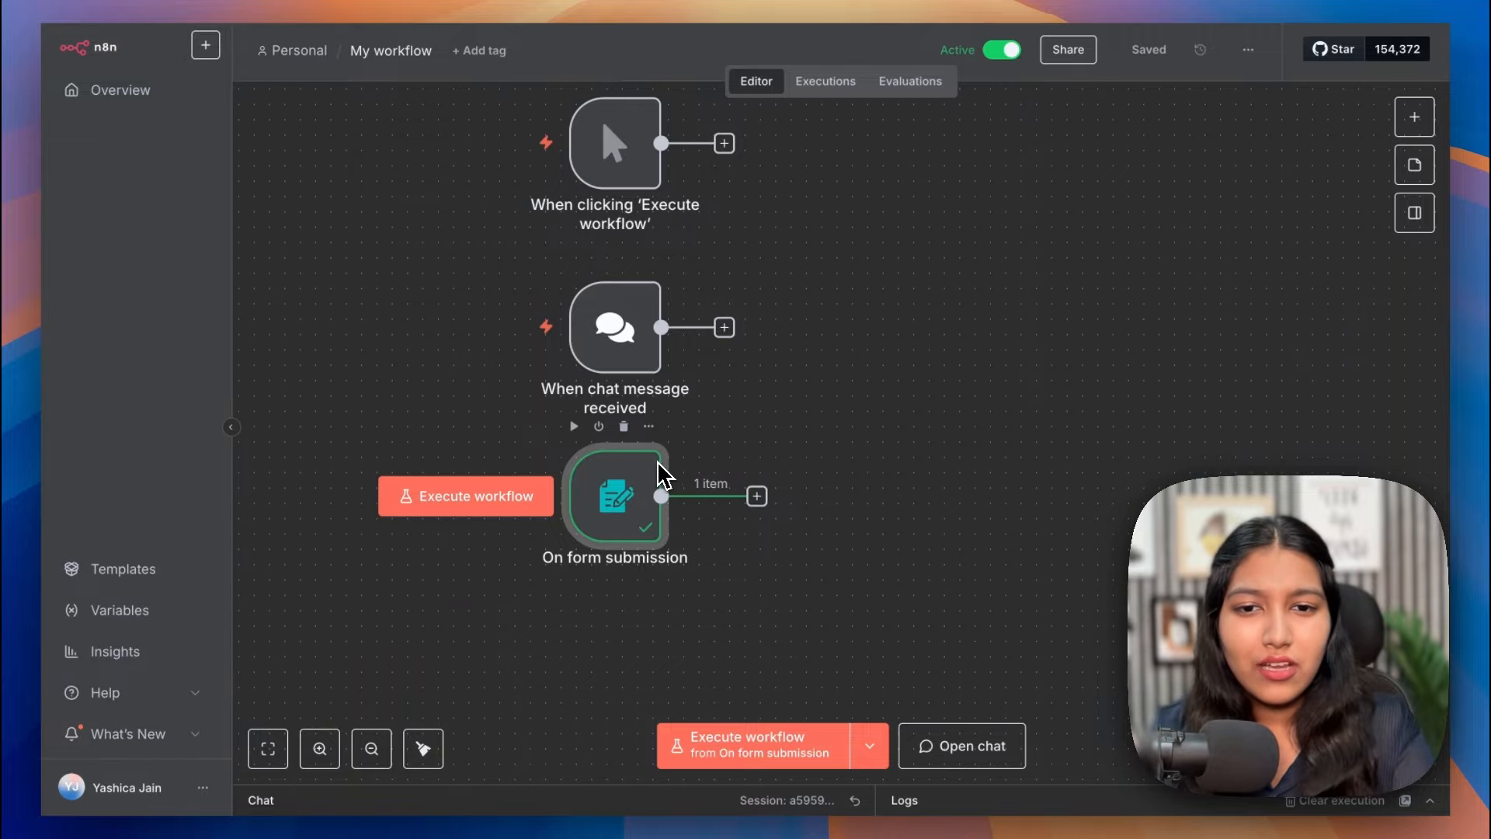
mouse_move(618, 330)
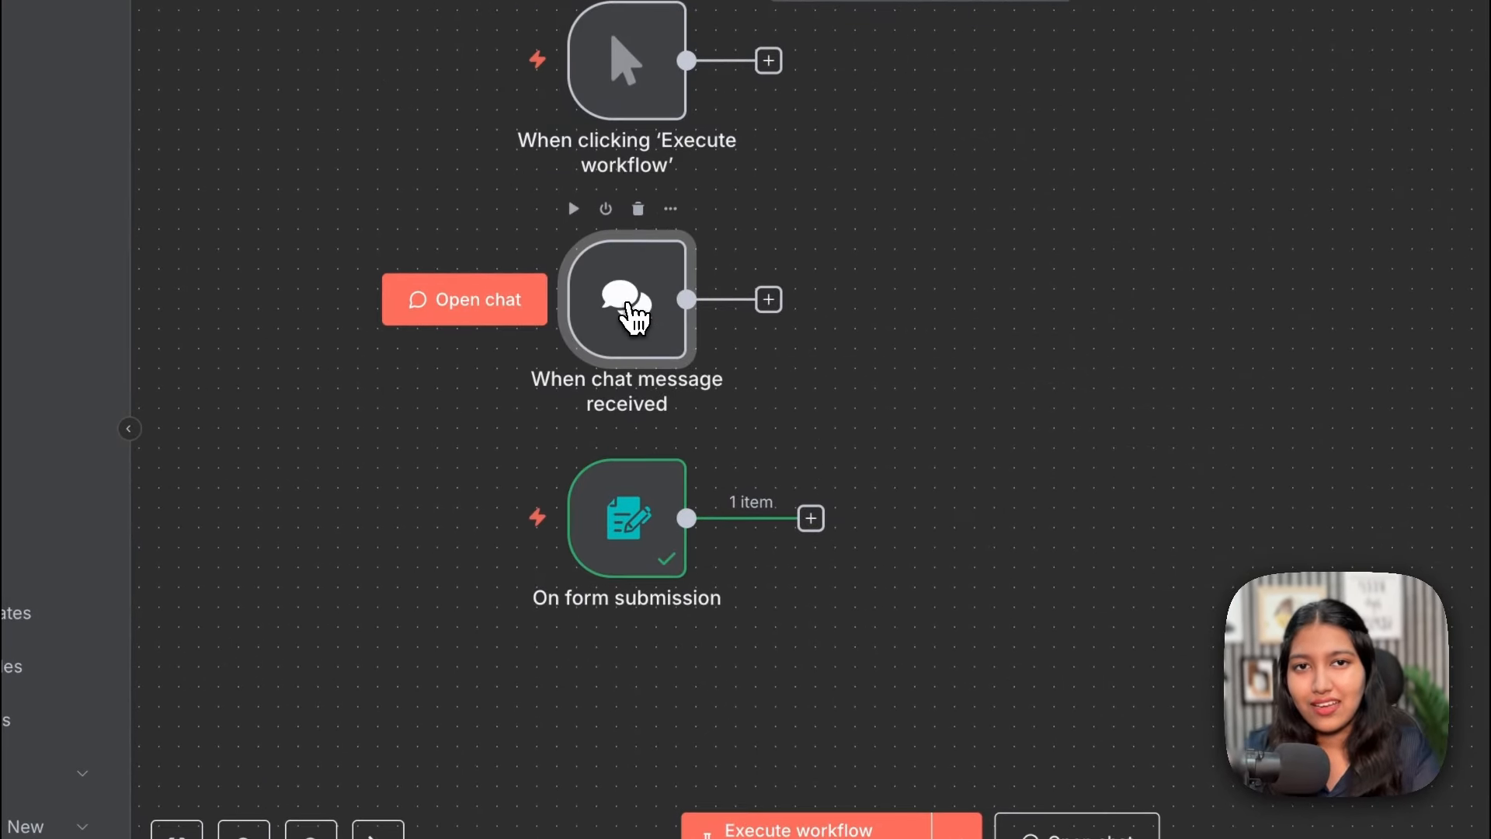
mouse_move(622, 533)
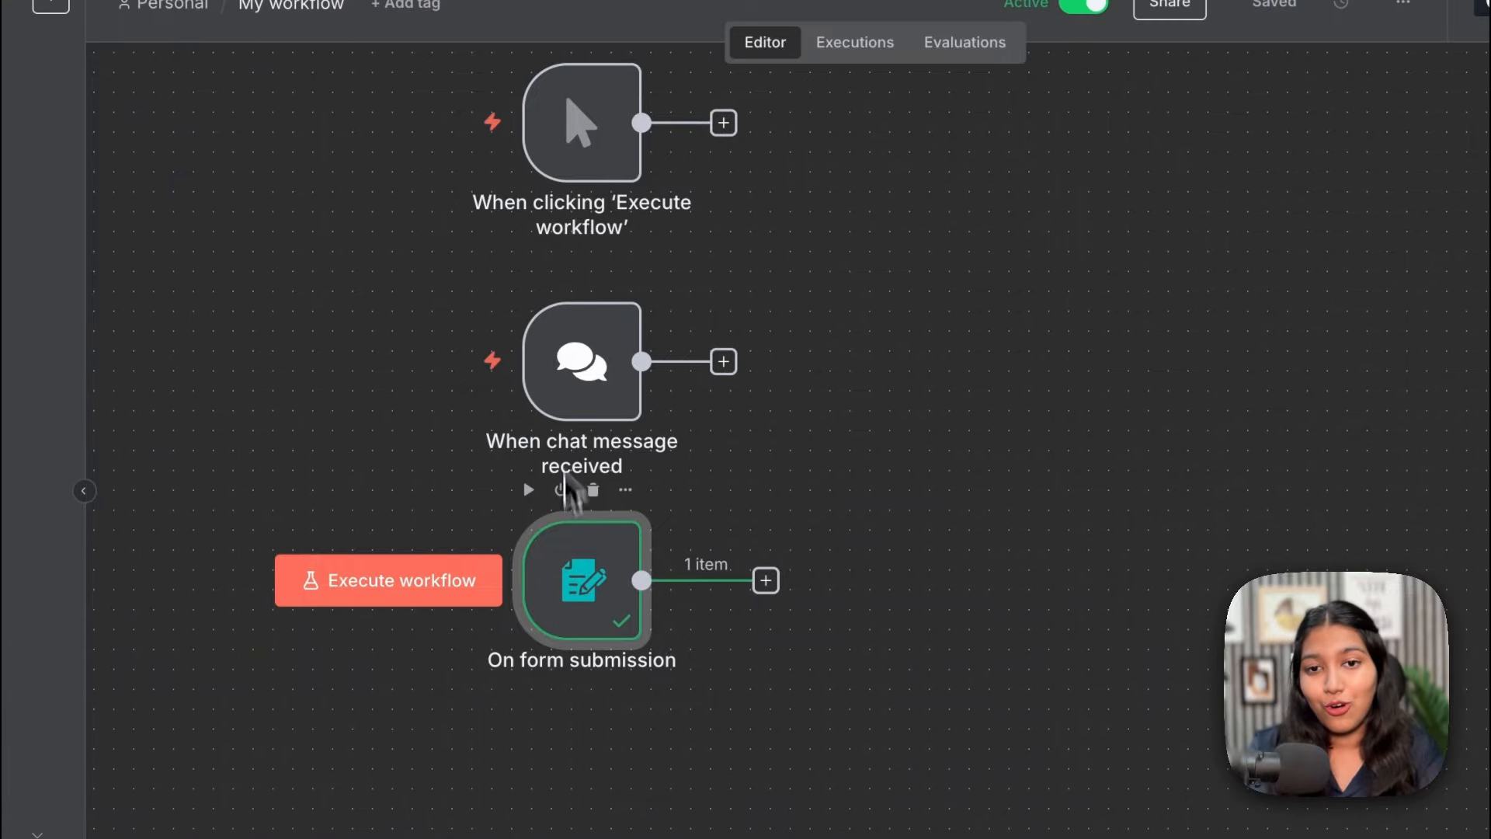
mouse_move(566, 398)
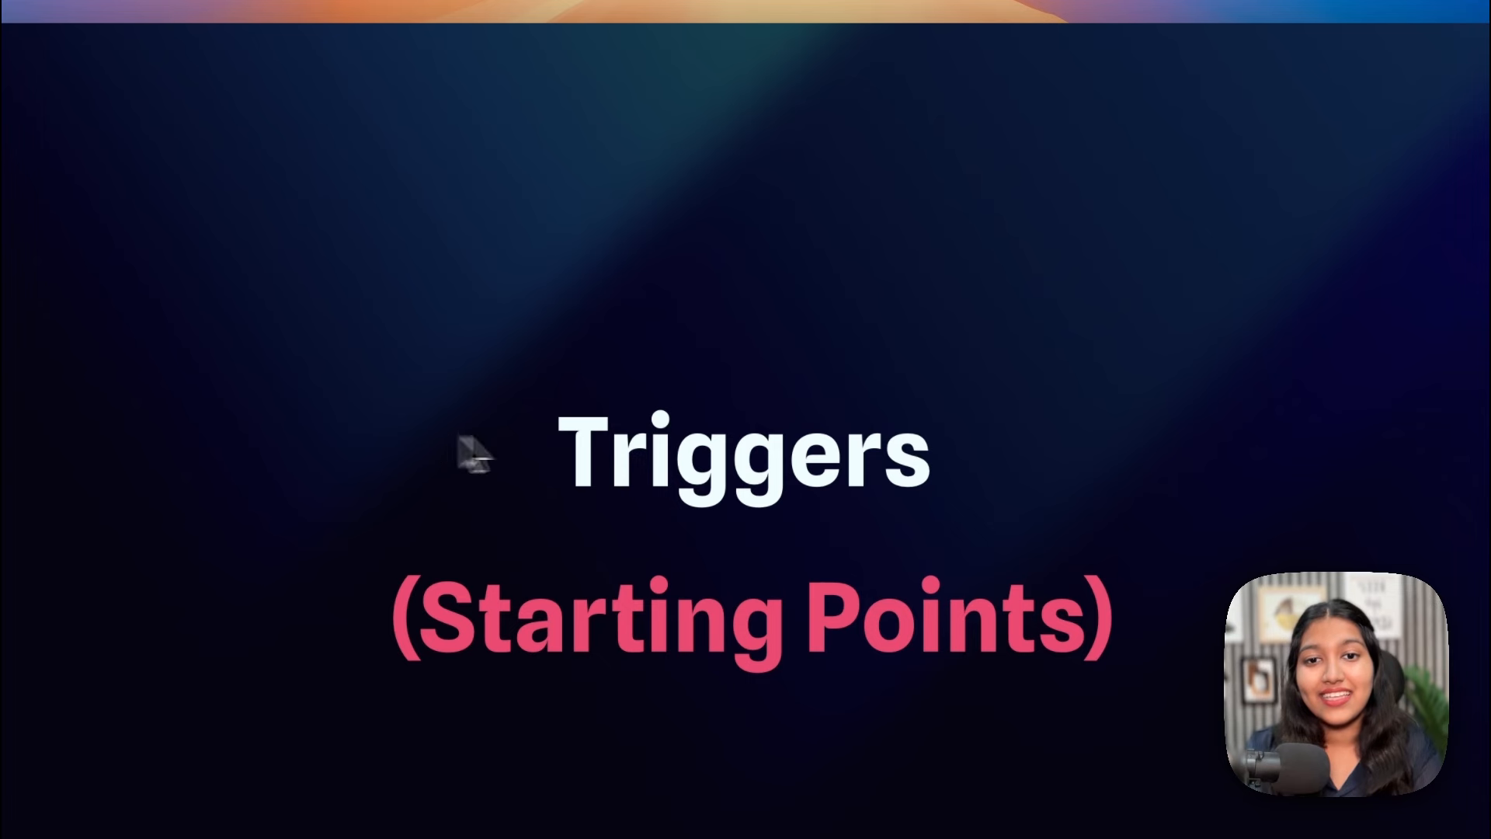
left_click_drag(466, 443, 922, 468)
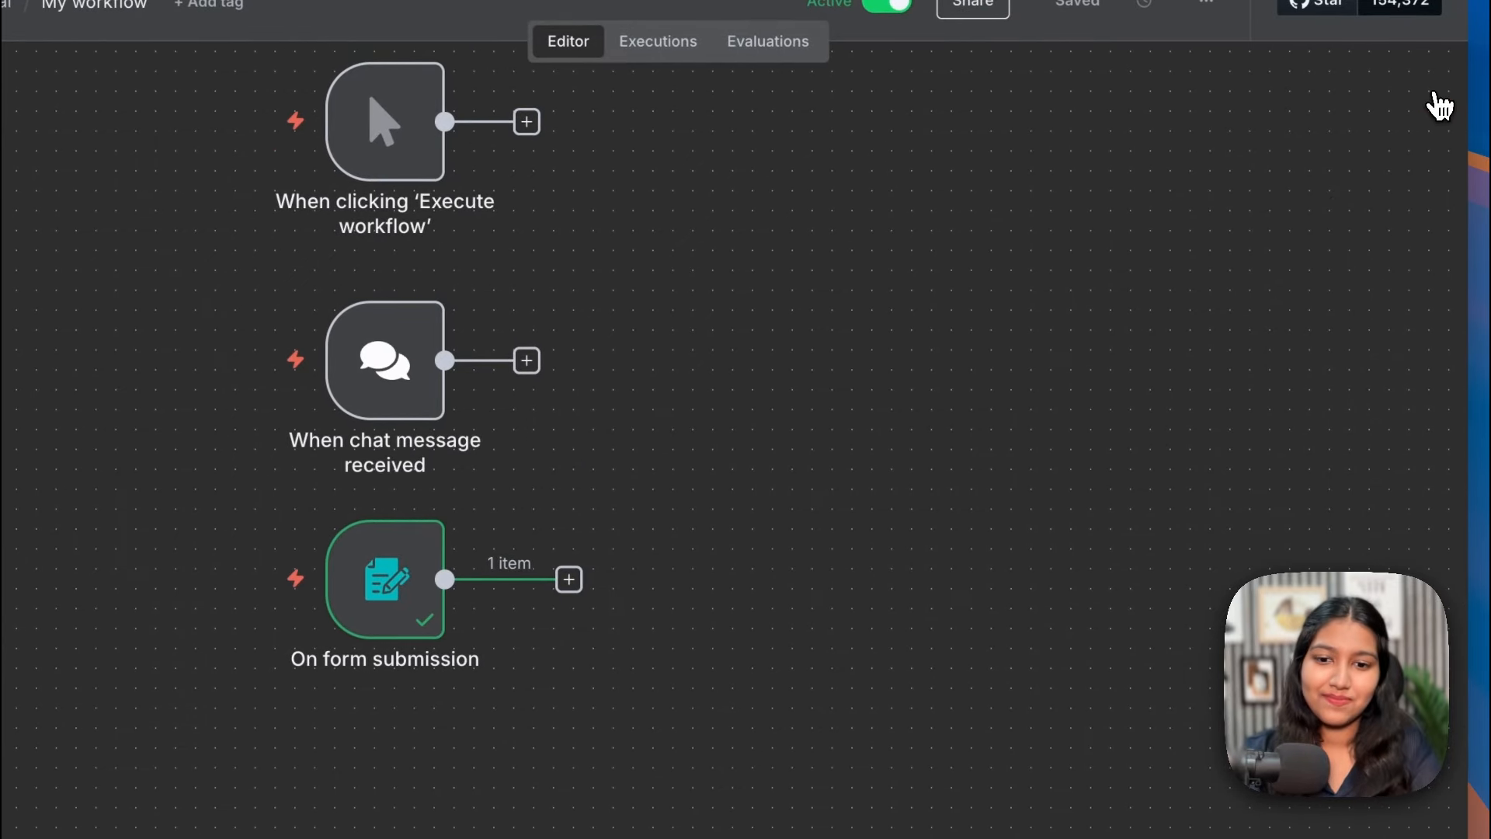
Add a Webhook trigger to the canvas below On form submission and save the workflow
left_click(1423, 88)
left_click(1033, 515)
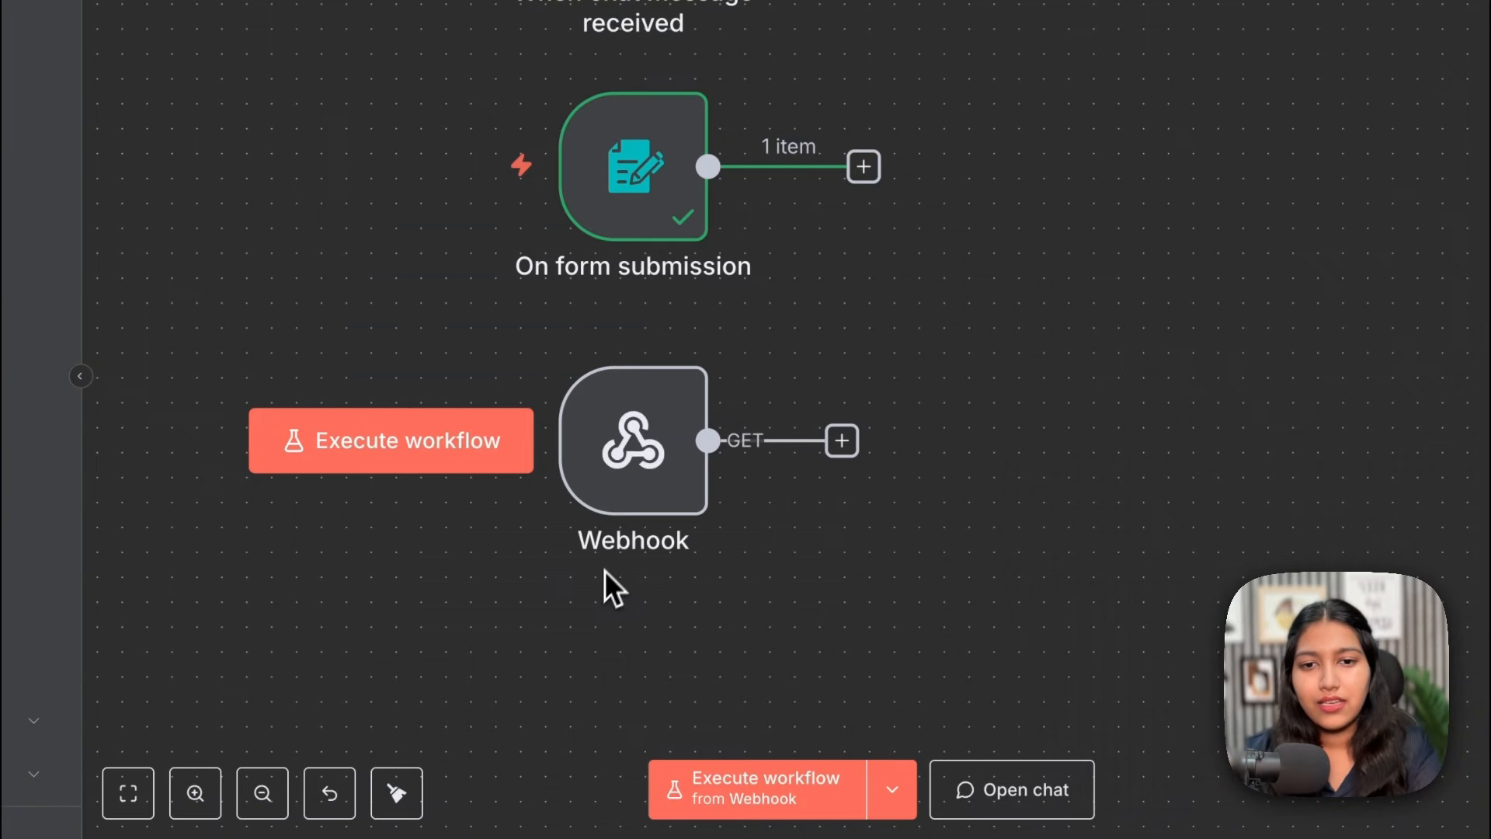
mouse_move(634, 500)
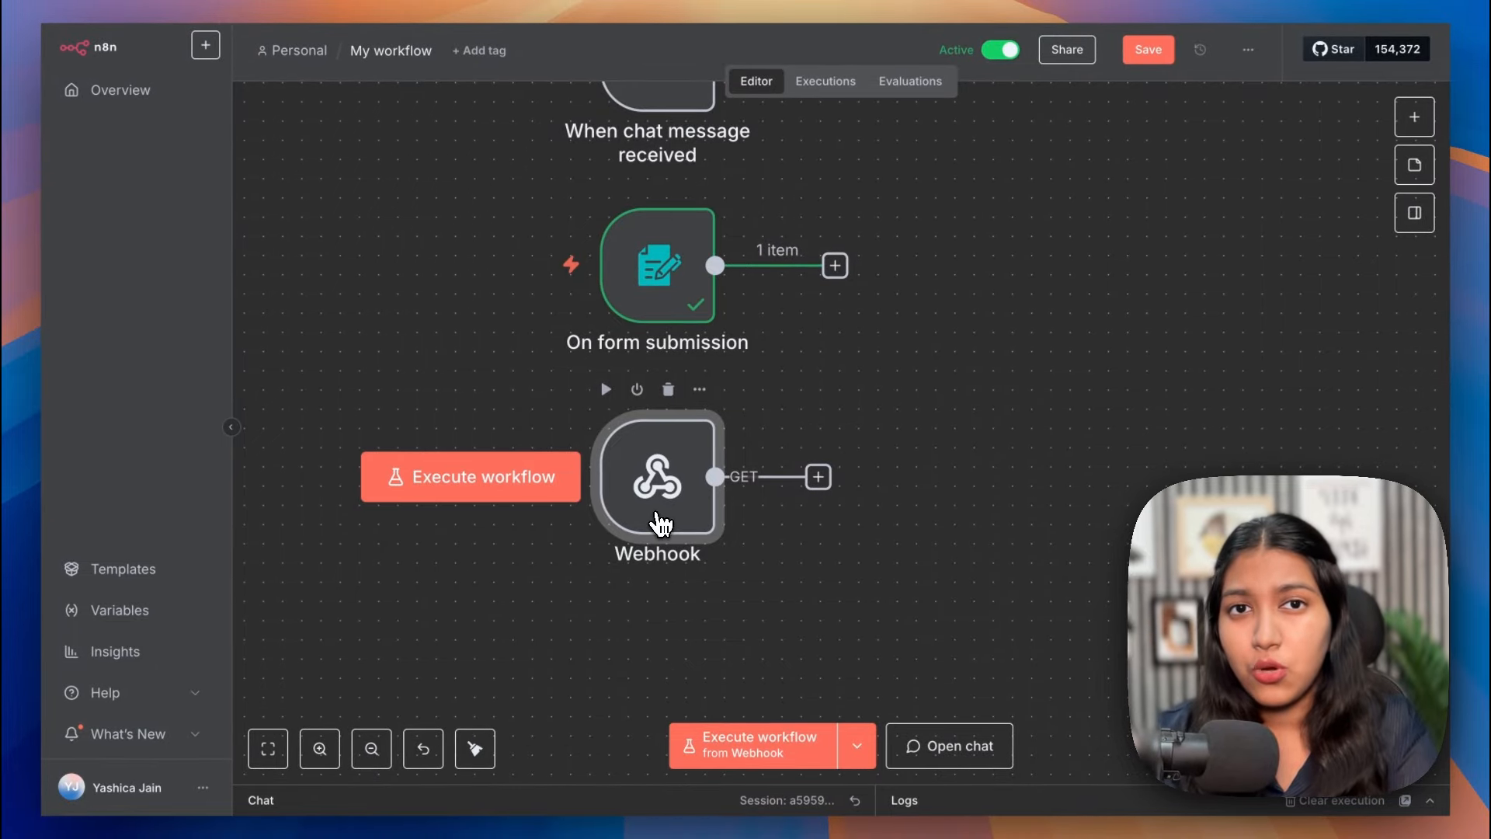
key("ctrl+s")
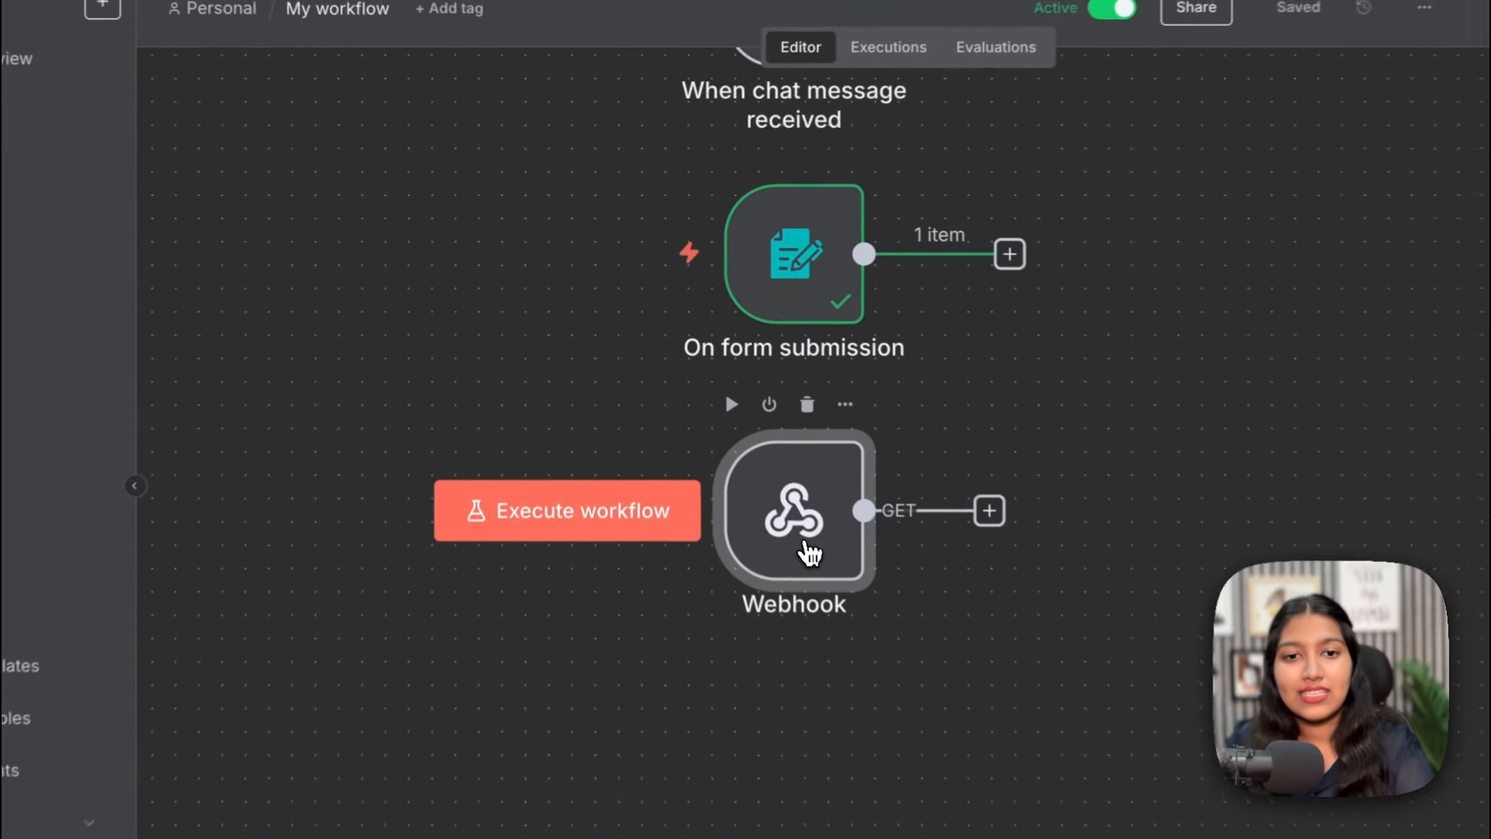
Examine the Webhook trigger's test URL and default parameters, and return to the canvas
double_click(726, 480)
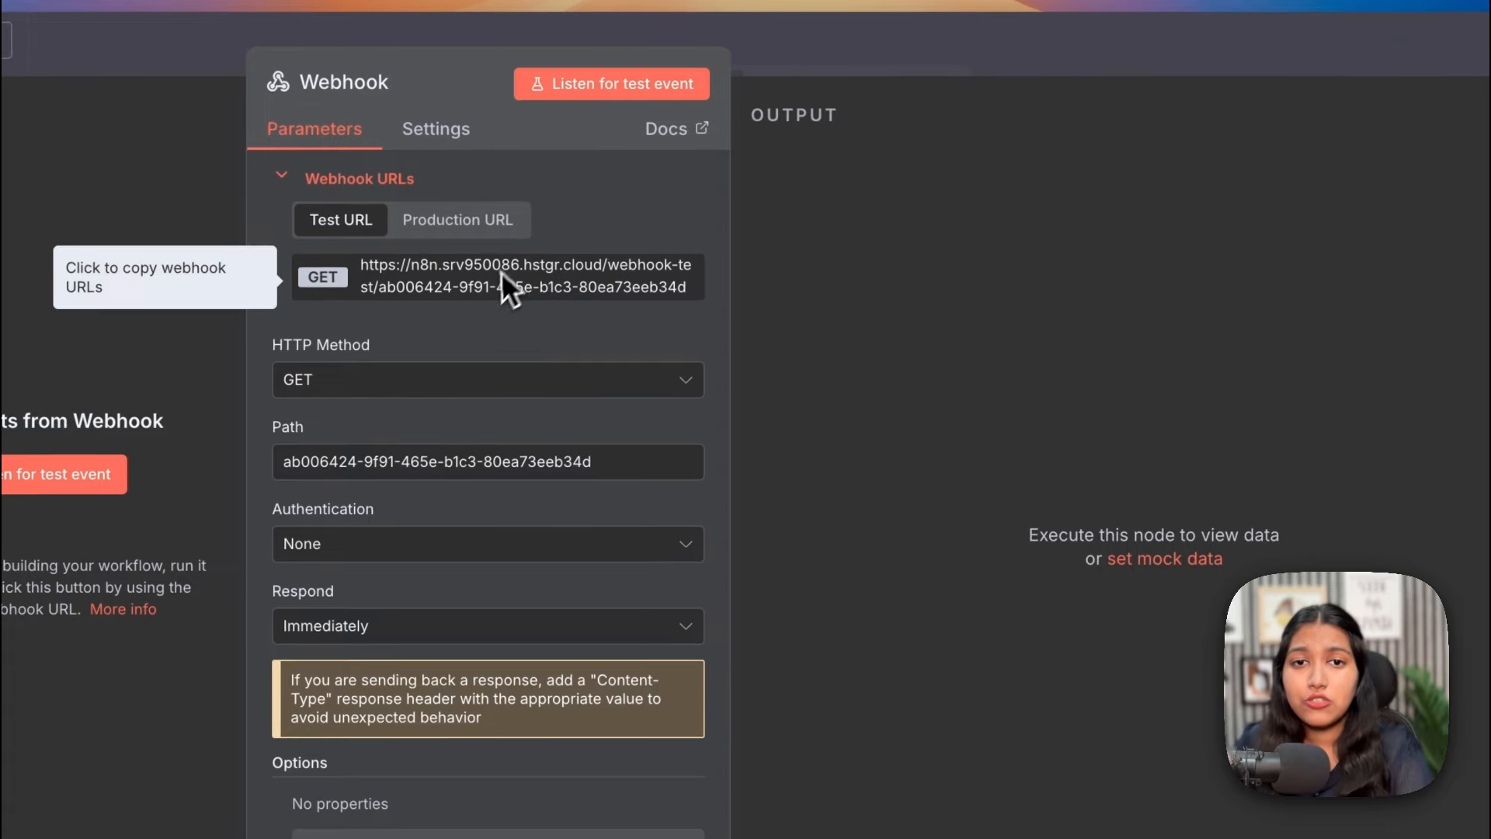
left_click(847, 61)
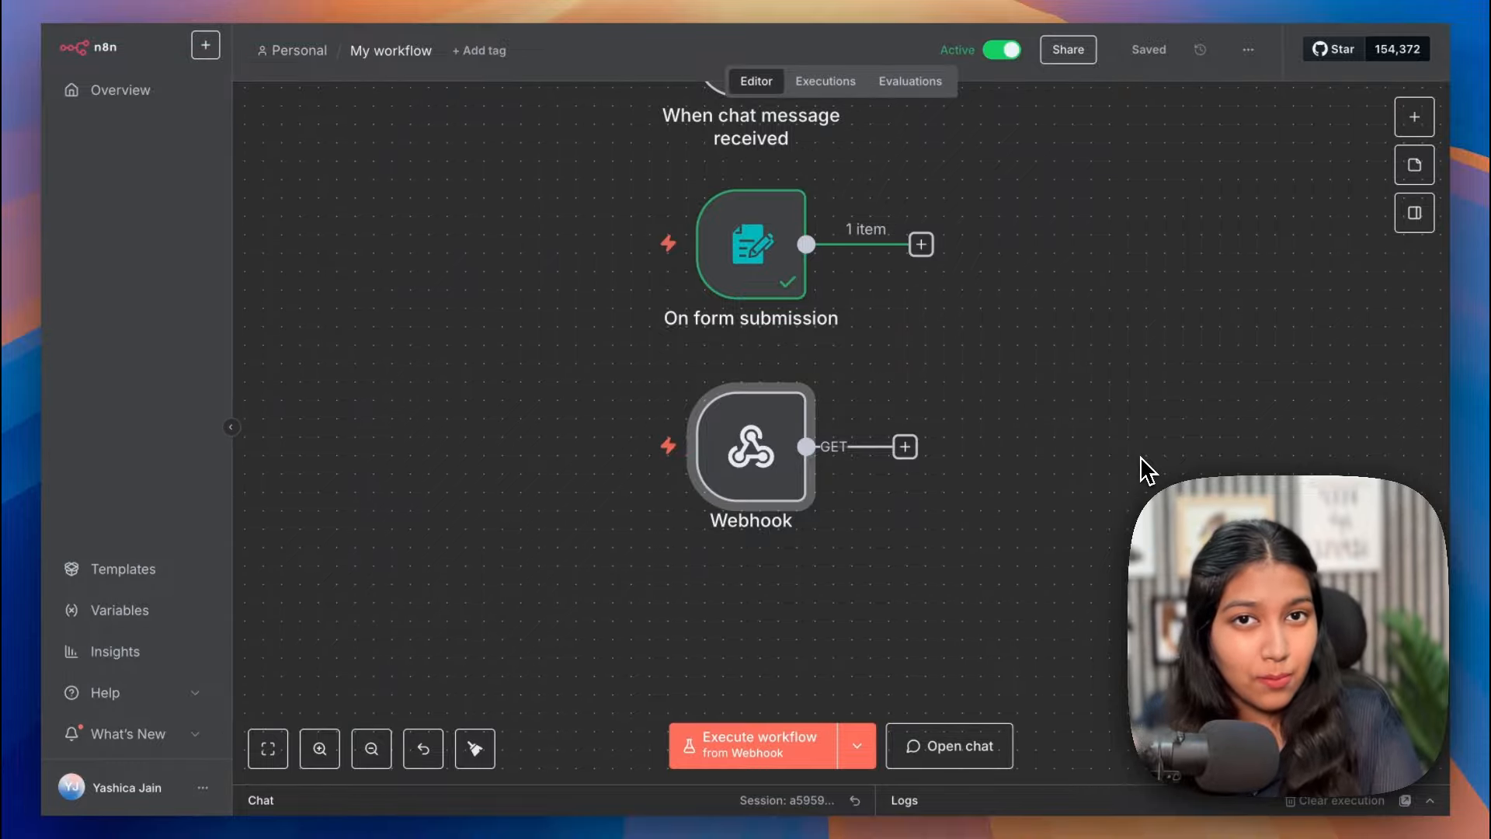
mouse_move(822, 466)
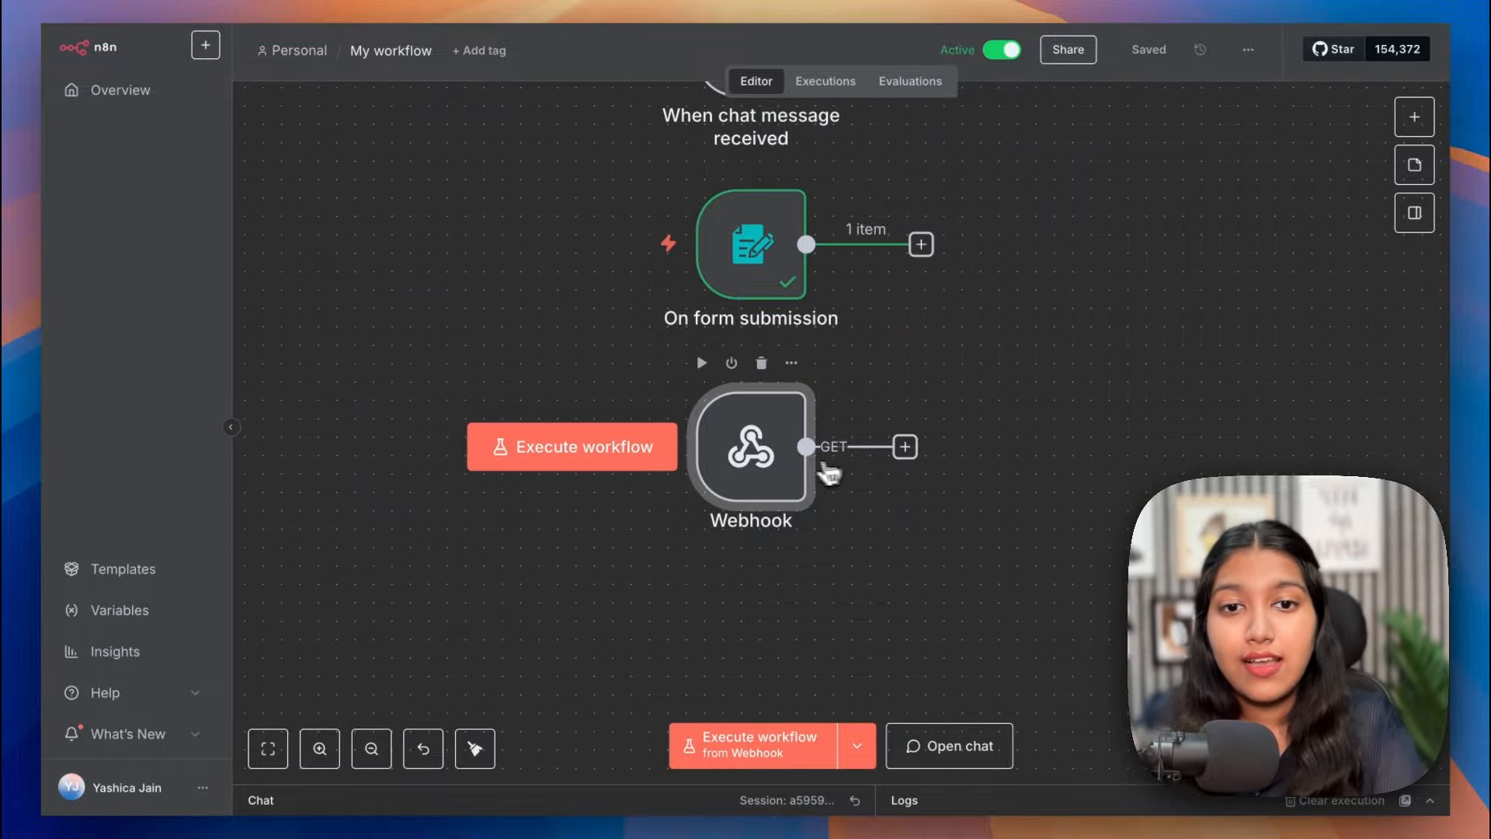
Set the Webhook trigger's HTTP Method to POST and its Path to project-1
double_click(753, 455)
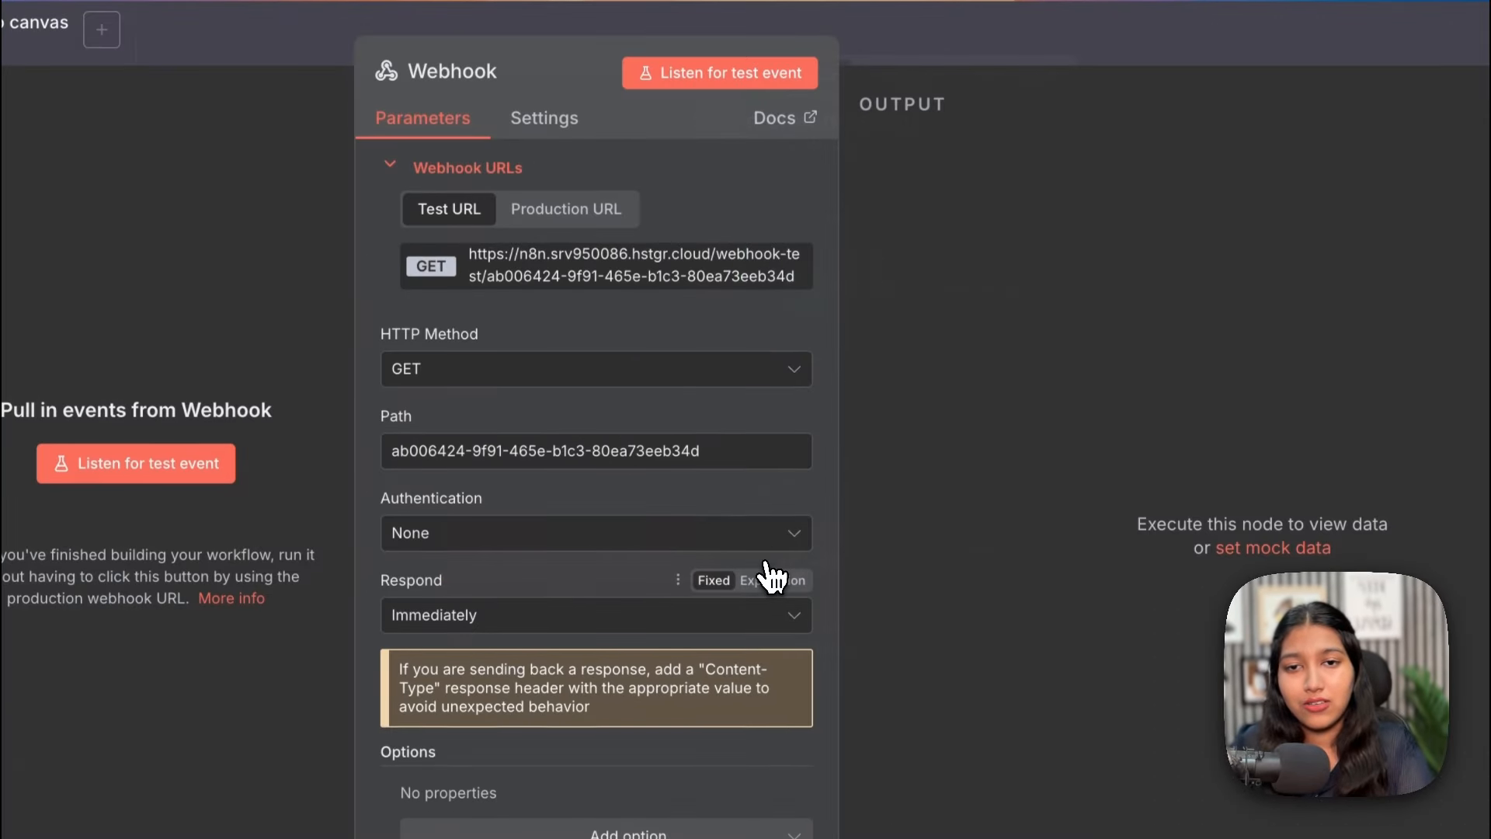
left_click(539, 380)
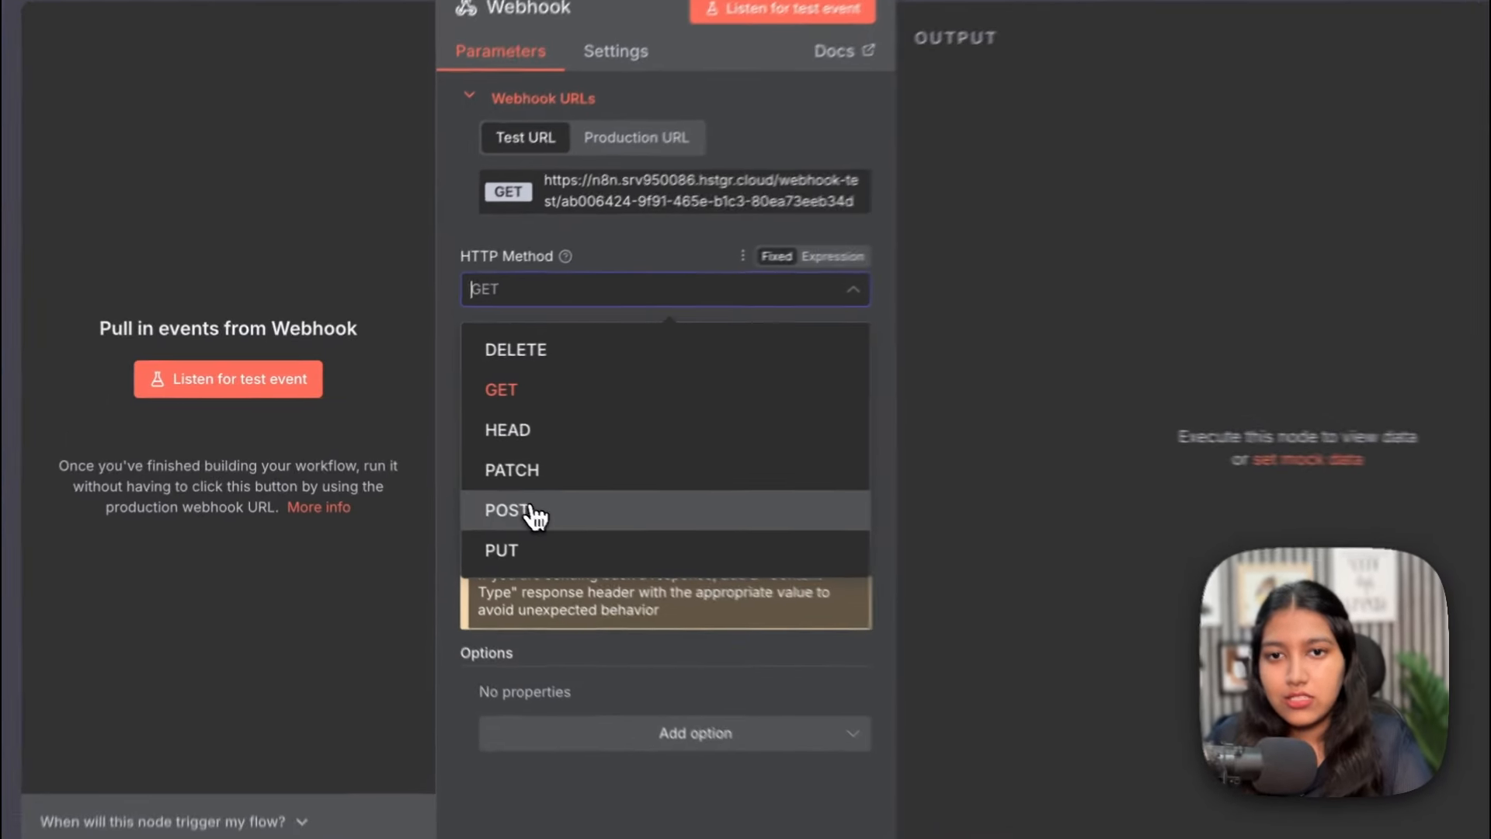
left_click(485, 487)
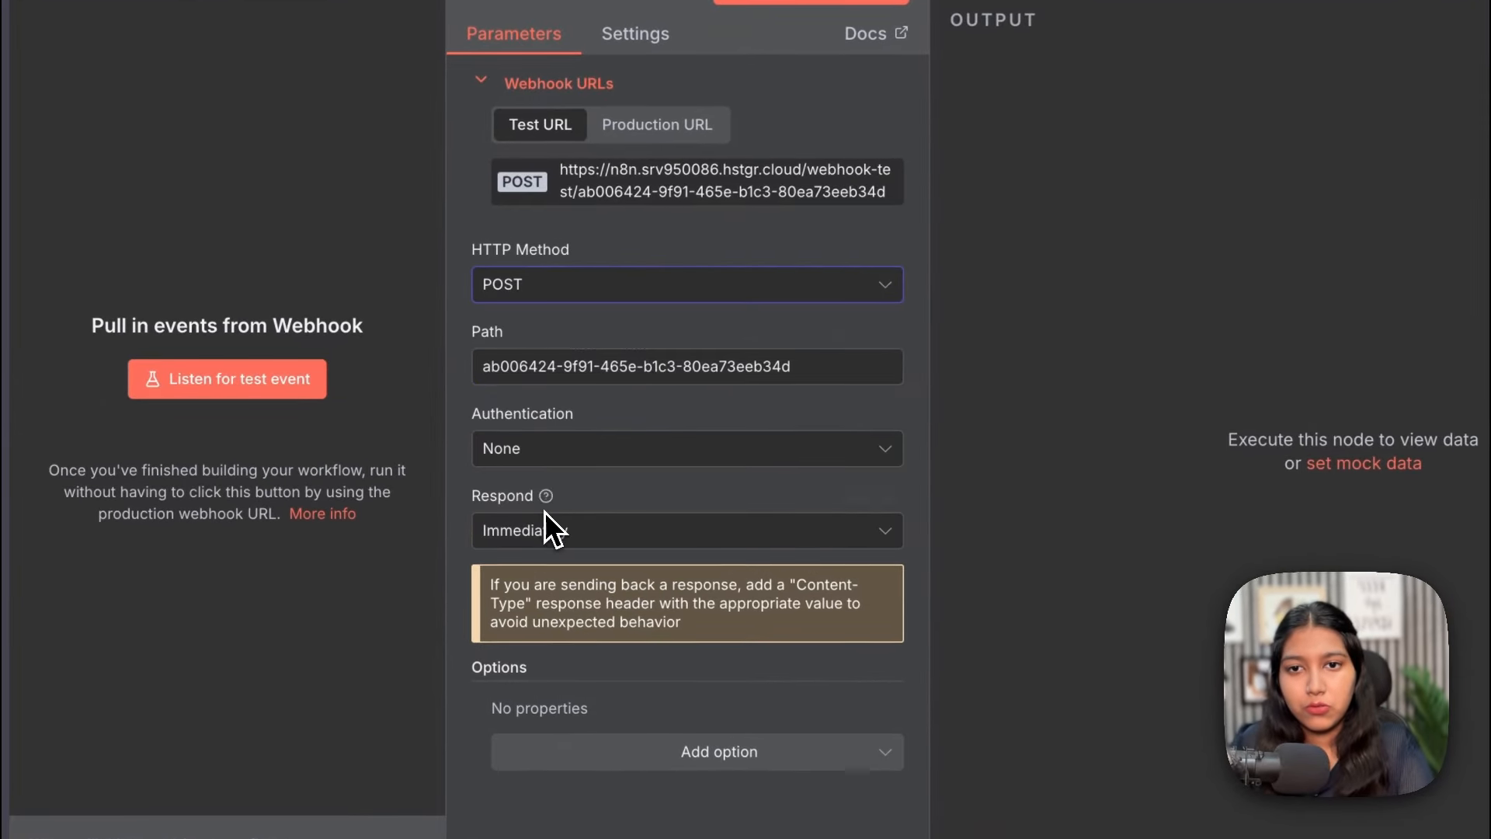
triple_click(534, 366)
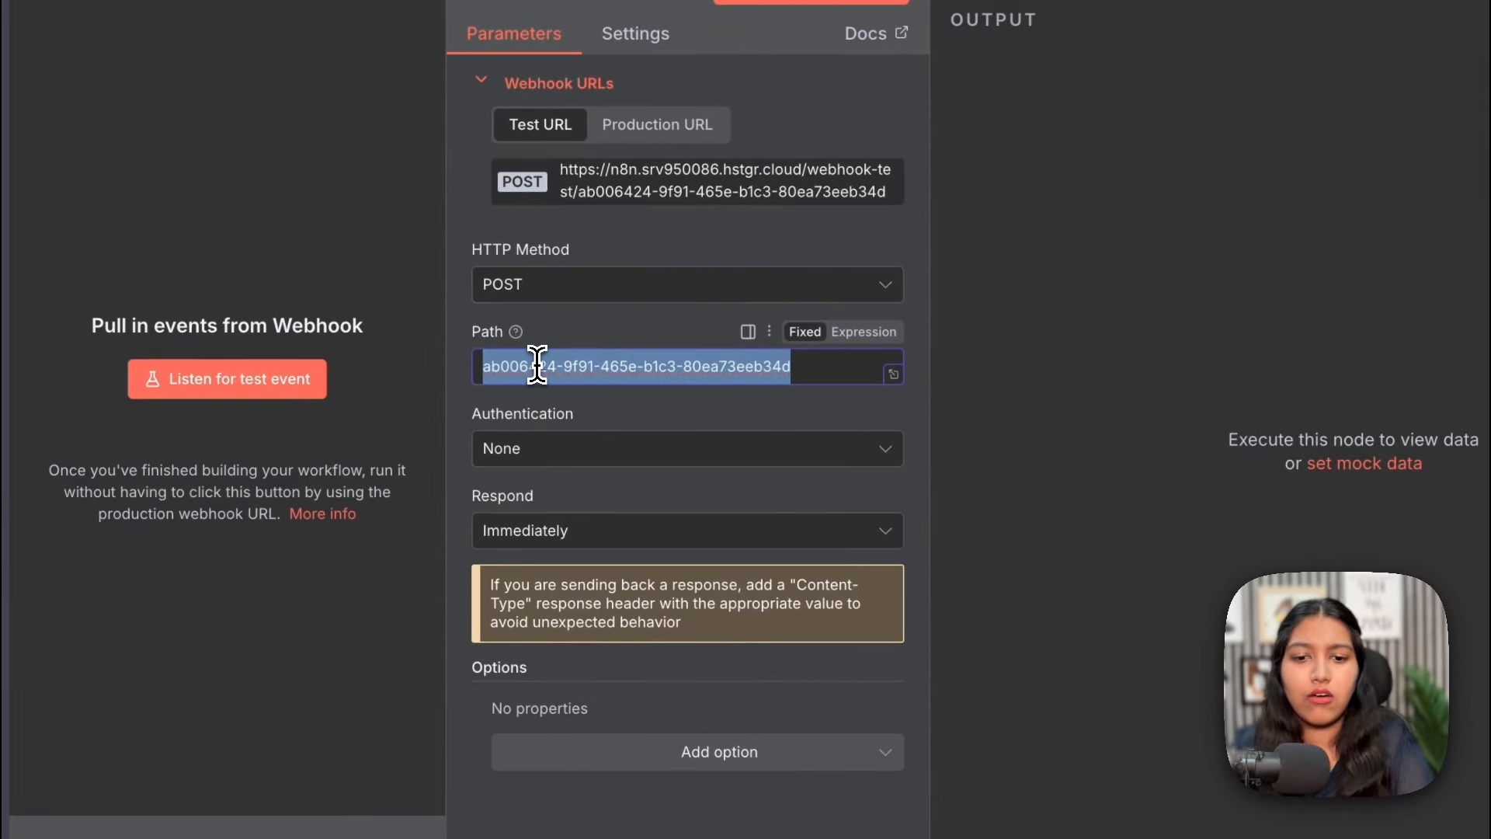
type("project-1")
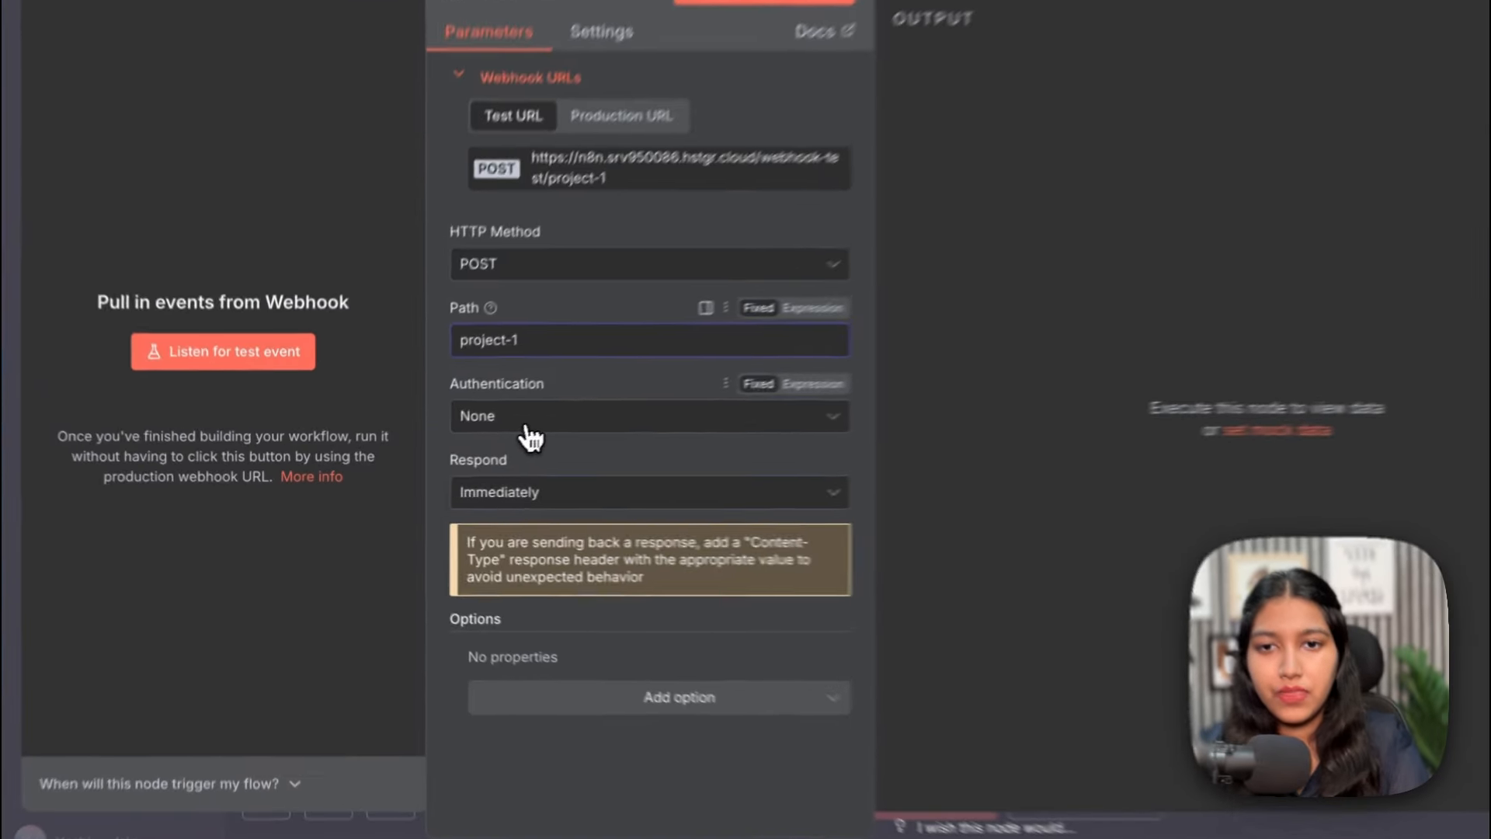
Keep the Webhook's Authentication at None and set Respond to Using 'Respond to Webhook' Node
left_click(485, 435)
left_click(546, 420)
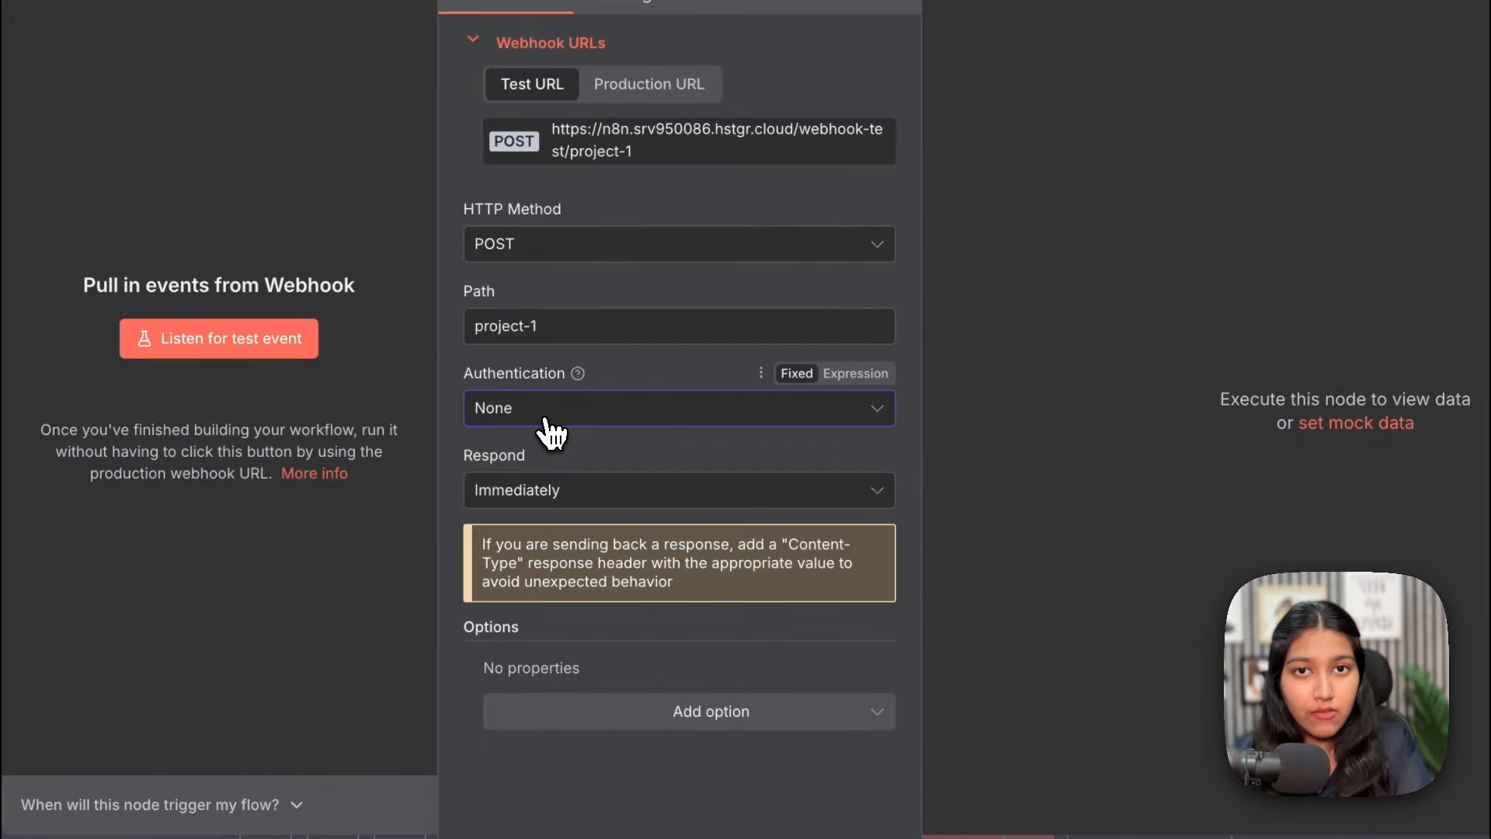
left_click(564, 495)
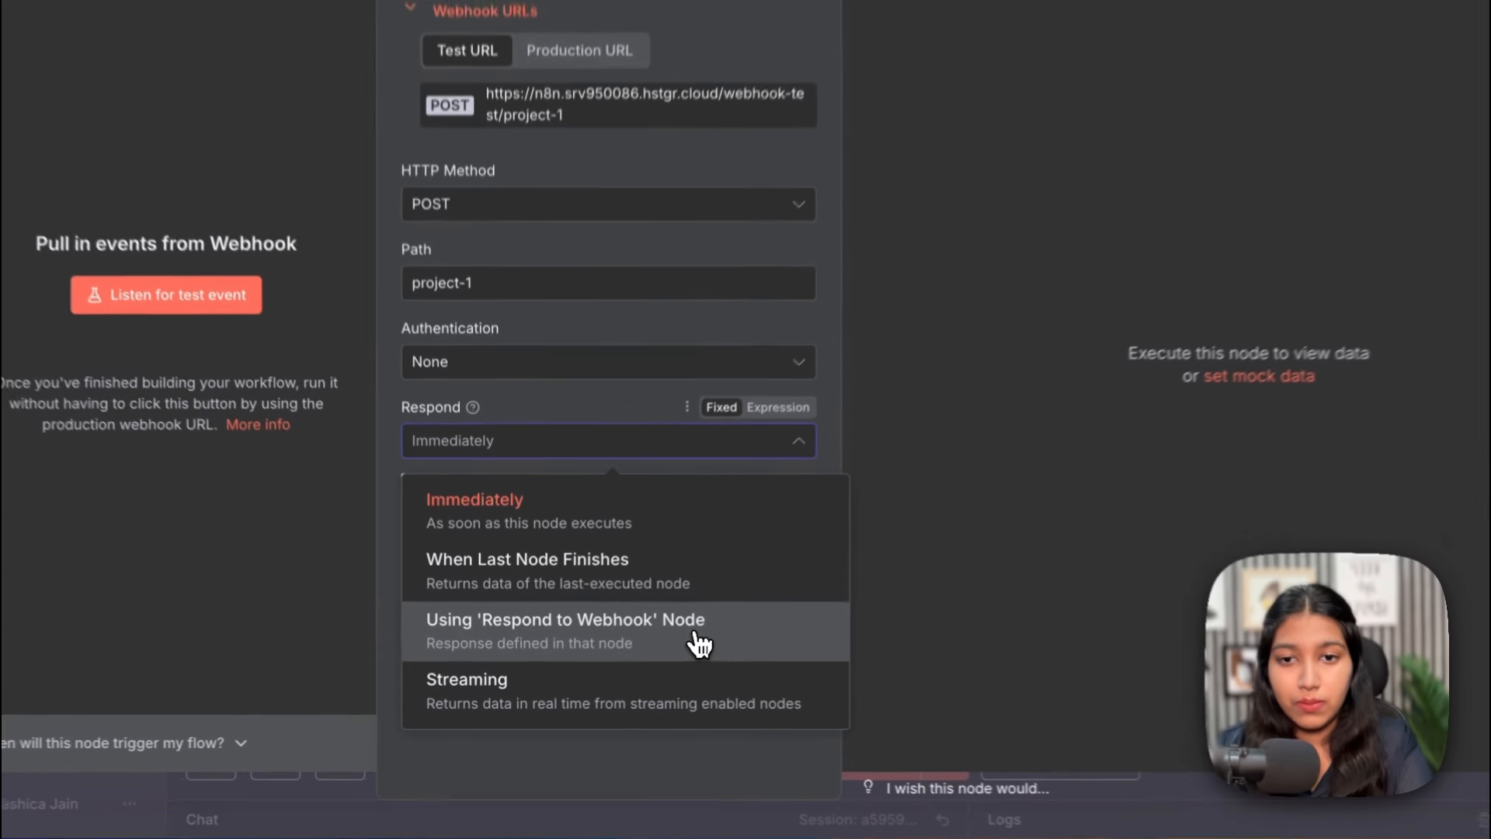
left_click(608, 659)
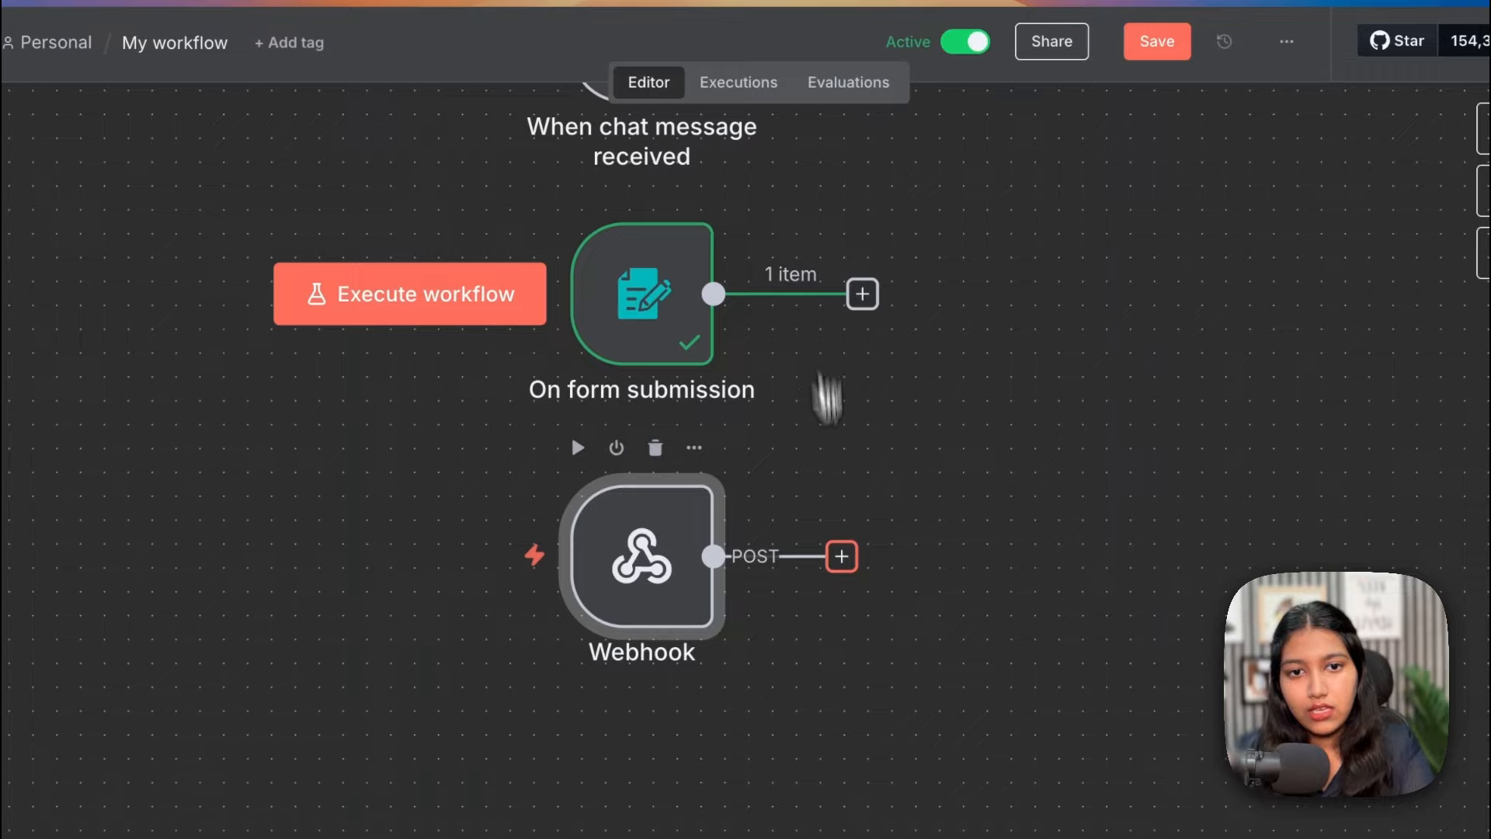
Add a Respond to Webhook node after the Webhook trigger and set Respond With to Text
left_click(842, 556)
type("w")
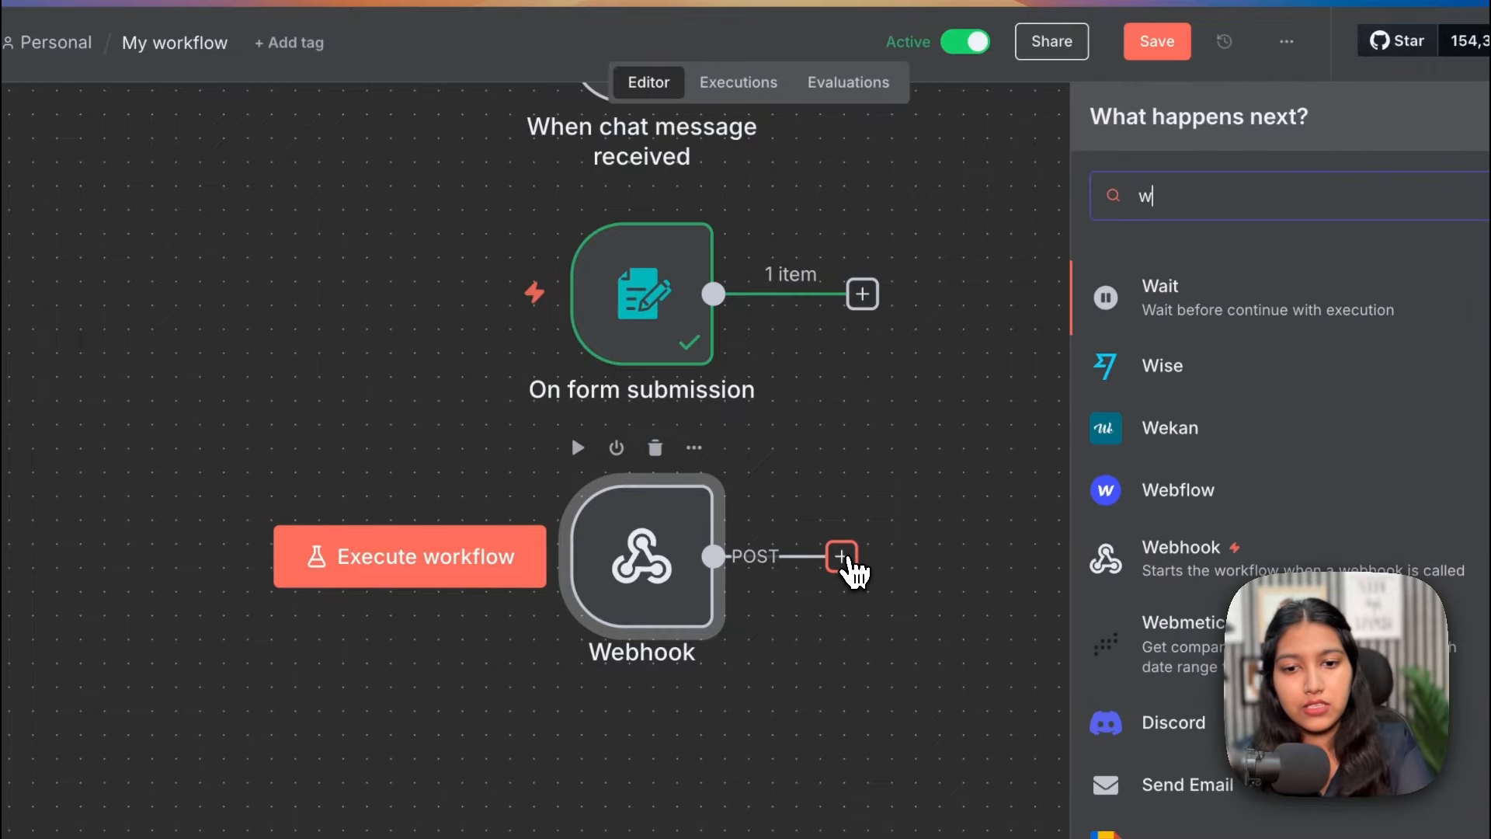
type("ebh")
left_click(1227, 382)
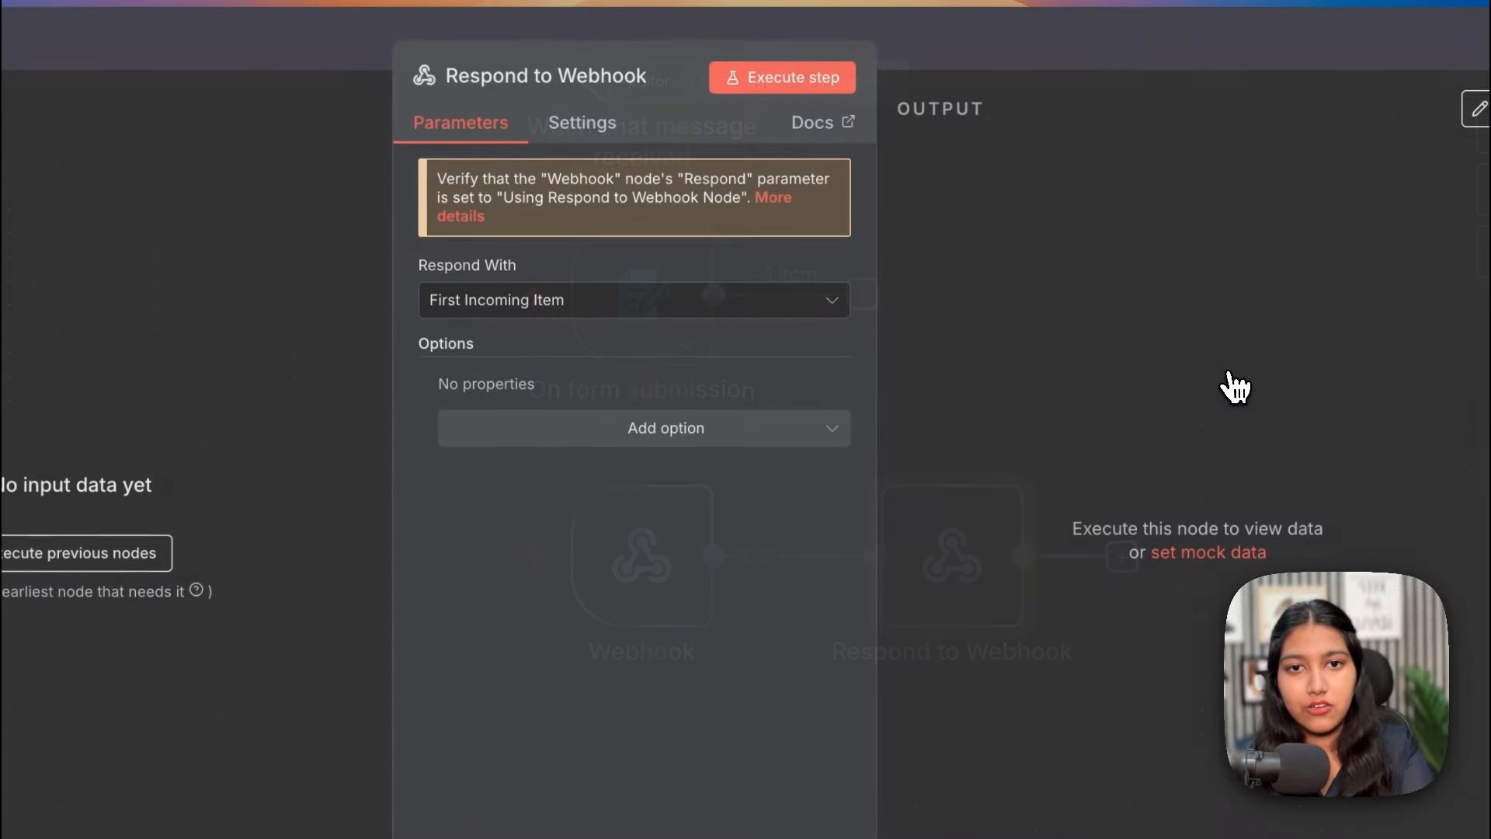
left_click(768, 304)
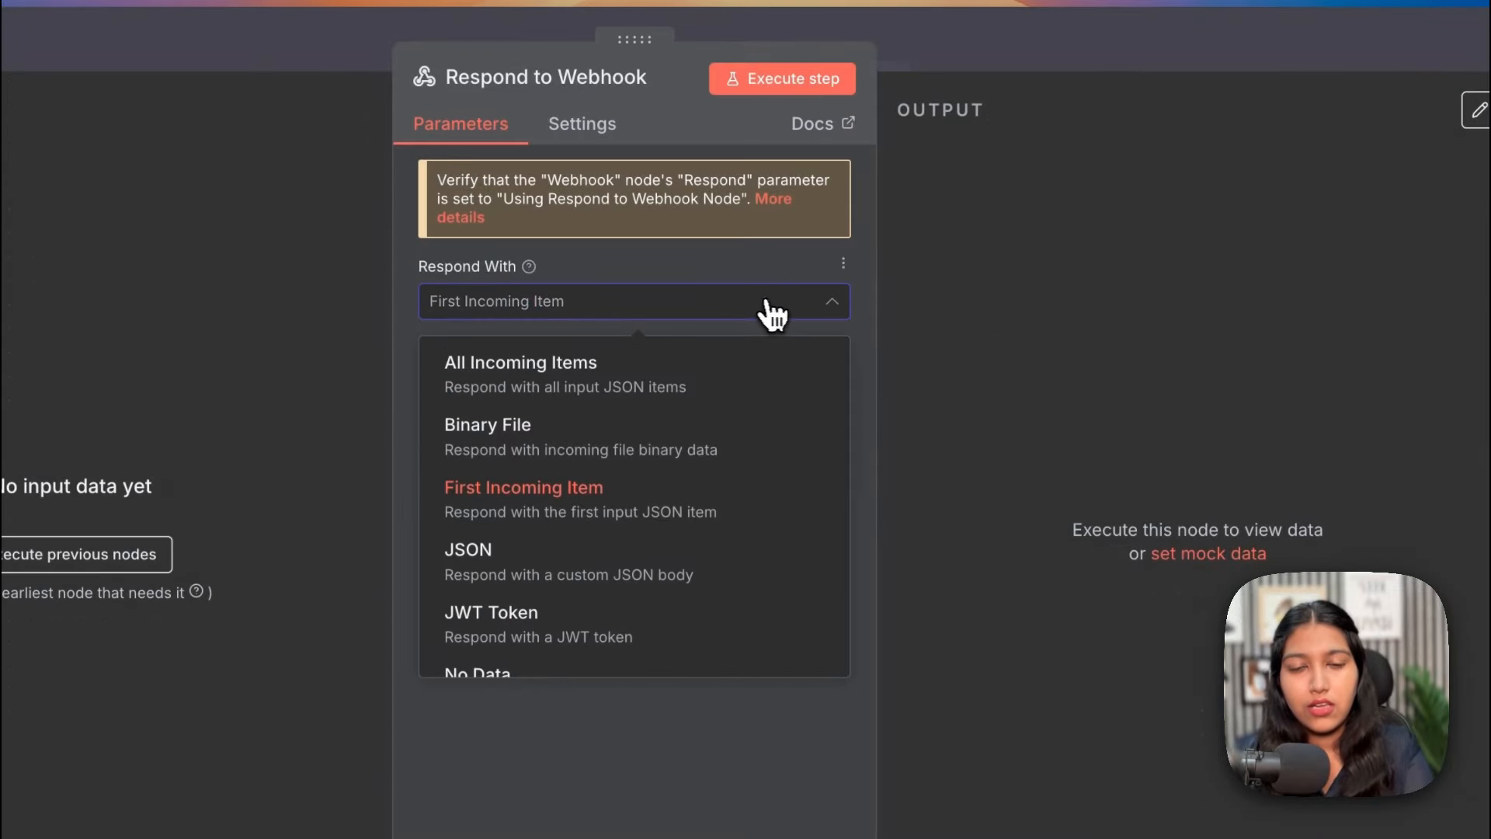
scroll(594, 613, "down", 2)
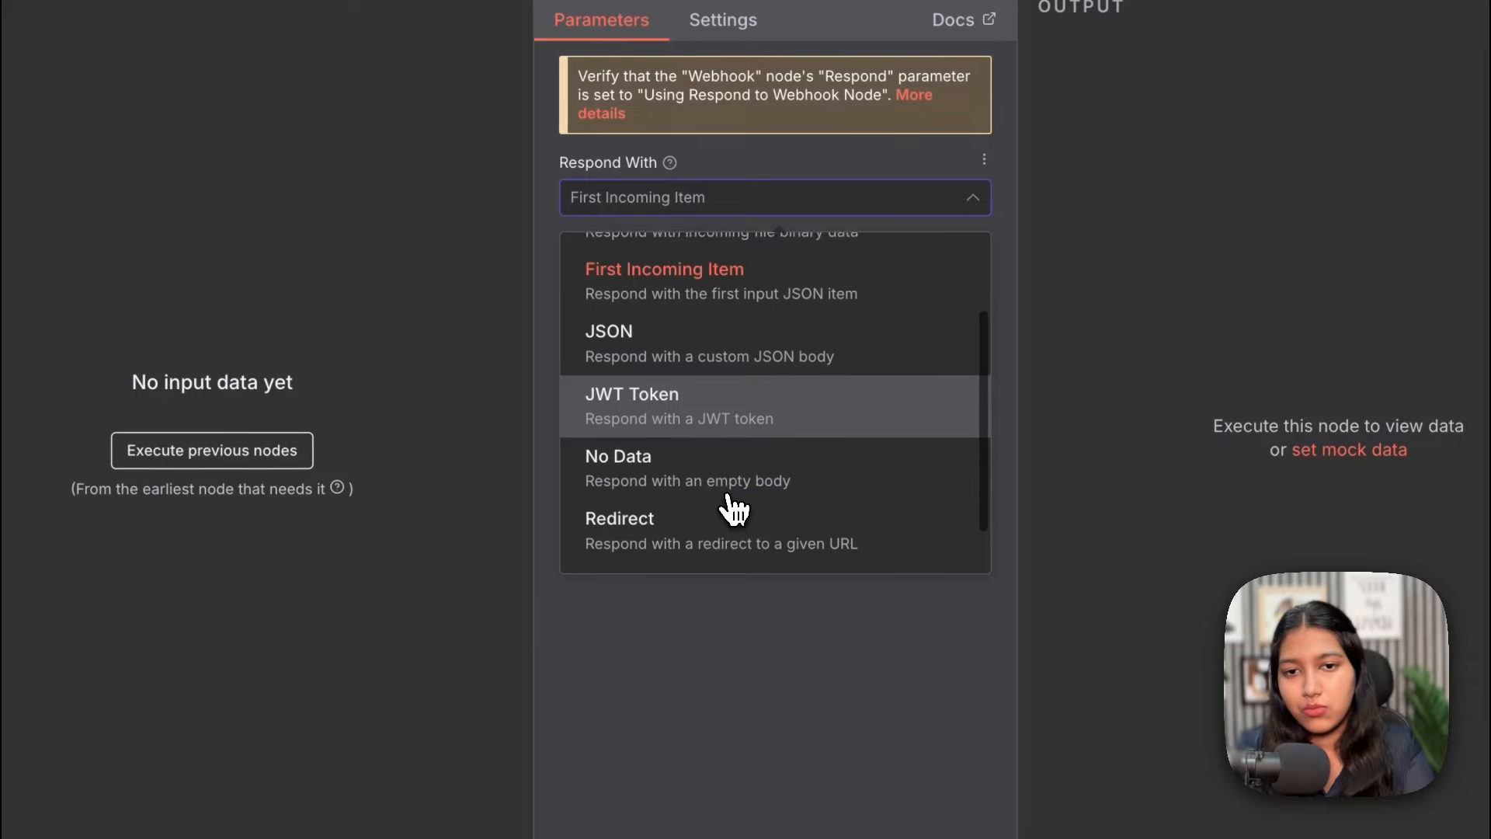
scroll(734, 506, "down", 2)
left_click(719, 533)
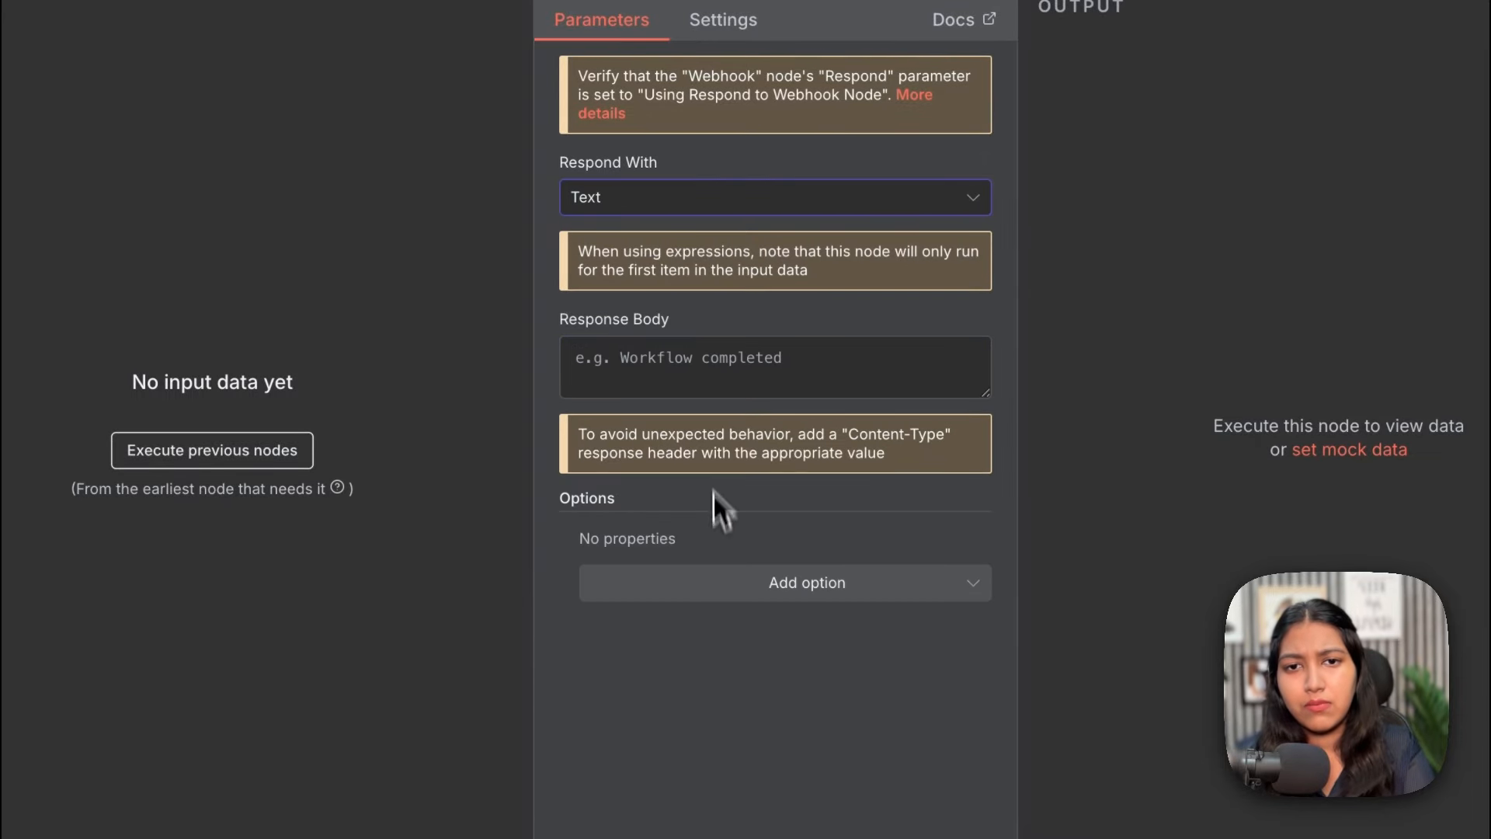
Enter the Response Body "Customer details fetched." with "Name:" on a second line, and select the Webhook trigger on the canvas
left_click(687, 358)
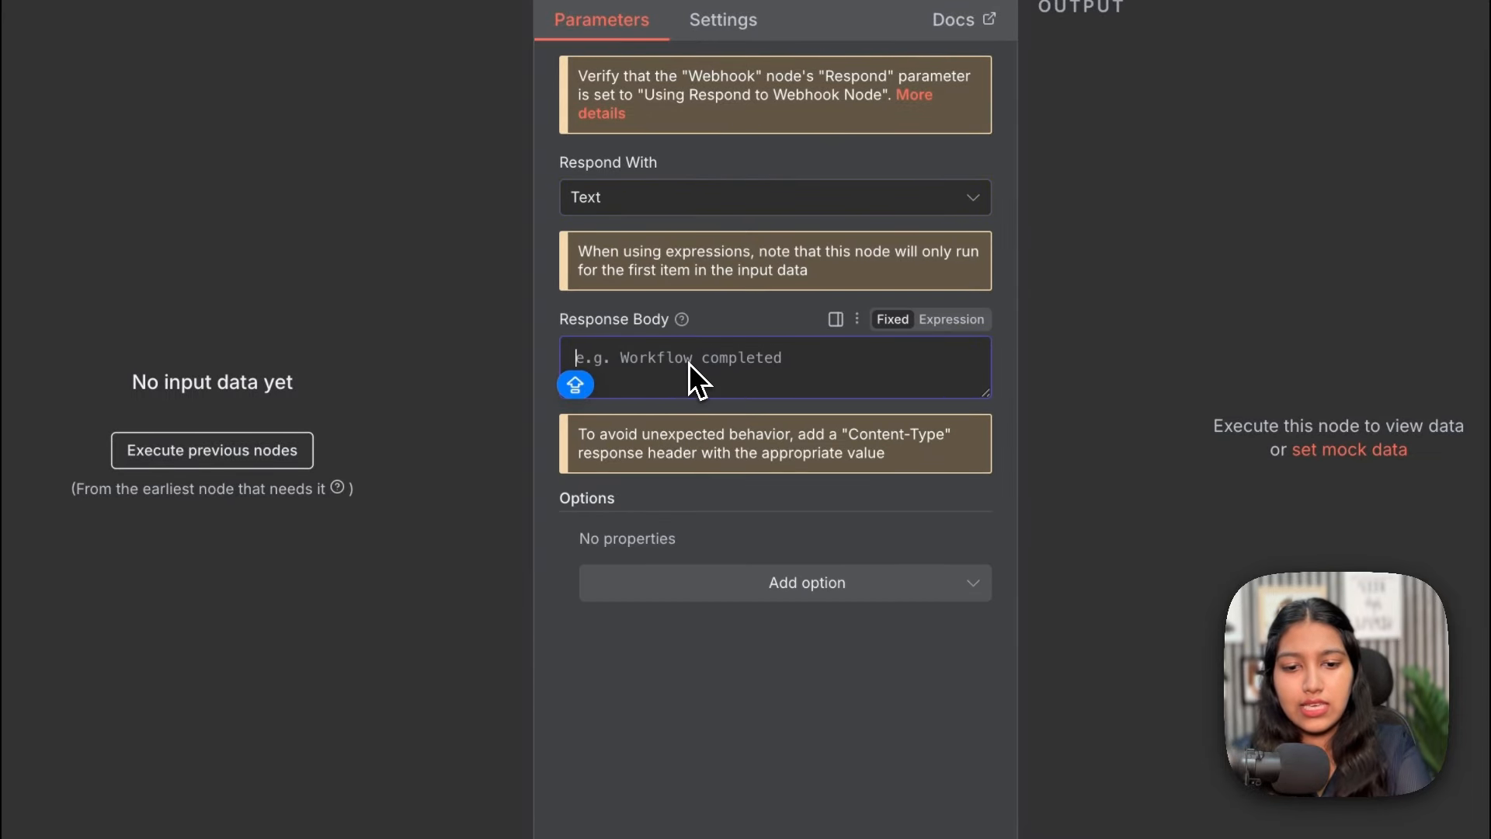
type("Customer d")
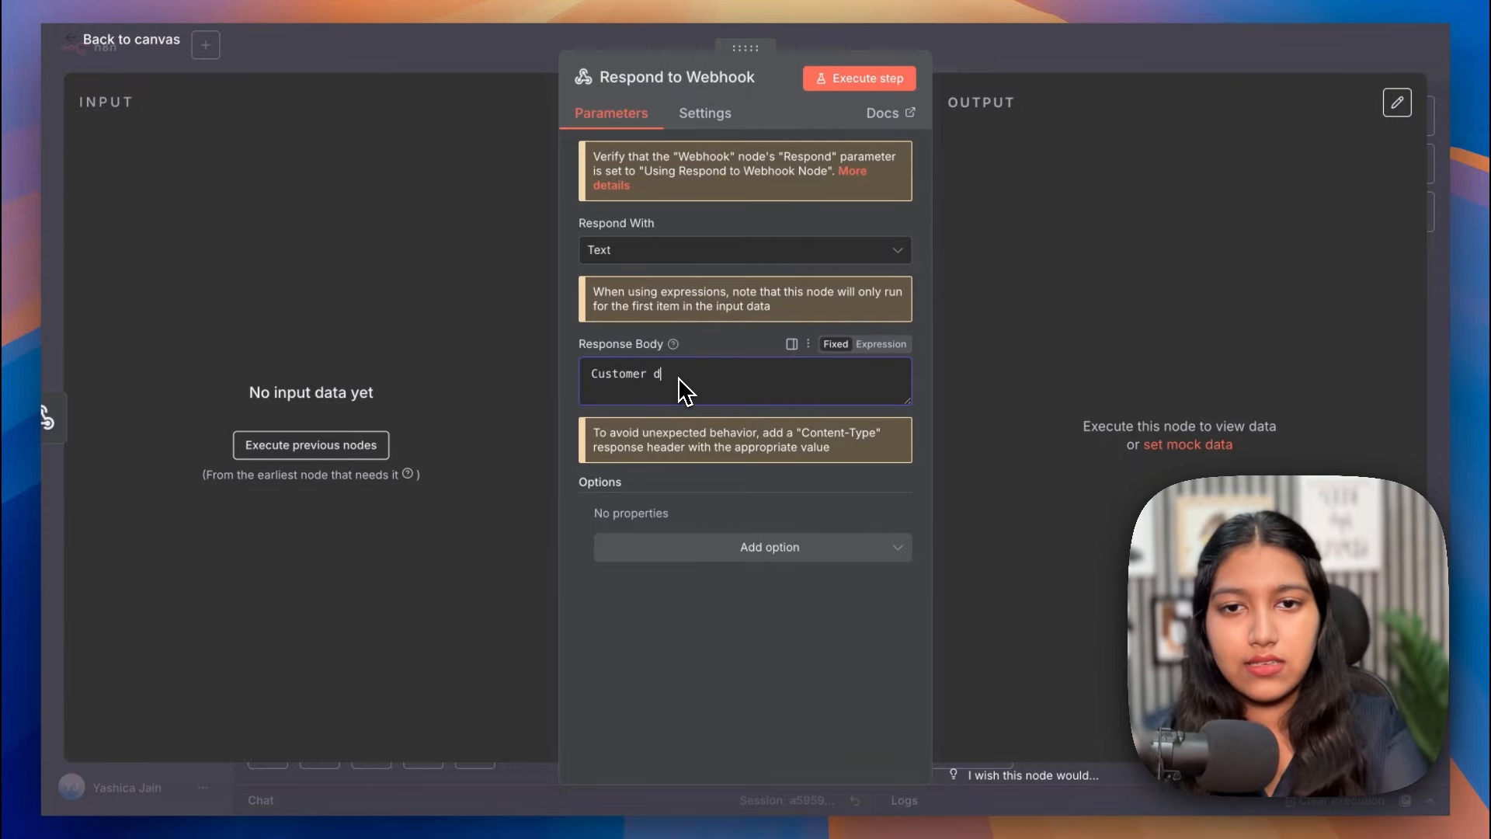
type("etails fetched.")
key("Return")
type("Na")
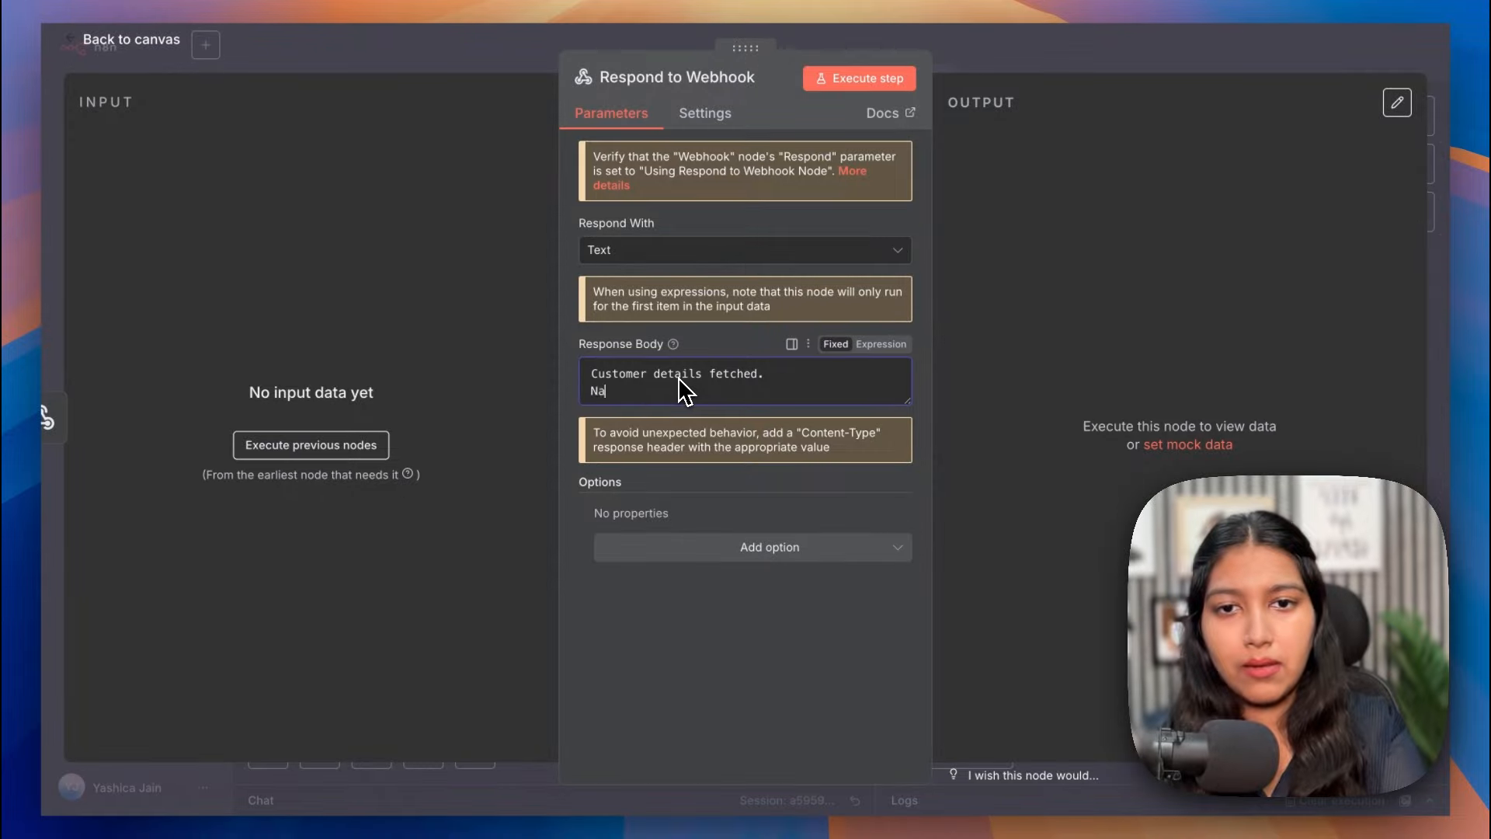
type("me:")
key("Return")
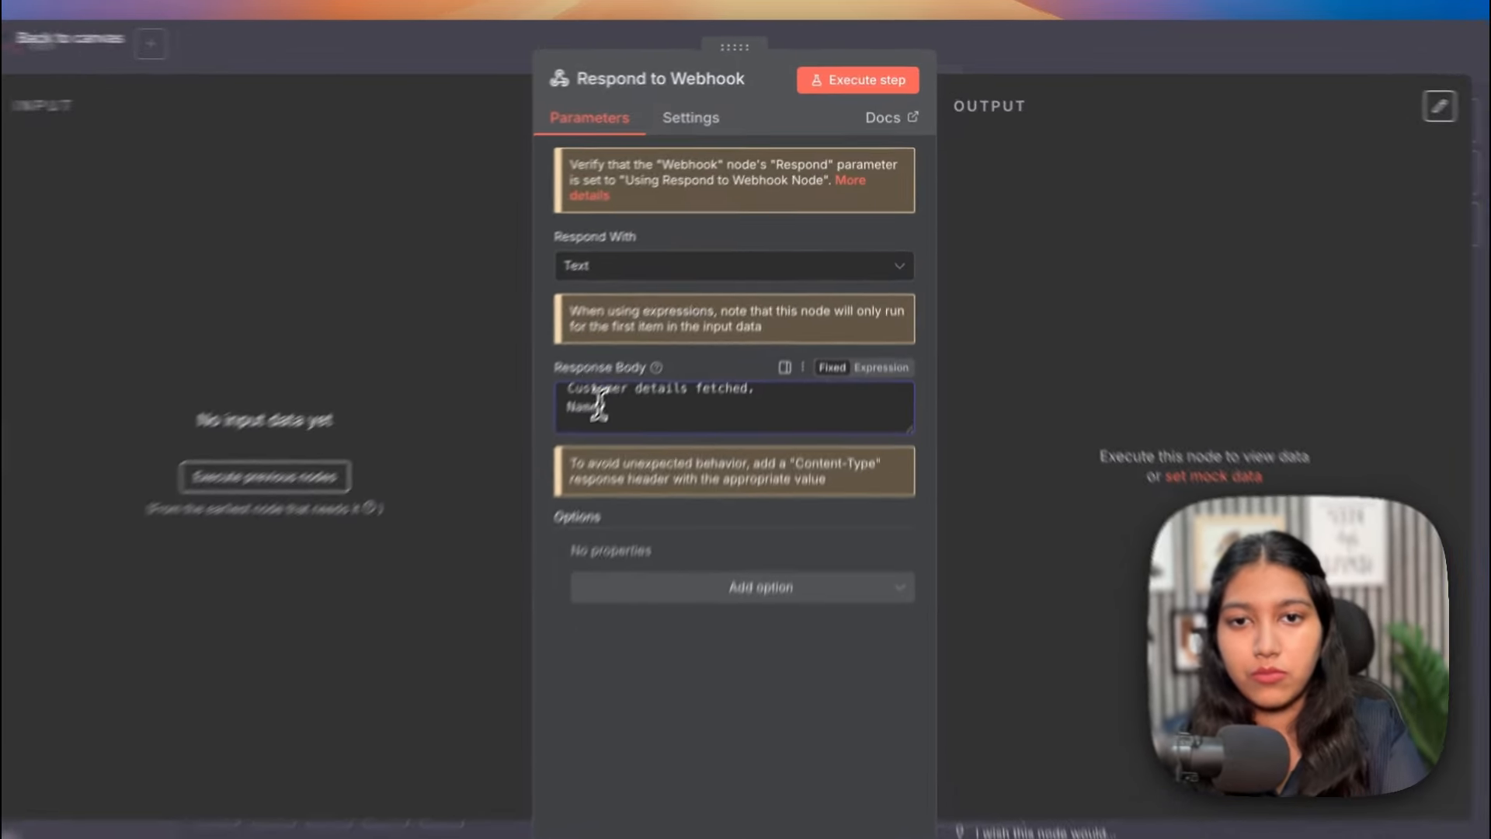
left_click(635, 382)
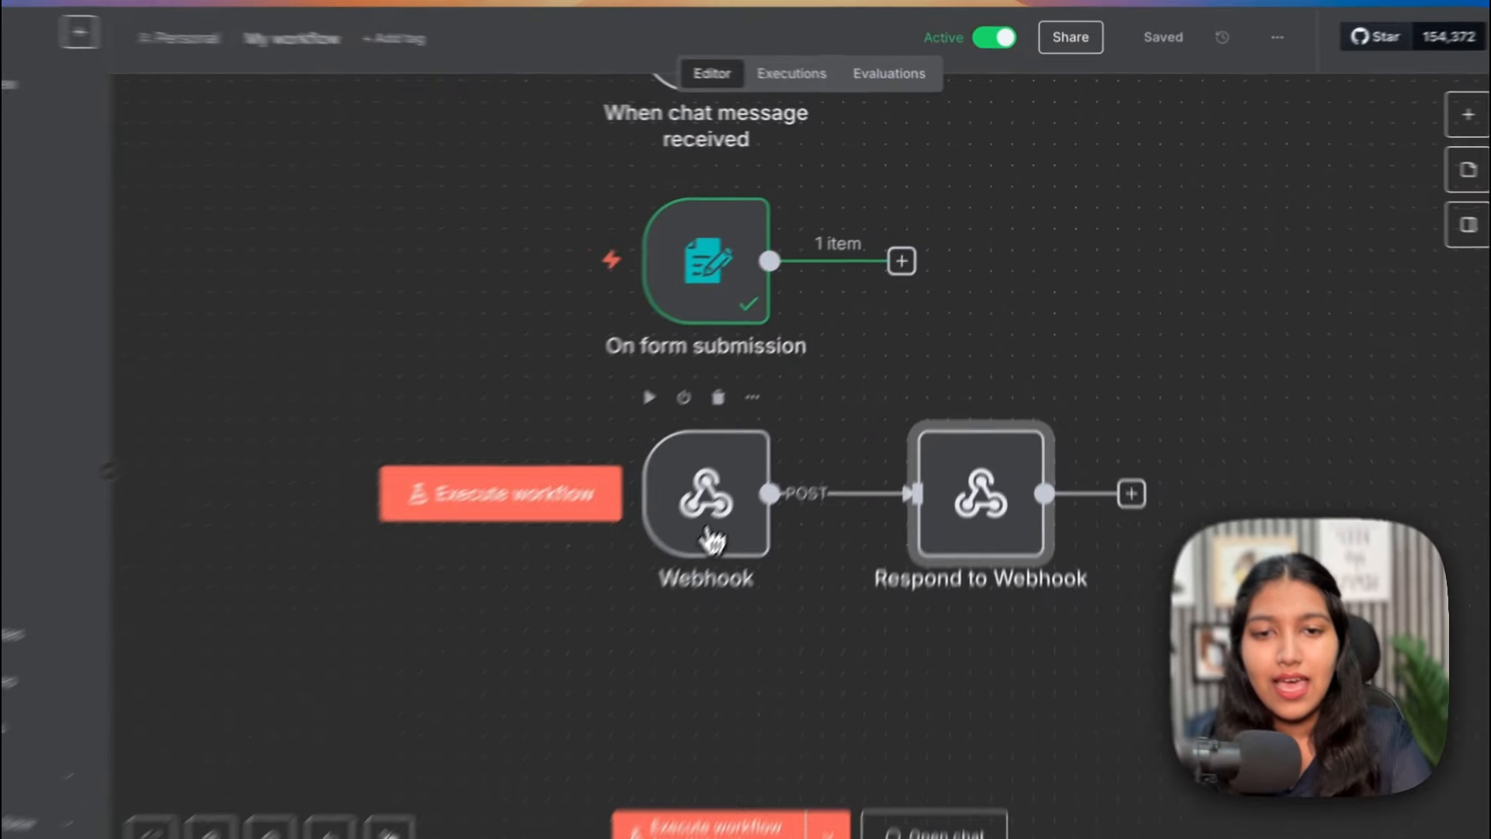
left_click(710, 536)
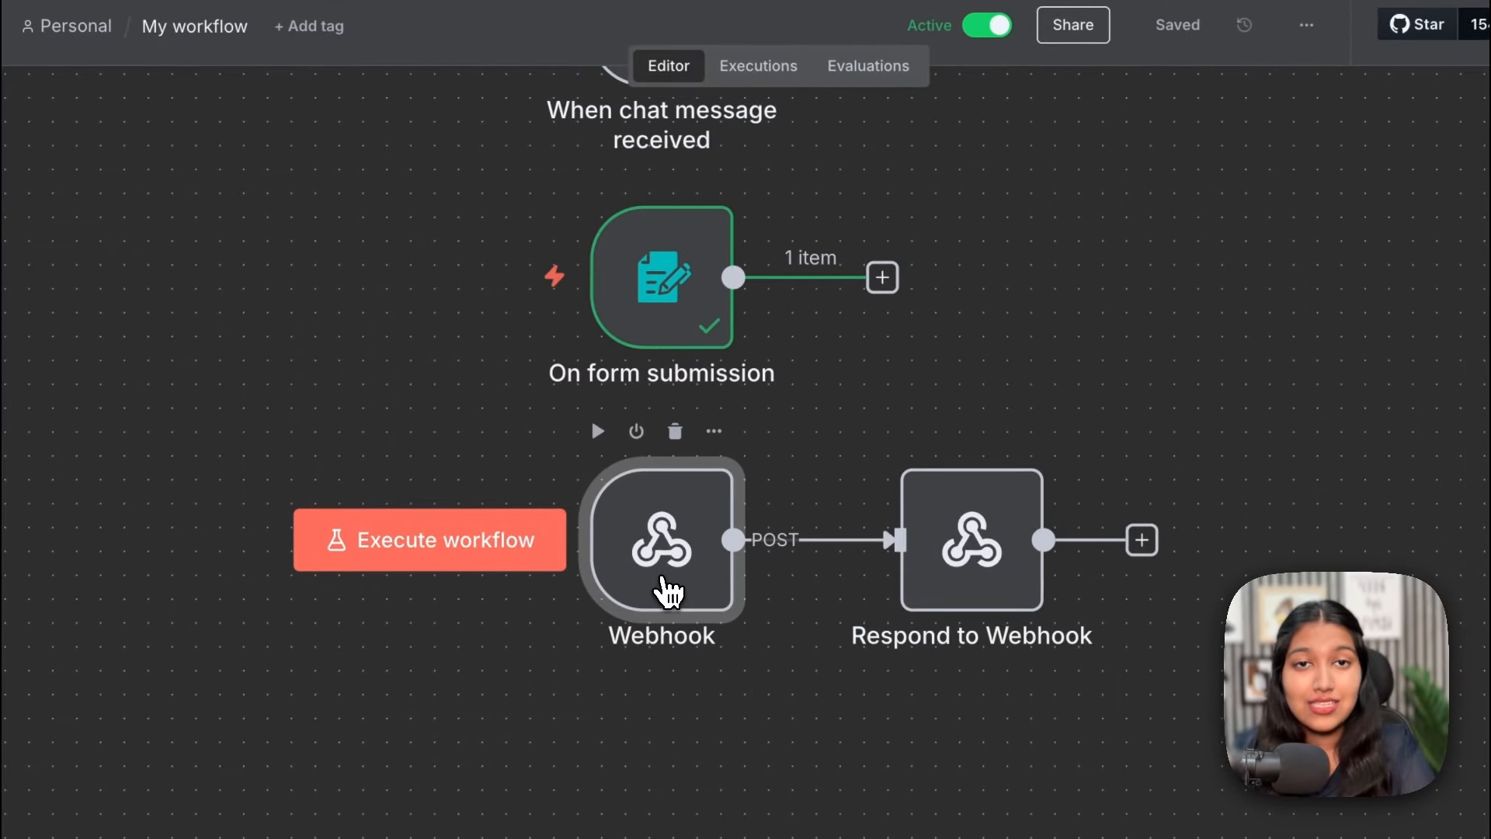
Add an n8n Form node with the Form Ending action after the On form submission trigger, and space it farther from the trigger
scroll(806, 268, "up", 3)
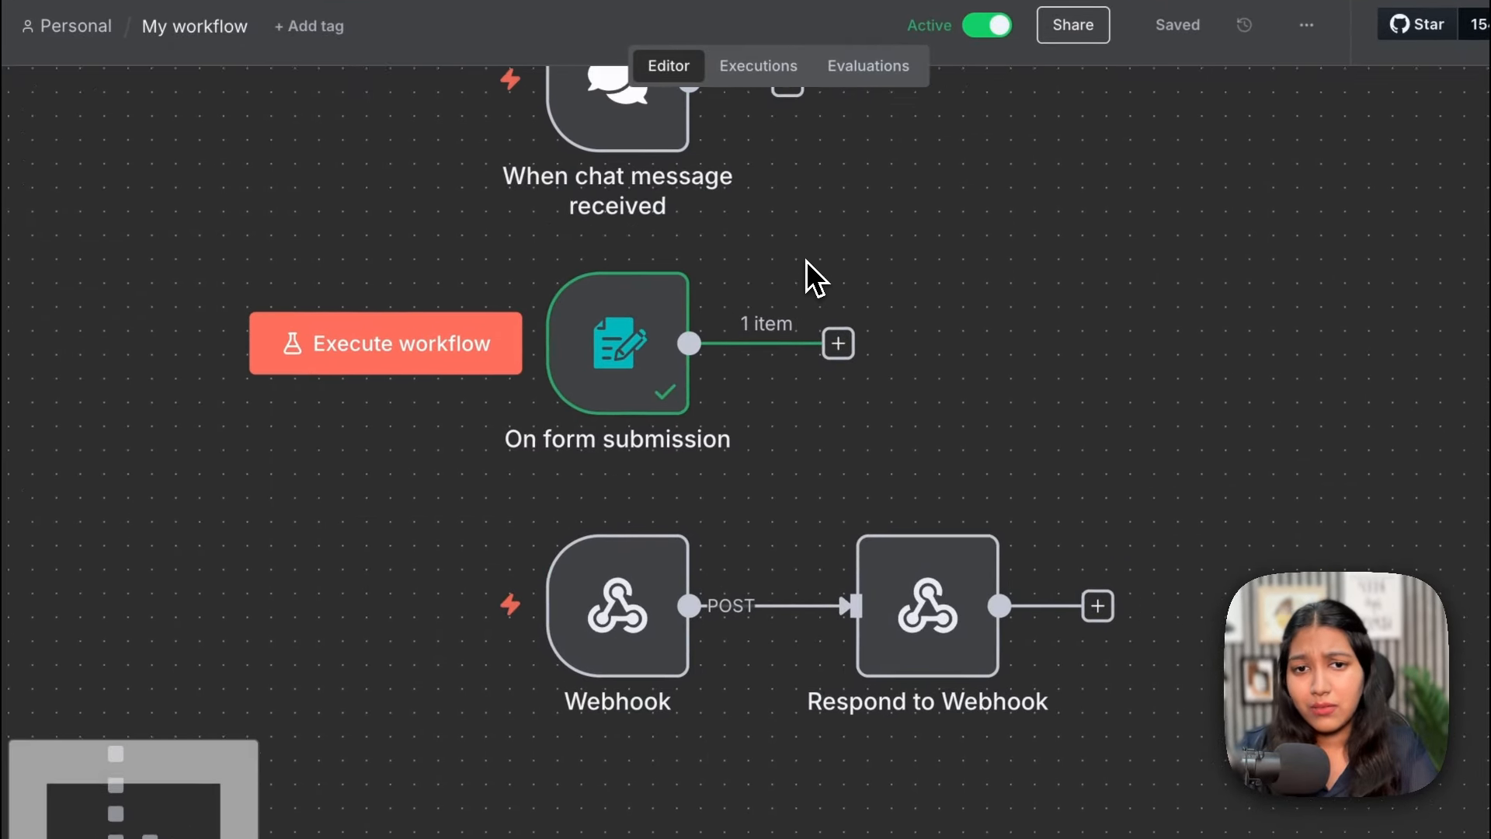
left_click(819, 384)
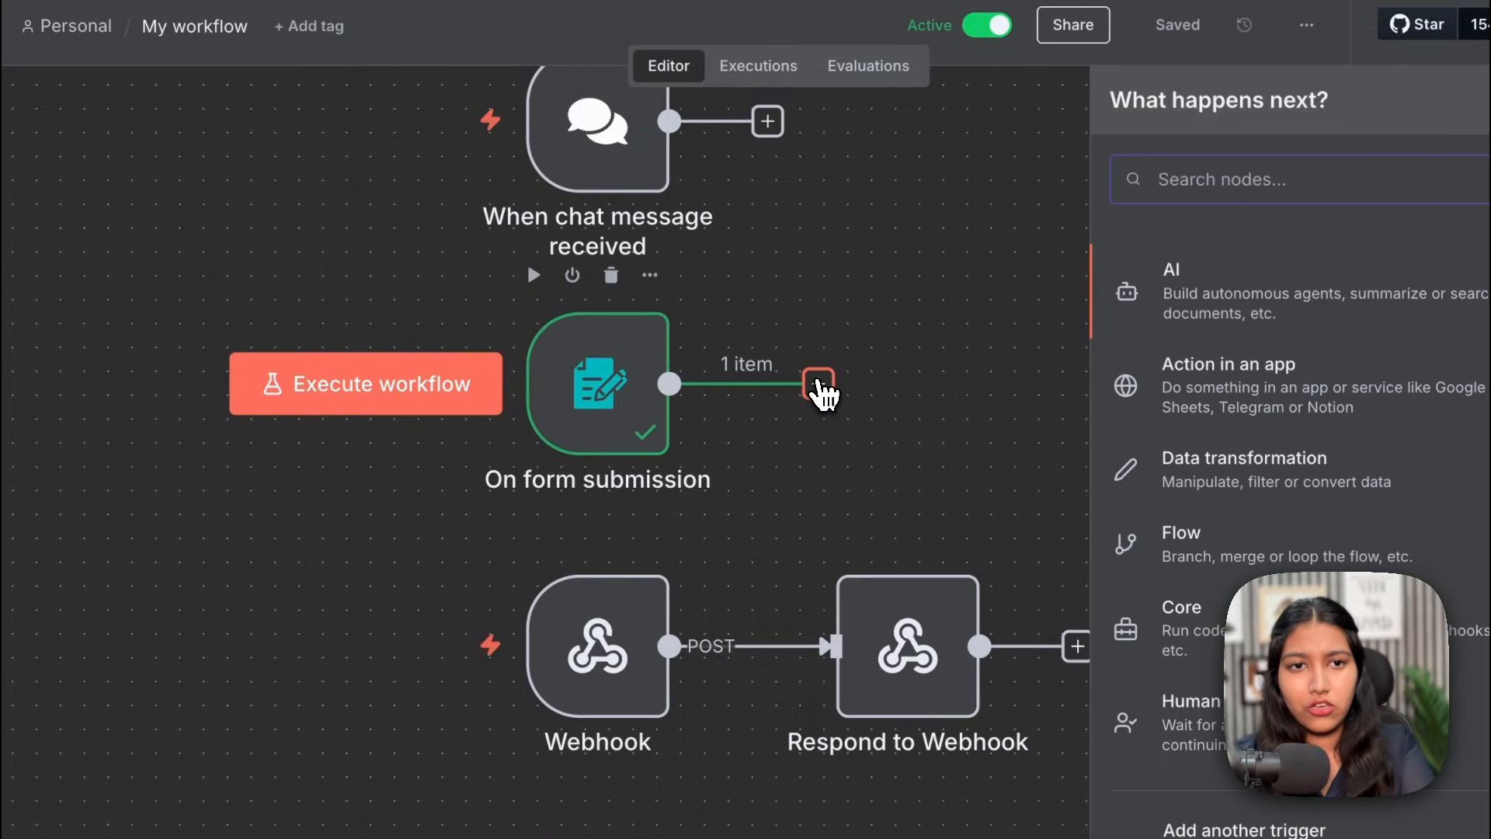
type("form")
left_click(1204, 314)
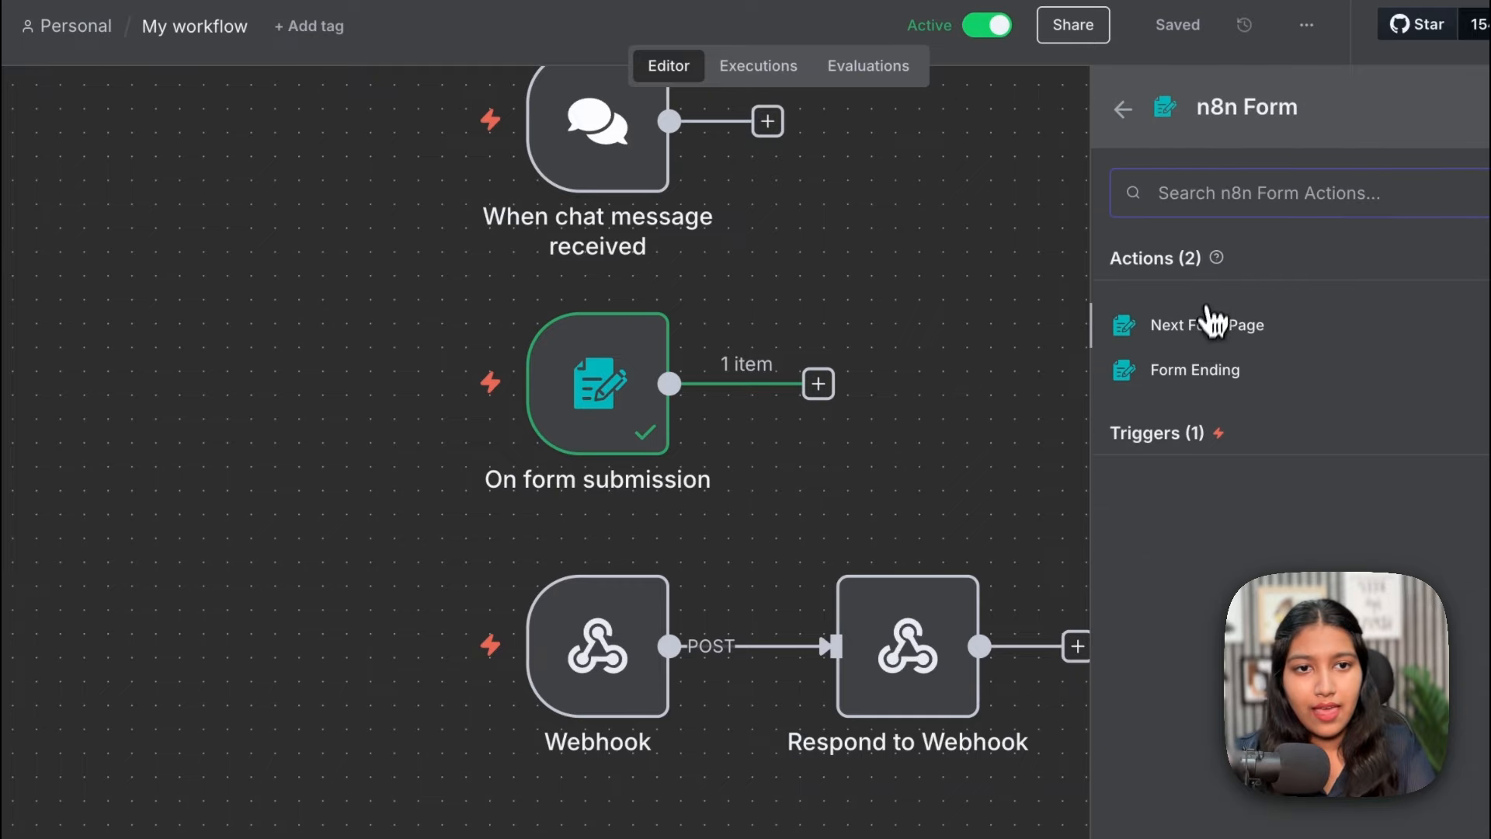
left_click(1200, 377)
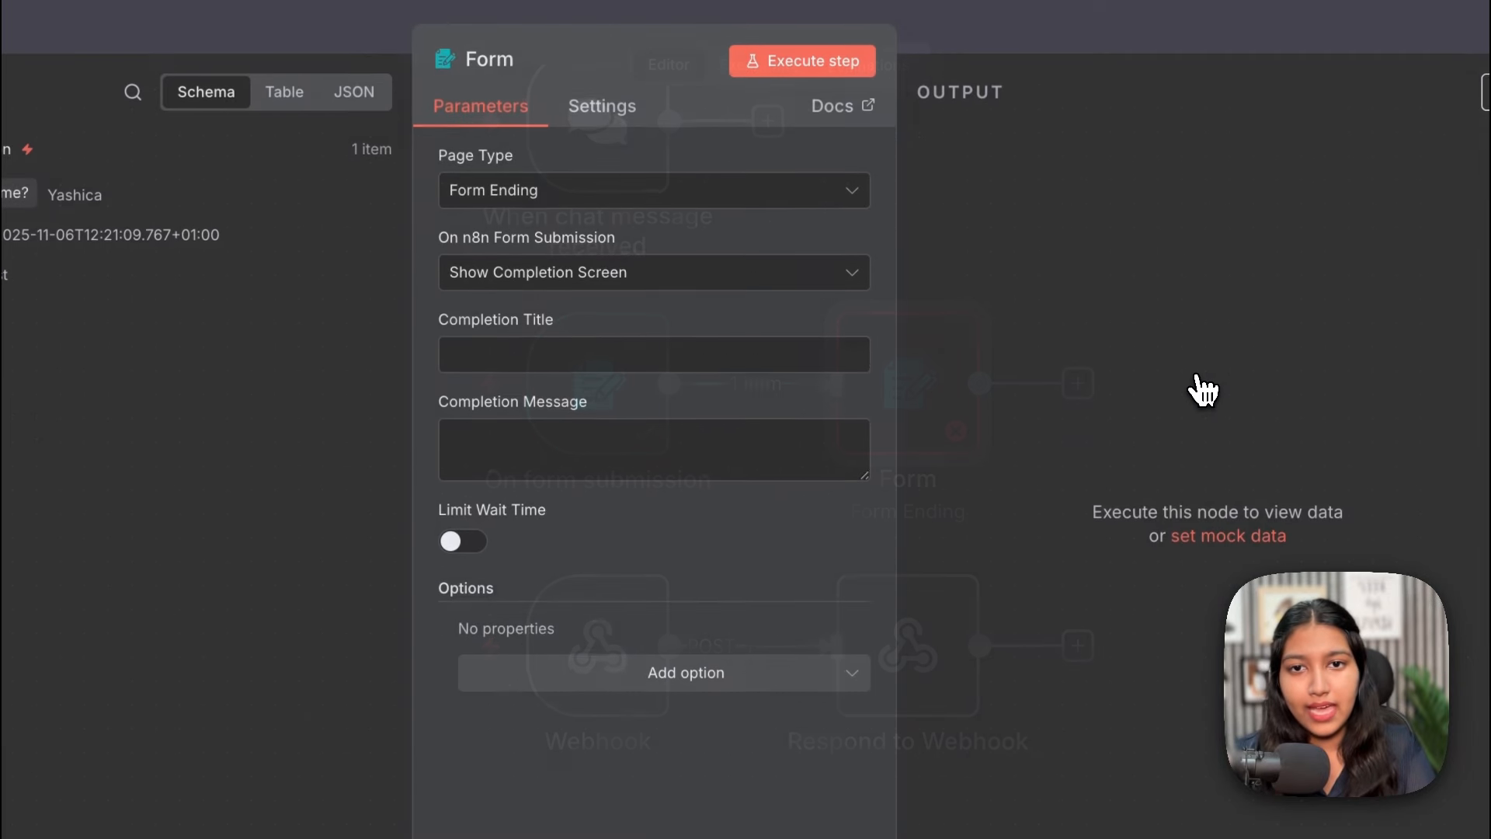
left_click(543, 348)
left_click(955, 41)
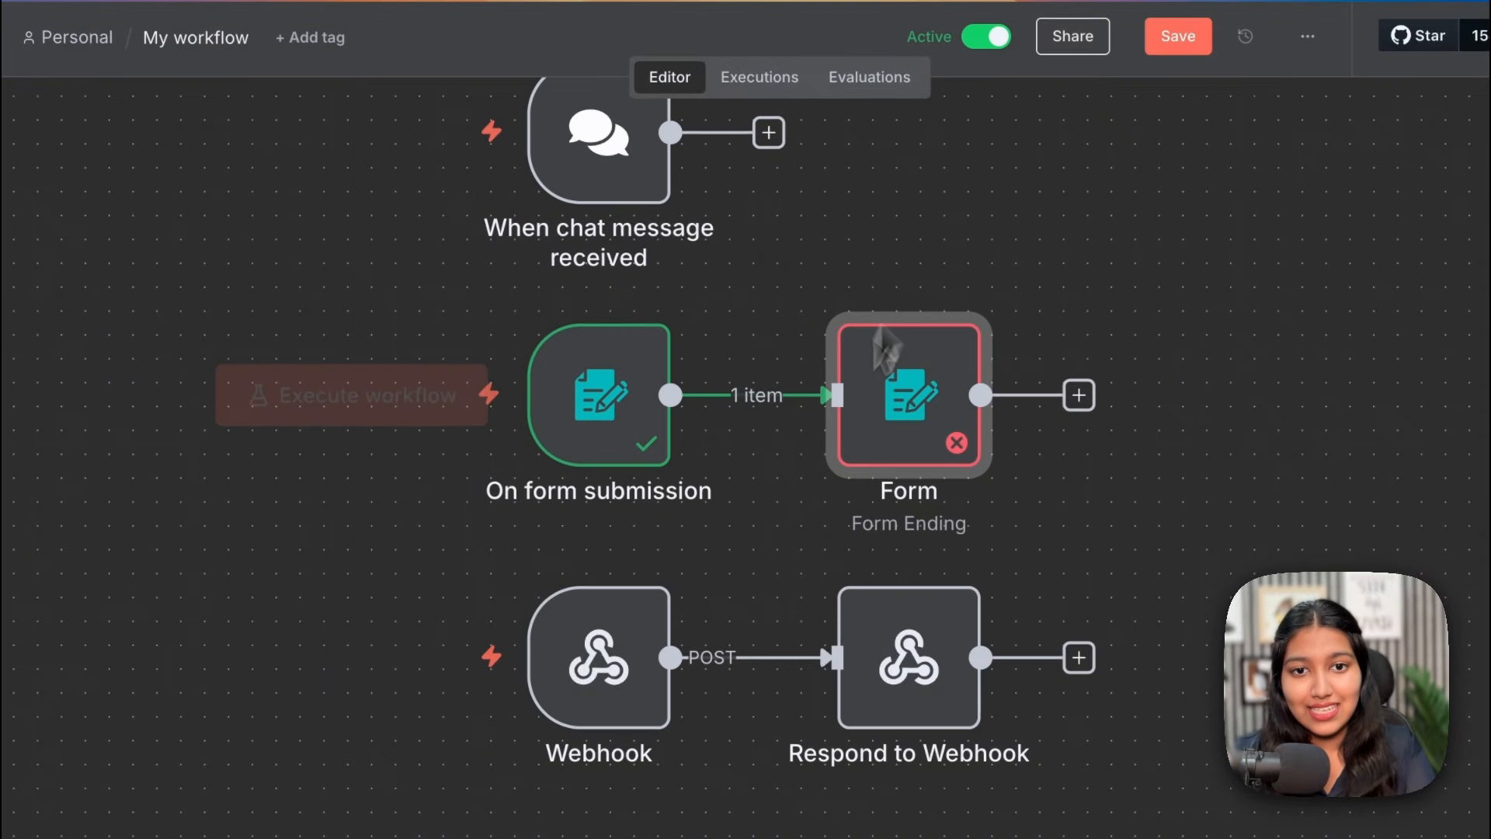
left_click_drag(846, 426, 1205, 419)
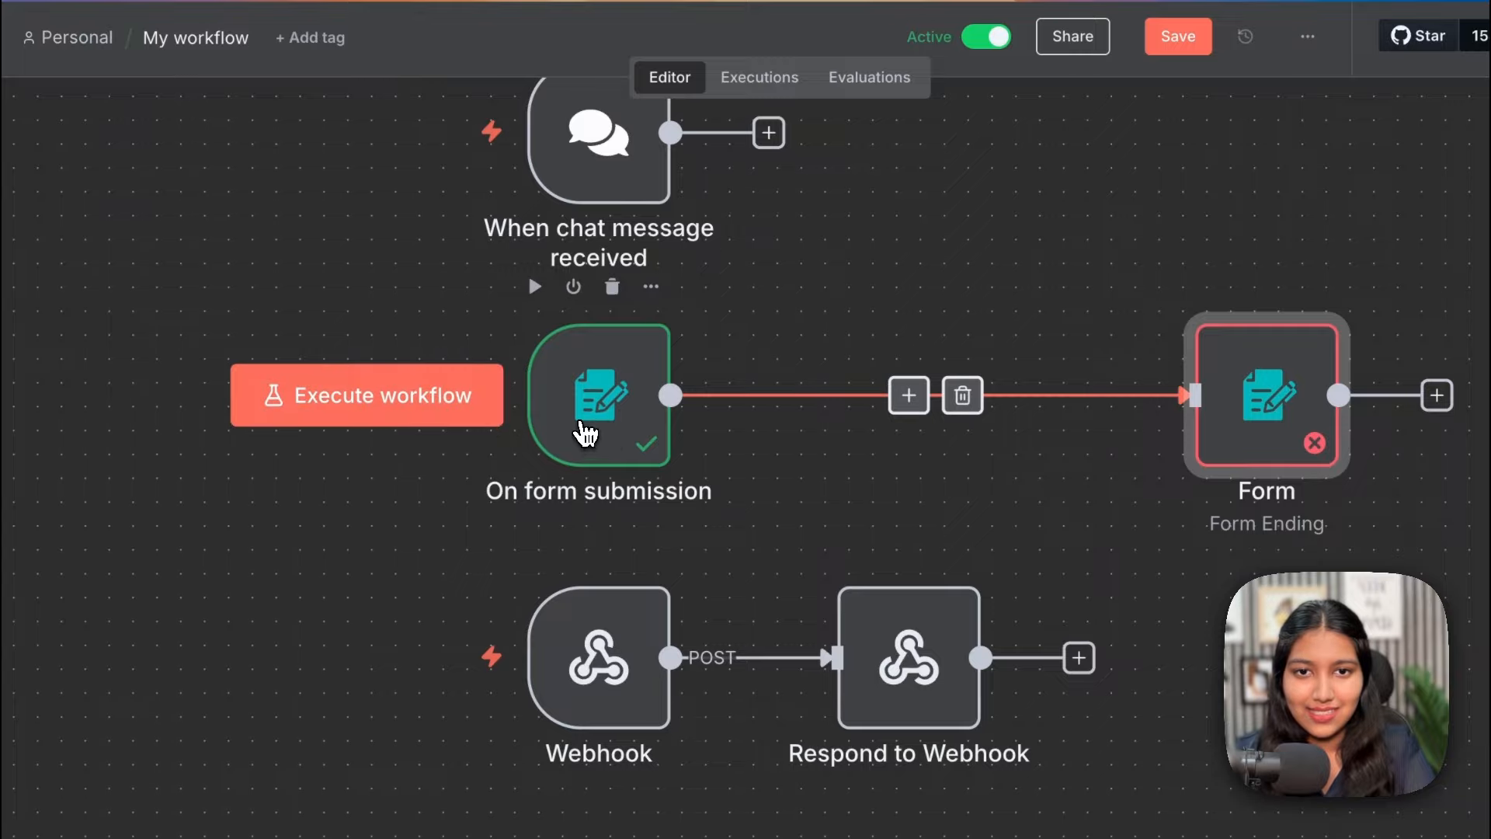
Enter "Generated post:" as the Form Ending node's Completion Message and return to the canvas
left_click(660, 394)
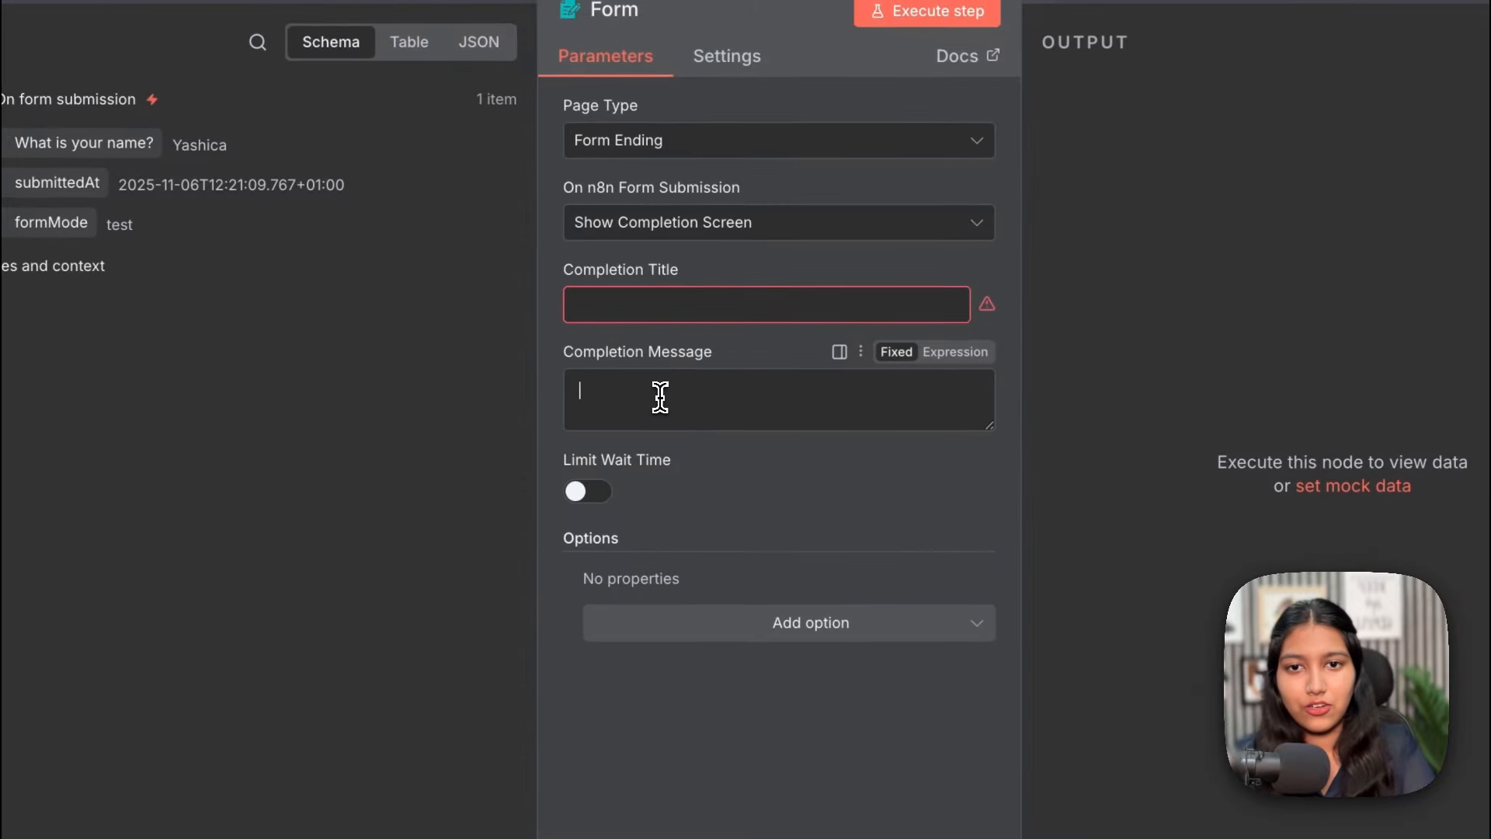
key("Caps_Lock")
type("Generr")
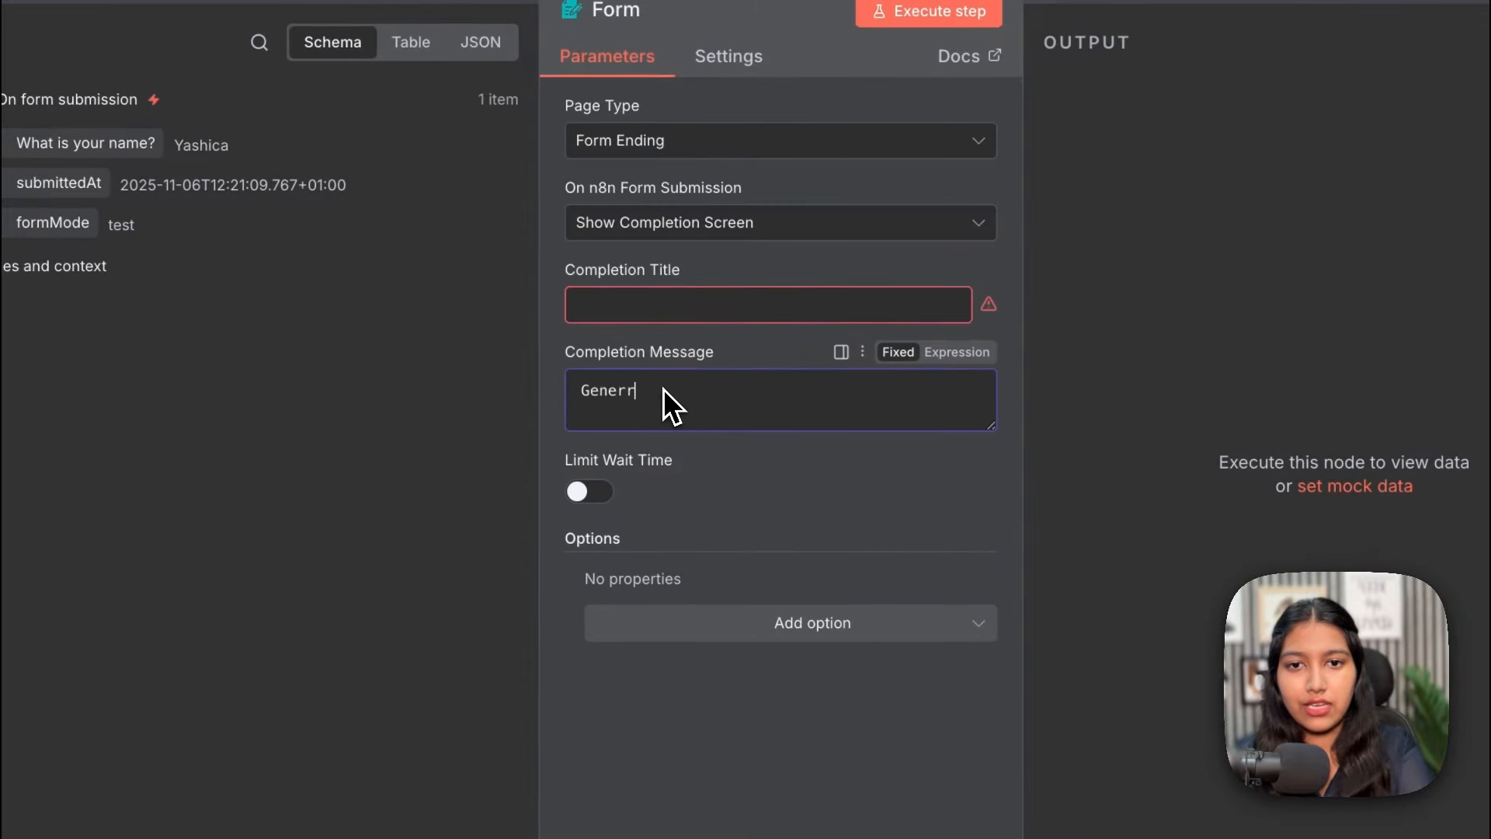
key("BackSpace")
type("ated post:")
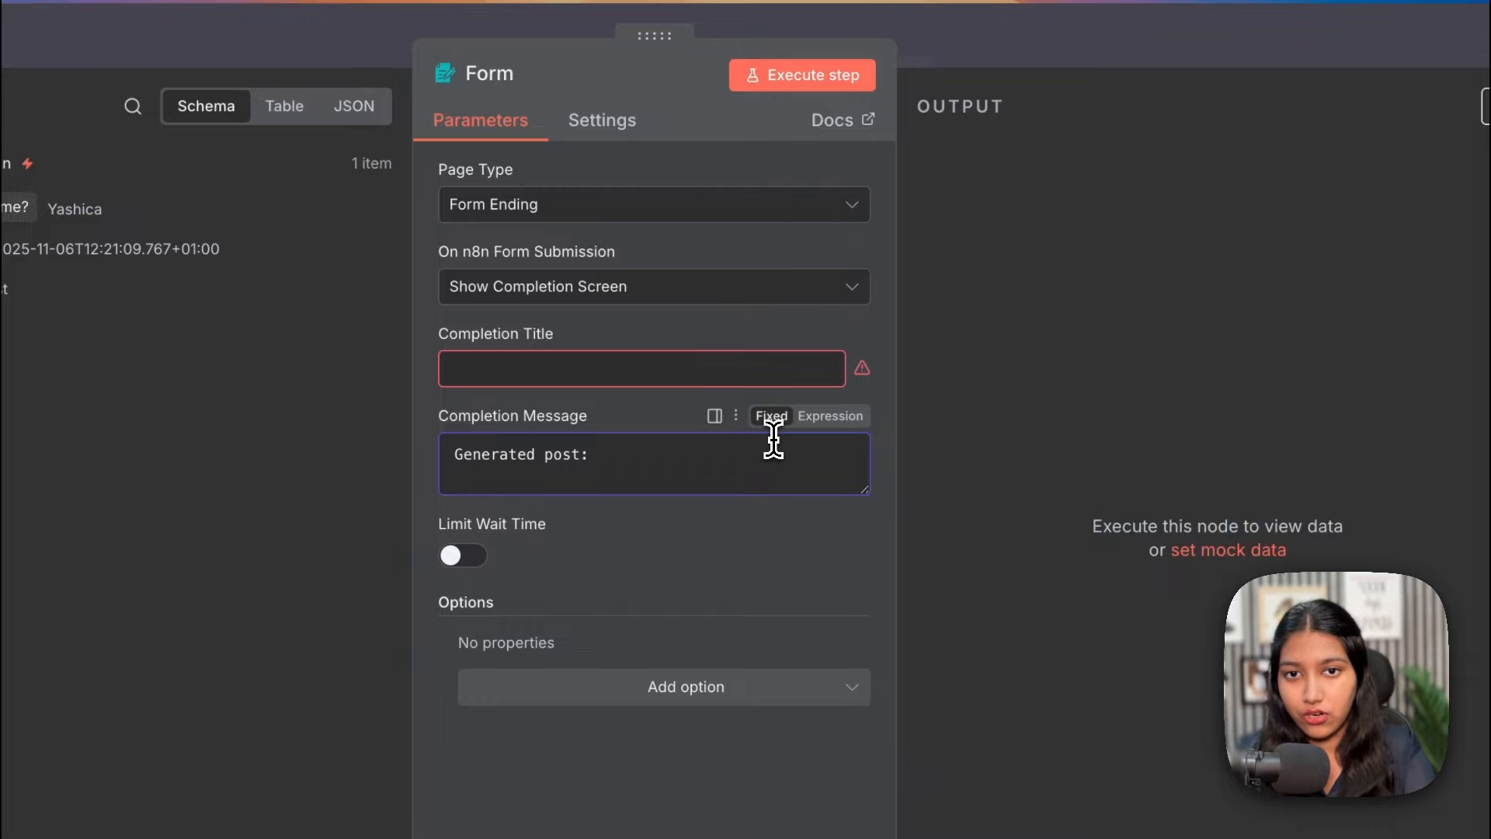
key("Escape")
left_click(621, 398)
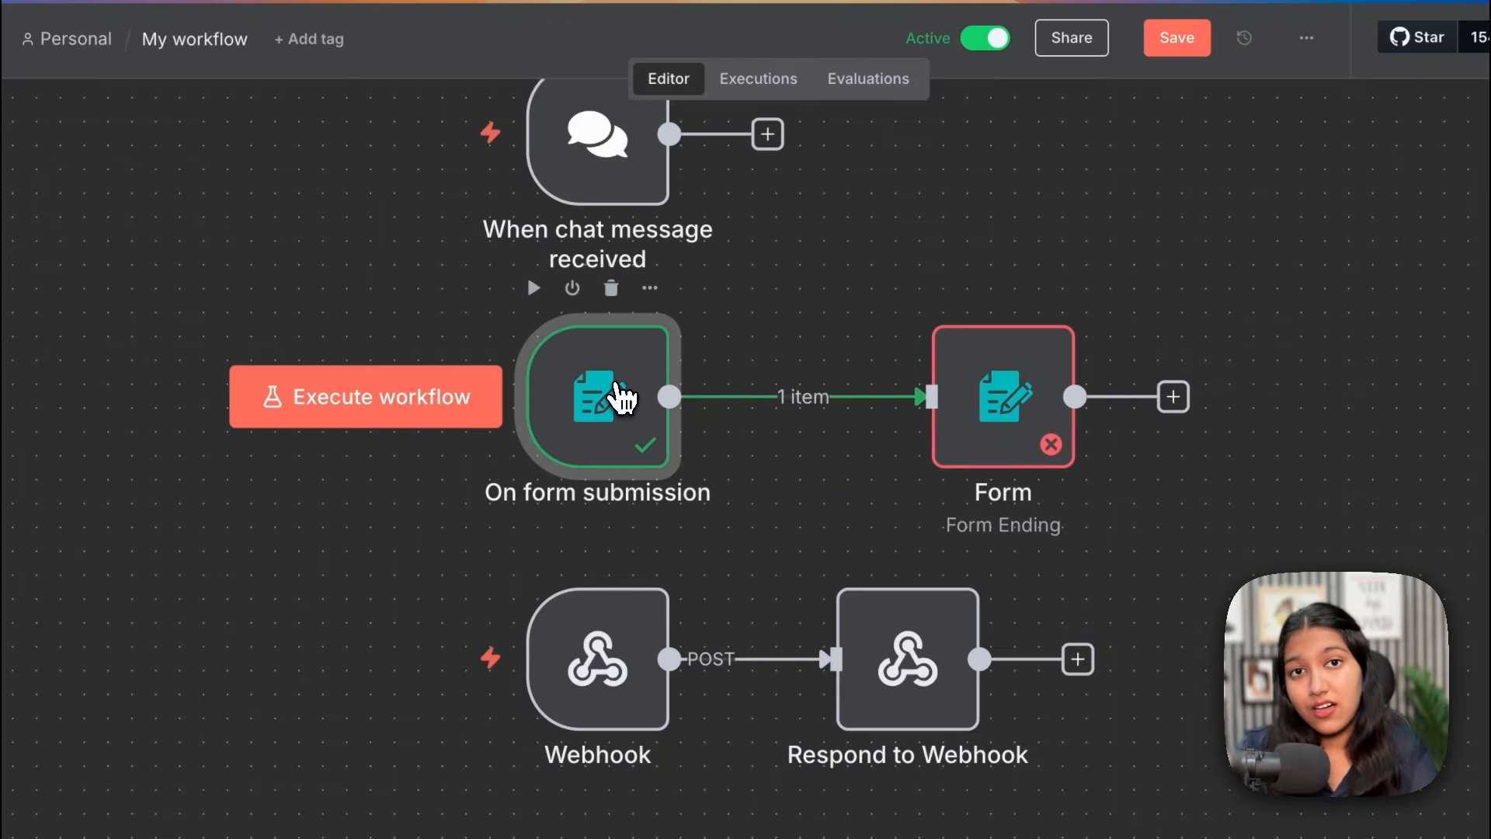
left_click(982, 385)
left_click(936, 685)
left_click(629, 696)
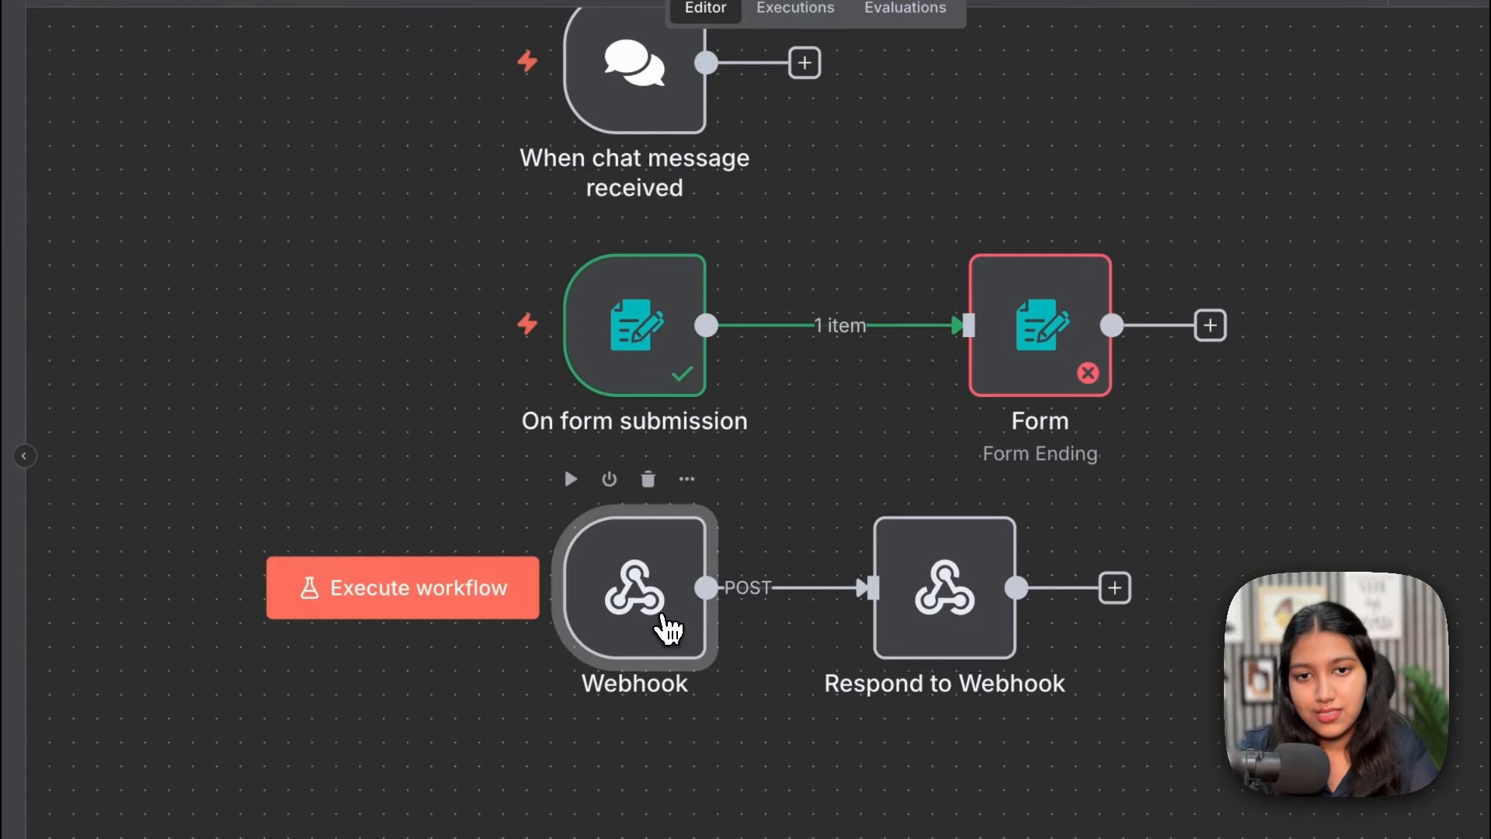
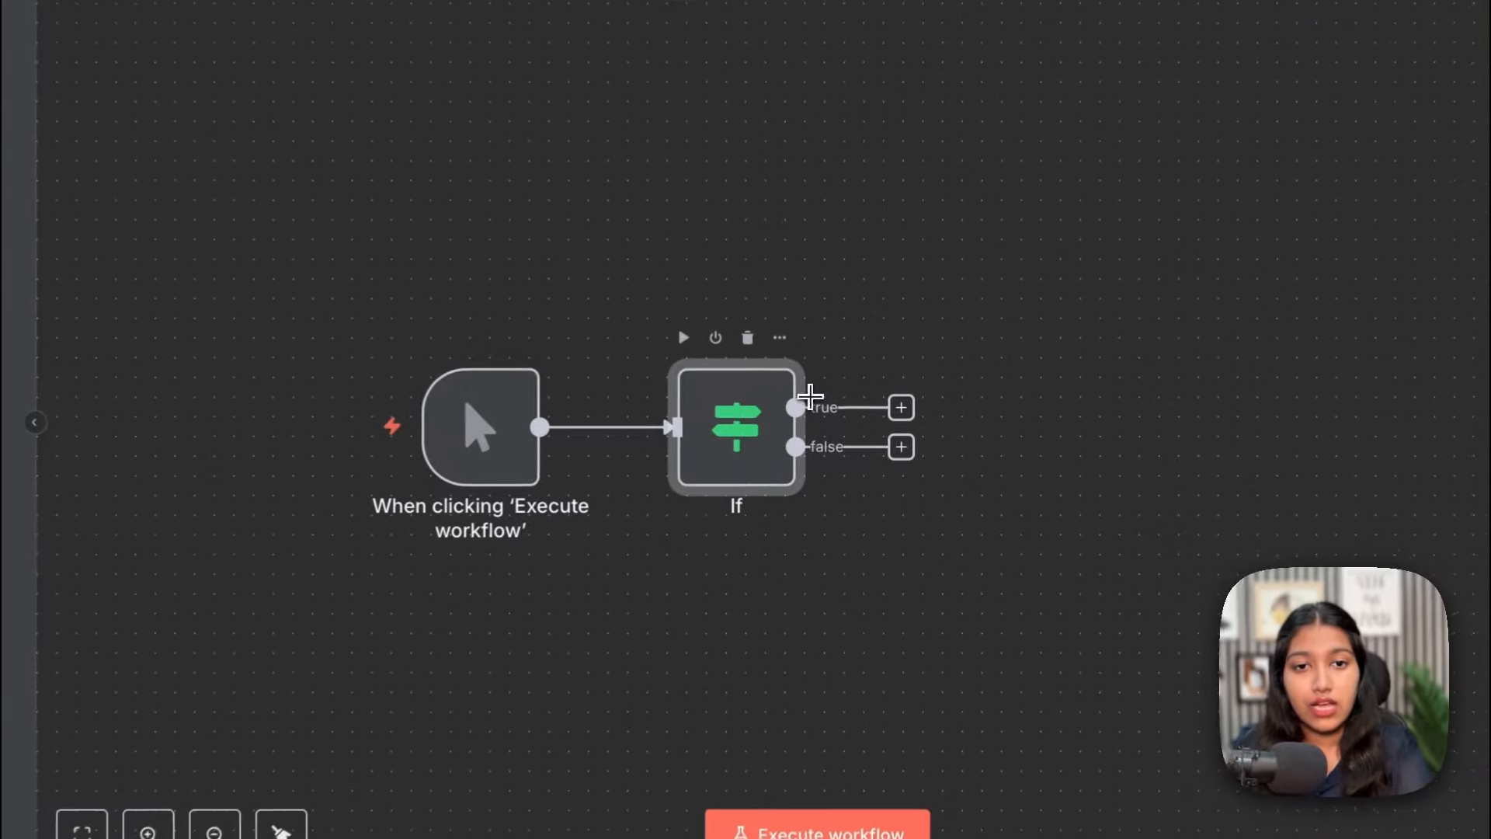
Examine the If node's true and false outputs and the two value fields of its condition
left_click_drag(854, 411, 864, 428)
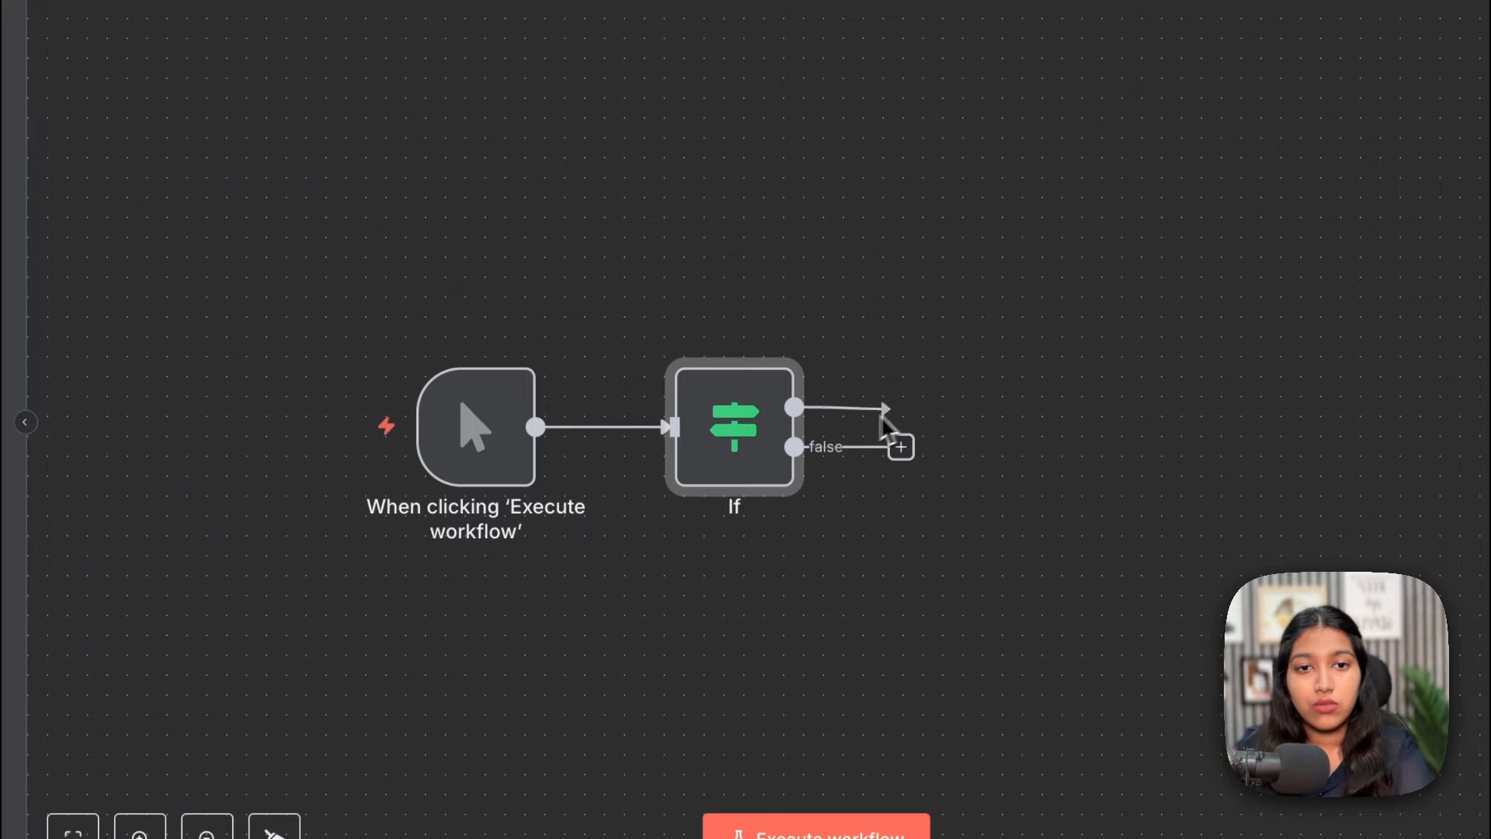
left_click_drag(977, 205, 1132, 193)
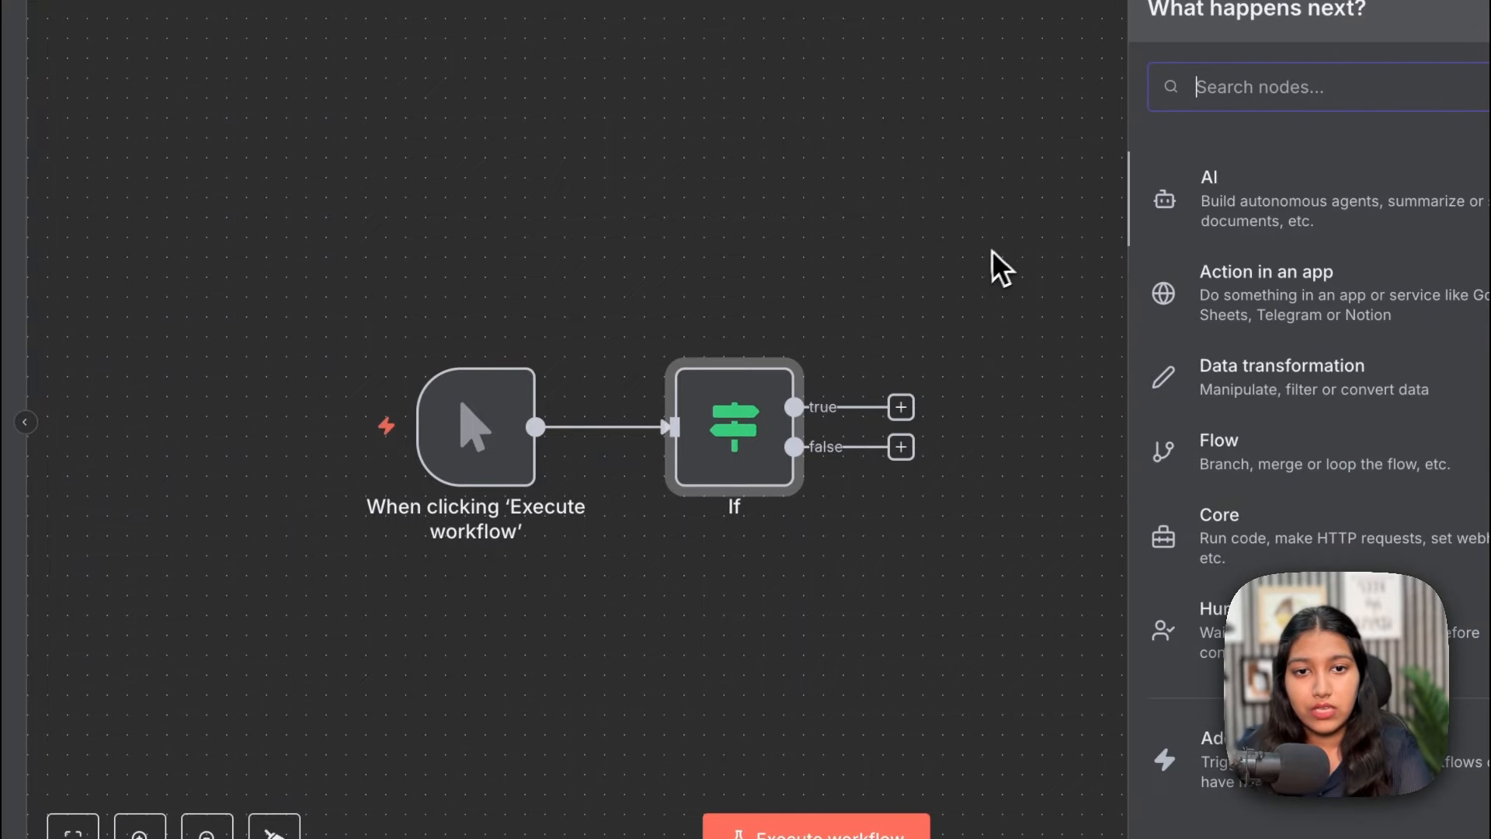
left_click(1002, 250)
left_click_drag(899, 454, 1091, 610)
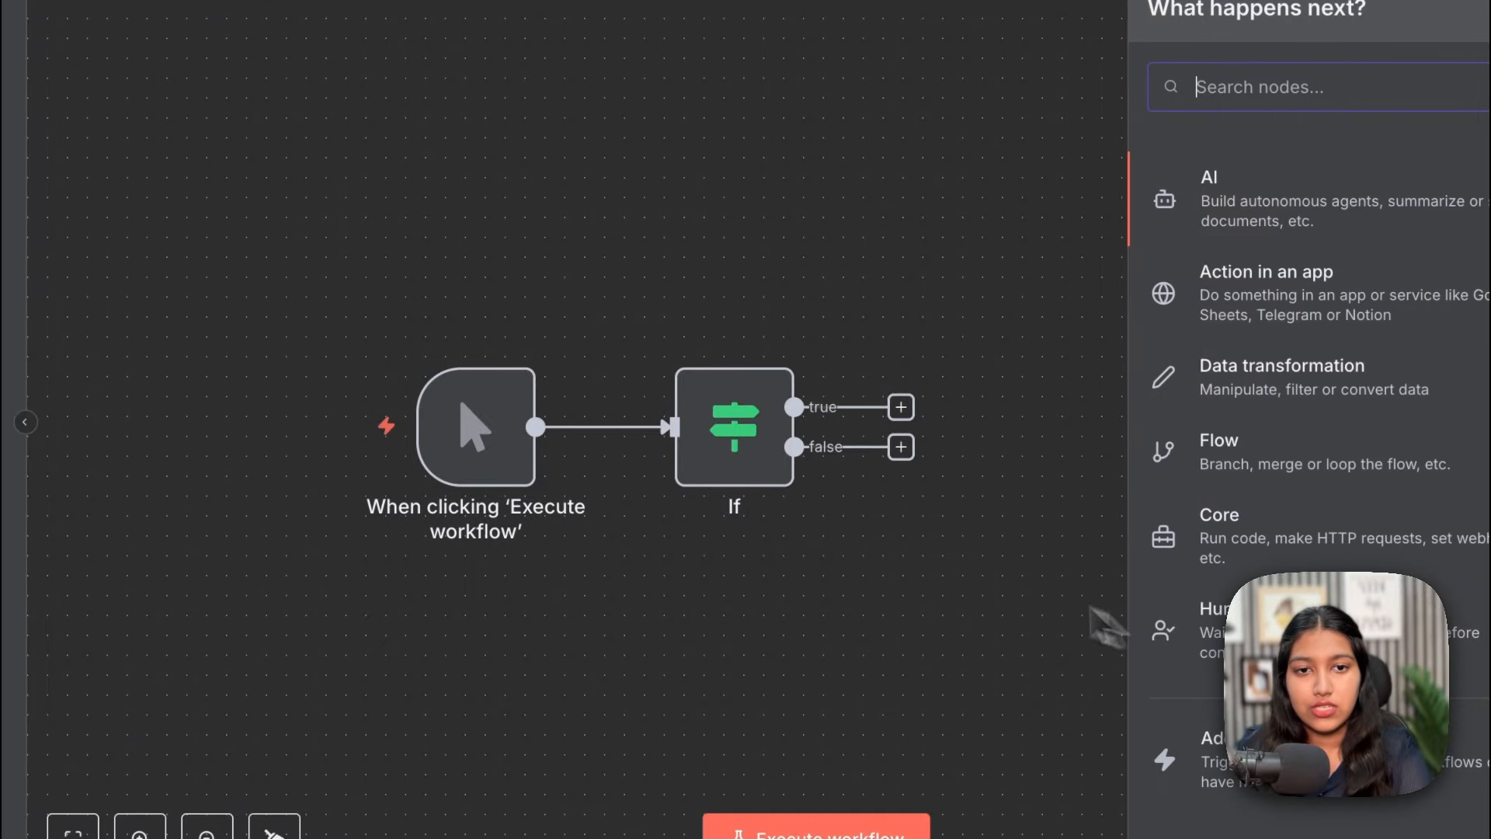
left_click(963, 562)
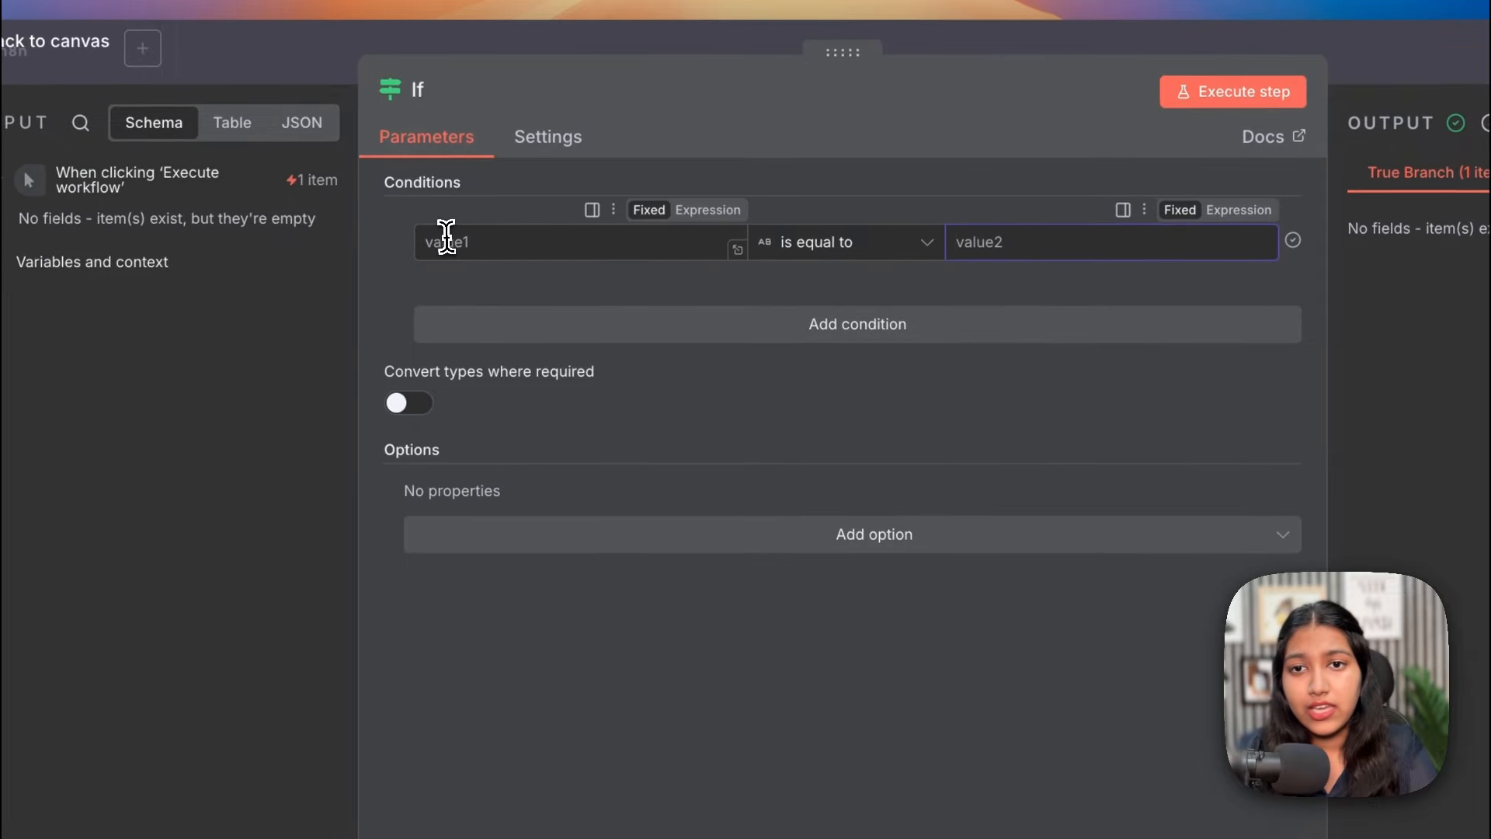
left_click(446, 241)
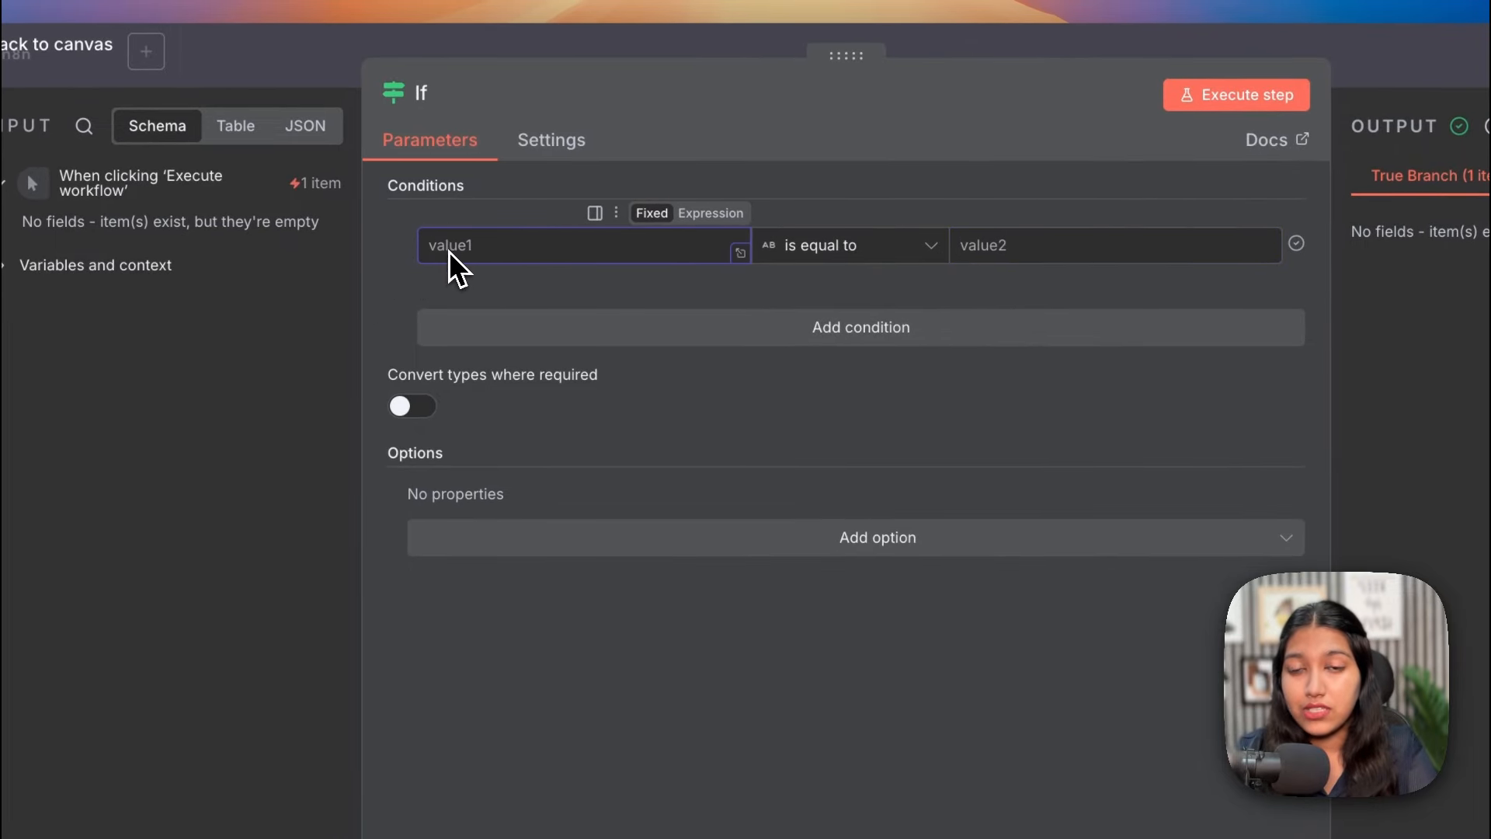
left_click(1027, 245)
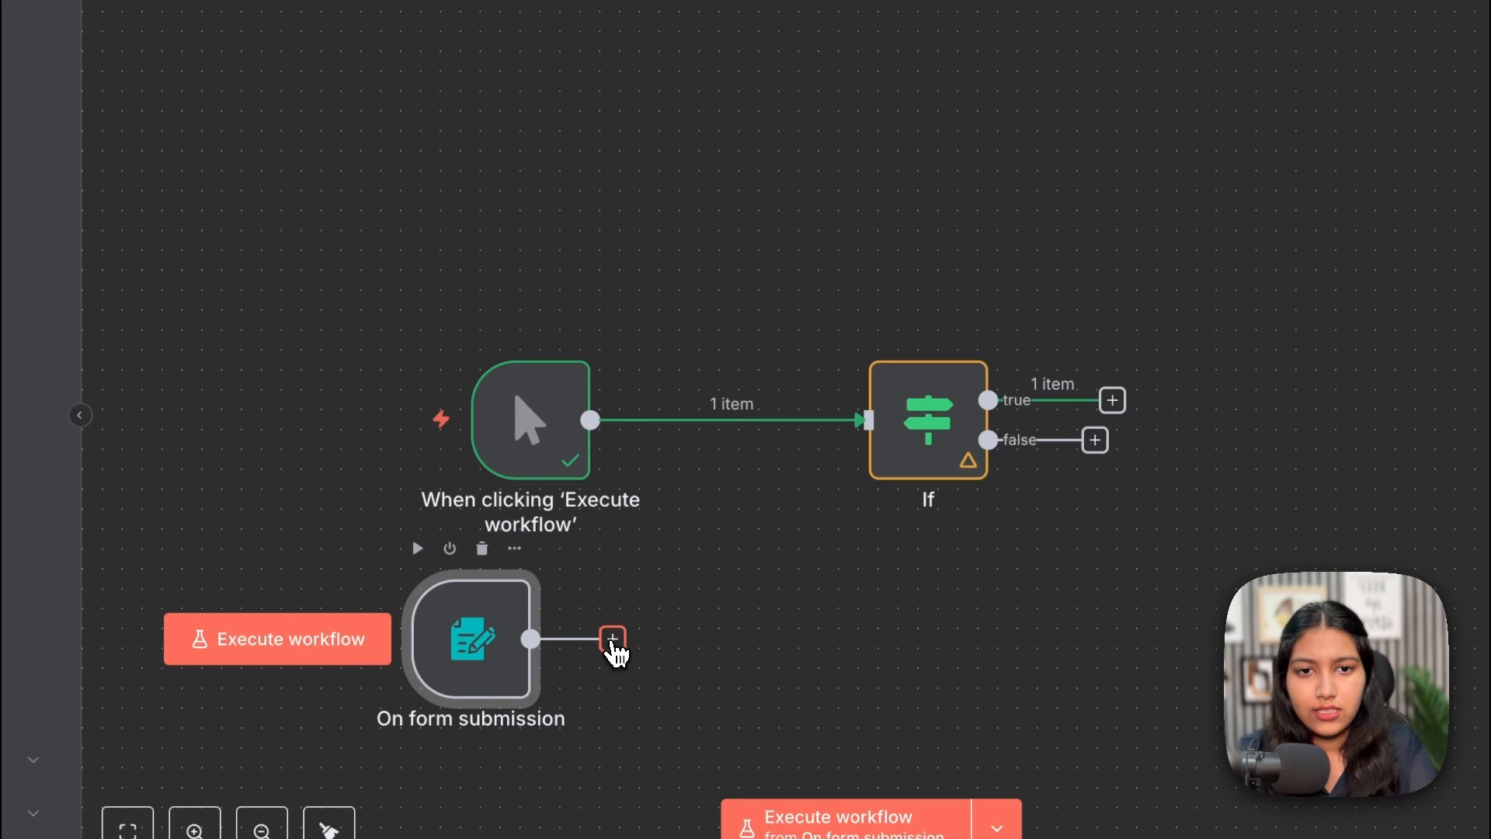
Connect the On form submission trigger to the If node's input and move the trigger closer to that node
left_click_drag(613, 643, 864, 426)
left_click_drag(475, 665, 599, 666)
Change the On form submission trigger's Field Name to "What type of post do you want to generate?"
double_click(599, 666)
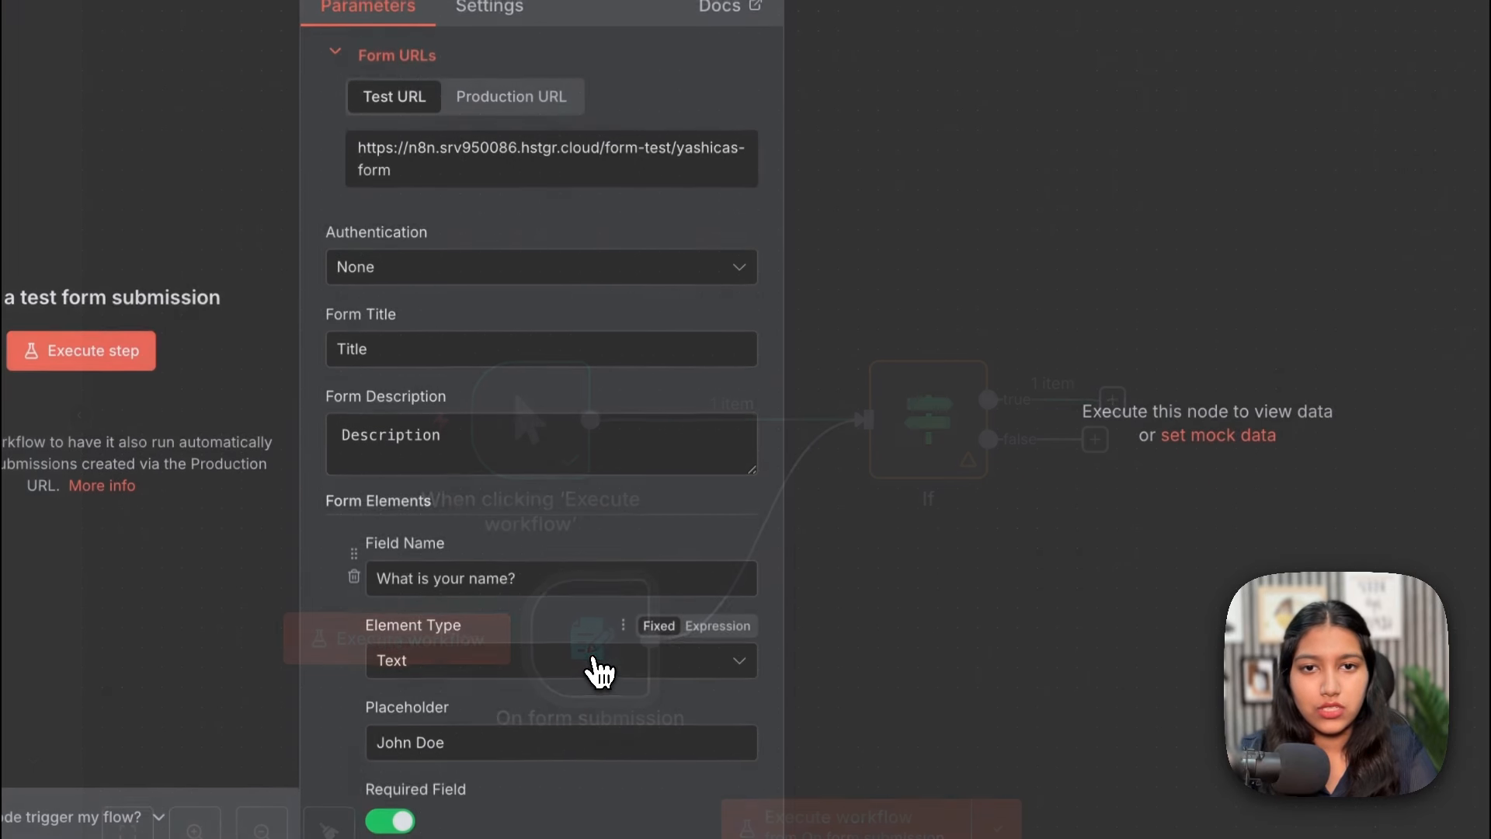
scroll(657, 225, "down", 3)
left_click(505, 408)
type("What")
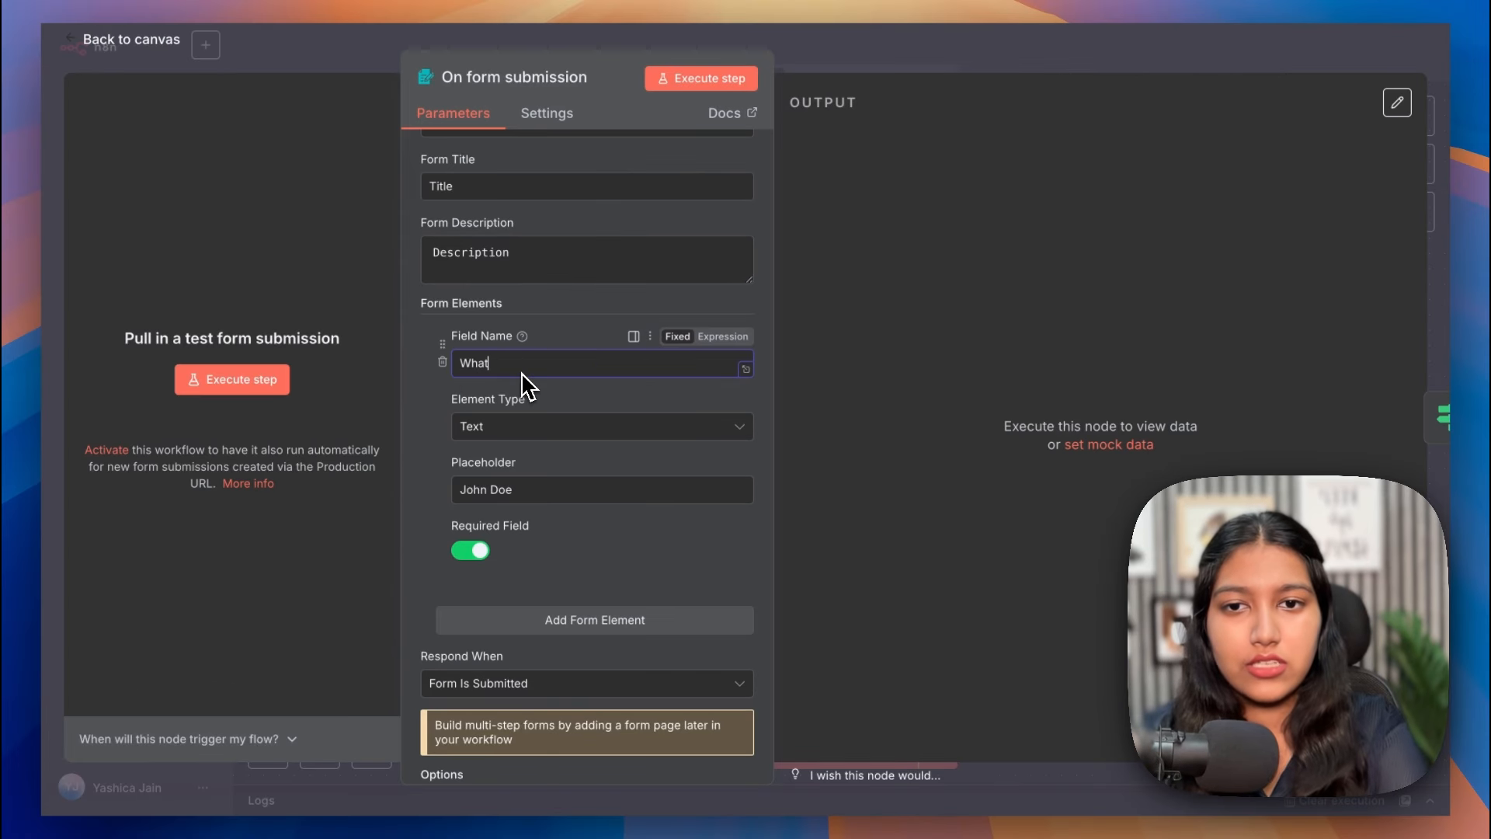
type(" type of post do you wan")
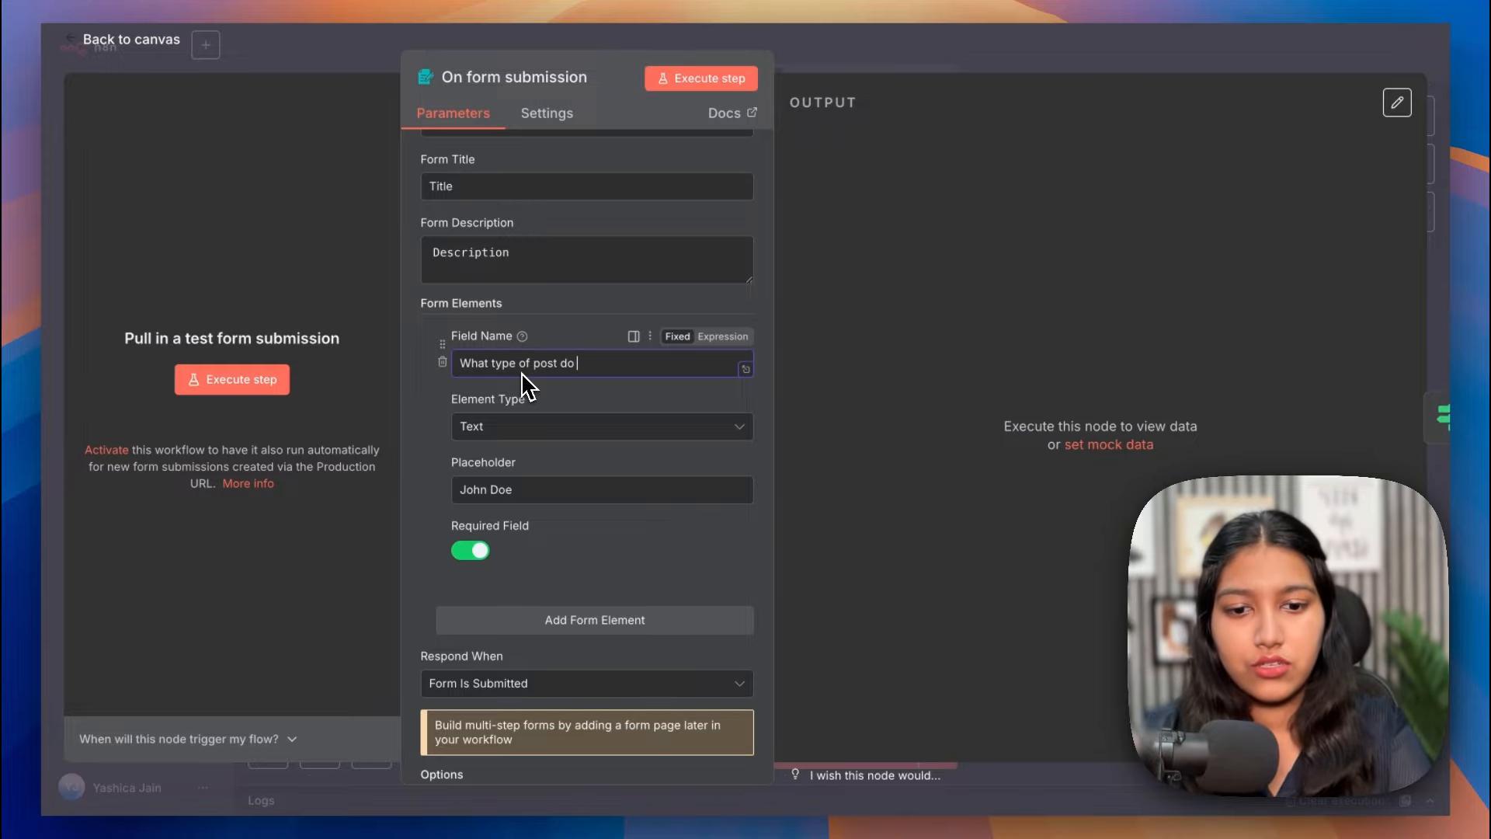
type("t to generate?")
Set the question's Element Type to Checkboxes and add two checkboxes labelled LinkedIn and Youtube
left_click(489, 426)
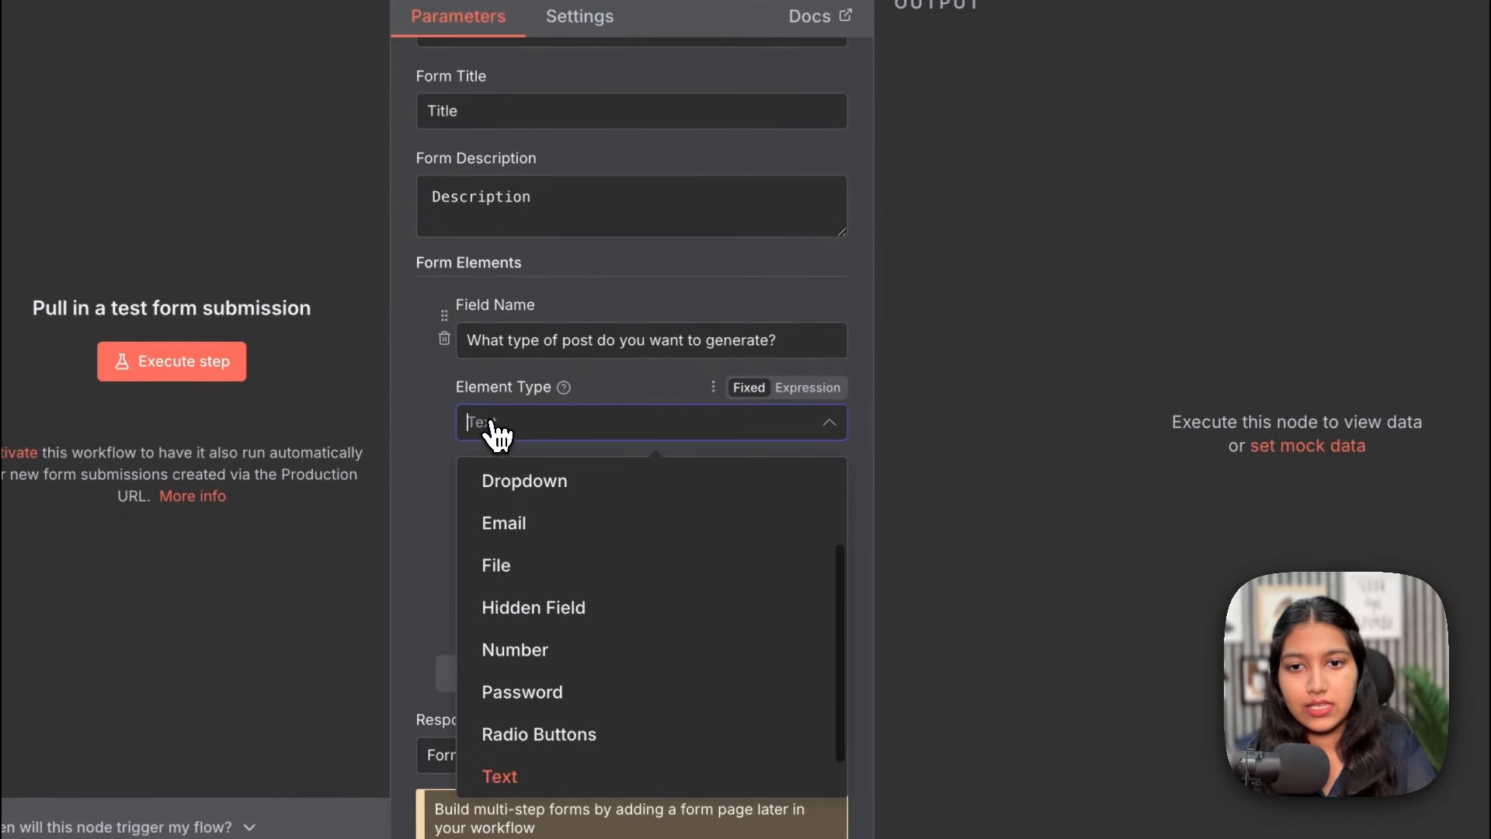
scroll(515, 504, "up", 2)
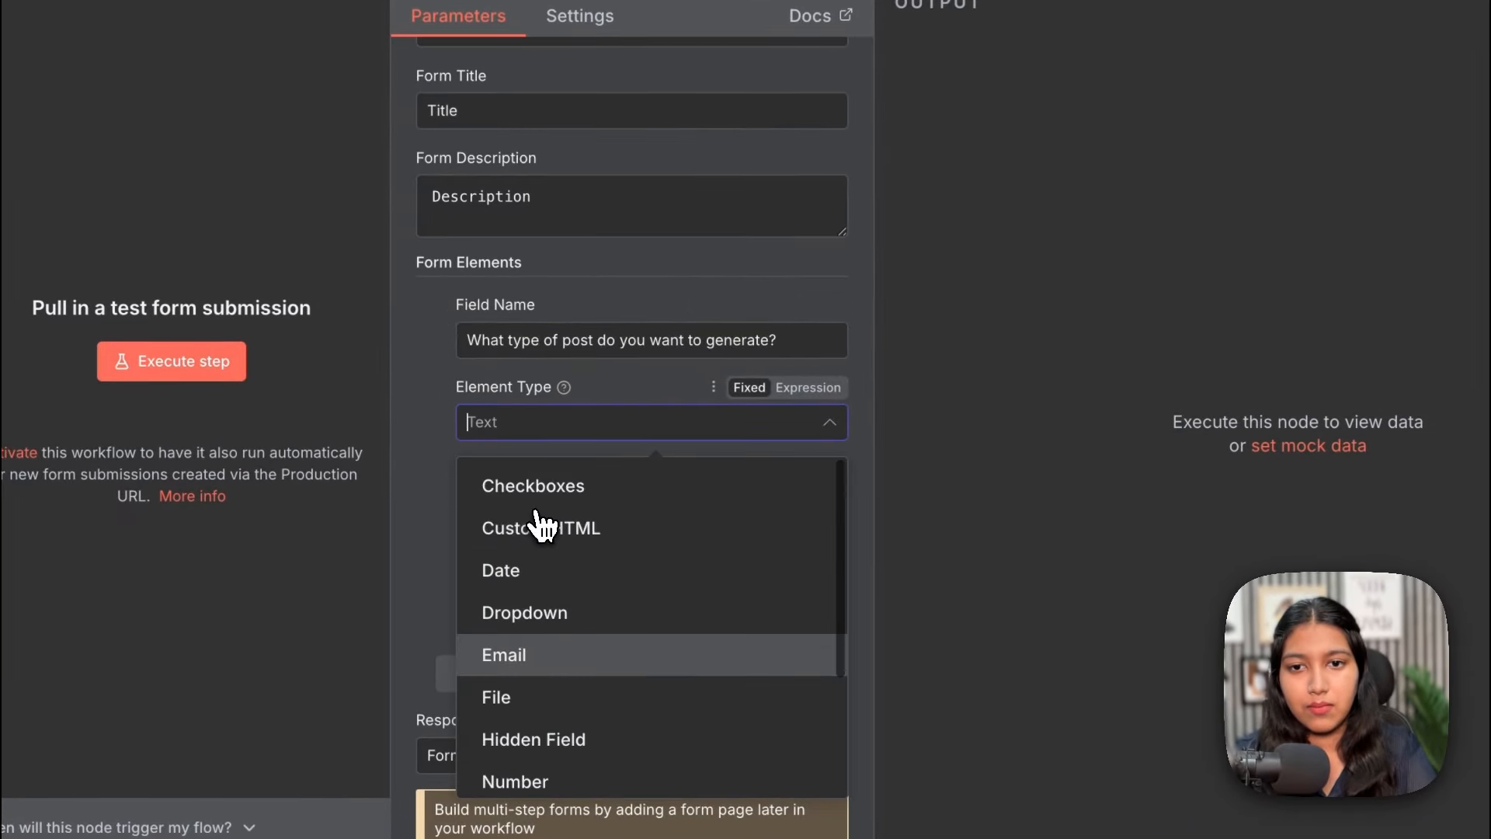
left_click(544, 491)
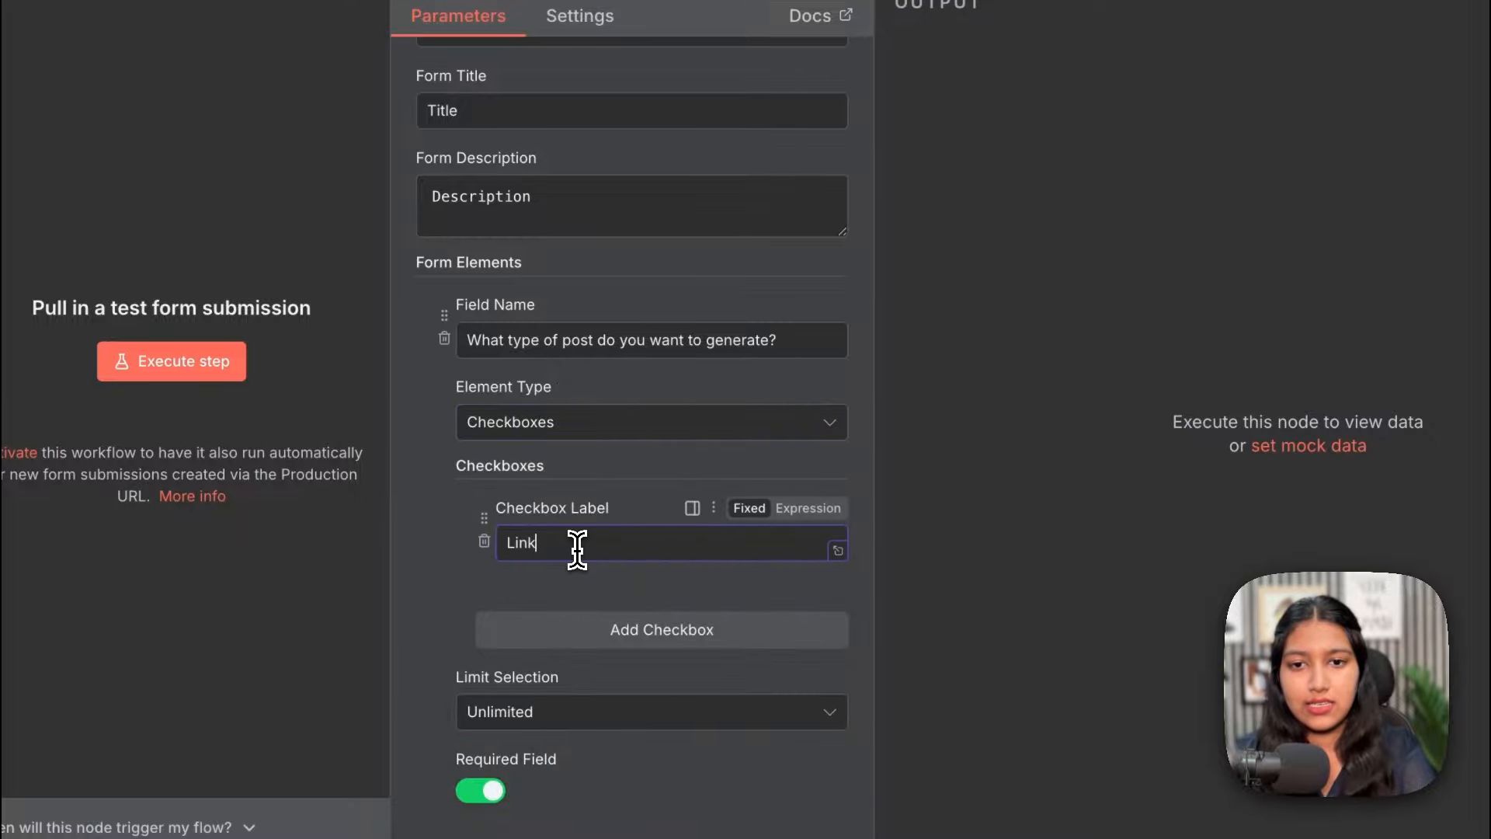
left_click(590, 631)
left_click(582, 661)
type("y")
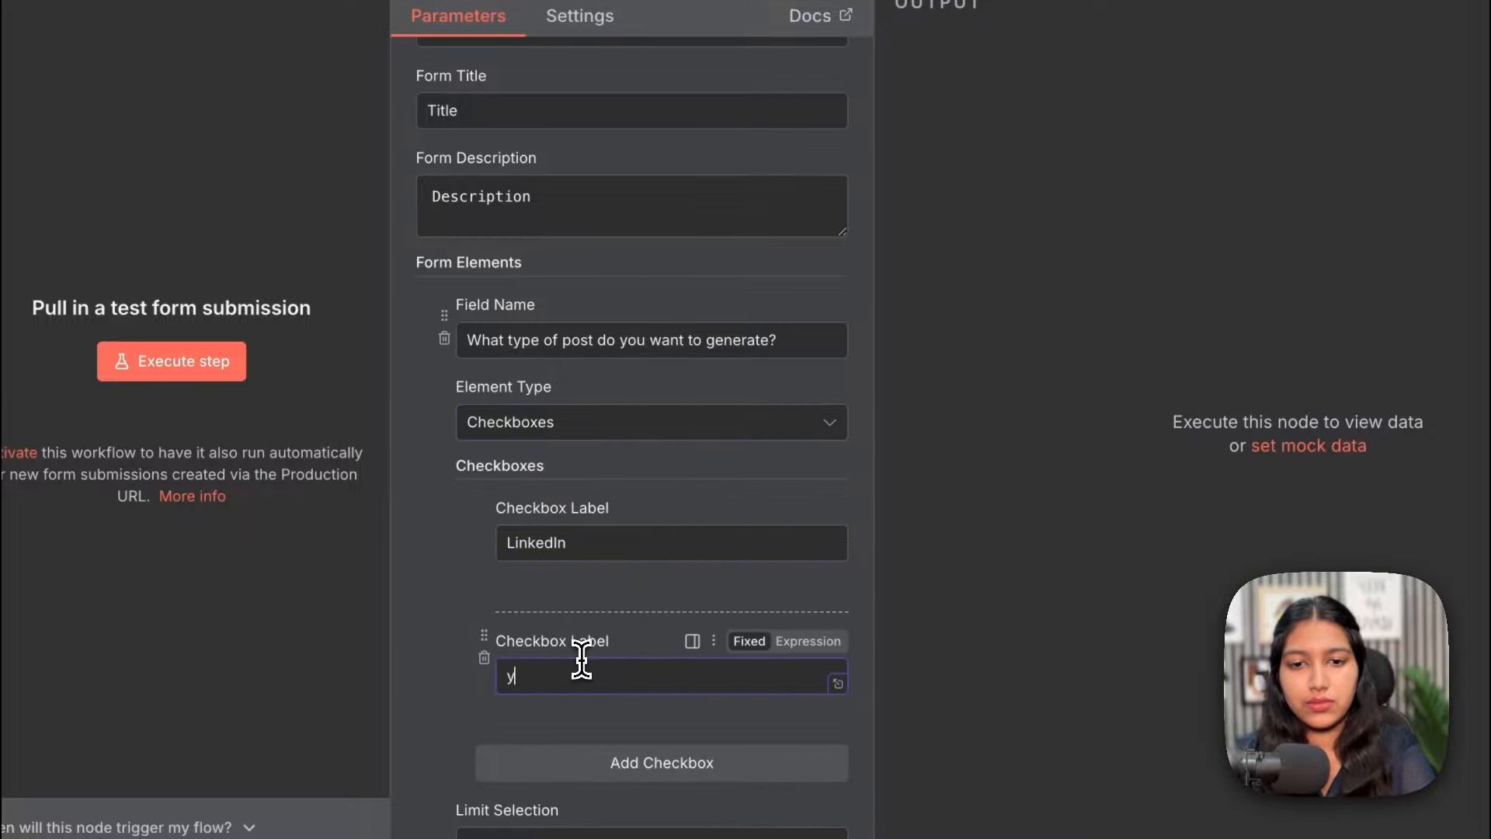
key("BackSpace")
type("Youtube")
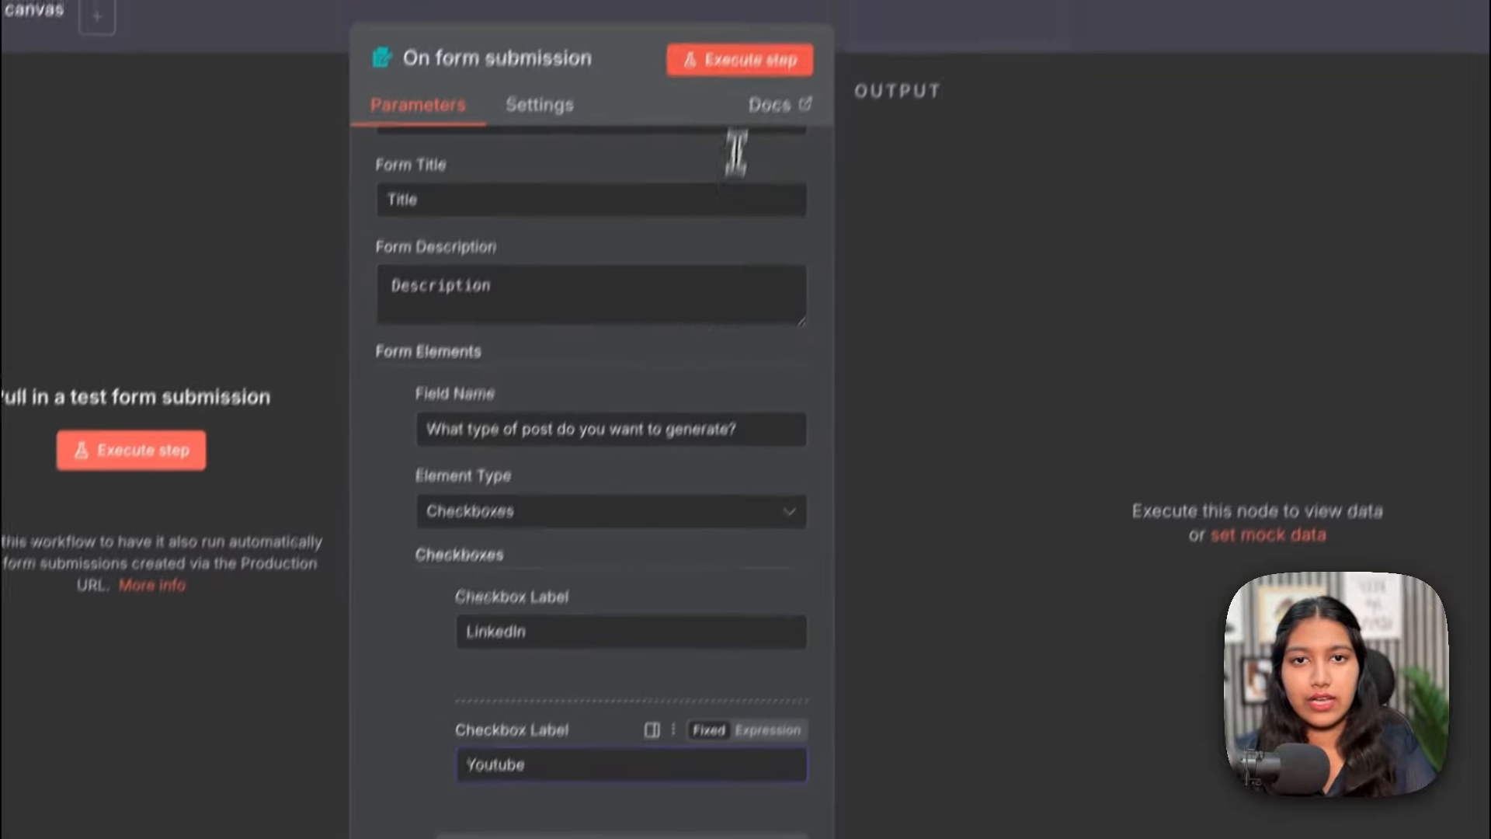
Run the form trigger and submit the test form with the LinkedIn checkbox ticked
left_click(738, 60)
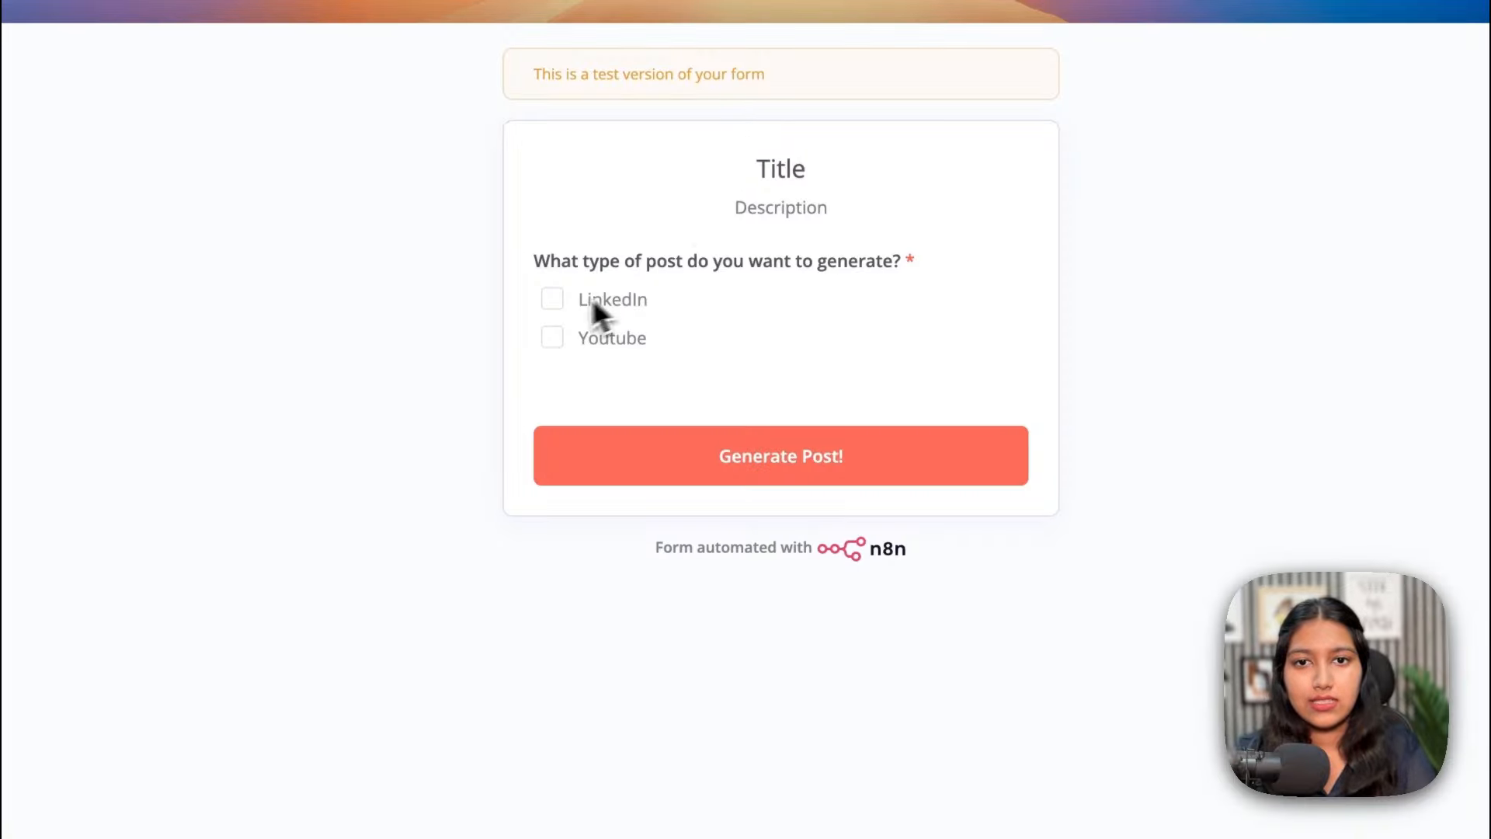
left_click(653, 456)
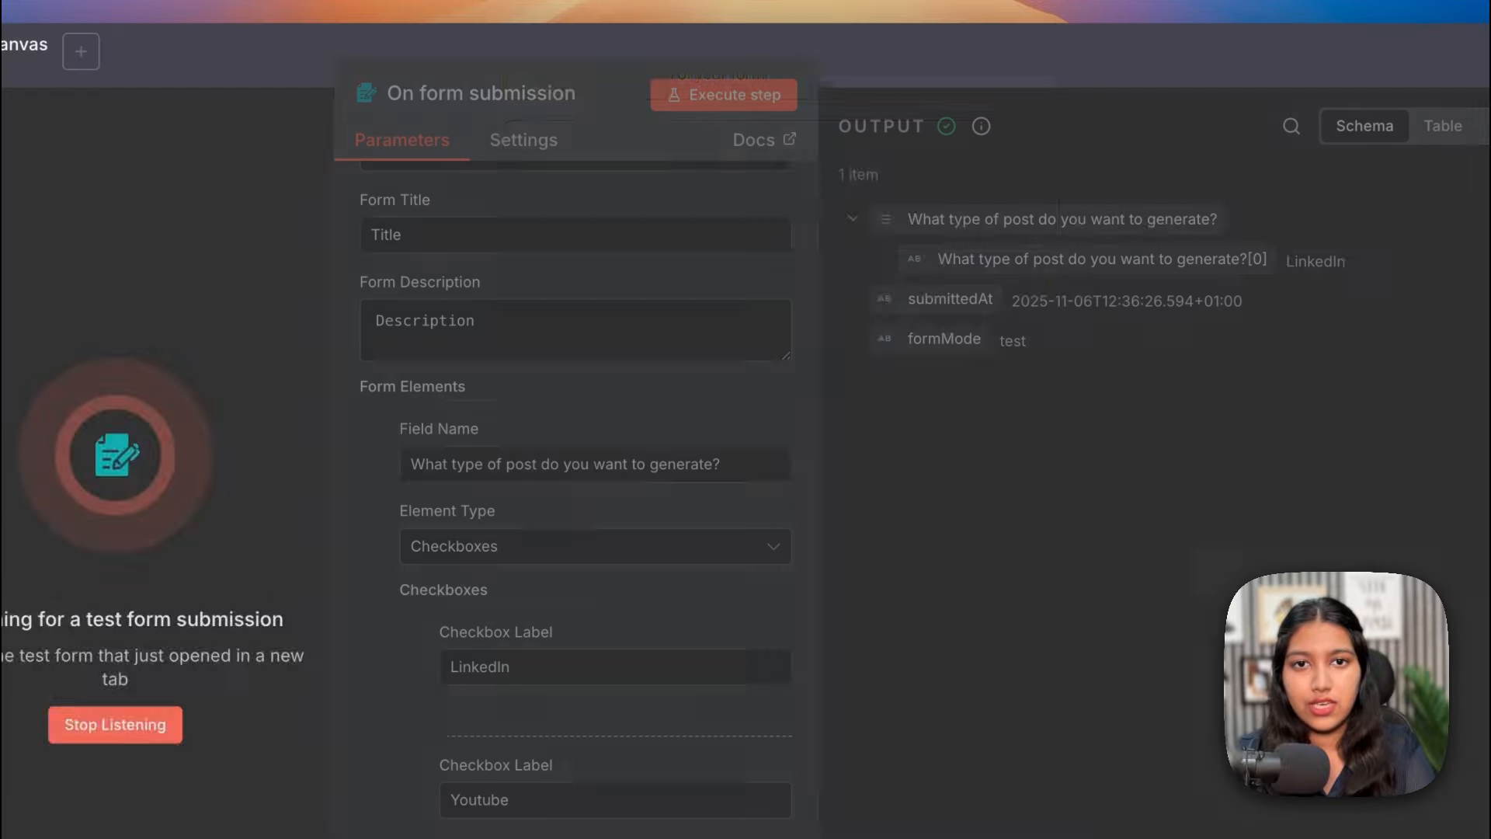
Change the post type question's Element Type to Dropdown
left_click(595, 546)
left_click(484, 734)
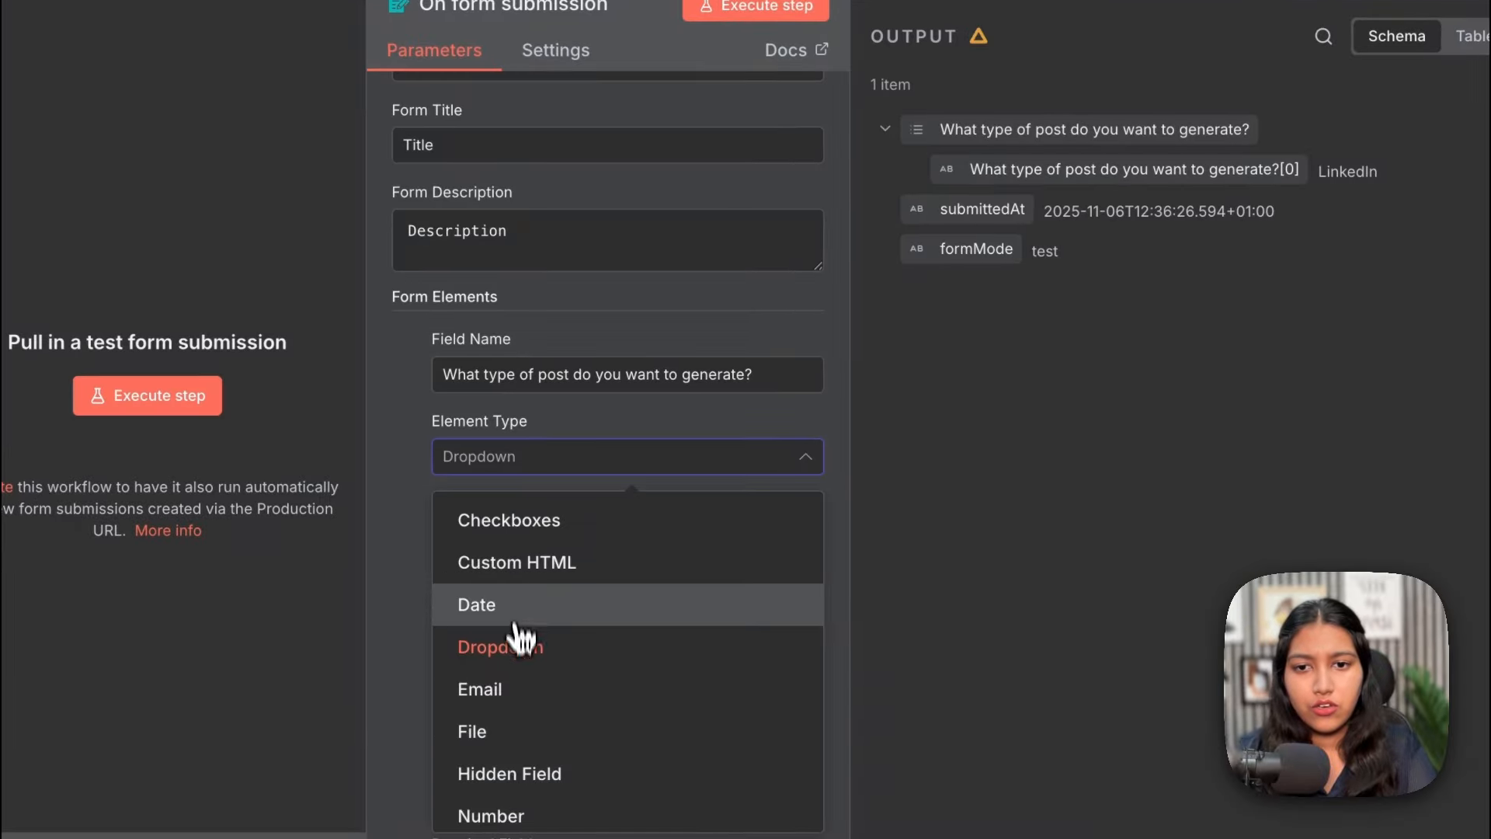
Run the form trigger again, submit the test form with LinkedIn chosen from the dropdown, and check the returned answer
left_click(780, 10)
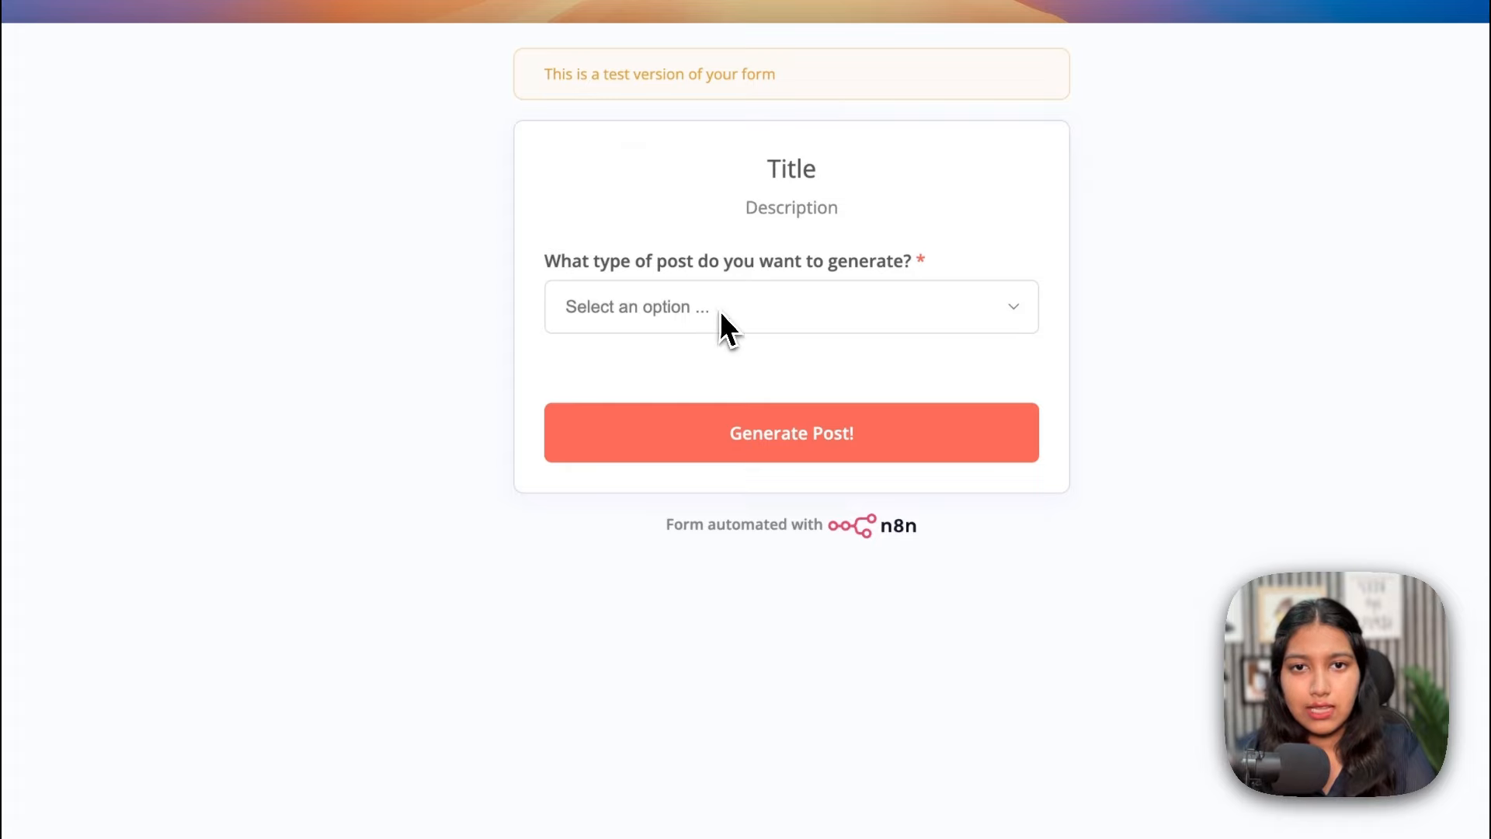
left_click(720, 309)
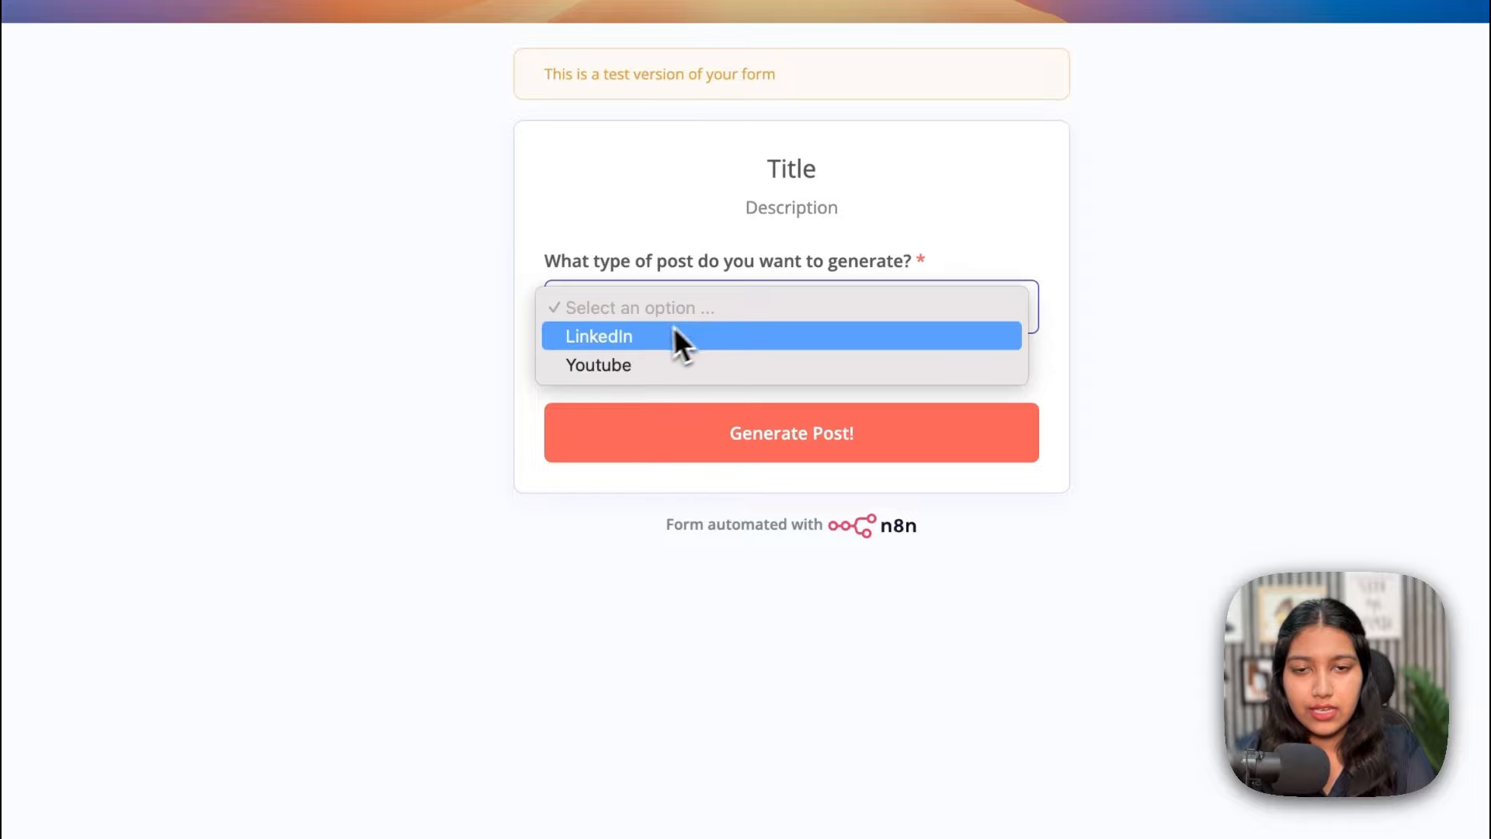
left_click(652, 333)
left_click(732, 433)
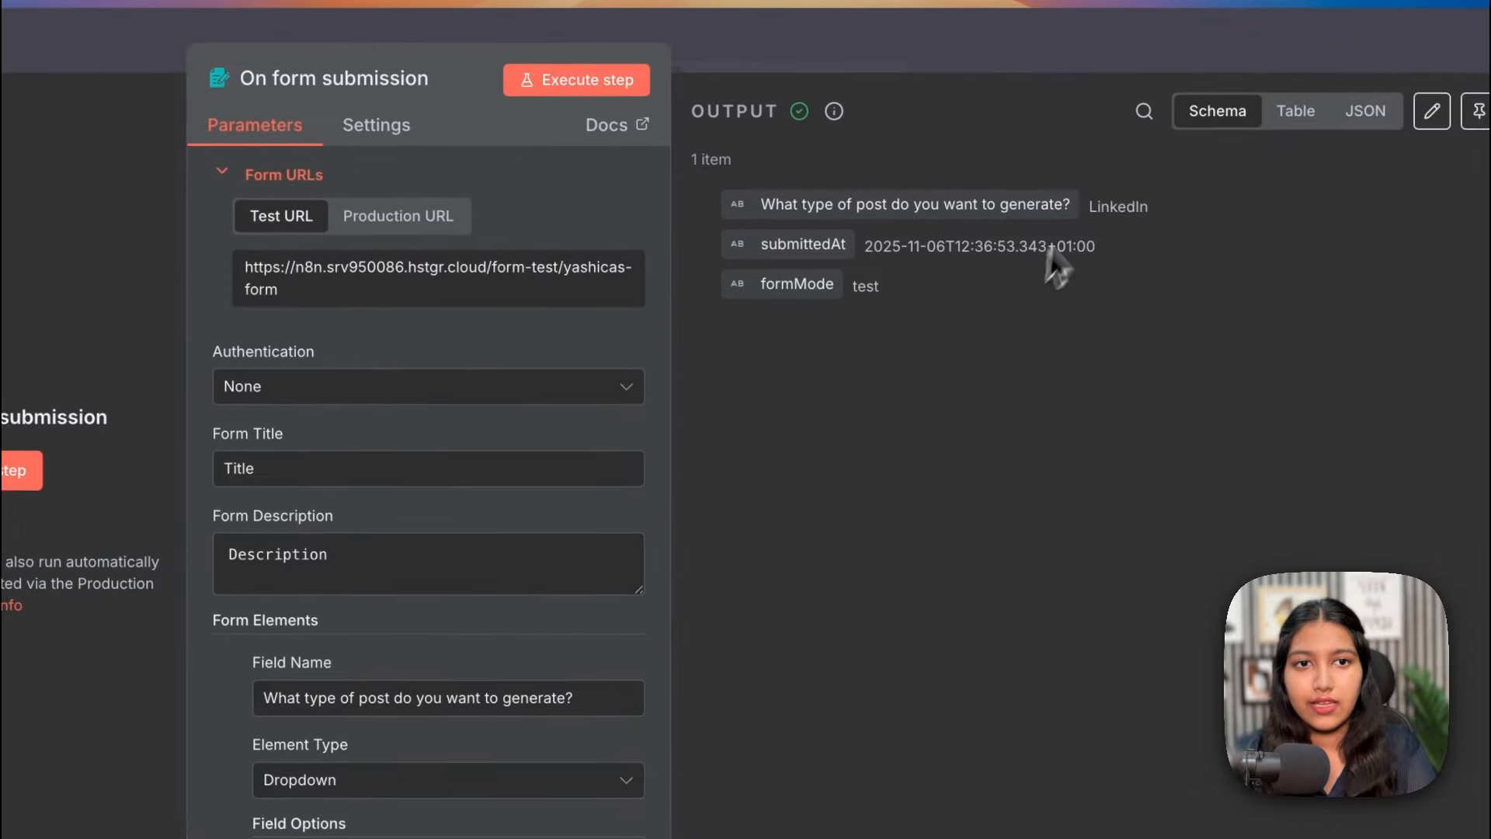
left_click_drag(1088, 206, 1207, 204)
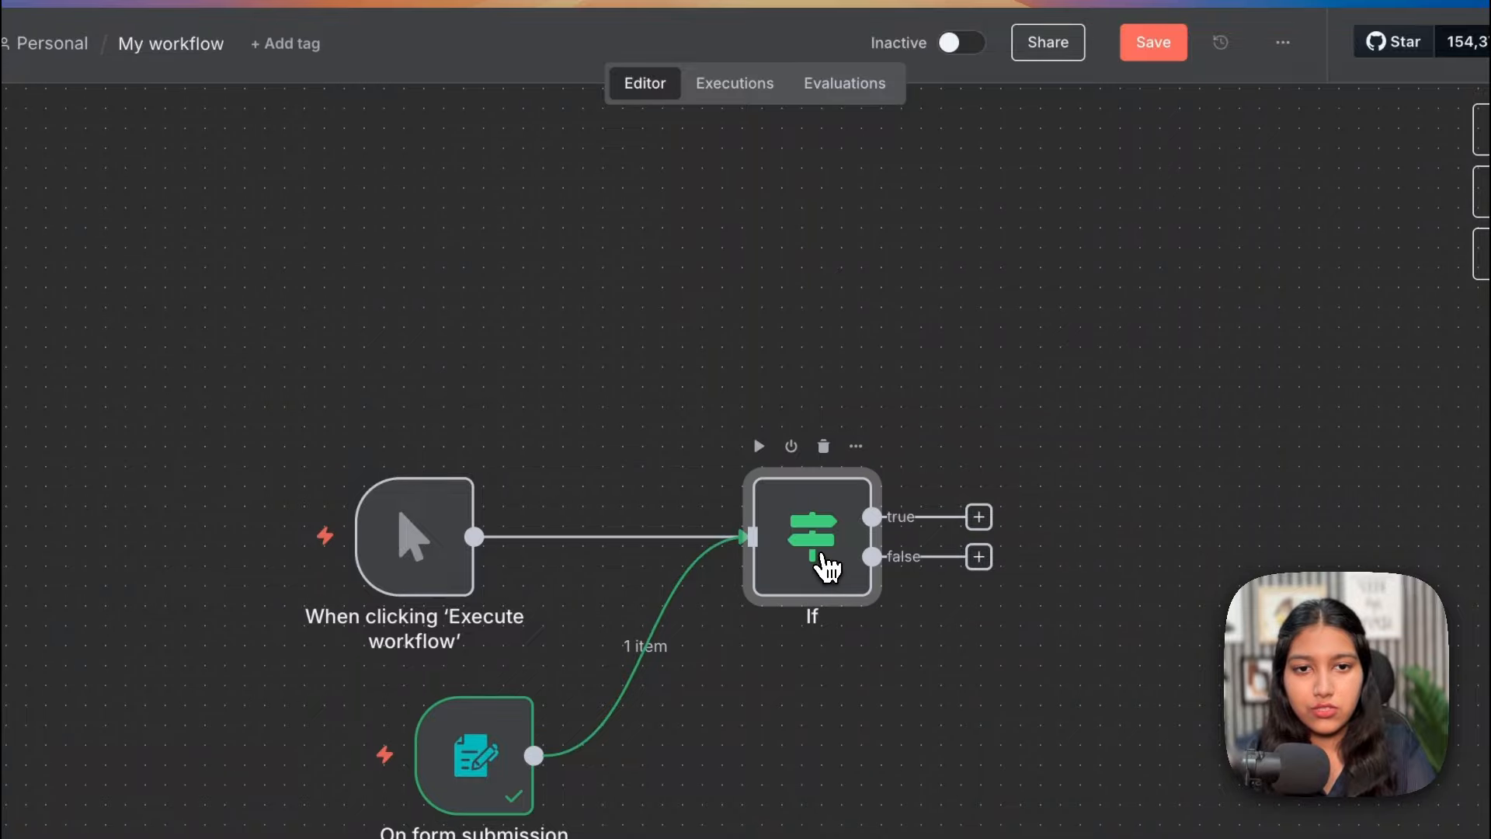
Set the If node's condition to check that the form's post type answer is equal to LinkedIn
double_click(821, 565)
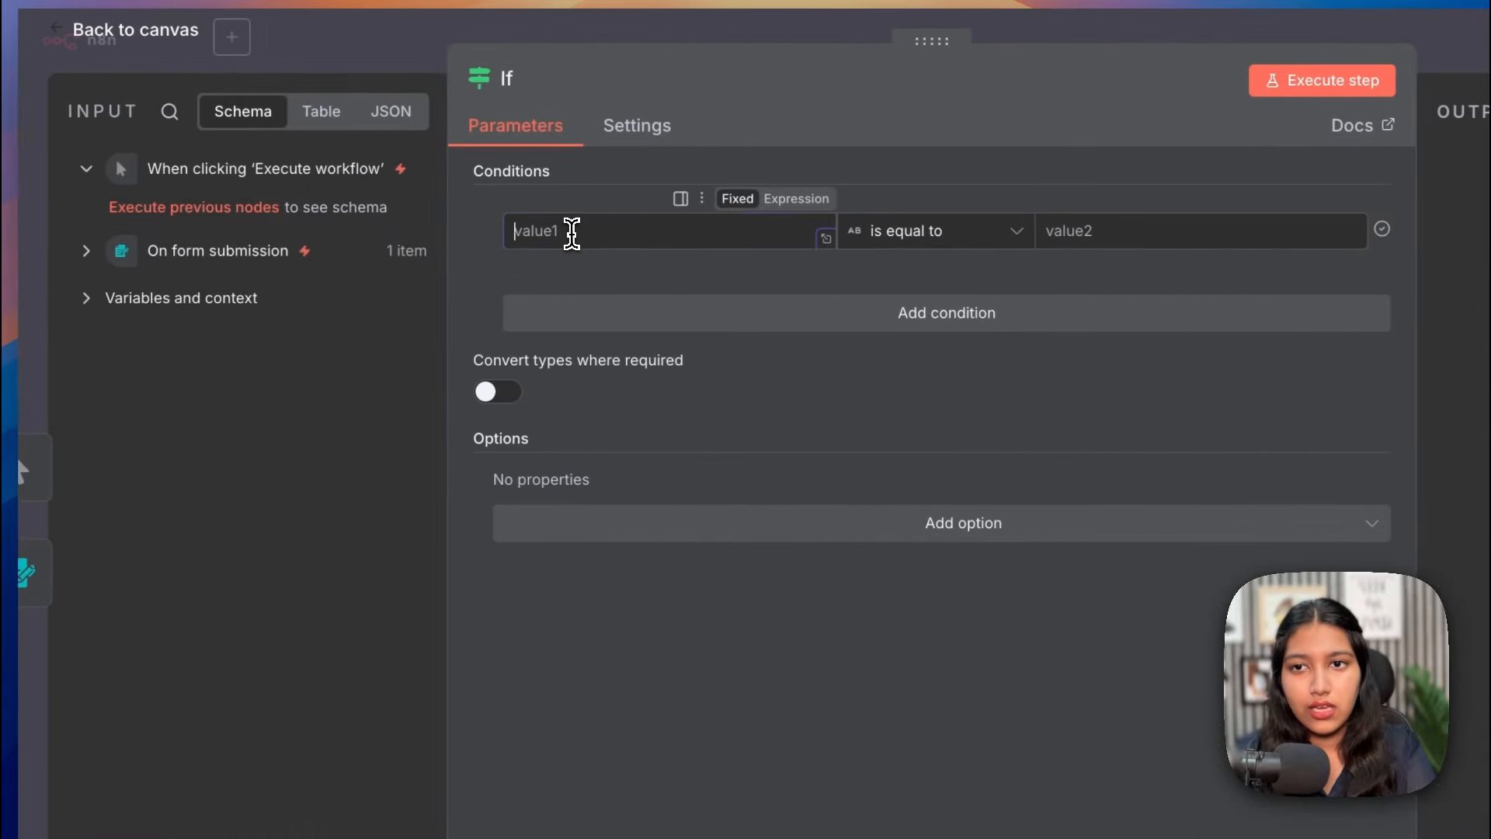
left_click(86, 250)
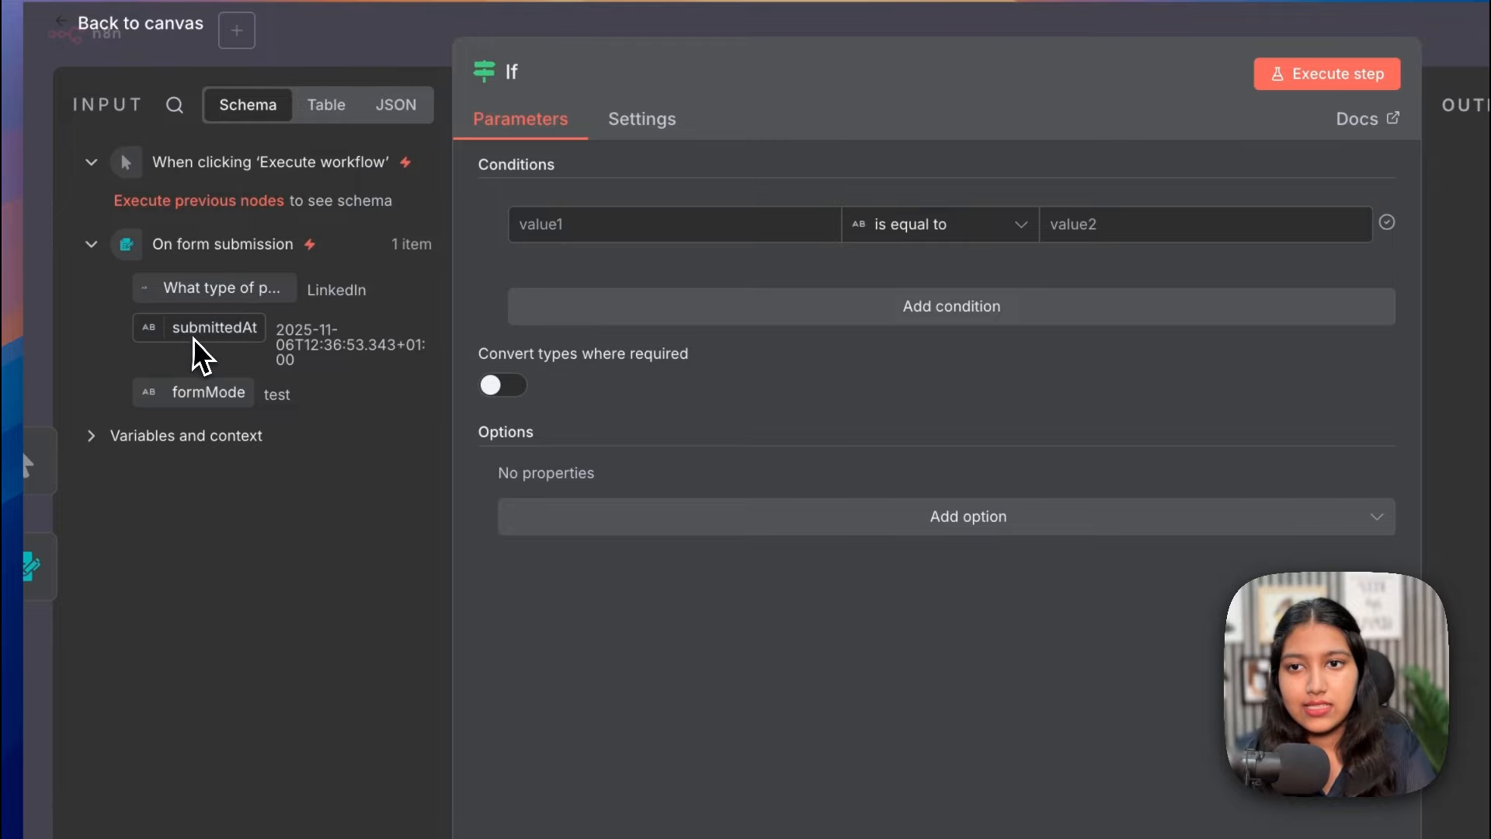
left_click_drag(216, 290, 534, 223)
left_click(1145, 233)
type("Li")
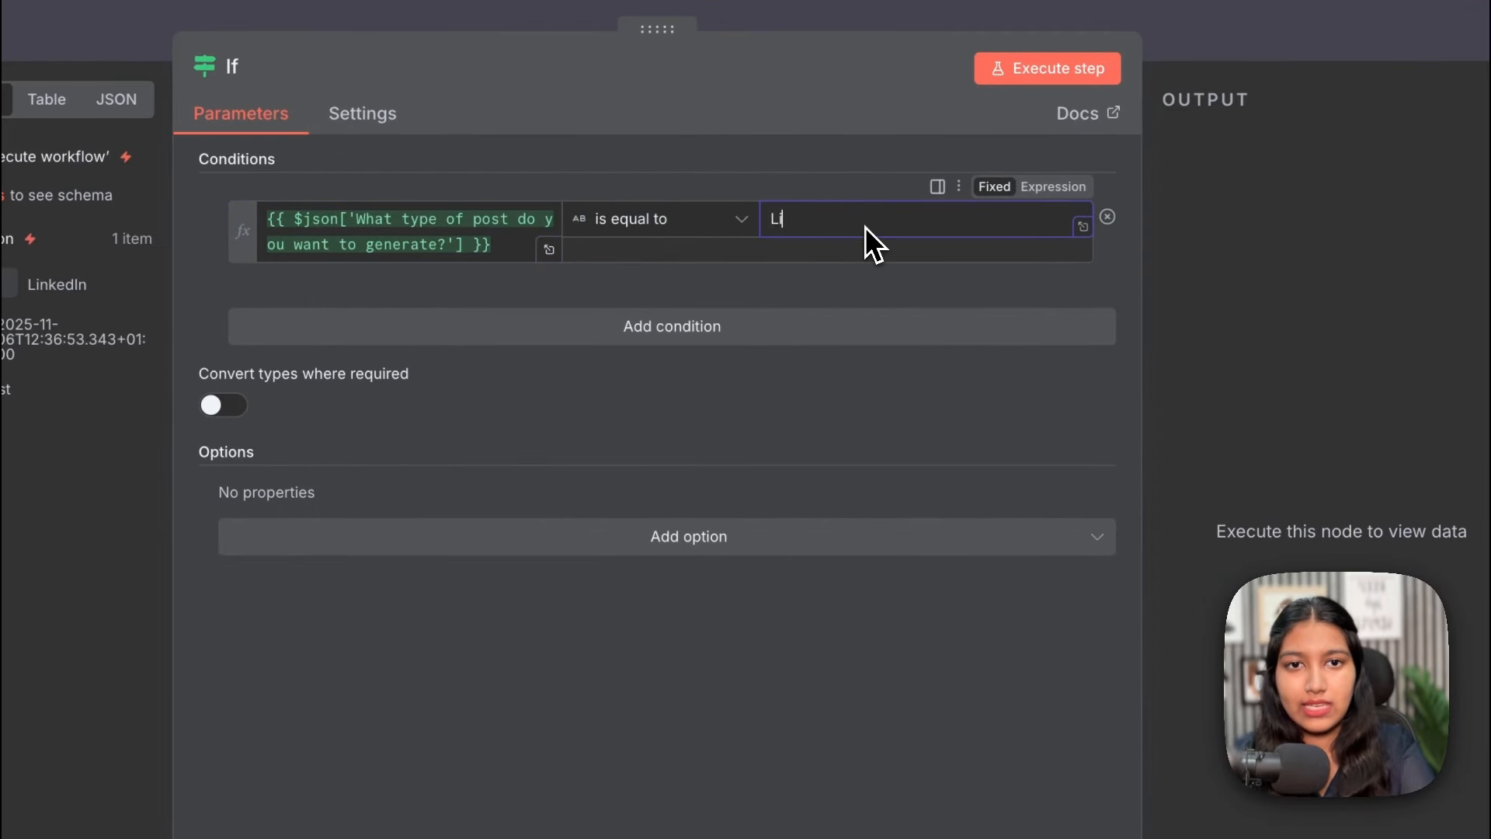
type("nkedIn")
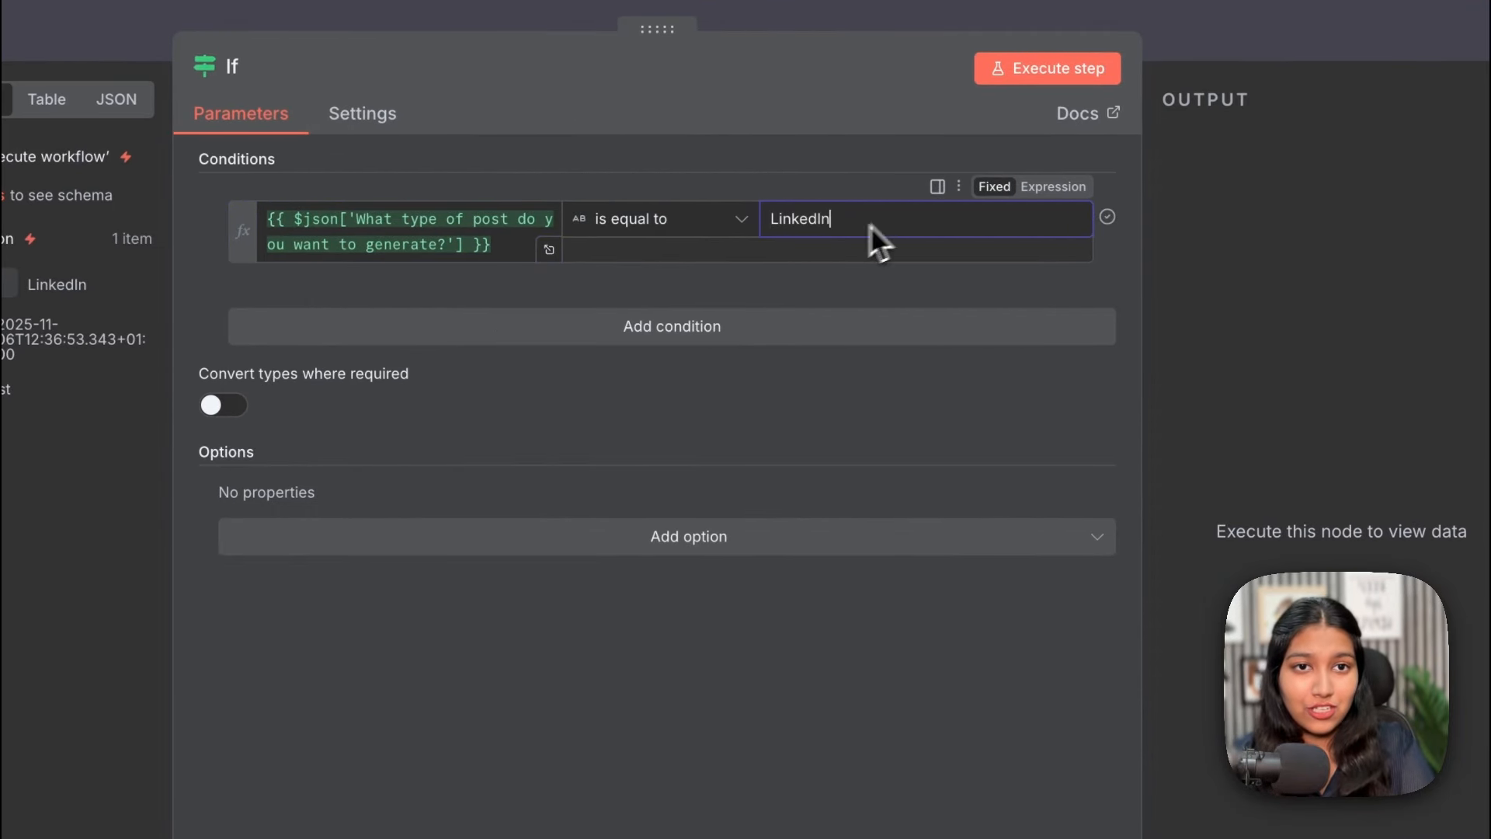
left_click(1173, 59)
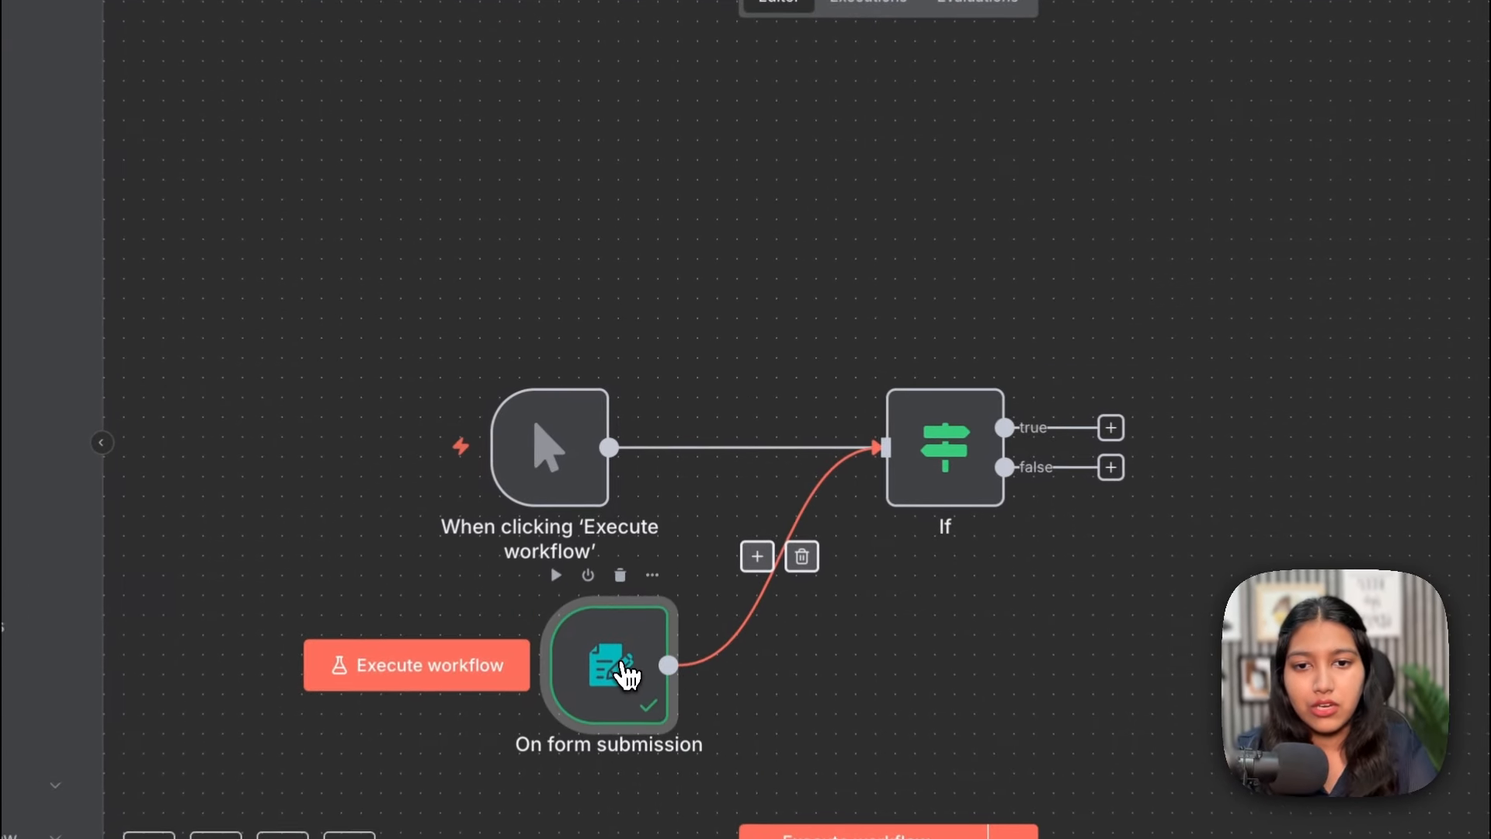
Review the comparison operators offered for each data type in the If node's condition
double_click(626, 598)
scroll(623, 660, "down", 2)
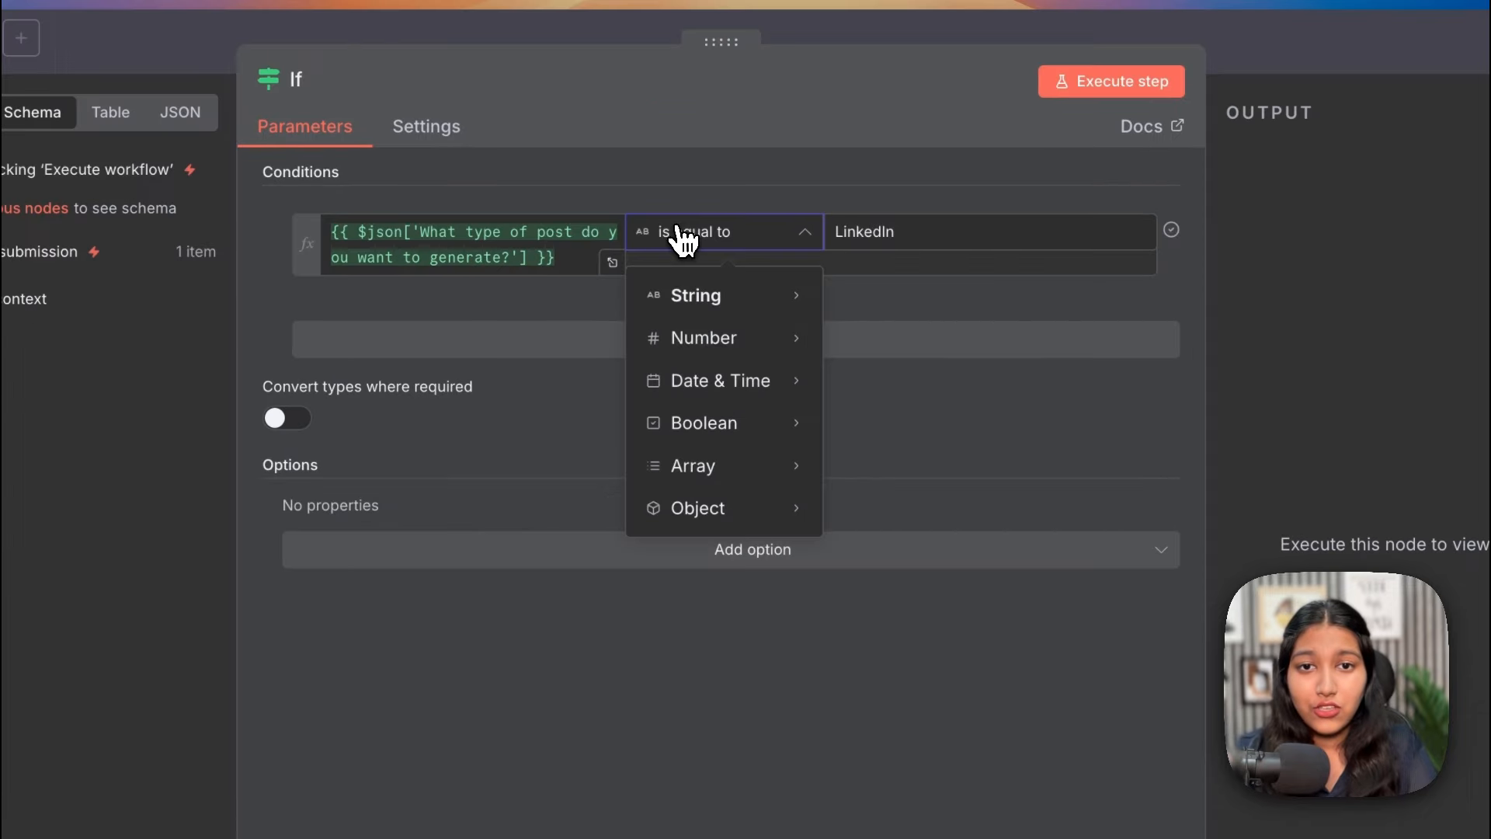
mouse_move(708, 282)
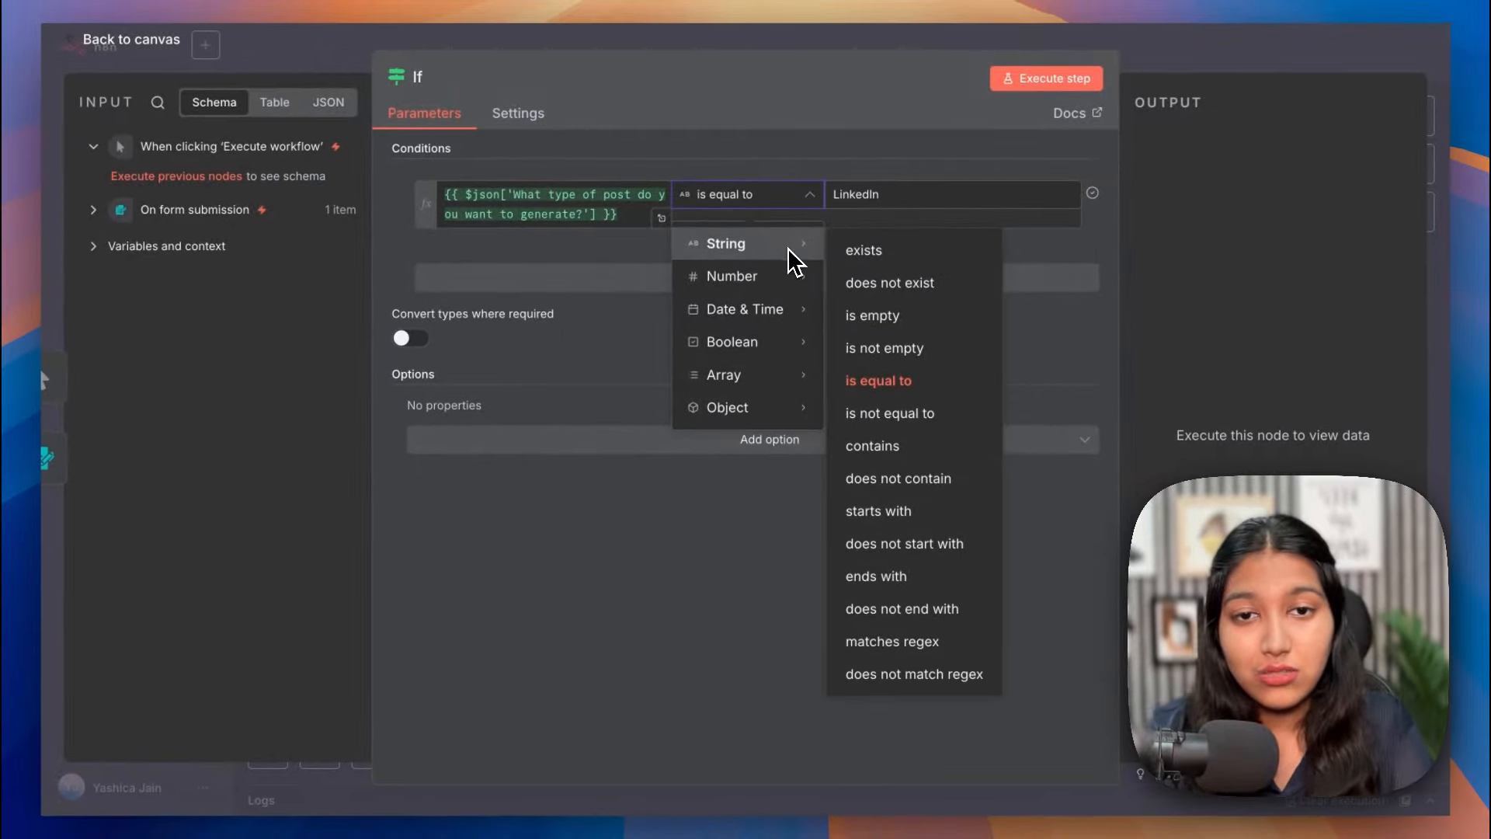
mouse_move(785, 272)
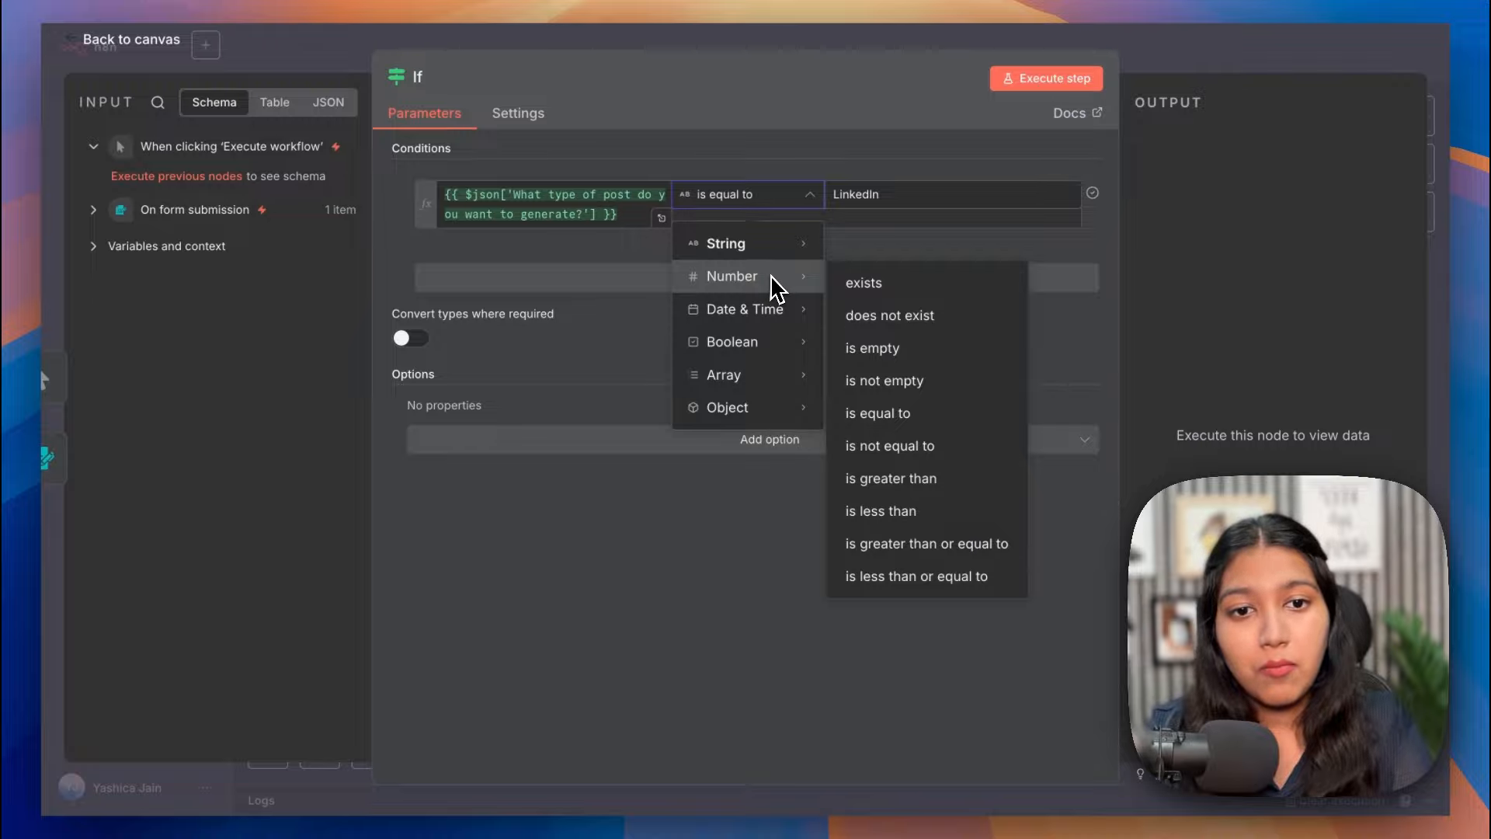
mouse_move(777, 311)
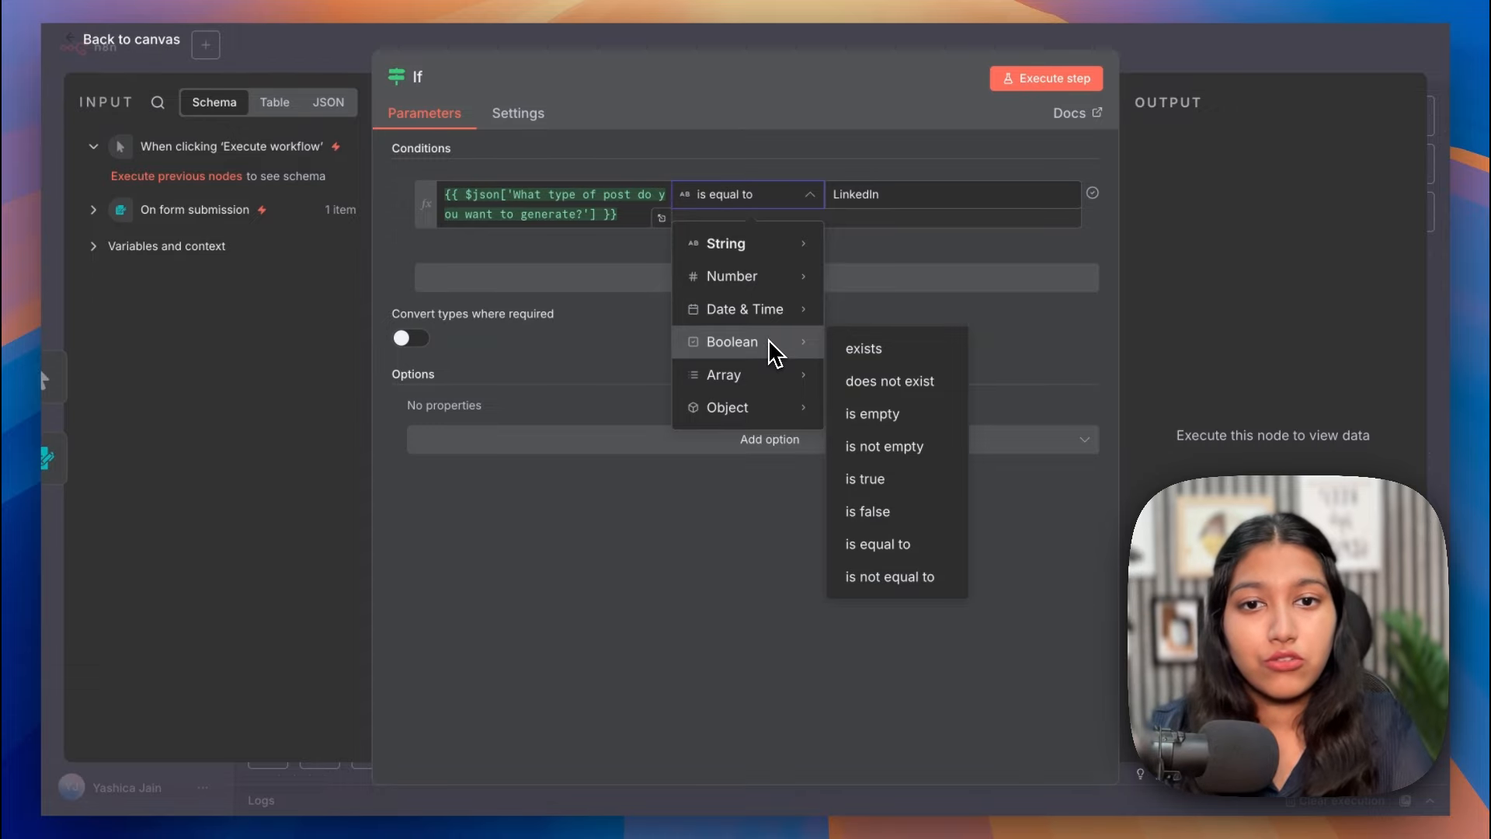
mouse_move(768, 375)
mouse_move(761, 410)
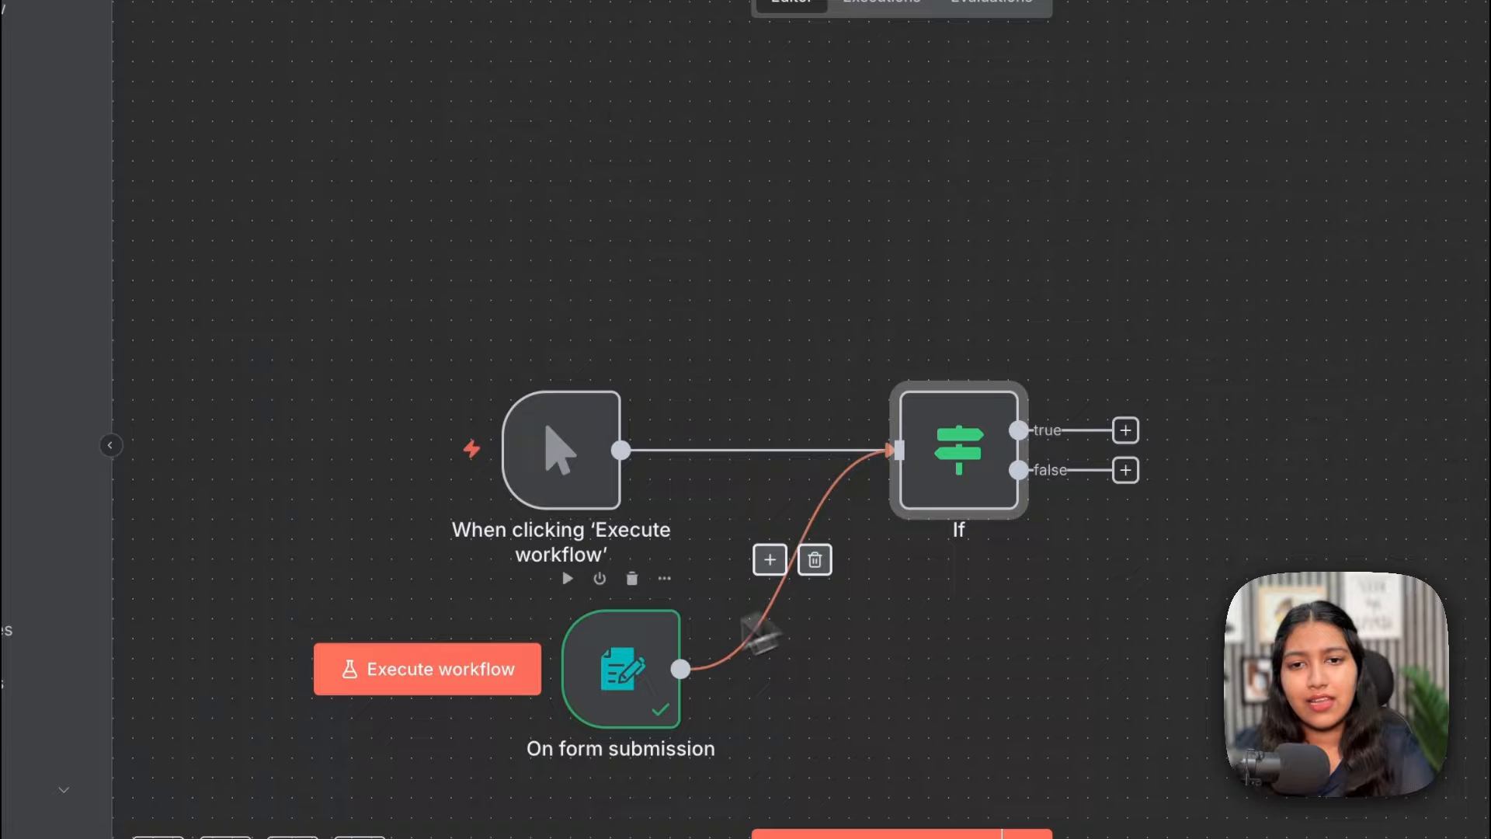
Add Instagram and Facebook as further options for the post type question in the form trigger
double_click(622, 649)
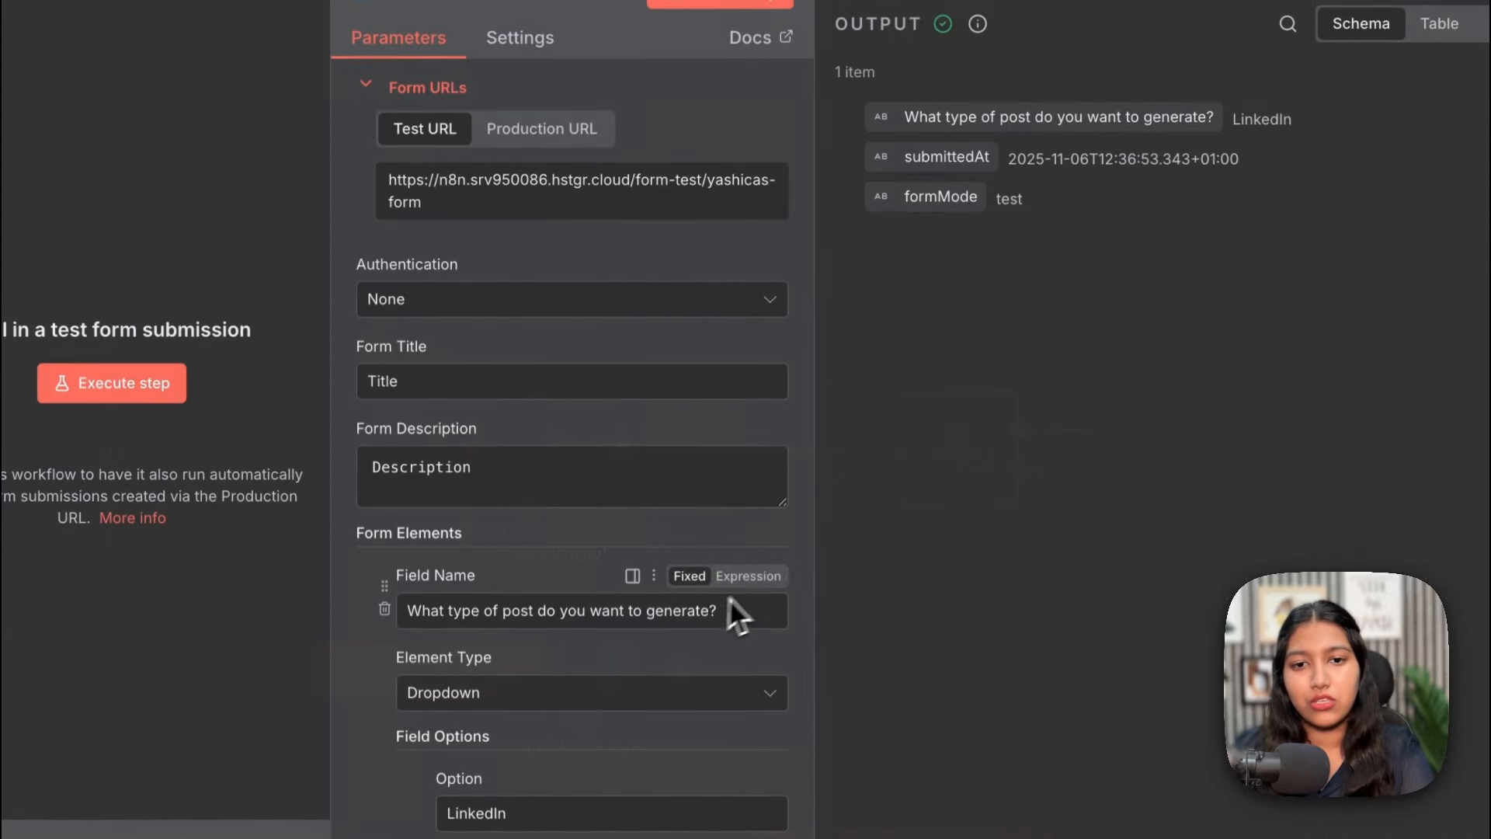
scroll(742, 601, "down", 8)
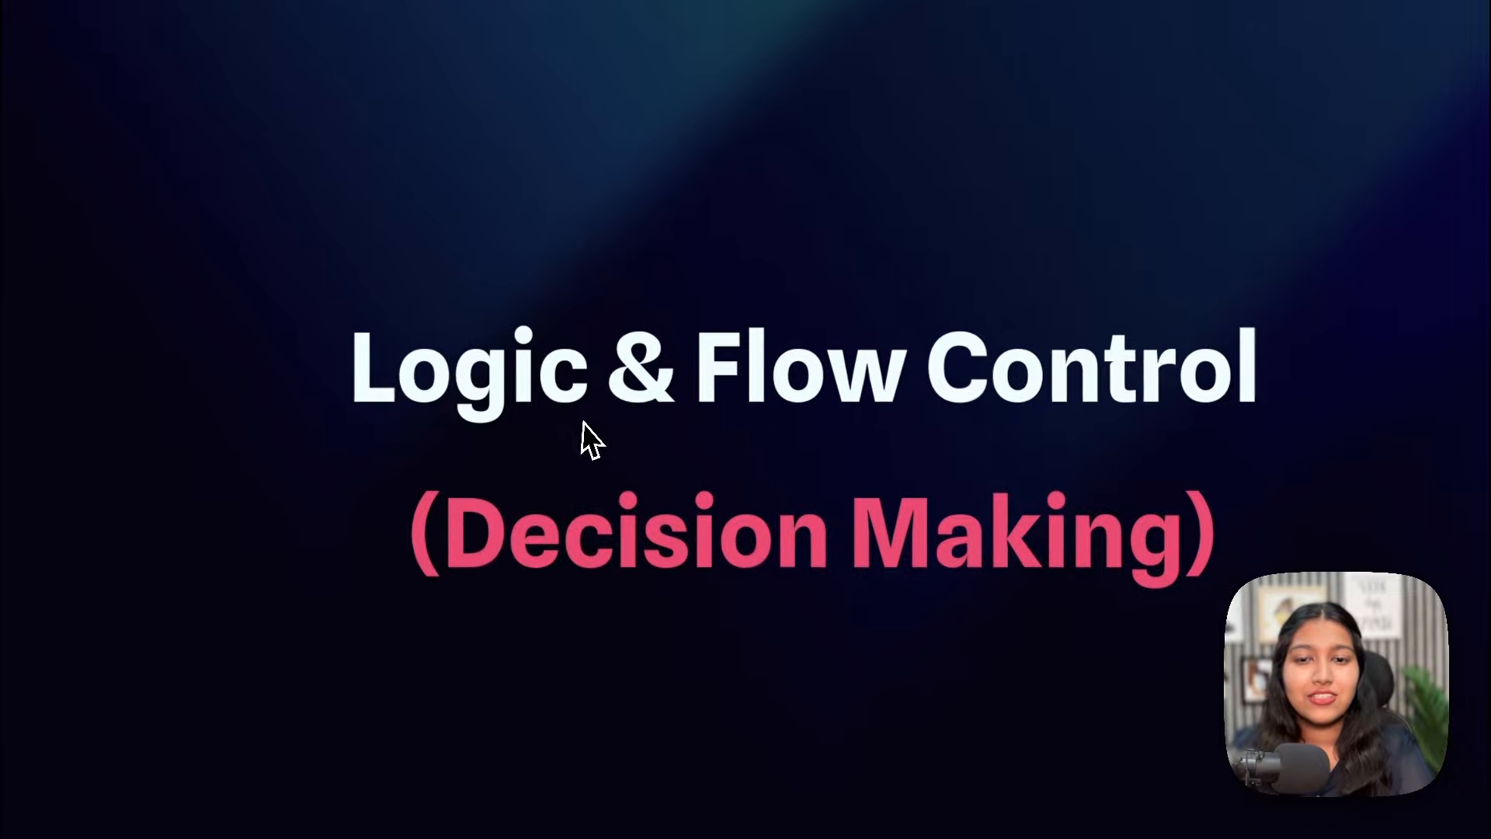
left_click_drag(334, 372, 1286, 367)
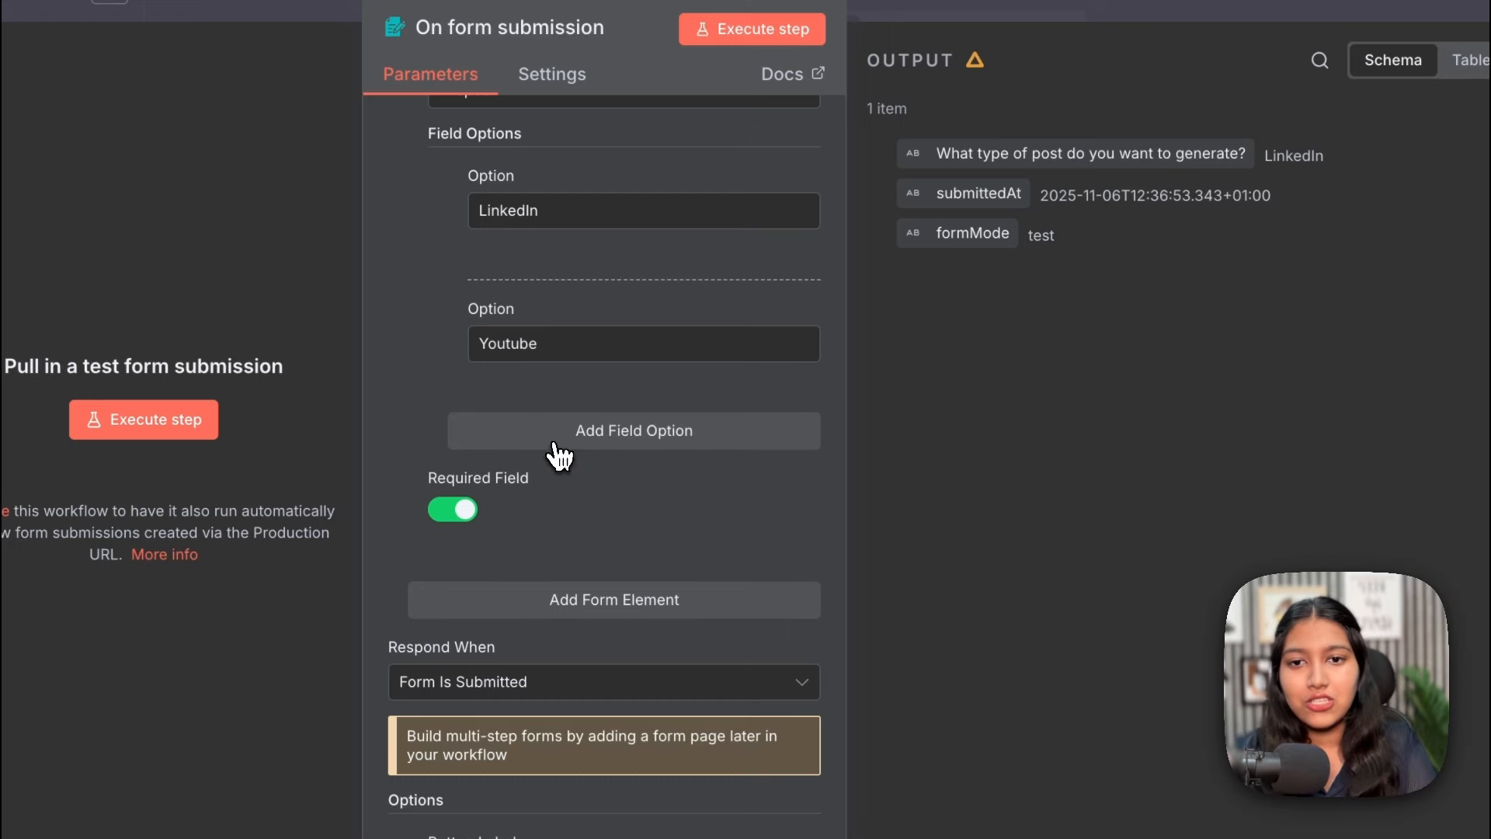
left_click(600, 435)
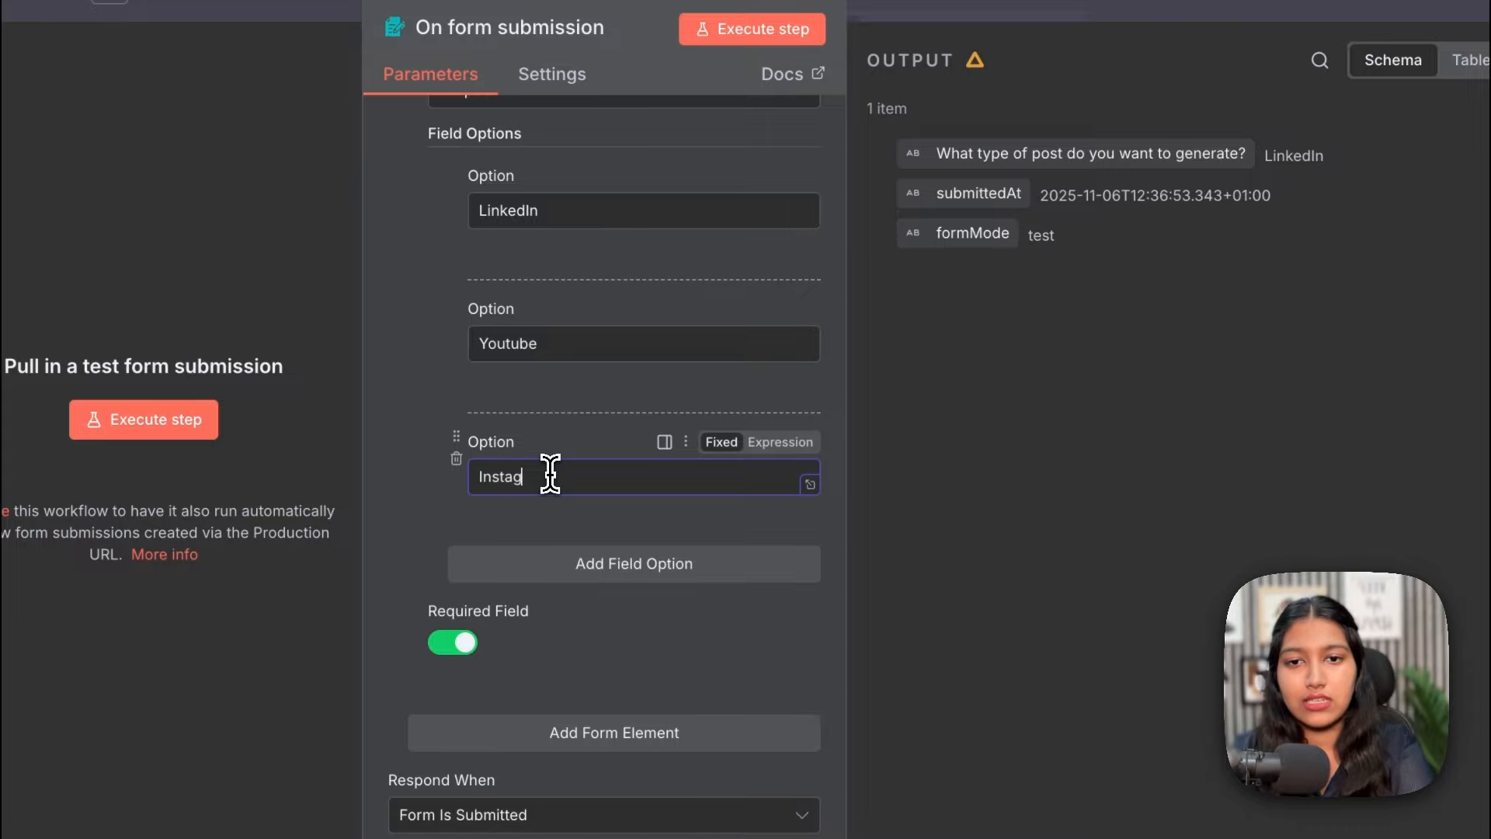
left_click(553, 563)
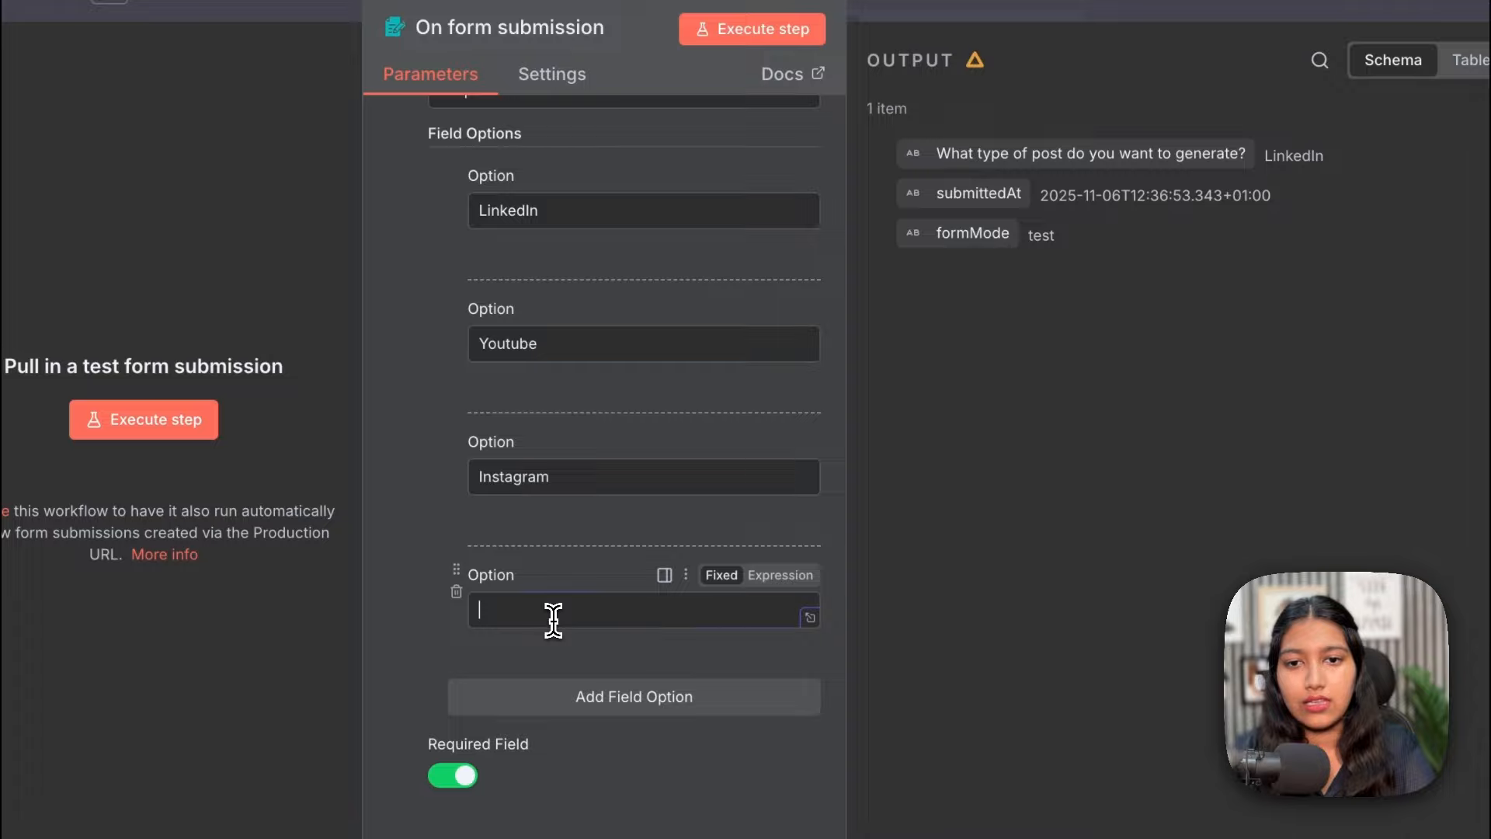
type("Facebook")
Change the post type question's Element Type from Dropdown to Checkboxes
scroll(599, 212, "up", 3)
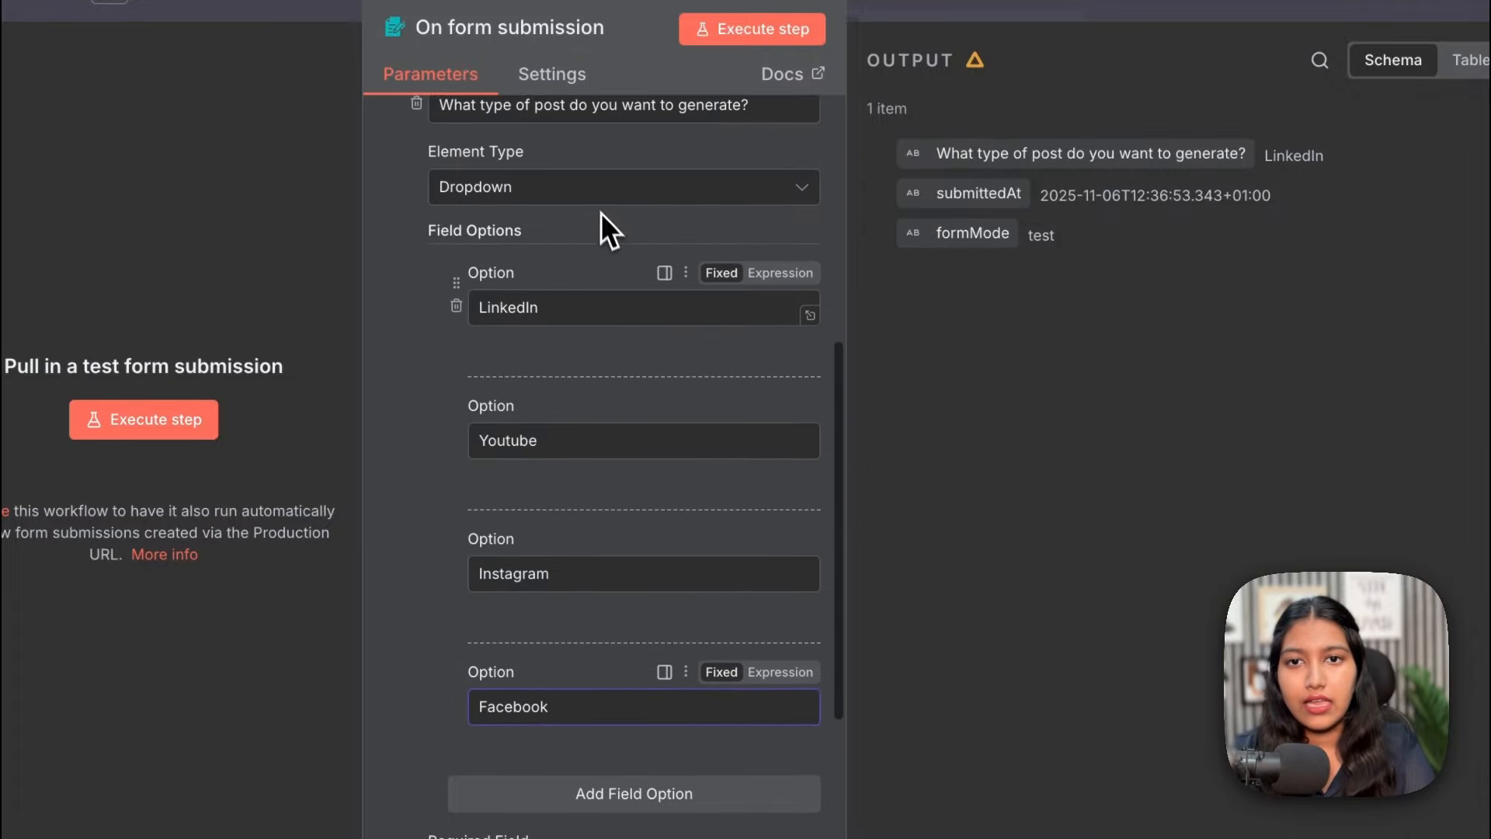
left_click(581, 210)
left_click(511, 273)
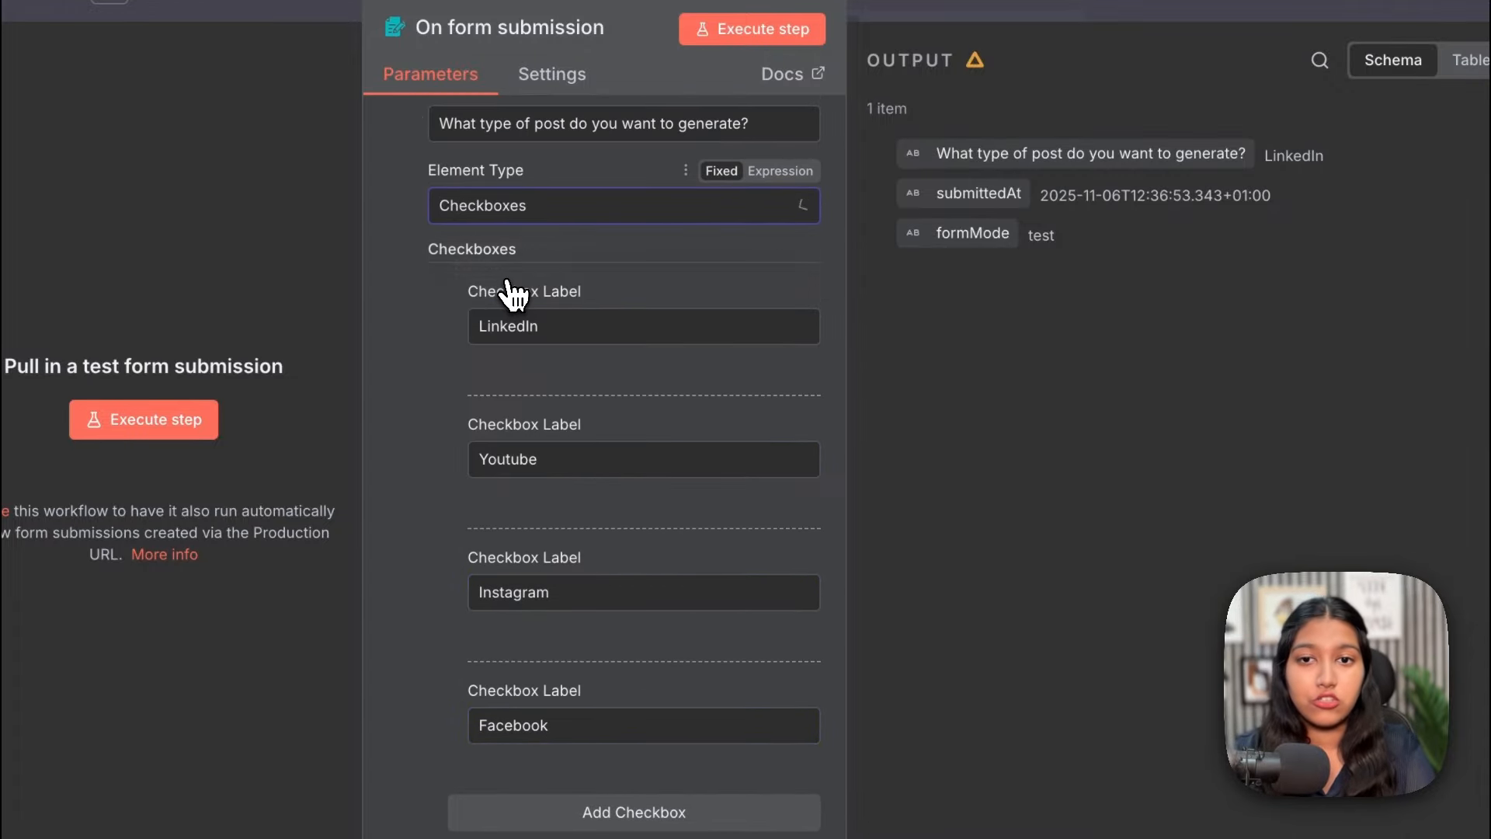
Run the form trigger, submit the test form with LinkedIn, Youtube and Facebook ticked, and check the returned answers
scroll(544, 373, "down", 3)
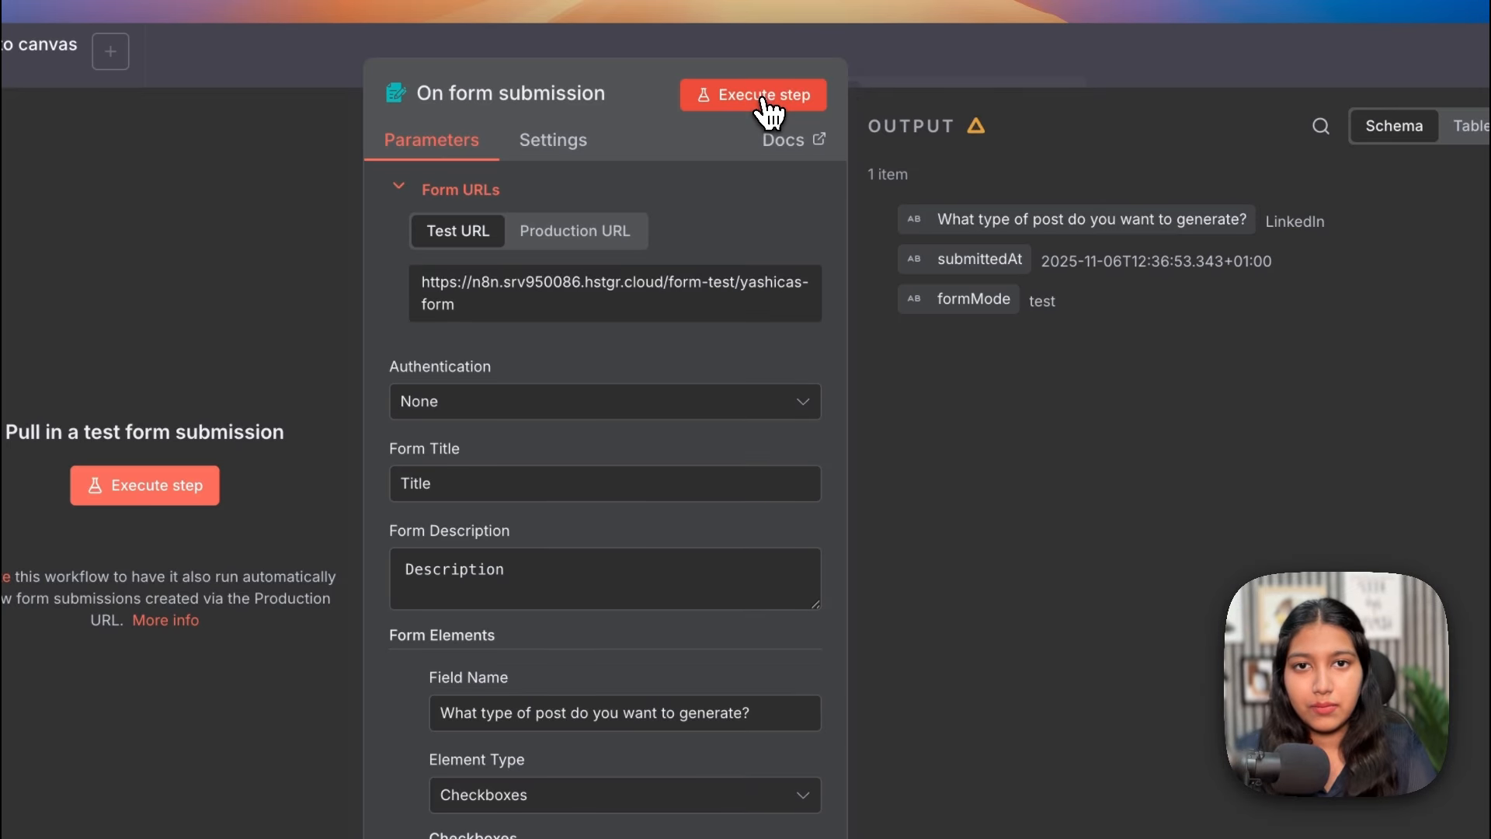
left_click(648, 88)
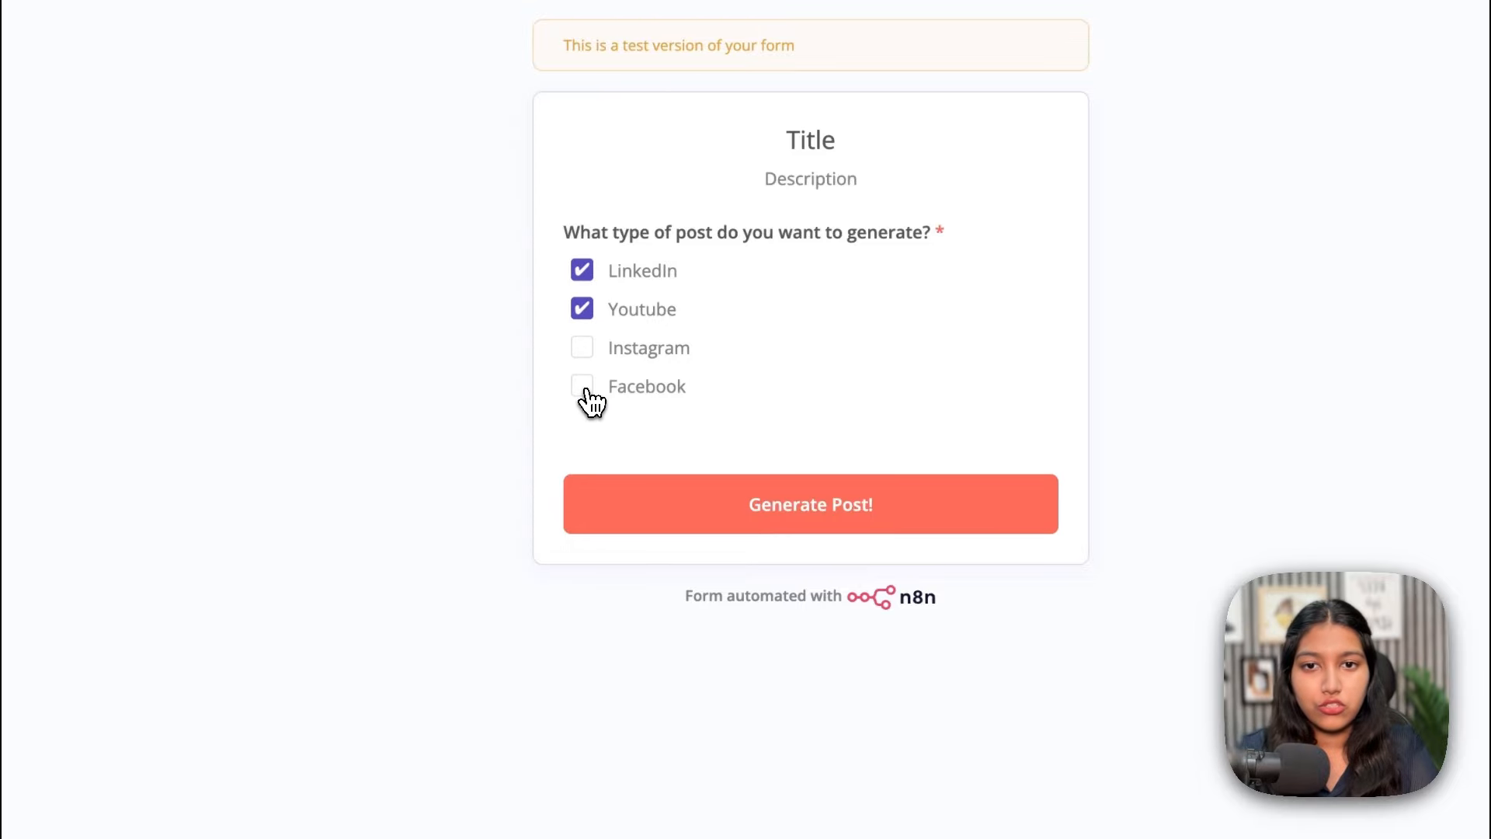
left_click(689, 505)
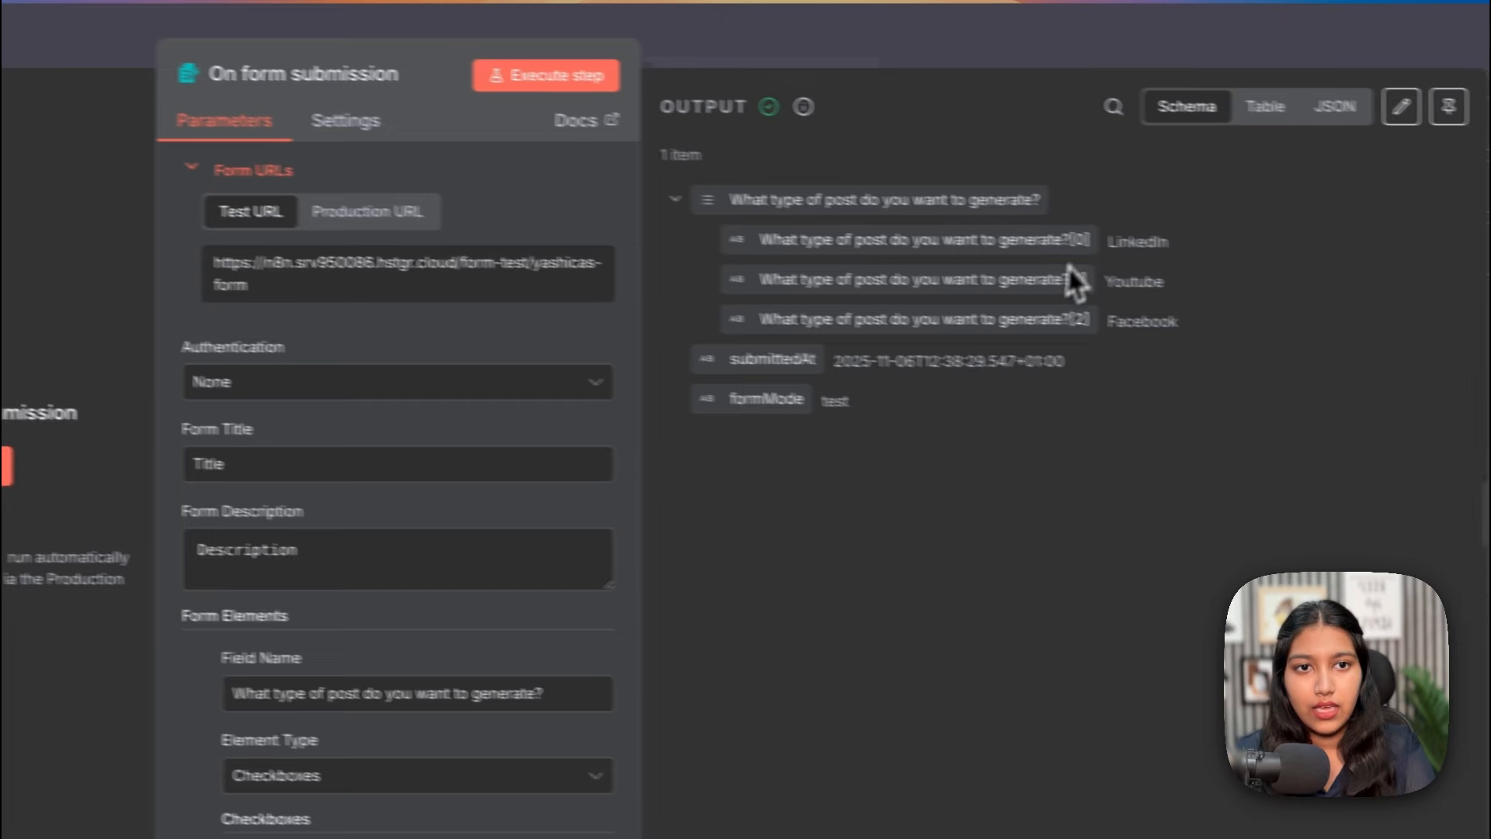
left_click_drag(1101, 238, 1201, 333)
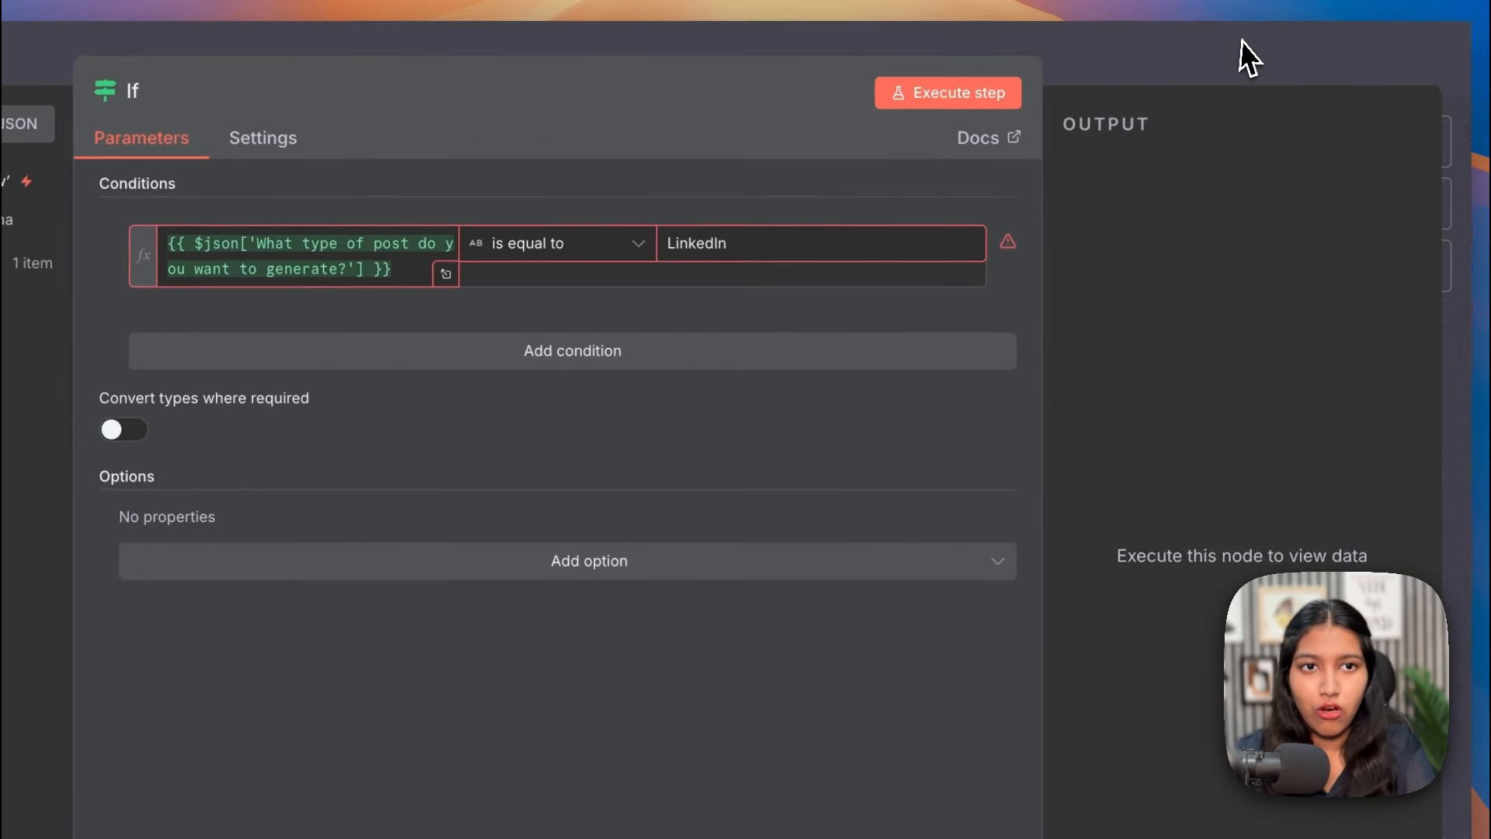
Delete the If node and add a Switch node after the On form submission trigger in its place
left_click(1240, 42)
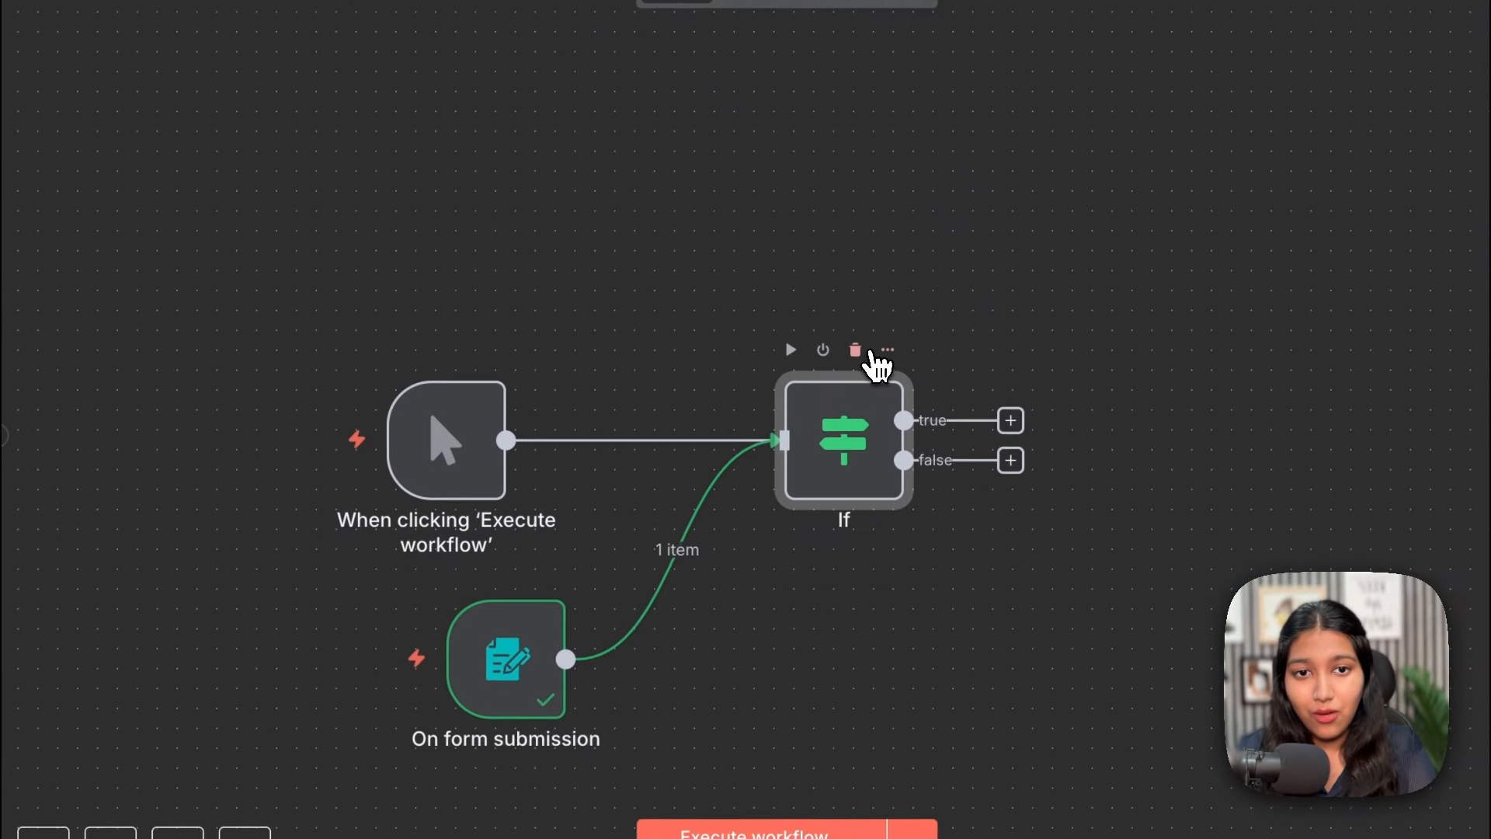
left_click(812, 395)
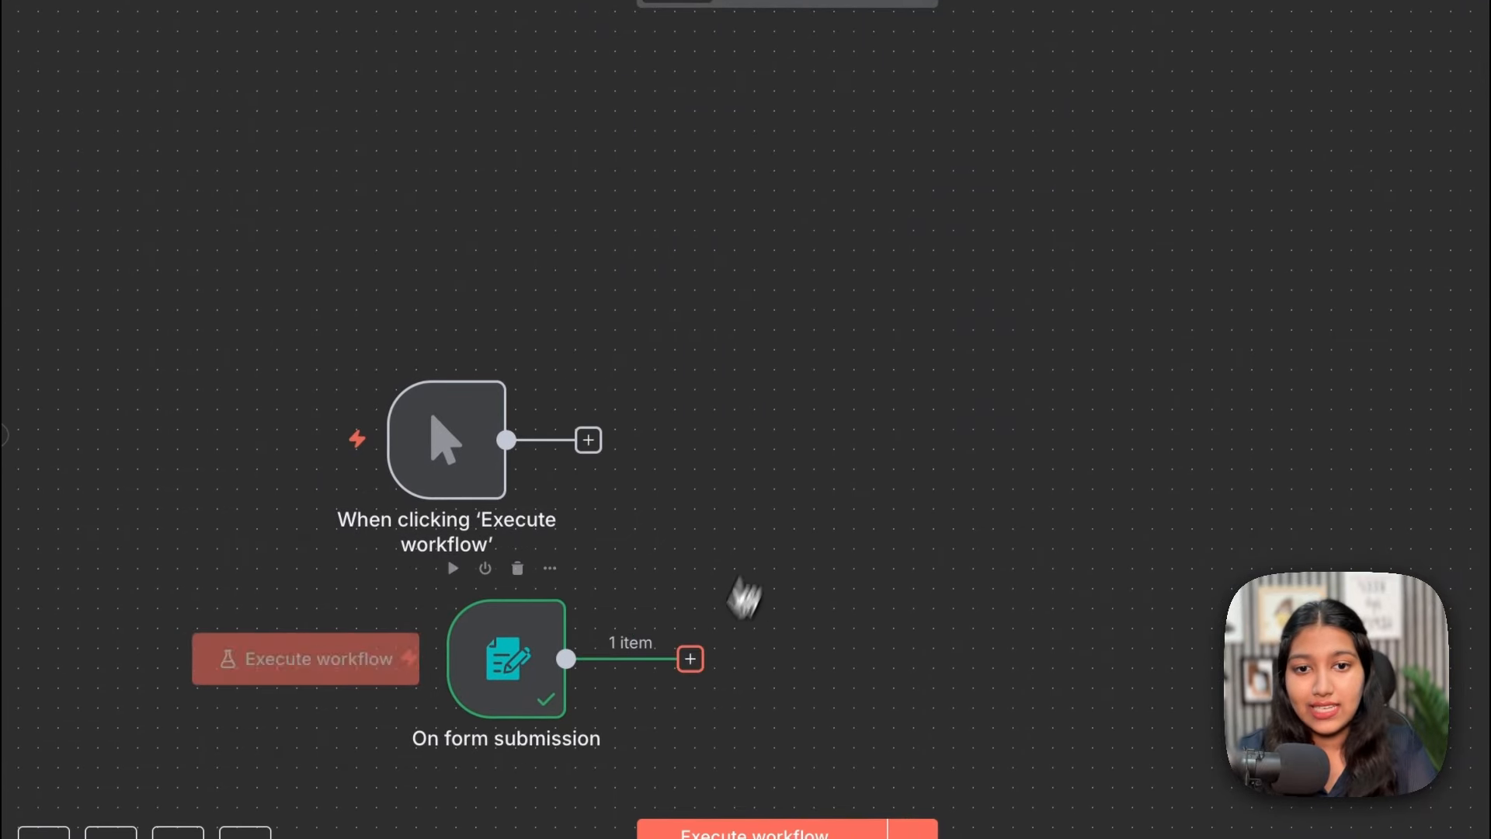
left_click(694, 664)
type("swit")
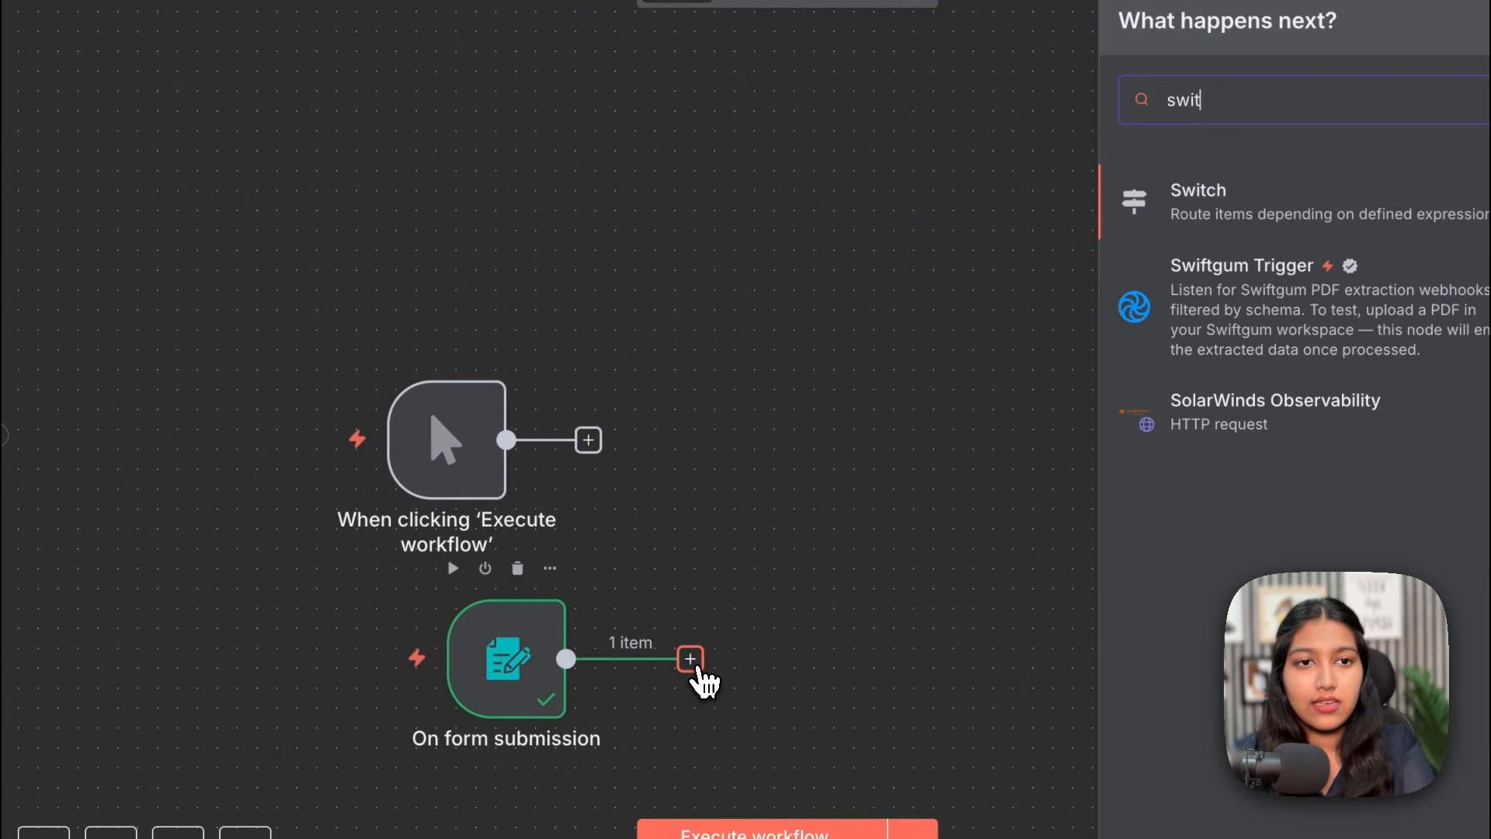
left_click(1202, 212)
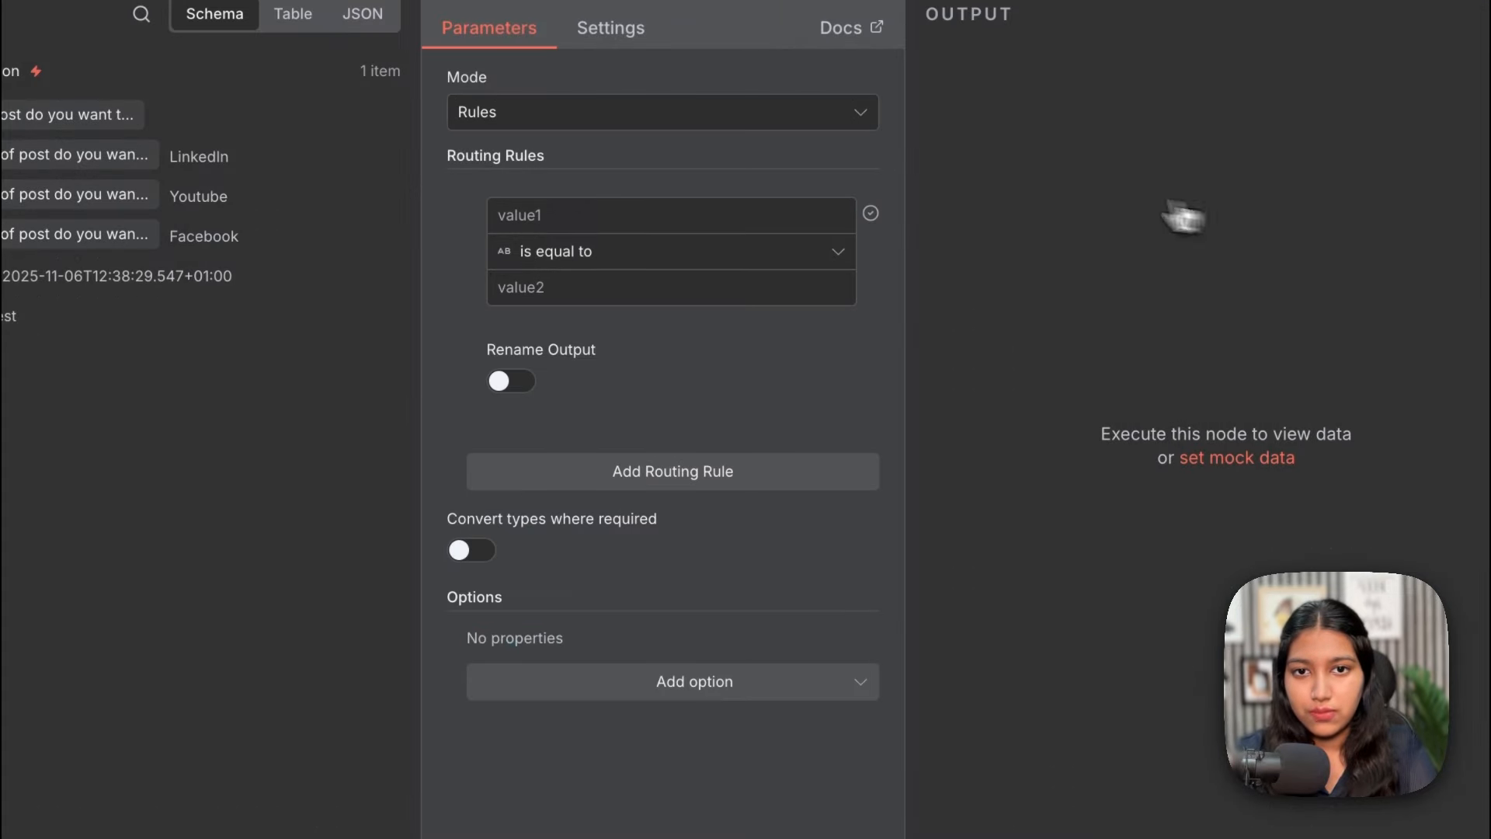
Define the Switch node's first routing rule so the whole post type answer, compared as a string, contains LinkedIn
left_click(566, 211)
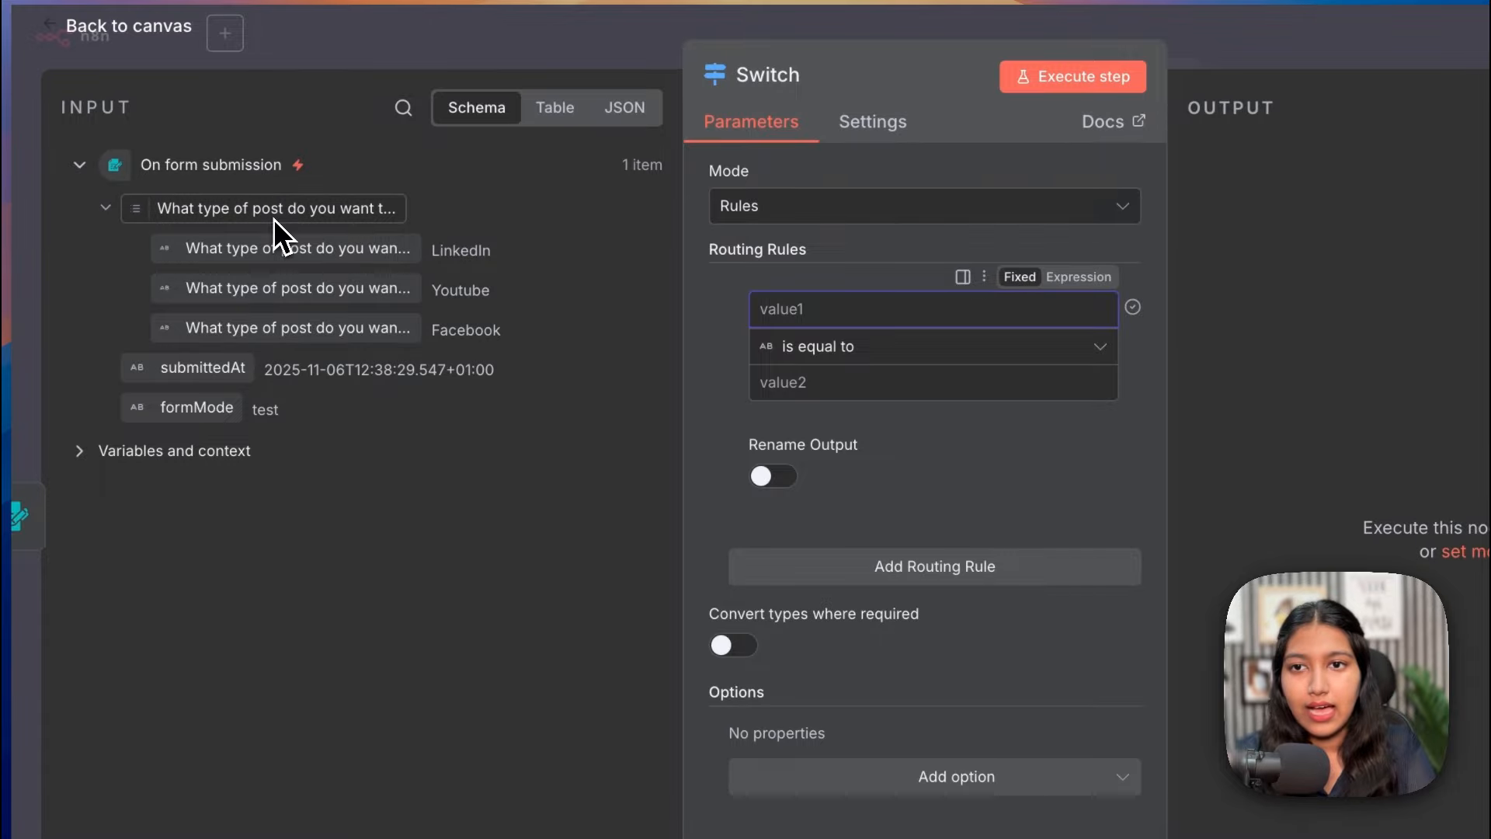
left_click_drag(274, 208, 791, 308)
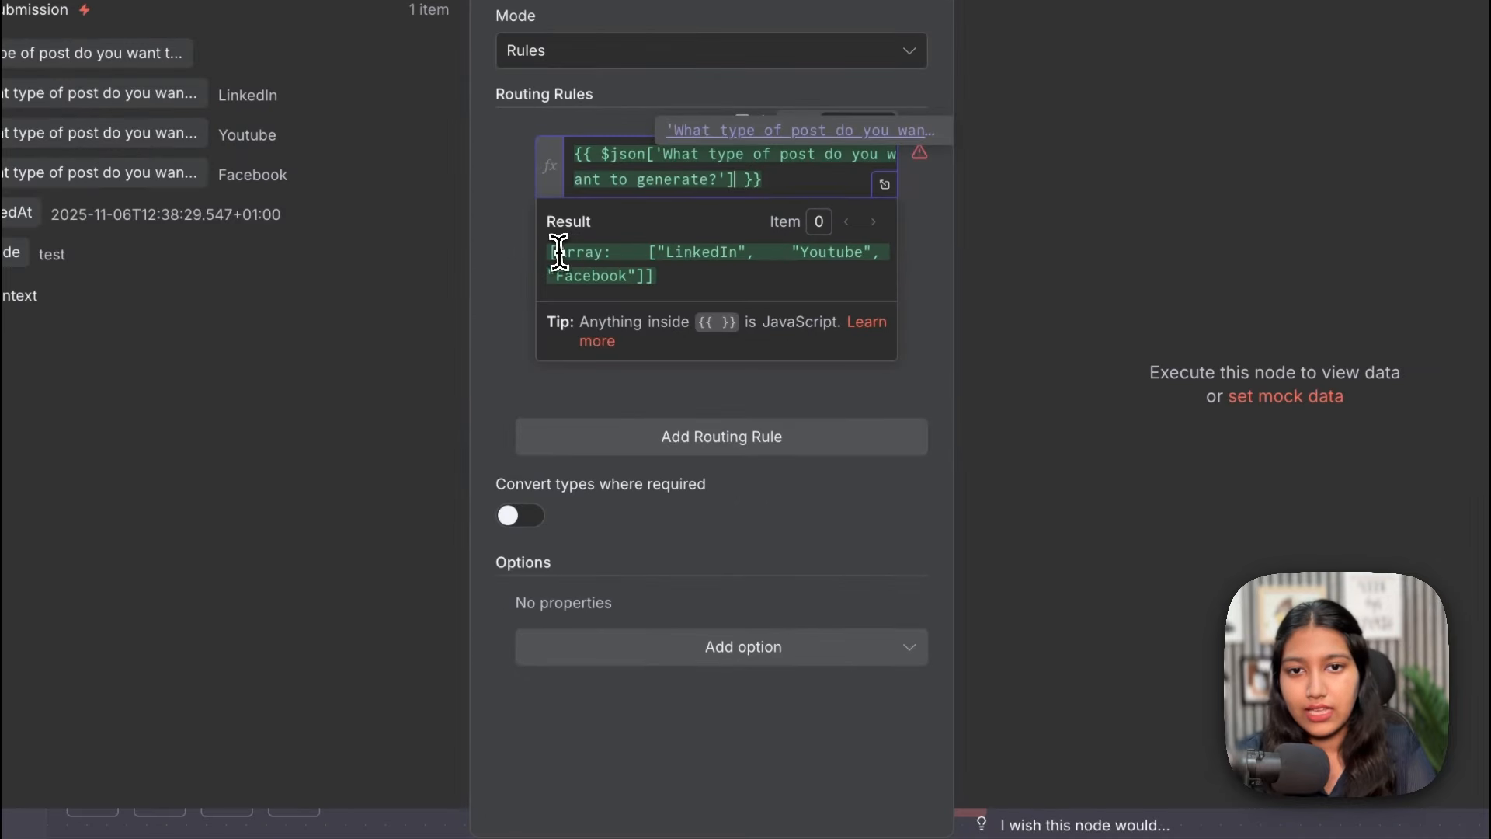
left_click_drag(765, 409, 900, 444)
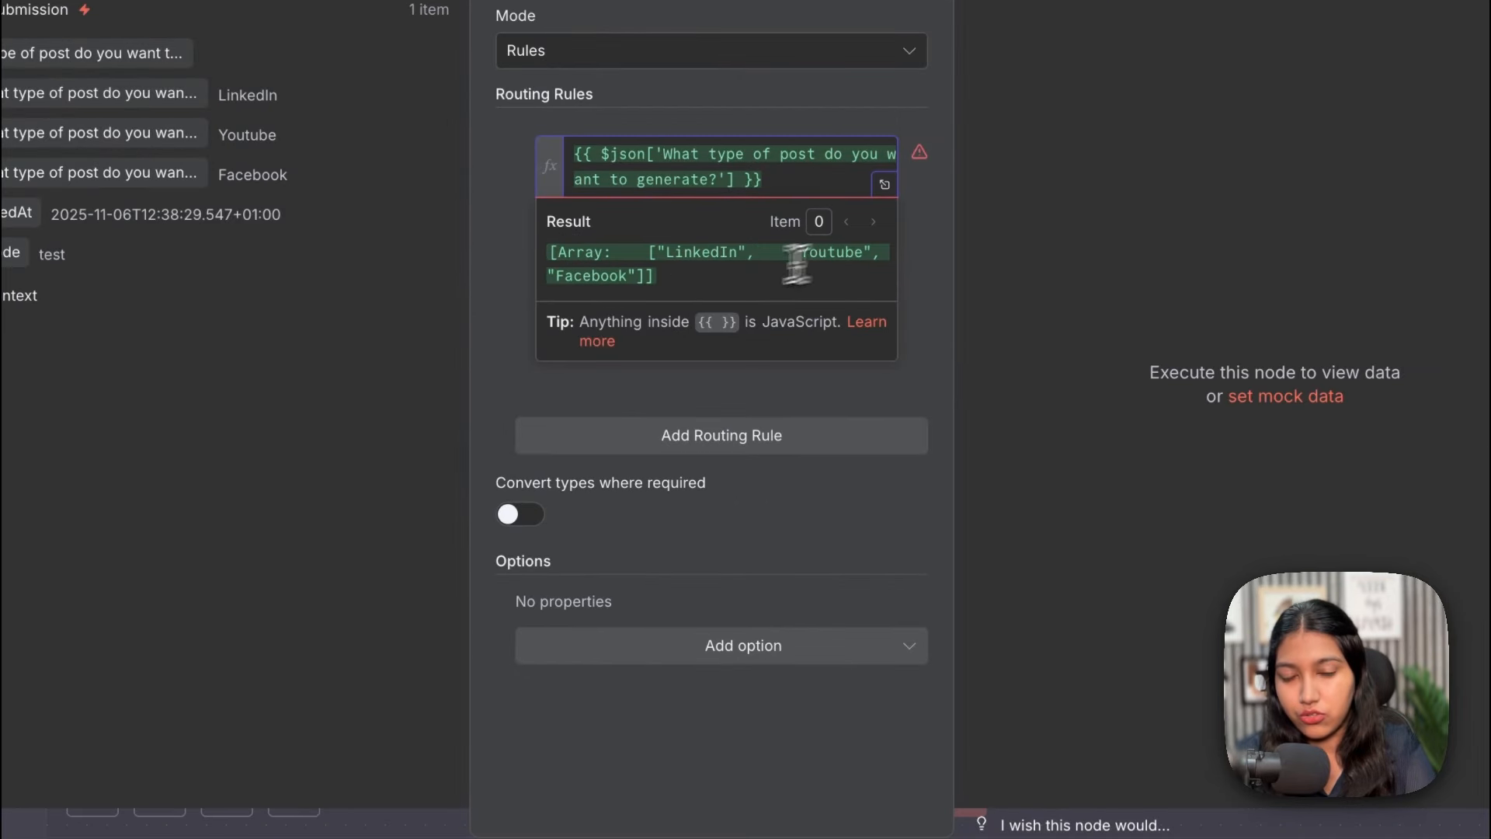
left_click(618, 221)
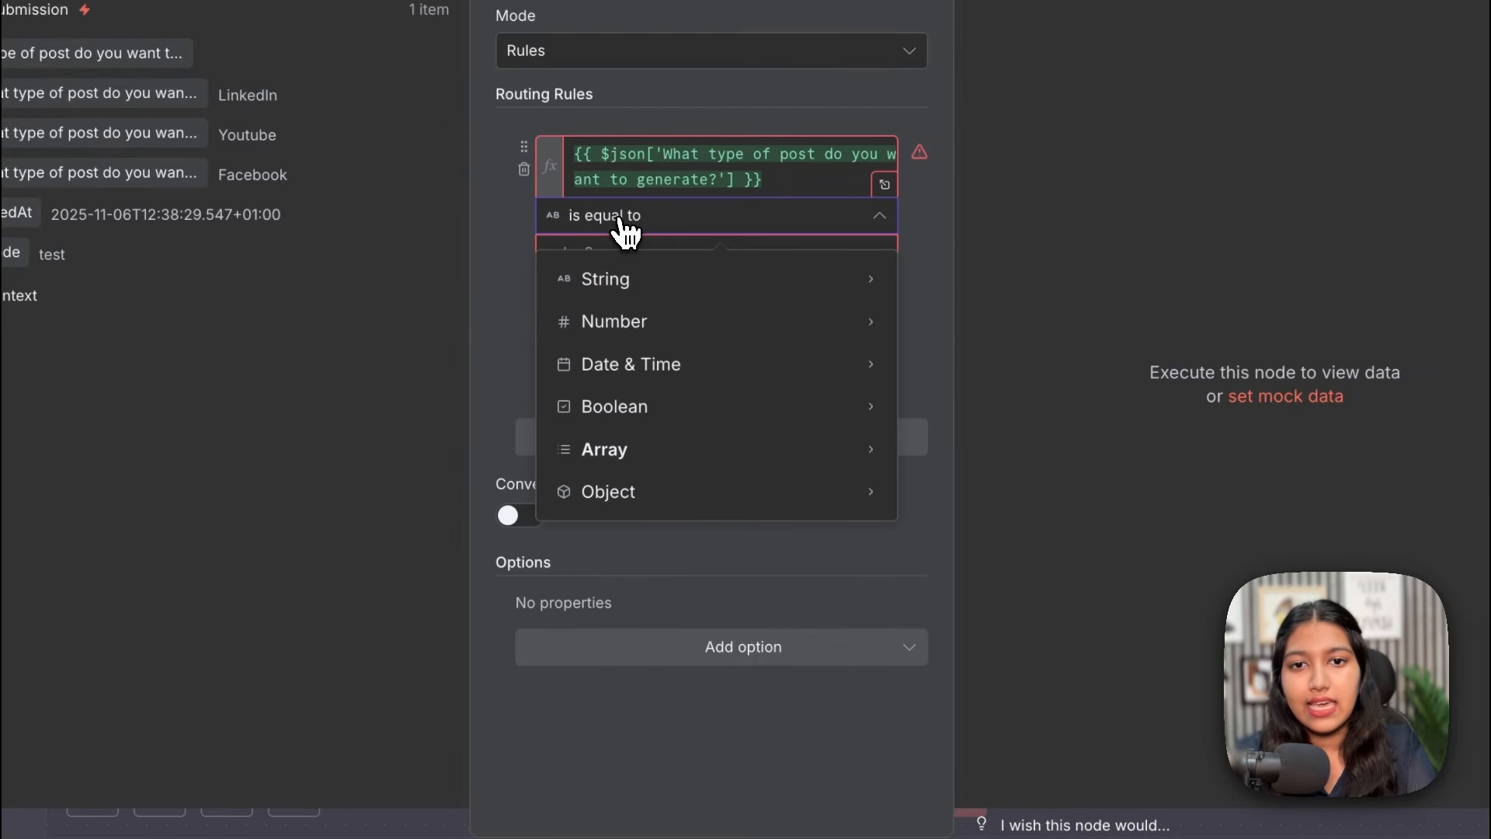
mouse_move(730, 289)
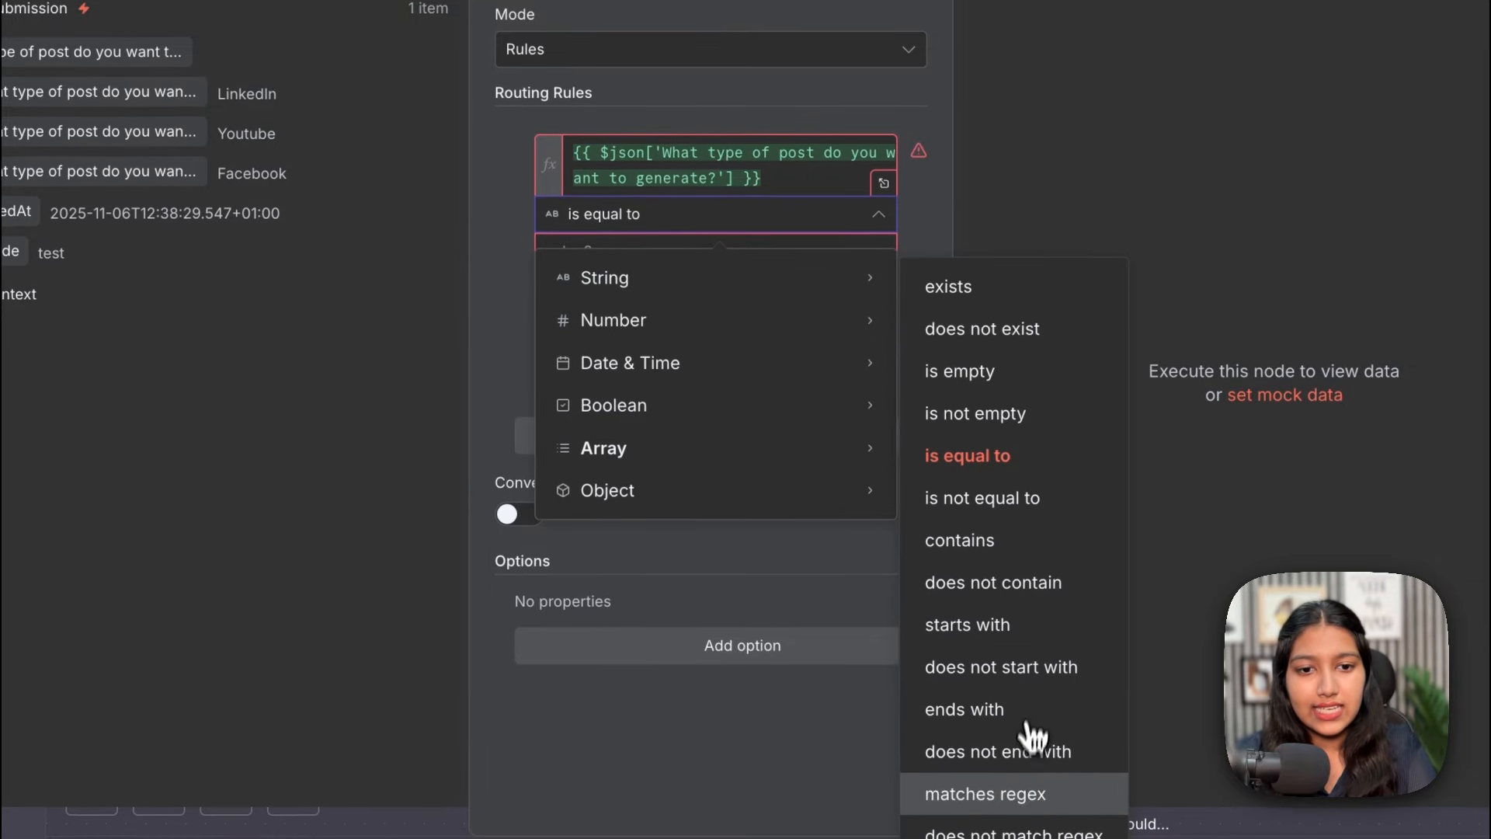
left_click(951, 526)
left_click(594, 250)
type("LinkedIn")
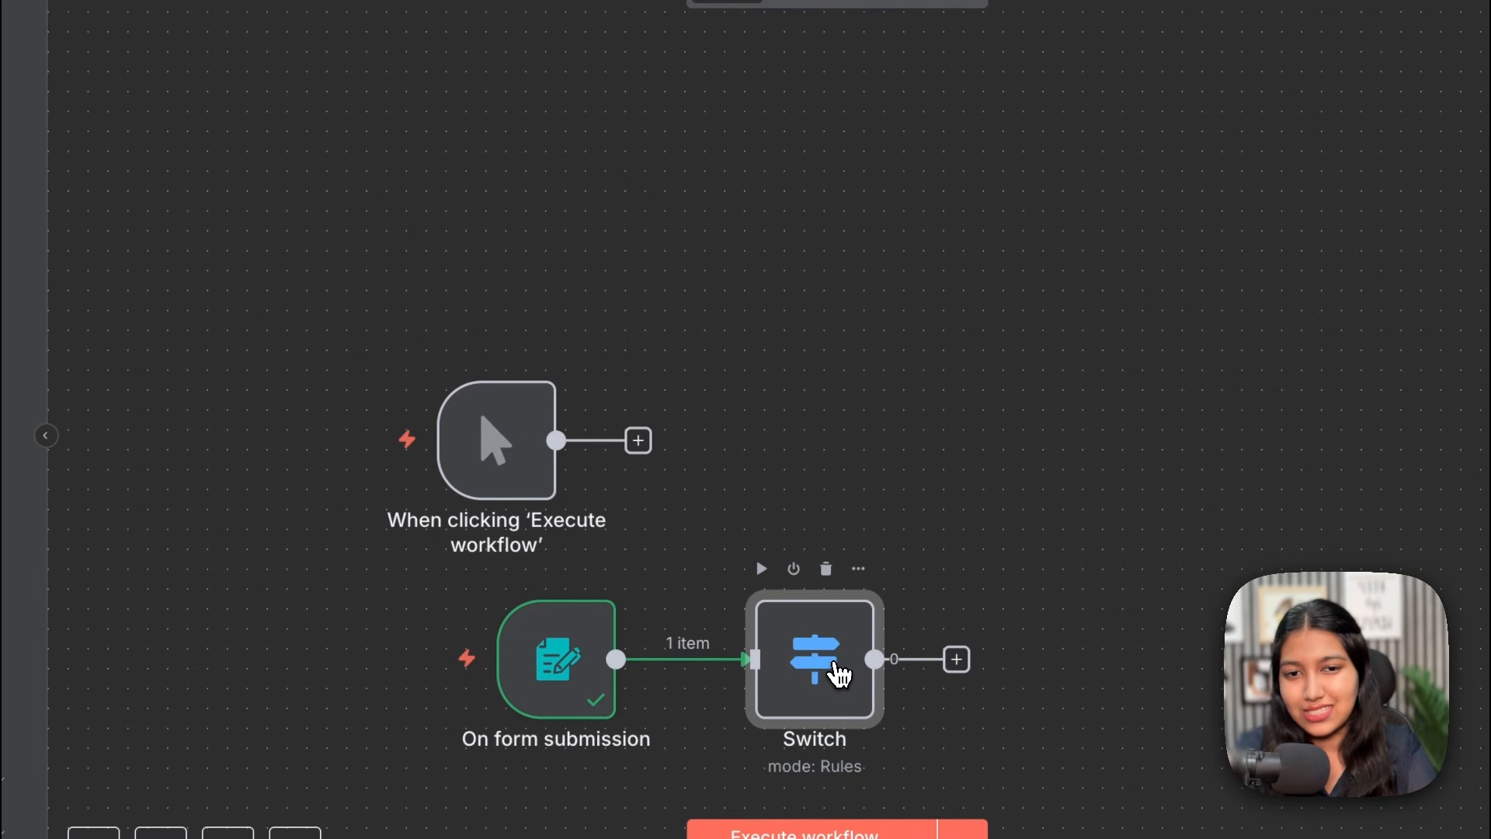
Enable Rename Output for the first routing rule, name the output LinkedIn, and reopen the Switch node's parameters
double_click(840, 674)
left_click(561, 407)
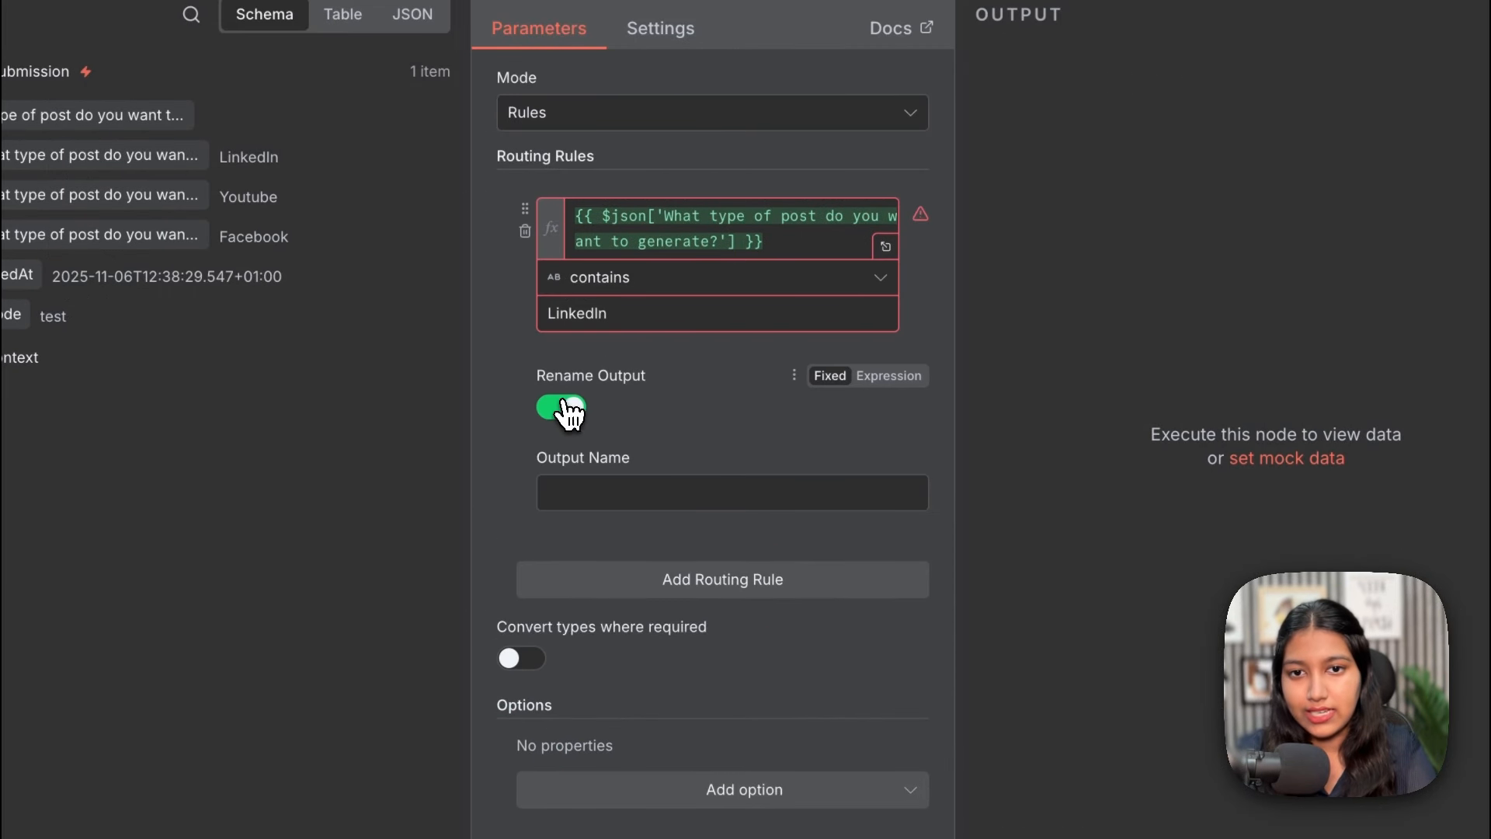
double_click(584, 313)
key("ctrl+c")
left_click(626, 494)
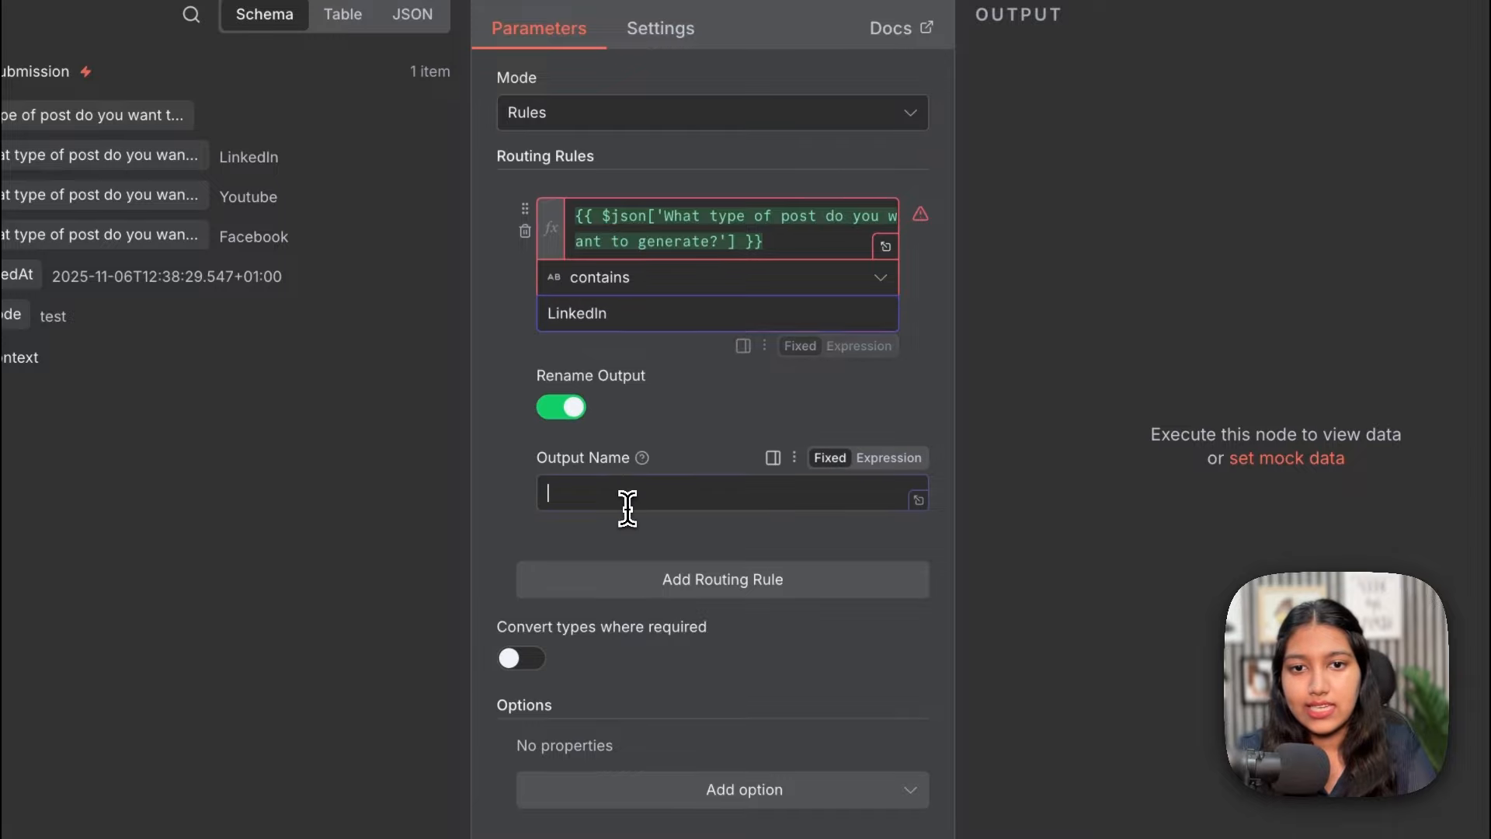
key("ctrl+v")
left_click(940, 70)
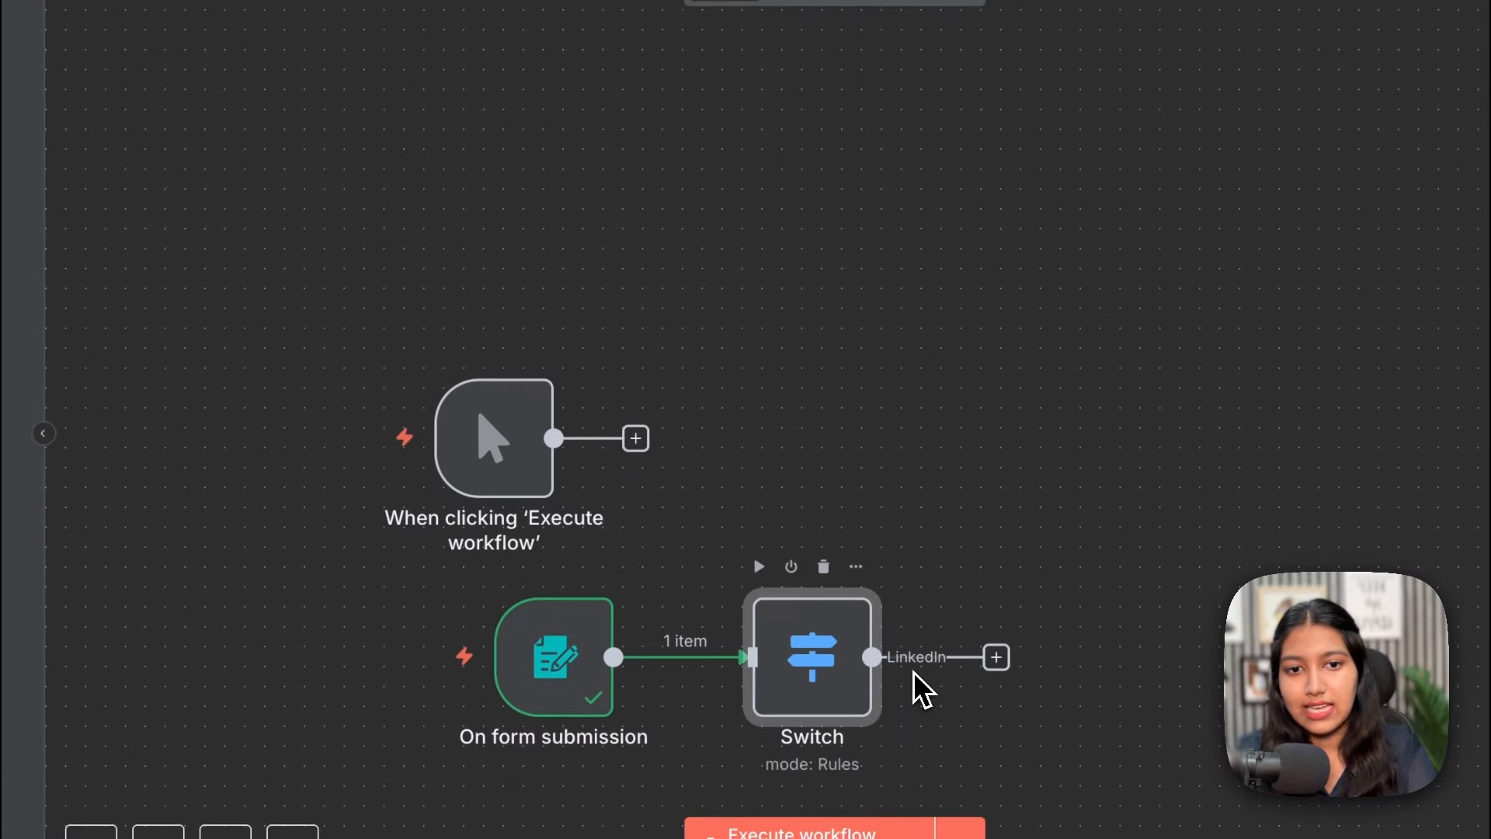
double_click(824, 673)
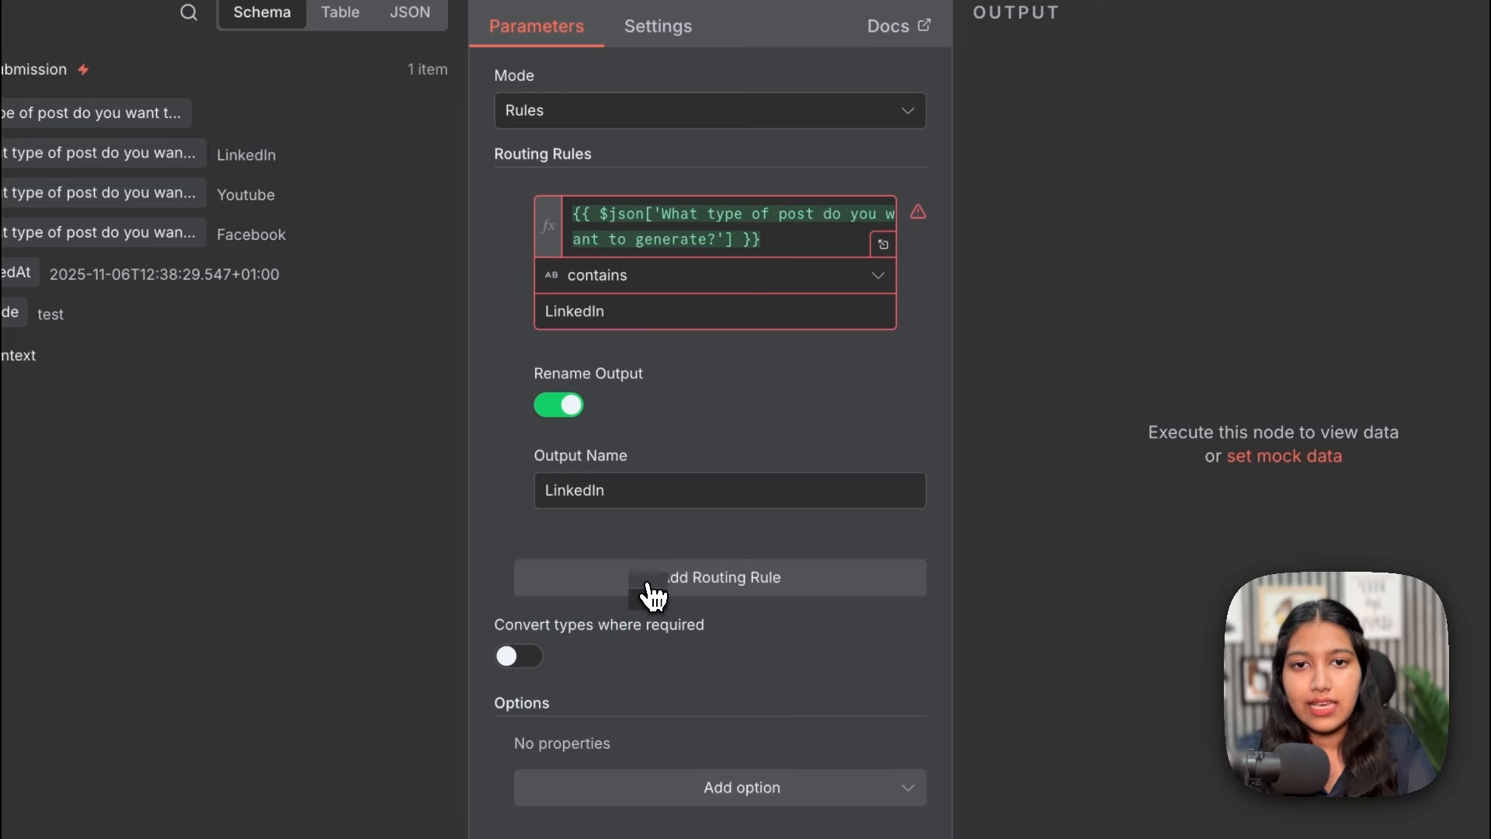
Add a second routing rule that checks, as a string, whether the whole post type answer contains Youtube
left_click(649, 593)
scroll(655, 598, "down", 2)
left_click(593, 441)
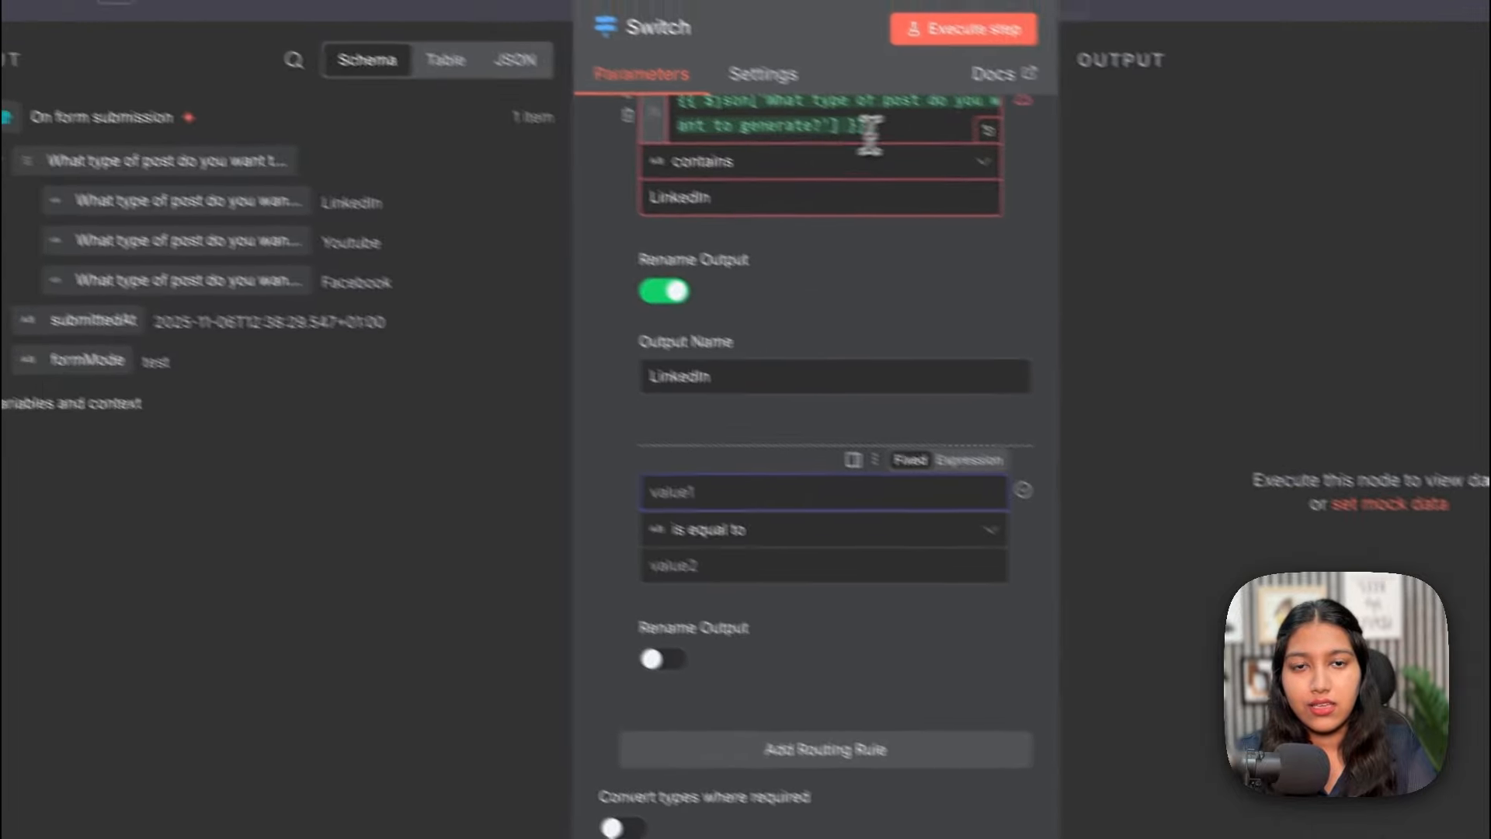
left_click_drag(241, 170, 759, 503)
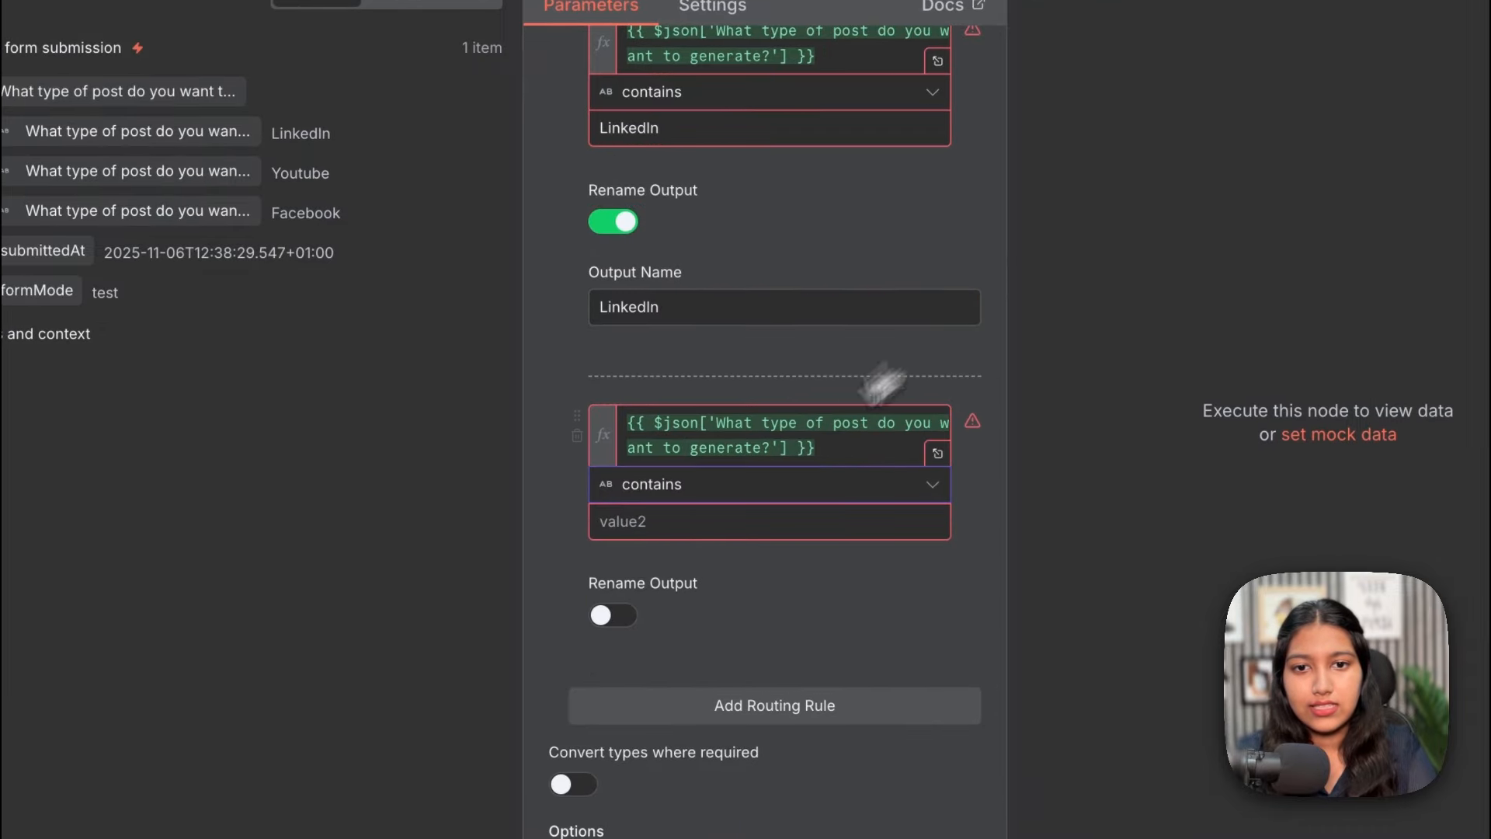
left_click(793, 579)
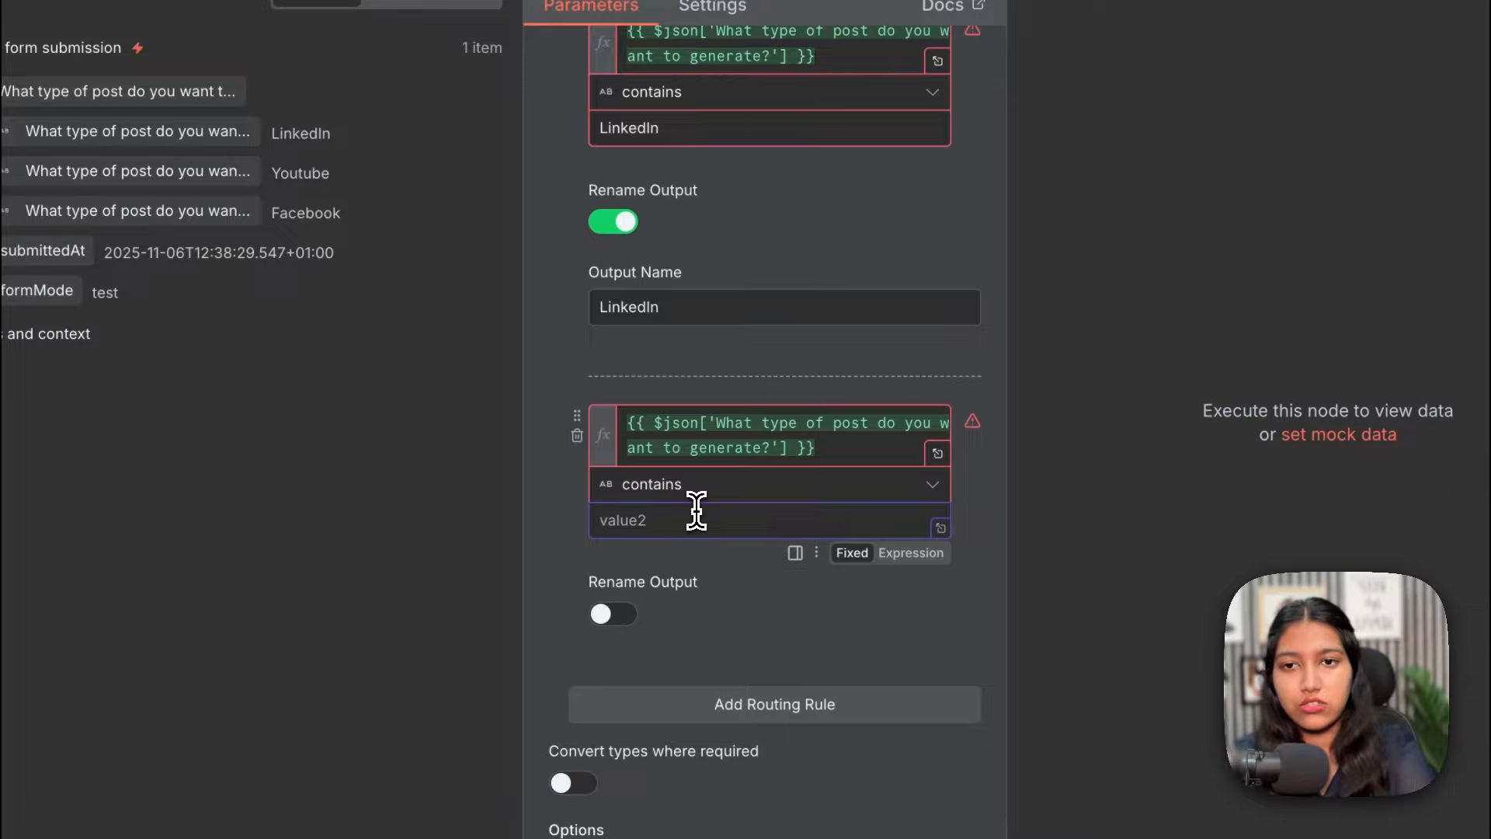
Name the second rule's output Youtube and set up a third rule for answers containing Instagram, with its output named Instagram
left_click_drag(225, 133, 808, 423)
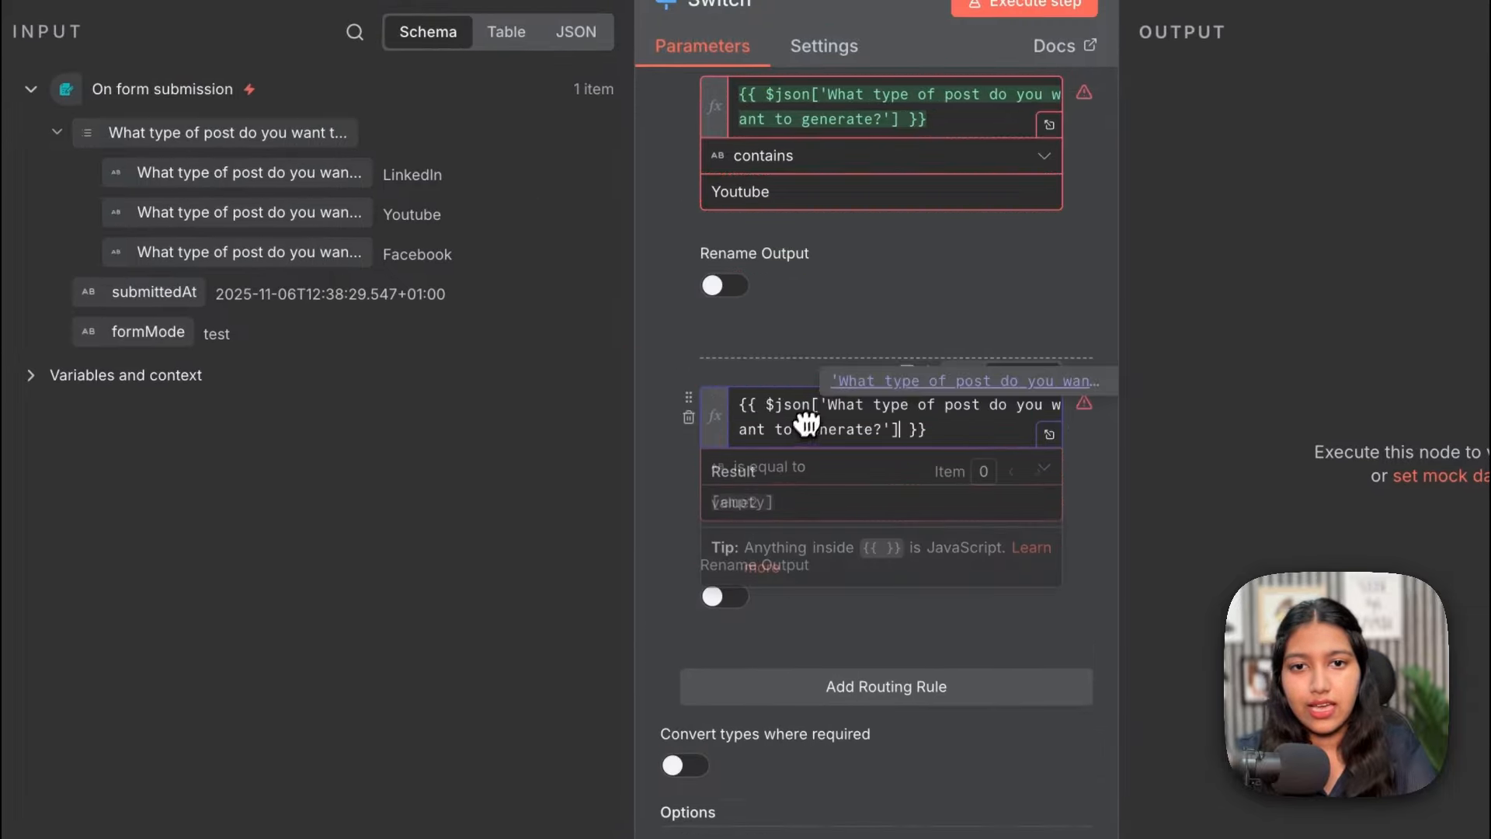
left_click(718, 285)
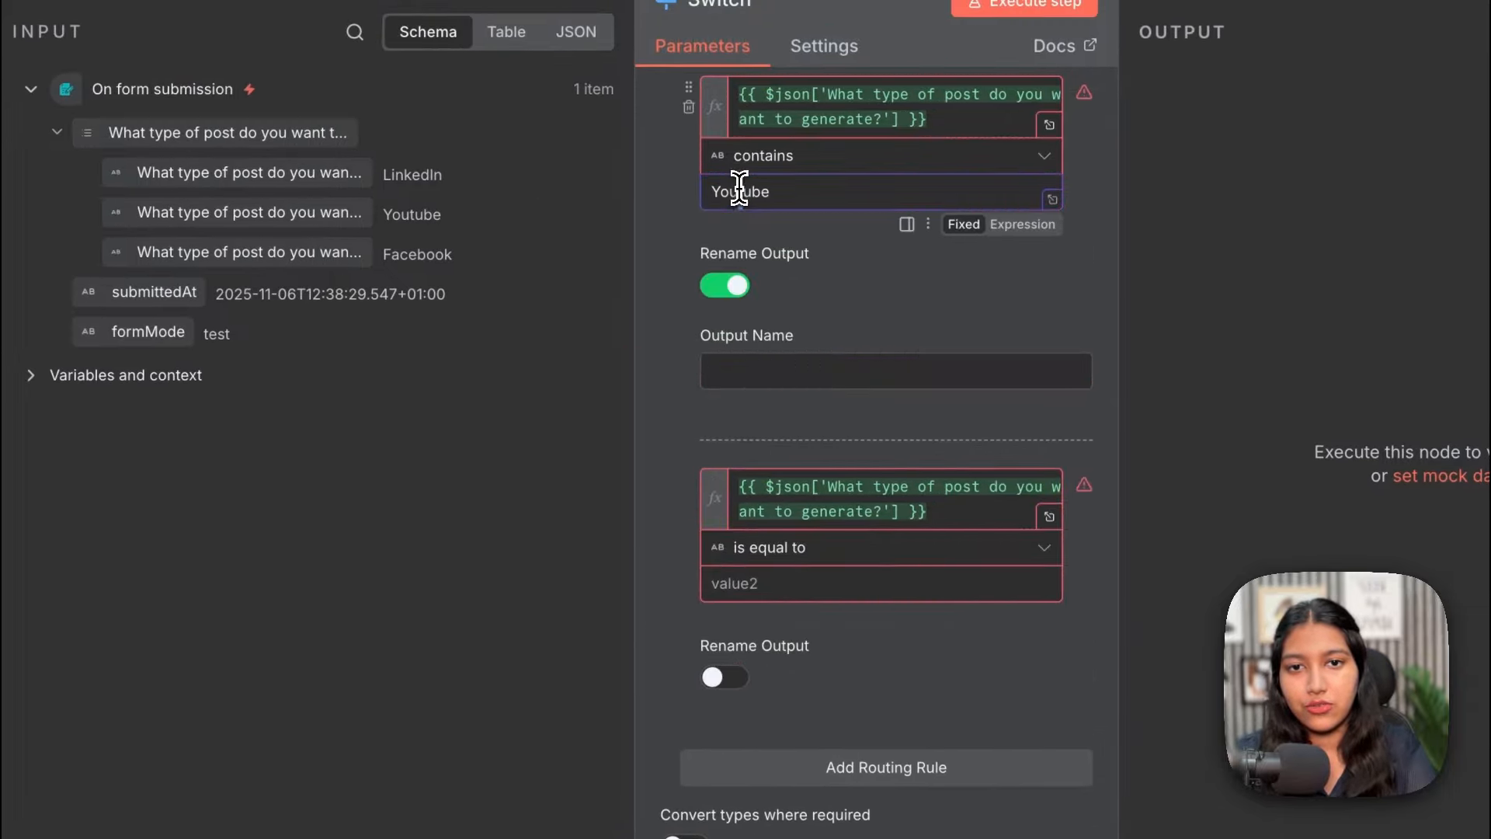
left_click(776, 374)
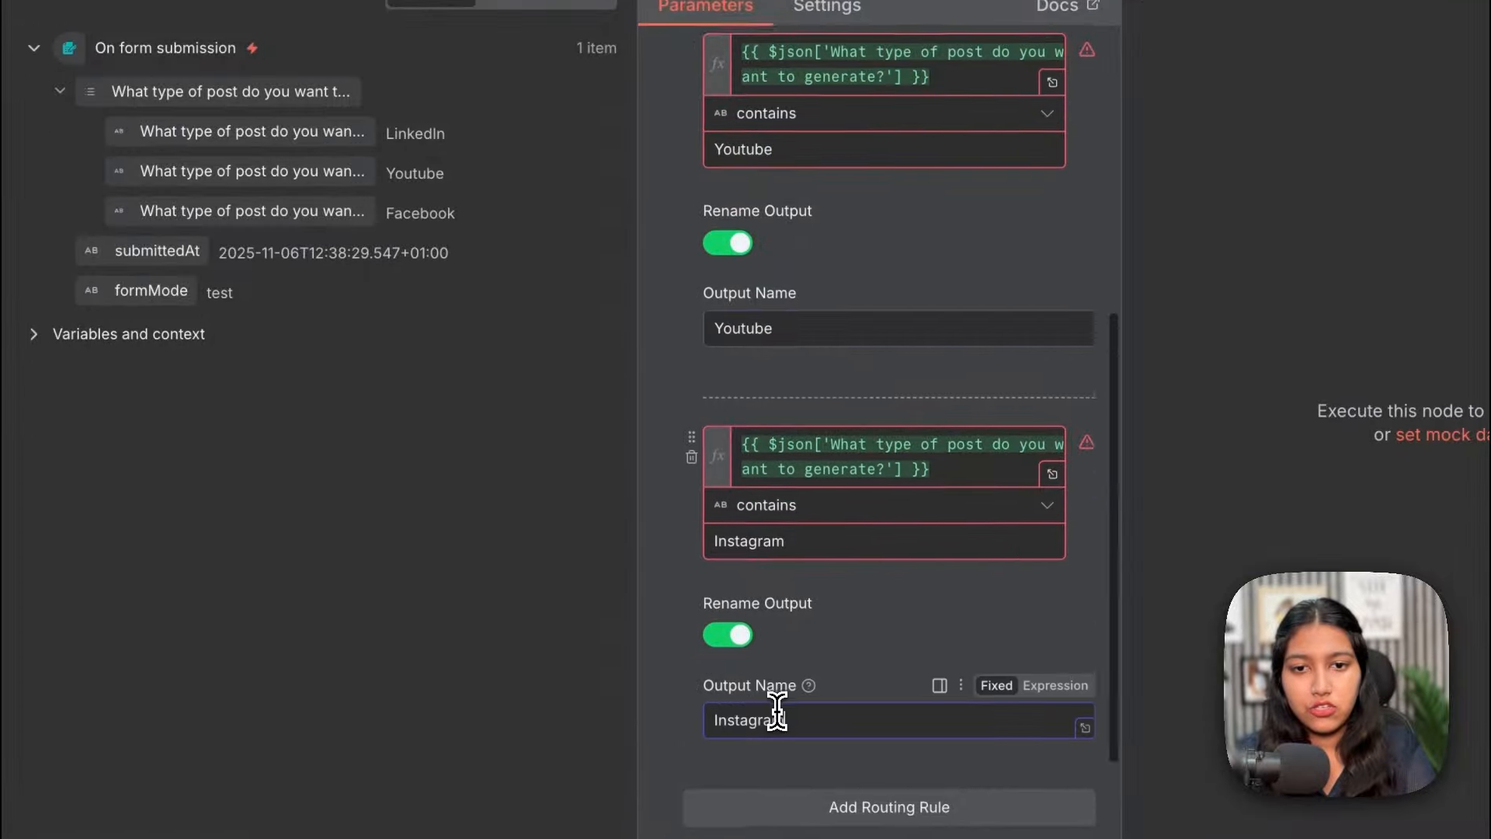
Add a fourth routing rule checking whether the post type answer, as a string, contains Facebook, and name its output Facebook
scroll(776, 753, "down", 3)
left_click(797, 647)
scroll(800, 618, "down", 3)
left_click(752, 449)
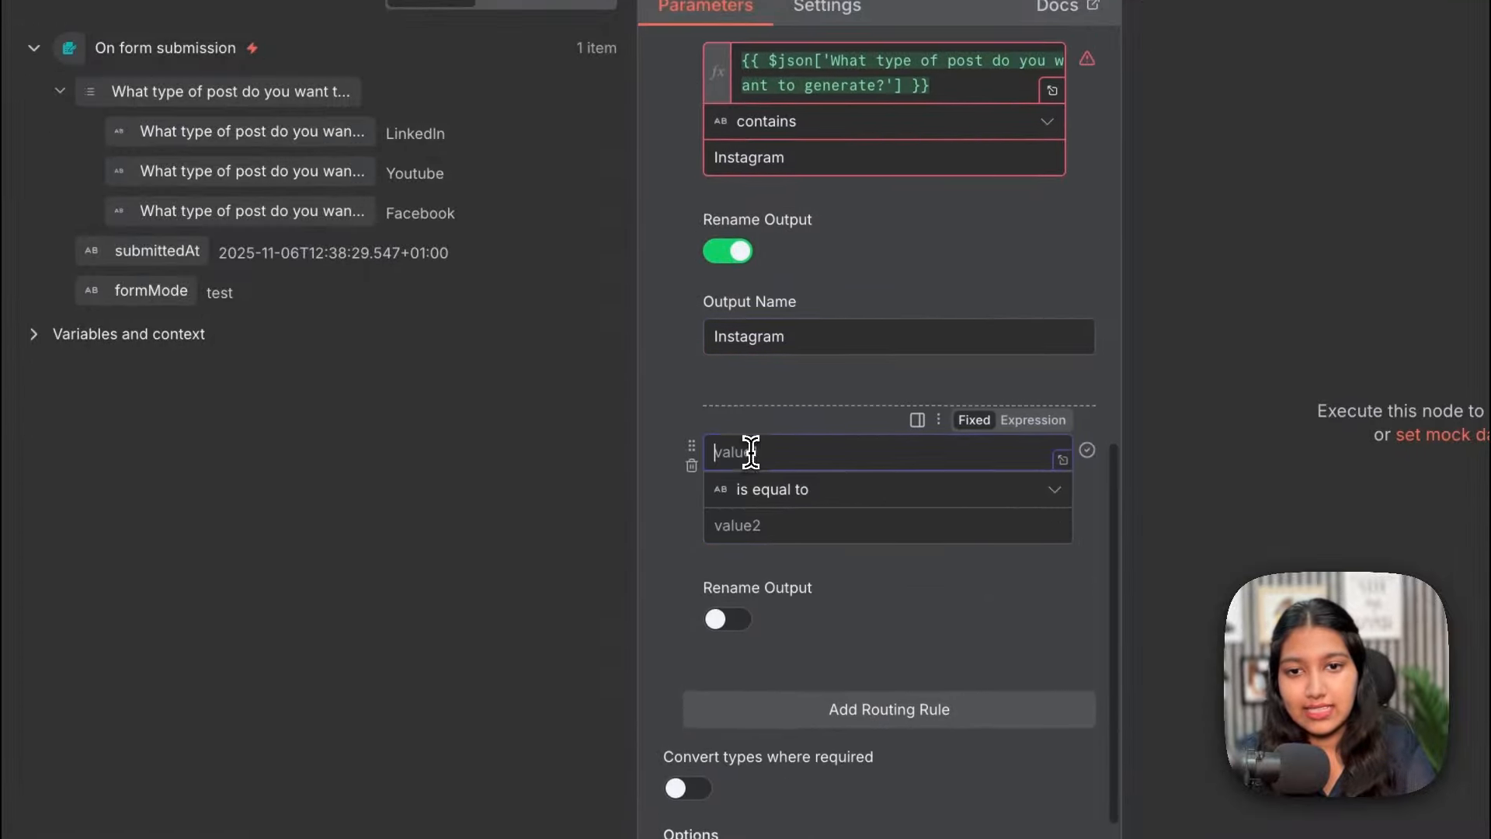
left_click_drag(278, 134, 807, 491)
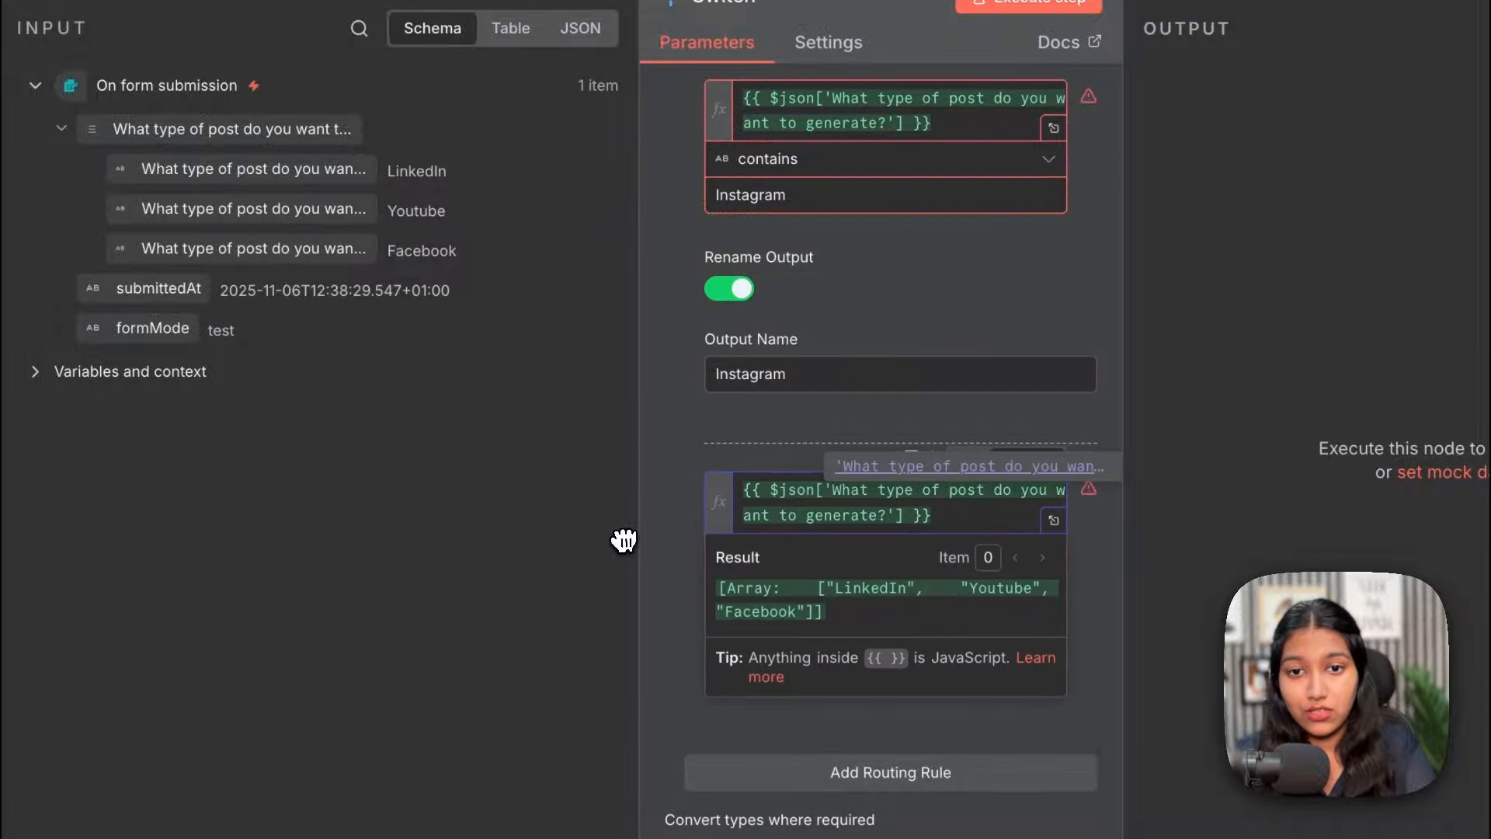
left_click(845, 557)
mouse_move(835, 615)
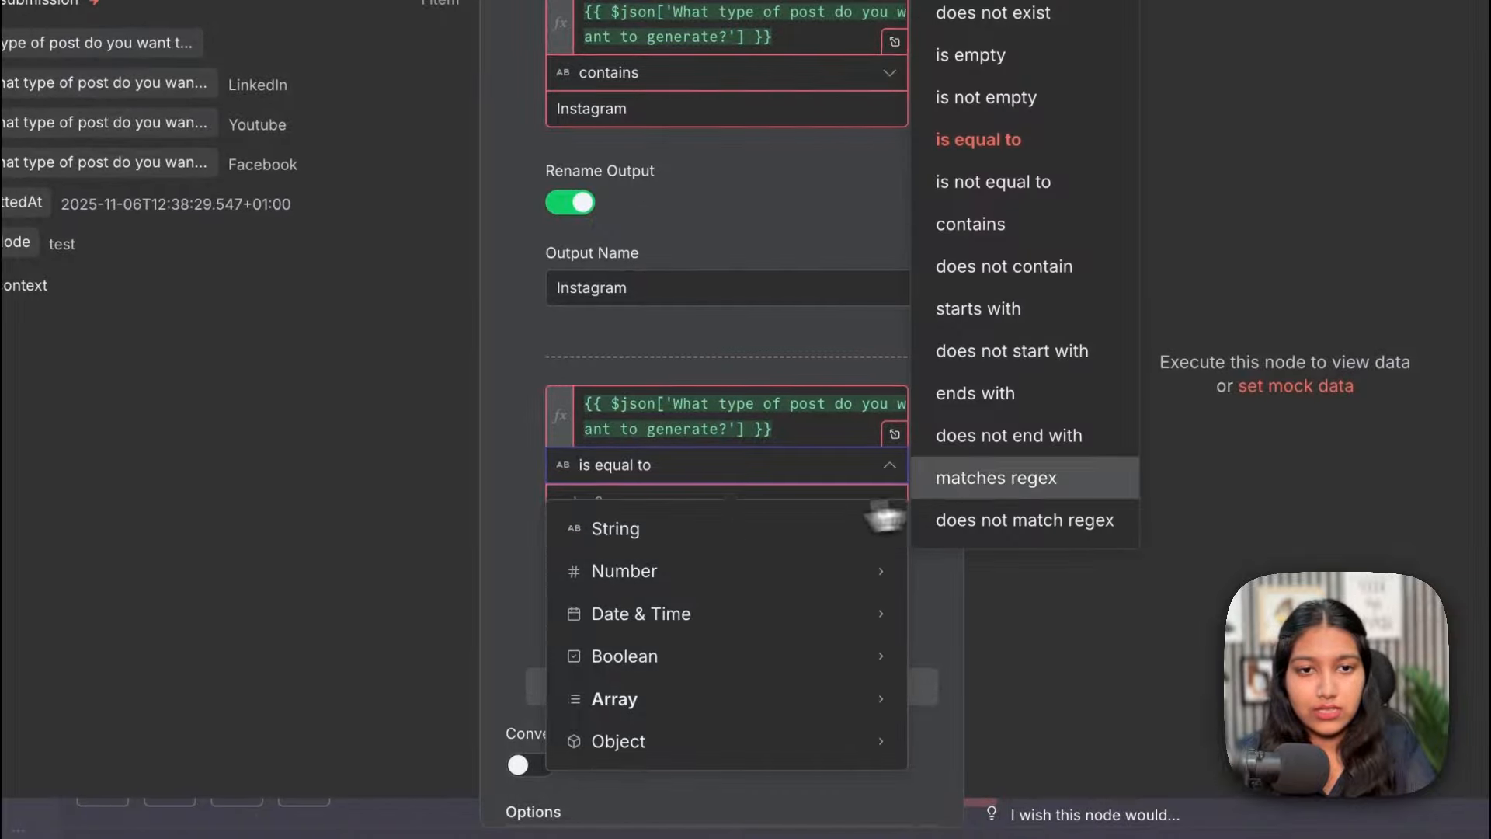
left_click(971, 225)
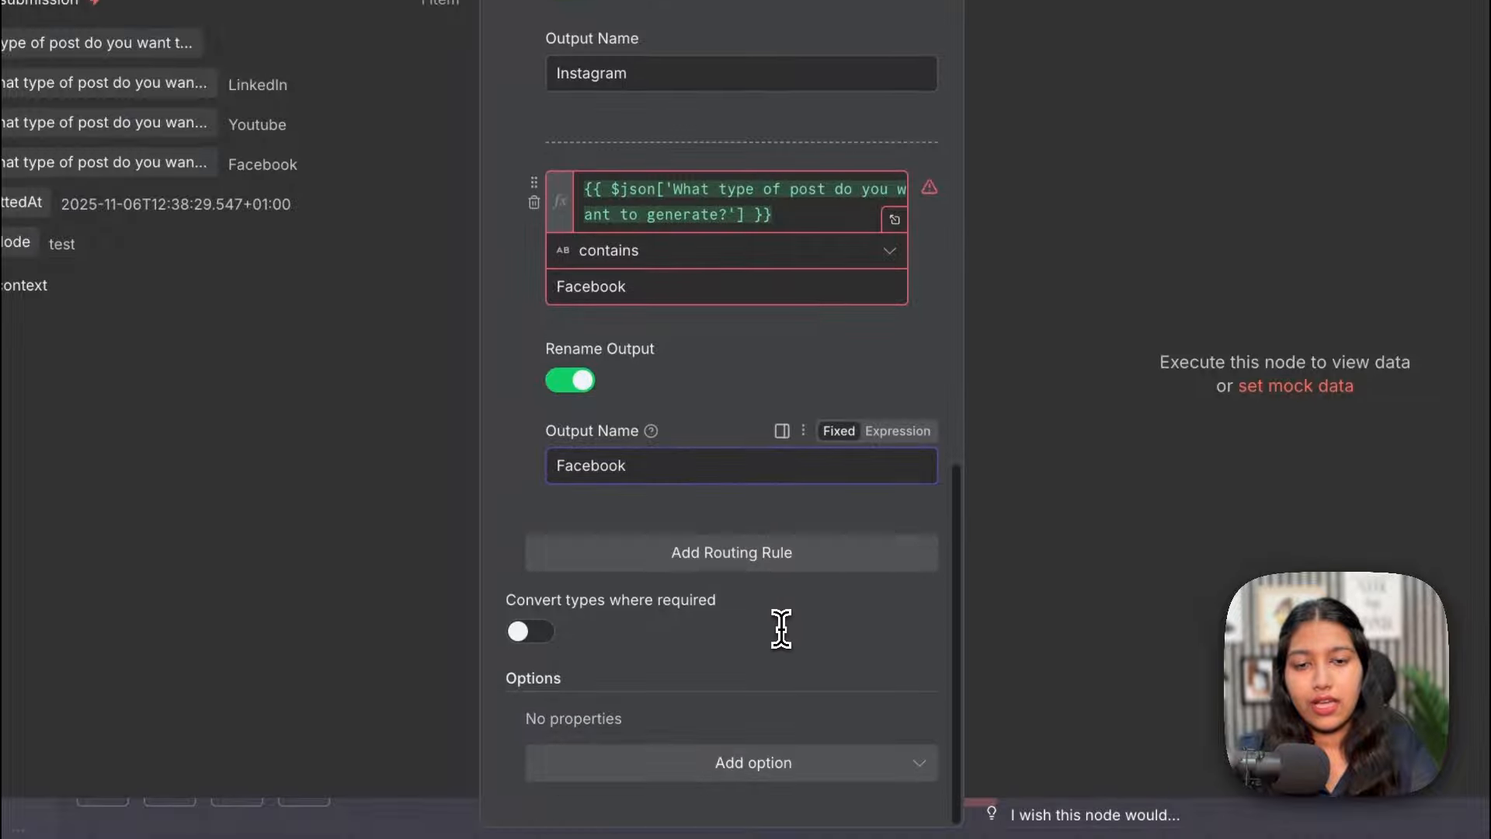
Add the Send data to all matching outputs option to the Switch node and turn it on
left_click(688, 775)
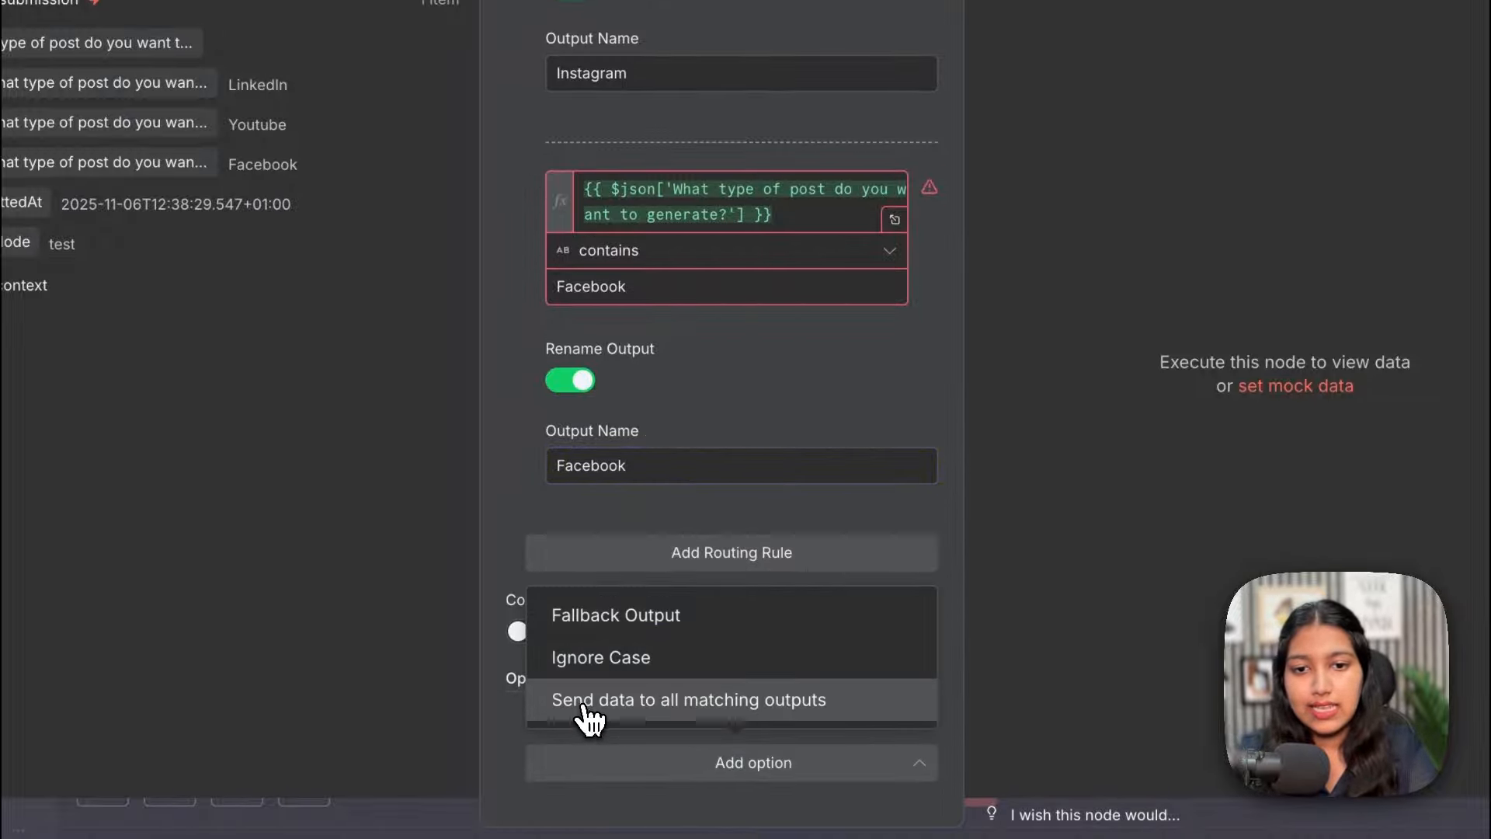
left_click(758, 709)
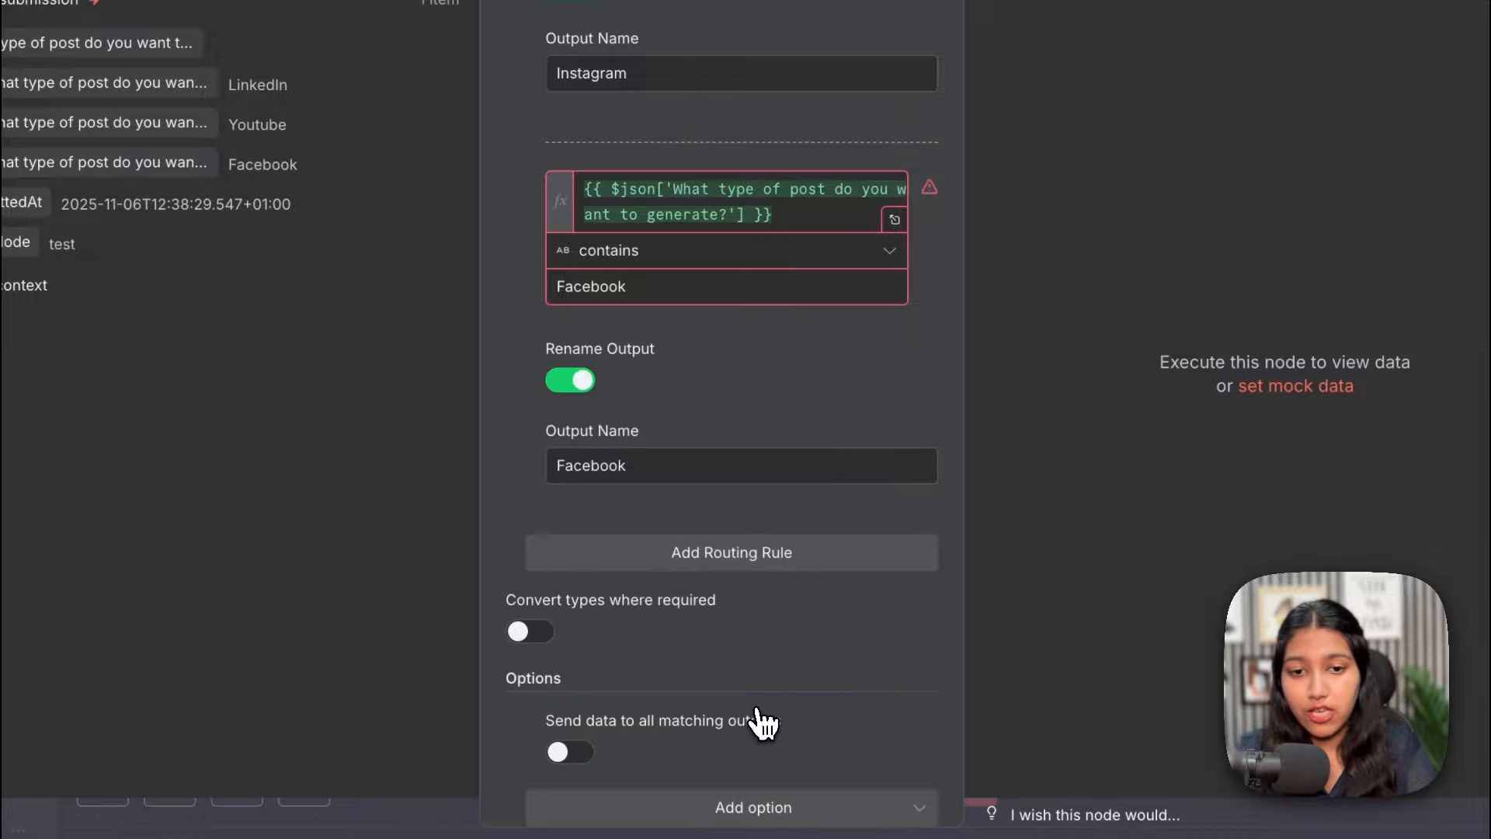
scroll(808, 575, "up", 5)
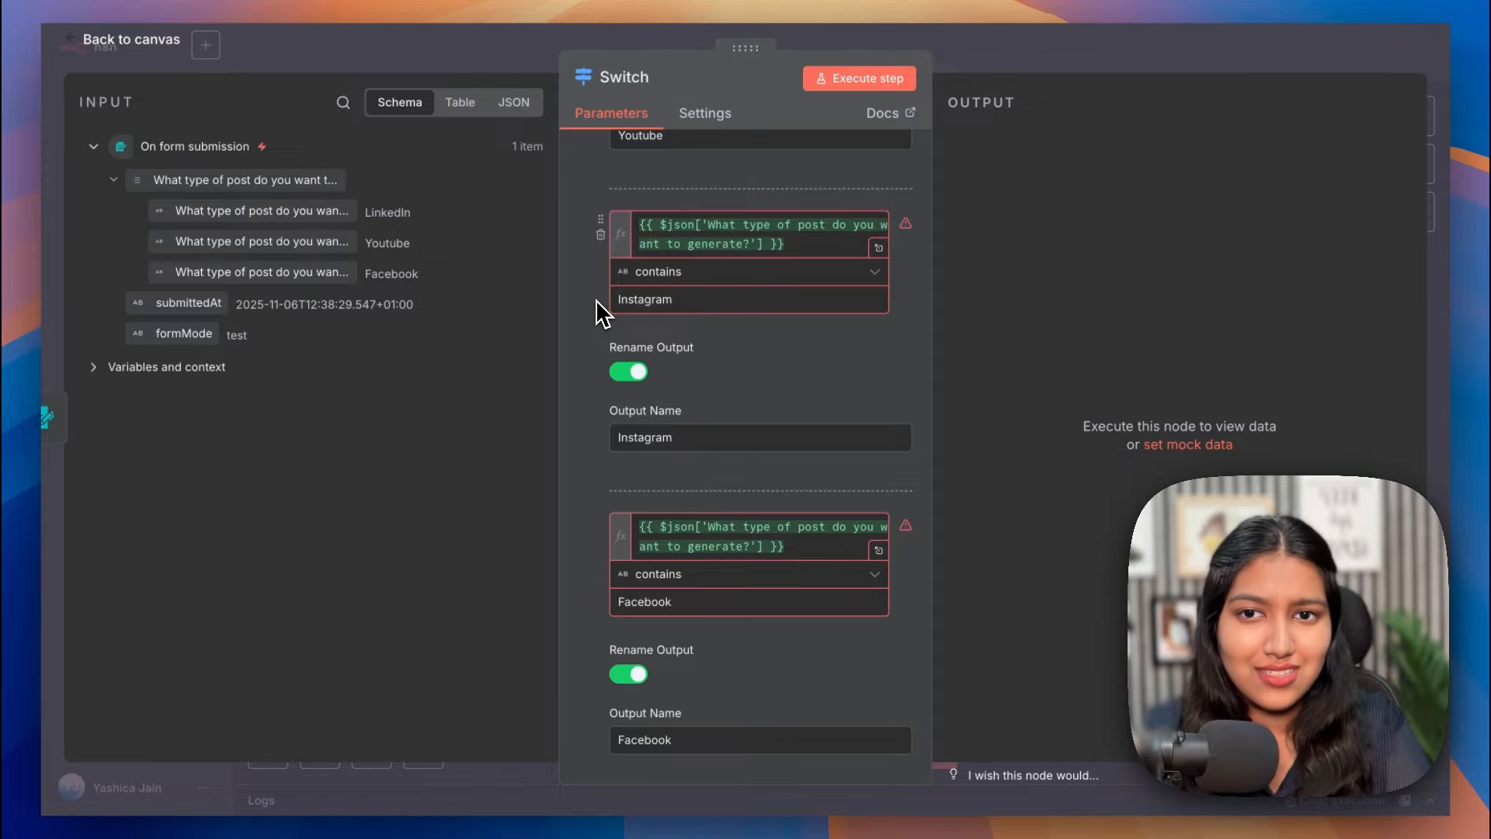
Review the four routing rules, their comparison types and the issue details flagged beside the expressions
scroll(761, 300, "up", 8)
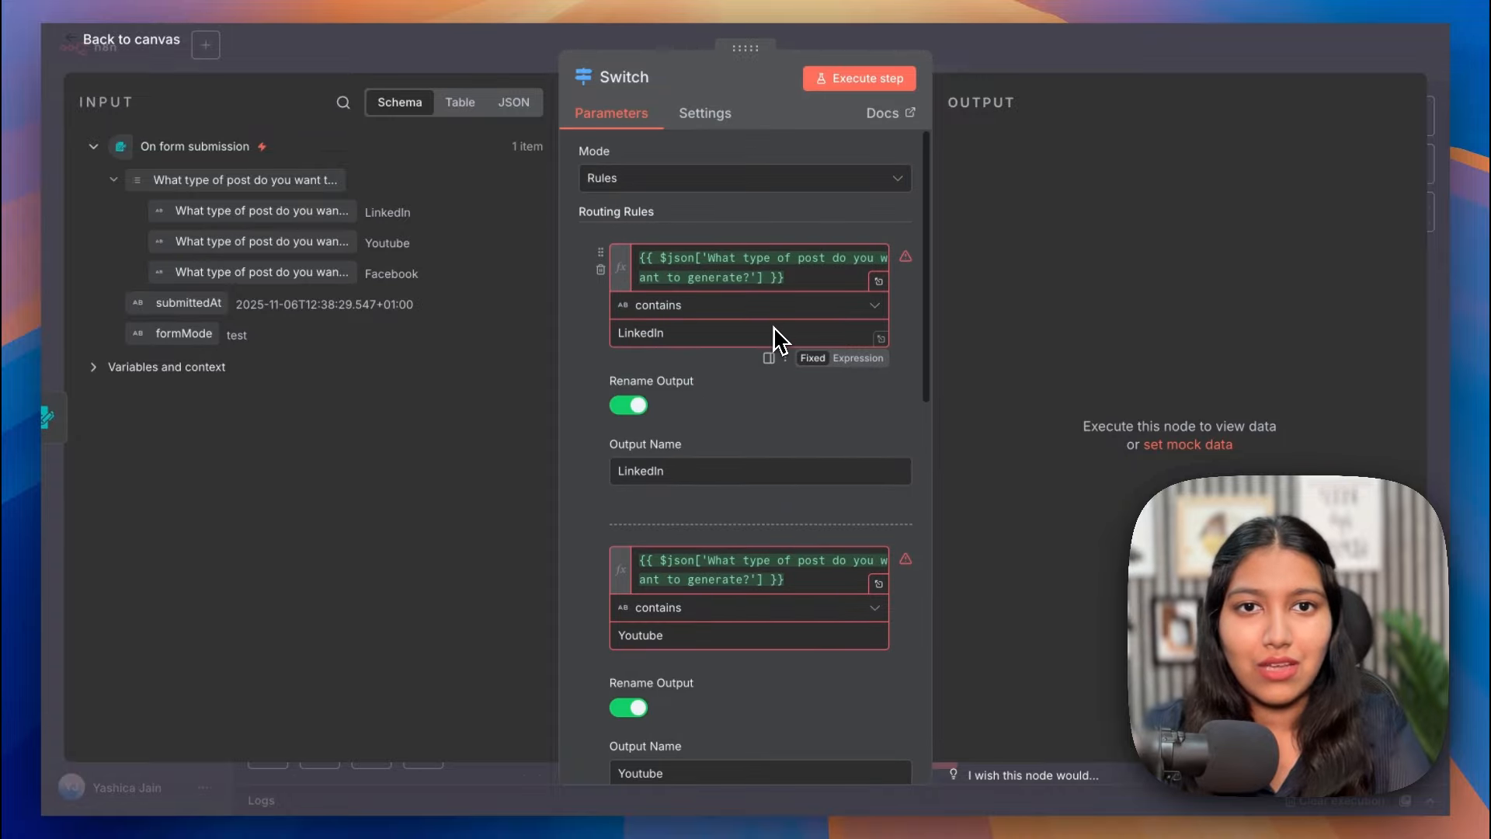
scroll(892, 340, "down", 10)
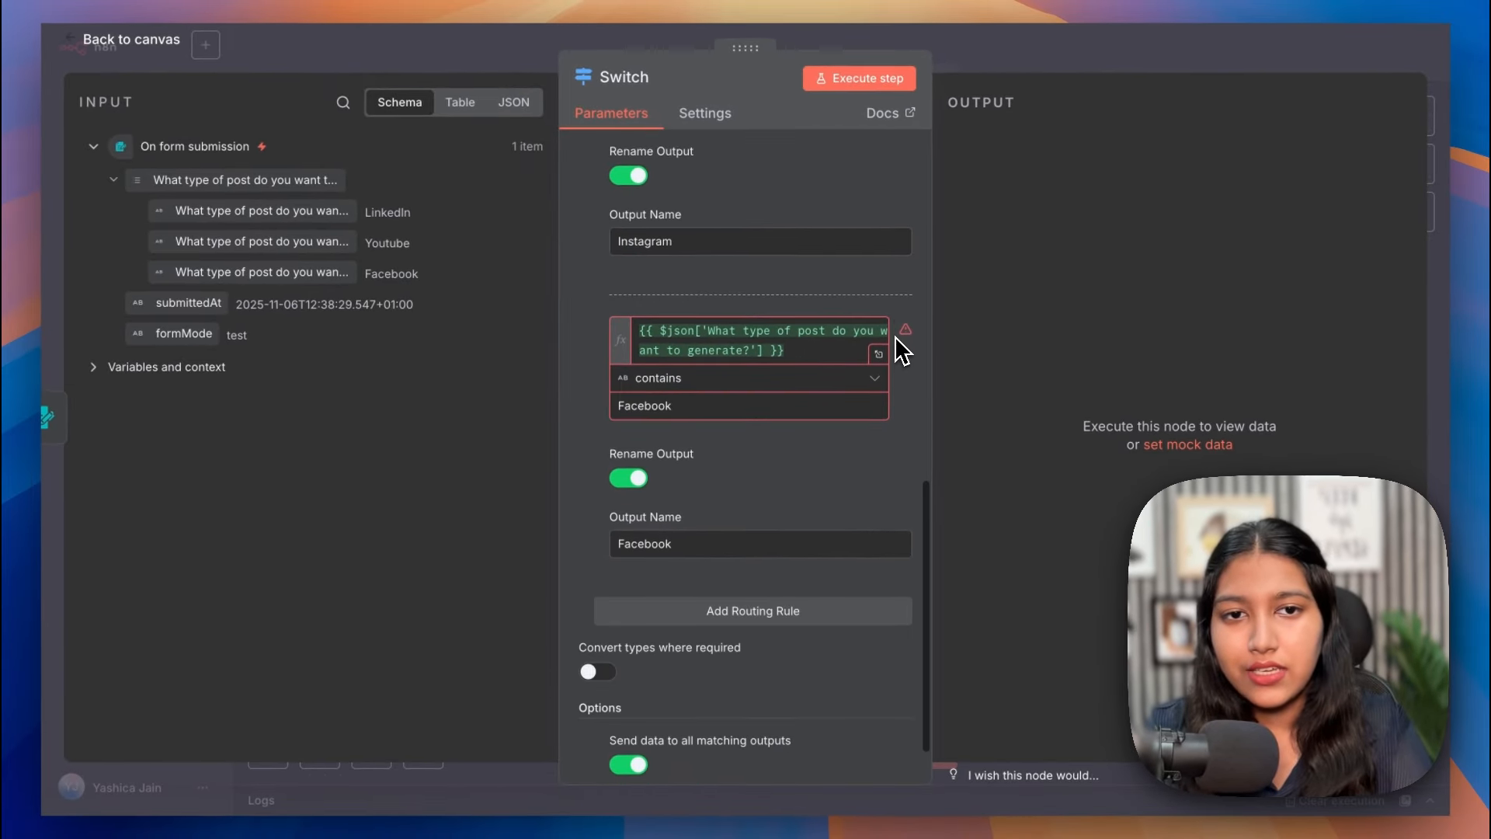
mouse_move(905, 335)
scroll(905, 337, "up", 6)
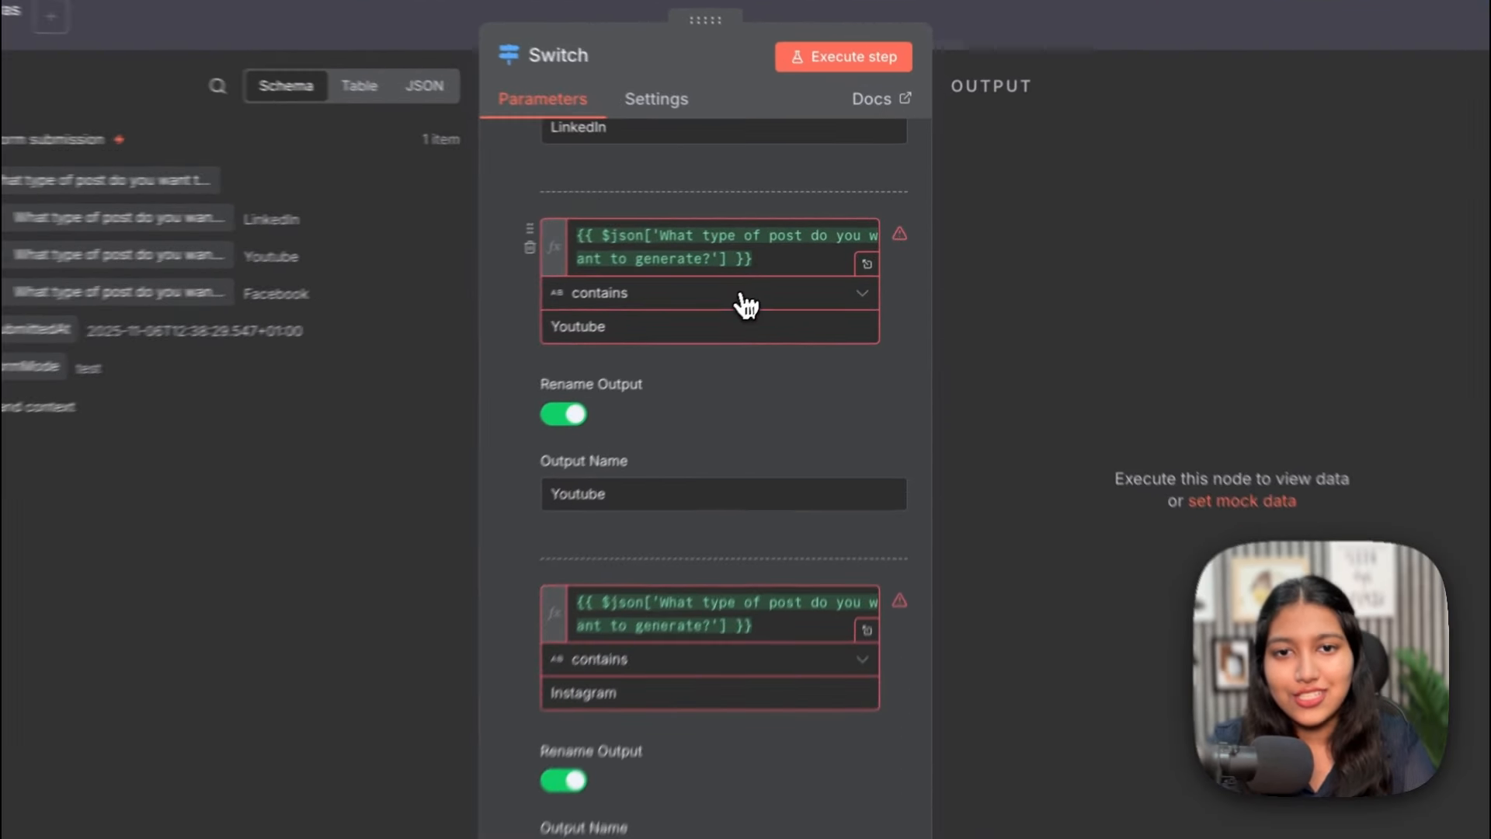
left_click(776, 276)
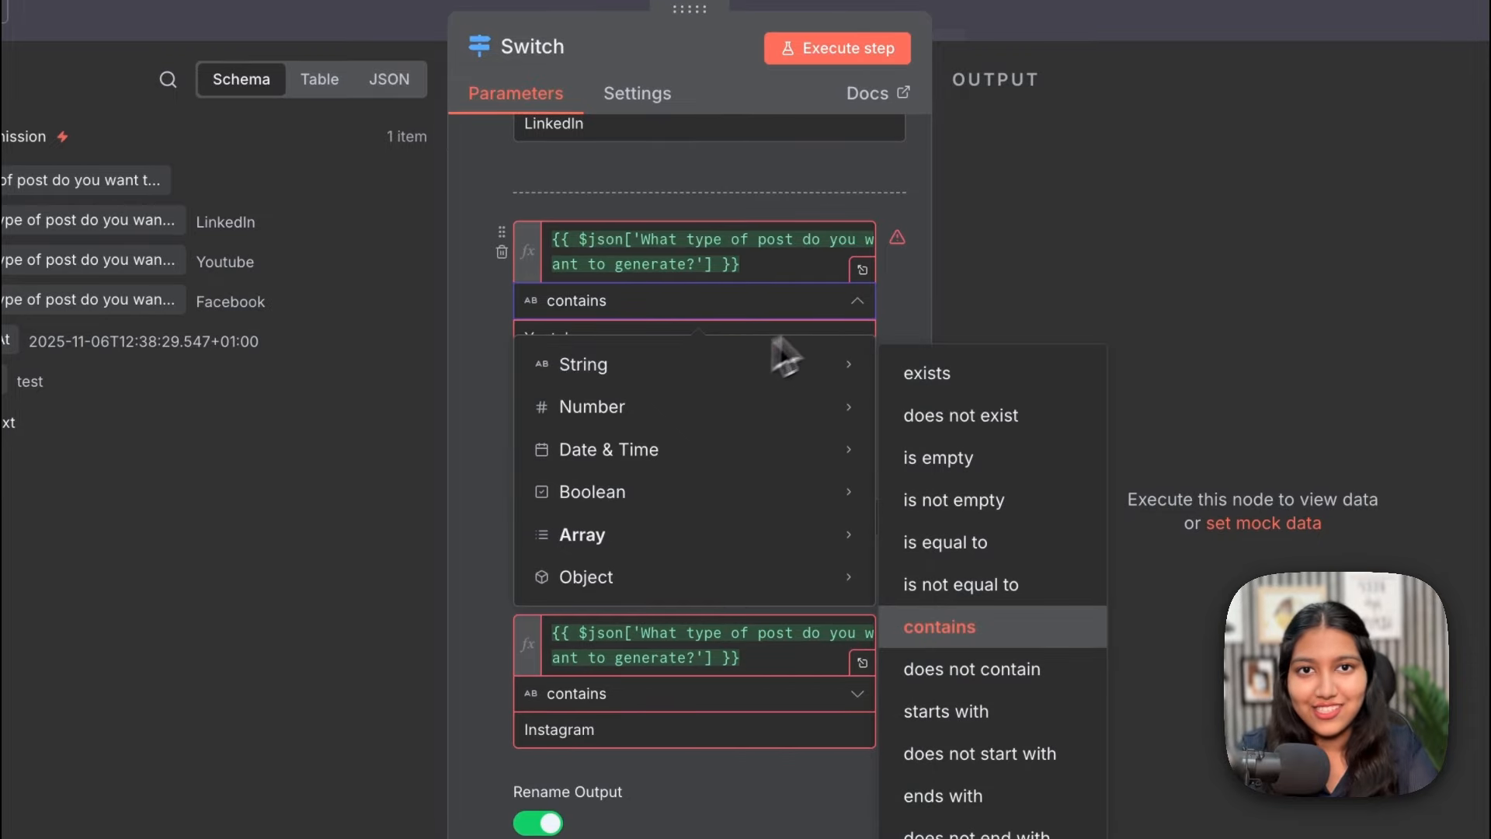
left_click(924, 276)
scroll(888, 329, "down", 9)
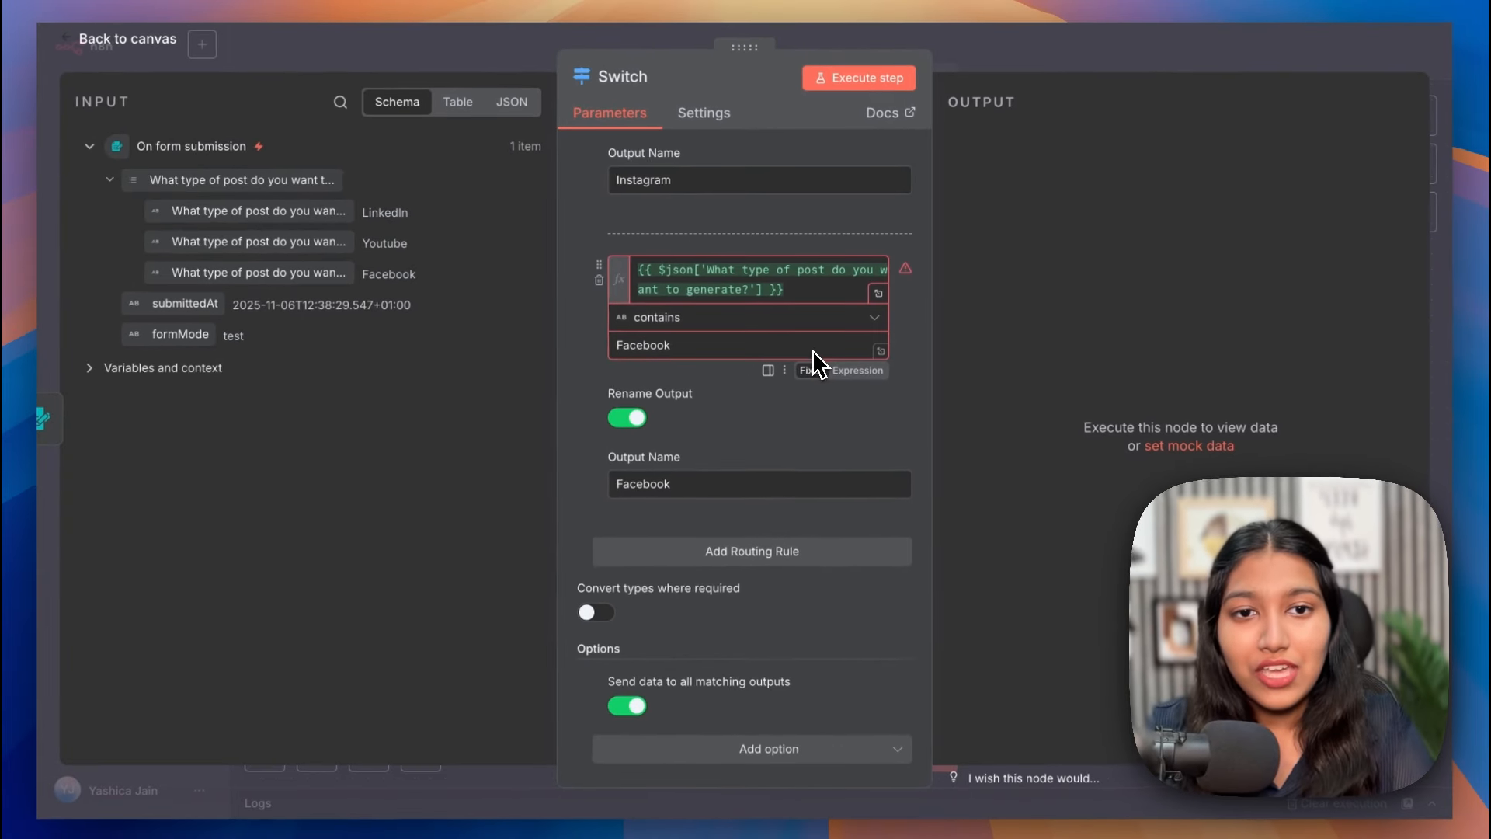
mouse_move(911, 272)
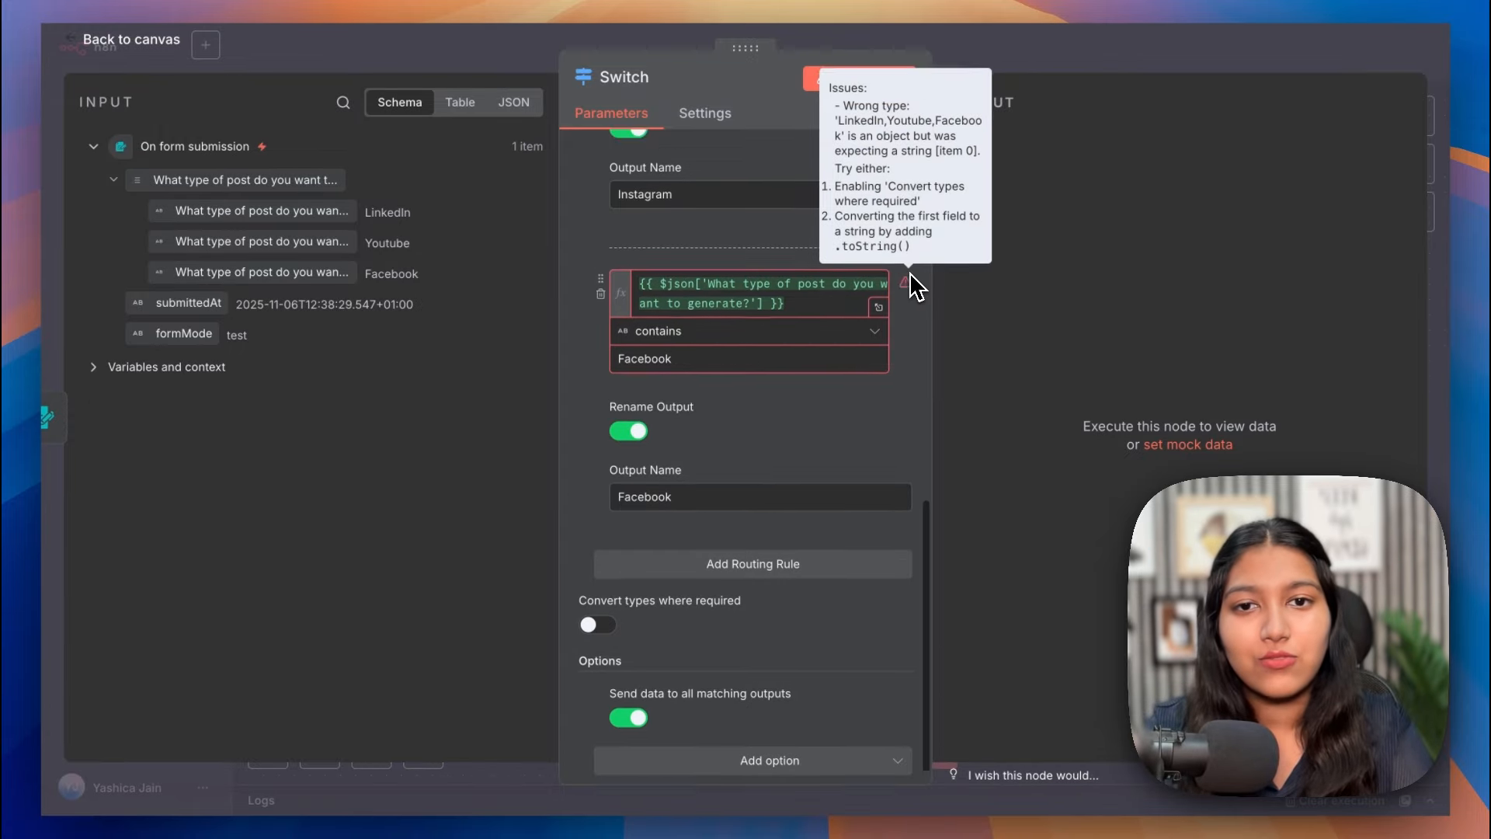
scroll(910, 271, "up", 3)
scroll(910, 272, "down", 3)
scroll(911, 274, "down", 1)
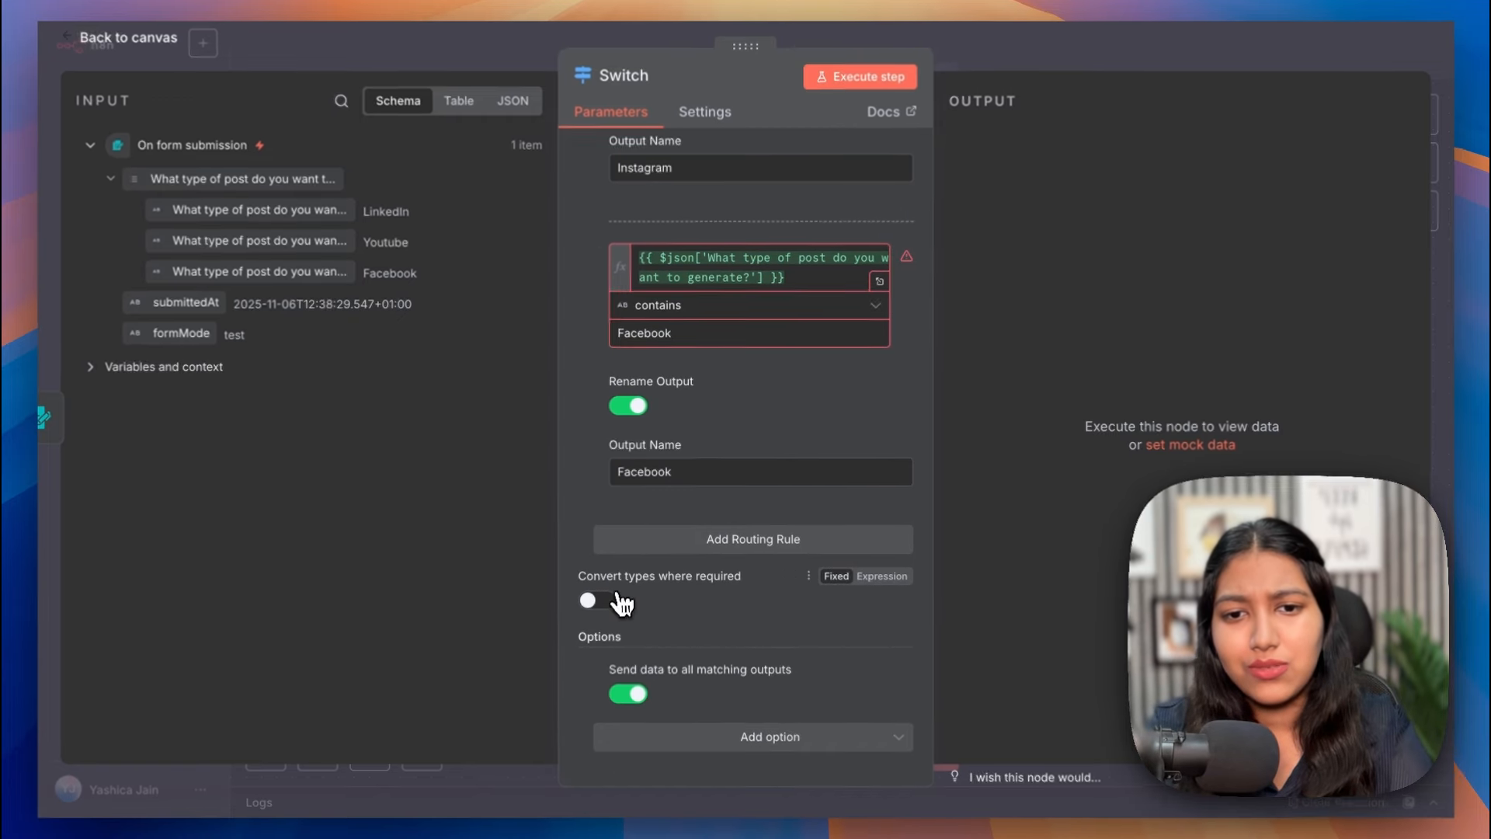
Enable Convert types where required on the Switch node and execute the step
left_click(607, 600)
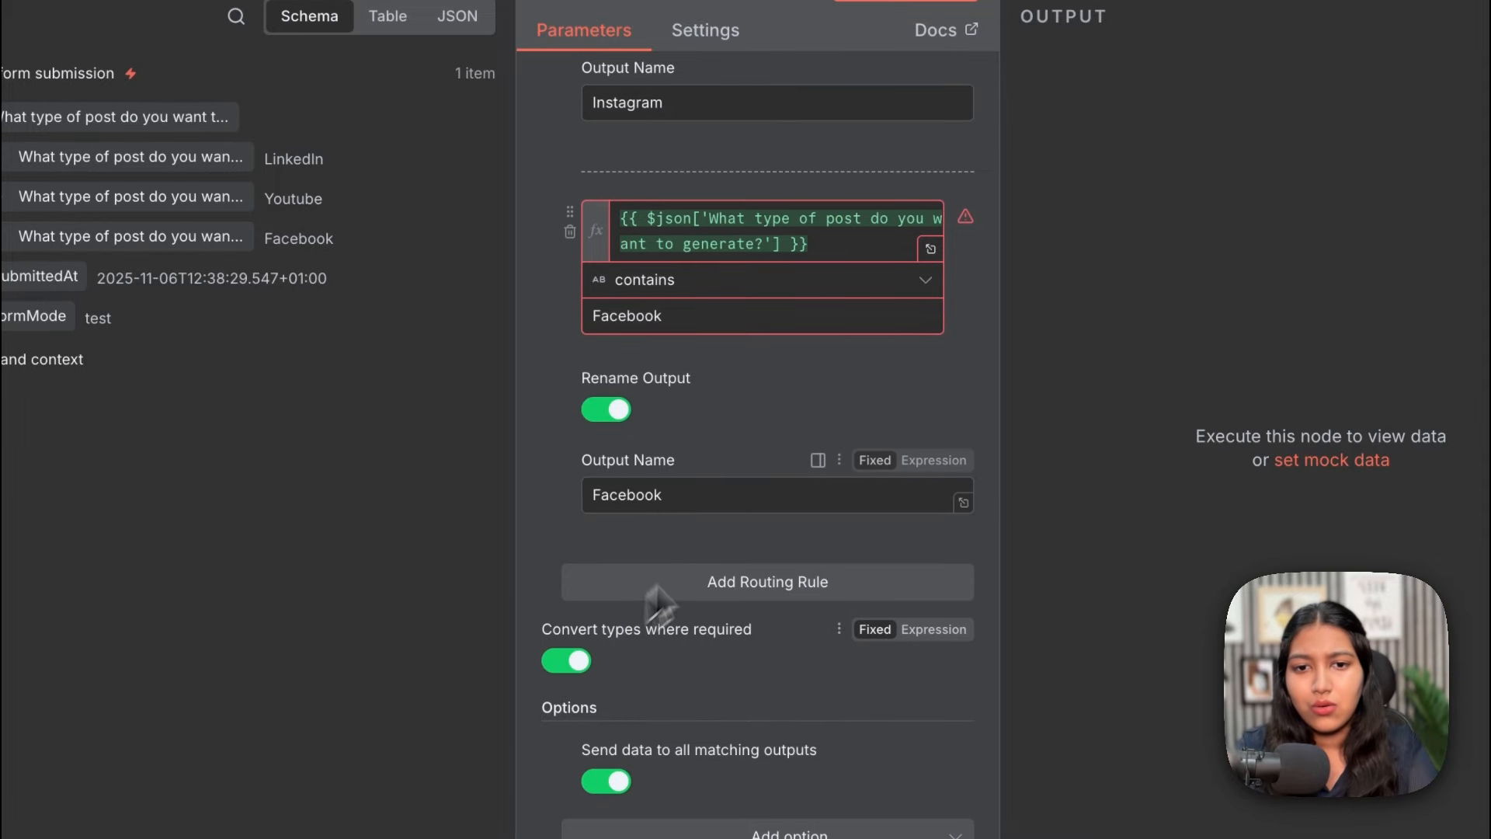
left_click_drag(562, 629, 677, 631)
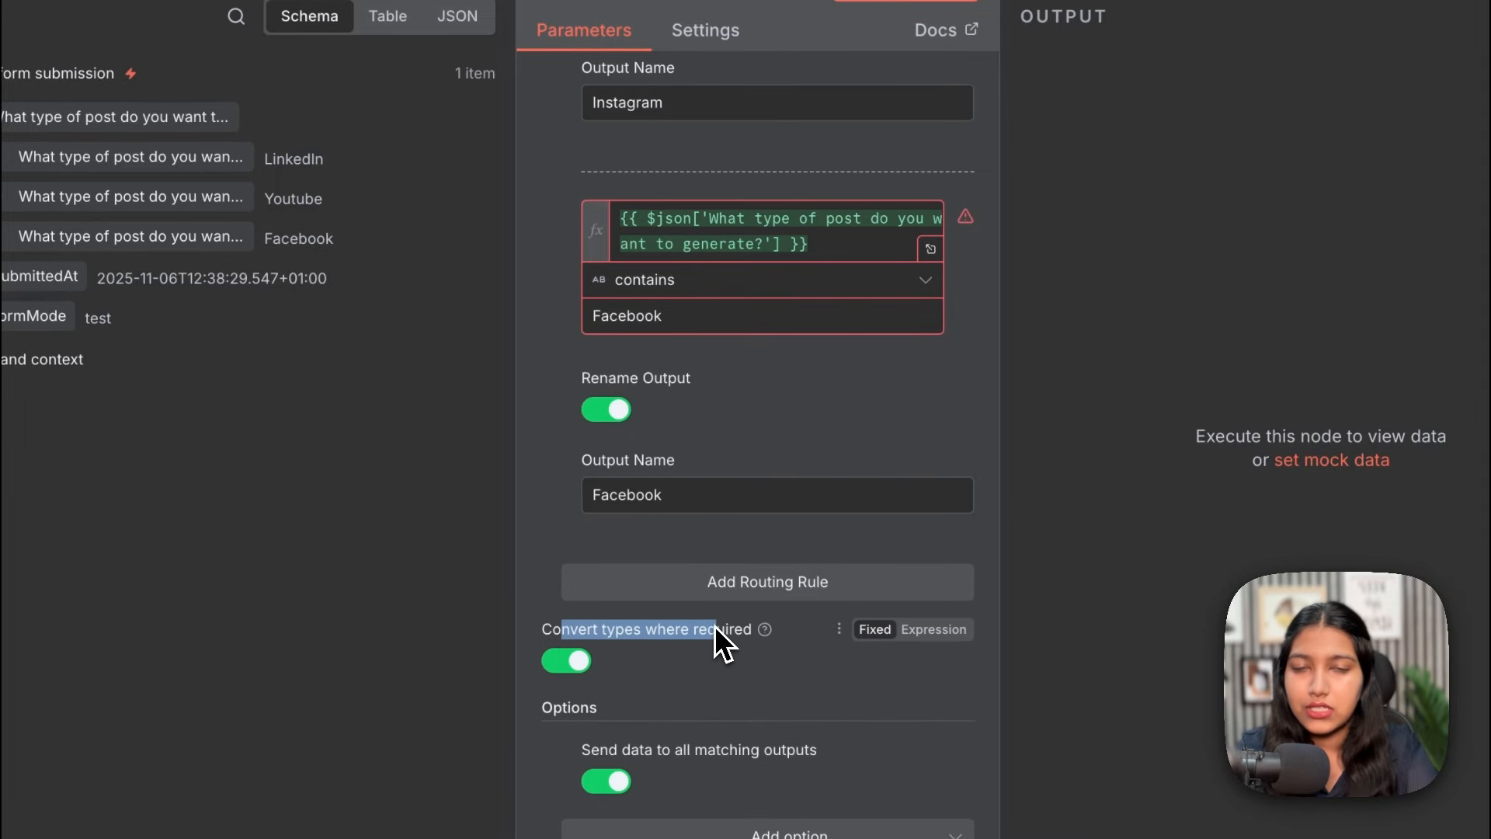
scroll(823, 371, "up", 15)
left_click(909, 1)
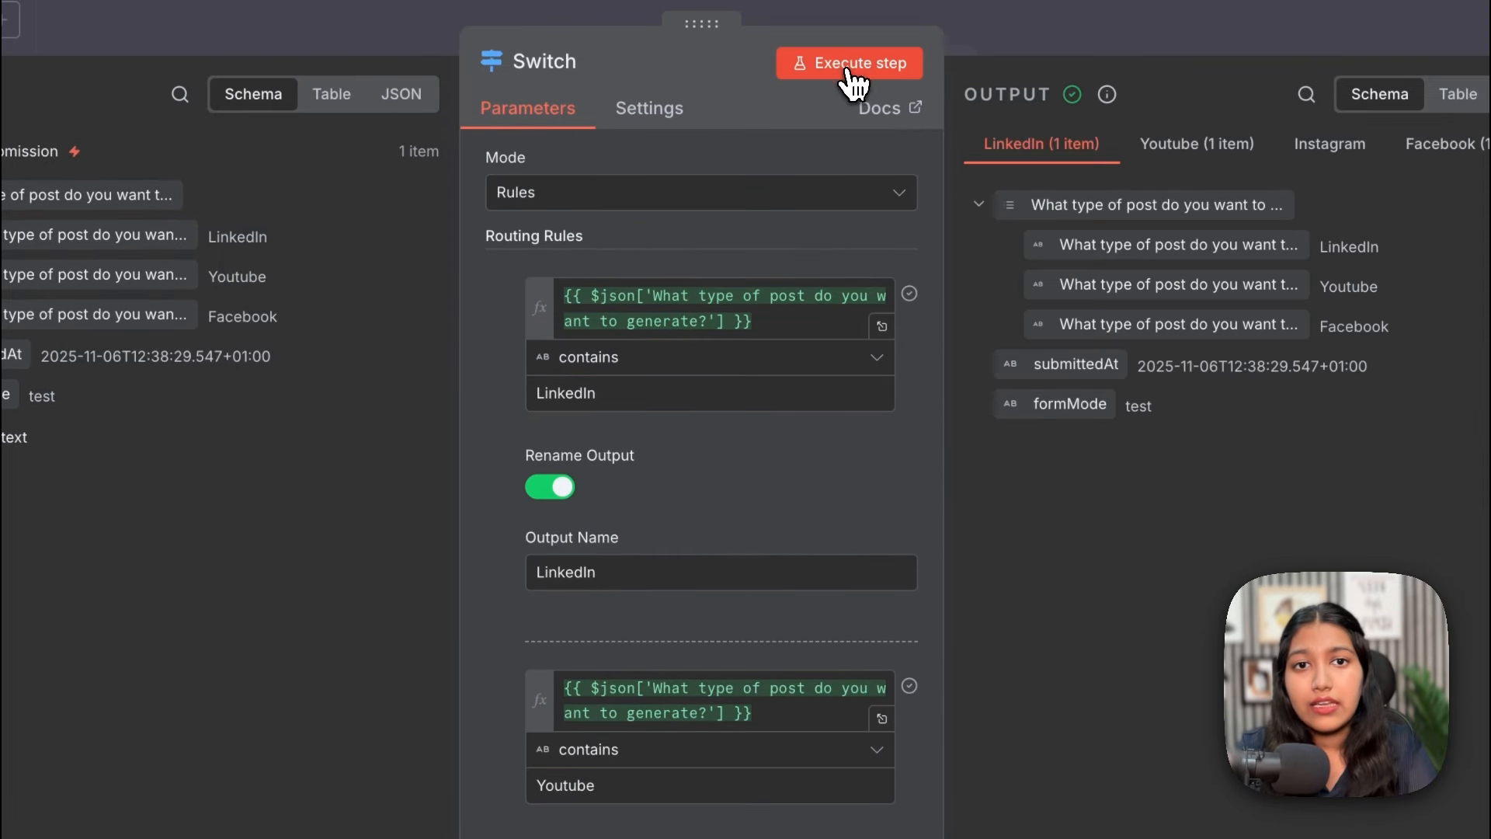
Check the Switch output and rule status, and examine the data types and comparisons available for the Facebook rule
left_click_drag(1038, 90, 1052, 92)
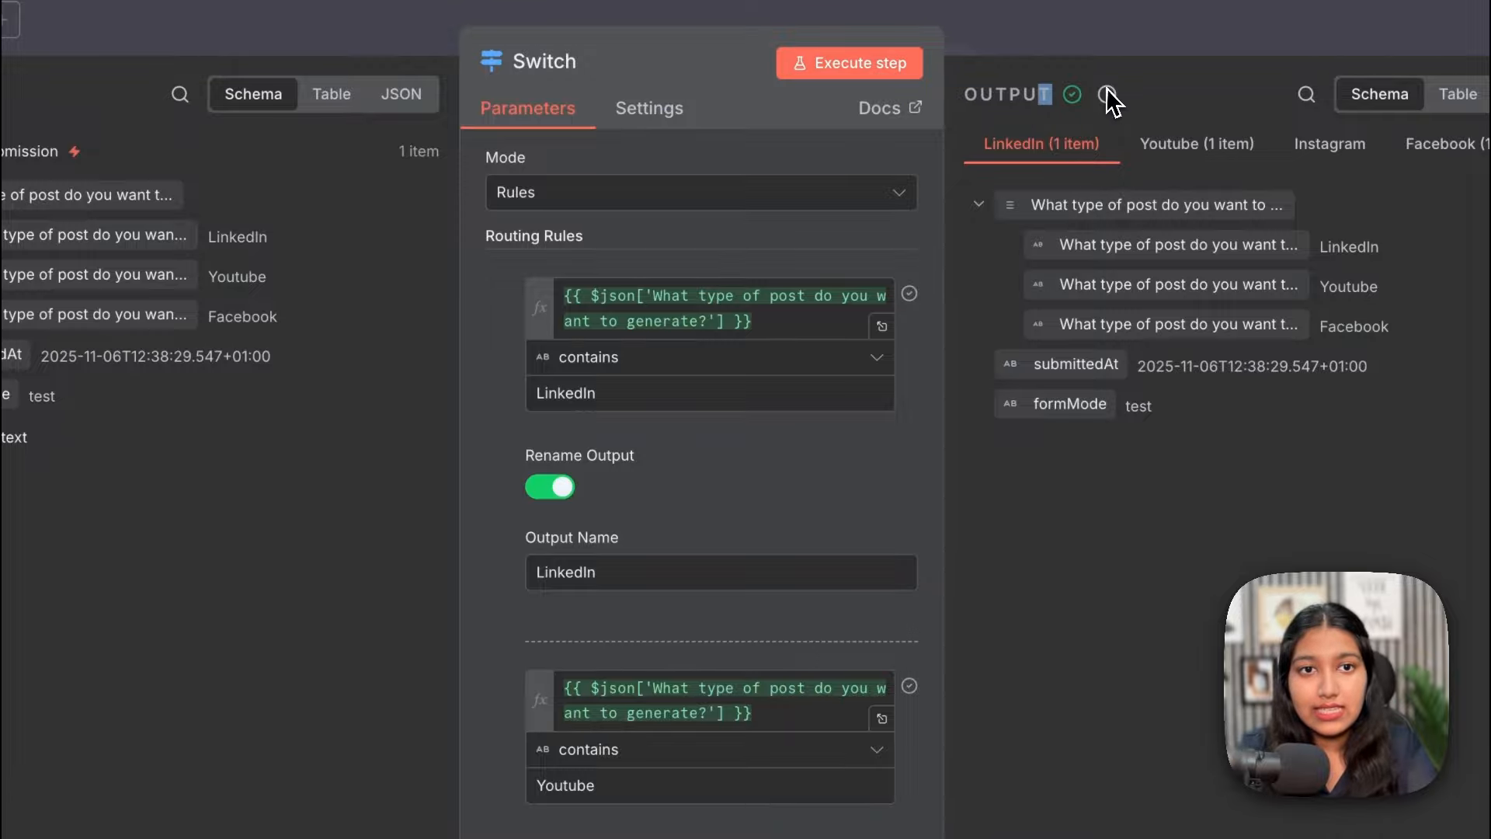
left_click(916, 298)
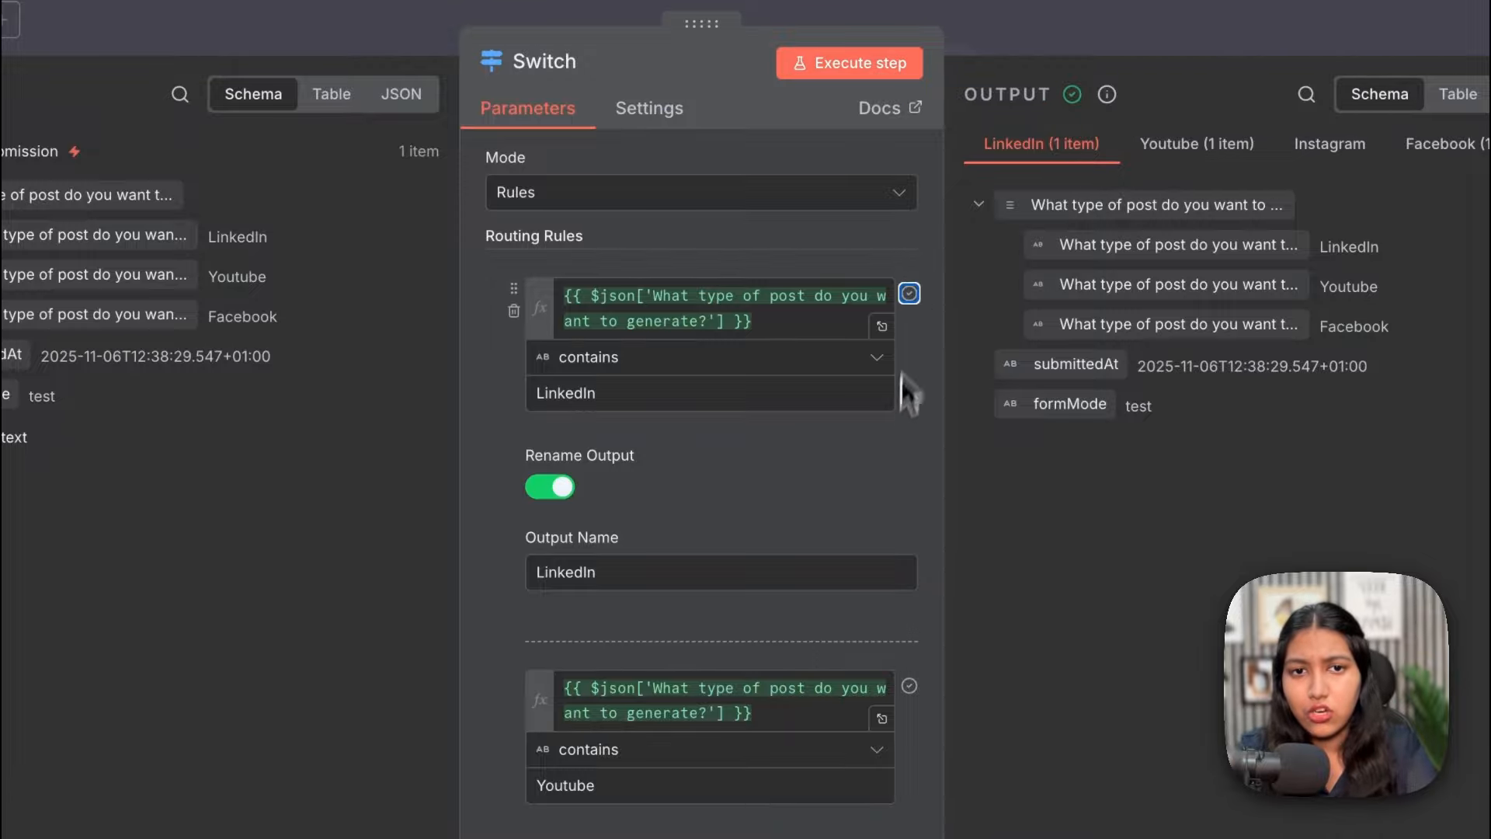
scroll(852, 567, "down", 15)
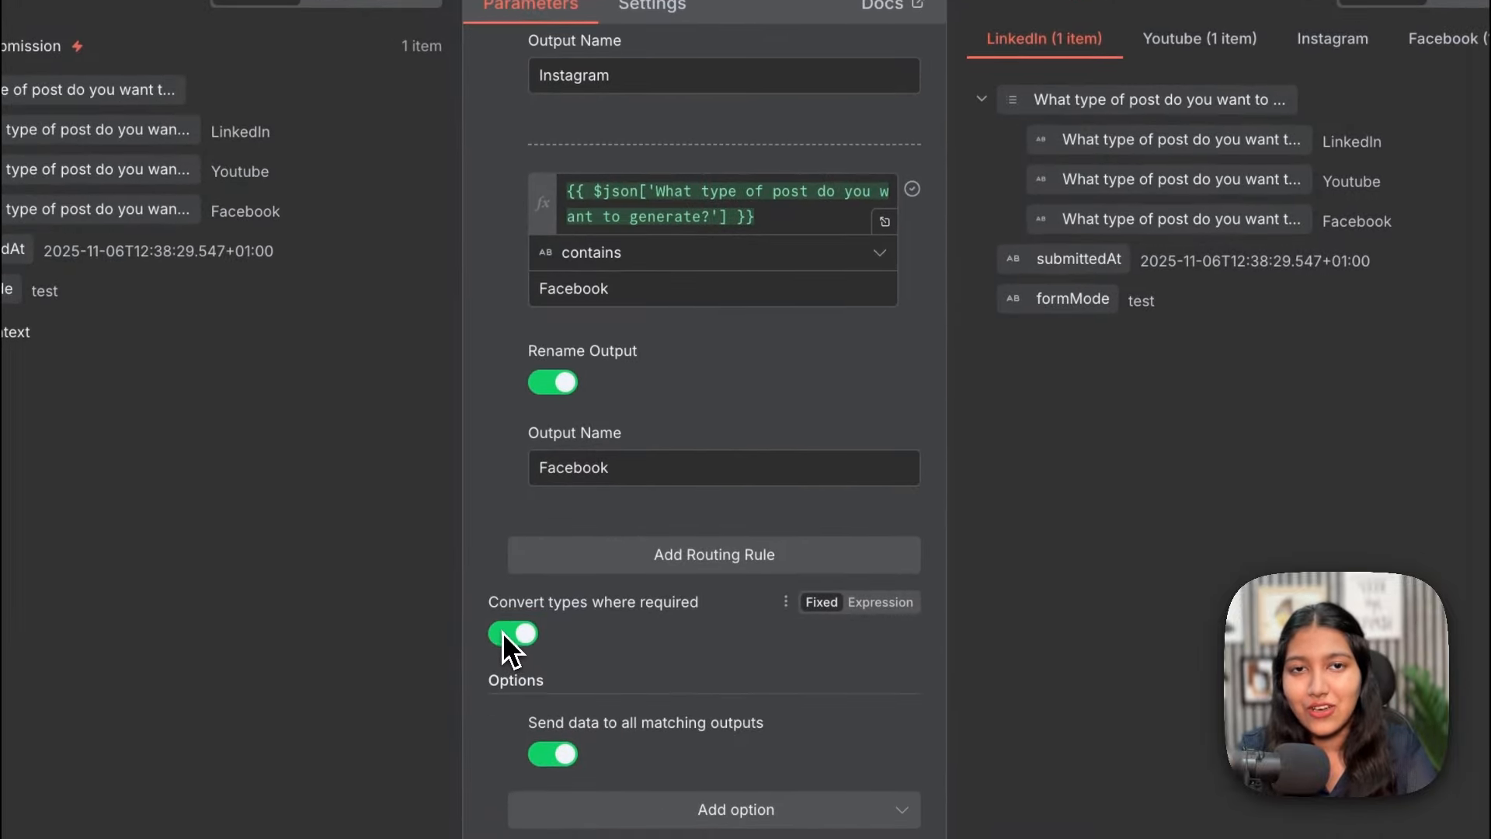
left_click(636, 261)
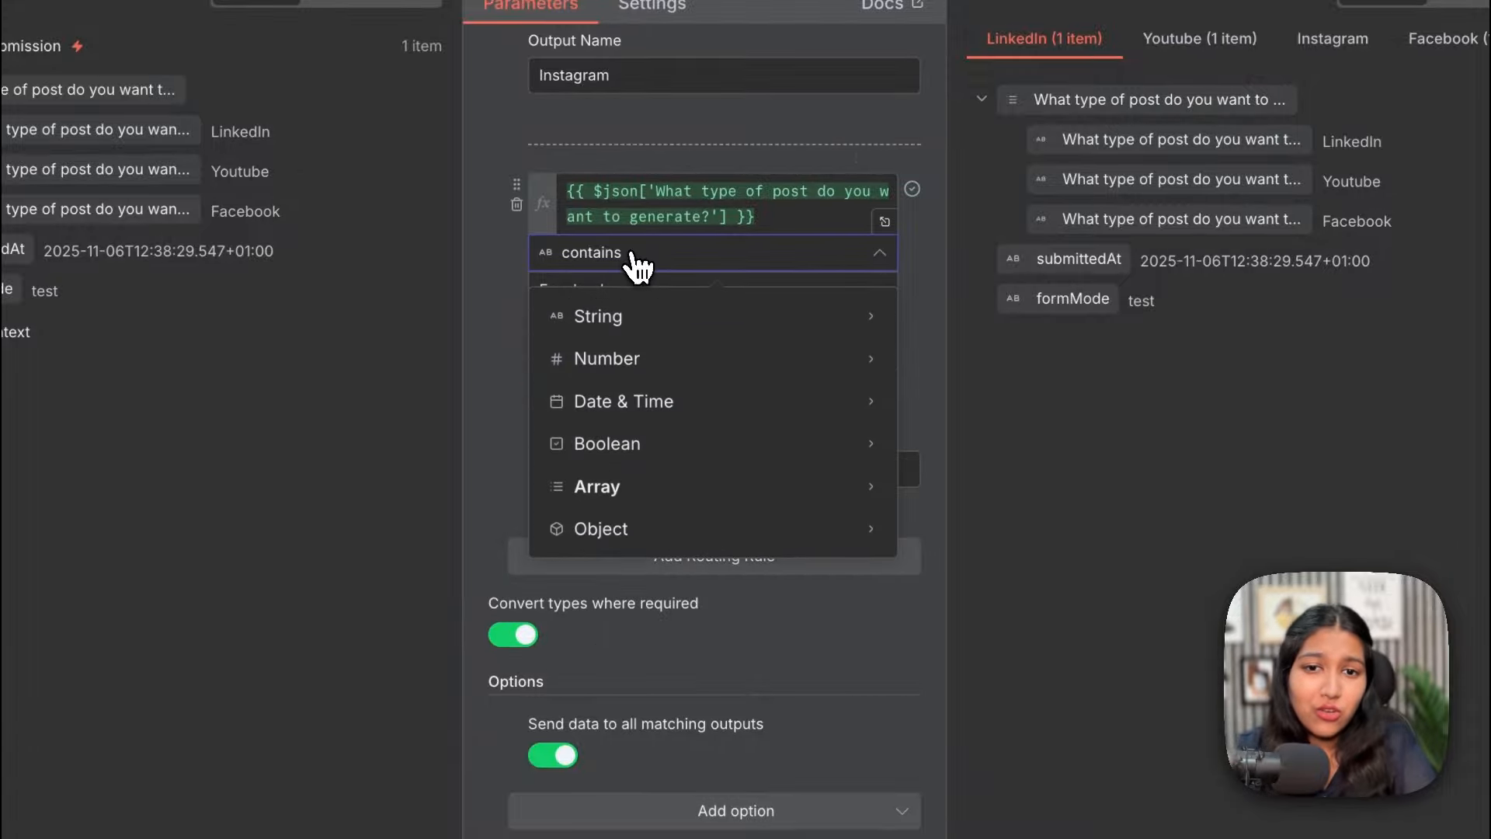
mouse_move(663, 445)
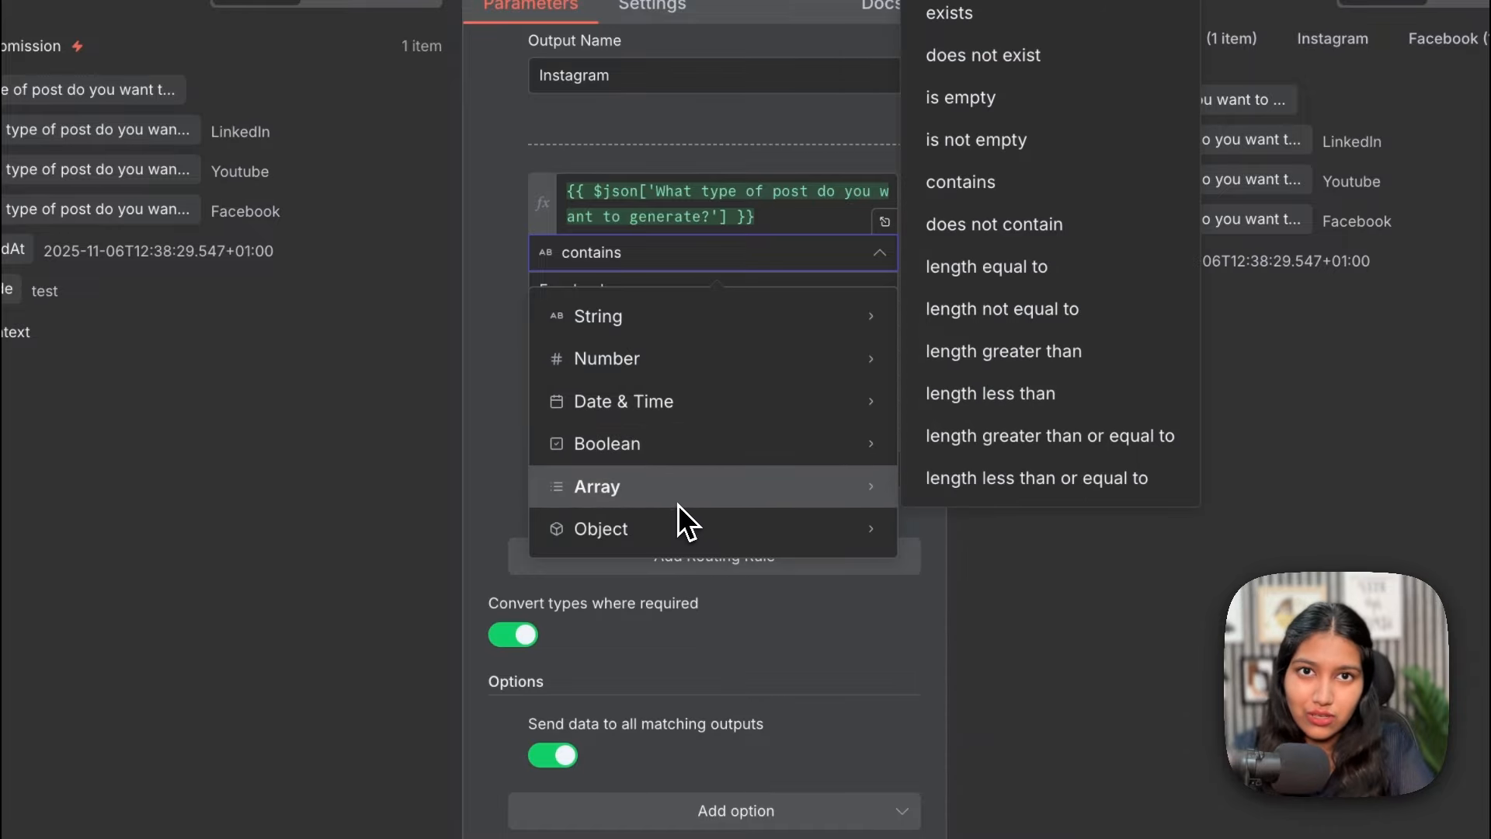
mouse_move(676, 526)
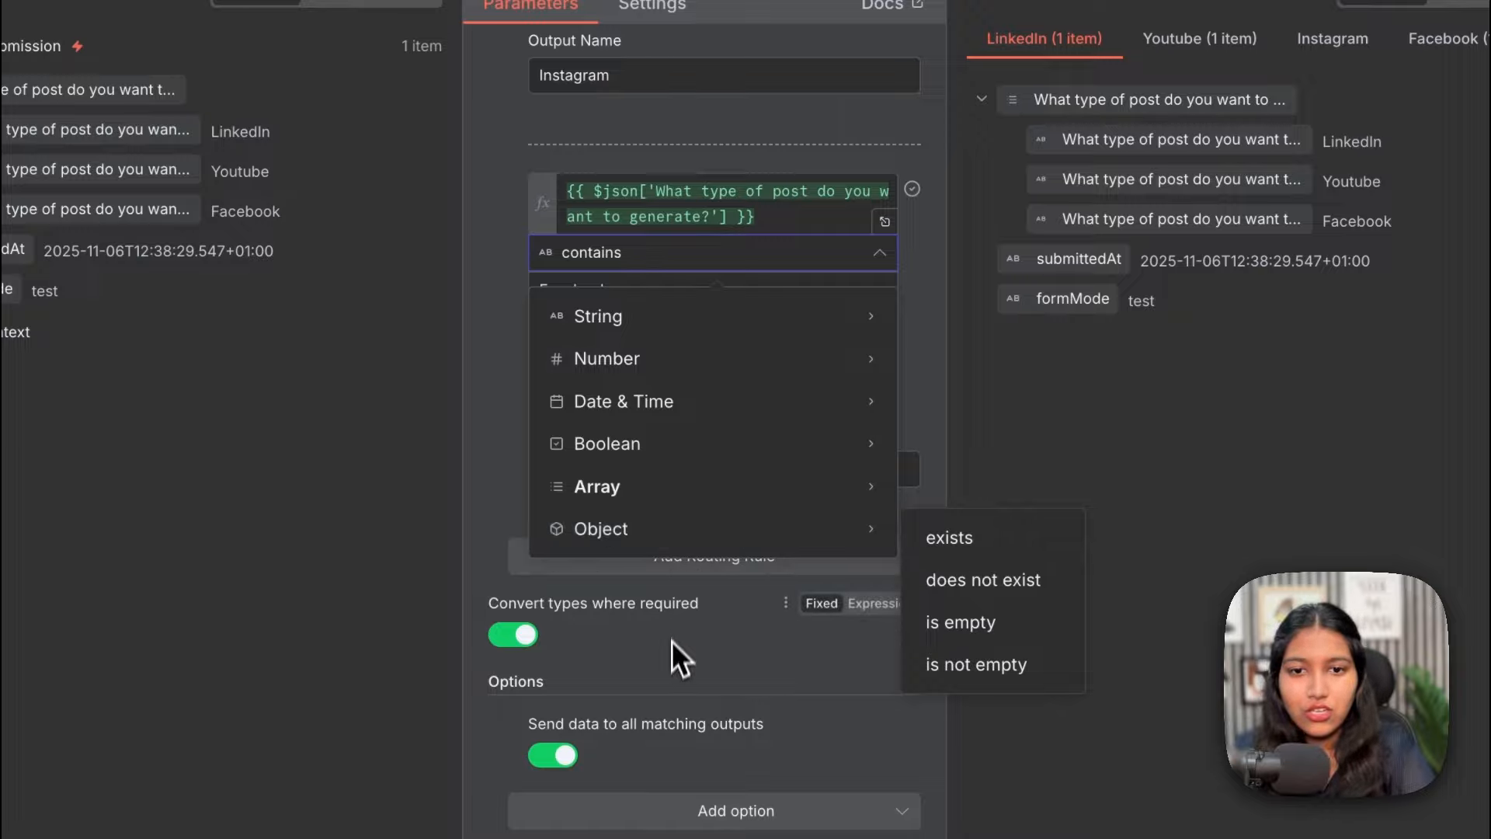
left_click(664, 677)
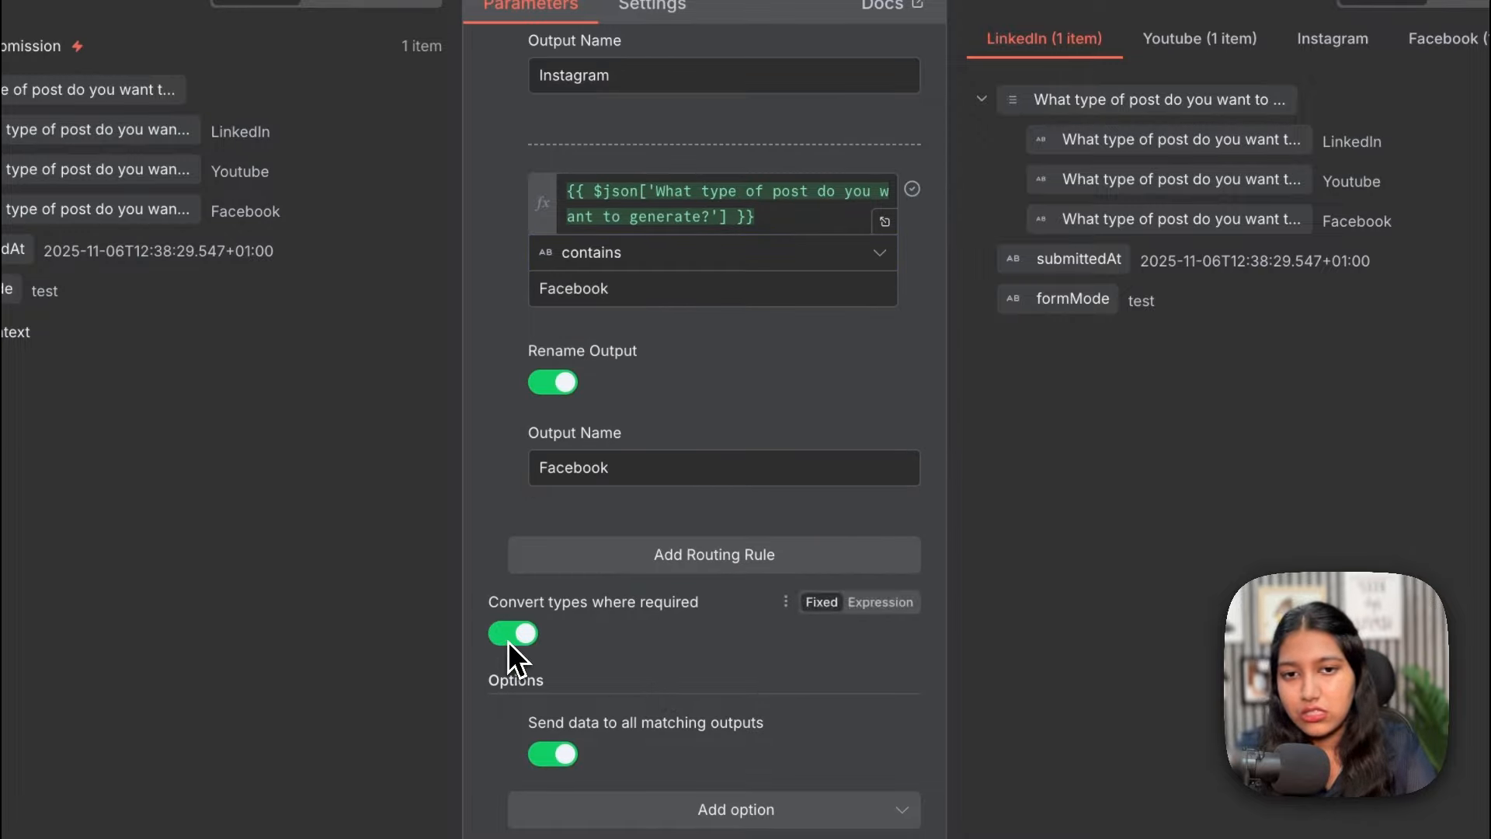
left_click(646, 256)
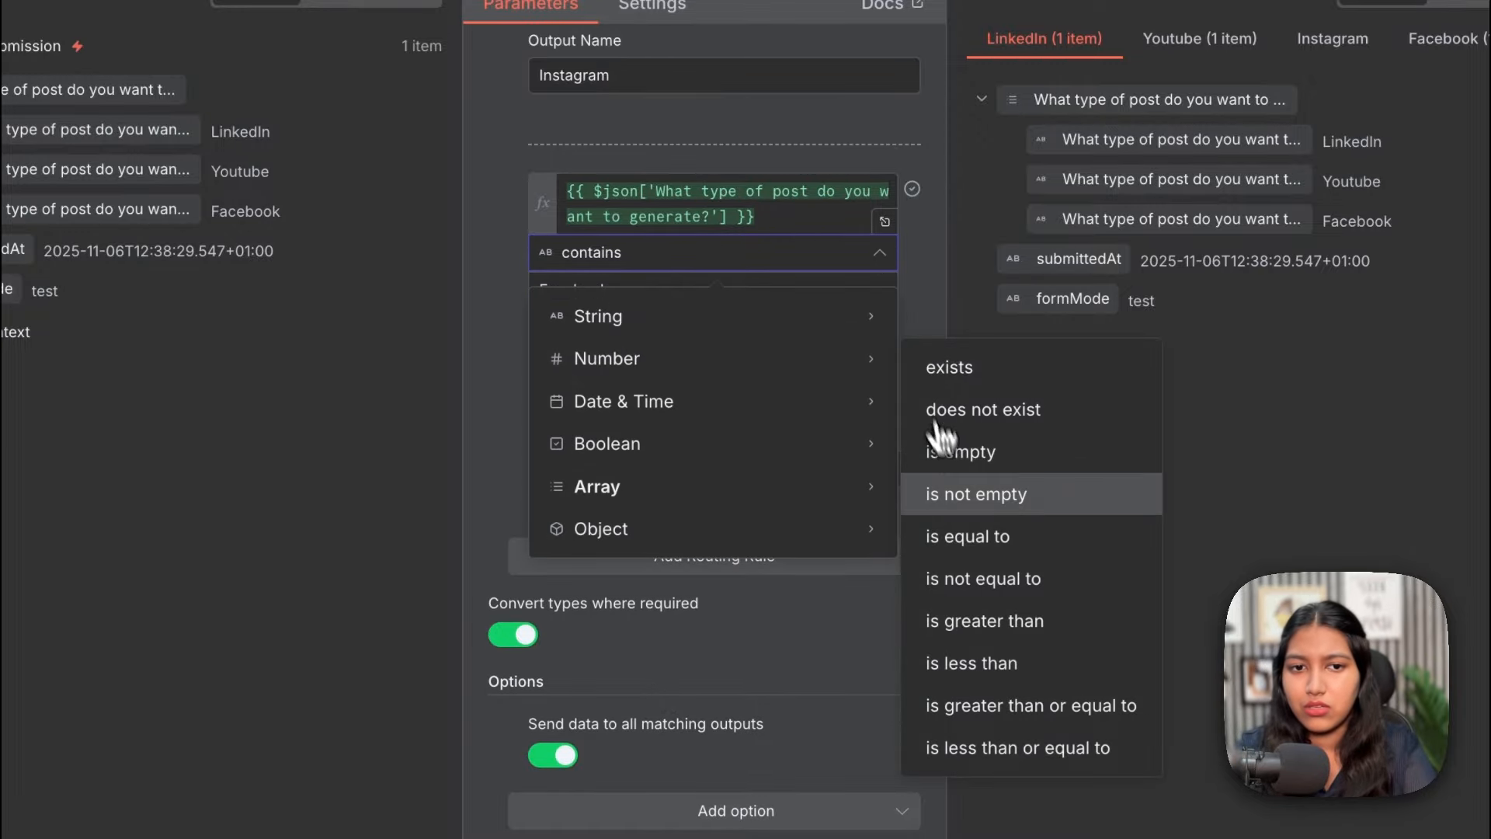
mouse_move(893, 486)
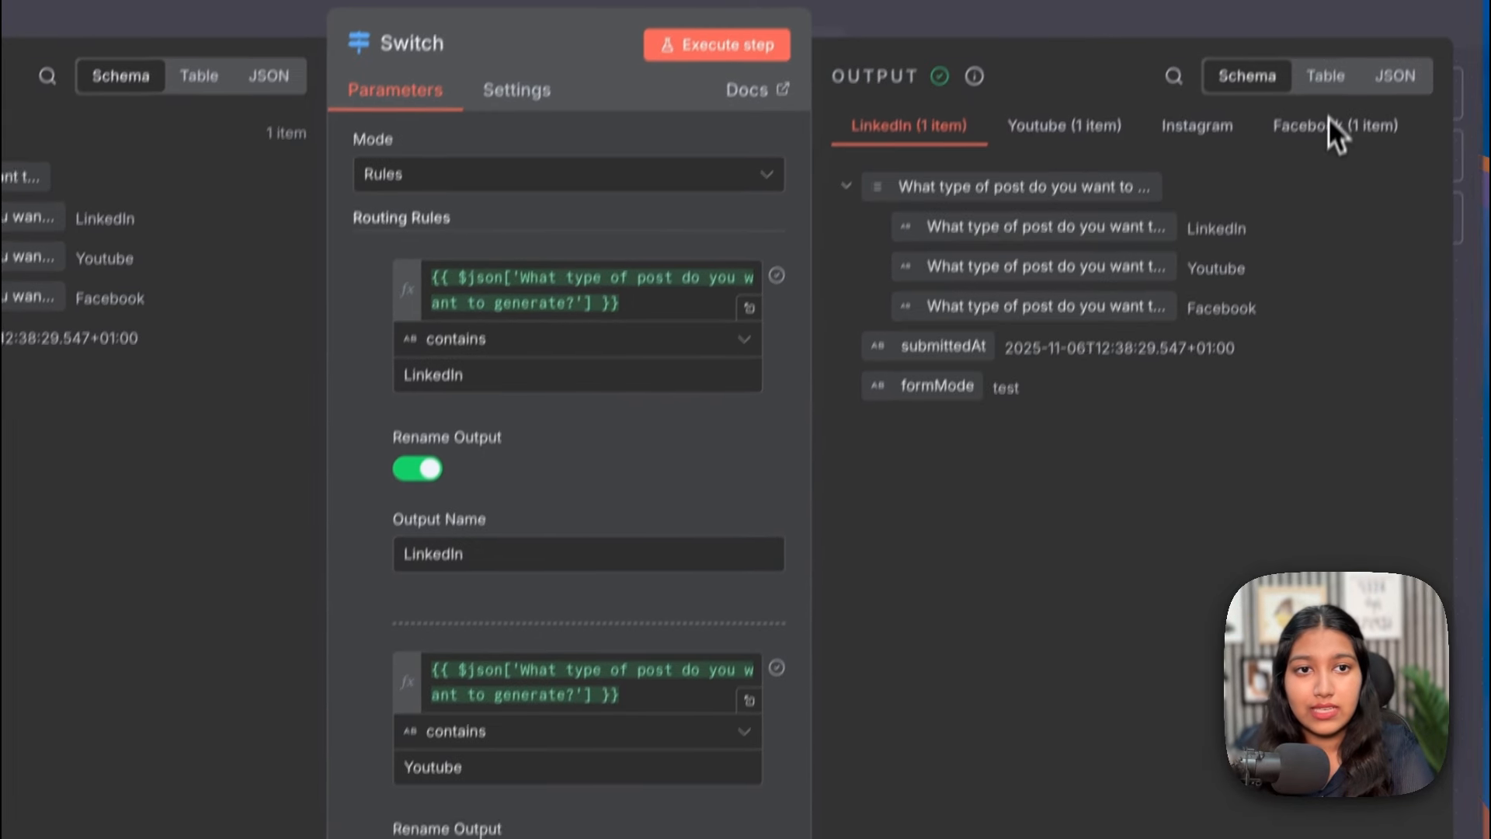
Inspect the Instagram output branch, return to the canvas and examine the Switch node's four named outputs
left_click(1194, 194)
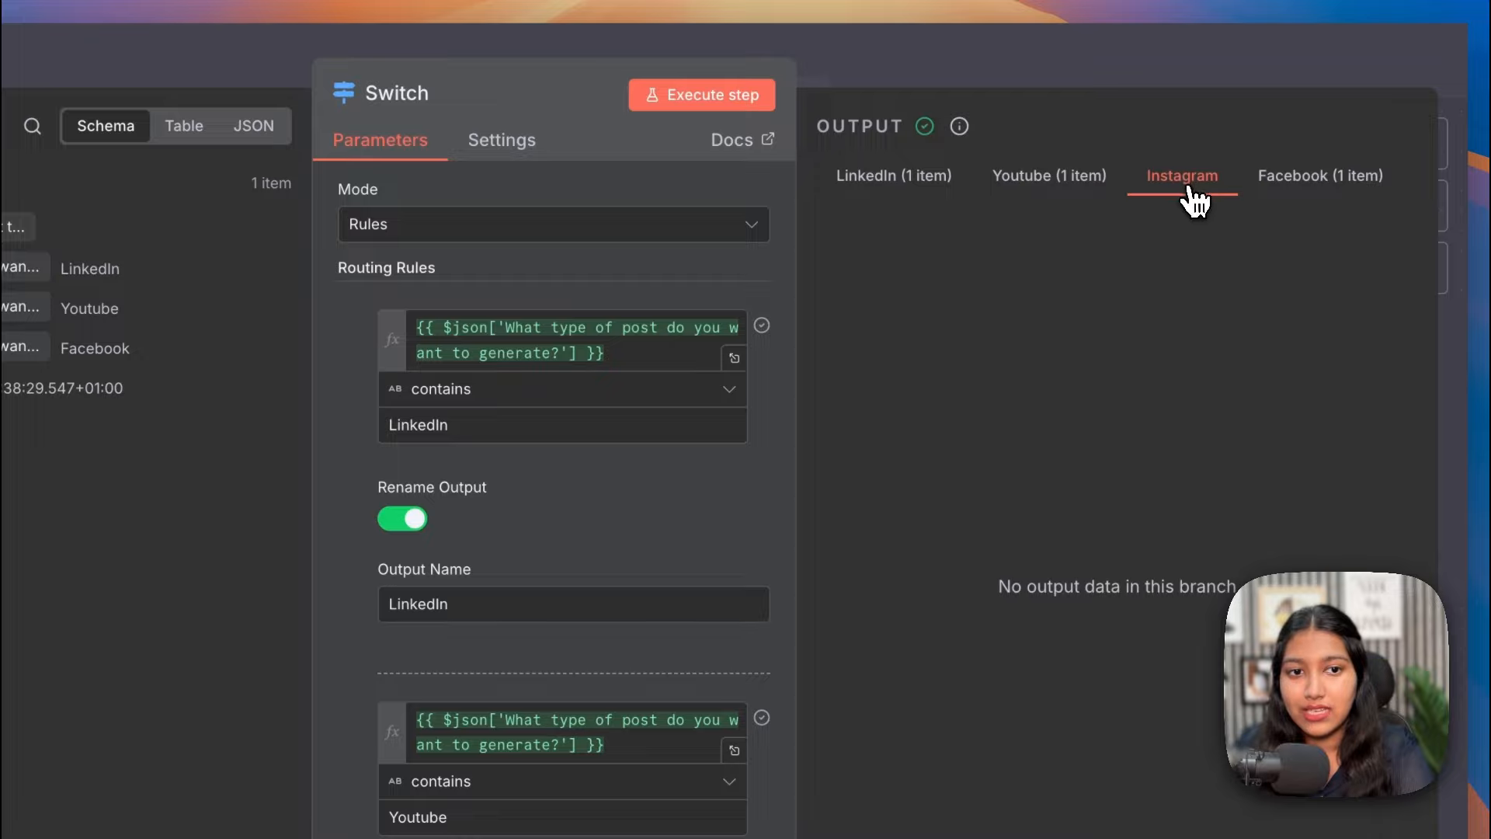
left_click(780, 32)
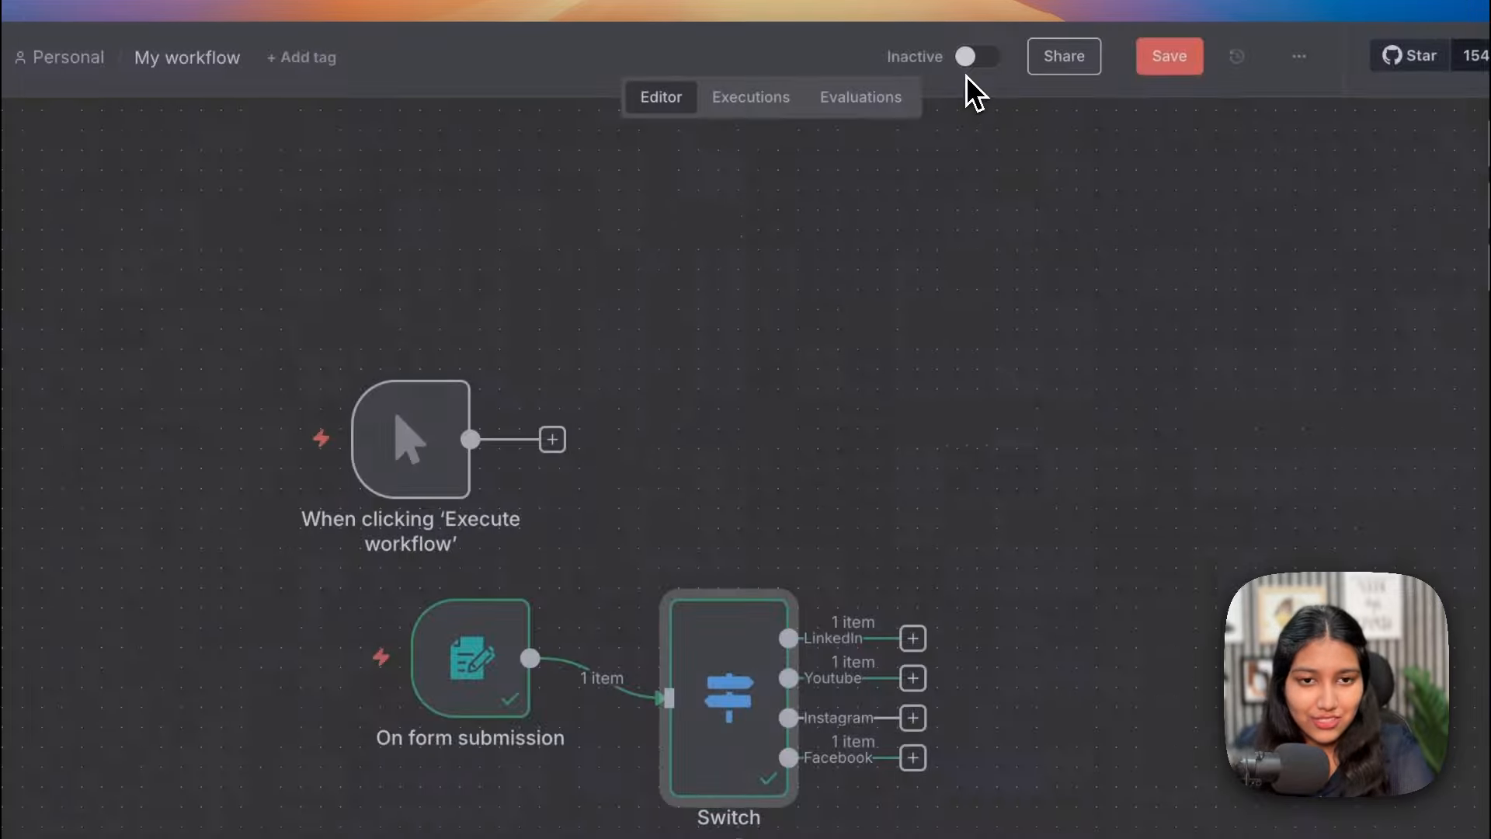
scroll(911, 572, "down", 3)
scroll(856, 446, "up", 5)
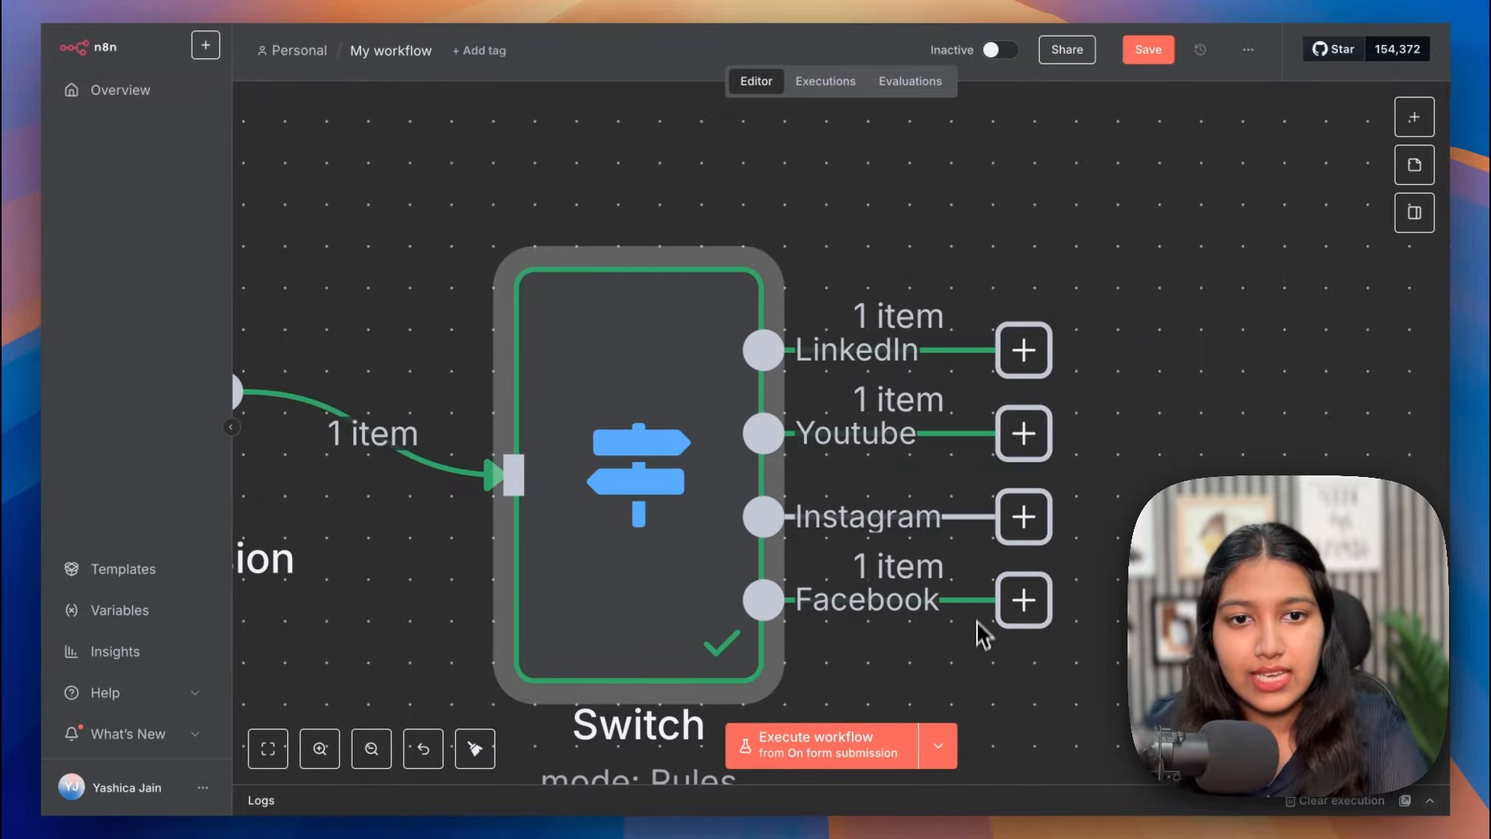
Save the workflow and delete the Switch node connected to the On form submission trigger
scroll(882, 530, "down", 5)
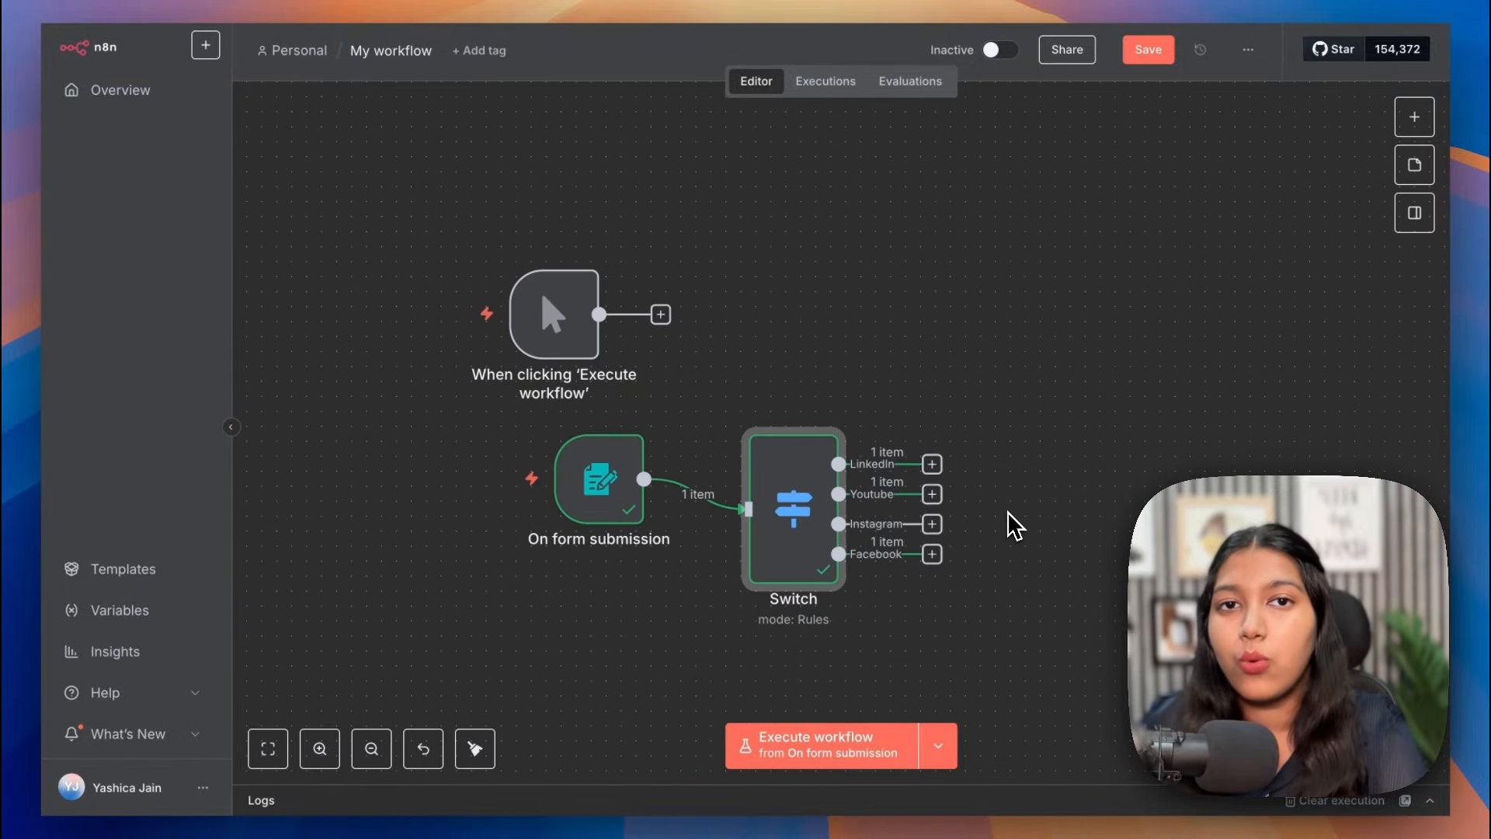
left_click(1148, 49)
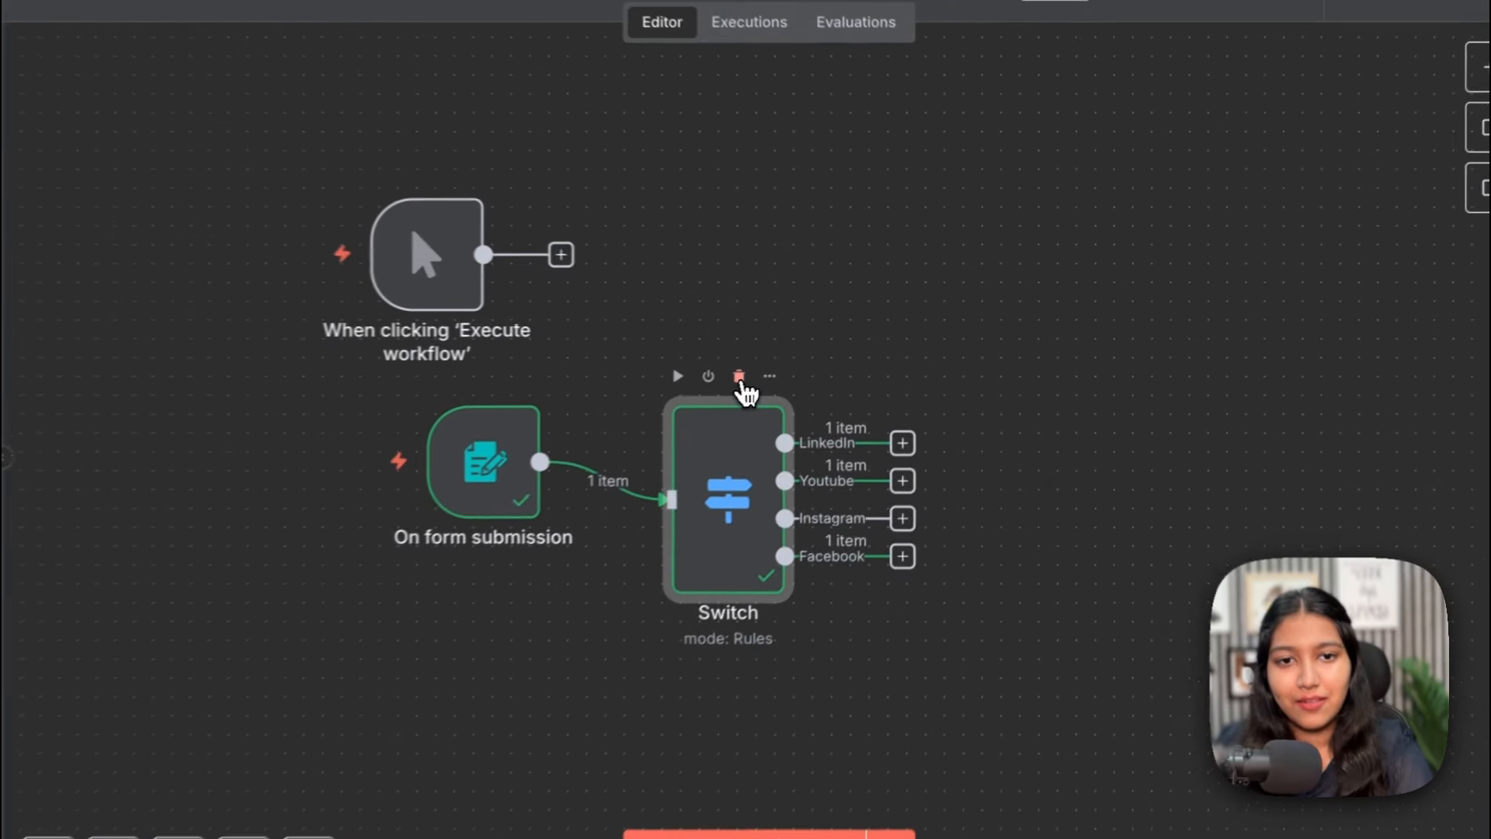
left_click(820, 386)
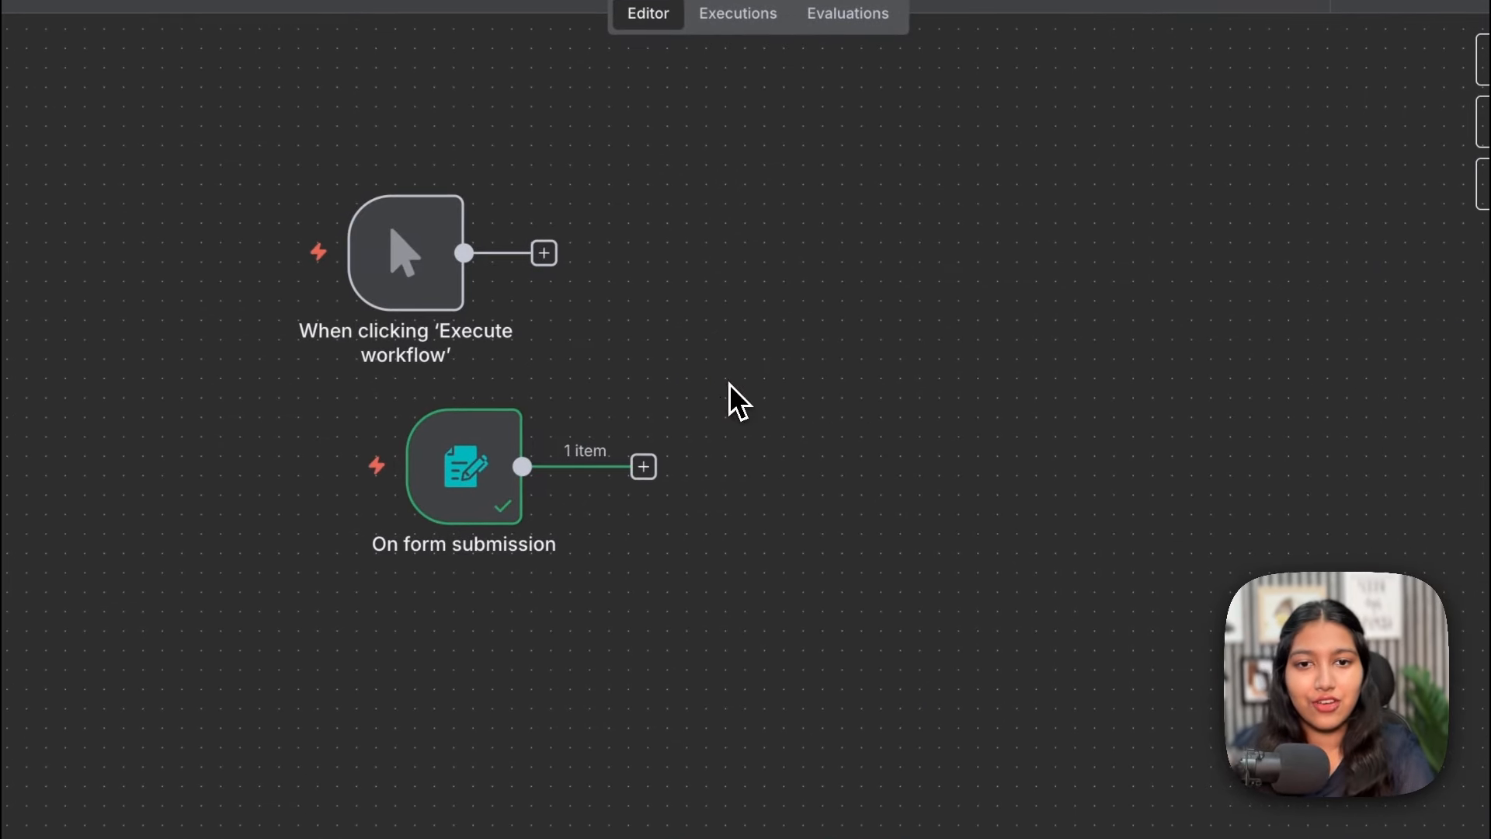
Search the nodes for "wait" and add a Wait node after the On form submission trigger
left_click(643, 466)
type("wait")
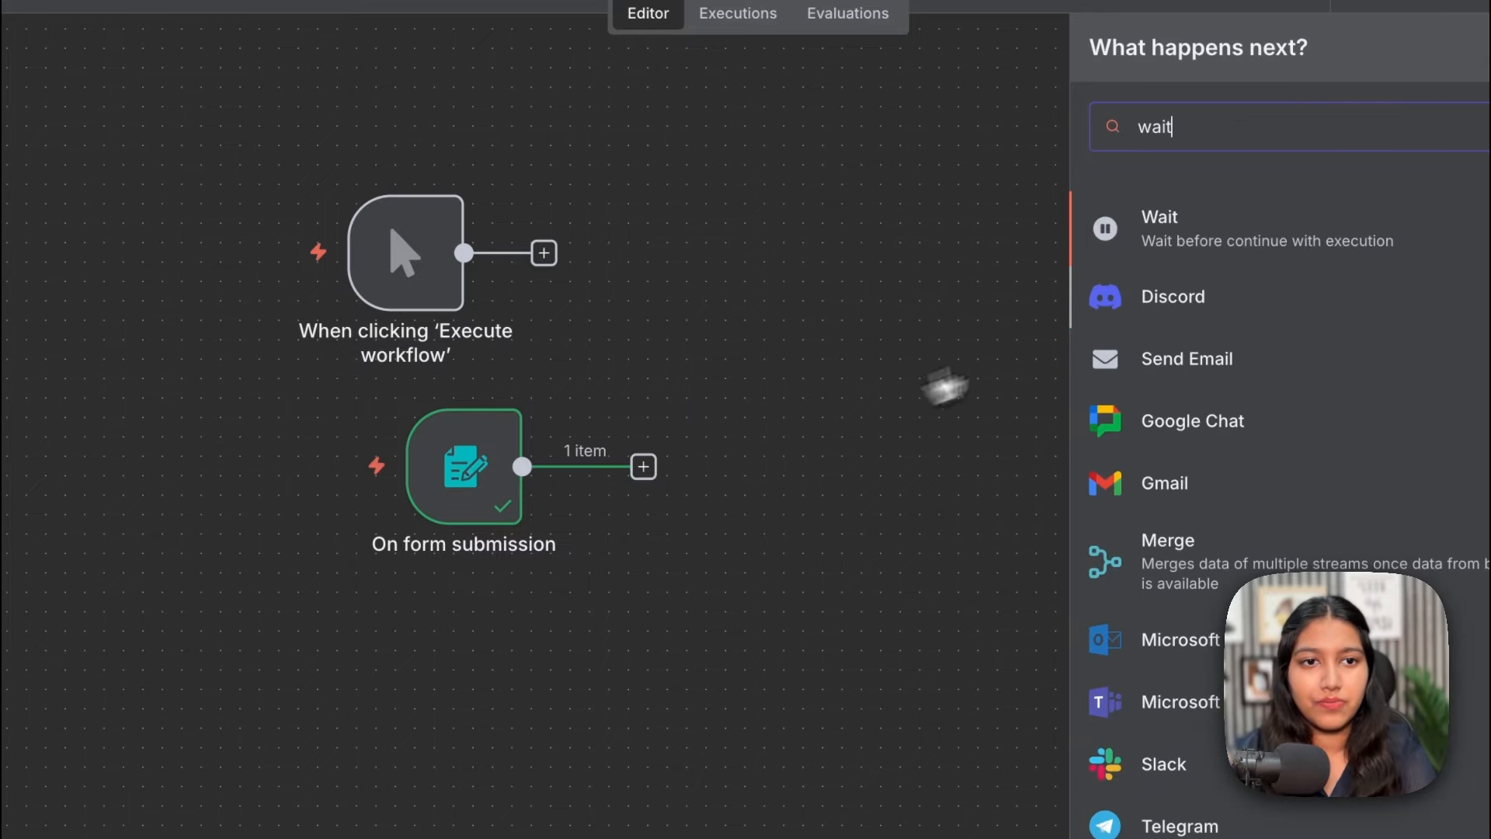
left_click(1183, 233)
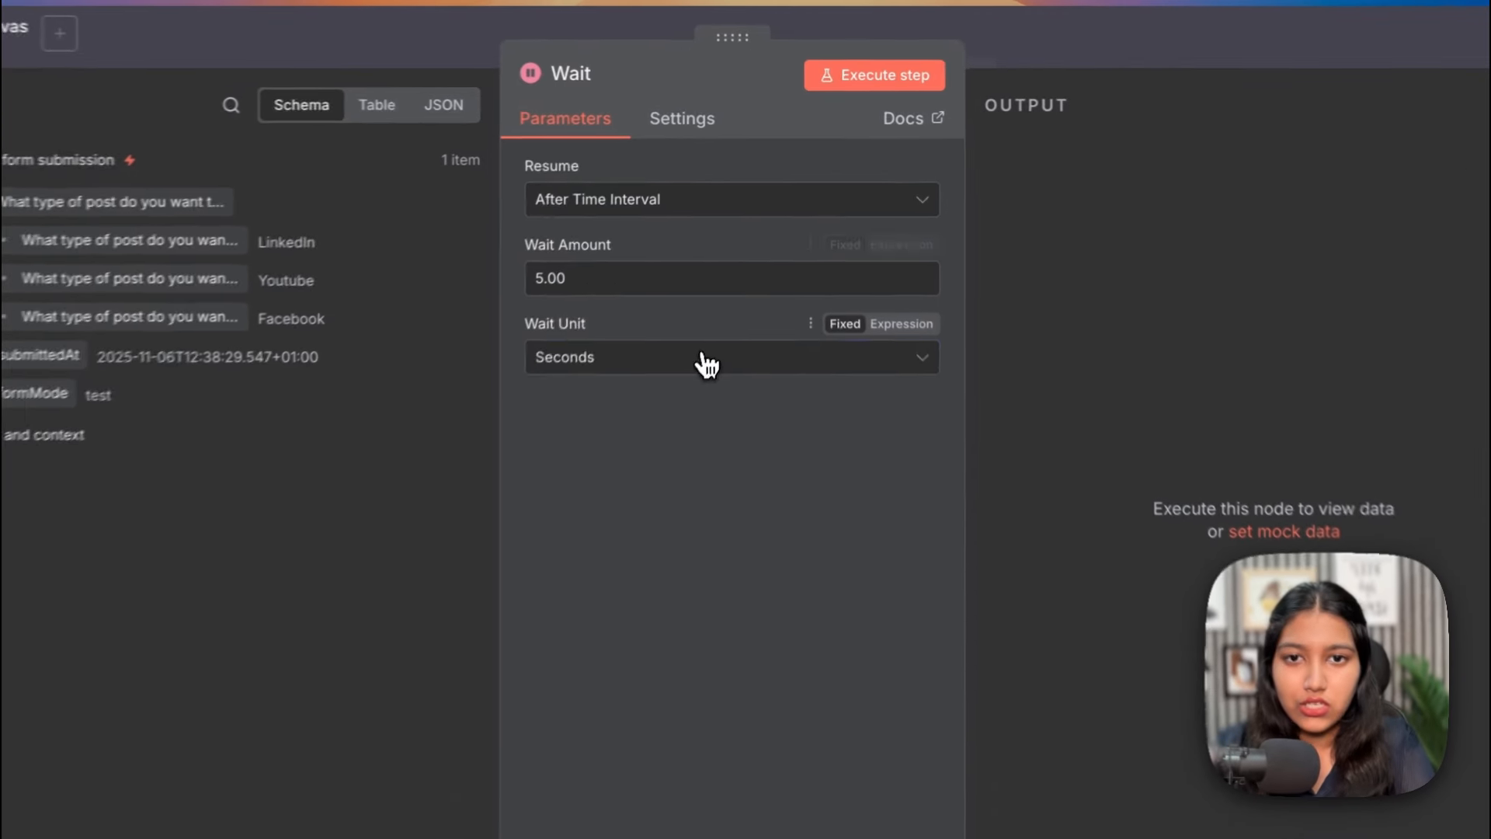
Set the Wait node's unit to Minutes and open its wait amount for editing
left_click(707, 365)
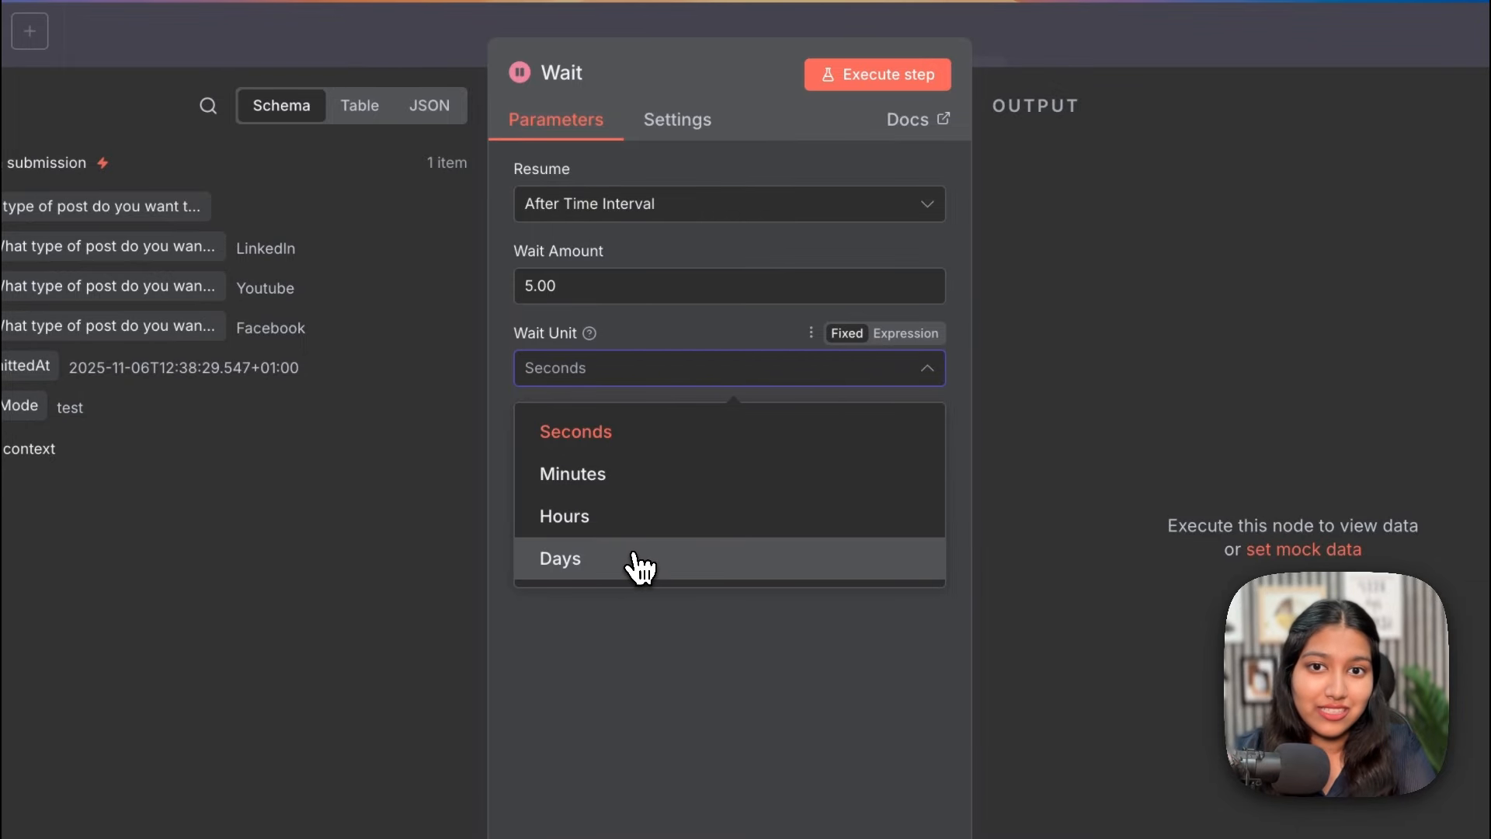
left_click(608, 474)
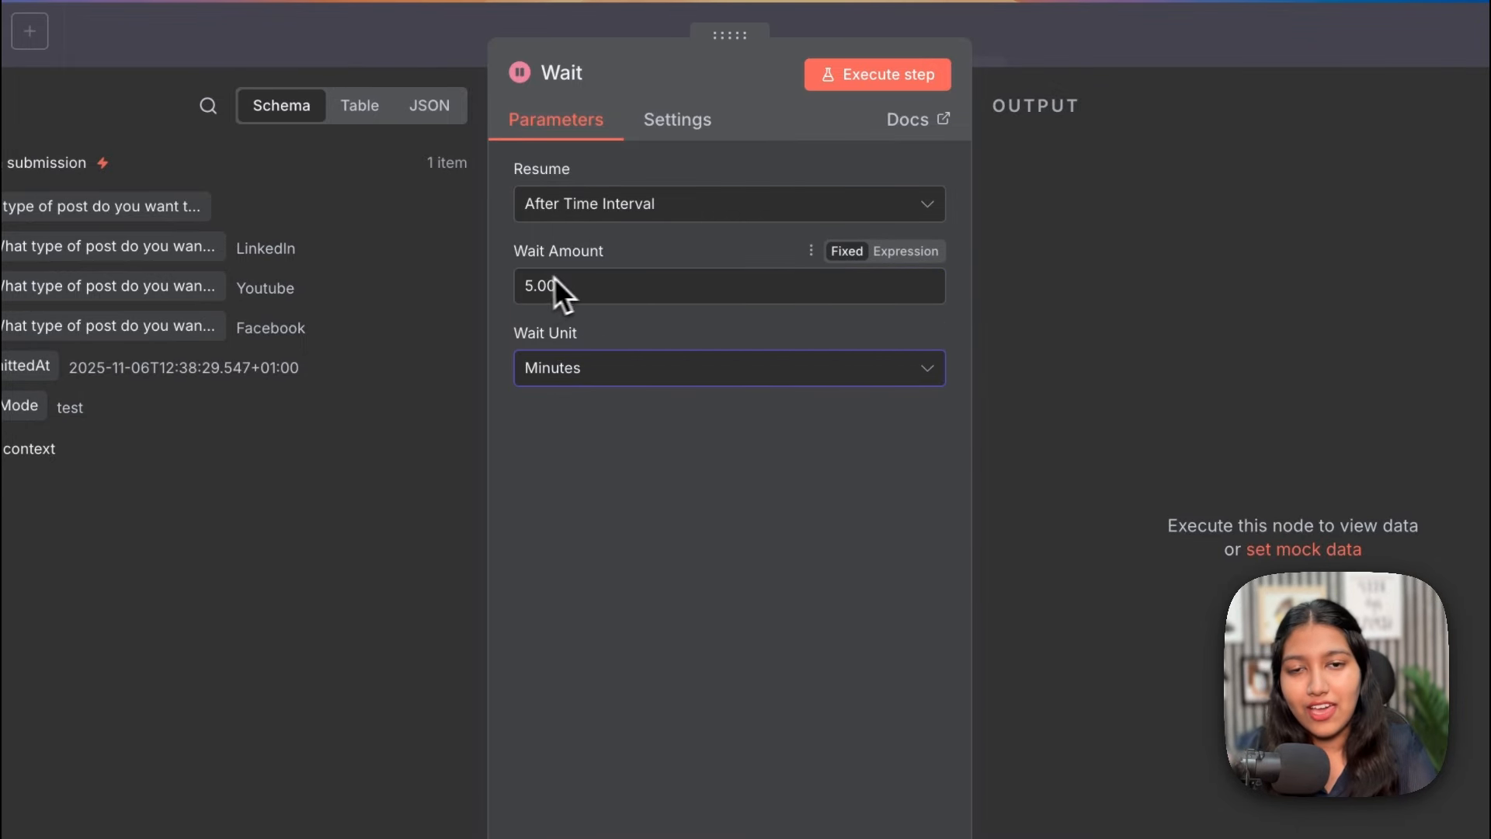
left_click(532, 285)
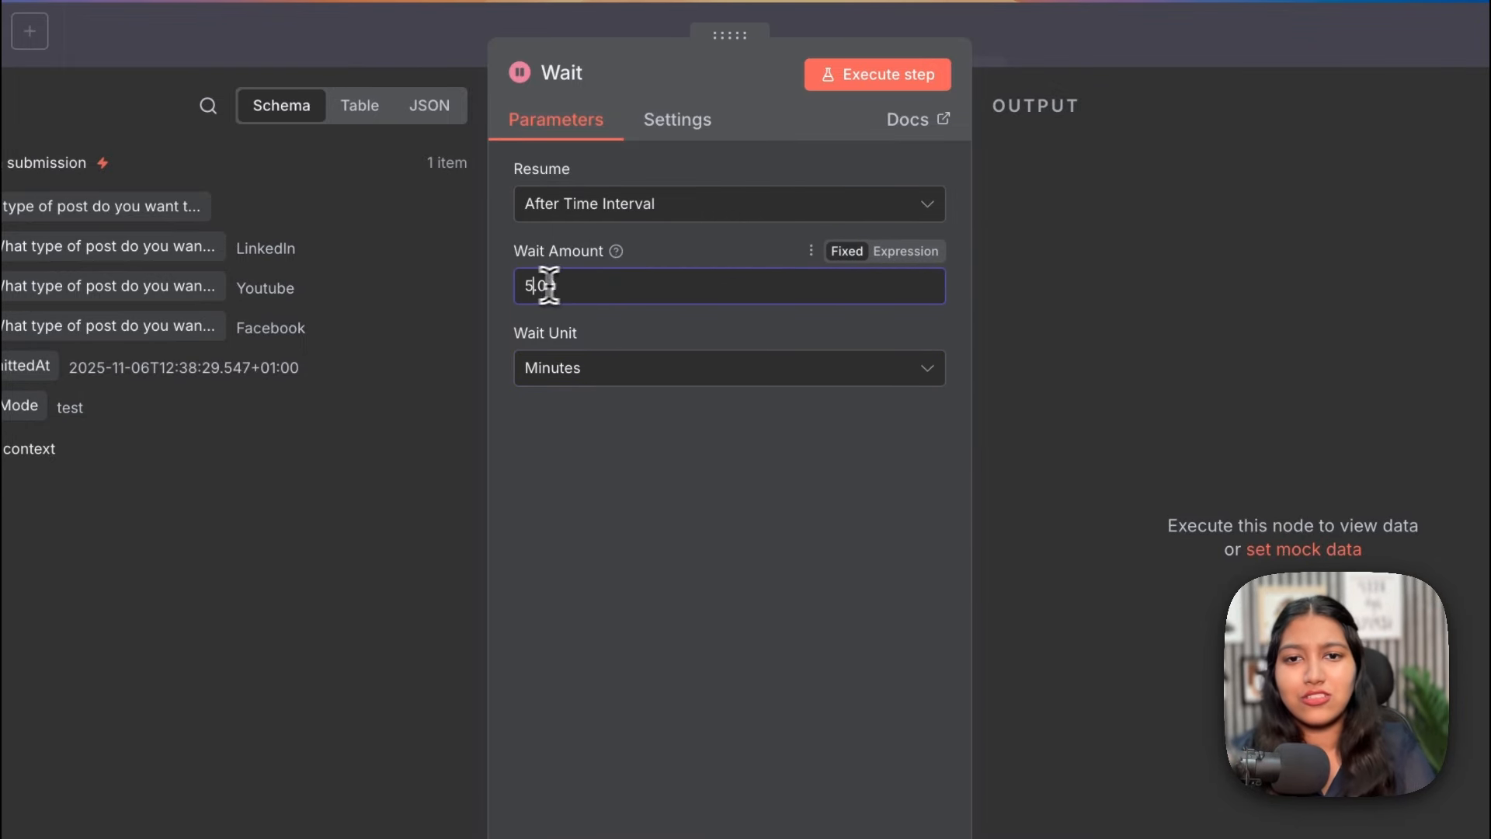
Execute the Wait step and return to the canvas to watch the node run
left_click(869, 77)
left_click(1018, 40)
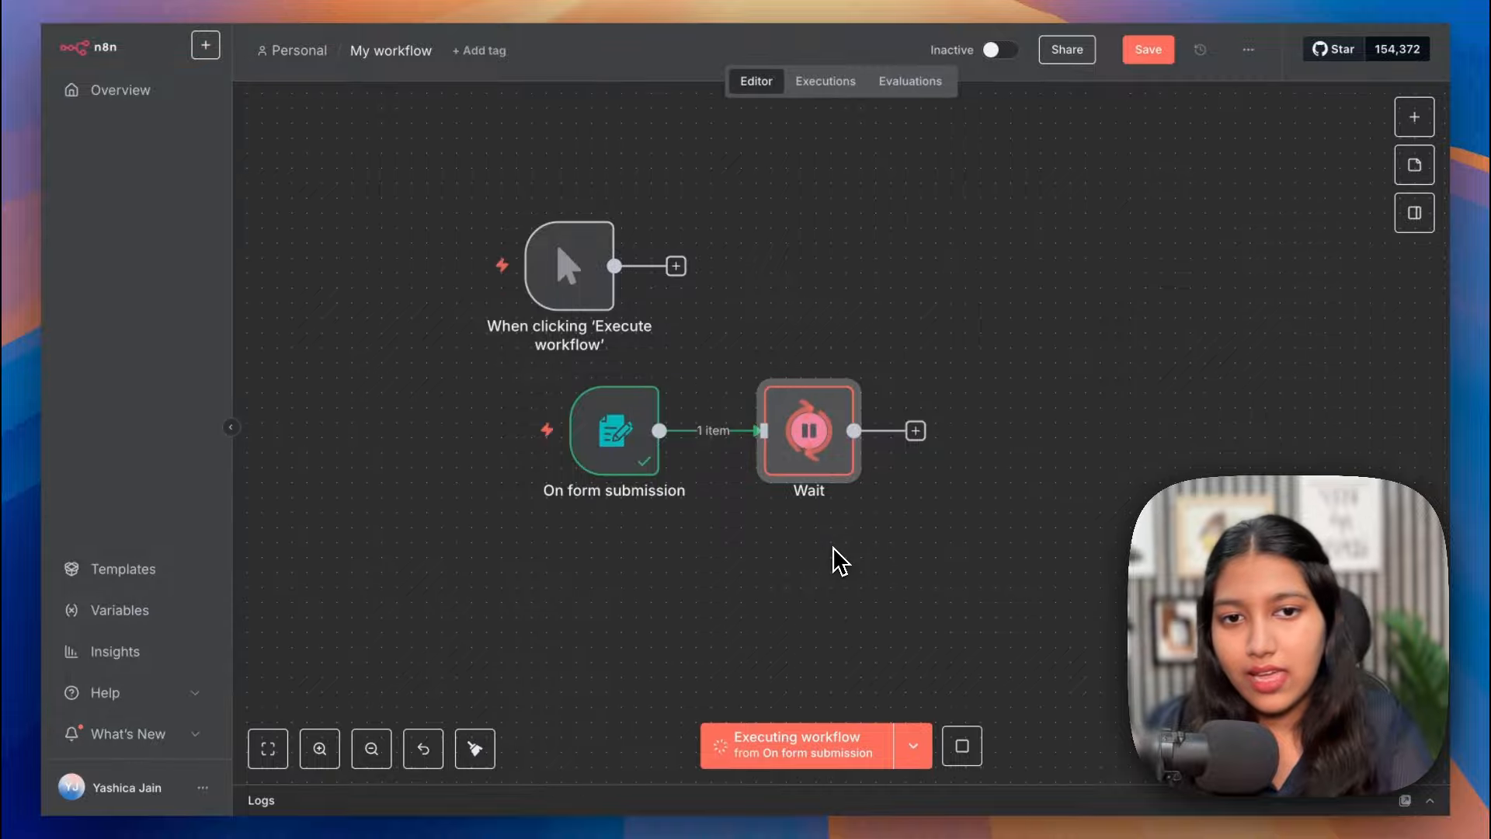
mouse_move(819, 441)
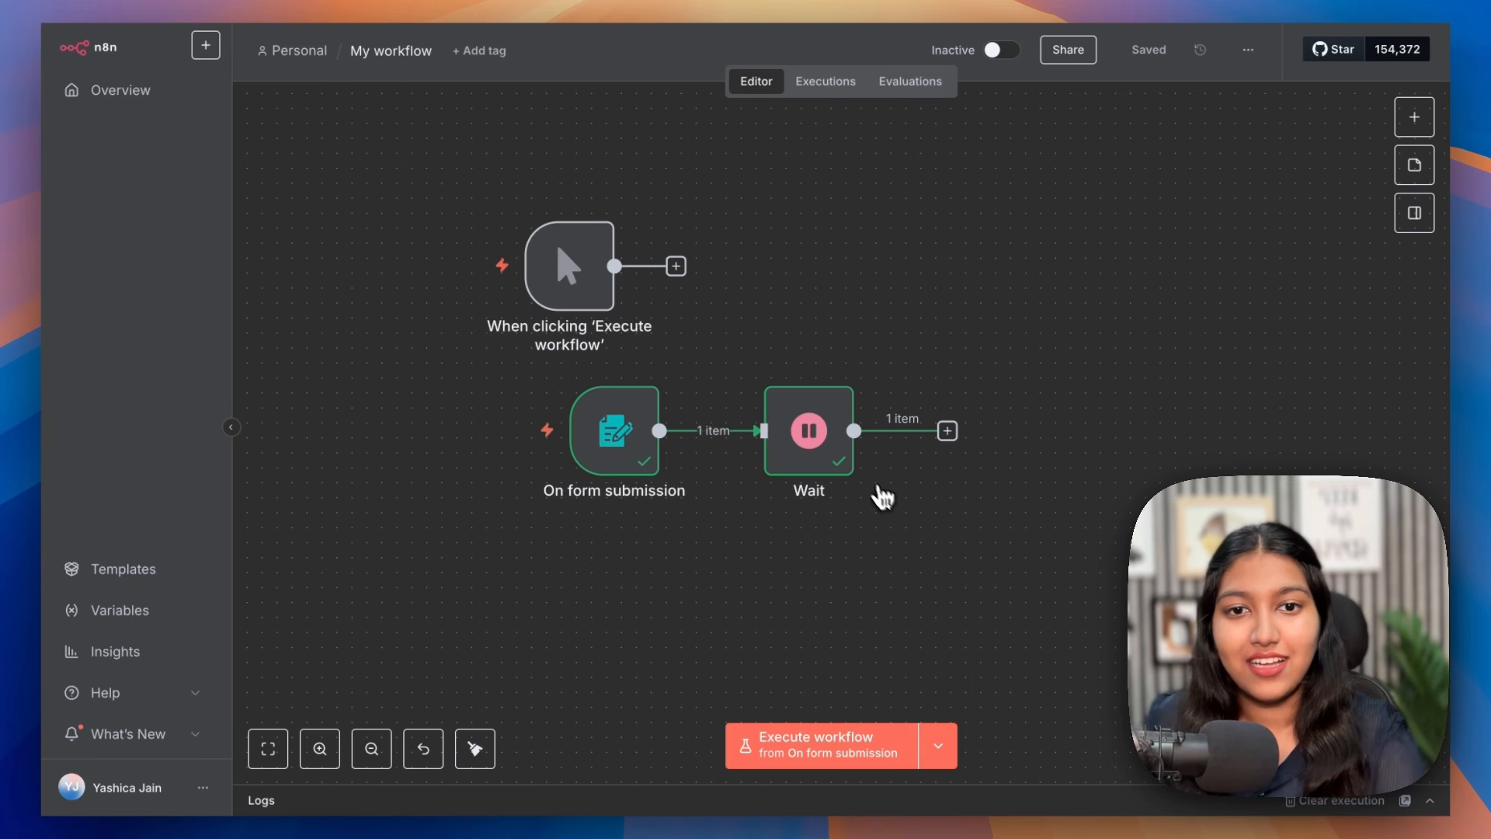
Replace the Wait node after On form submission with a Split Out node and examine its Fields To Split Out parameter
mouse_move(824, 431)
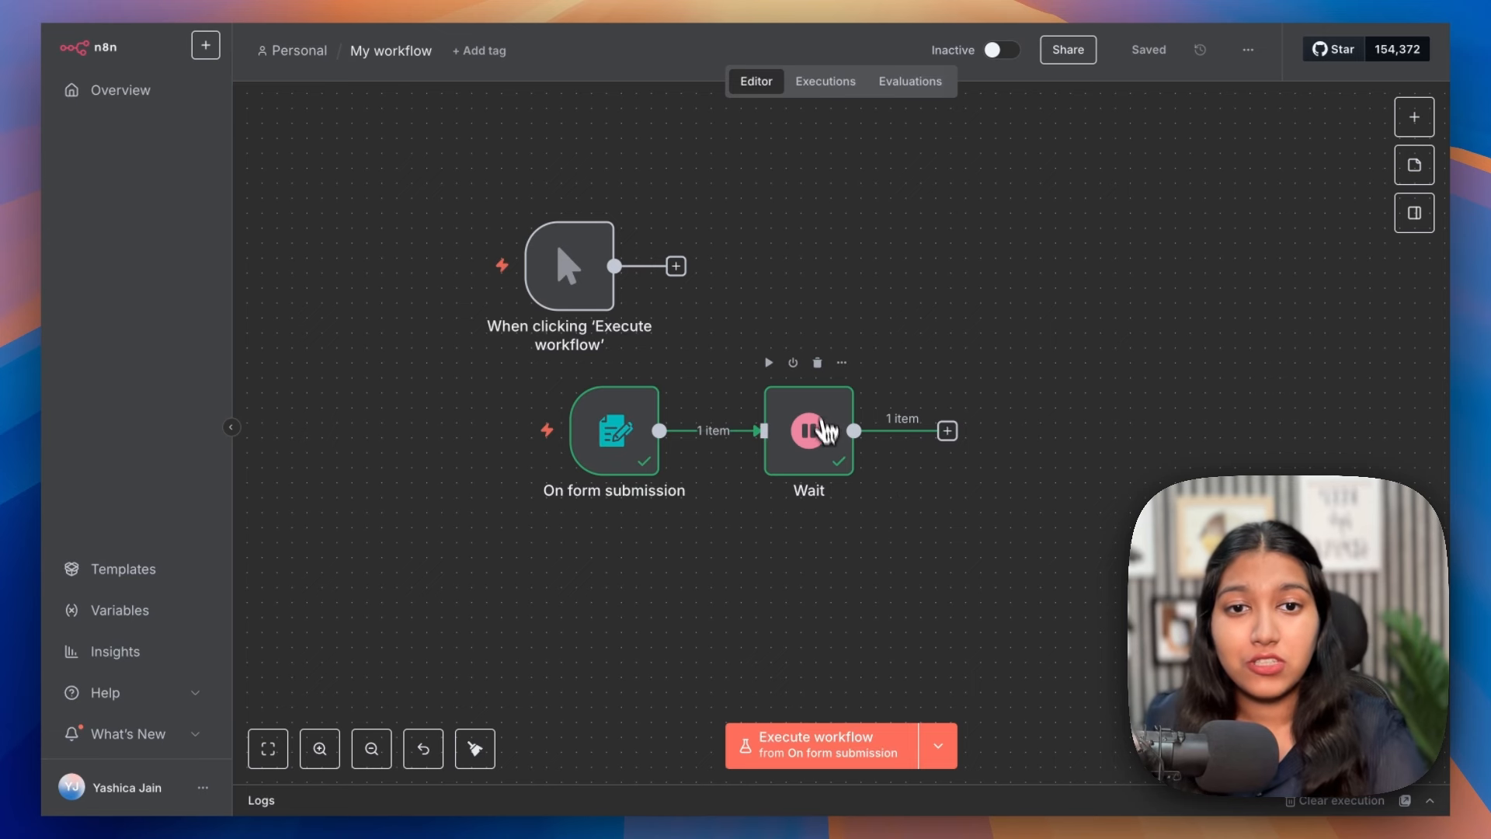
left_click(821, 368)
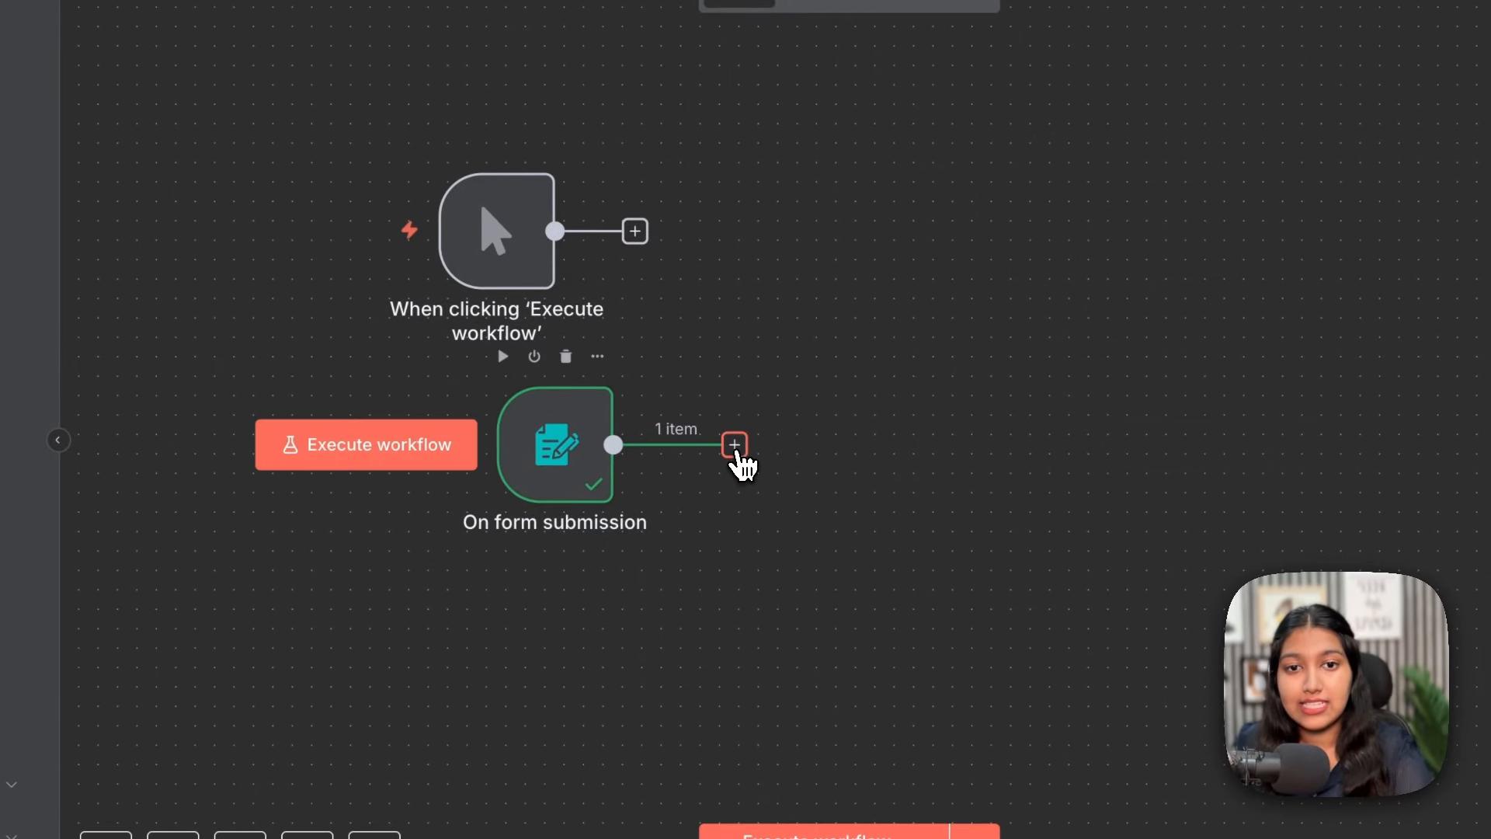
left_click(735, 445)
type("split")
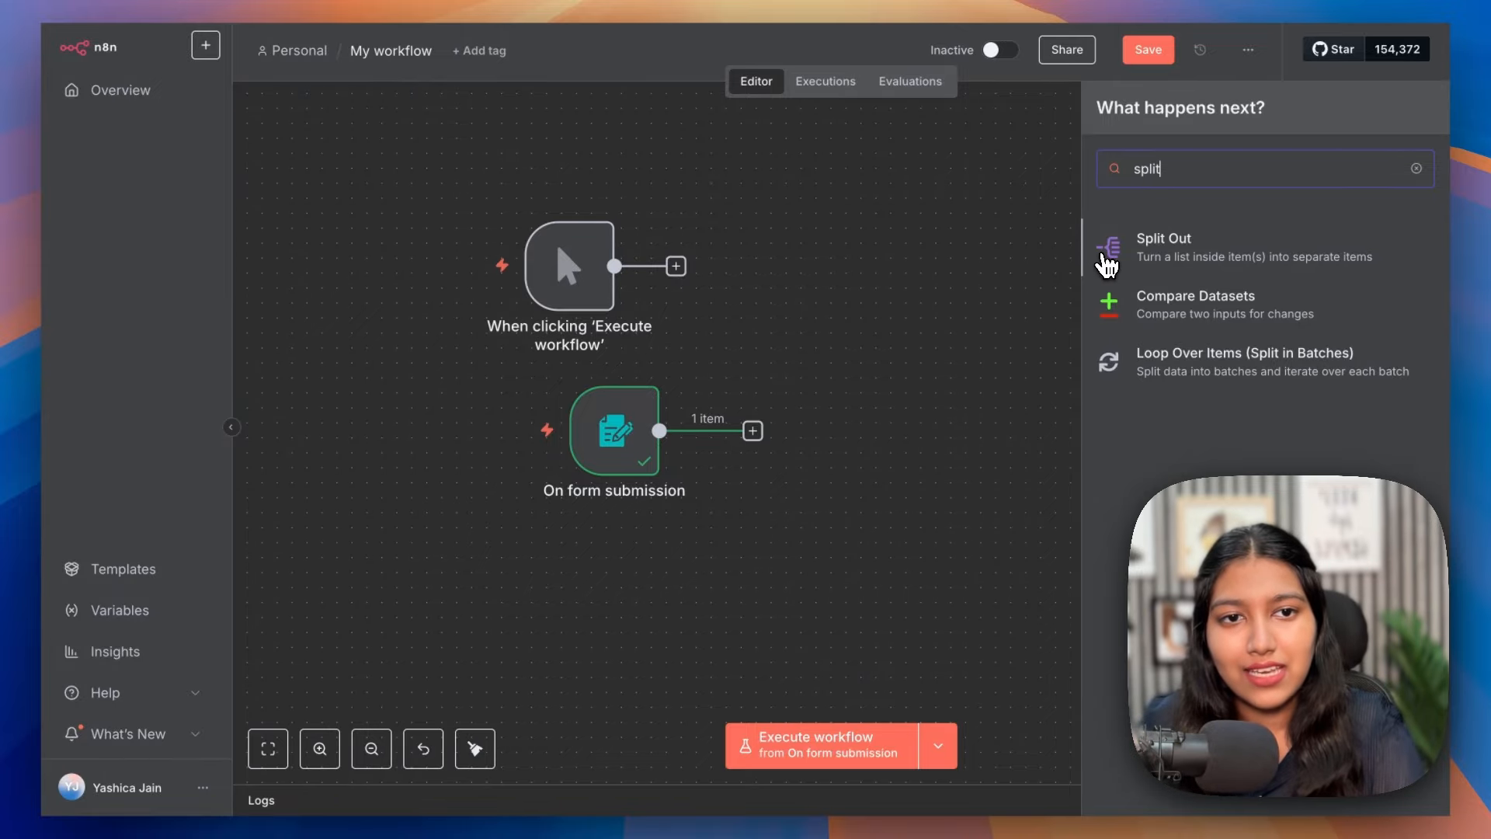
left_click(1119, 266)
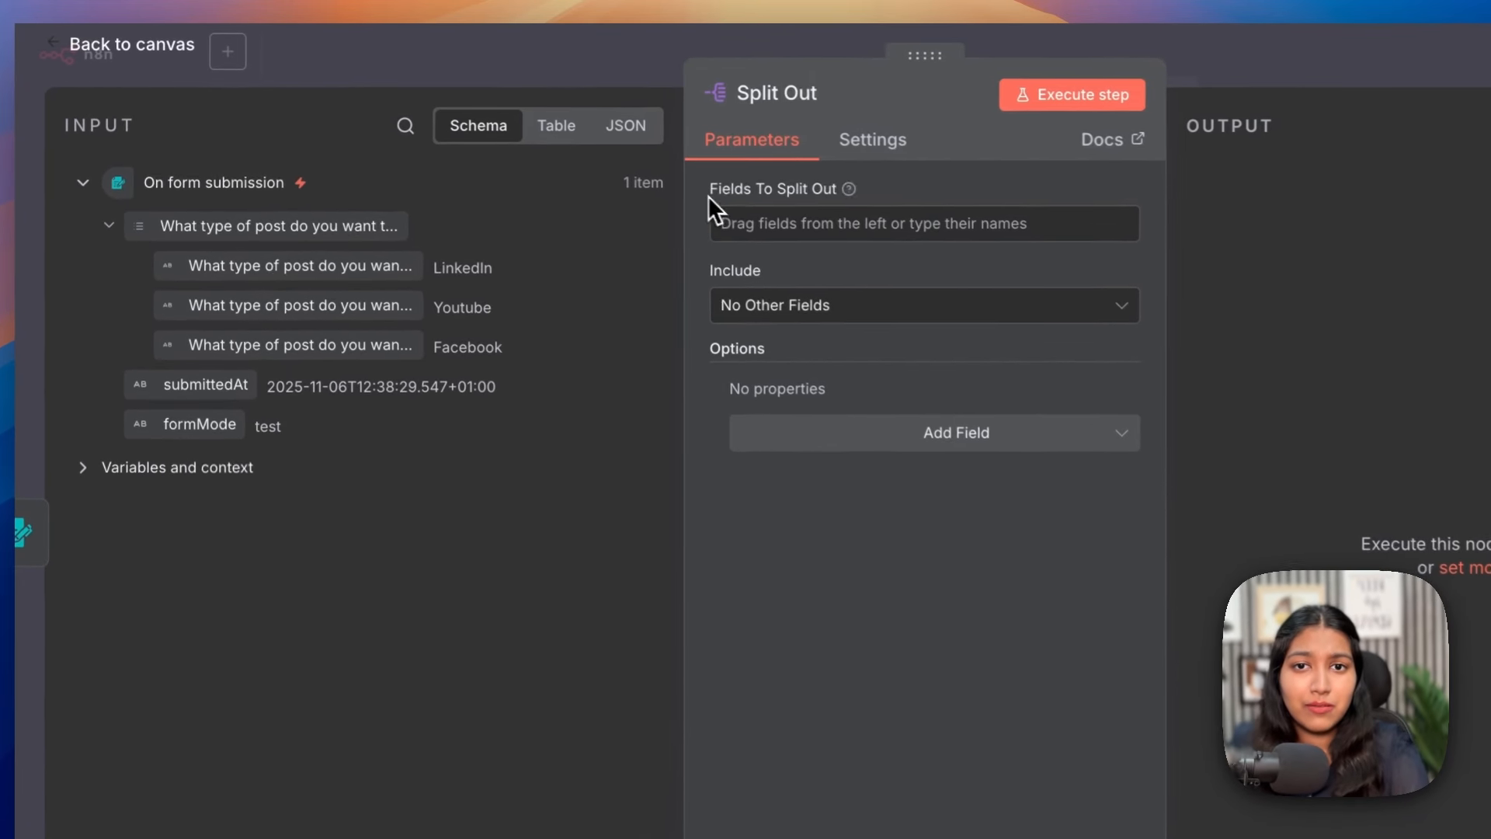
left_click_drag(599, 158, 672, 160)
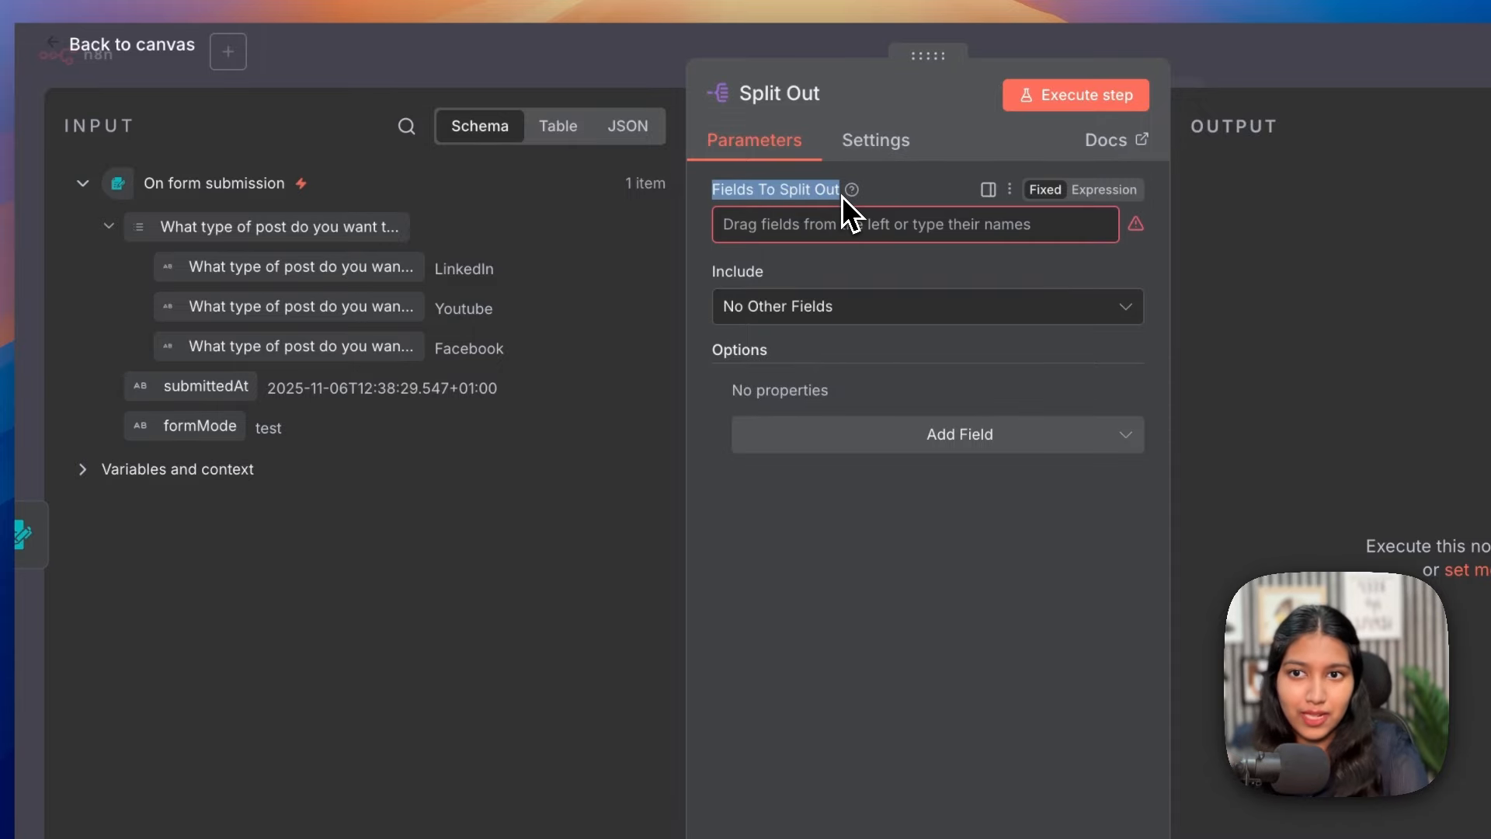
Rename the form trigger's post-type question to "Upload Invoices" and set its element type to File
key("Escape")
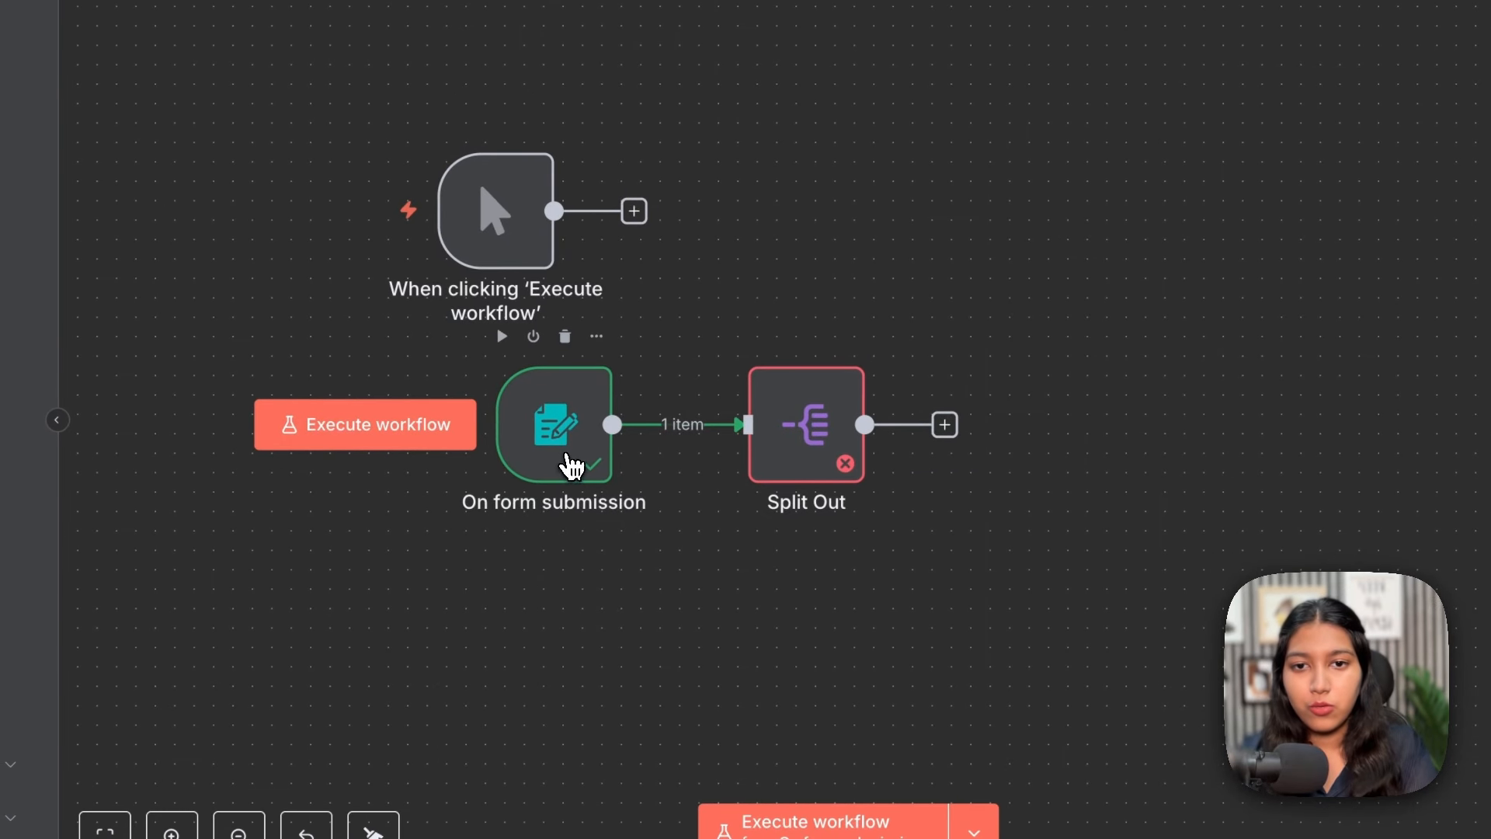
double_click(572, 466)
scroll(537, 519, "down", 5)
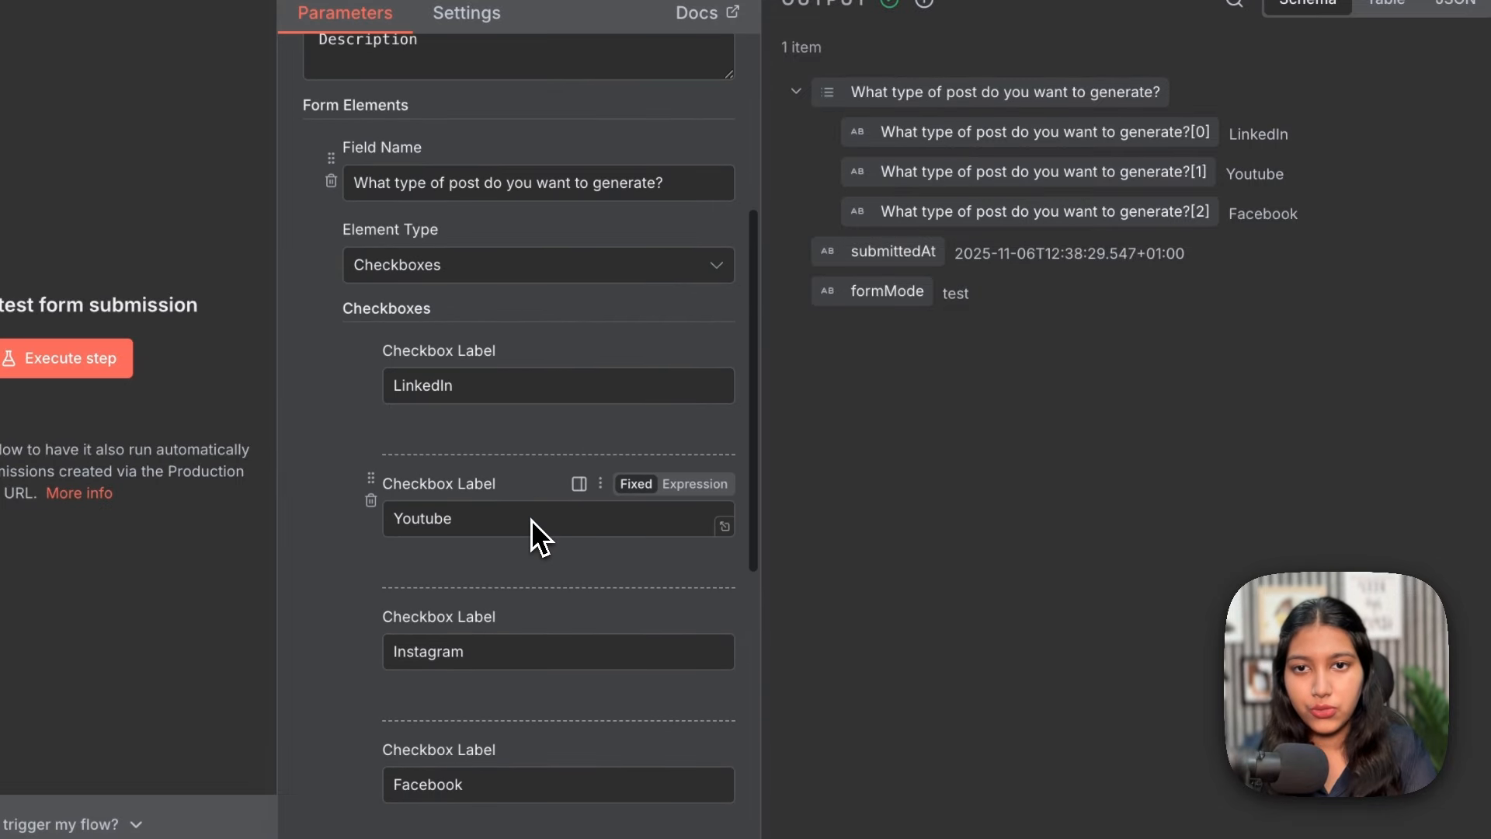
triple_click(436, 185)
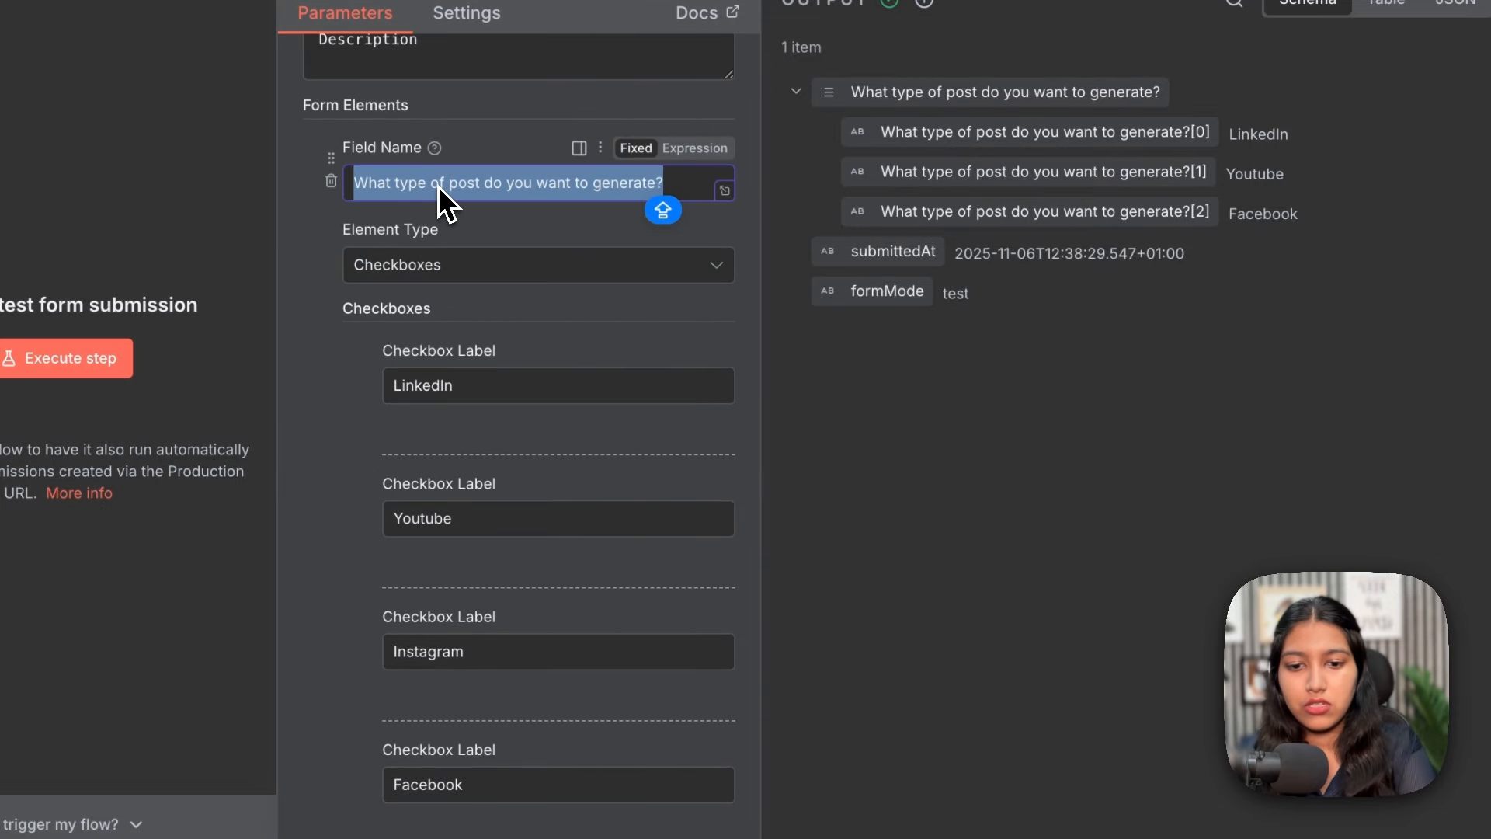
key("BackSpace")
type("Upload In")
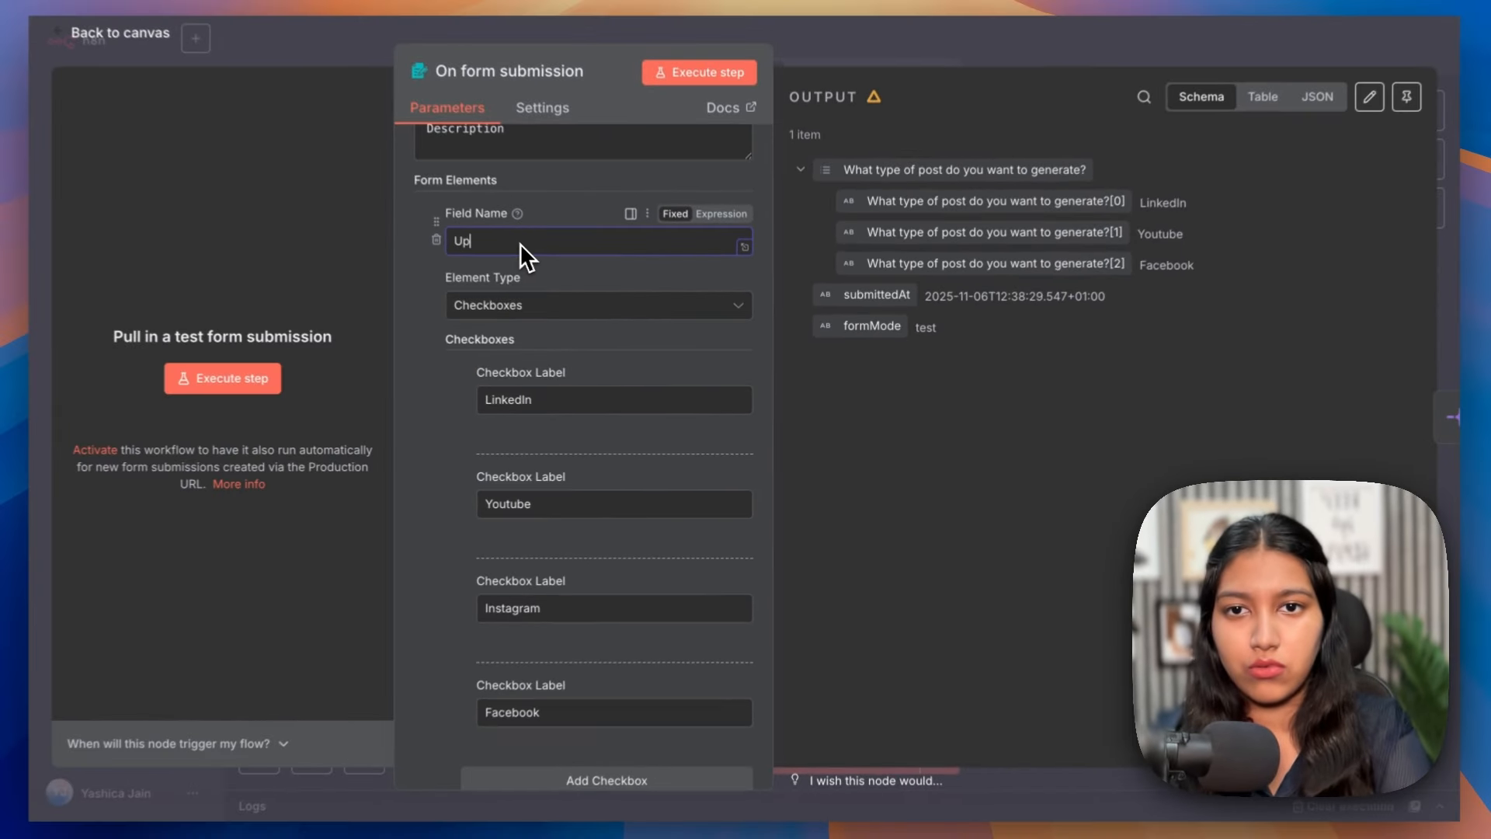
type("voices")
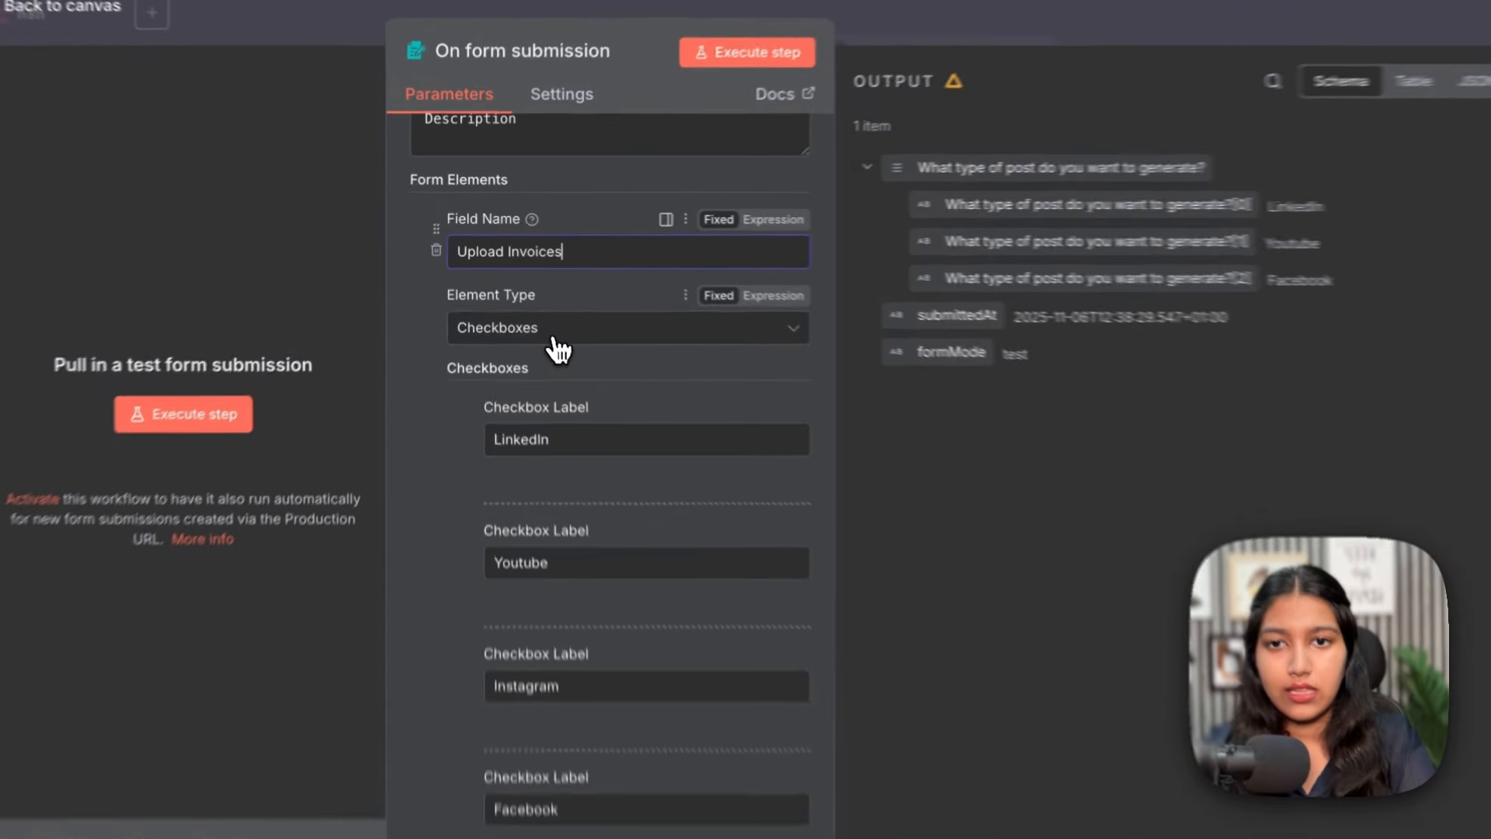
left_click(536, 309)
left_click(531, 618)
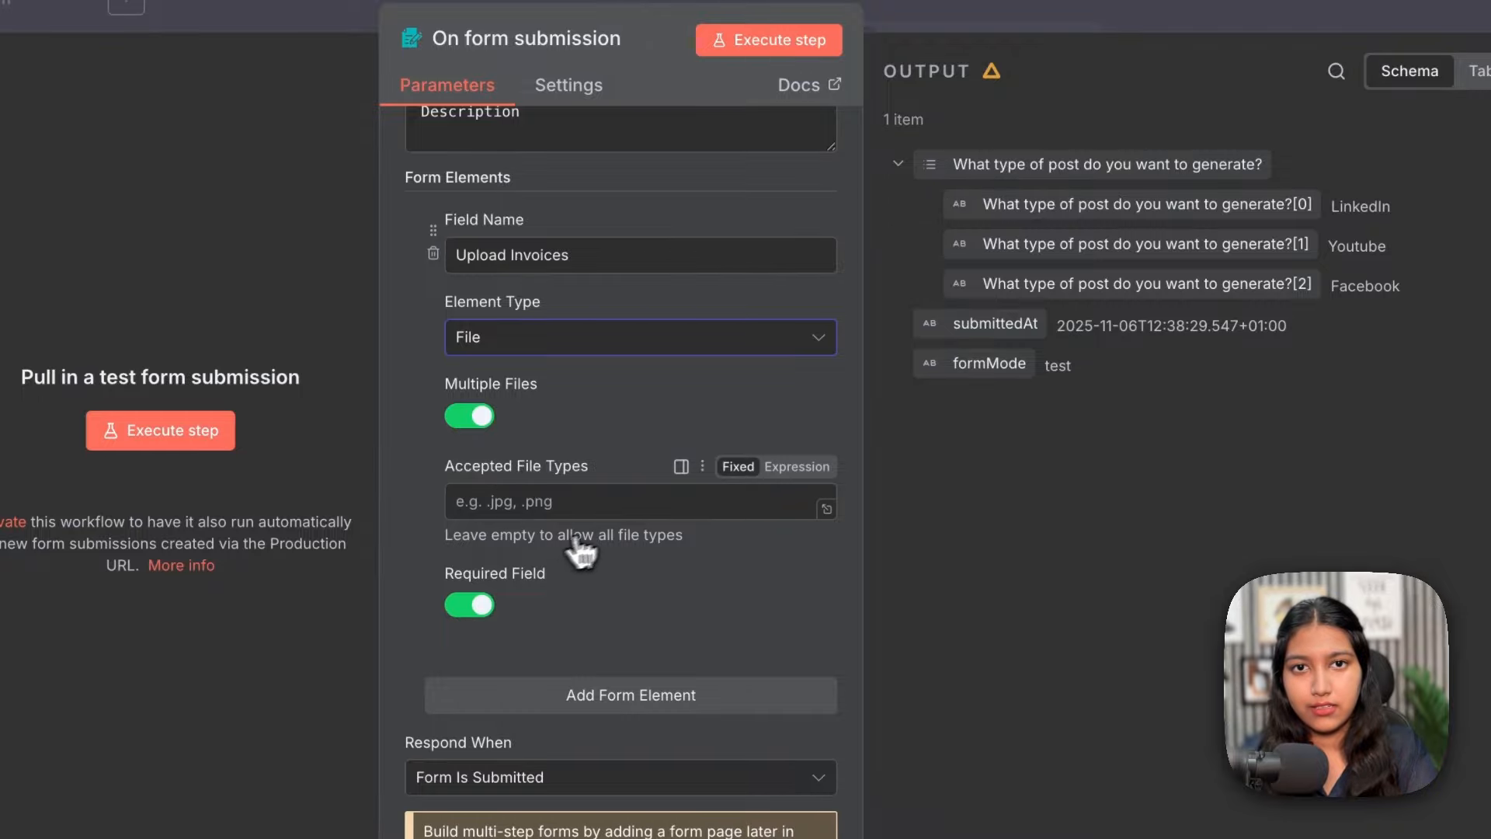
key("Escape")
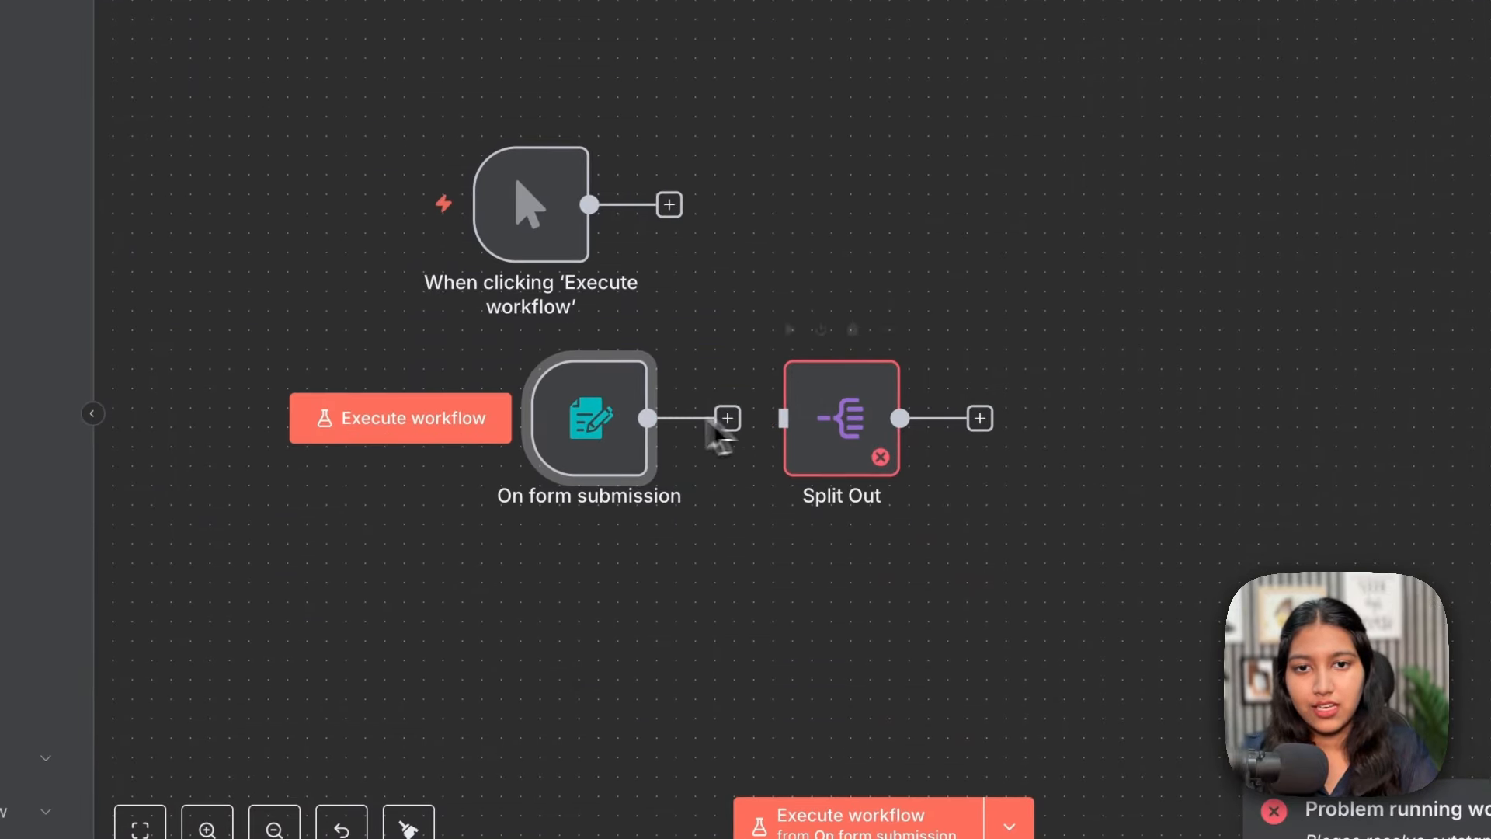
Test the form trigger by submitting three uploaded files, and review the binary files in its output
double_click(615, 423)
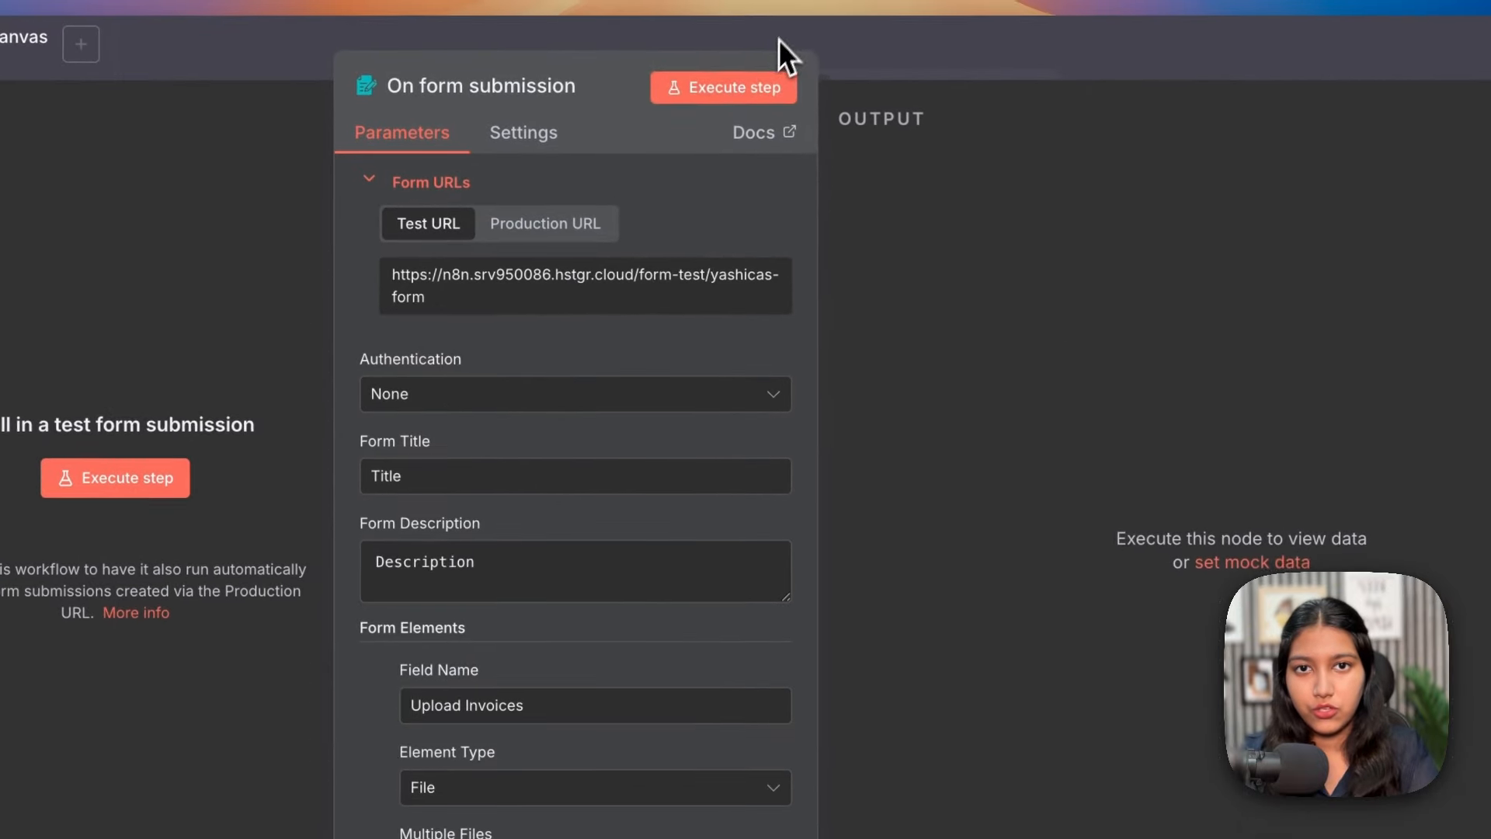
left_click(765, 90)
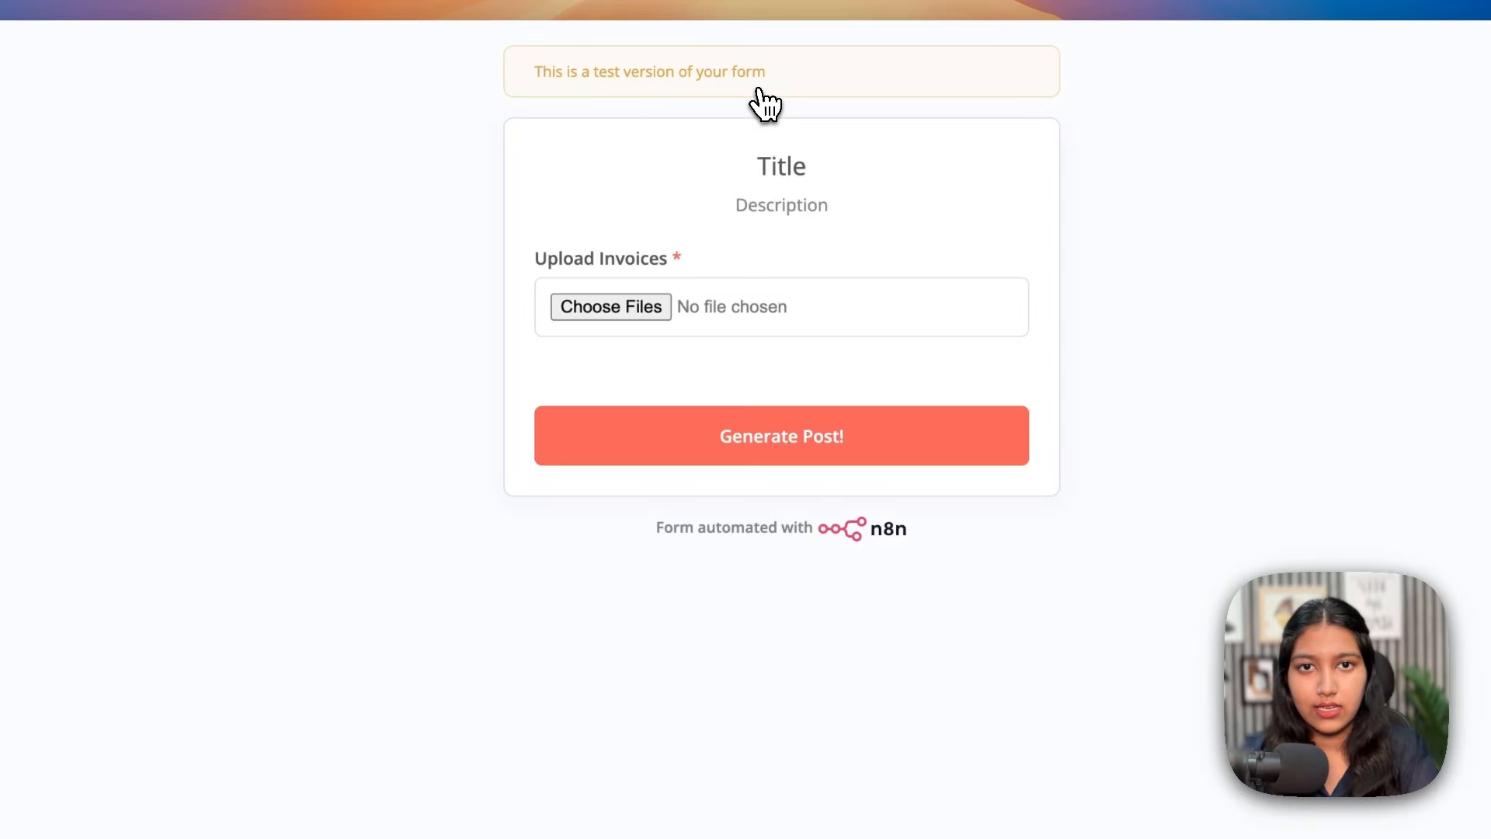
left_click(617, 309)
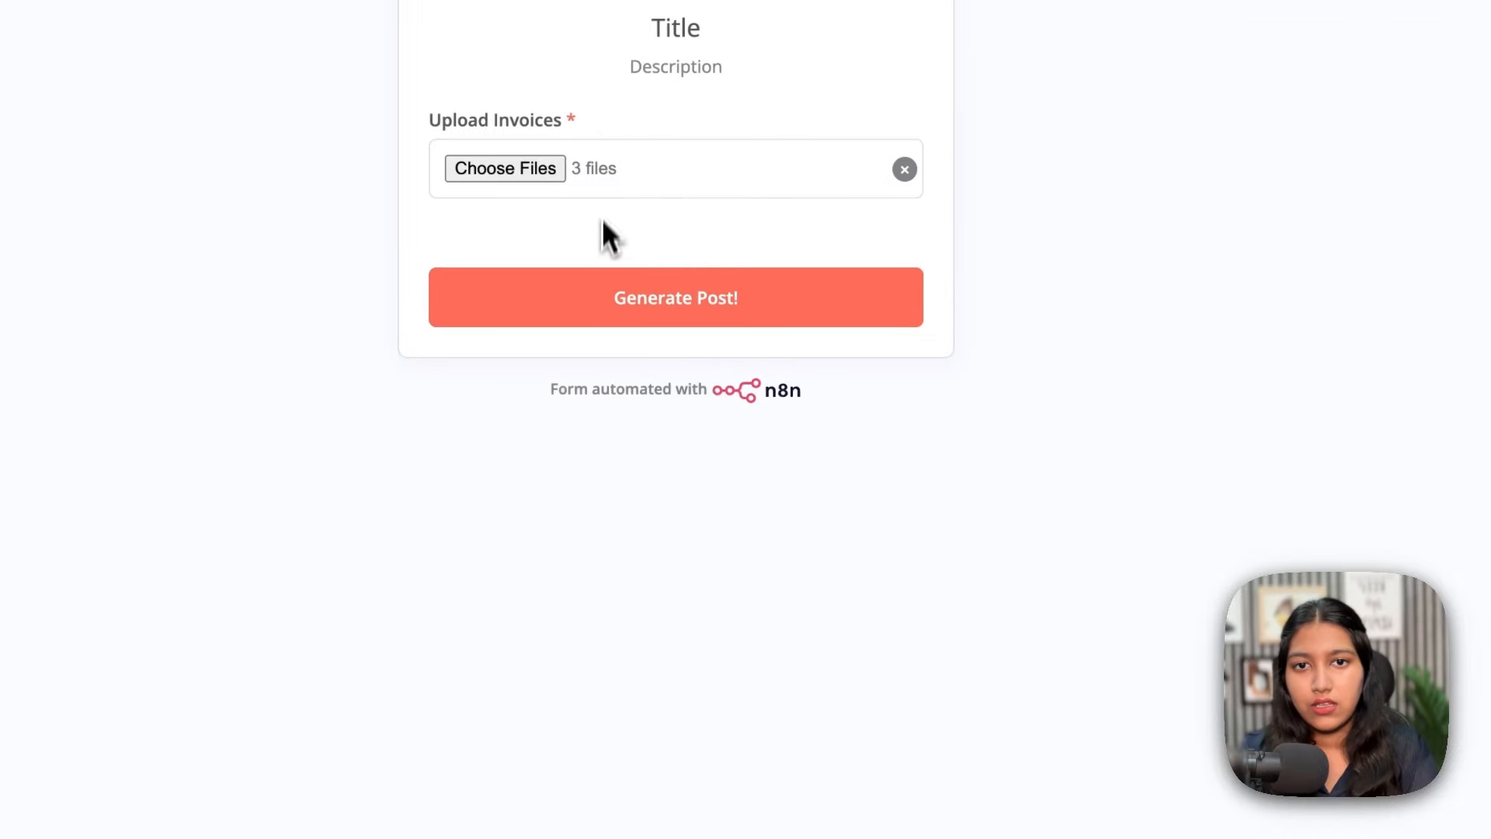
left_click(875, 438)
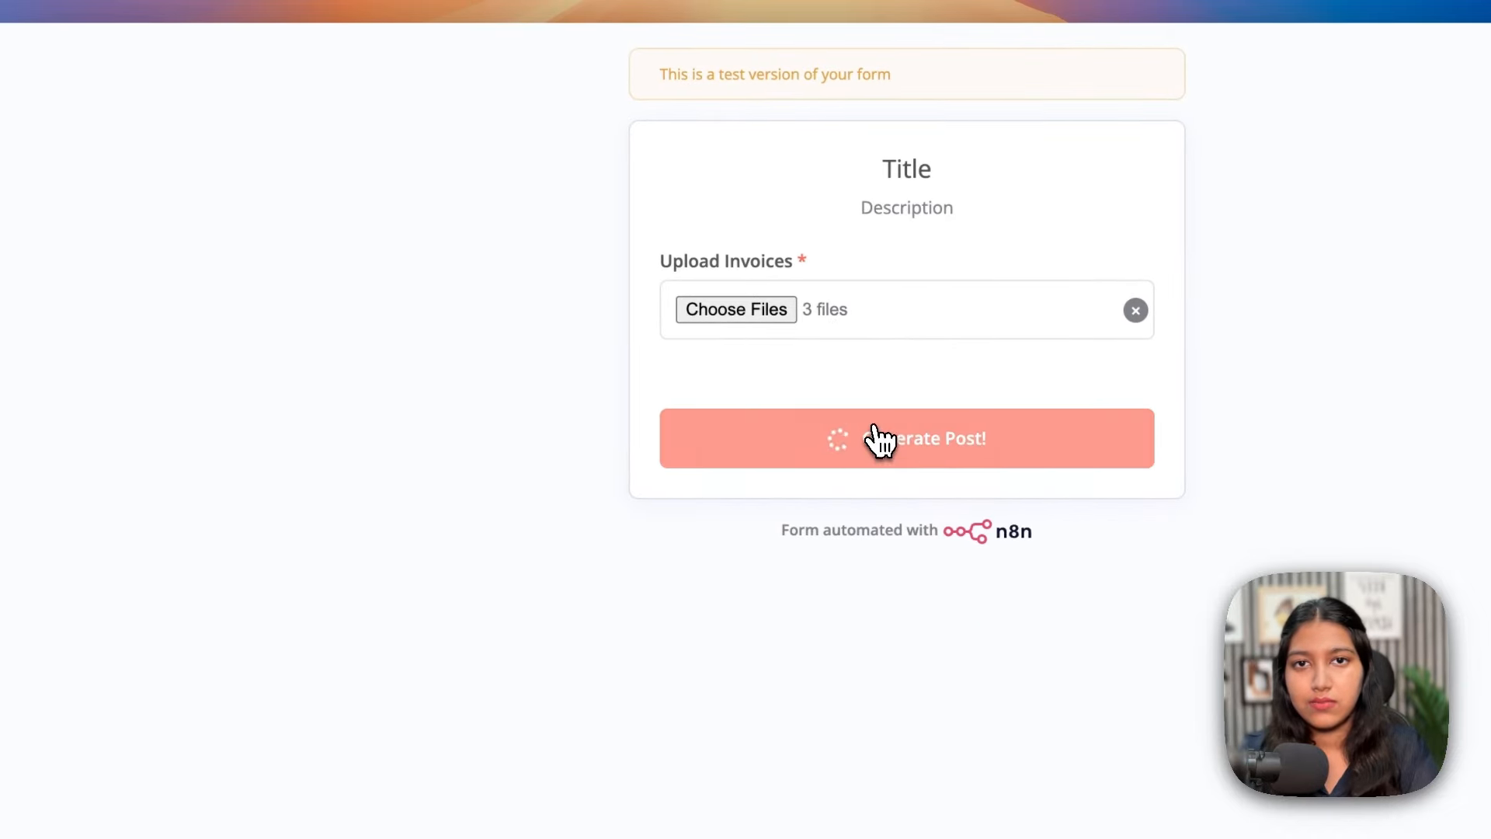
left_click_drag(715, 230, 920, 228)
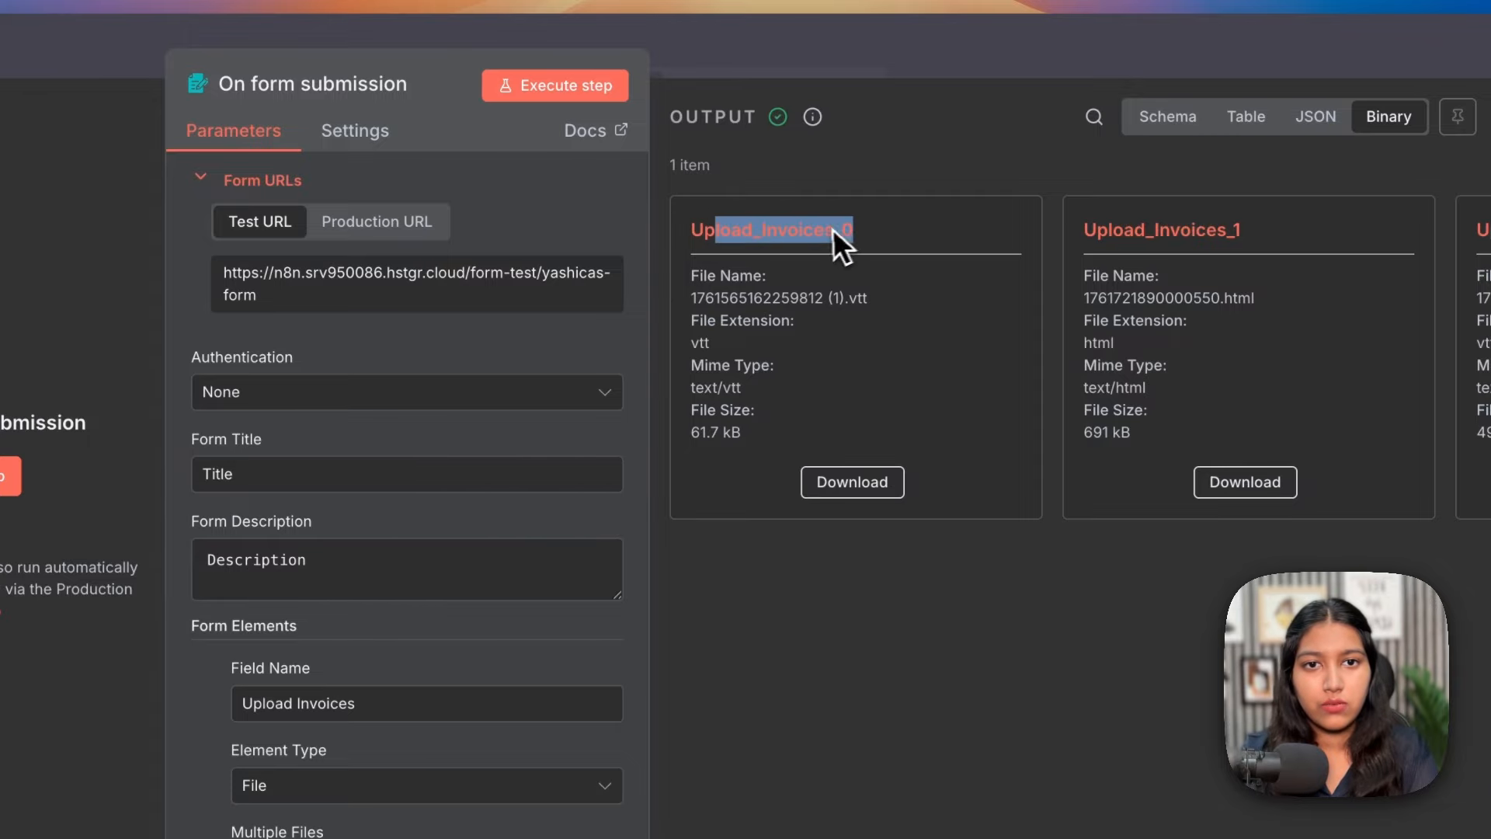
left_click(1147, 232)
scroll(1290, 226, "right", 3)
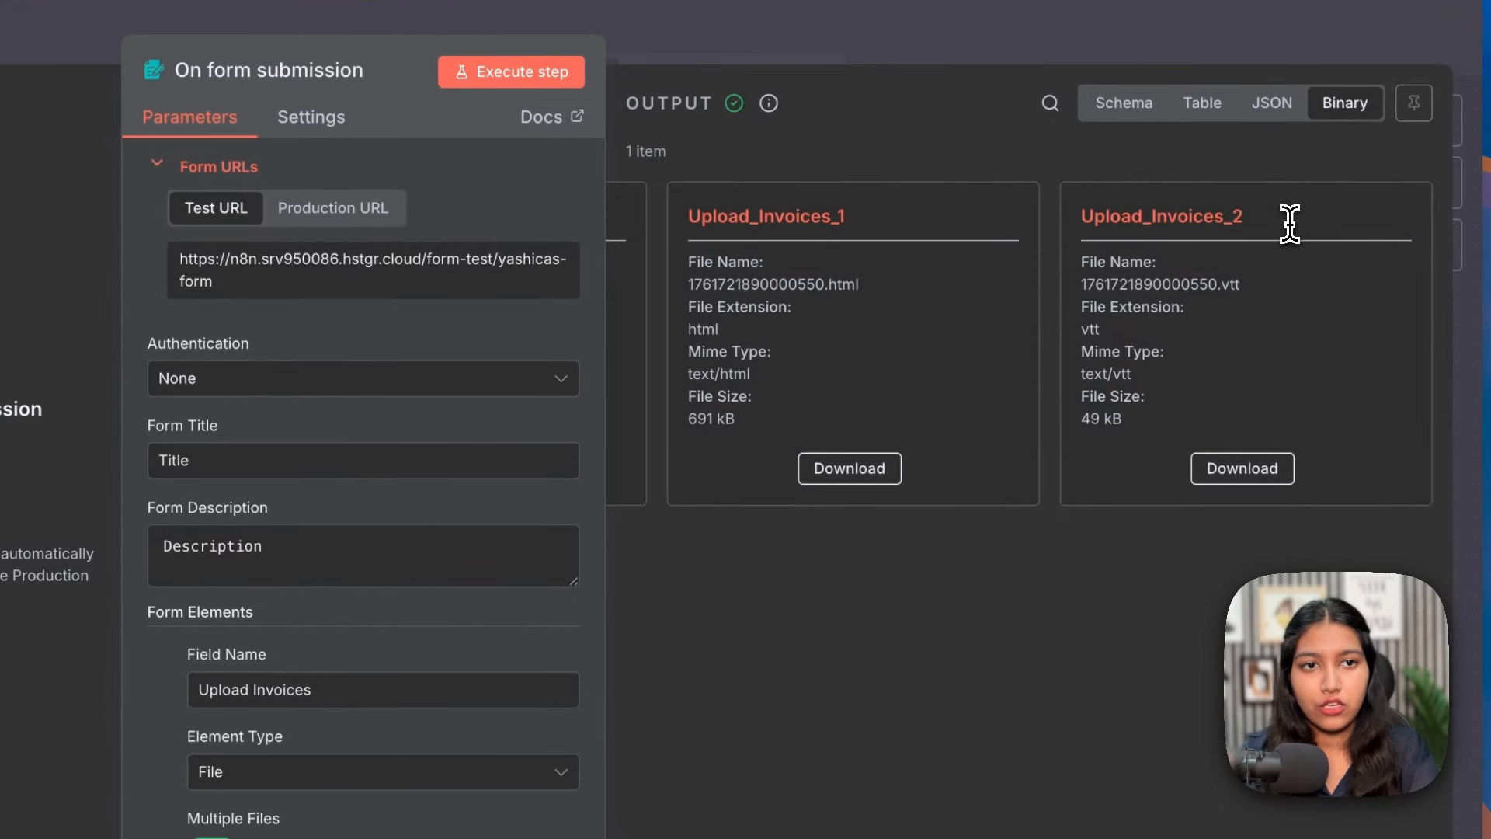
left_click(754, 45)
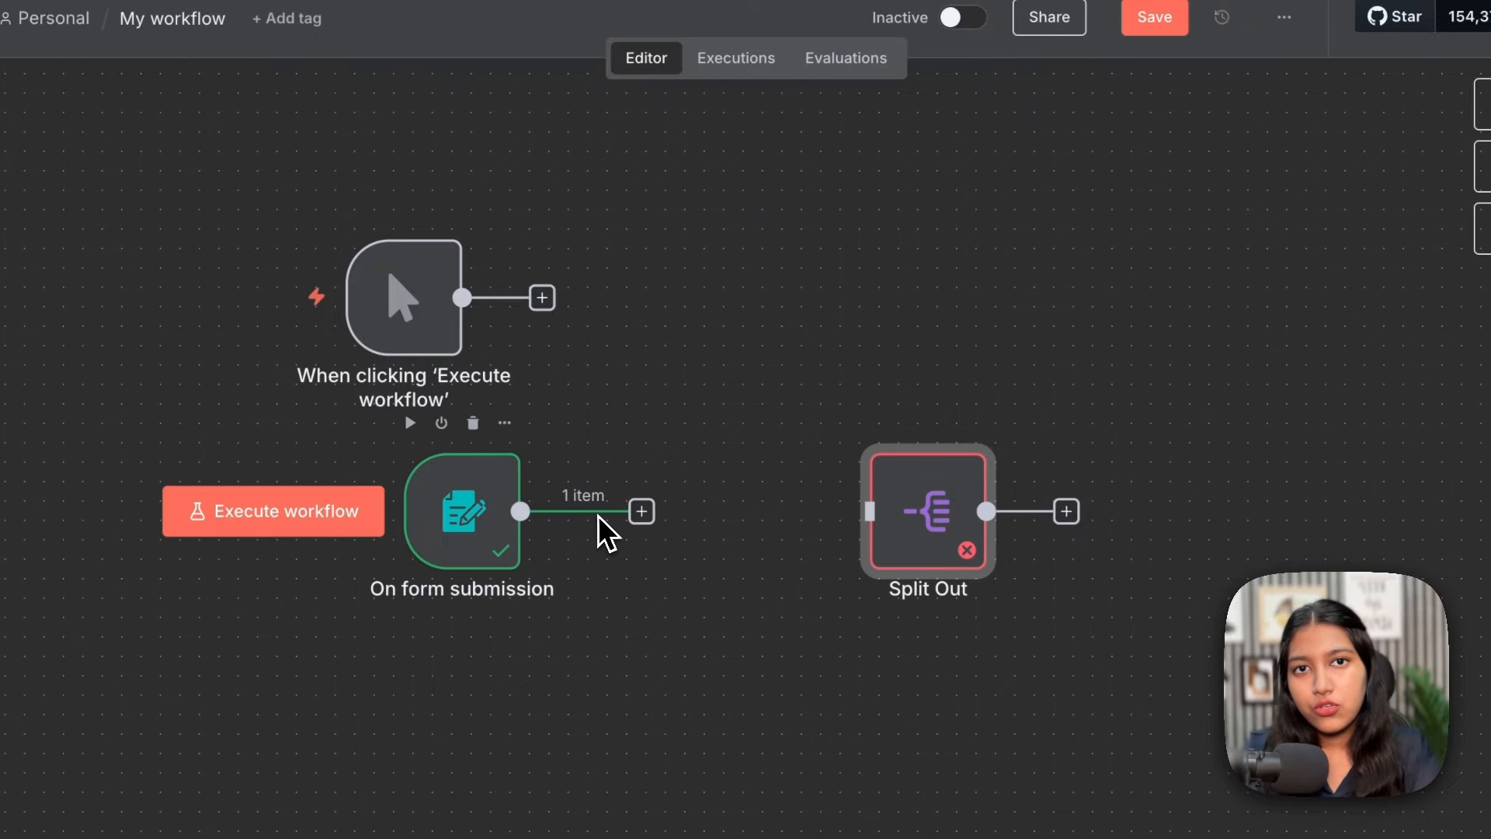
Add a Google Drive "Upload file" node connected to the output of the On form submission node
left_click(642, 512)
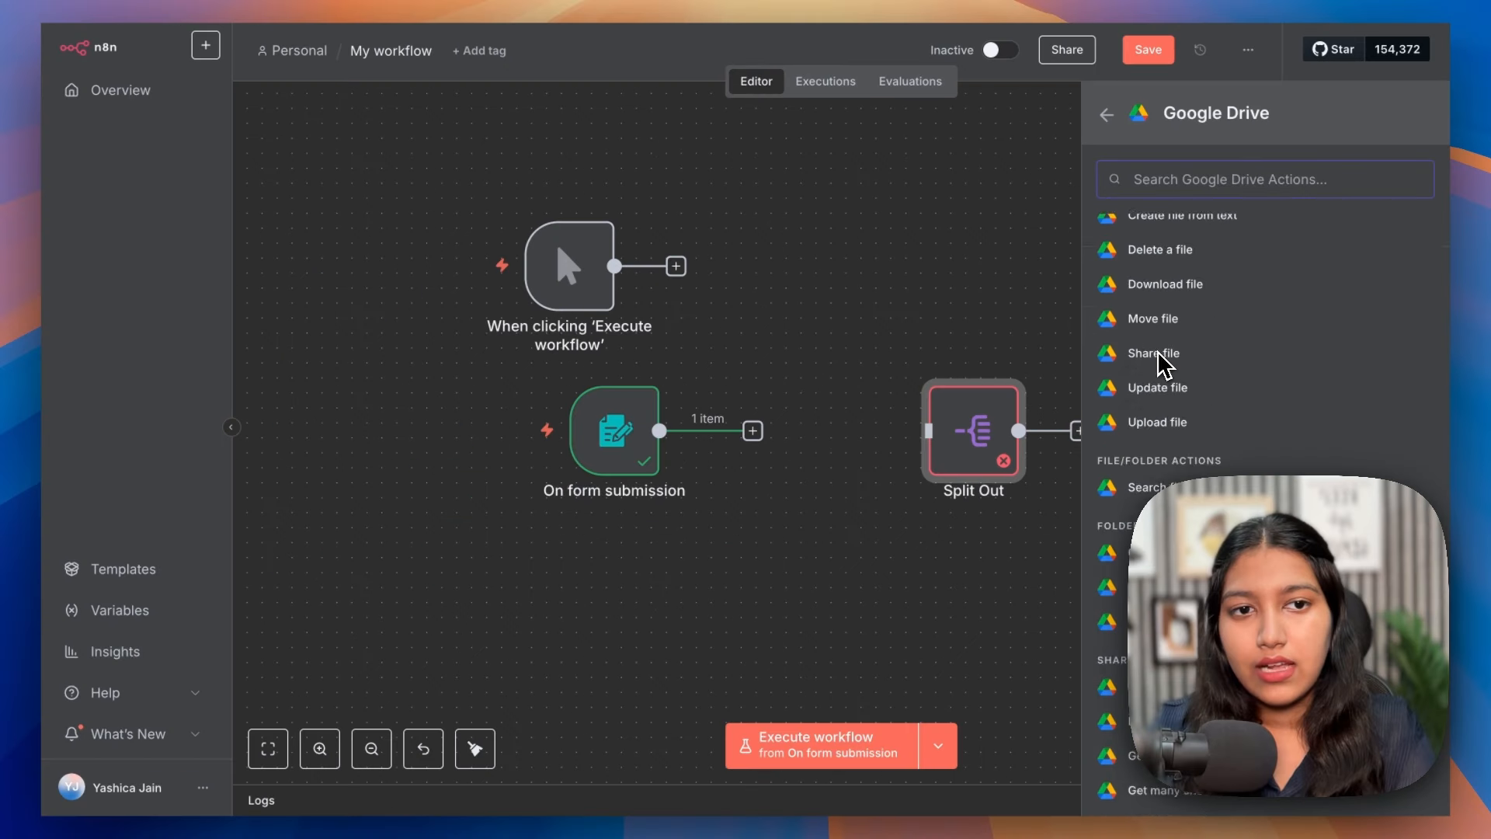
scroll(1169, 369, "up", 3)
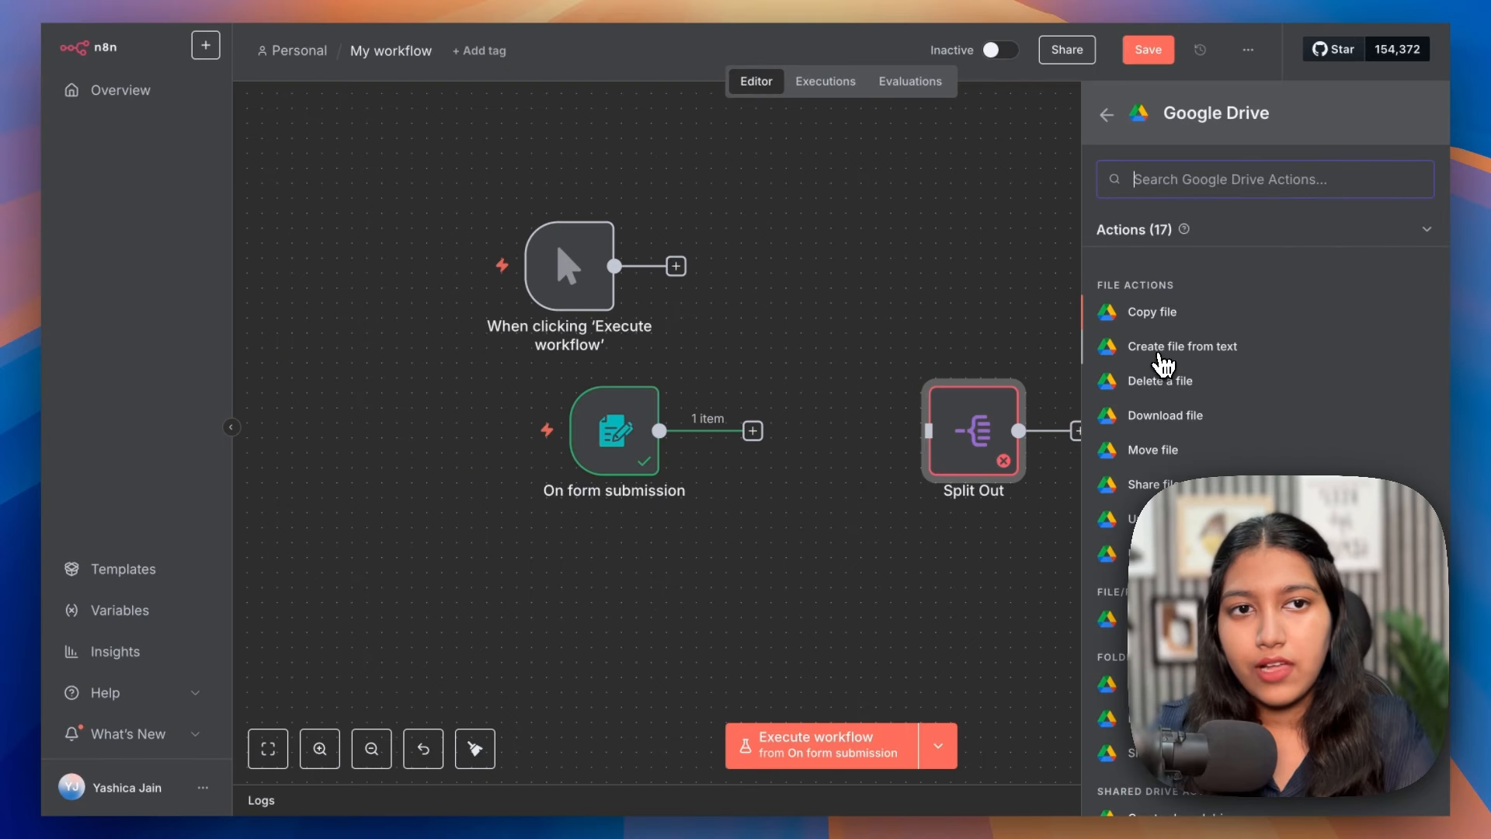
scroll(1169, 369, "down", 3)
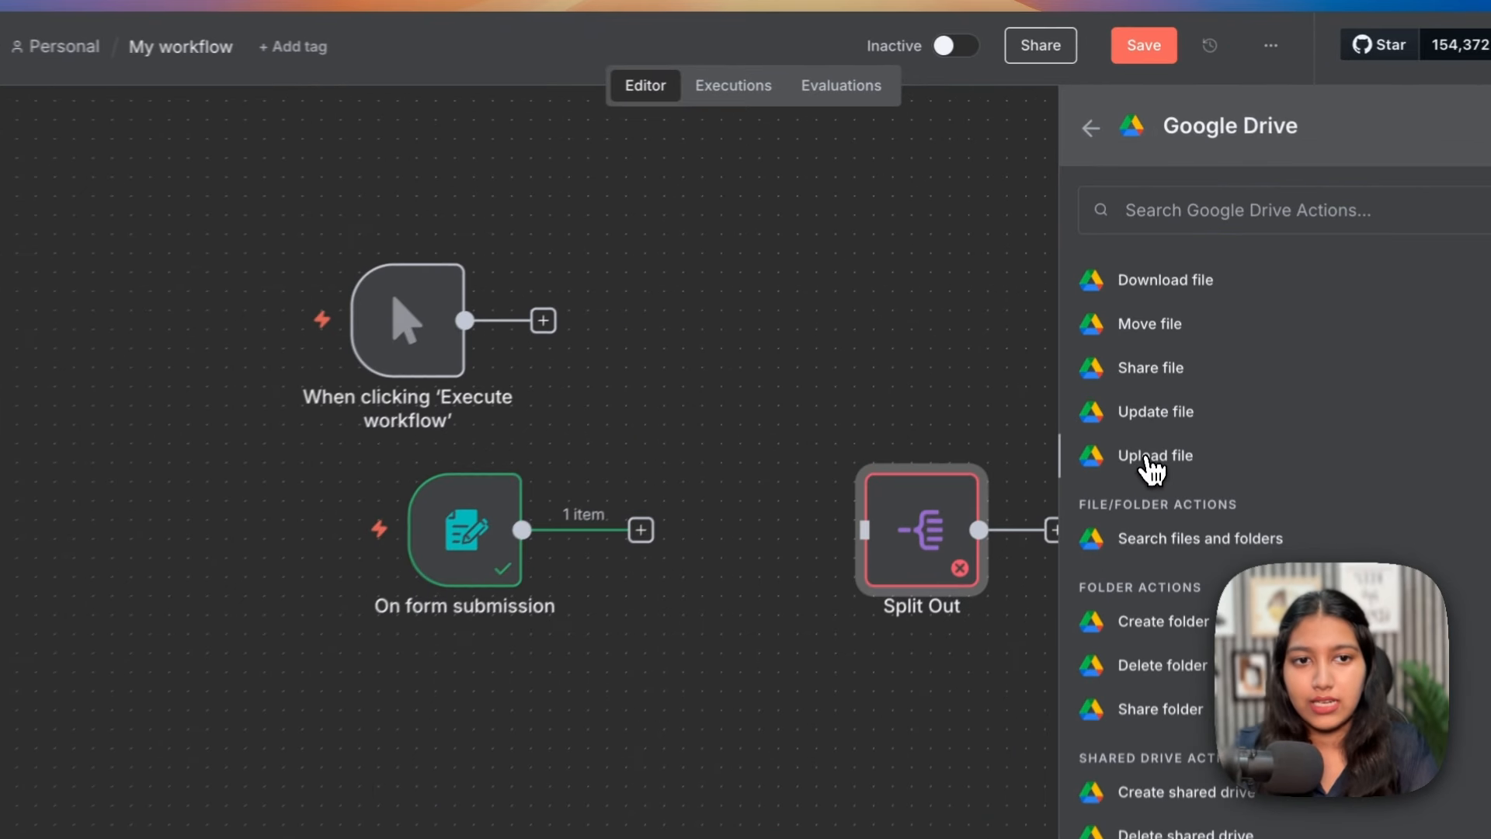
left_click(1154, 376)
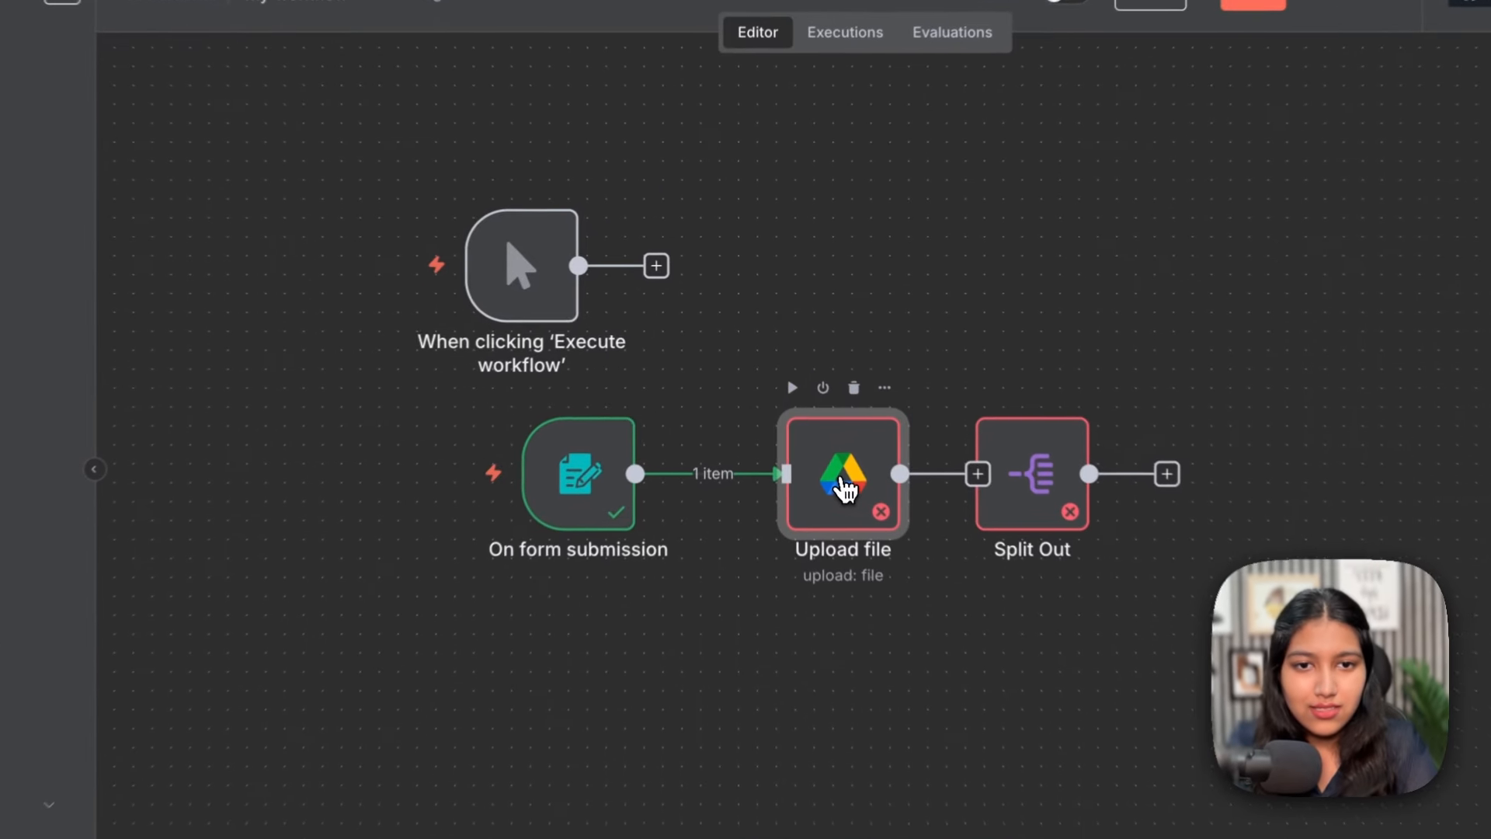
Rearrange and rewire the nodes so On form submission feeds Split Out and Split Out feeds Upload file
left_click_drag(824, 440, 884, 556)
left_click_drag(1042, 487, 828, 447)
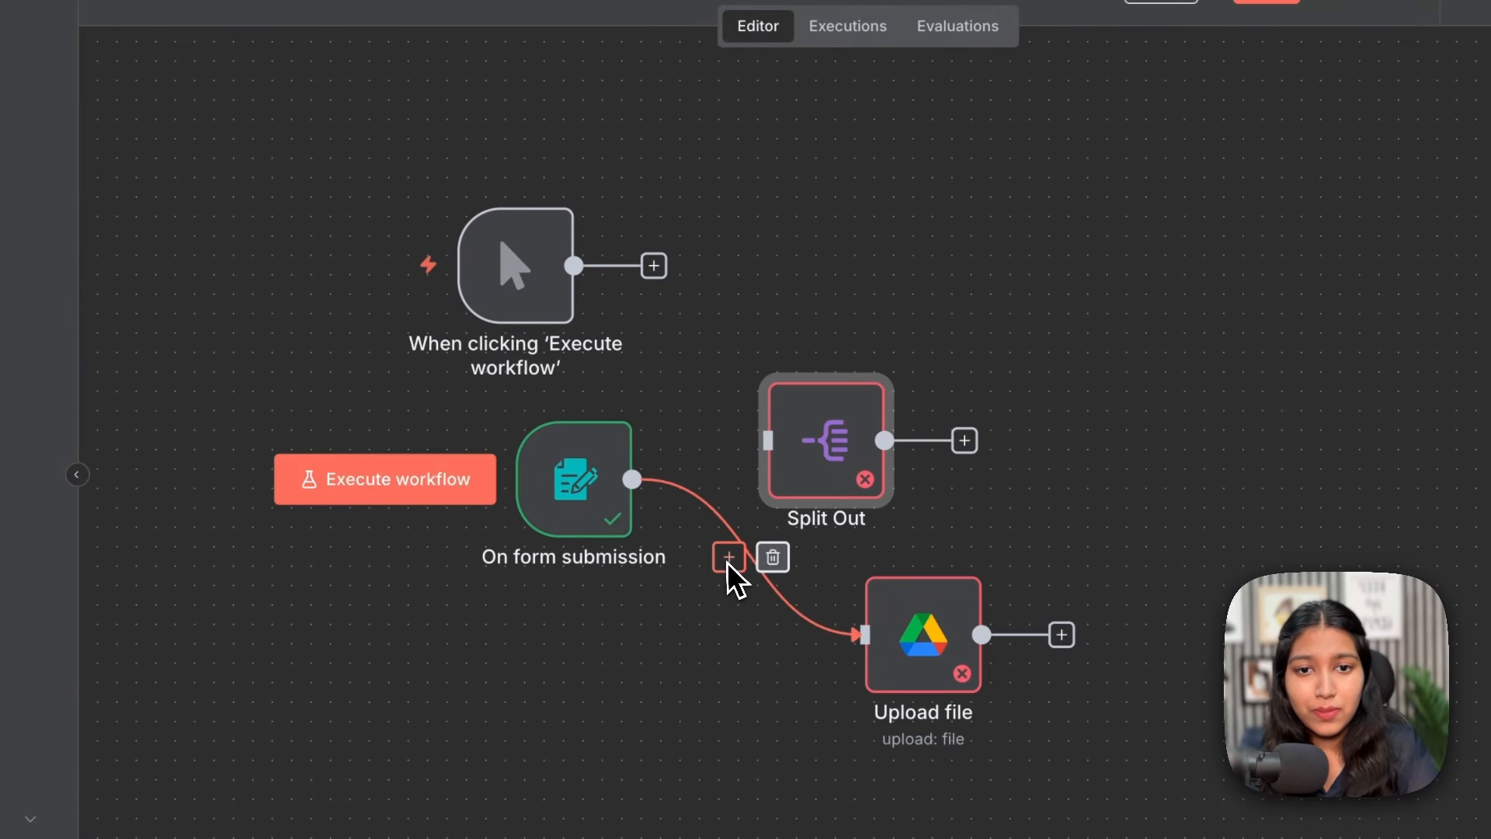
left_click(776, 560)
left_click_drag(753, 495, 772, 452)
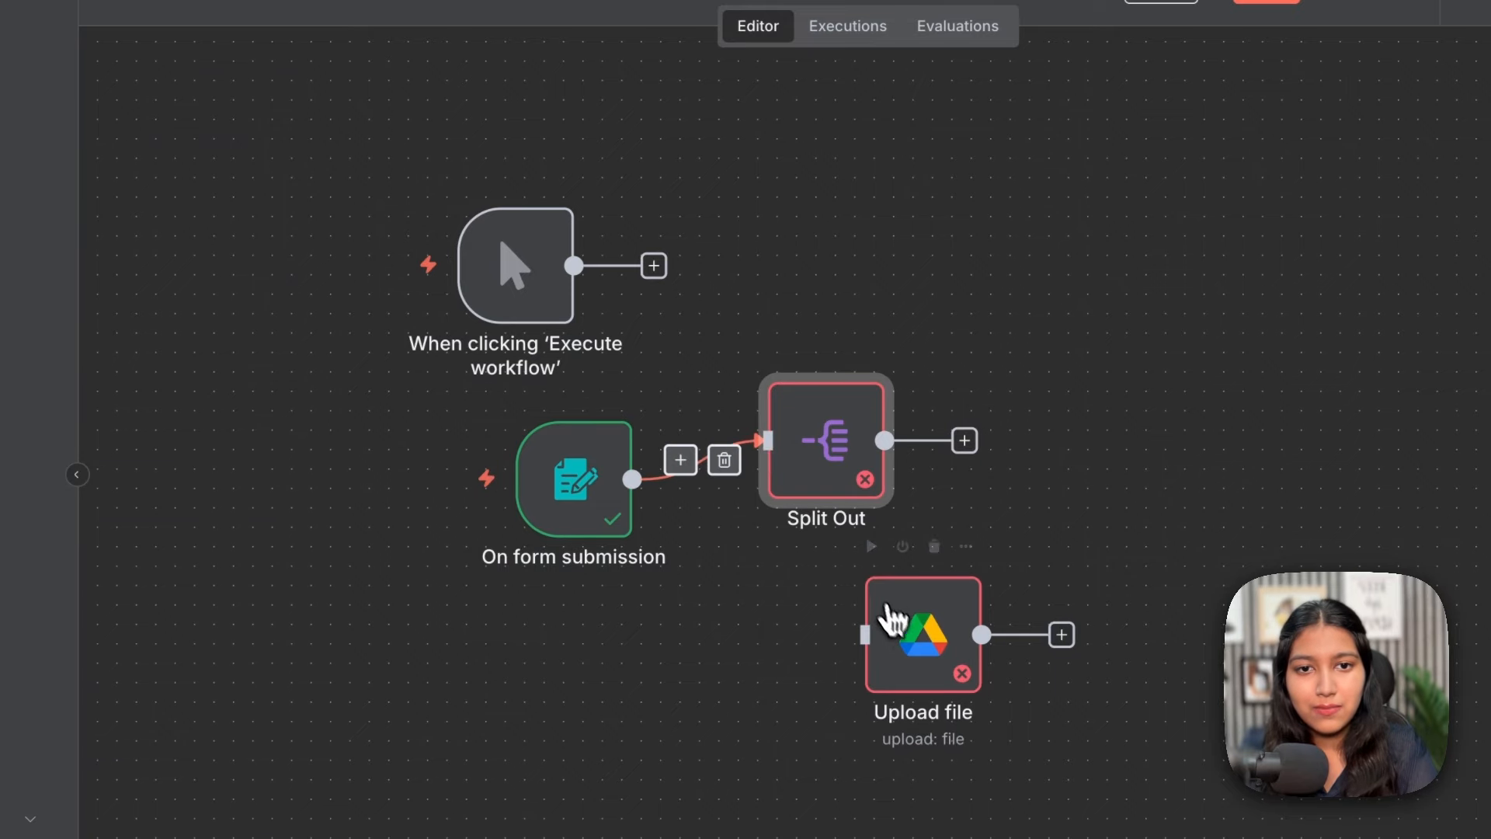
left_click_drag(889, 614, 1023, 479)
left_click_drag(833, 450, 835, 509)
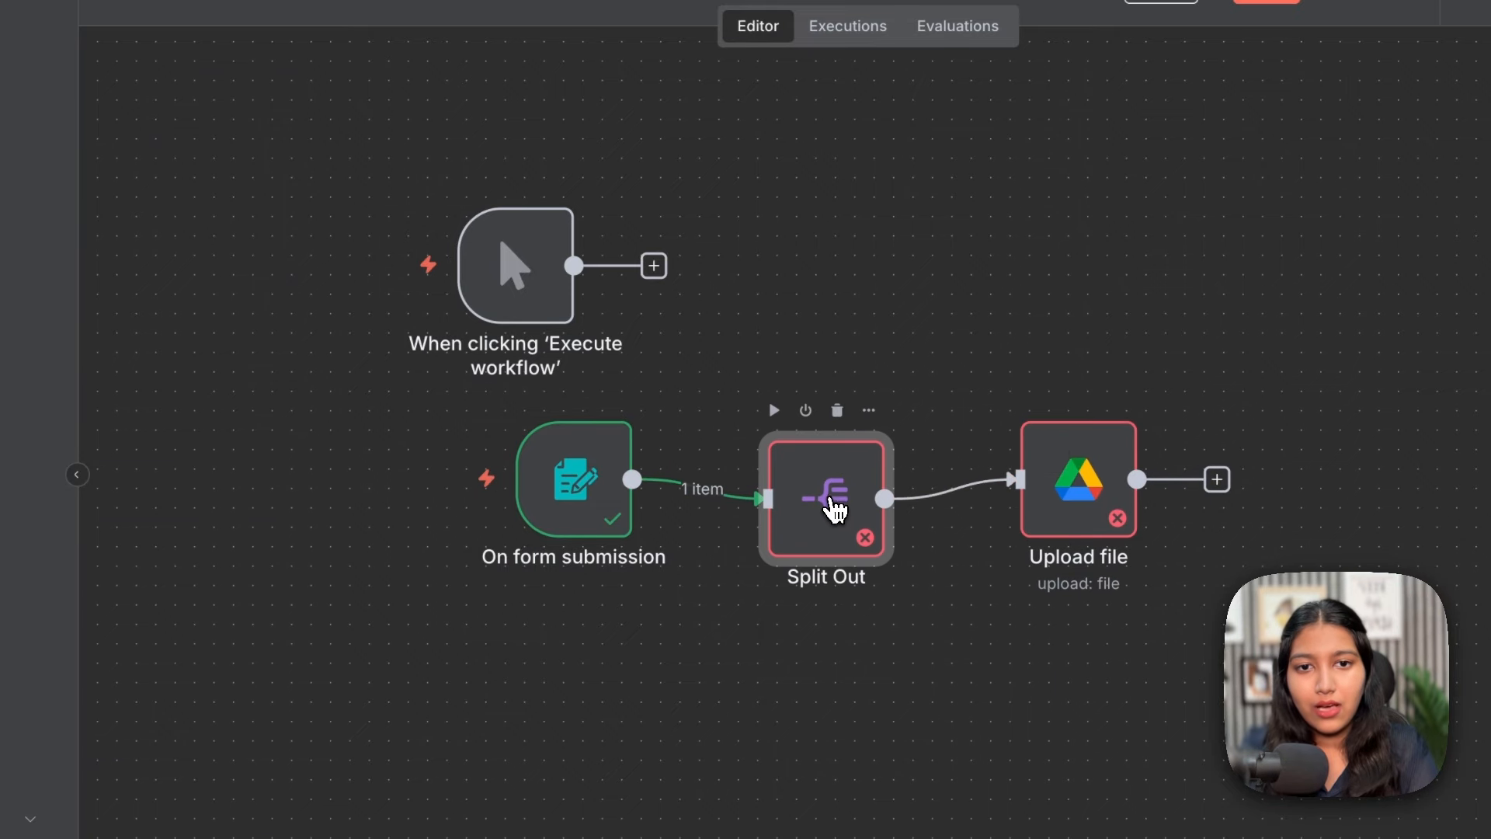
Set Split Out's Fields To Split Out to the form's Upload Invoices array and execute the node
double_click(835, 508)
left_click(566, 153)
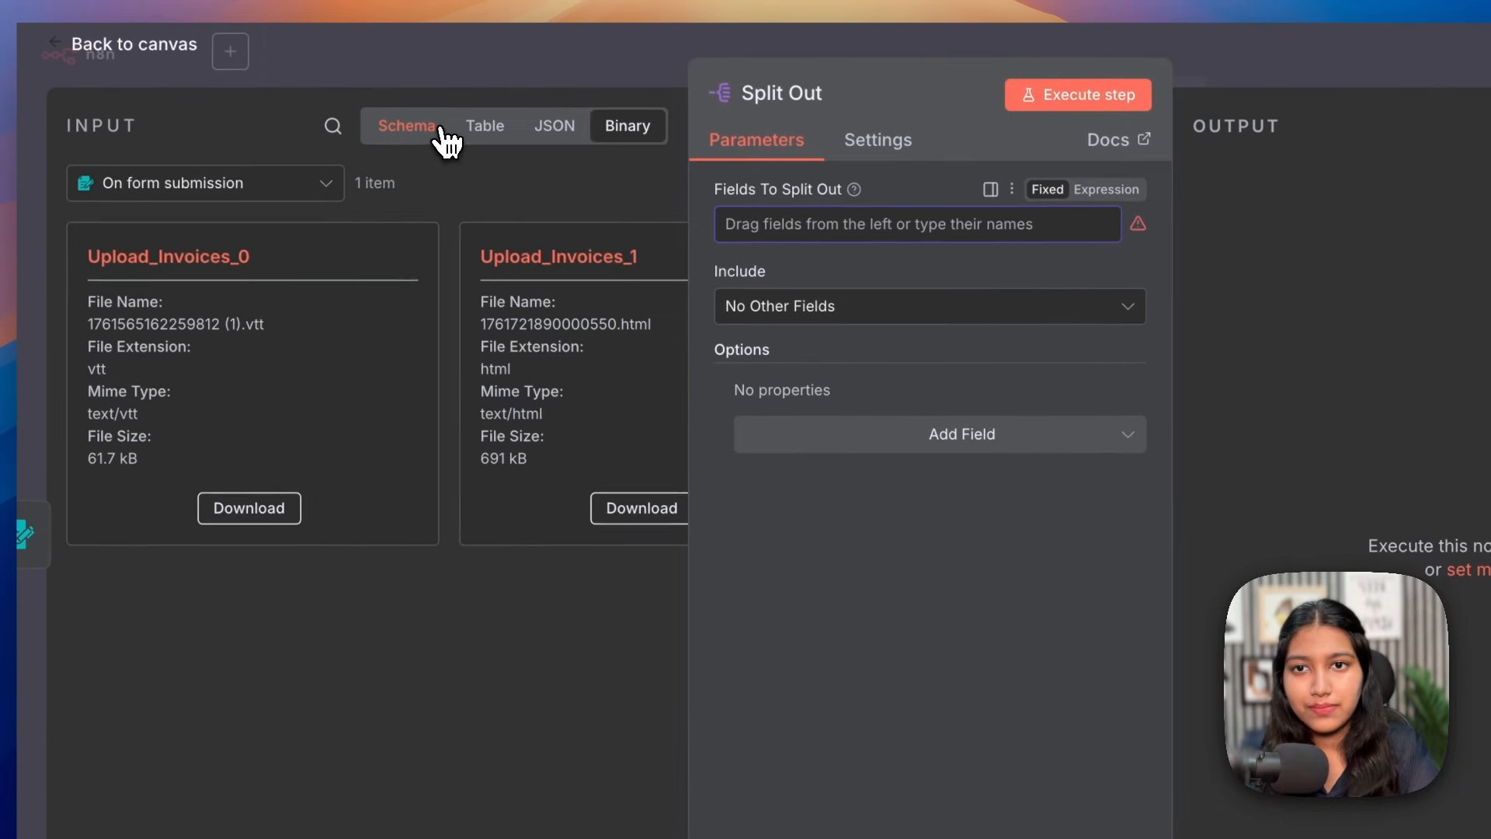
left_click(233, 59)
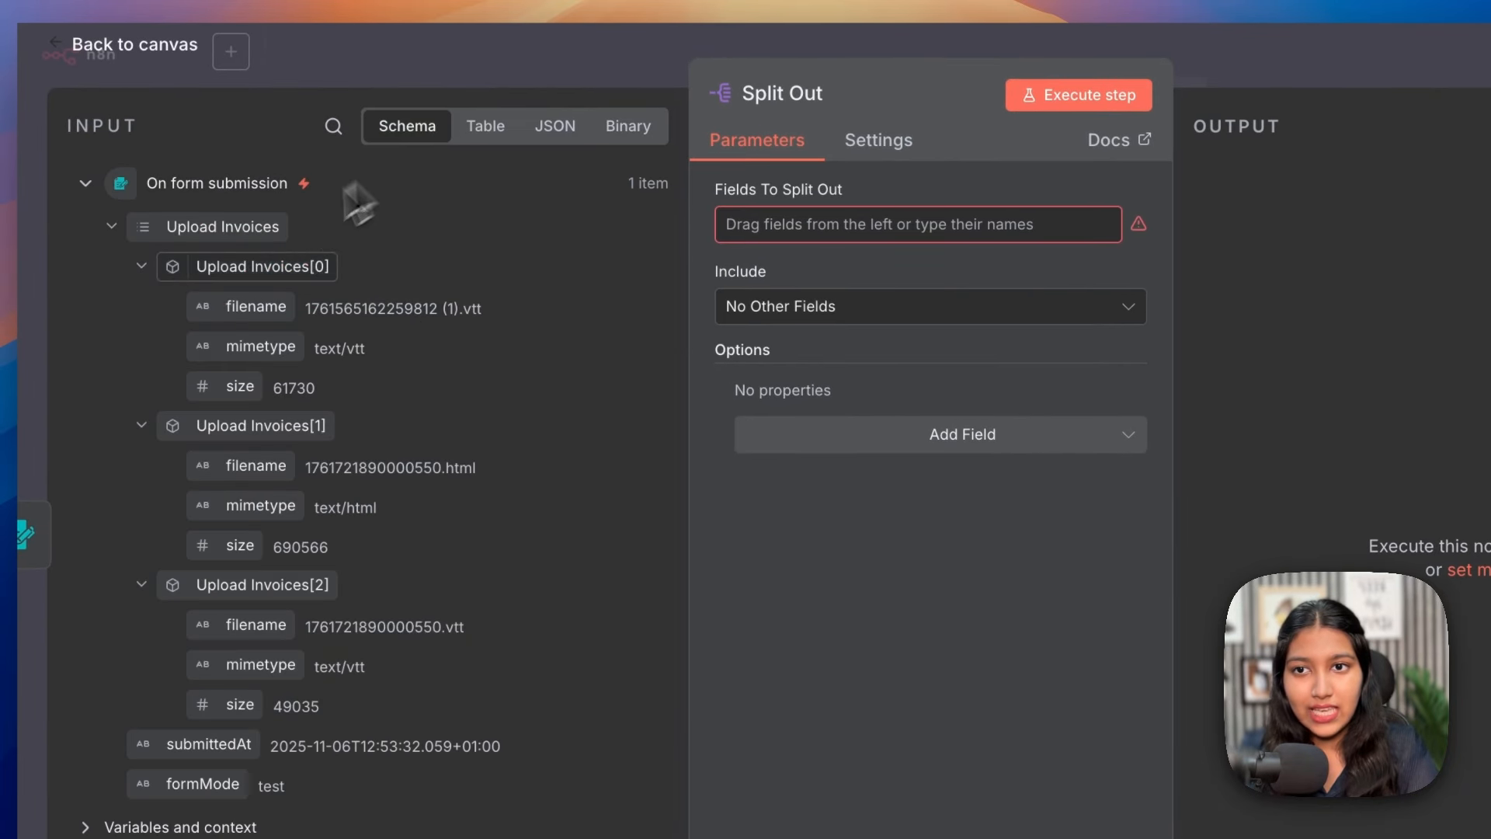
left_click_drag(173, 226, 759, 225)
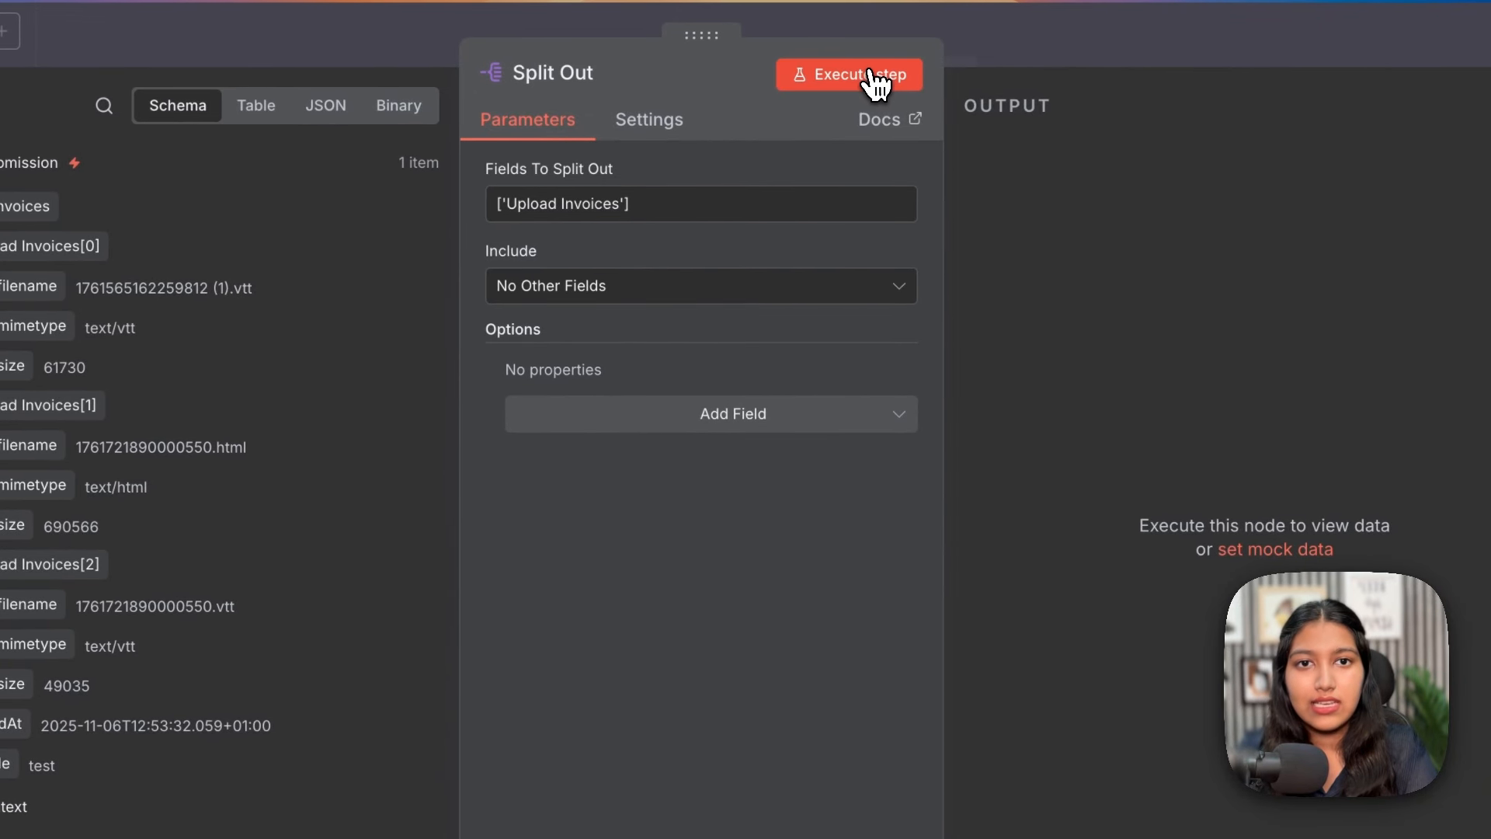
left_click(876, 78)
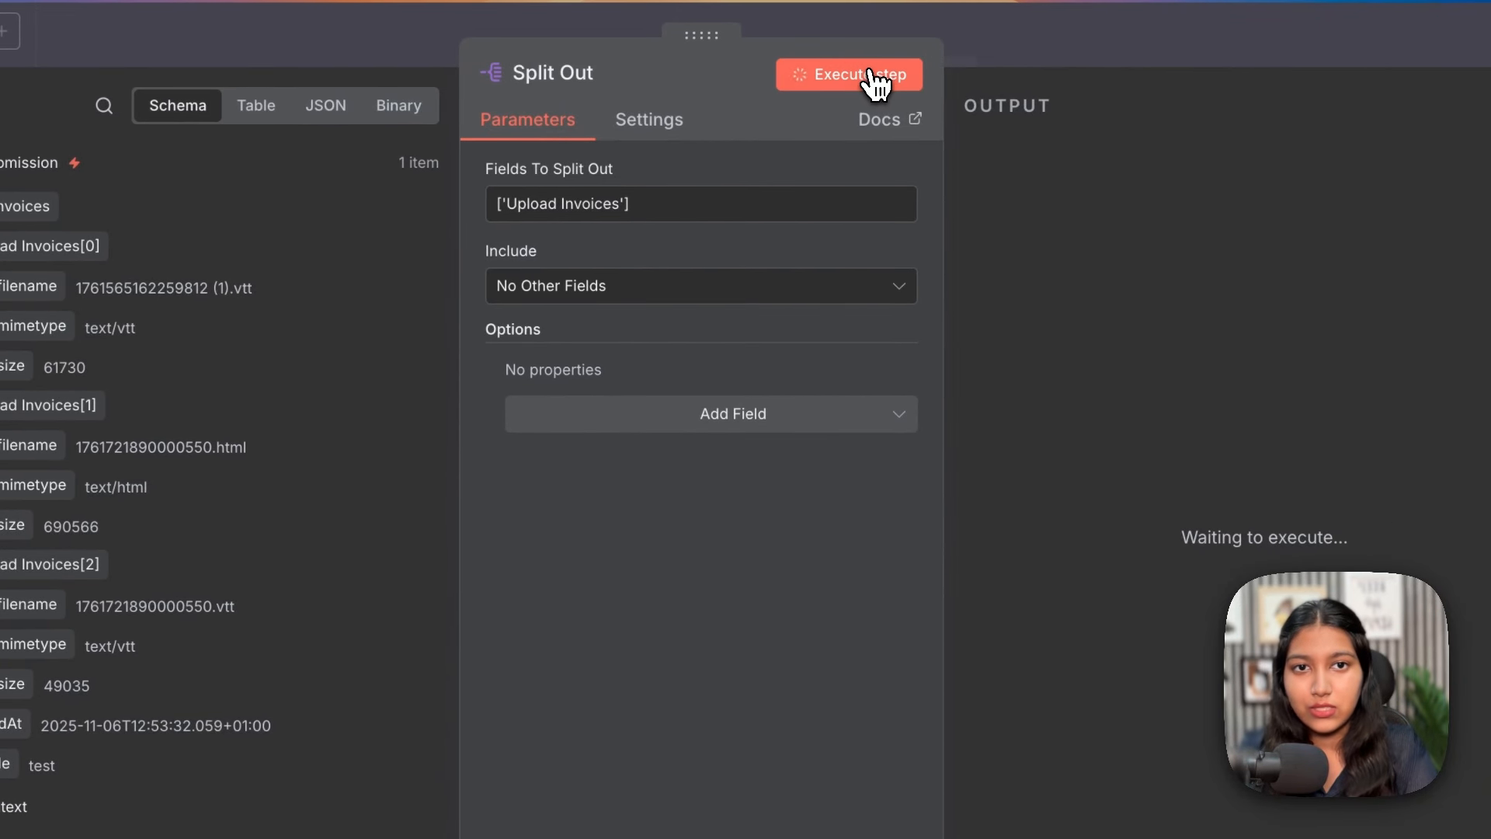
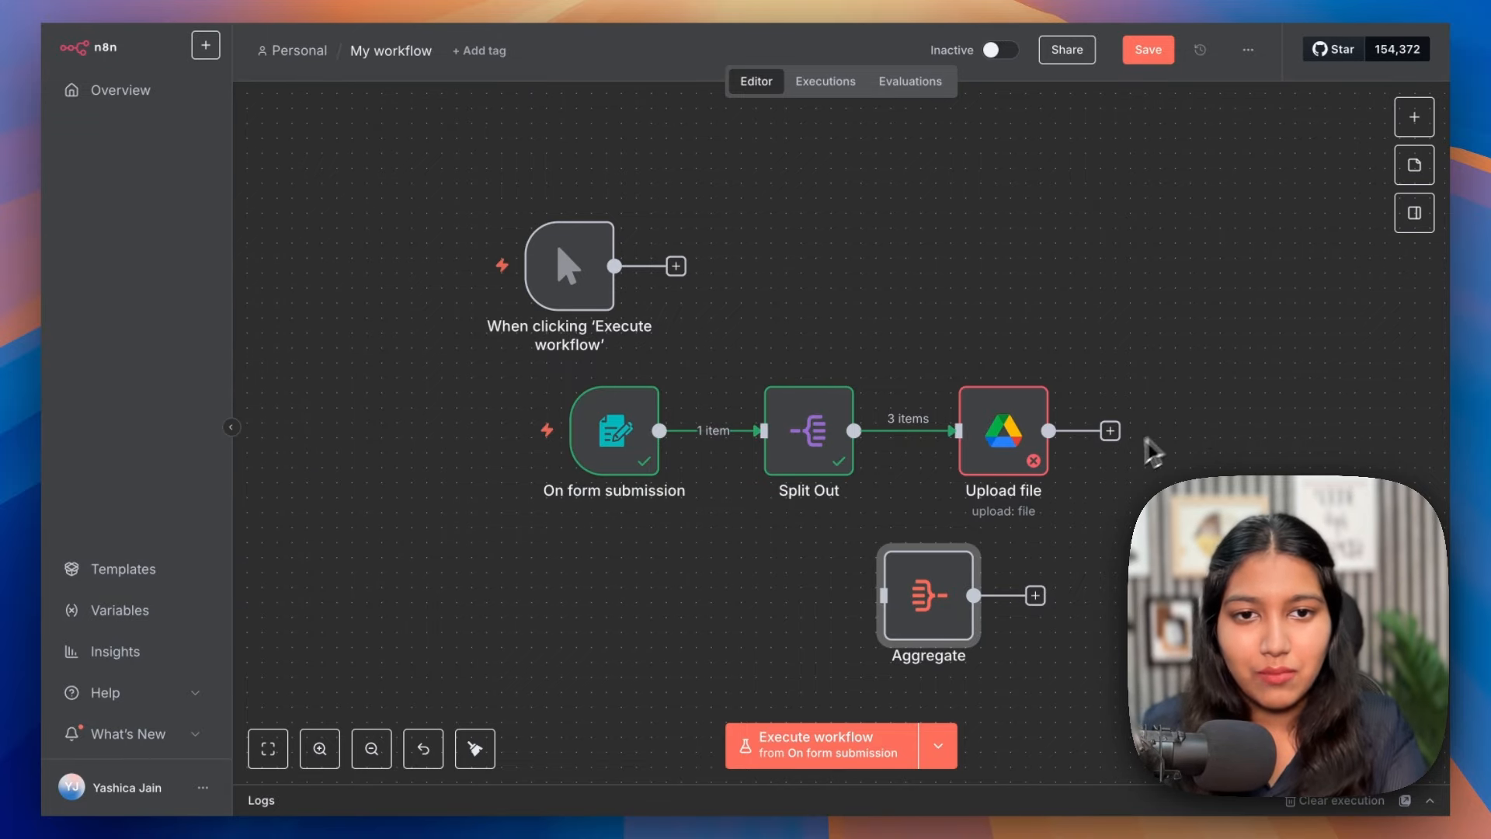
Connect the Aggregate node after Upload file, and delete Upload file to link Aggregate directly to Split Out
left_click_drag(905, 602, 1181, 466)
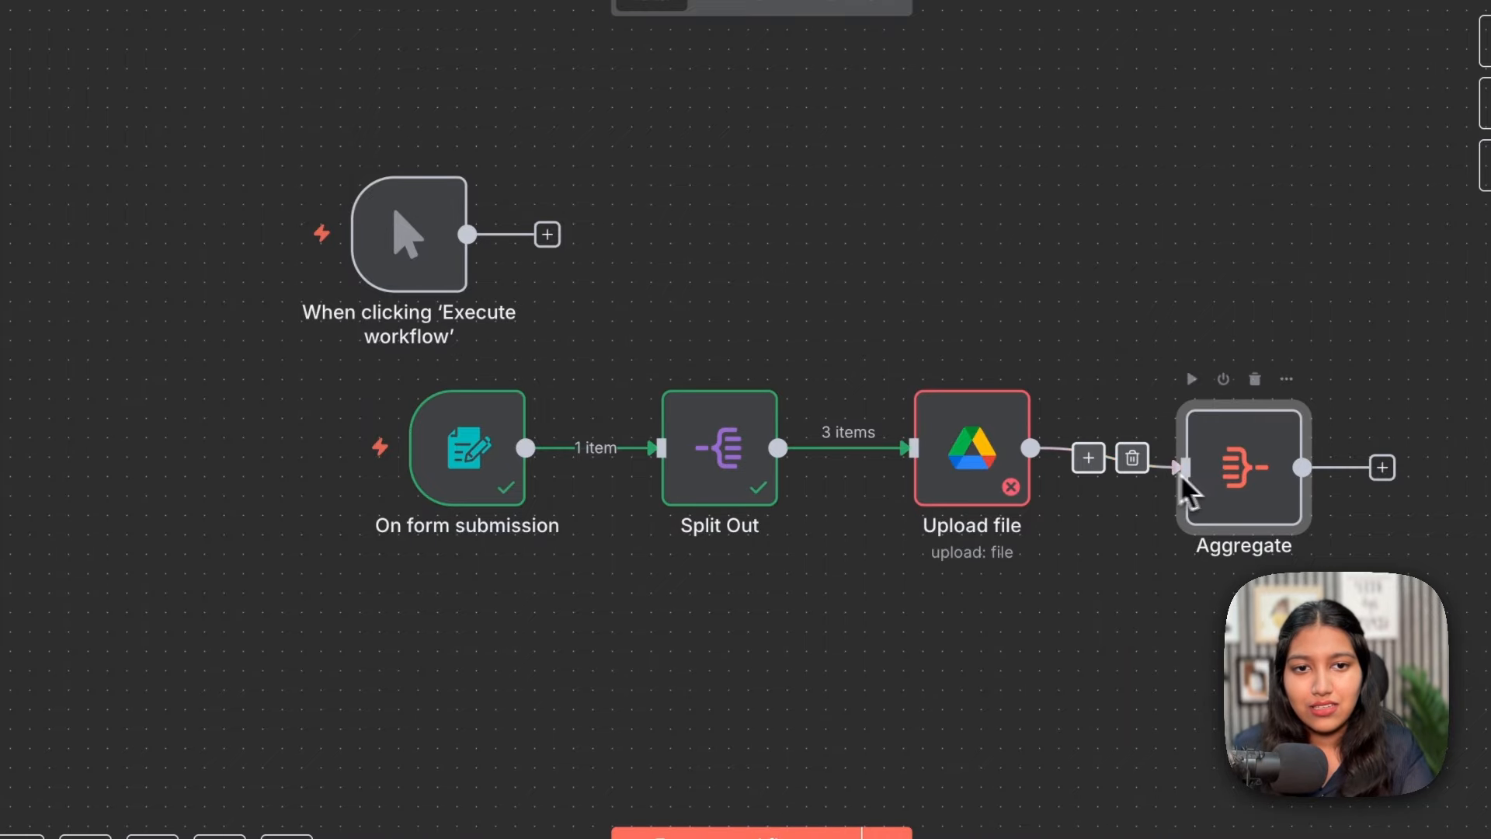
double_click(1253, 489)
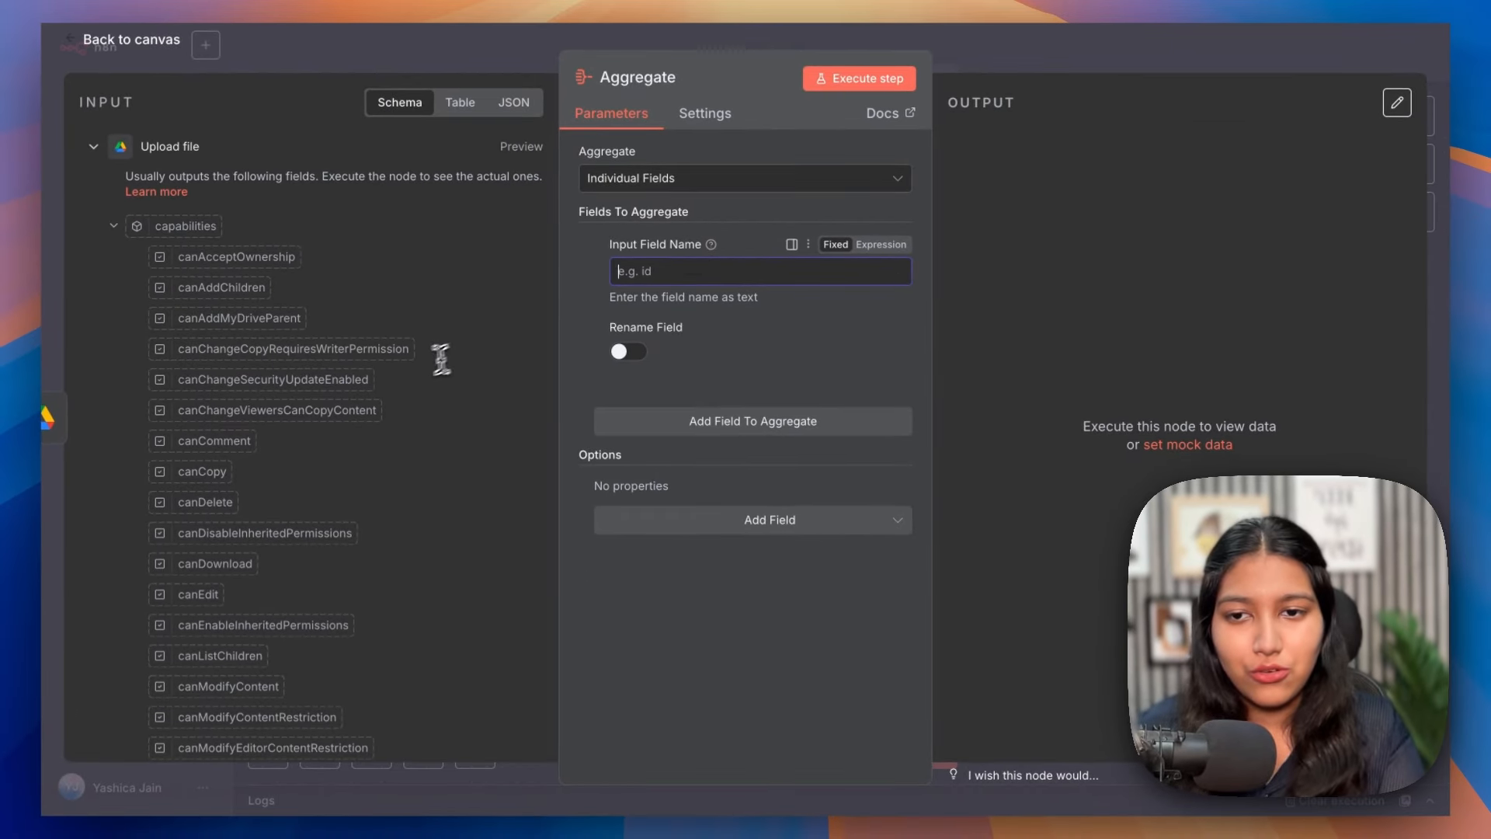
scroll(441, 359, "down", 10)
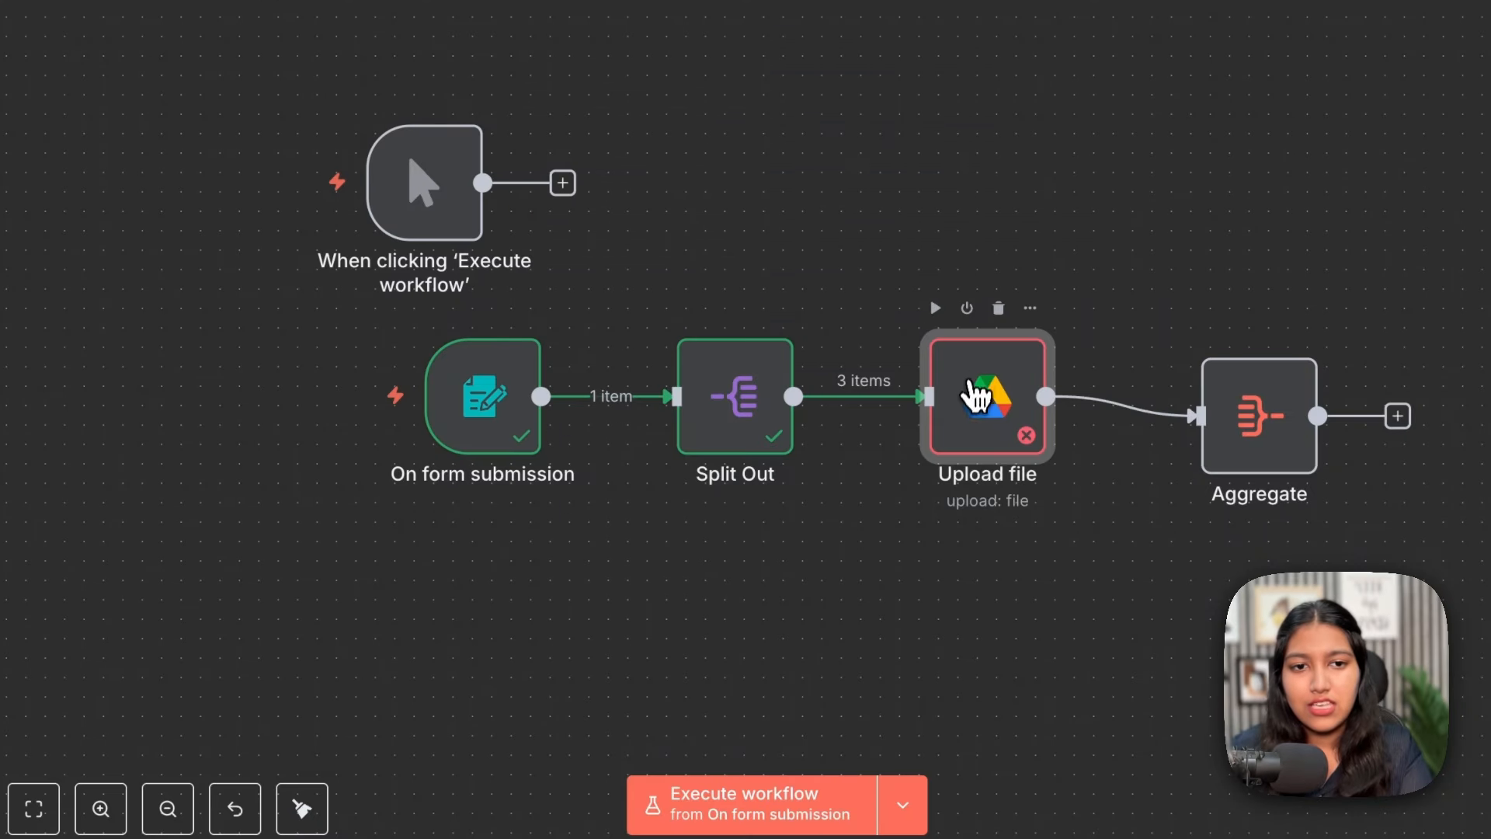
left_click(999, 308)
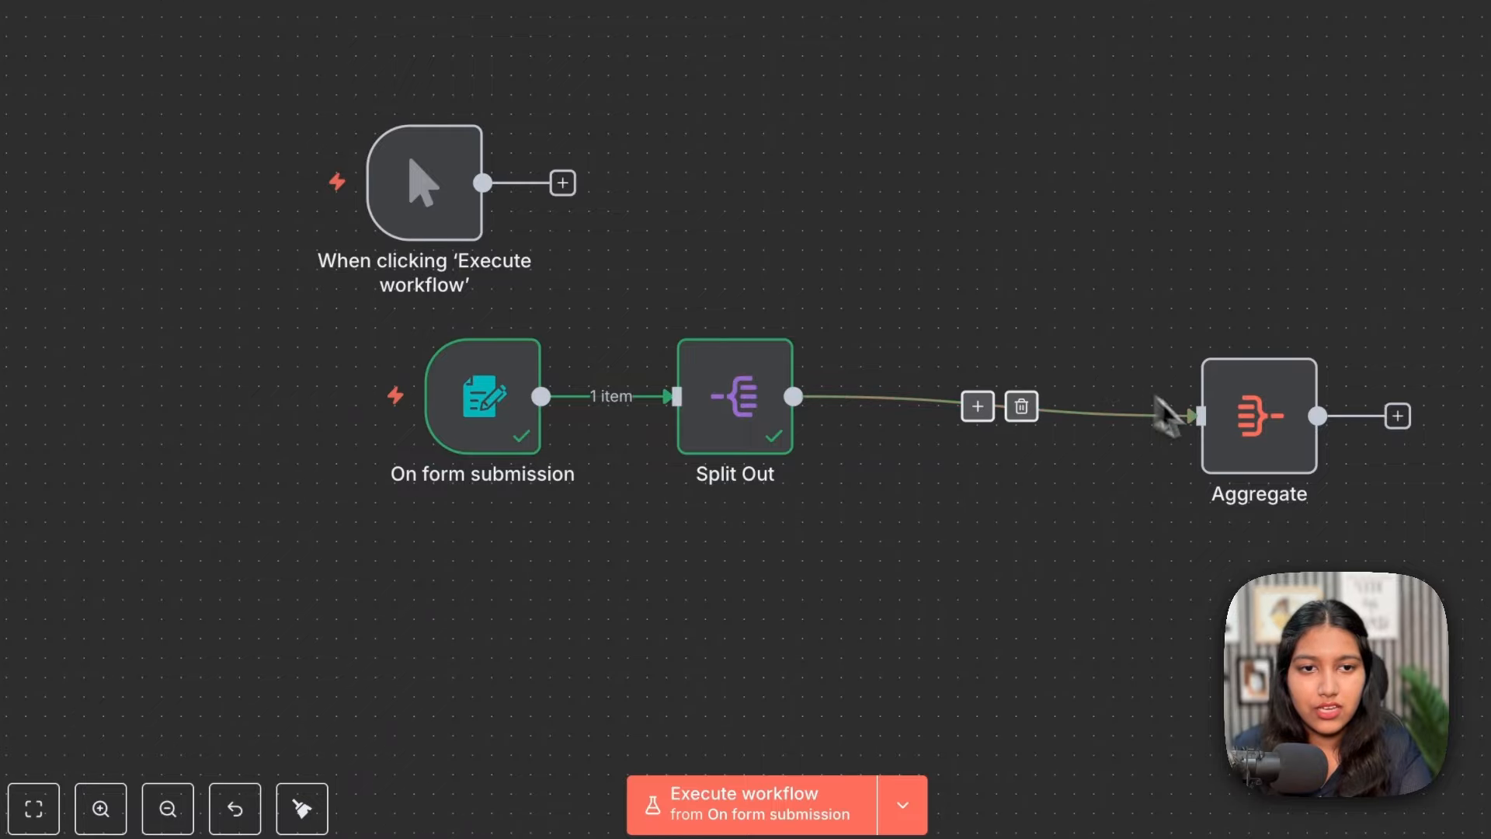
left_click_drag(1229, 441, 957, 421)
Set the Aggregate node's input field to filename from Split Out, execute the node and return to the canvas
double_click(957, 421)
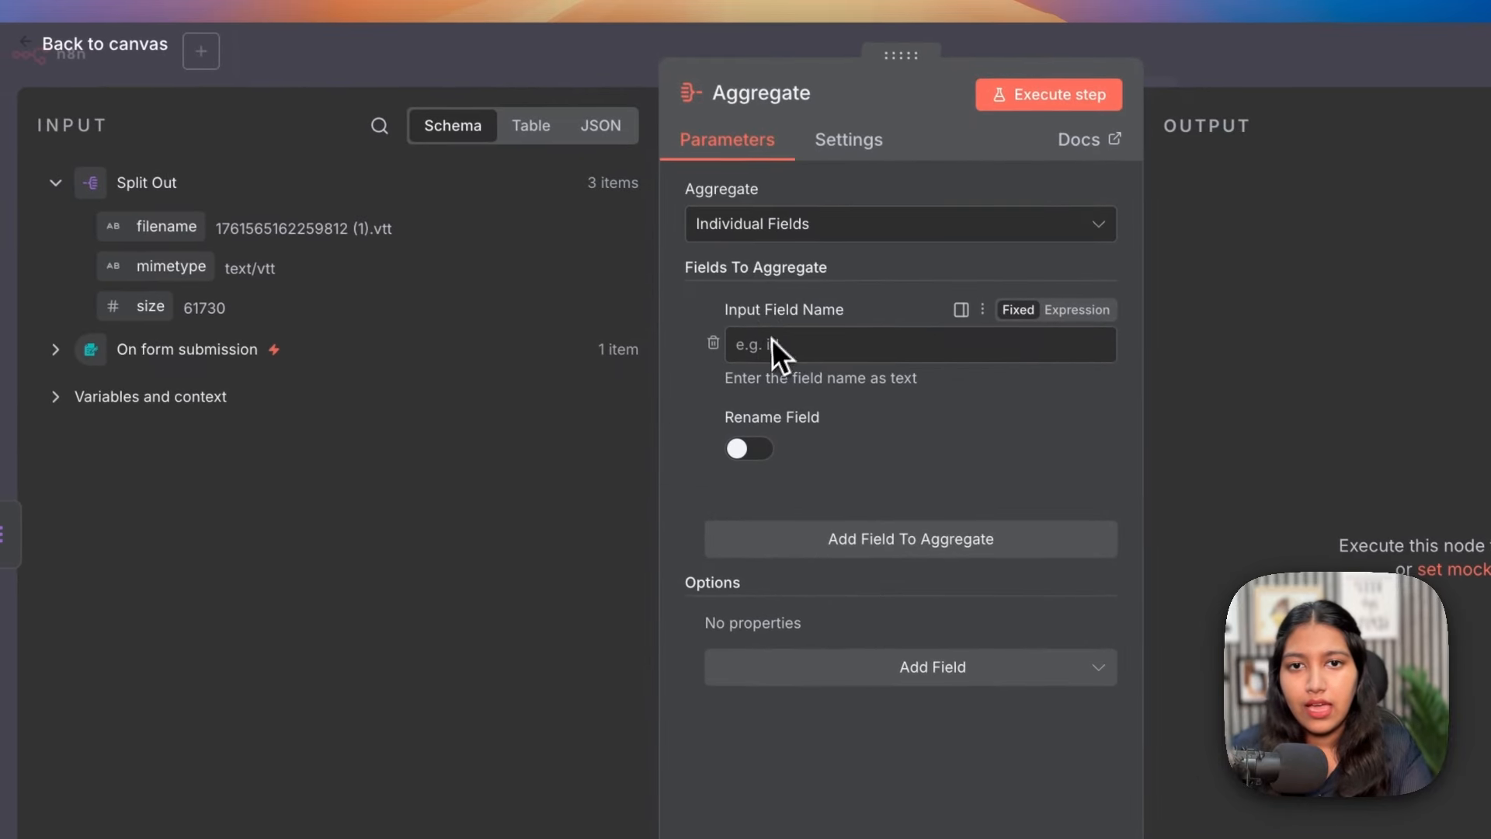
left_click(769, 344)
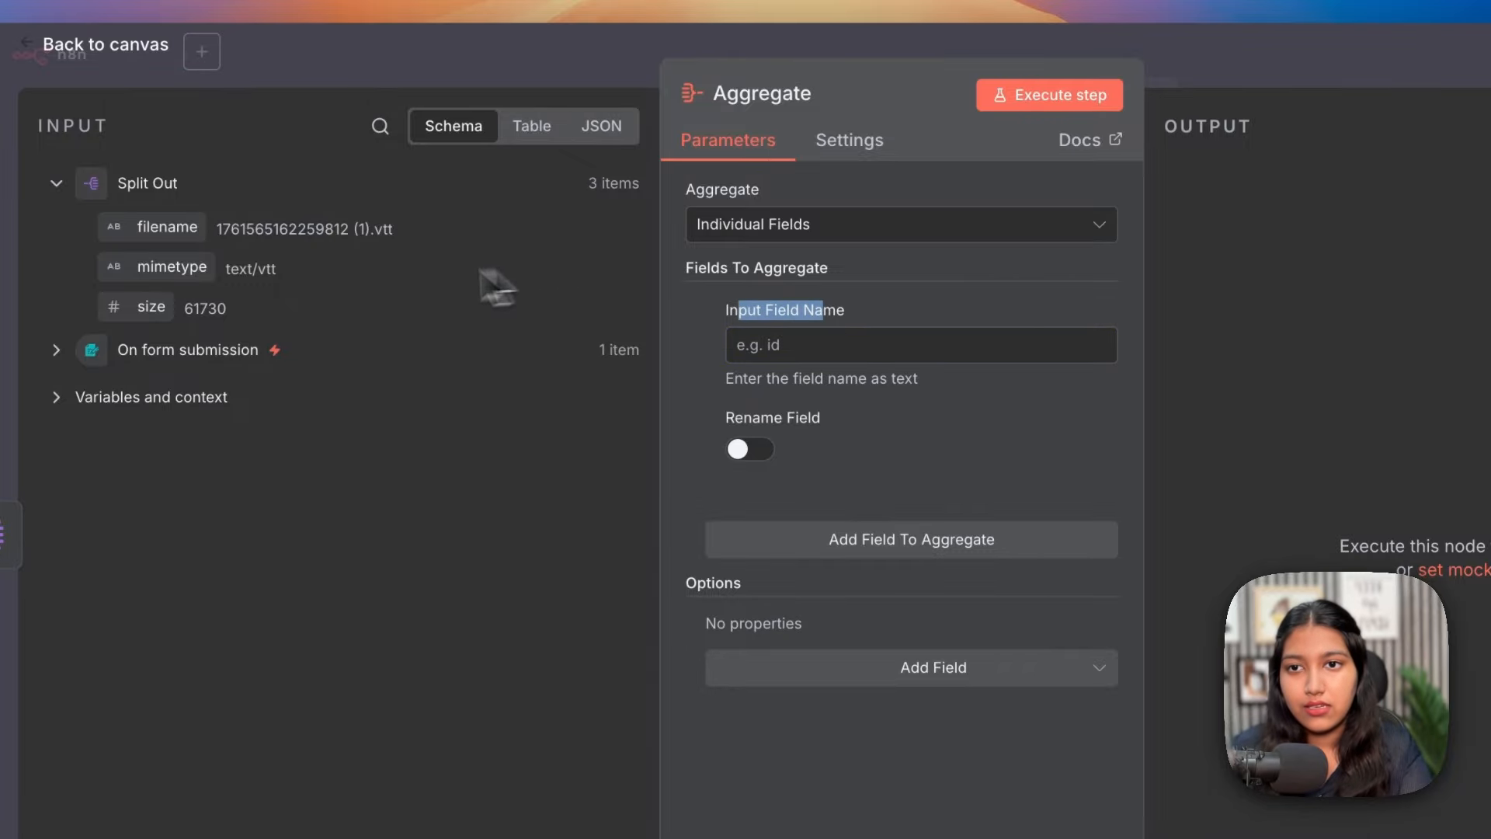
left_click_drag(193, 230, 803, 356)
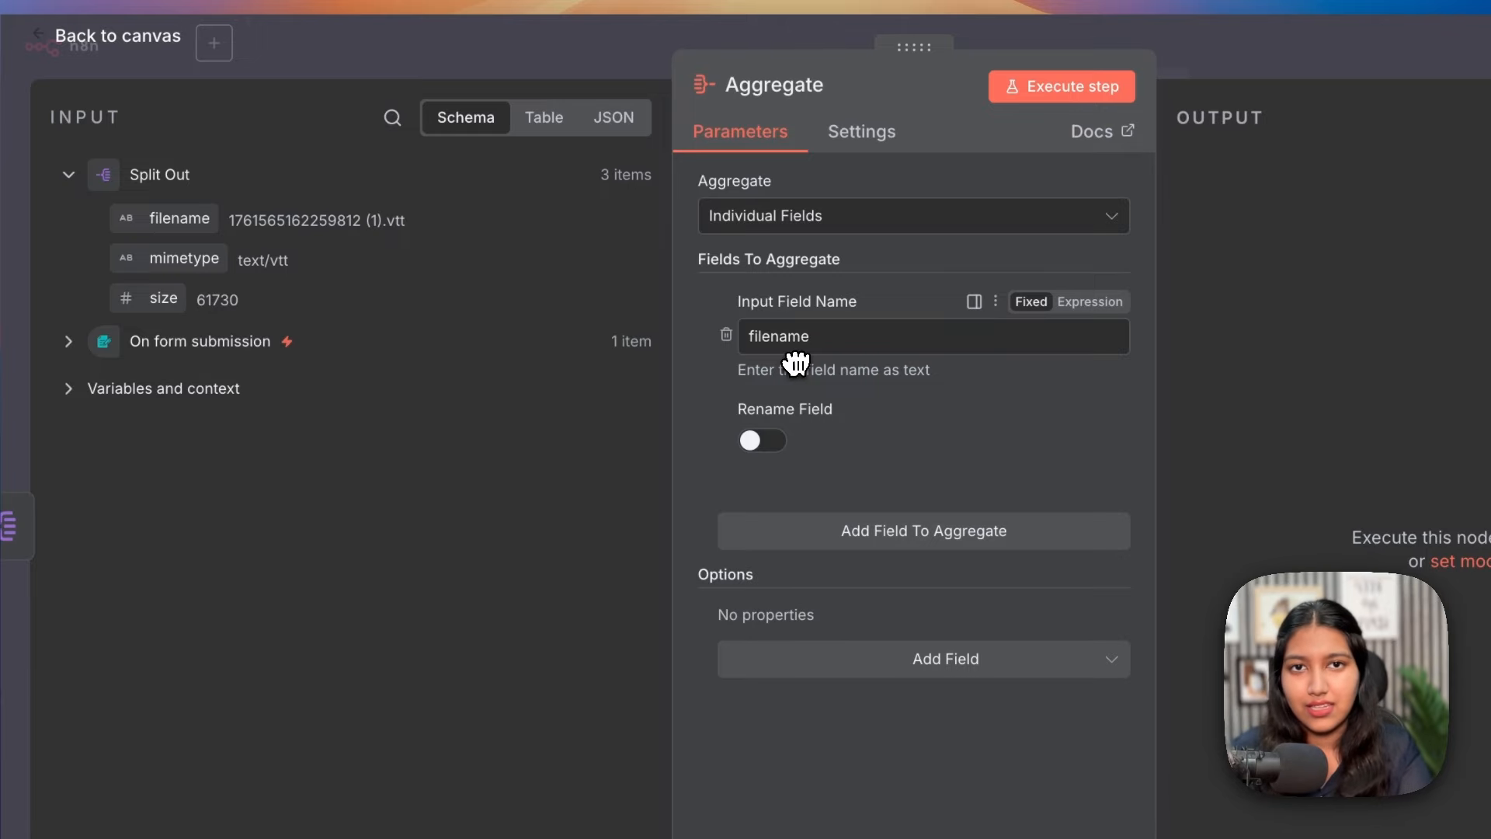
left_click(1088, 90)
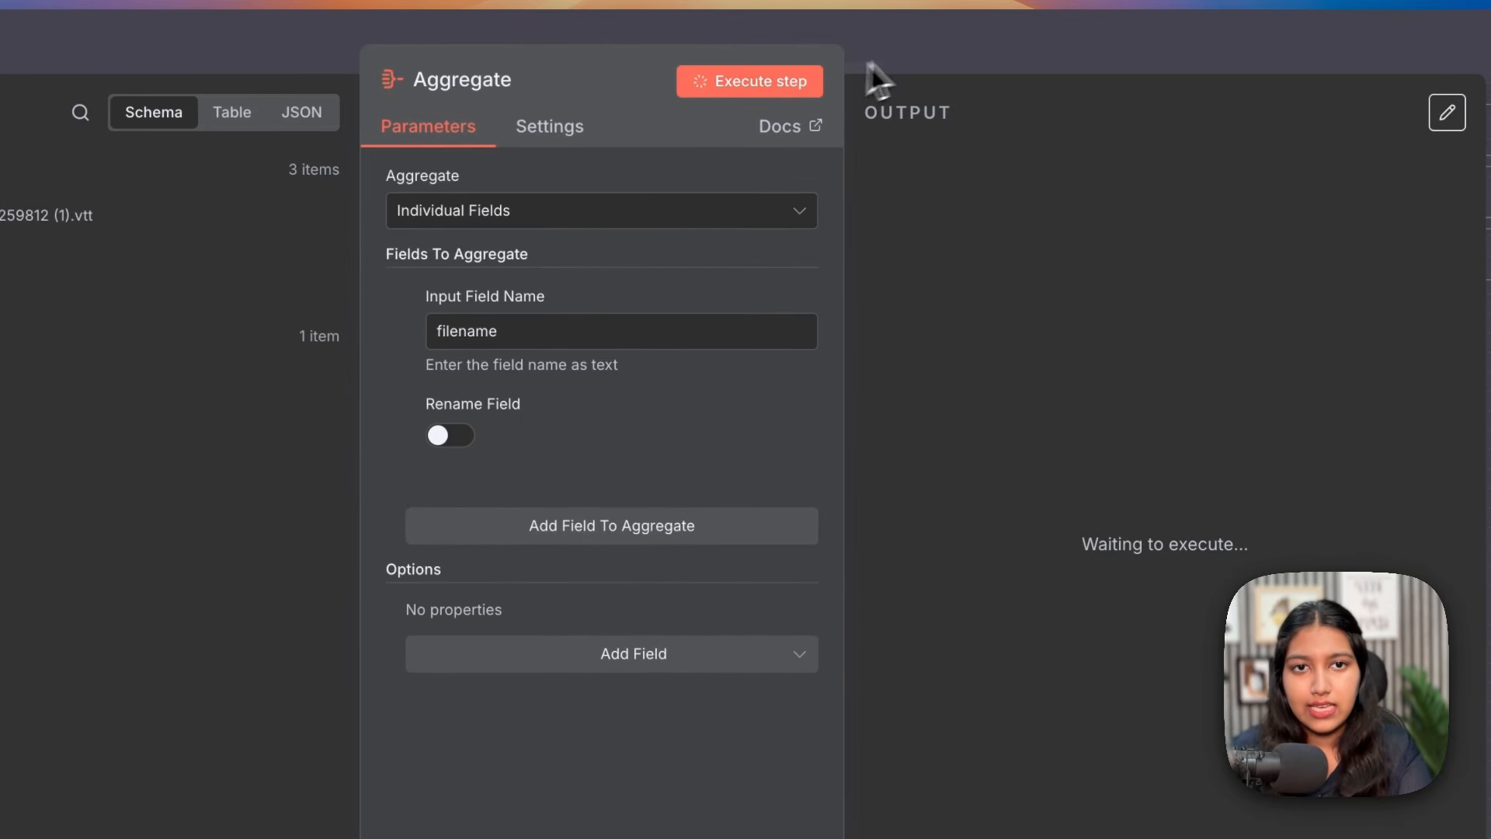
left_click(916, 48)
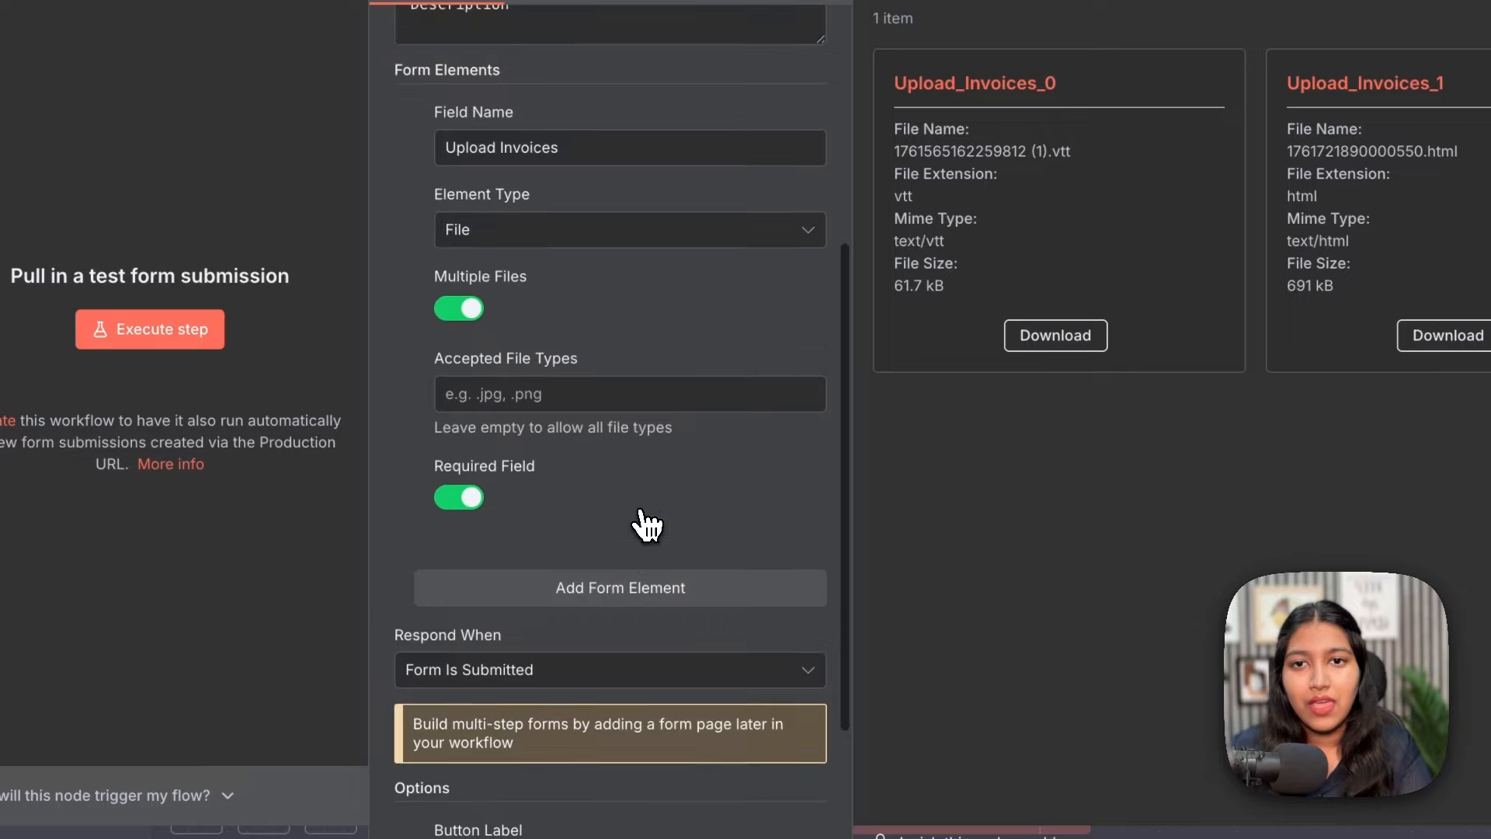
Review the On form submission node's form settings and return to the canvas
scroll(626, 466, "up", 6)
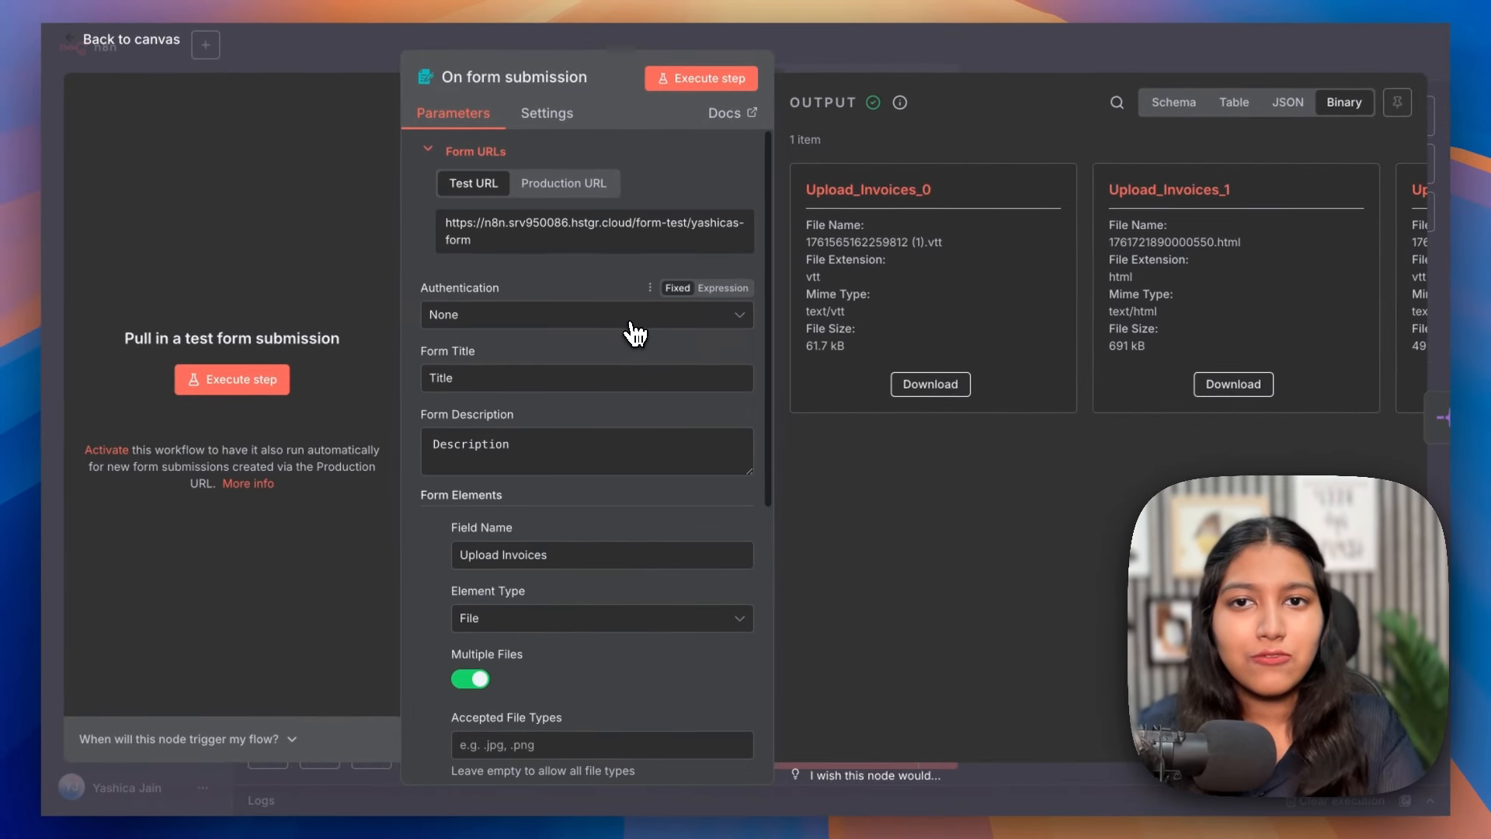
scroll(633, 329, "down", 1)
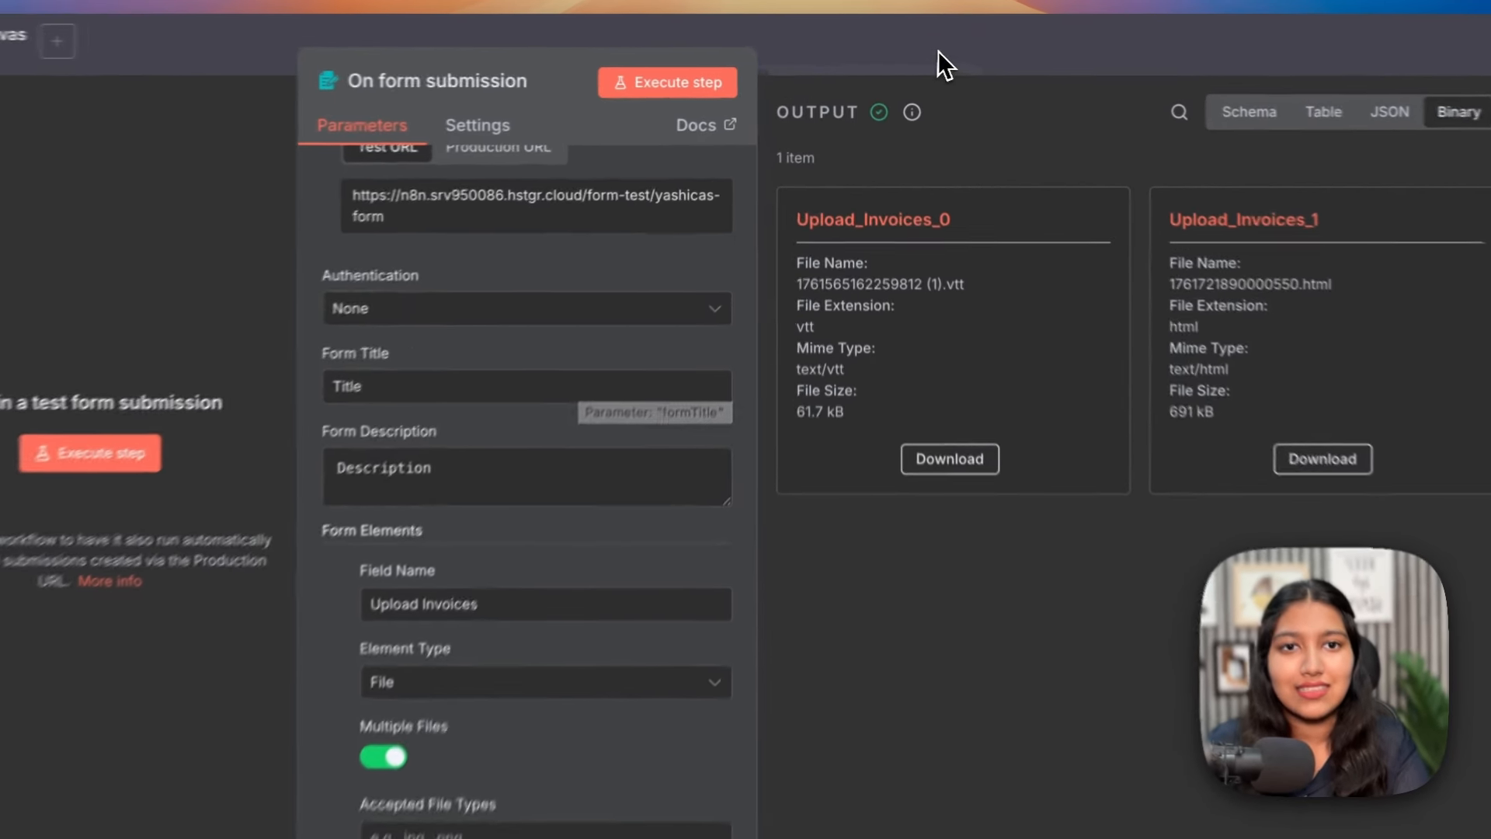
left_click(923, 61)
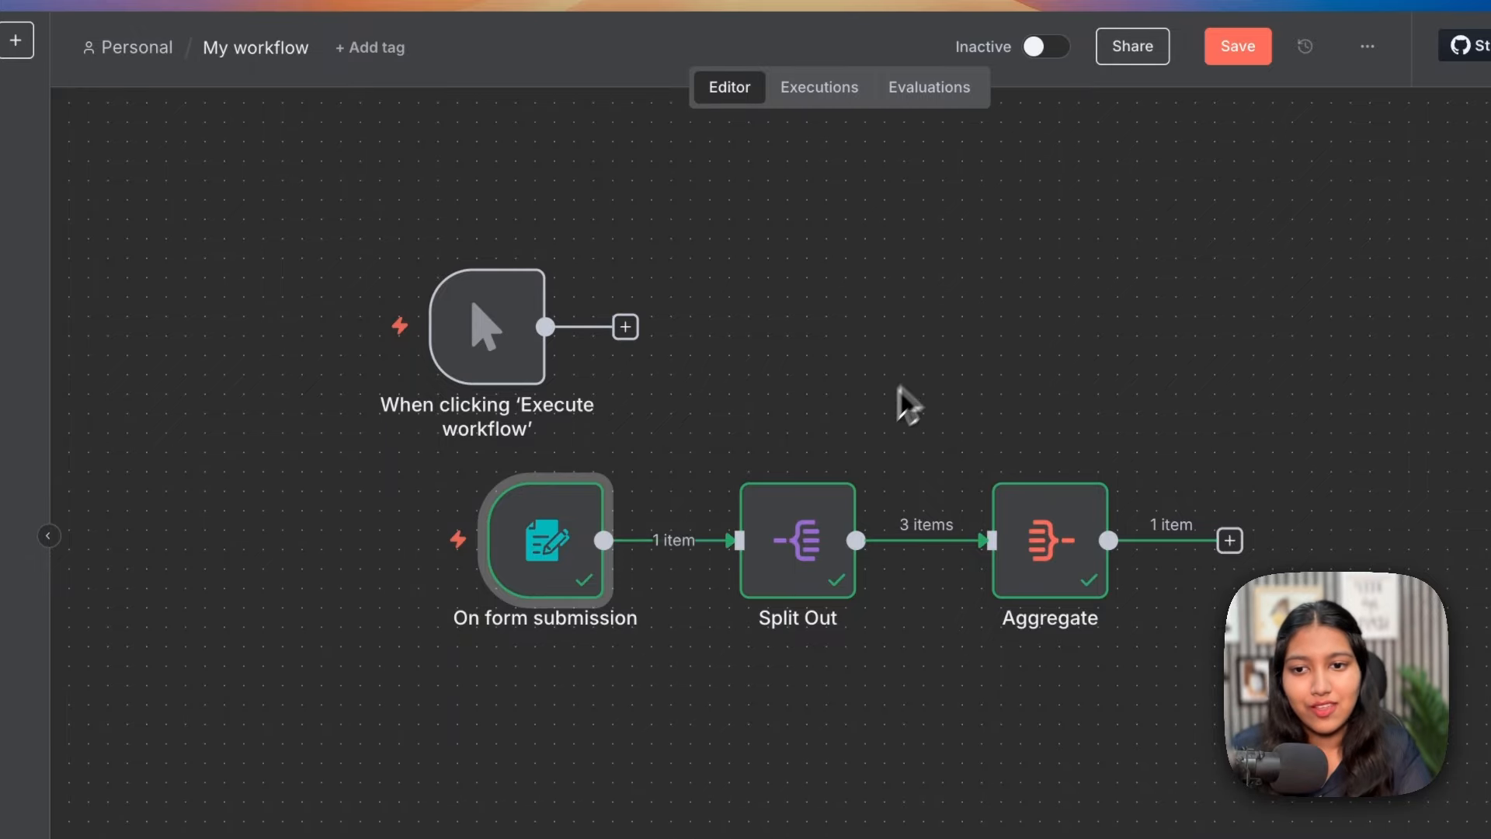
mouse_move(682, 553)
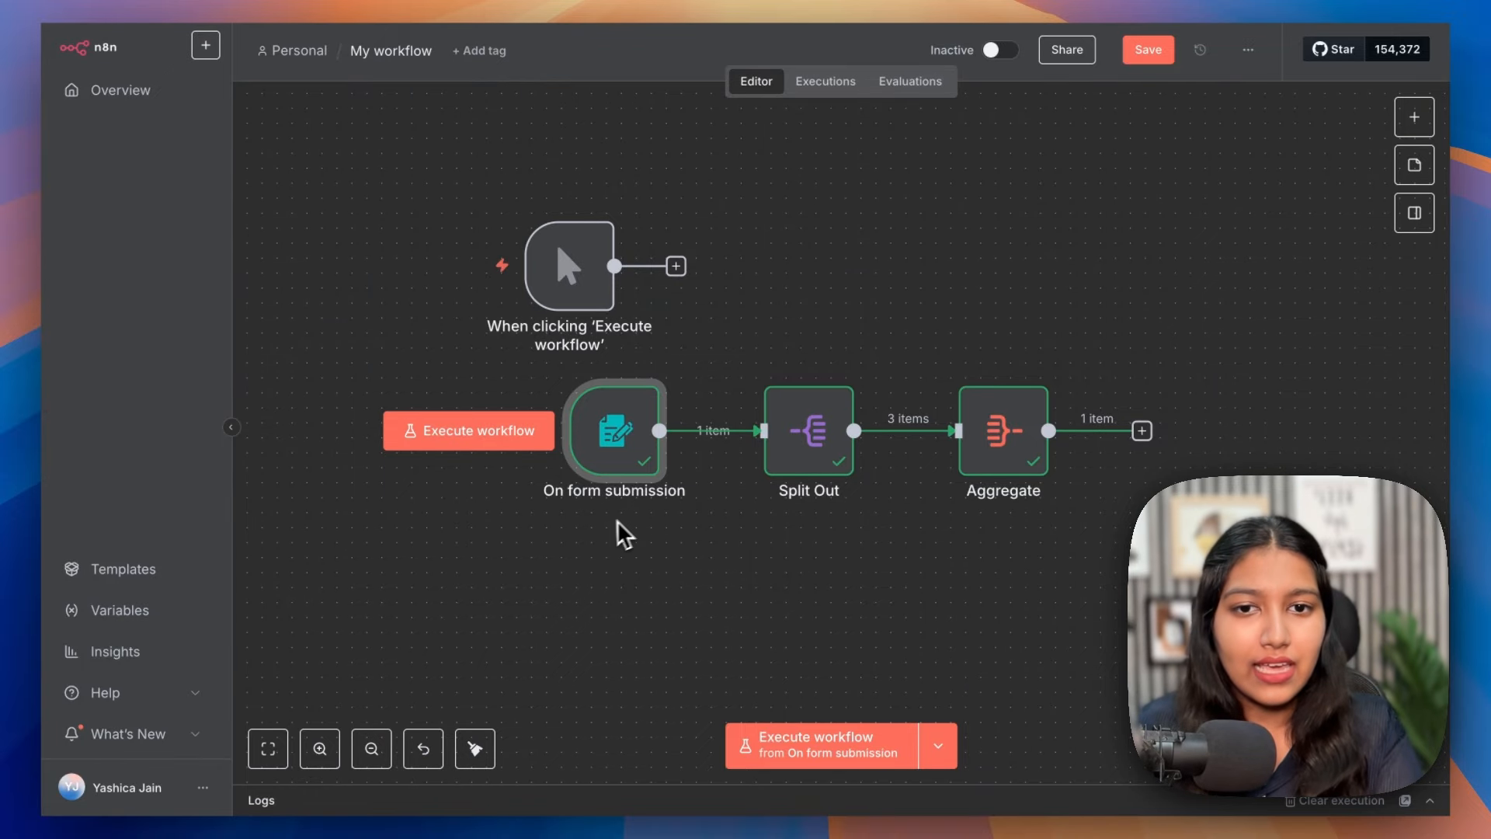
mouse_move(742, 429)
mouse_move(991, 459)
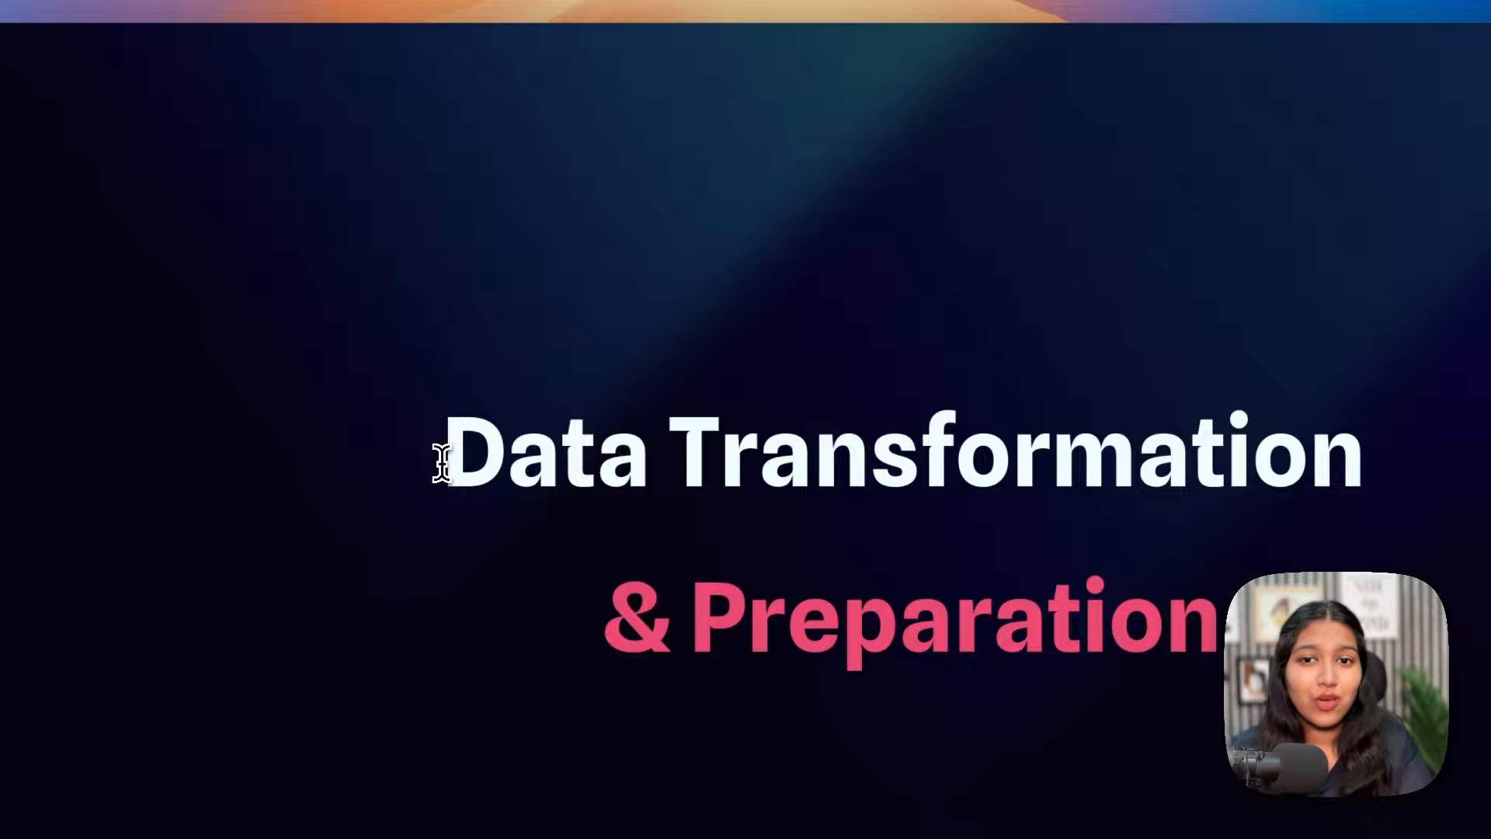
left_click_drag(441, 463, 1313, 475)
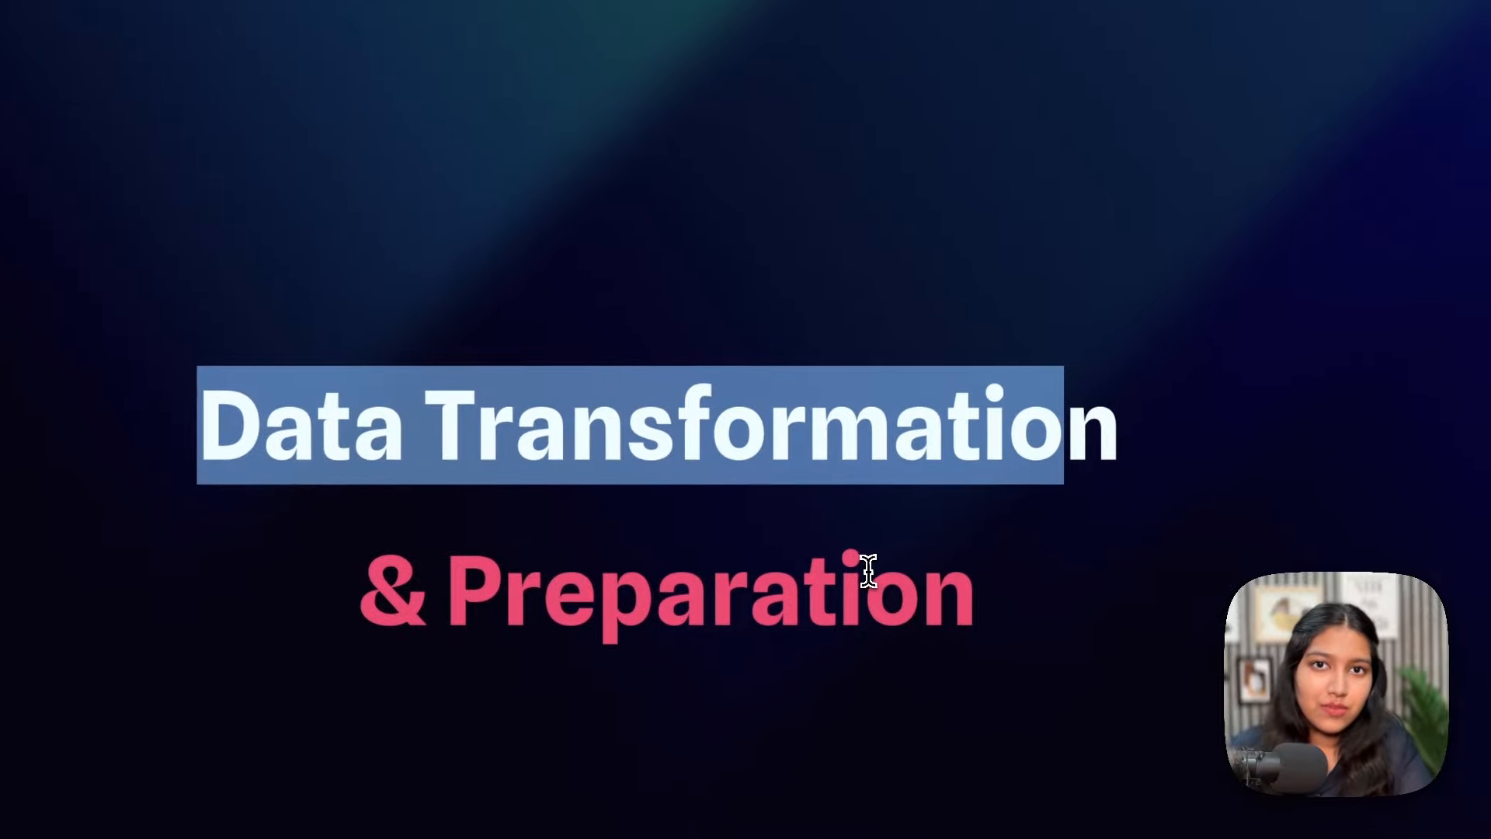
left_click(1106, 597)
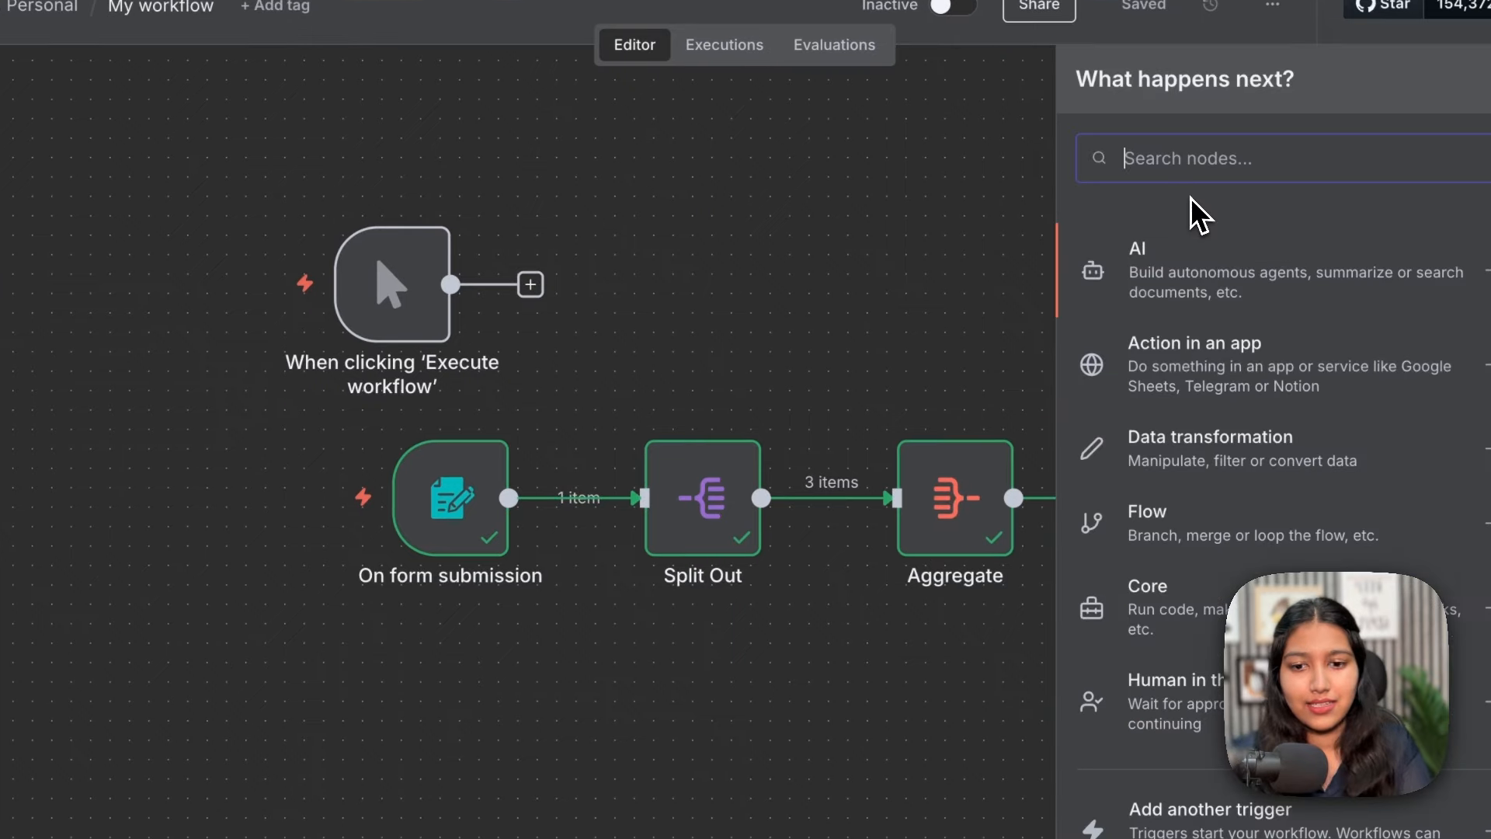
Search the nodes for "edit" and add an Edit Fields (Set) node after Aggregate
type("ed")
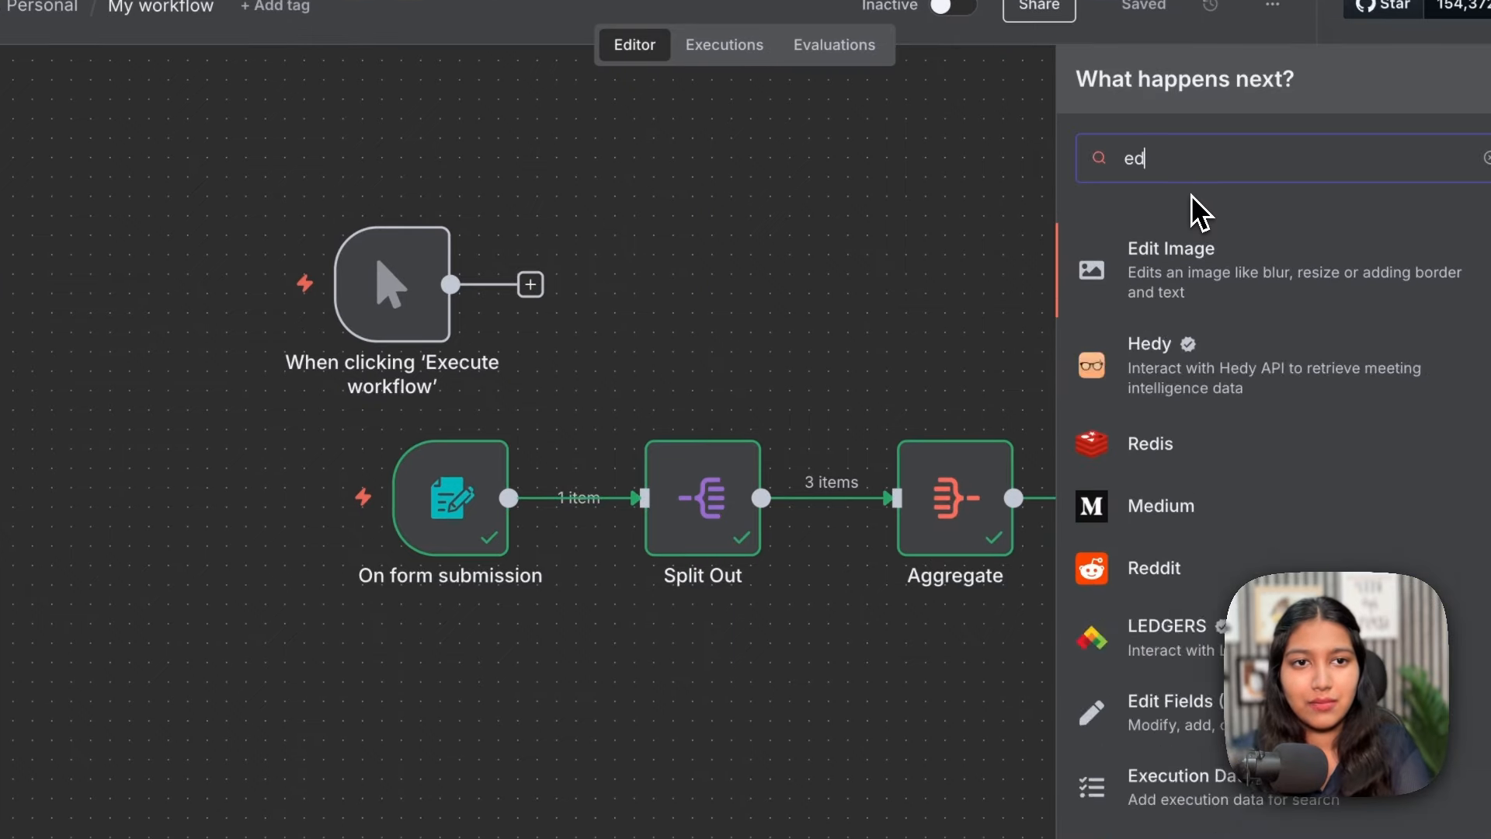
type("it")
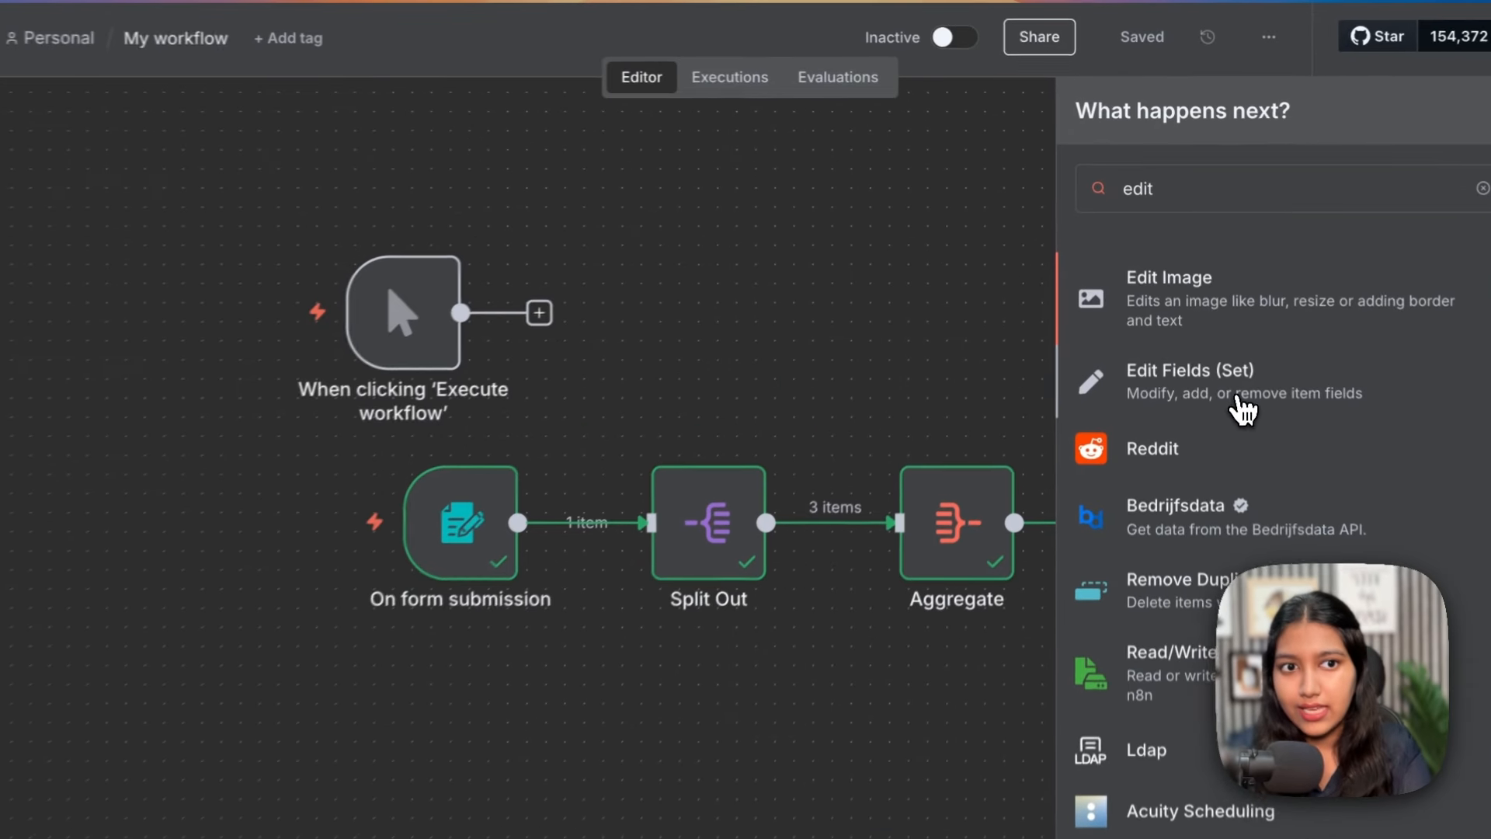
left_click(1243, 408)
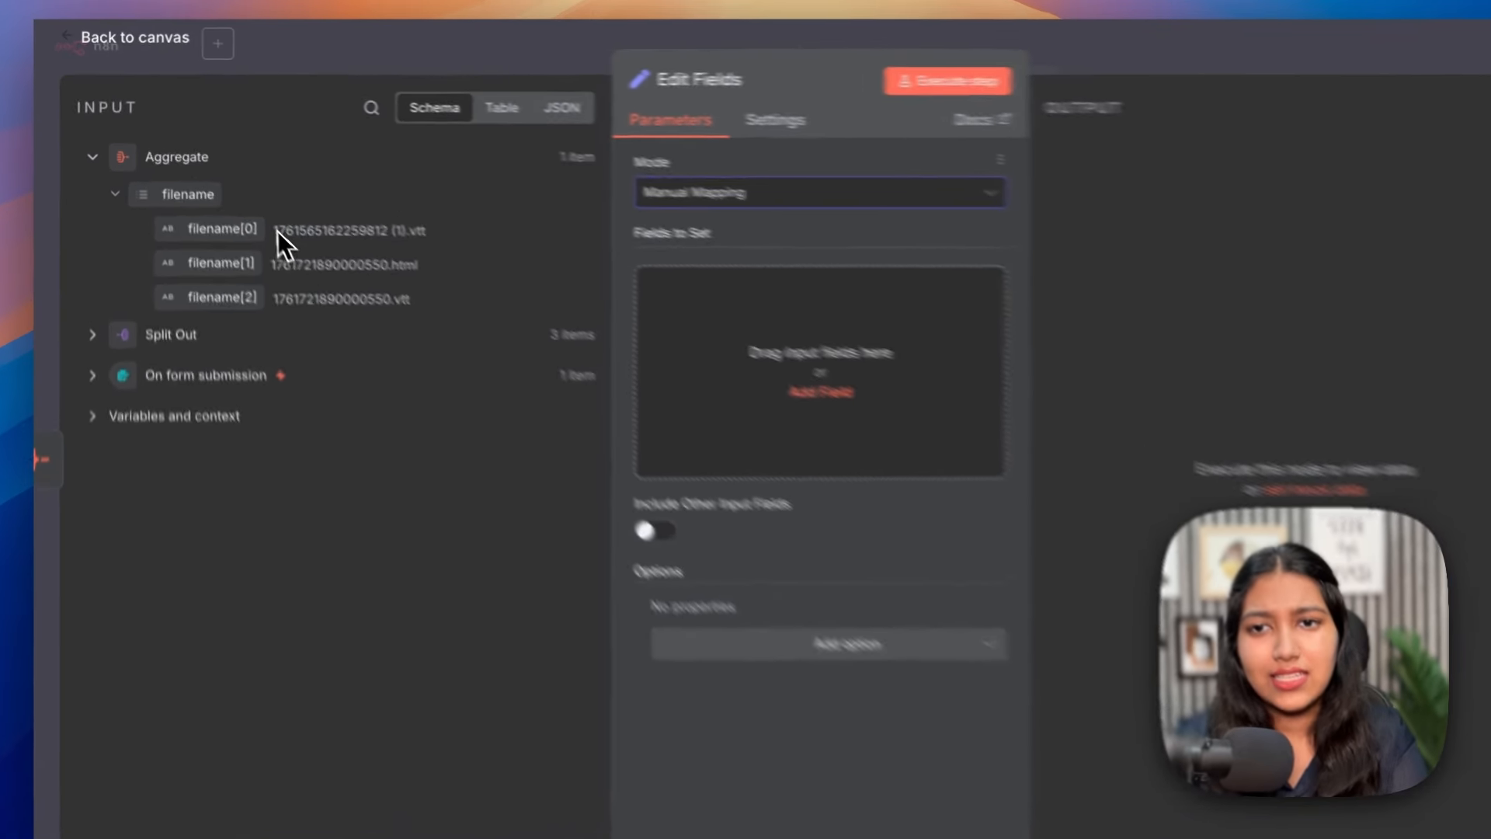
Map Aggregate's filename[0] into the fields to set, replace its value with Invoice 1, and execute the node
left_click_drag(277, 231, 464, 337)
left_click(465, 334)
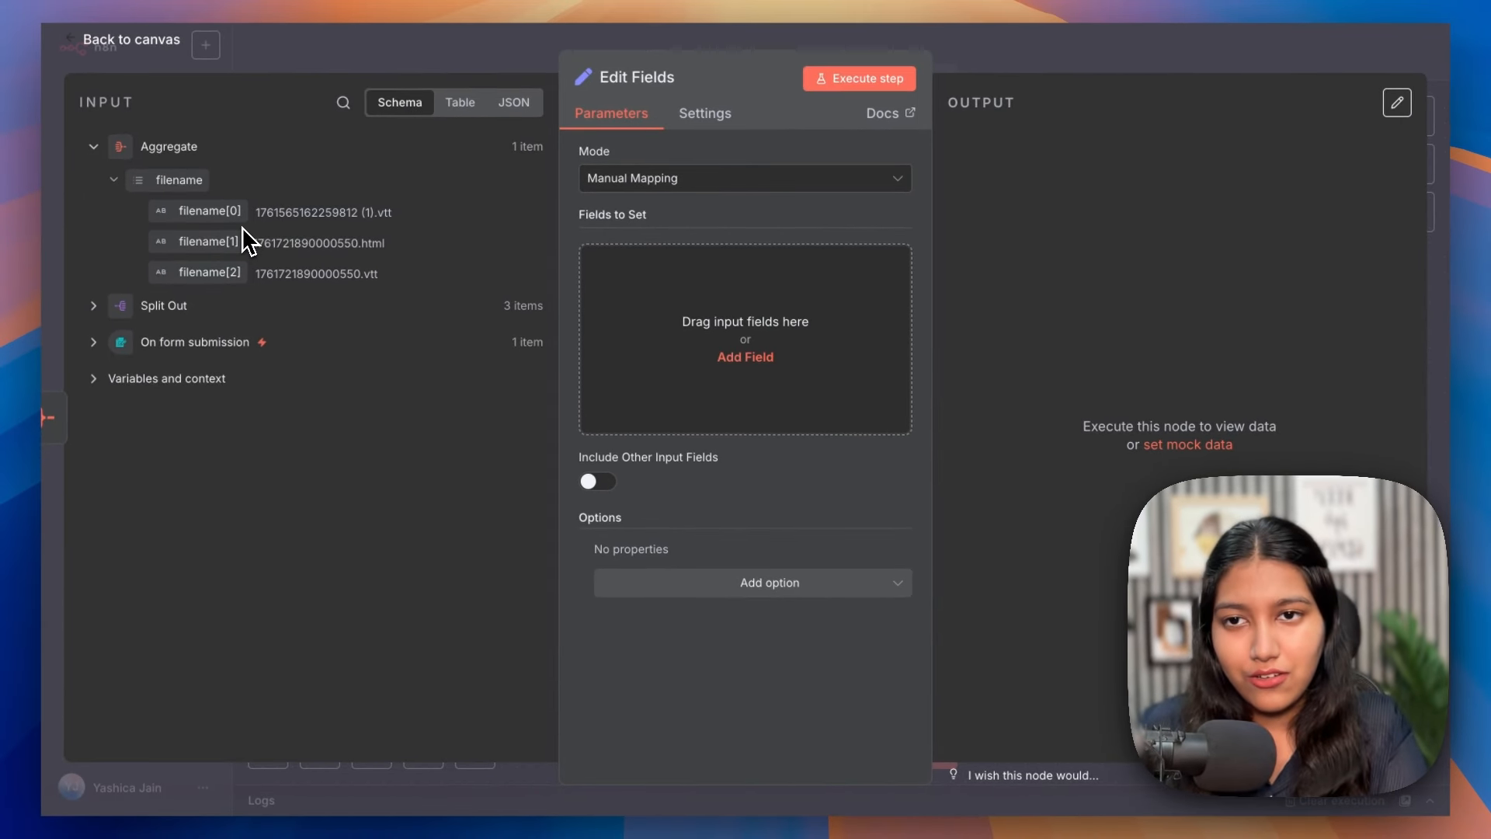
left_click_drag(211, 215, 660, 307)
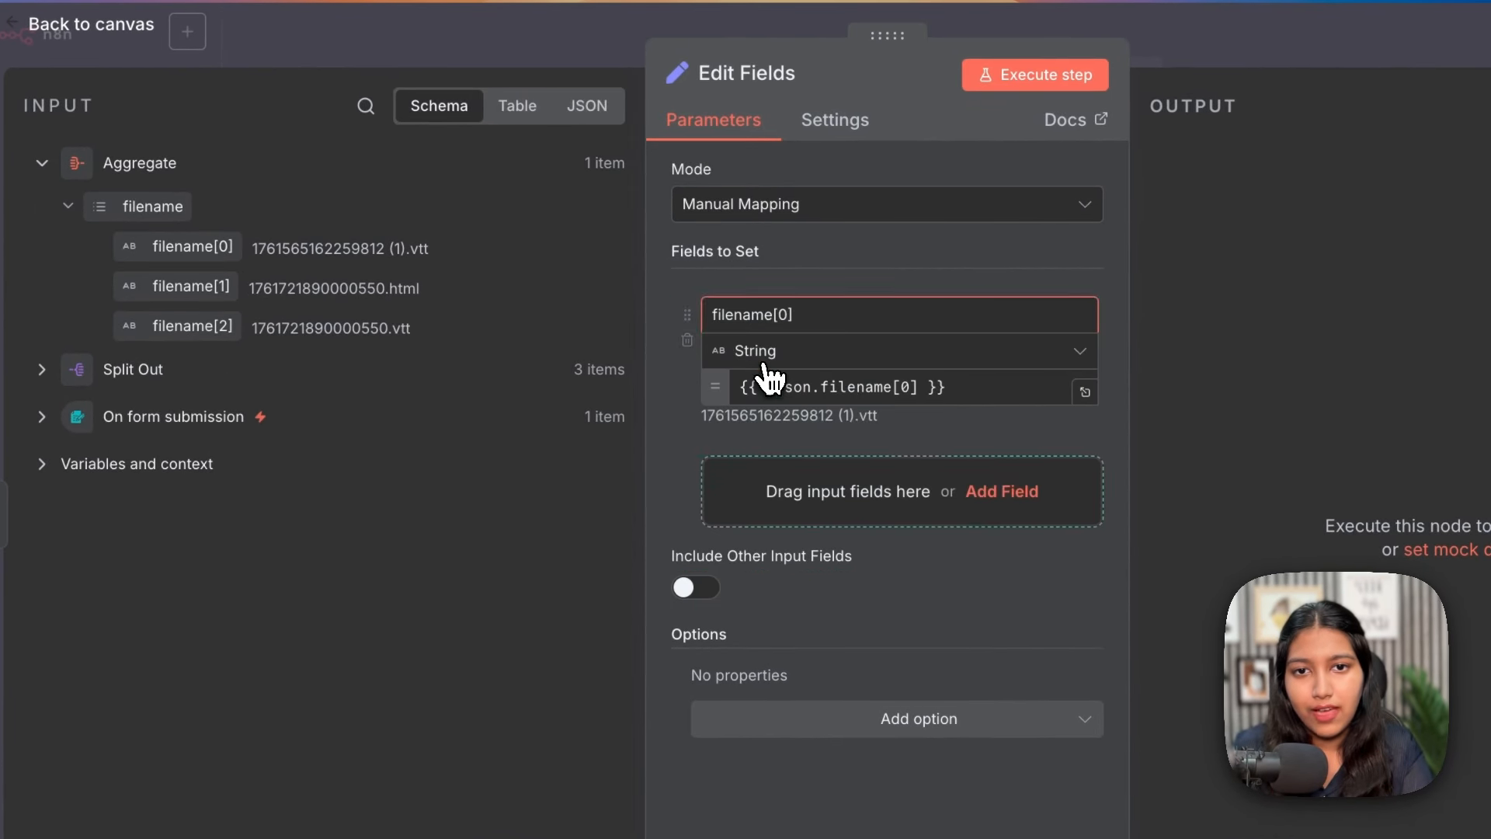
left_click_drag(949, 385, 729, 381)
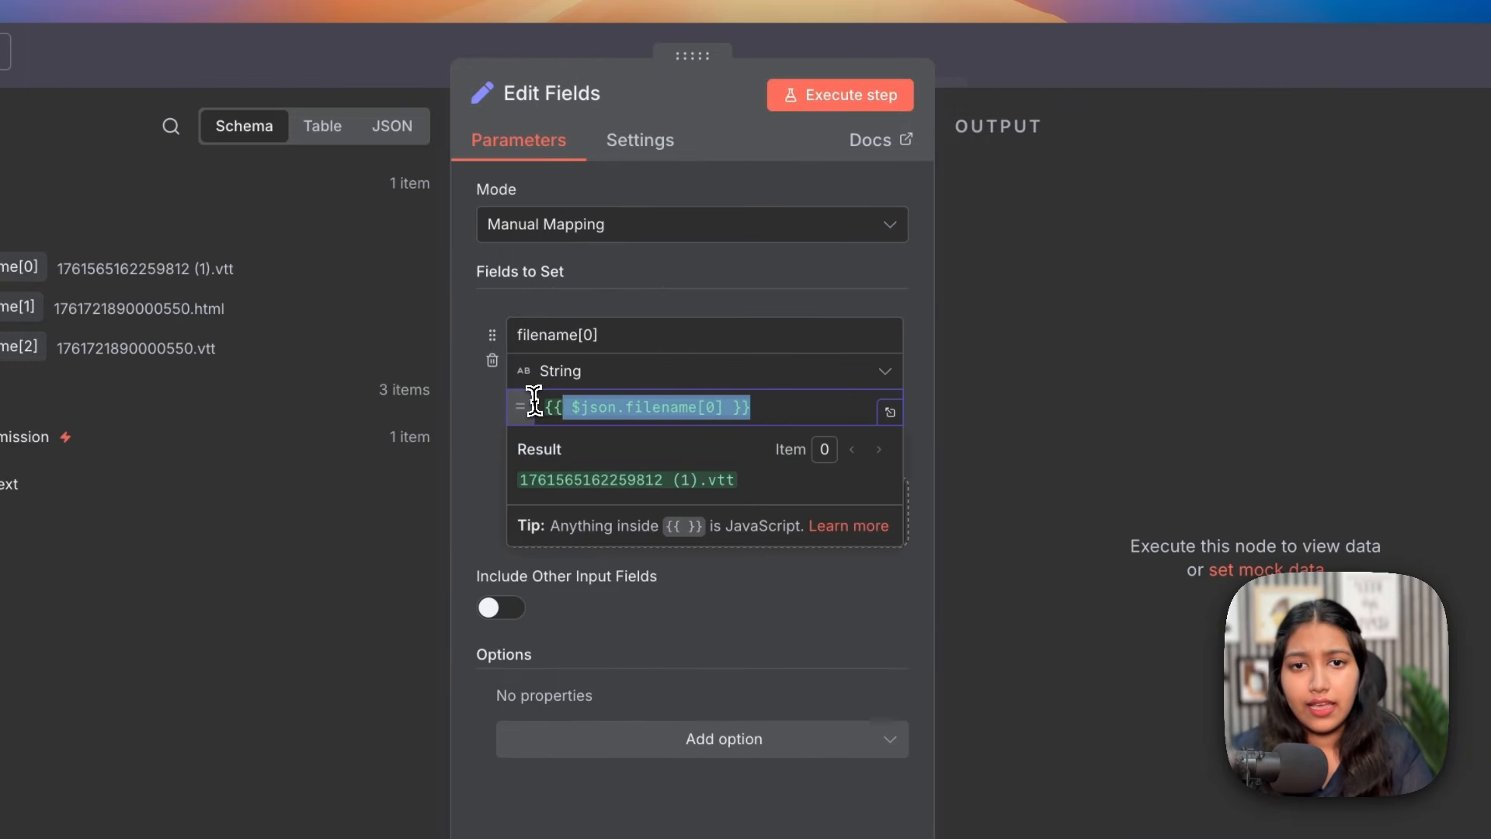
key("BackSpace")
type("Invoic")
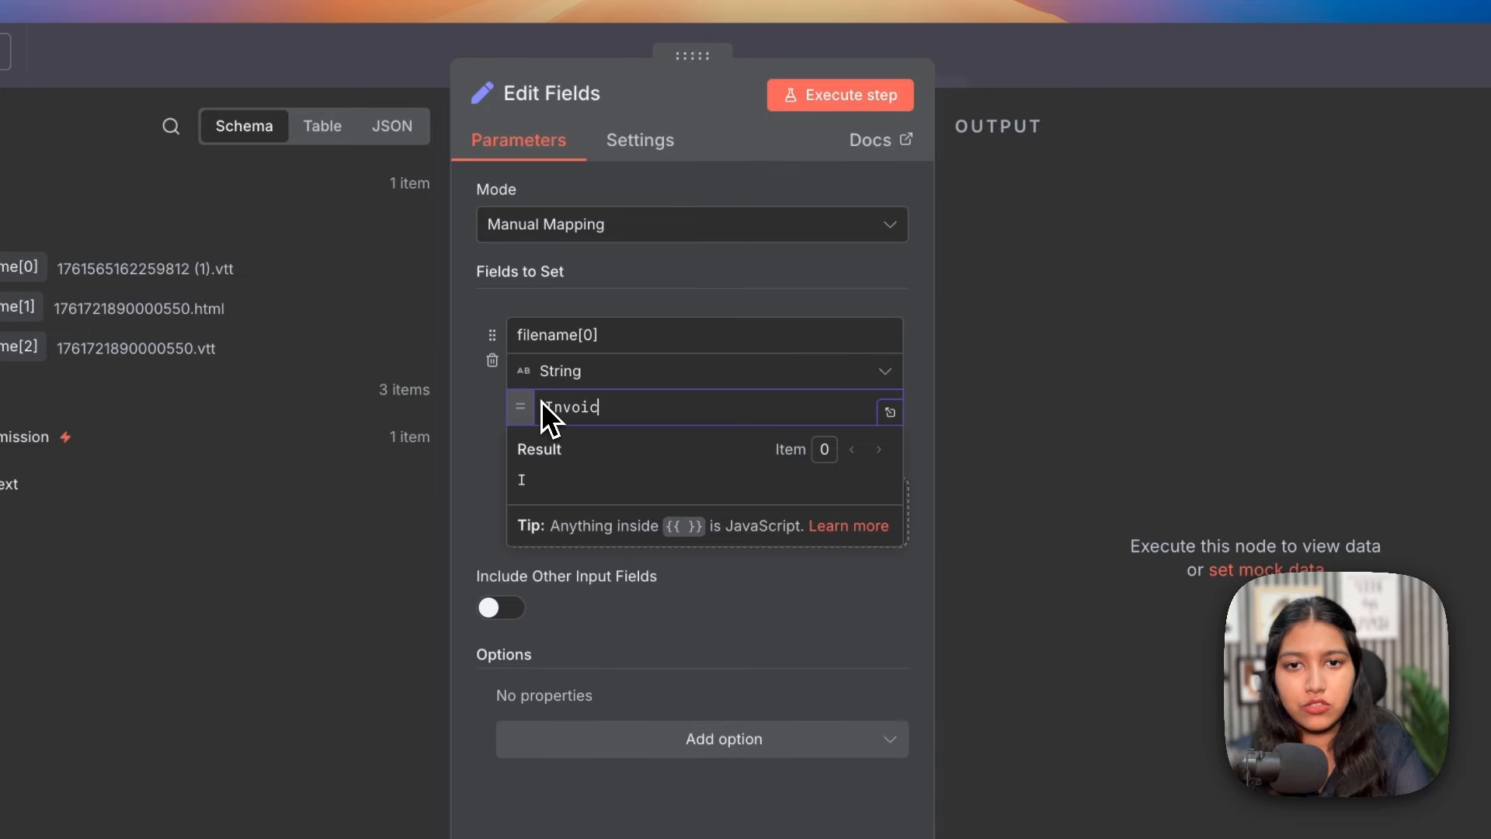
type("e 1")
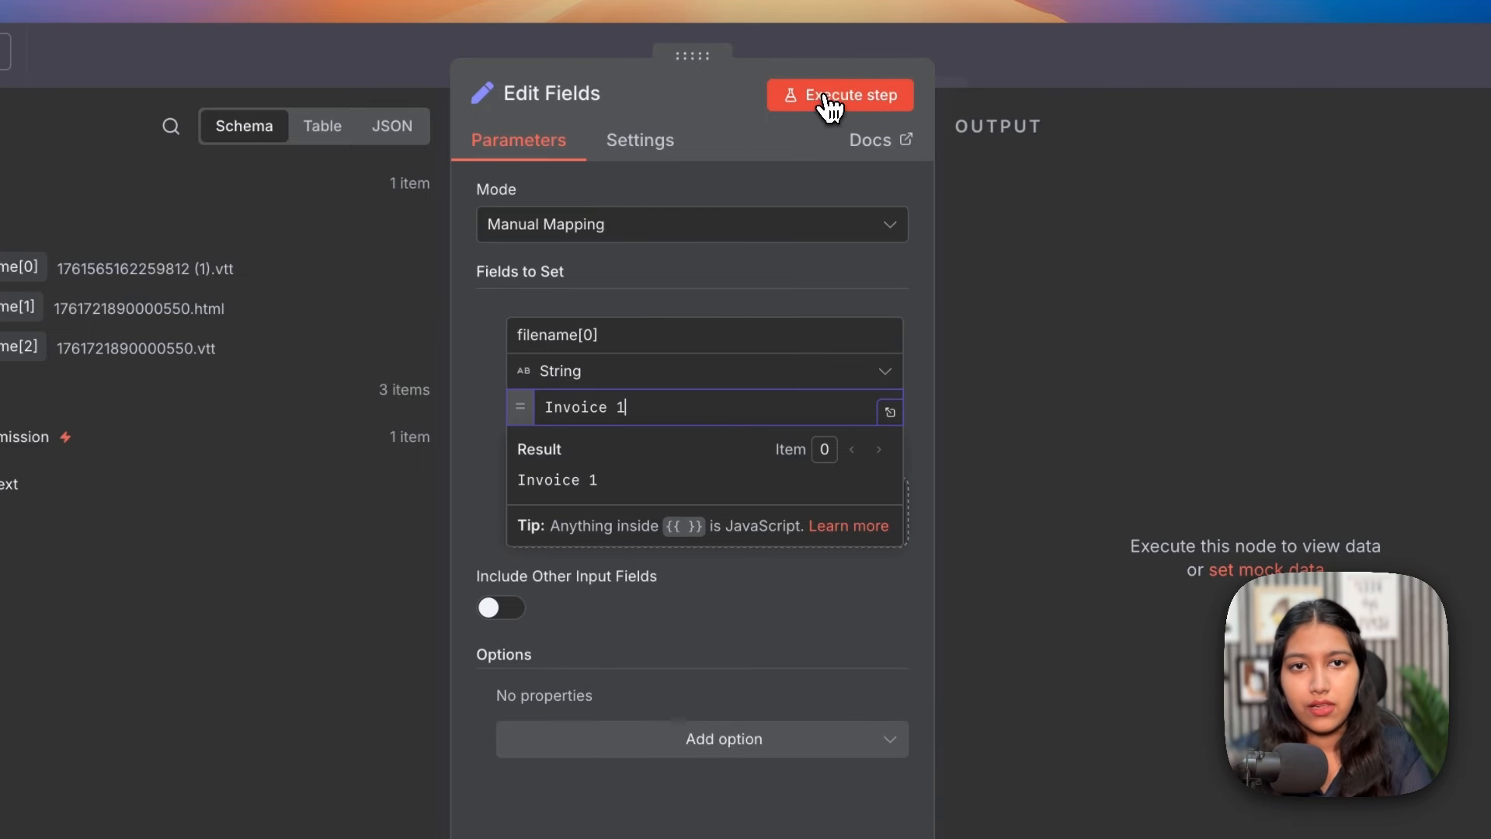
left_click(830, 108)
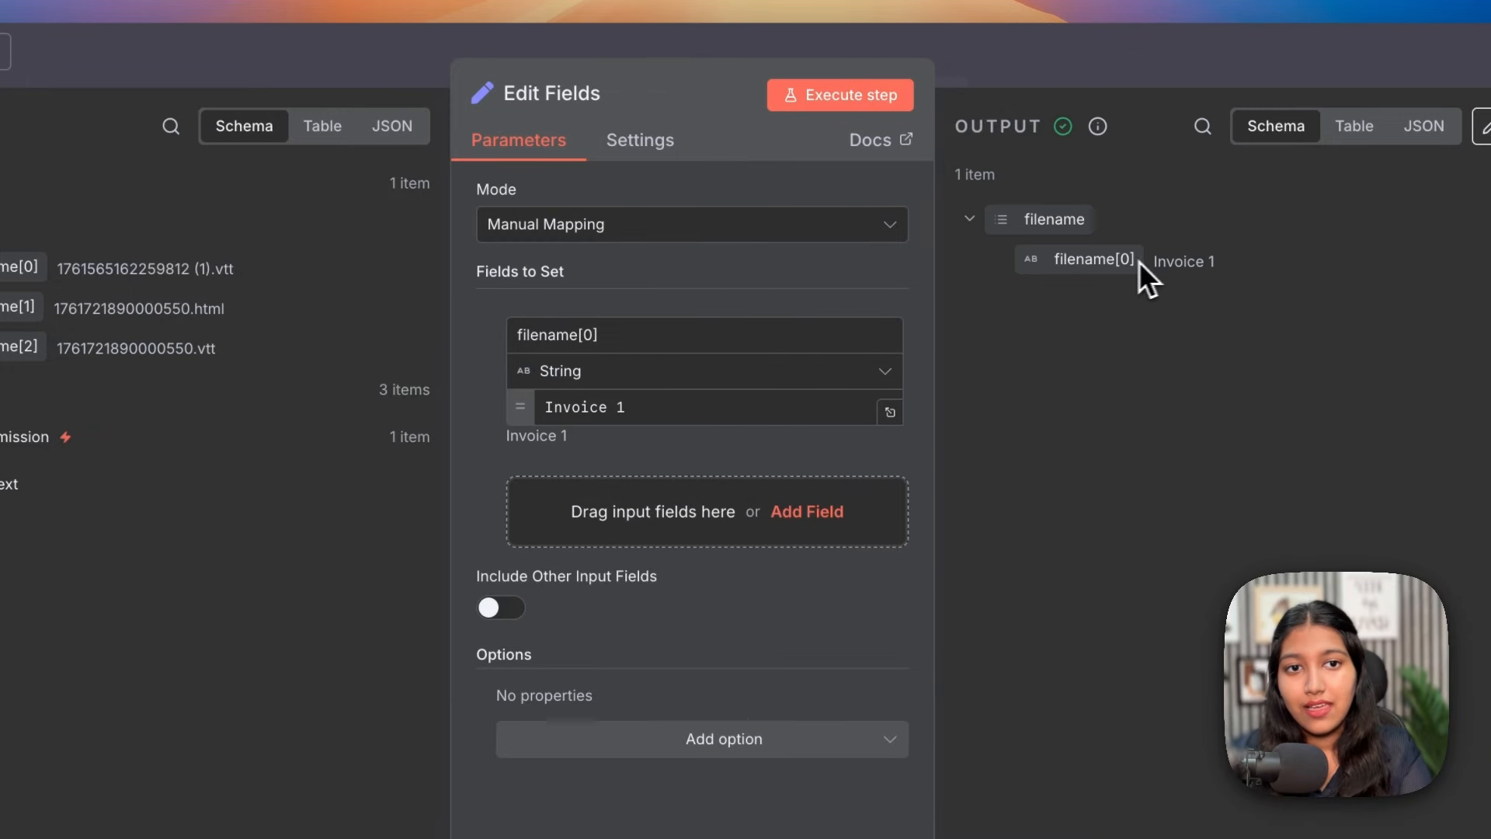
left_click_drag(1057, 261, 1167, 265)
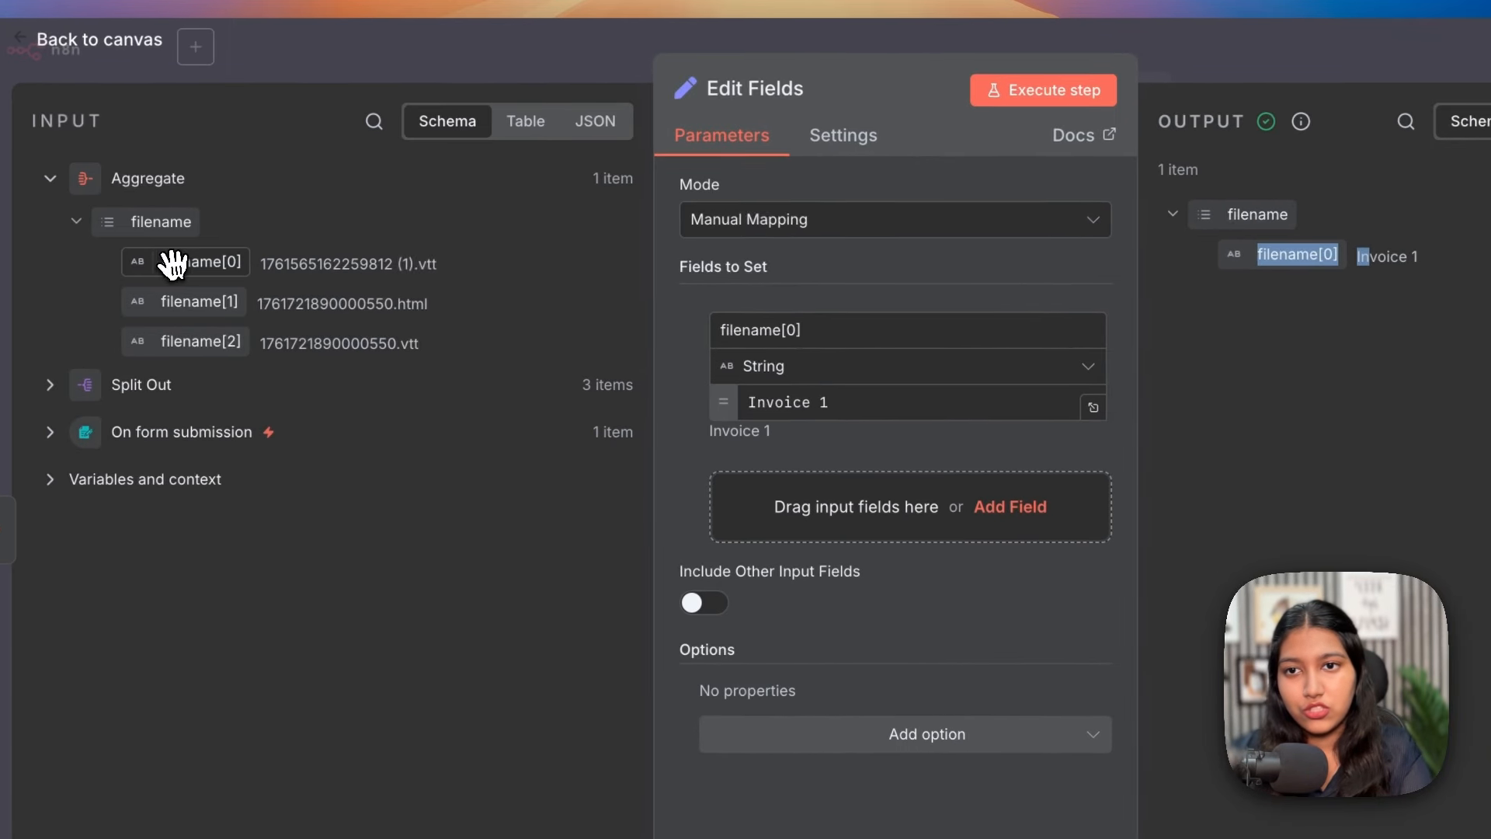
left_click_drag(173, 264, 482, 281)
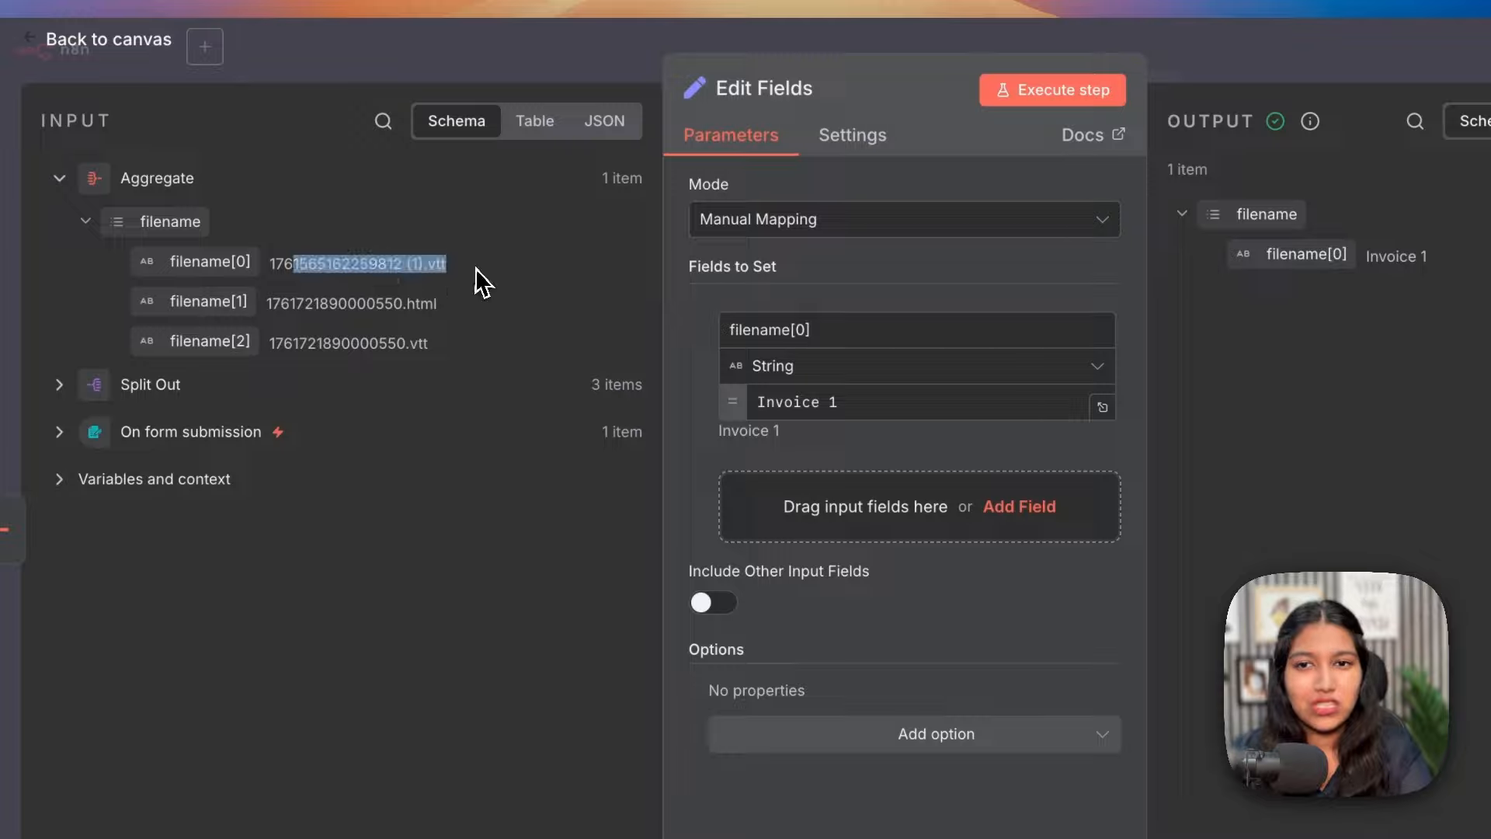
left_click(386, 261)
left_click_drag(275, 262, 394, 263)
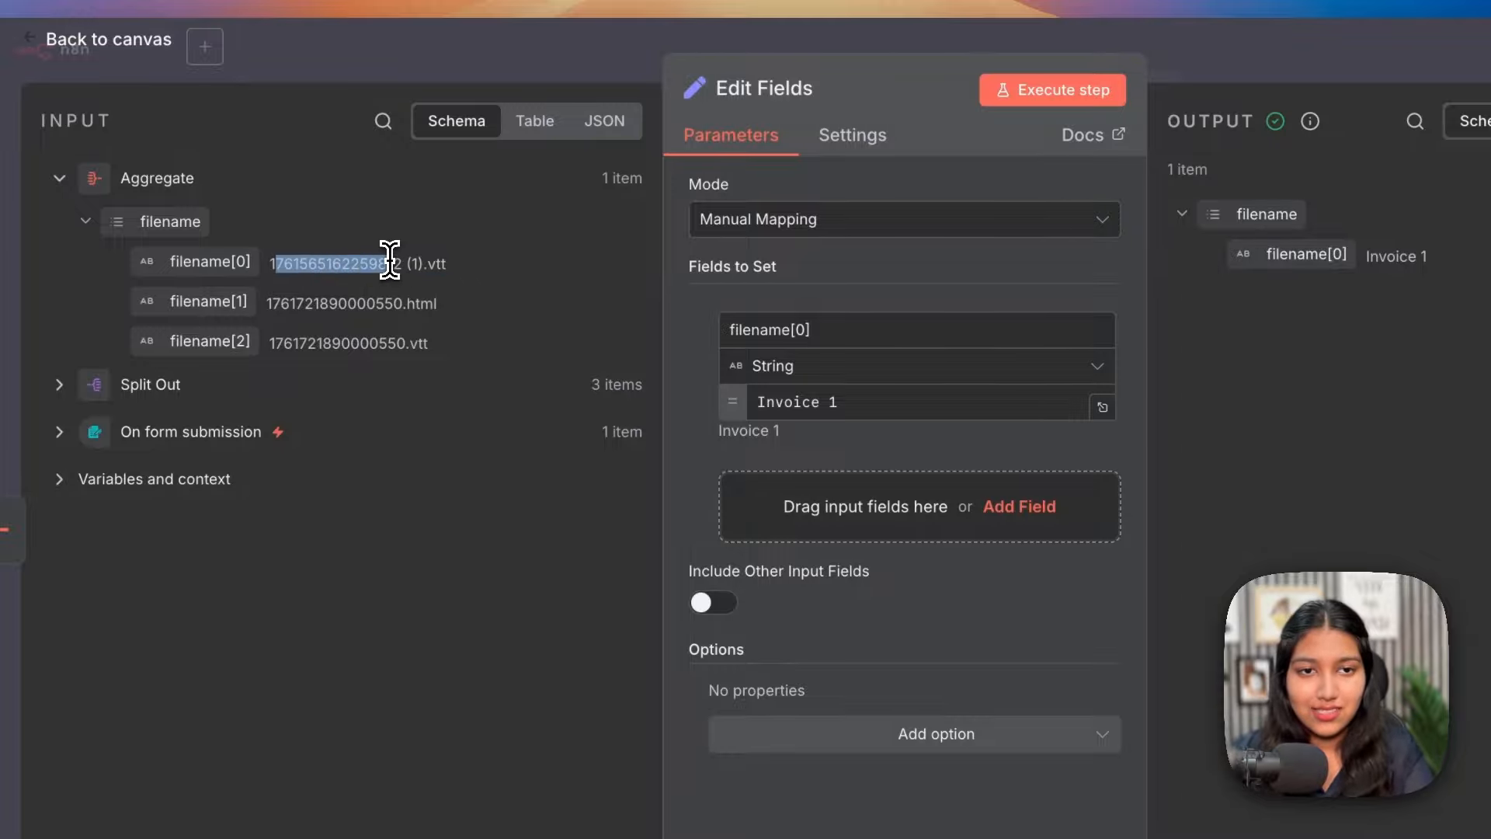
Add a second field to the Edit Fields node and name it current_timestamp
left_click_drag(390, 261, 835, 526)
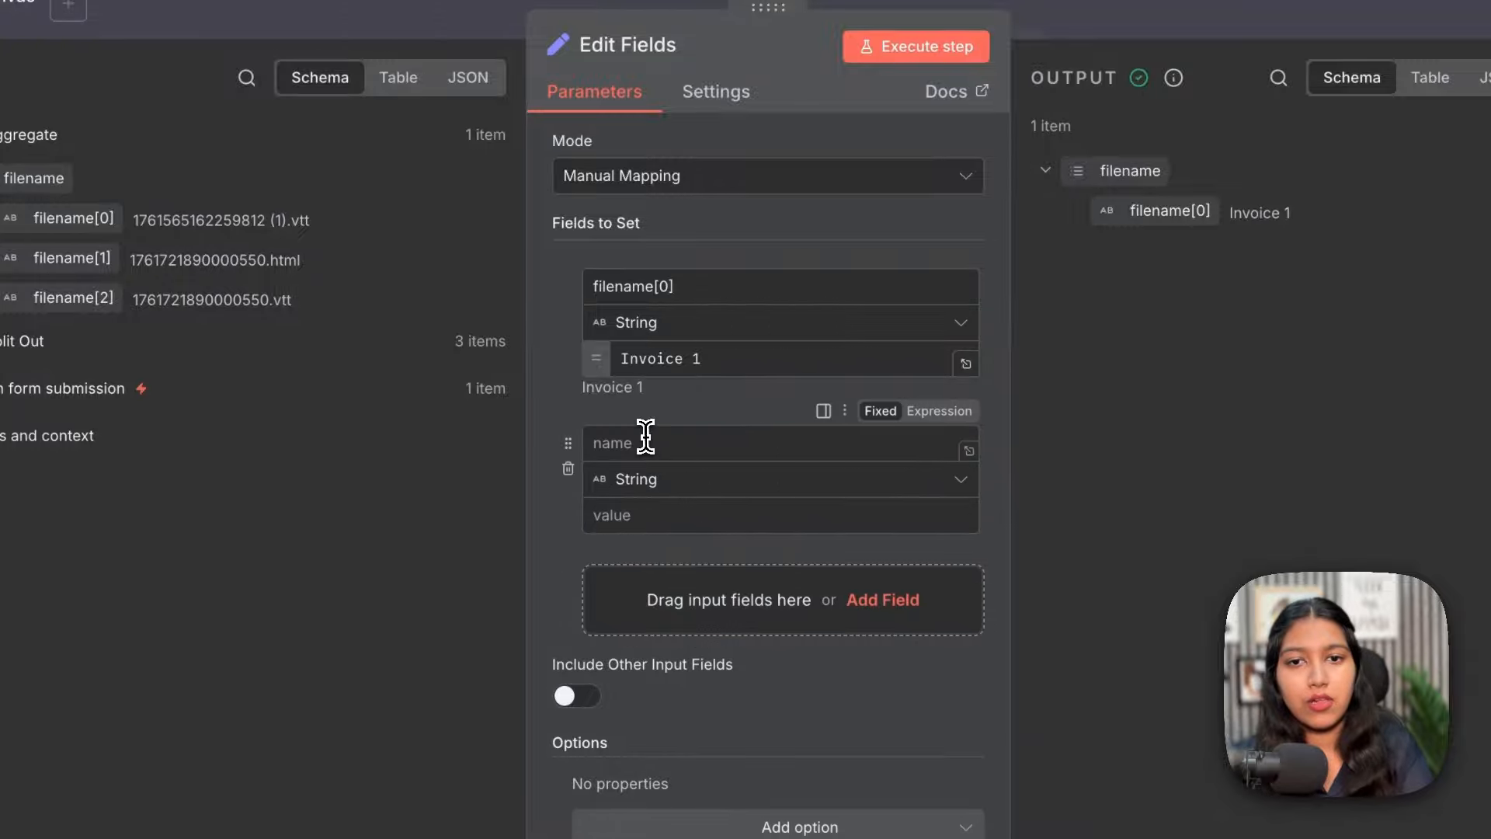
left_click(645, 441)
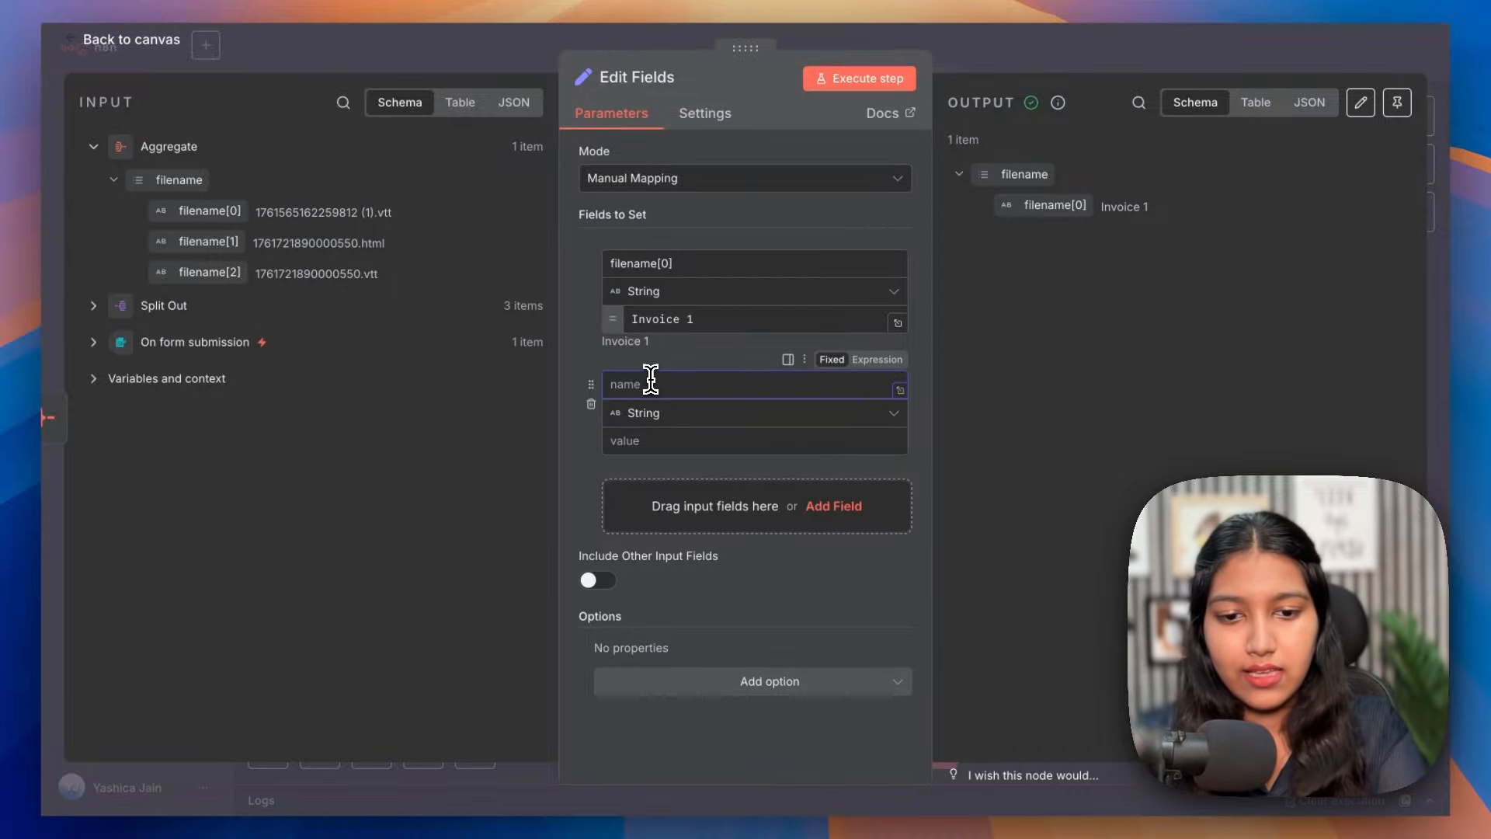
type("current time")
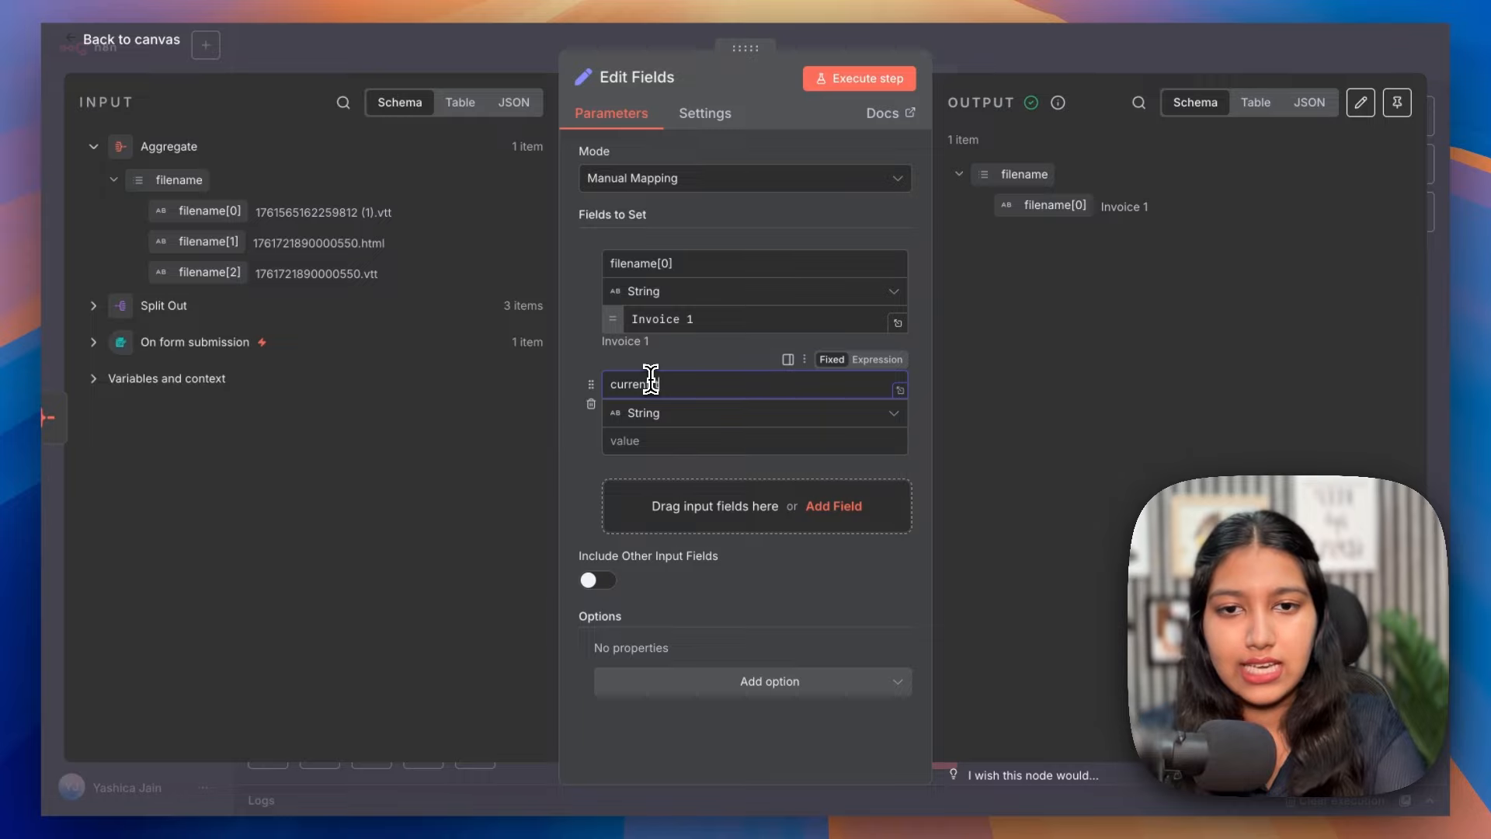
type("stamp")
Set the current_timestamp value to the expression {{ $now }} and execute the Edit Fields node
left_click(645, 439)
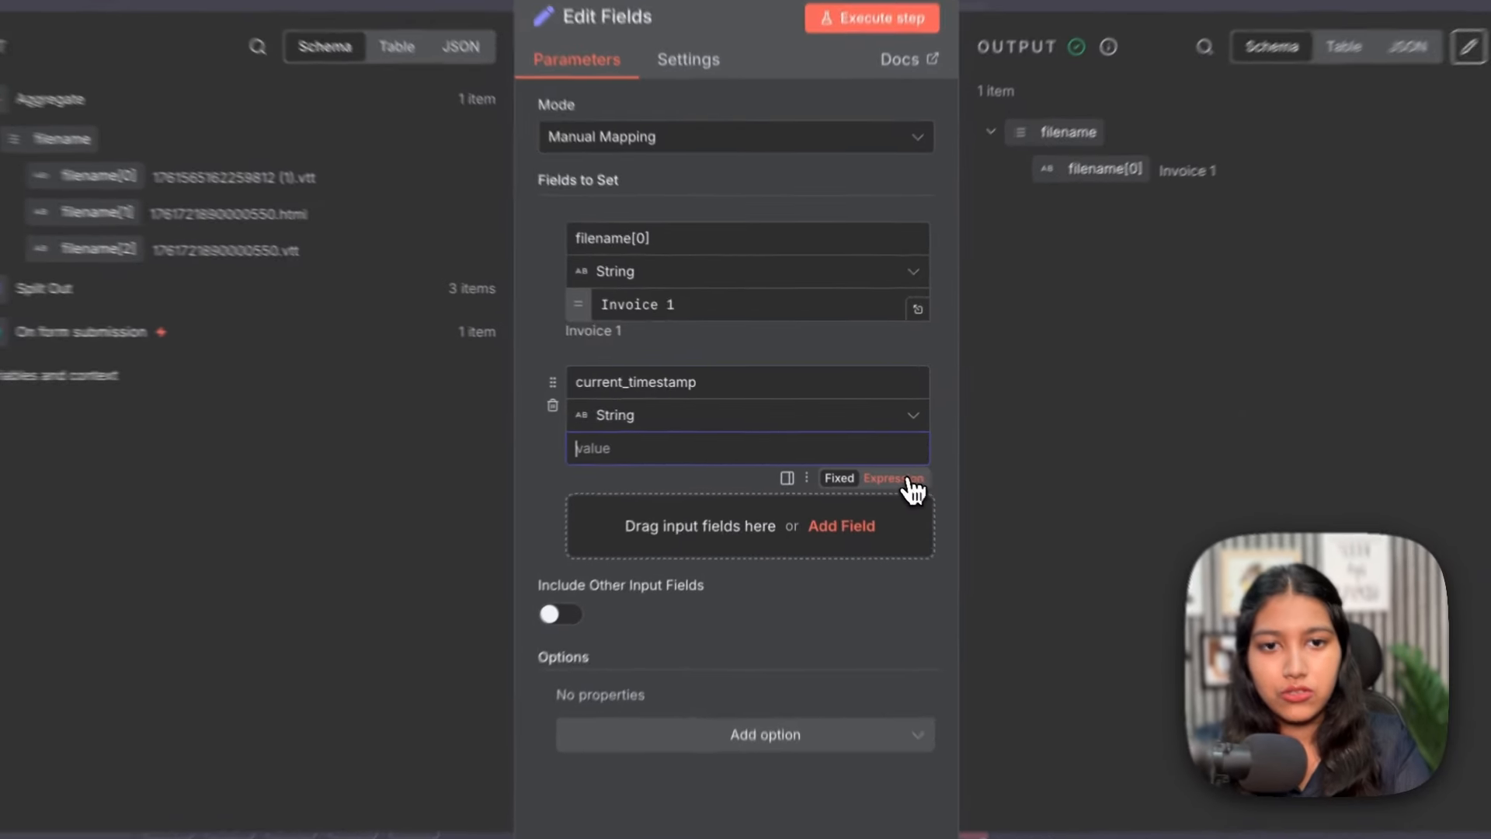
left_click(909, 480)
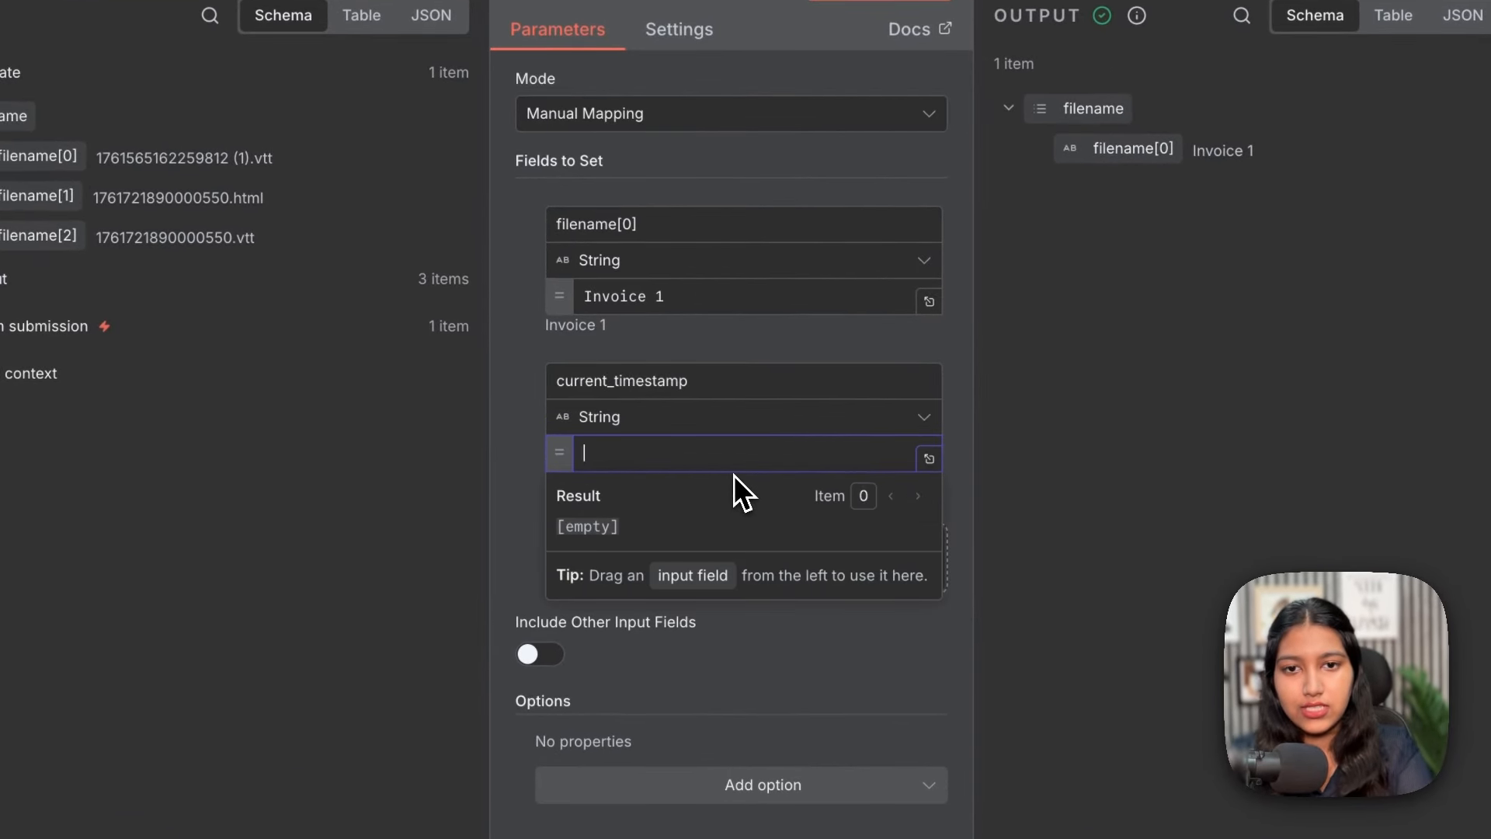
type("{{")
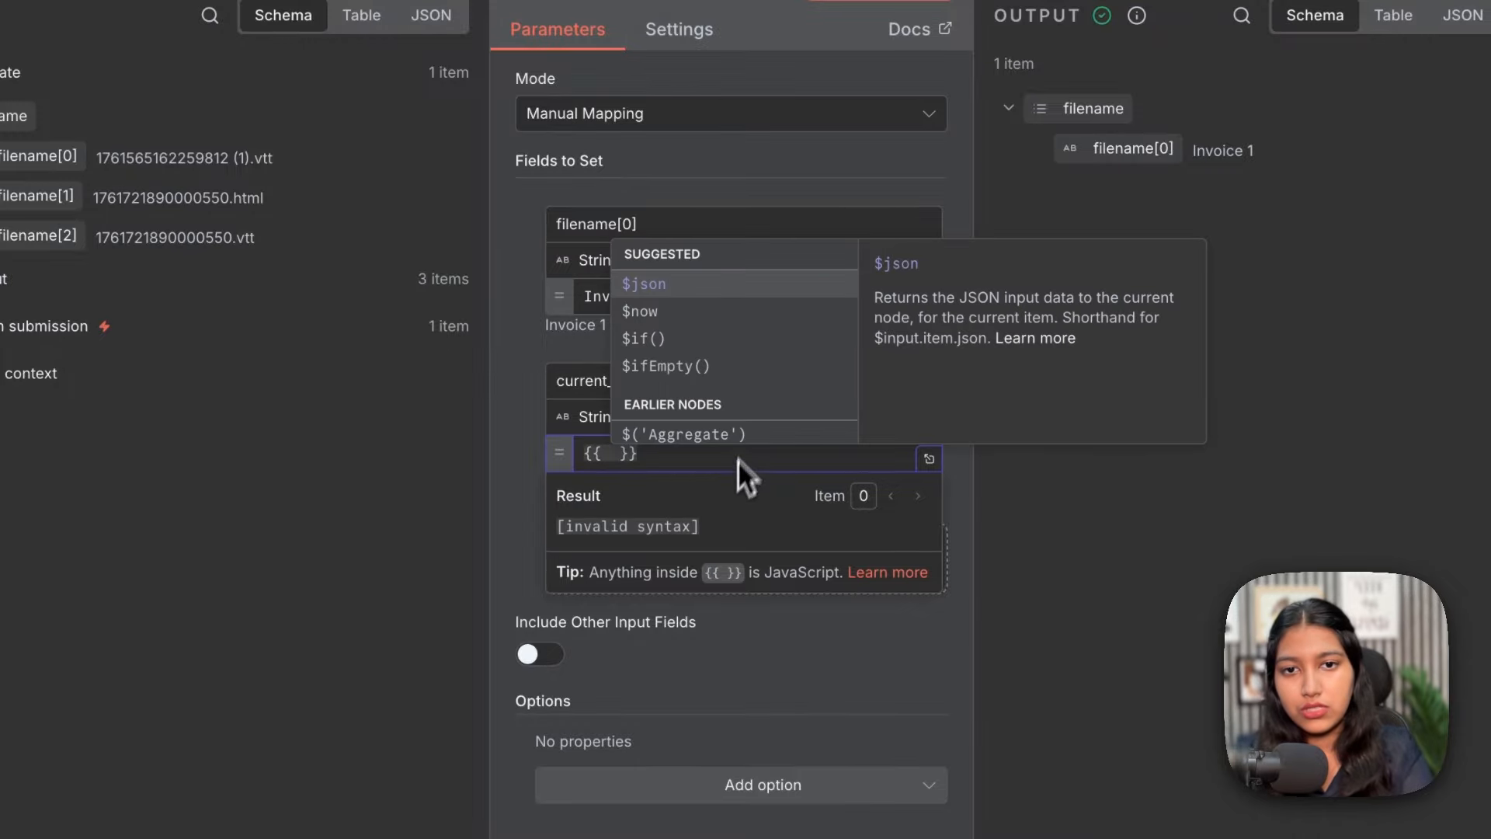
left_click(660, 310)
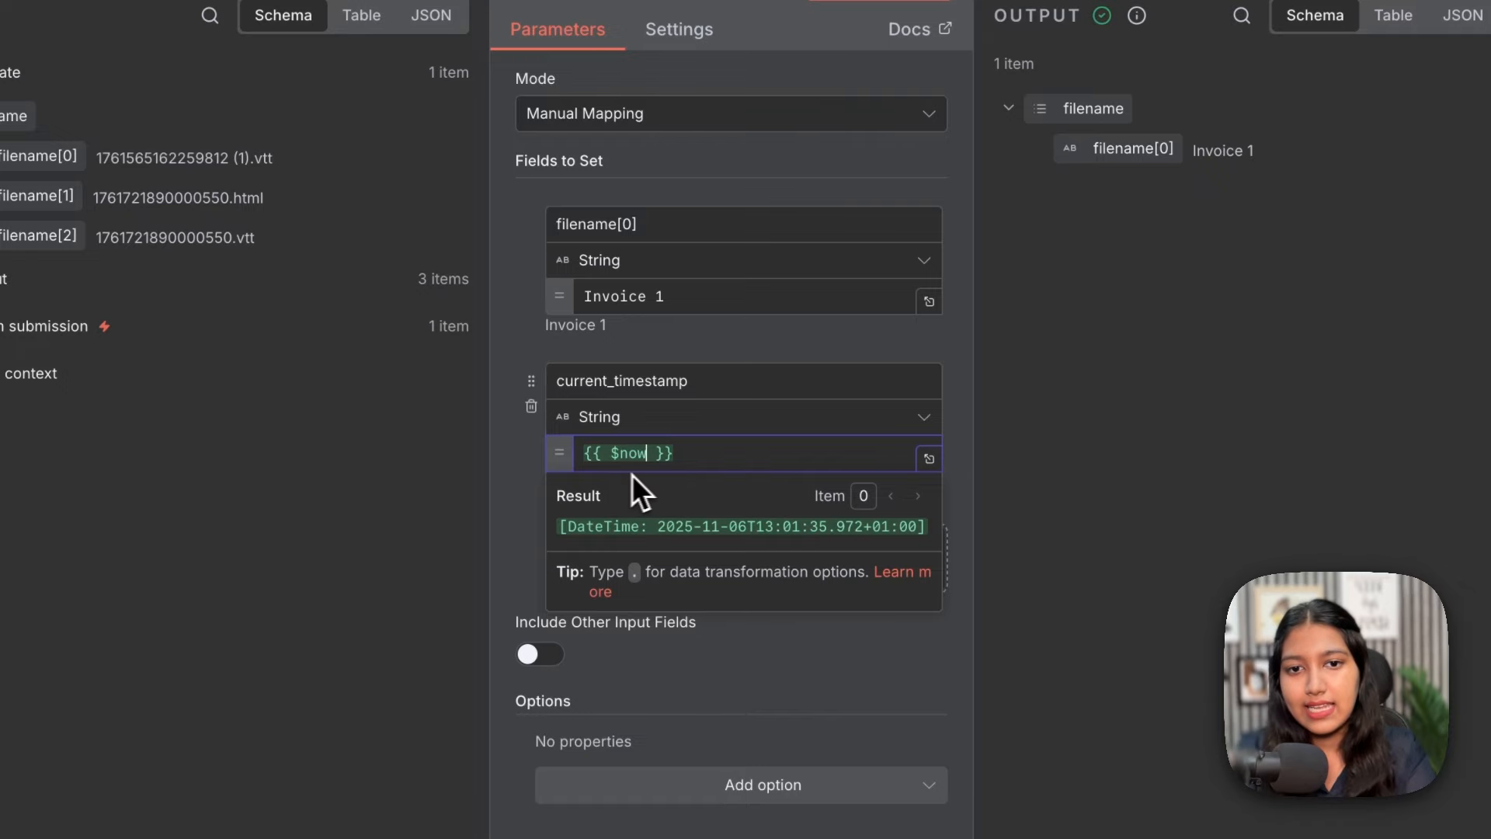
left_click_drag(658, 526, 921, 528)
left_click(766, 526)
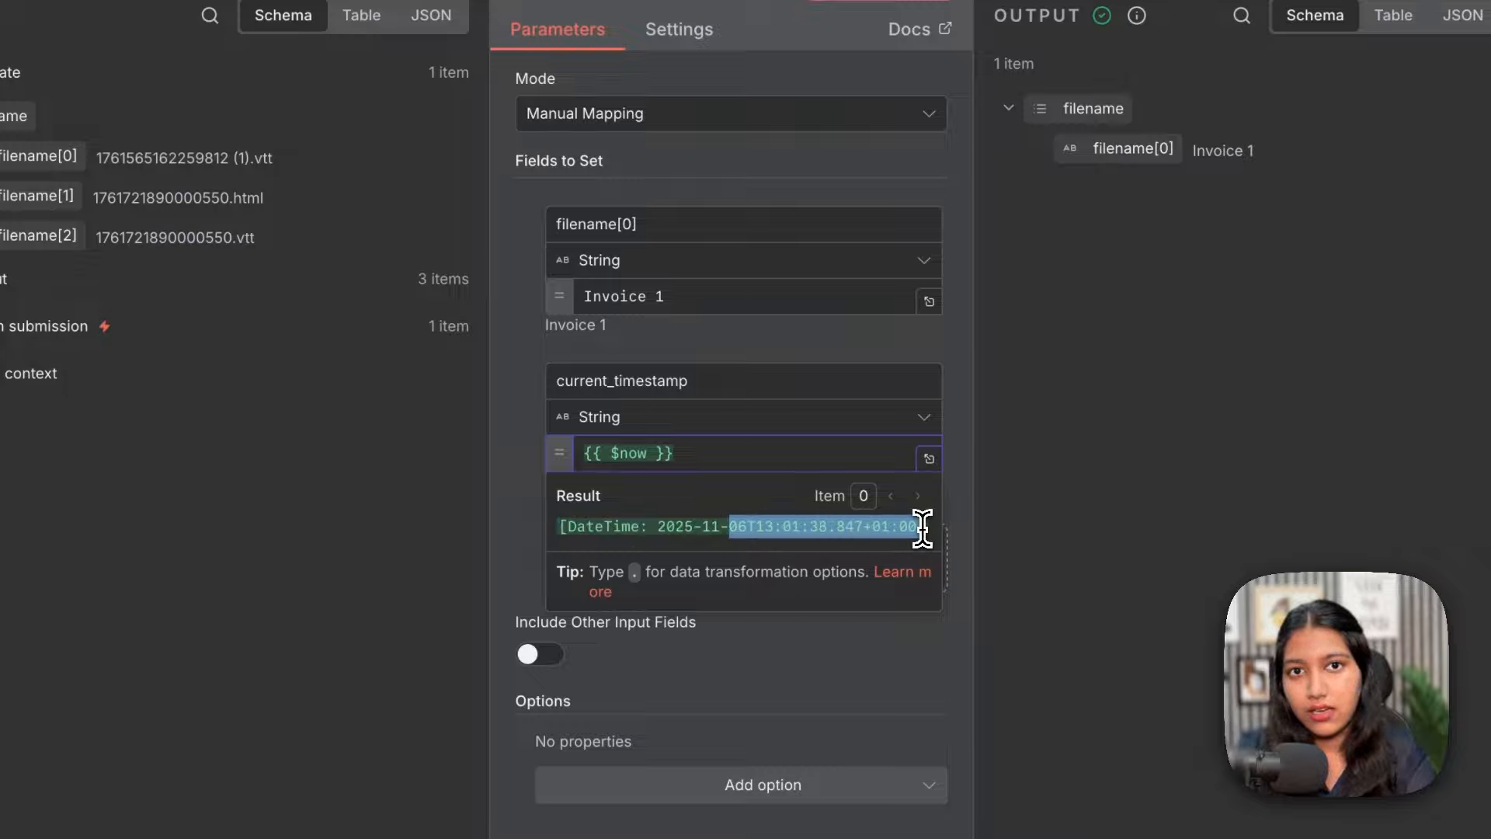
left_click(922, 527)
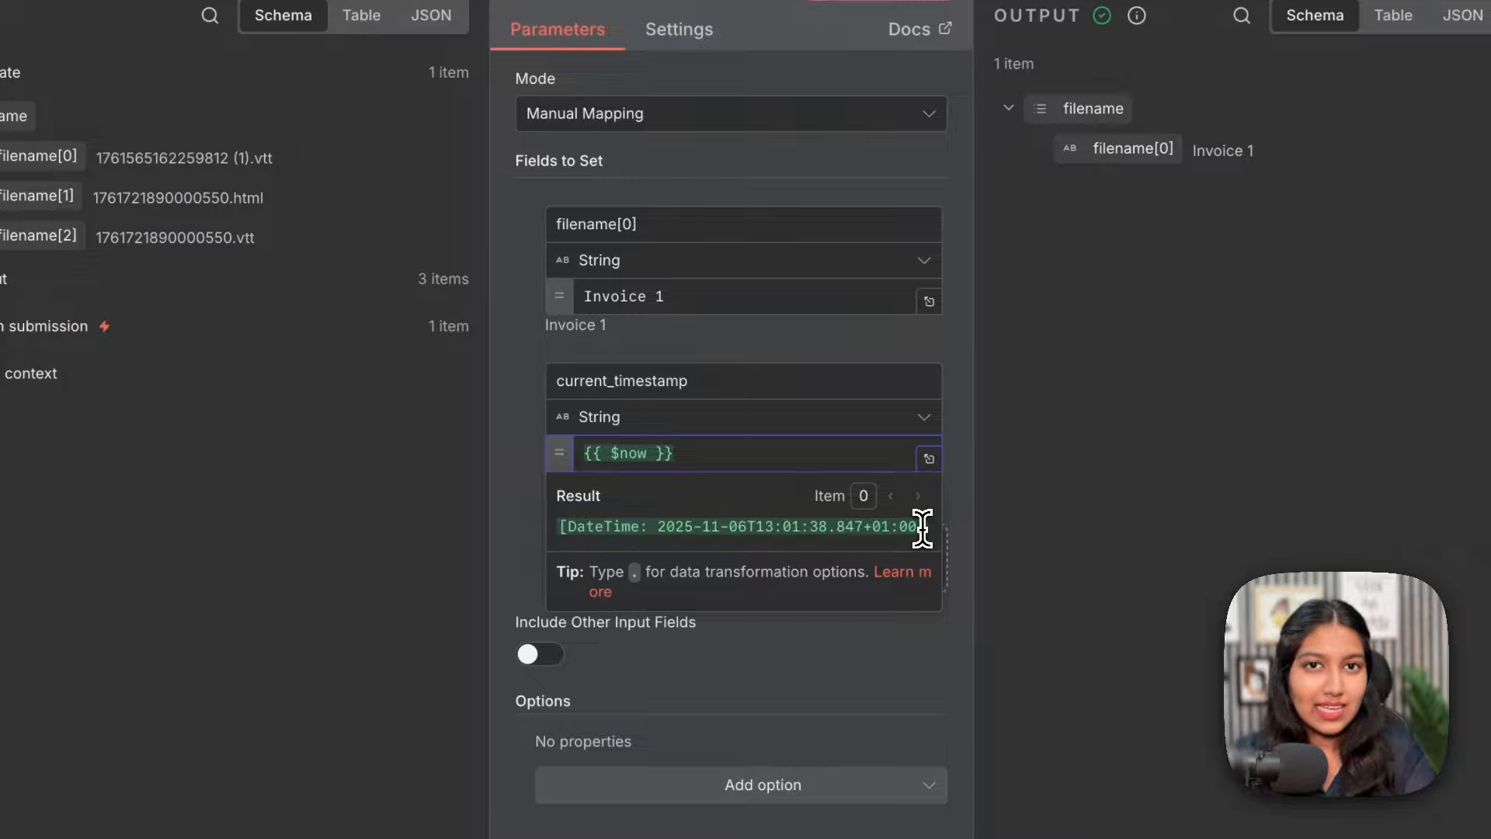
left_click(642, 341)
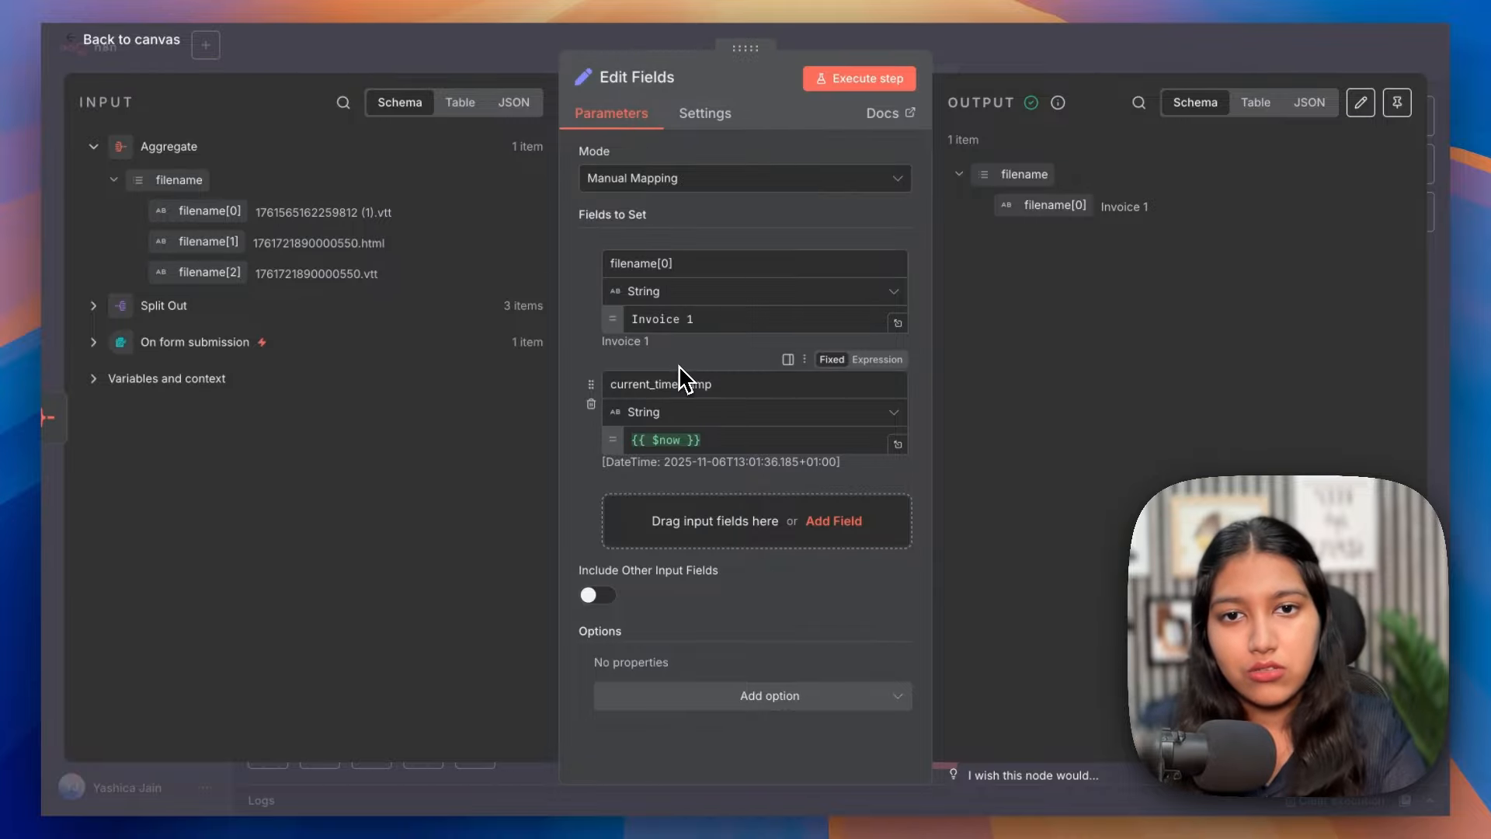
left_click(823, 77)
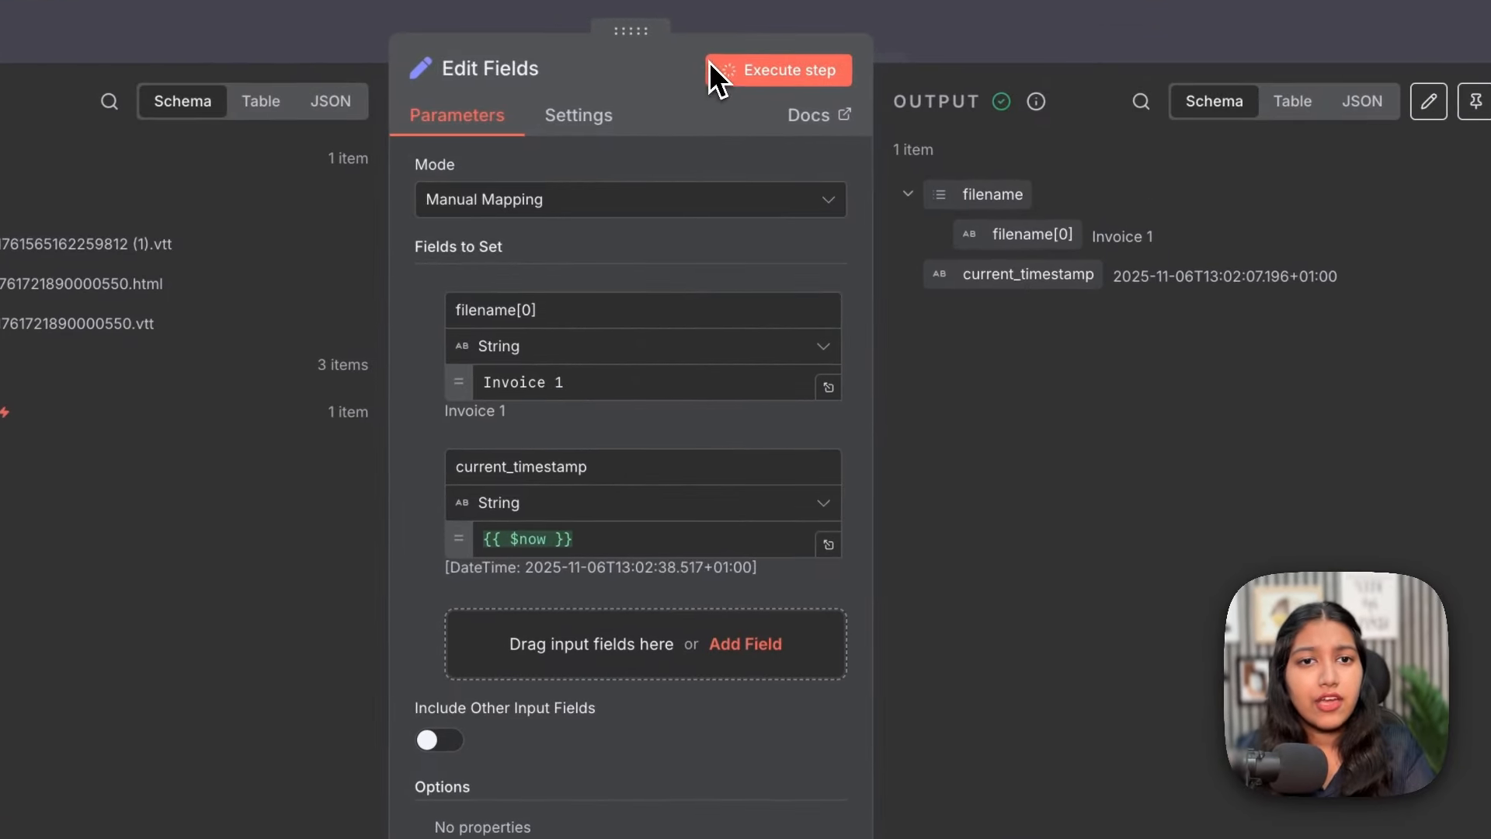
left_click(731, 72)
Examine the filename[0] and current_timestamp entries in the Edit Fields output and compare them with the configured fields
left_click_drag(962, 273, 1216, 280)
left_click(1215, 280)
triple_click(1216, 279)
left_click(1215, 279)
double_click(1019, 280)
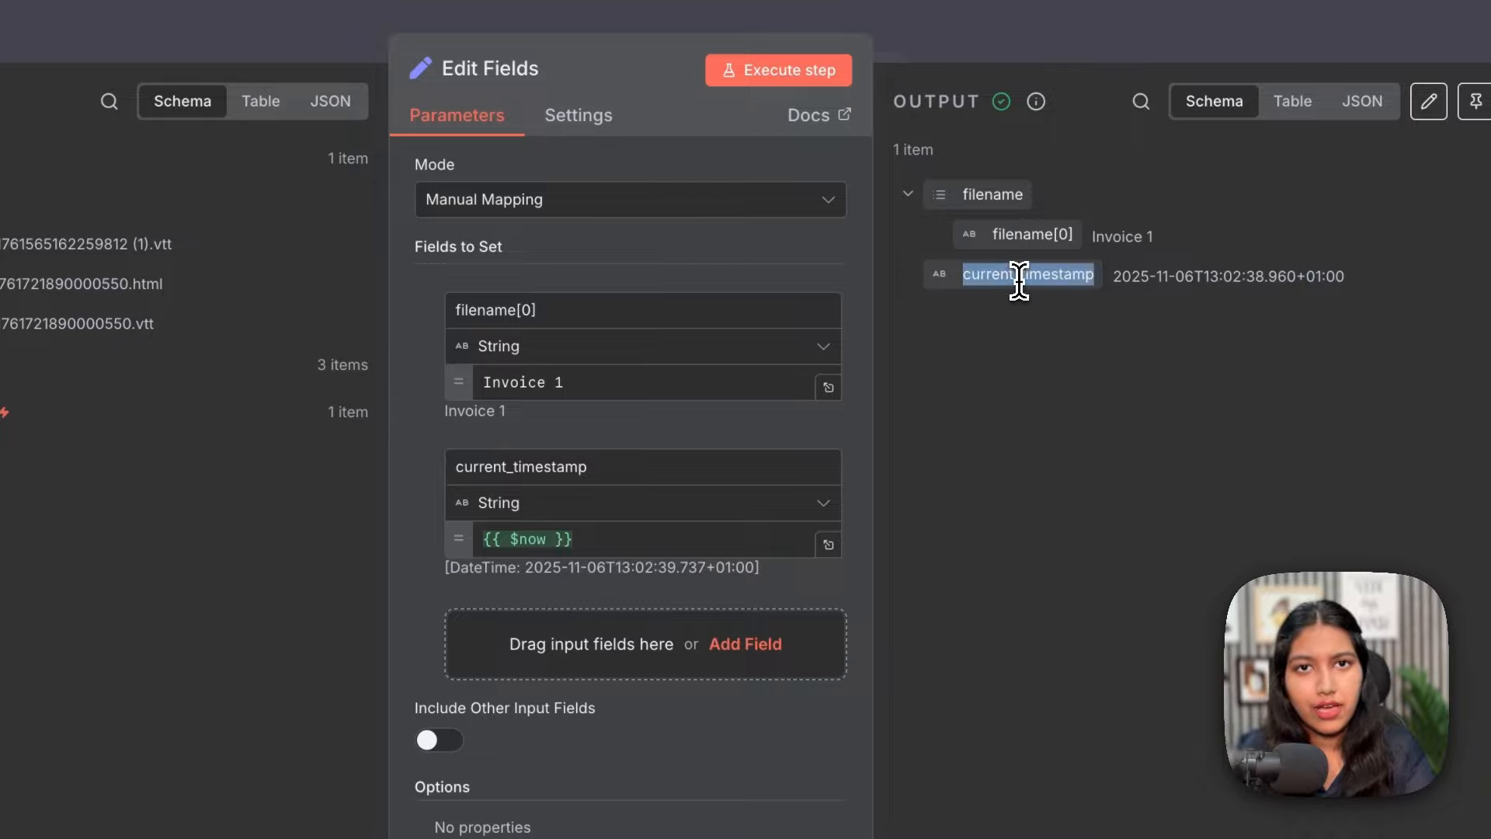
left_click(1016, 280)
double_click(1013, 277)
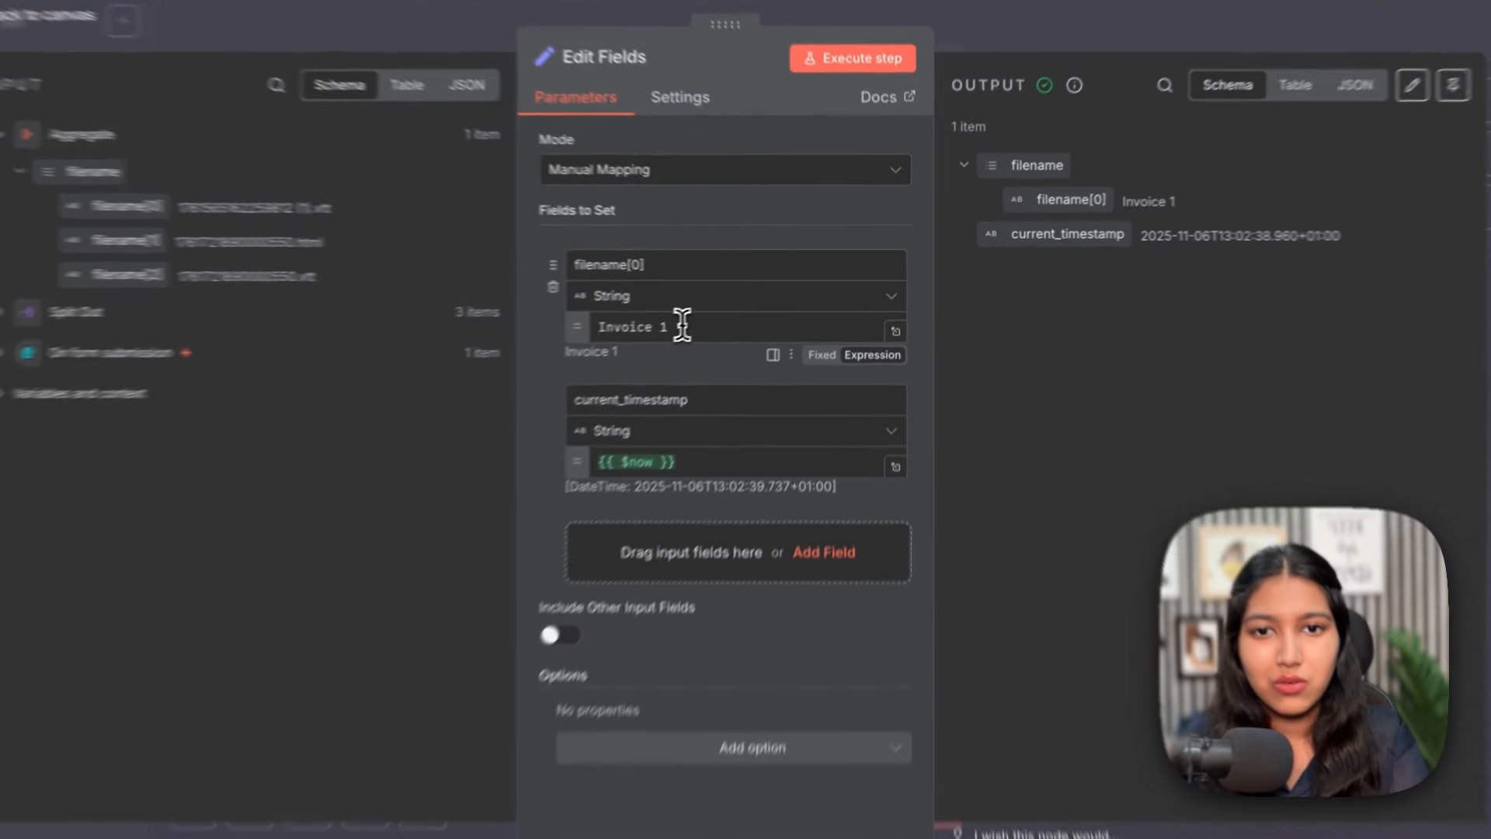
left_click_drag(699, 319, 586, 321)
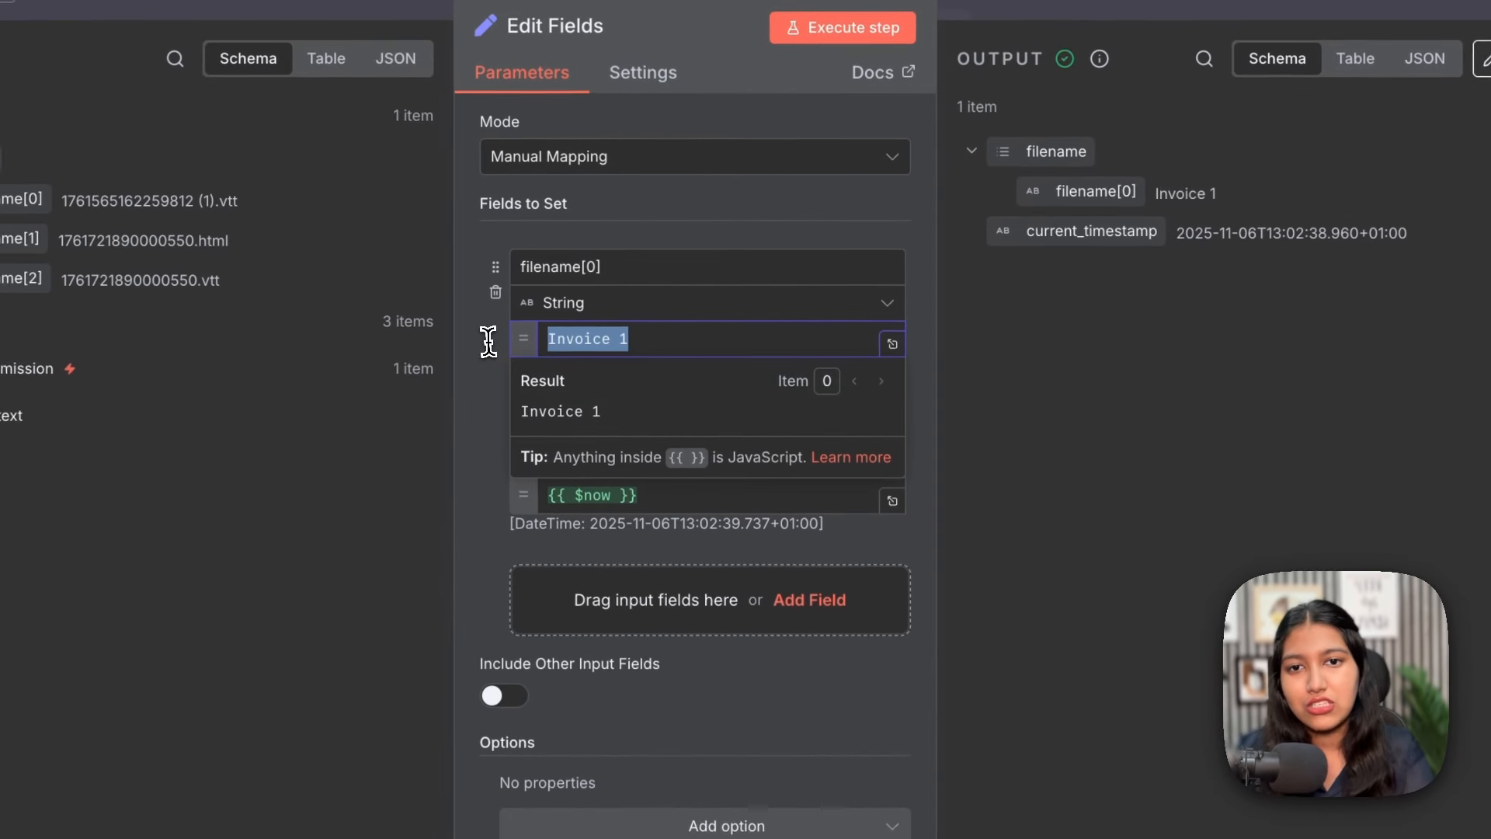
left_click(631, 615)
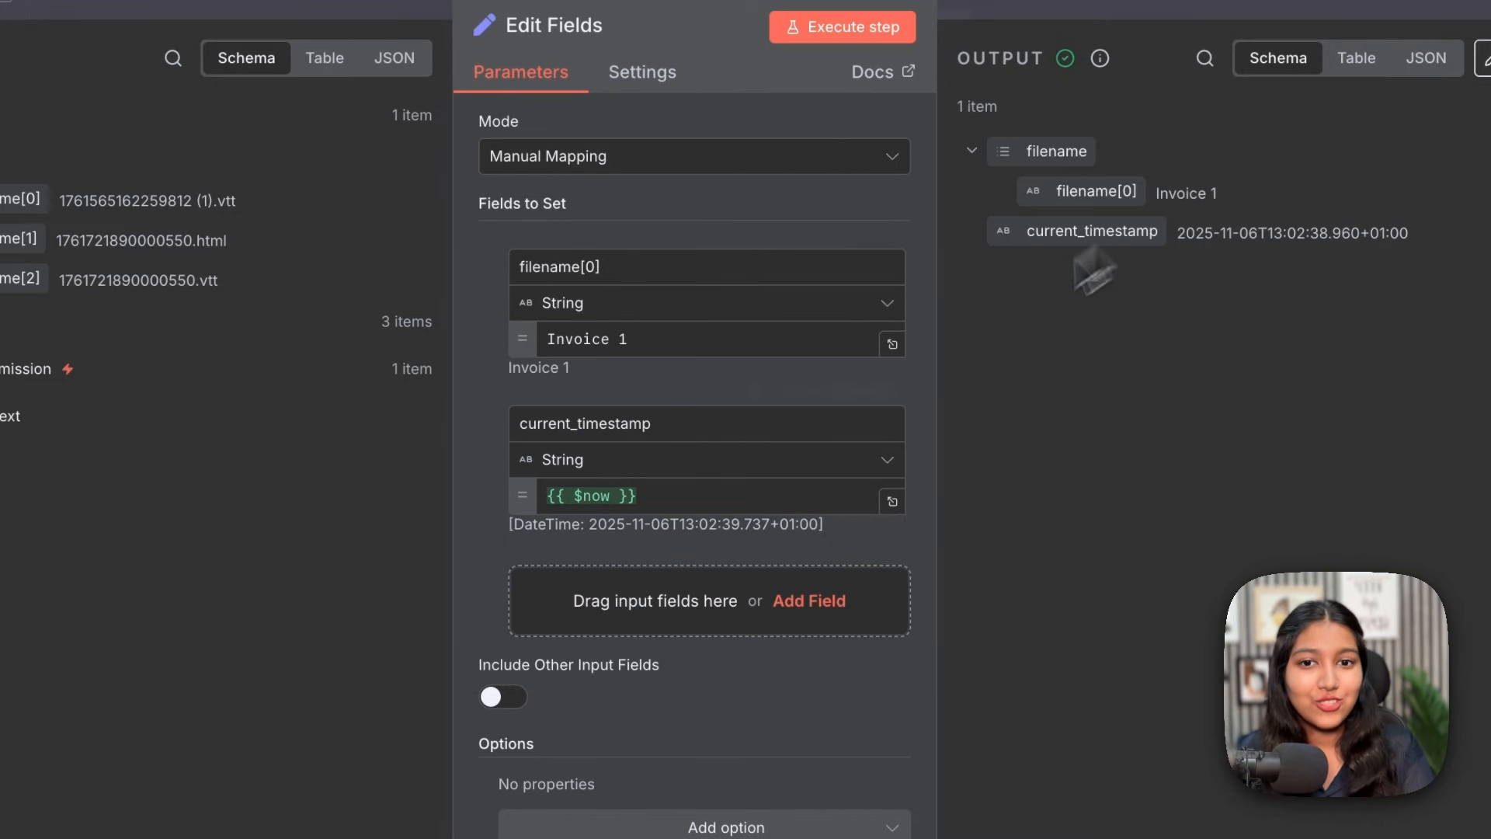
left_click_drag(520, 423, 715, 421)
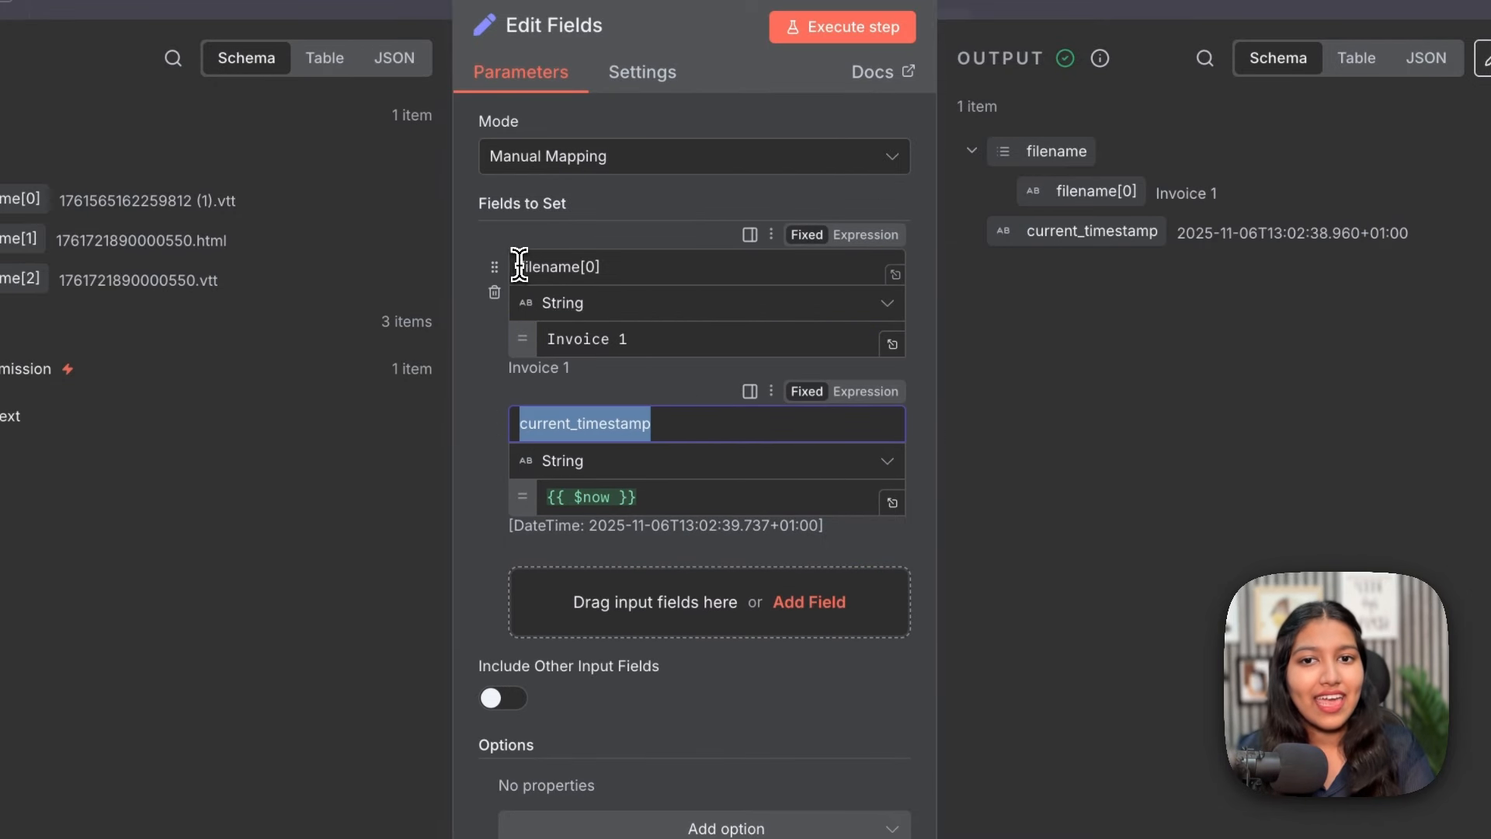
Insert a Filter node between the On form submission and Split Out nodes
left_click_drag(519, 266, 687, 270)
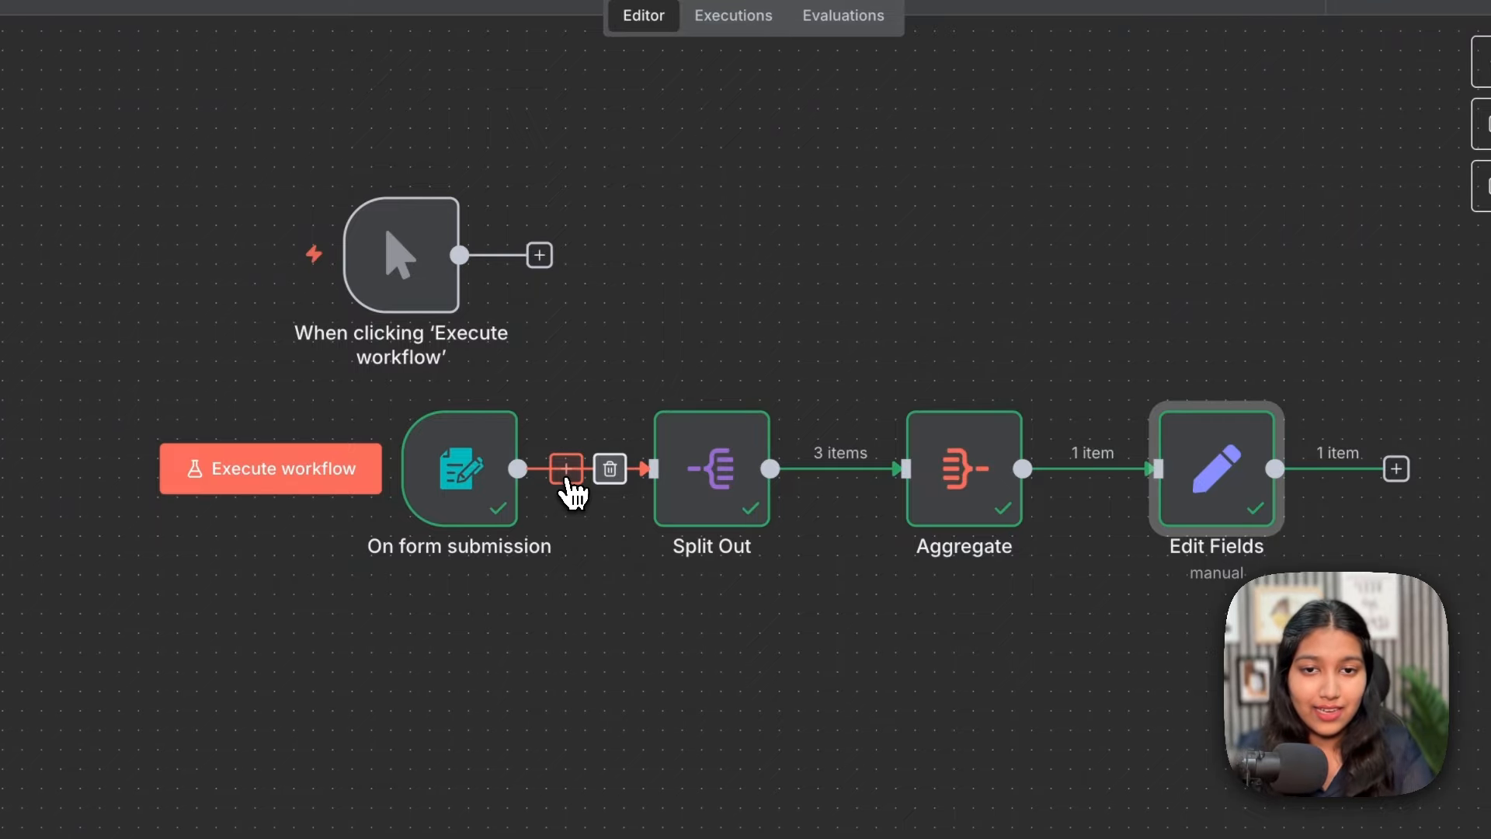
left_click(567, 479)
type("fil")
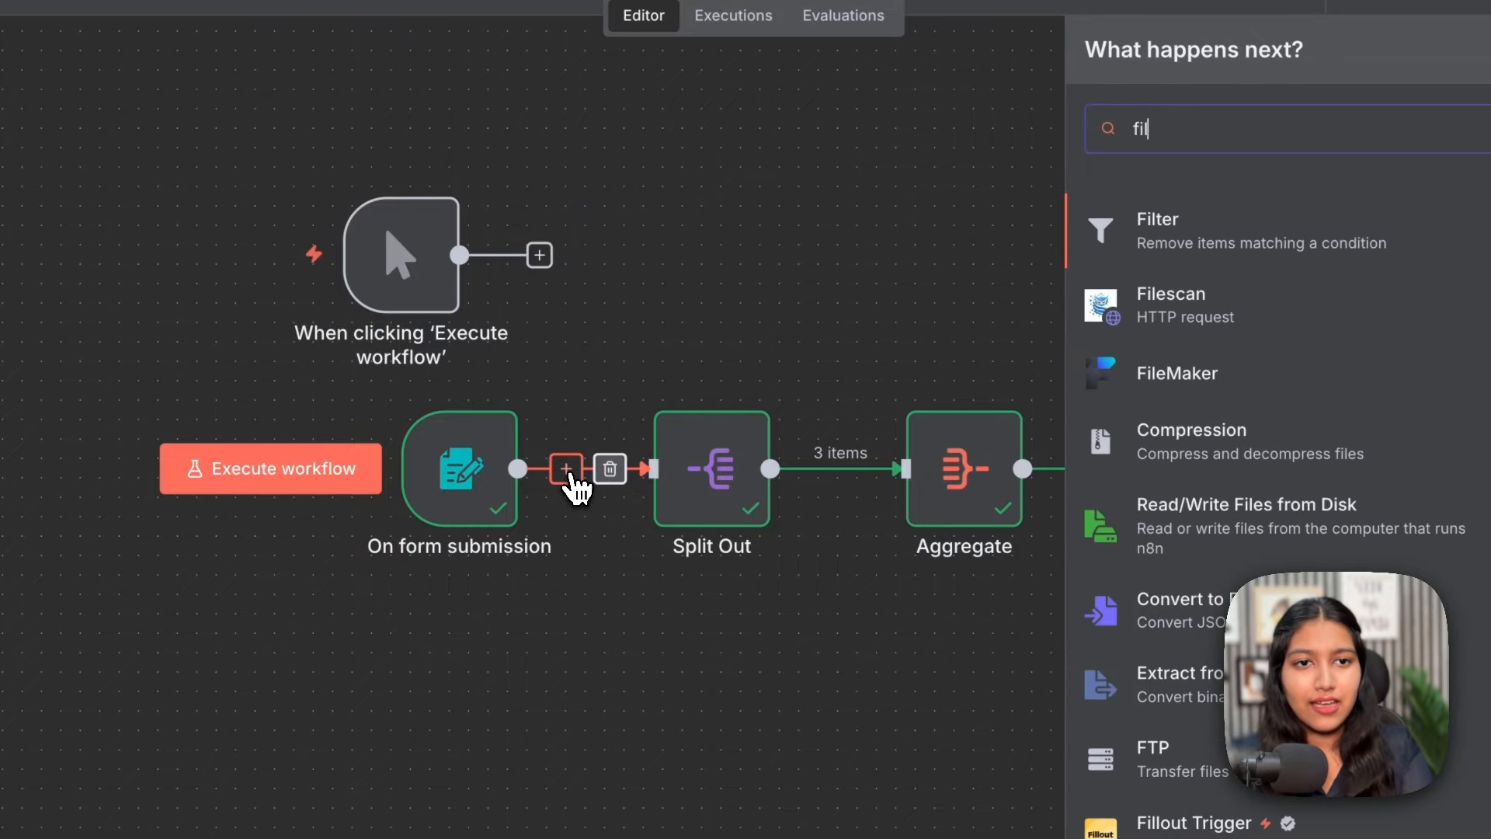
left_click(1218, 247)
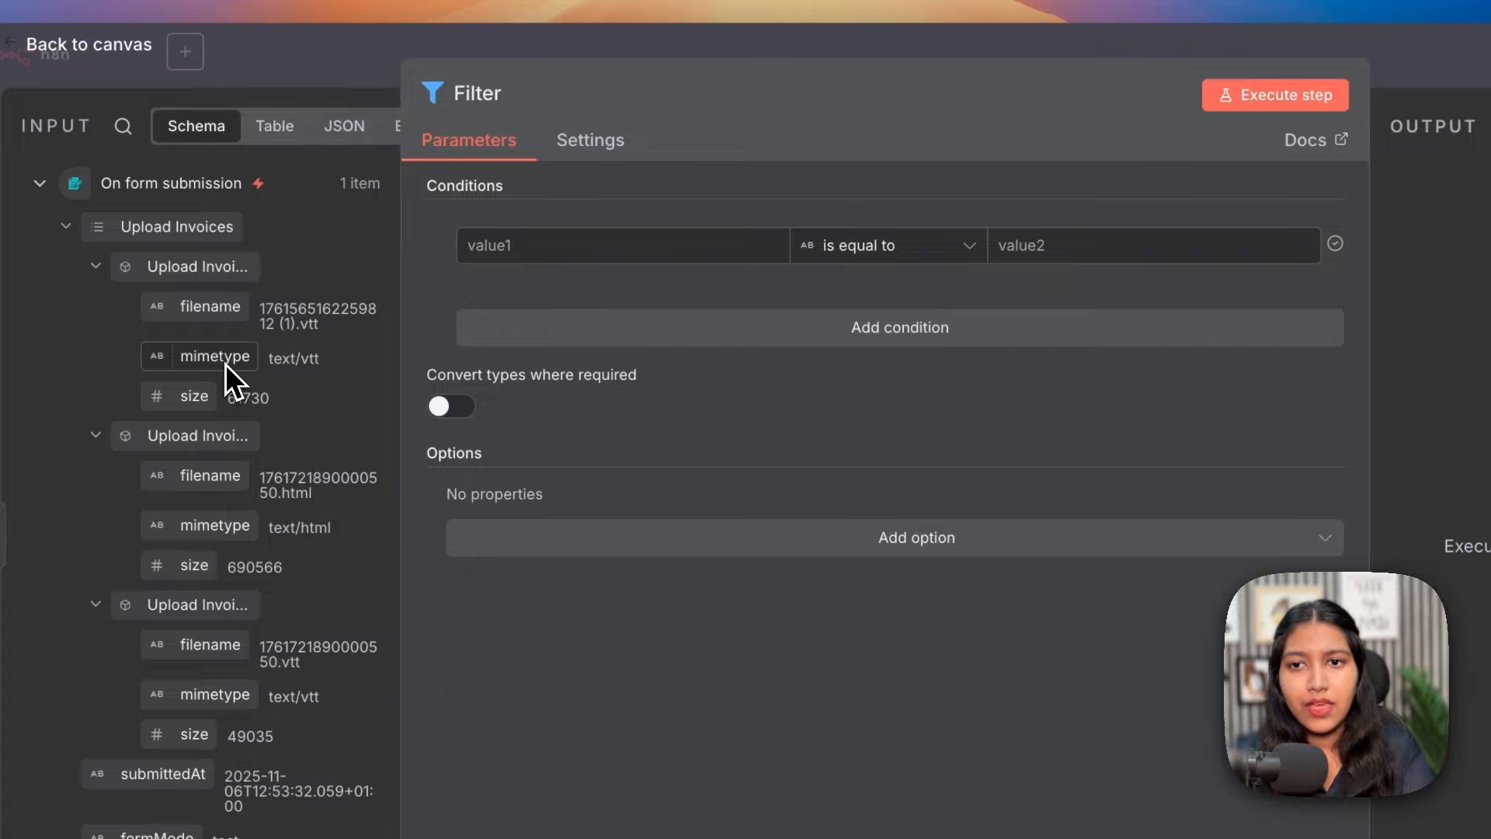
Set the Filter condition so the first uploaded invoice's filename contains 17617
left_click_drag(207, 306, 517, 255)
left_click(932, 247)
mouse_move(916, 314)
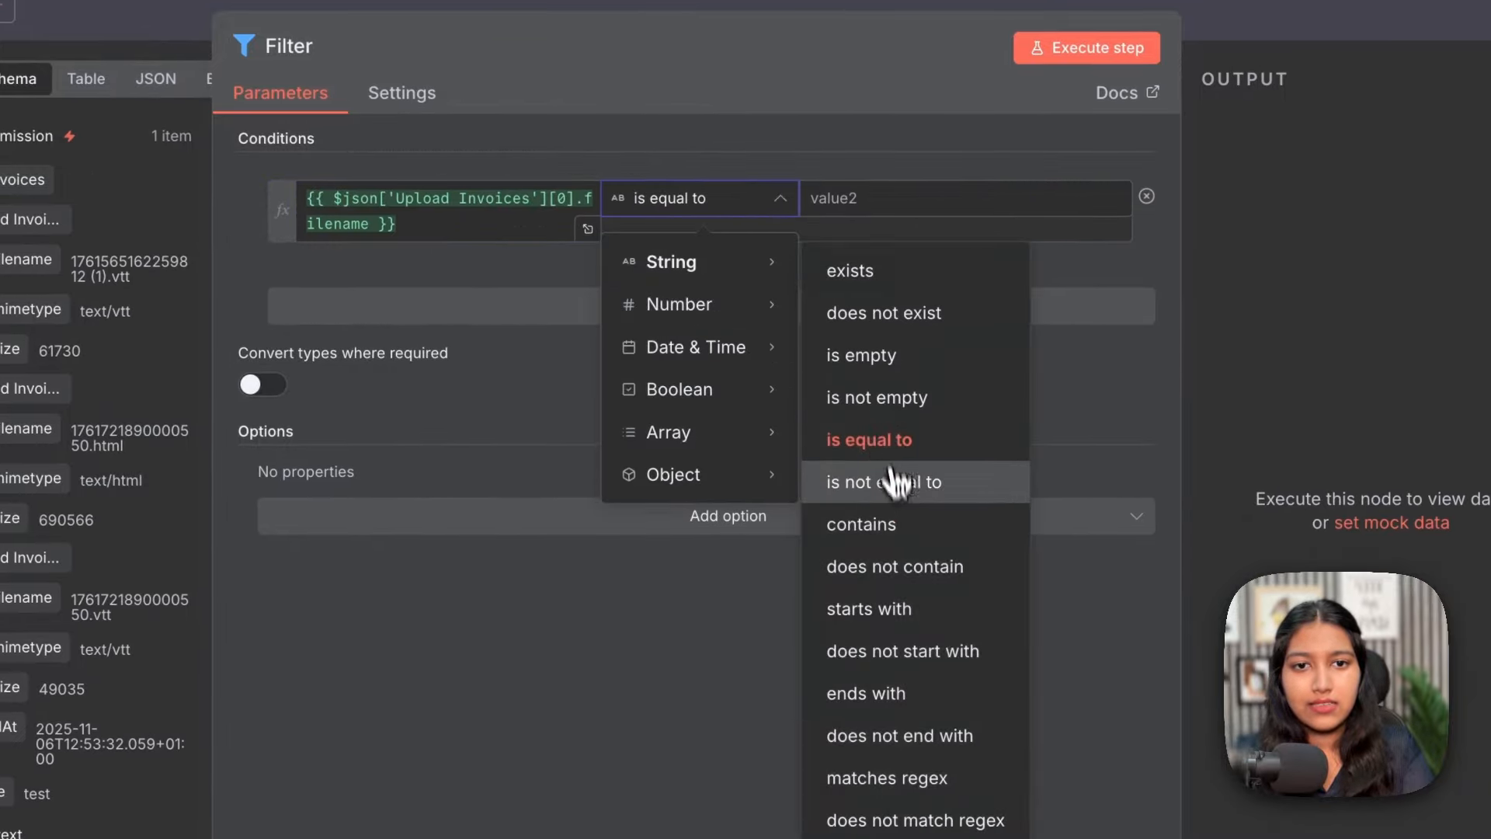
left_click(894, 524)
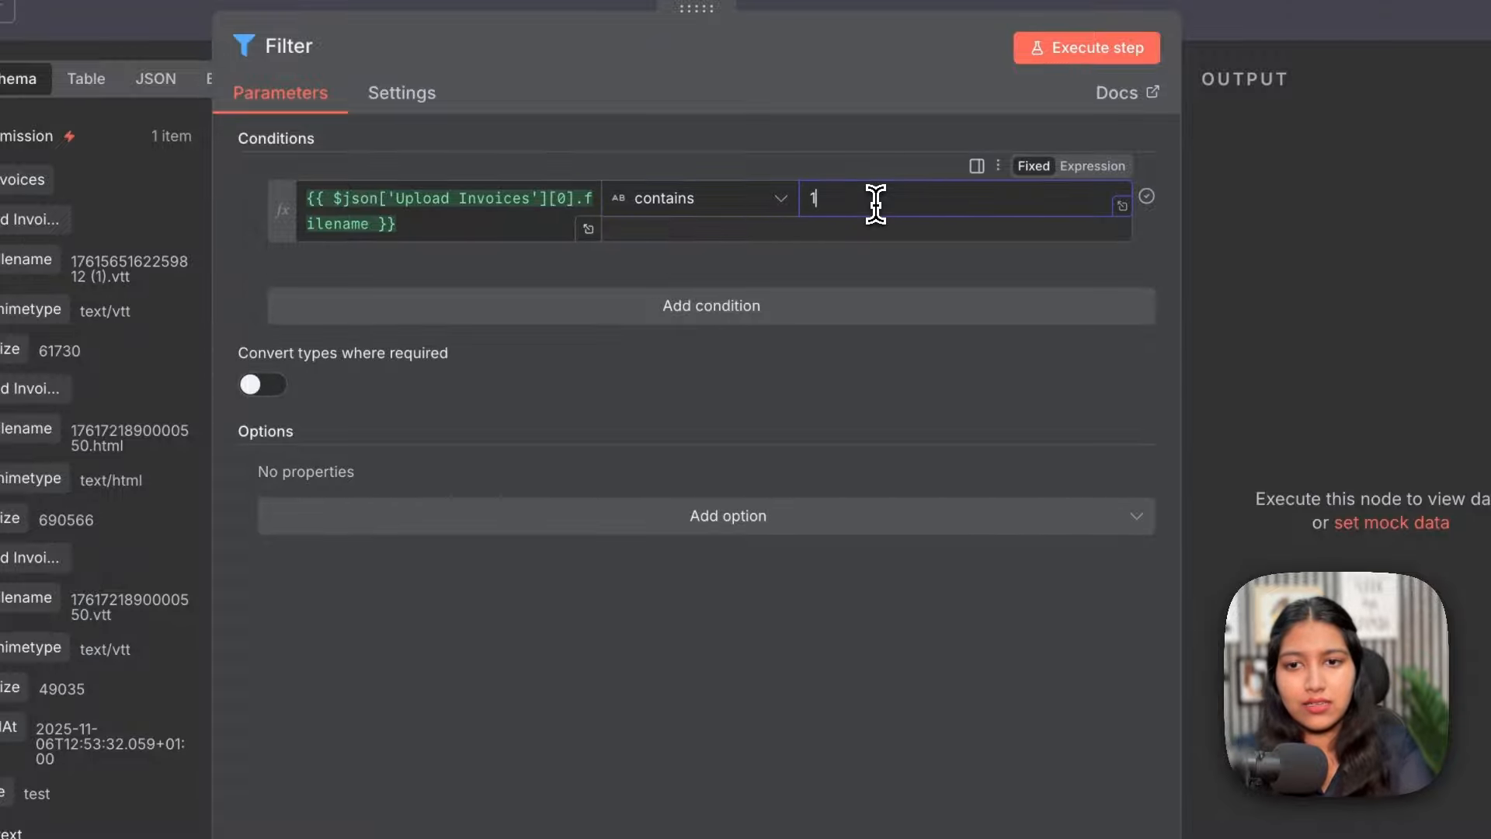
left_click(876, 205)
type("17")
type("6")
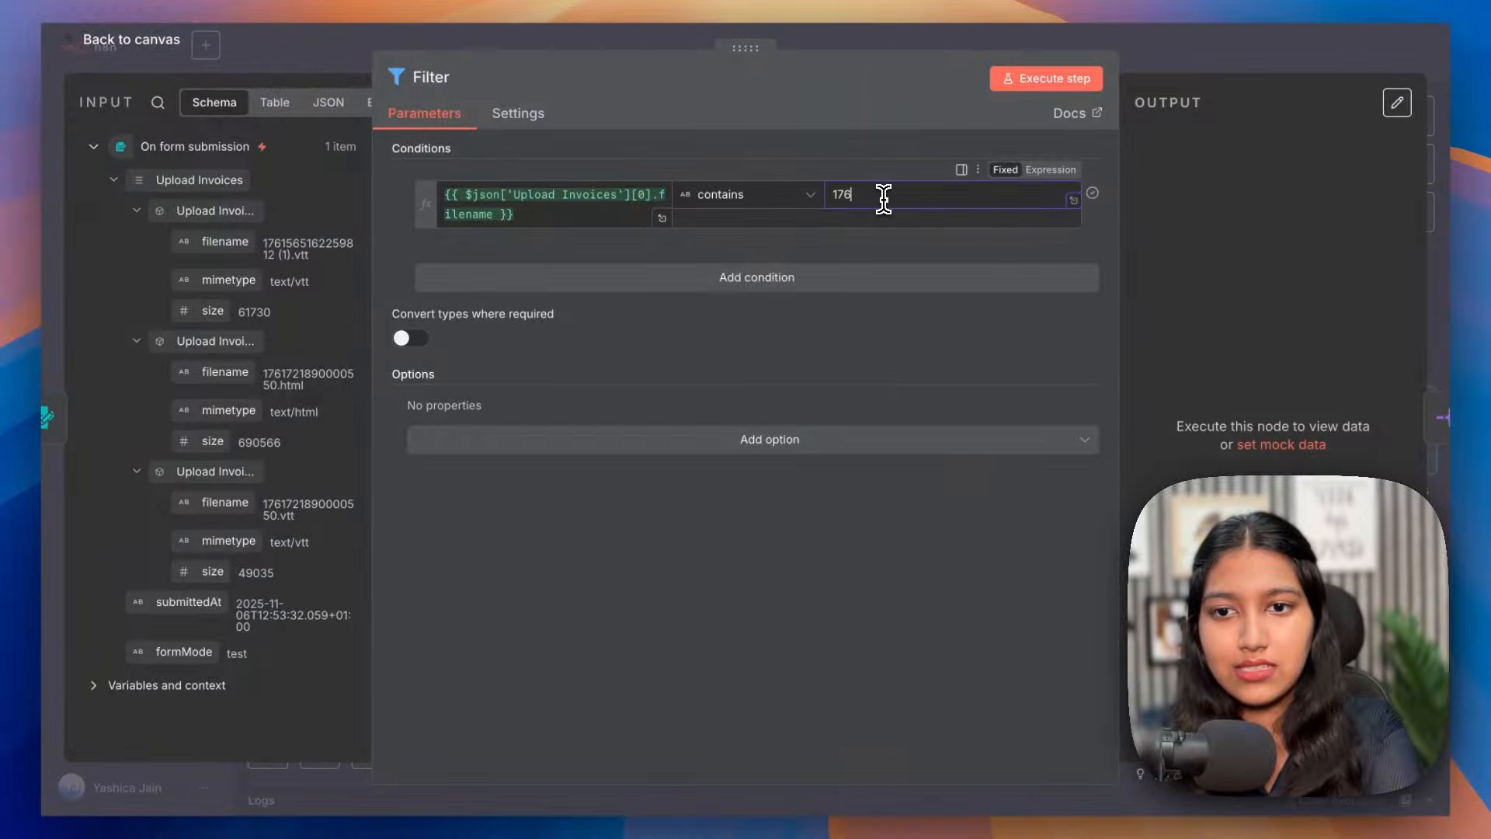
type("17")
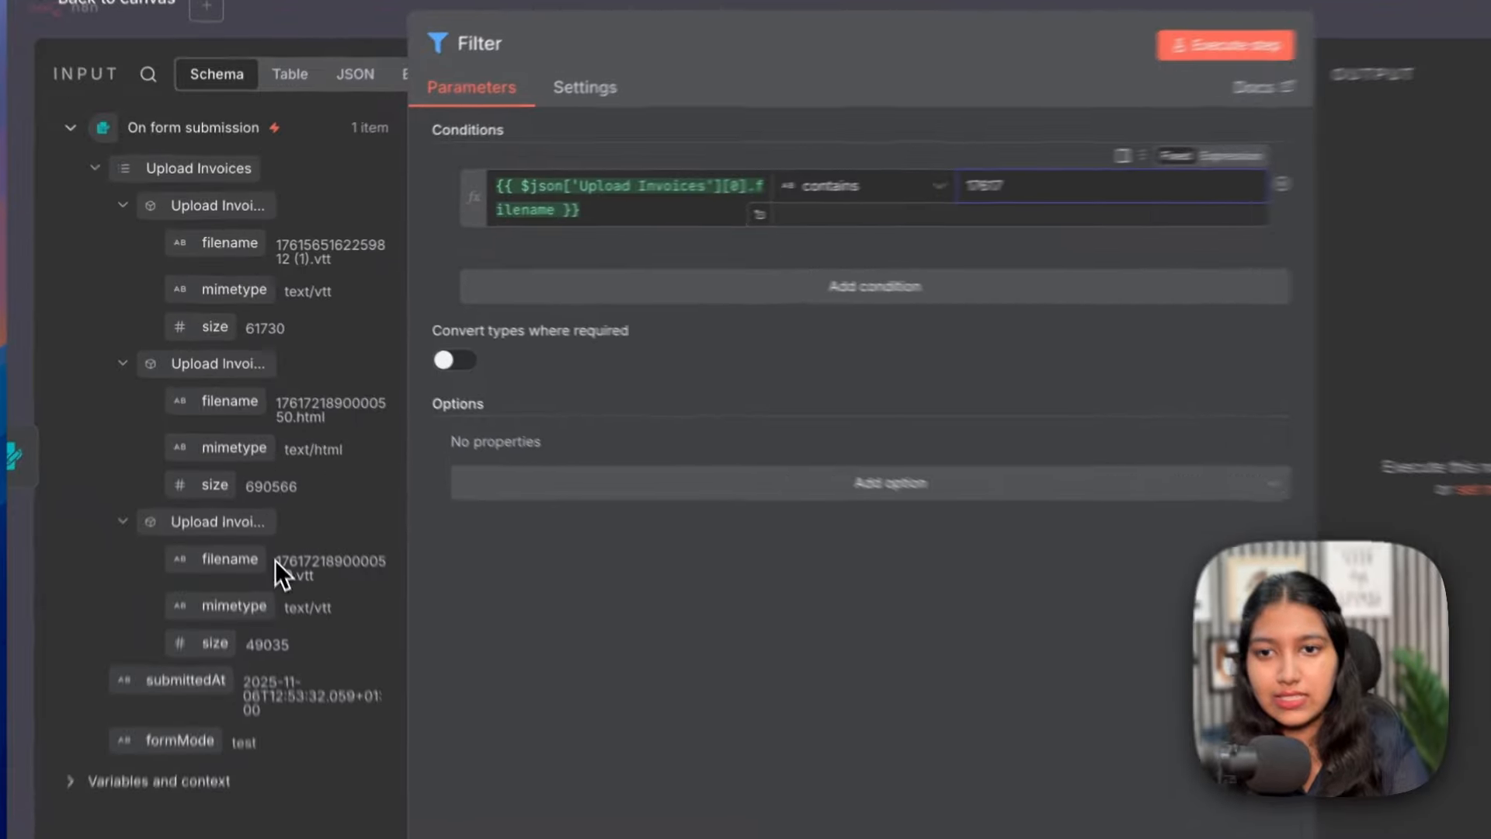
Execute the Filter node, inspect the discarded item's file details, and return to the canvas
left_click_drag(277, 561, 326, 555)
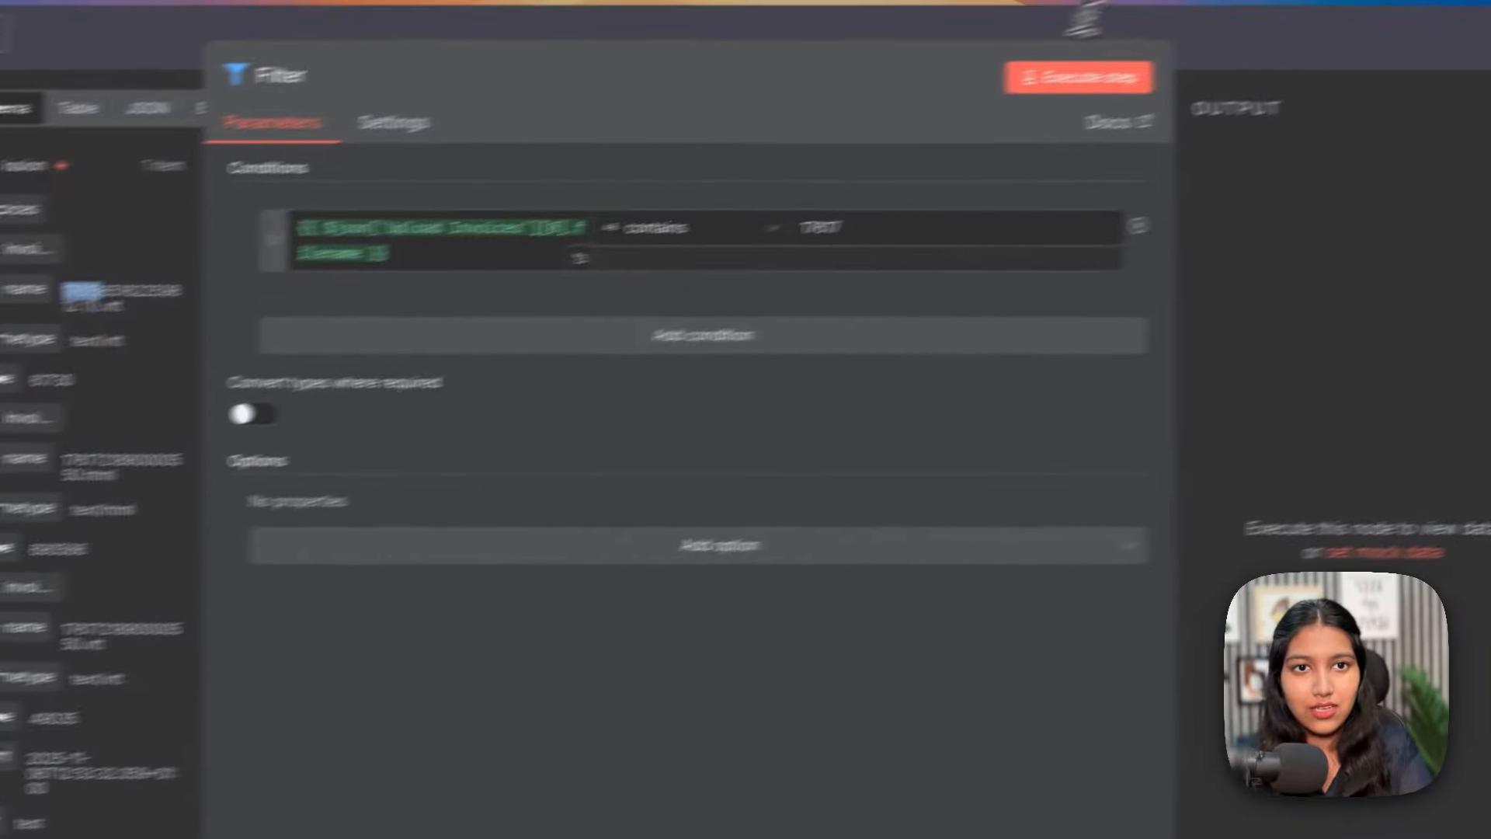
left_click(1277, 35)
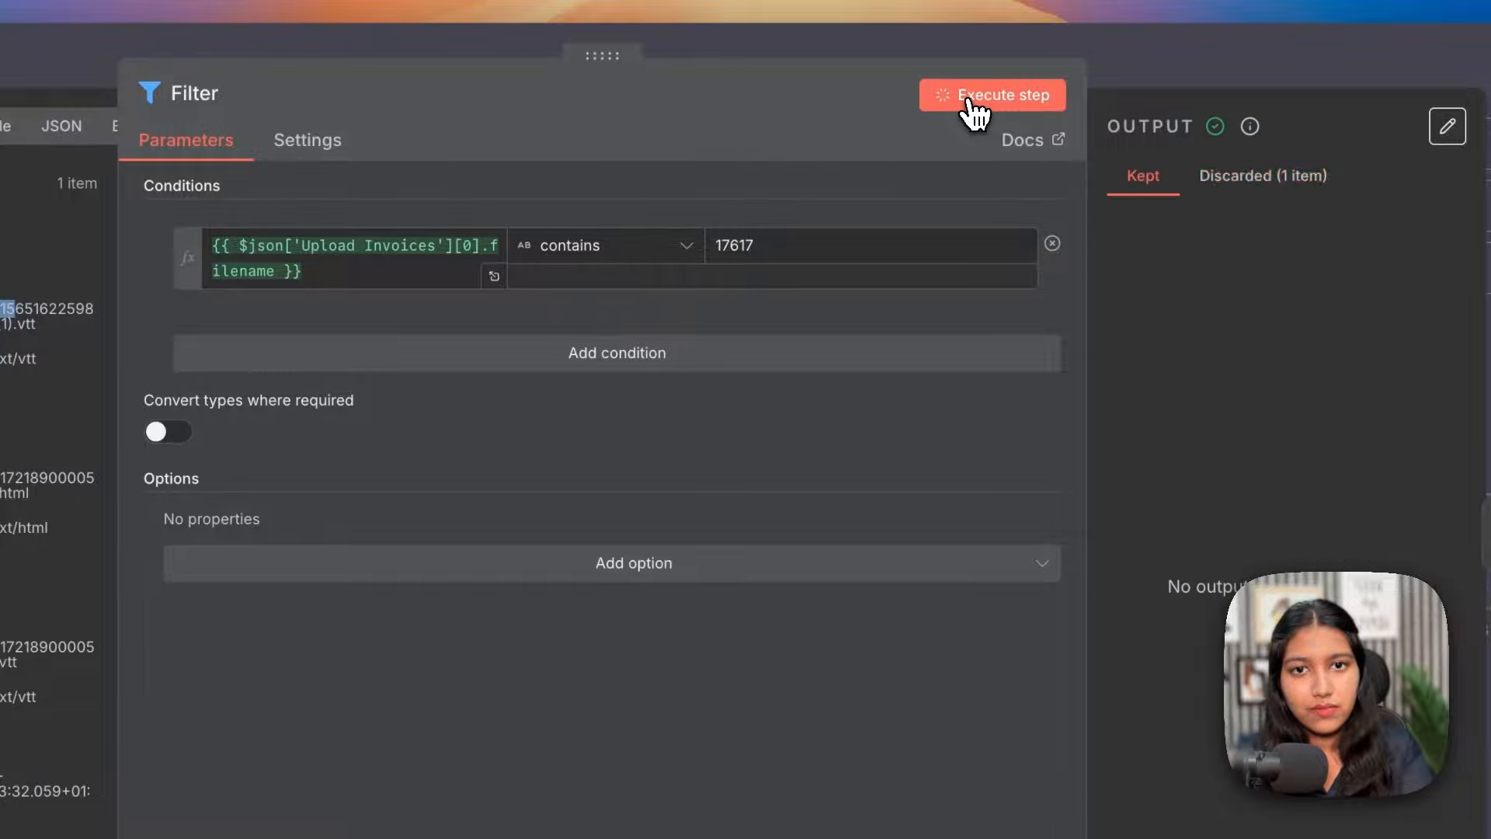
left_click(1241, 203)
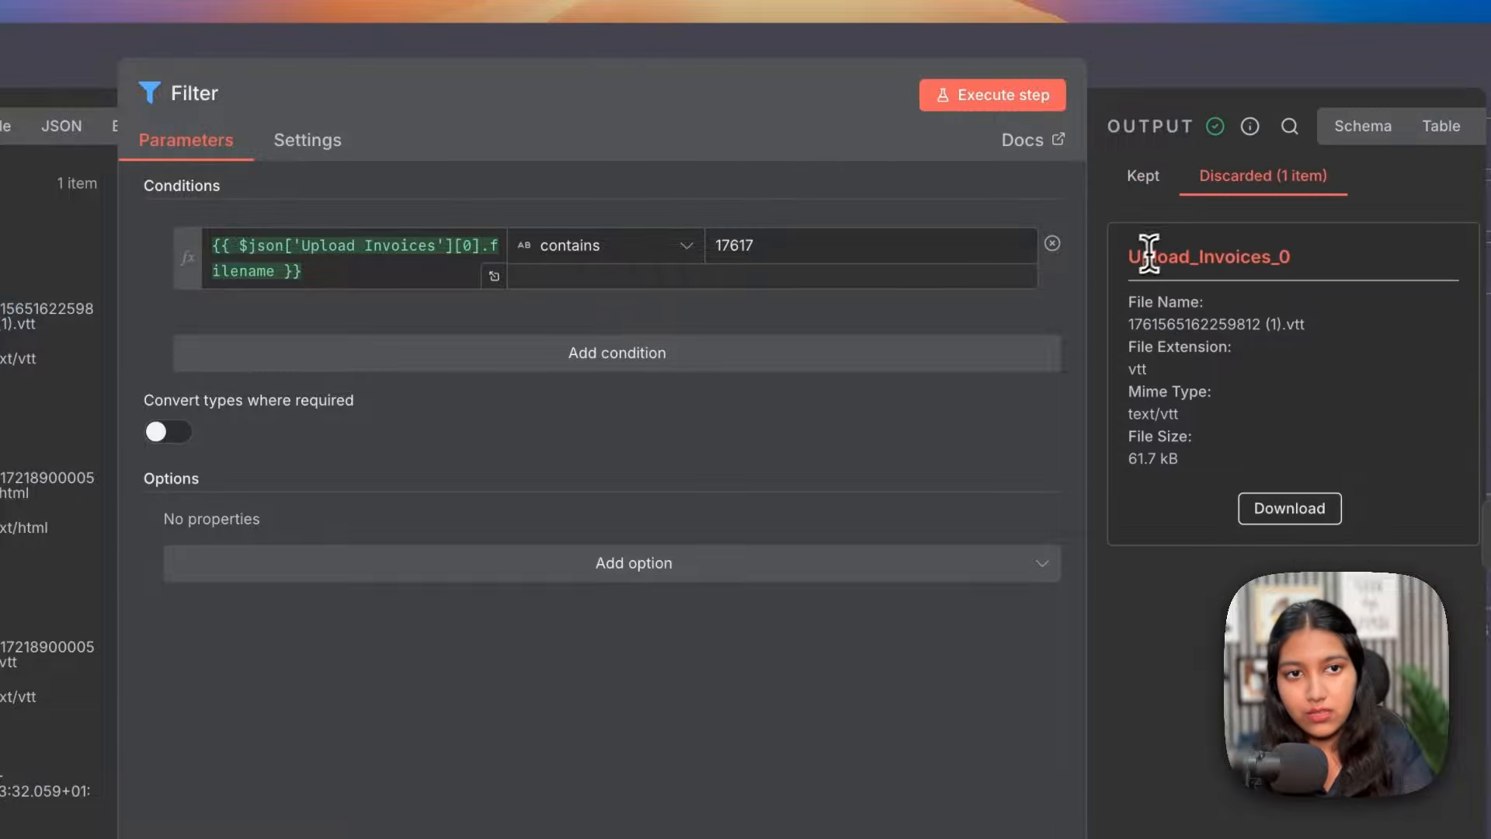
left_click_drag(1140, 258, 1277, 264)
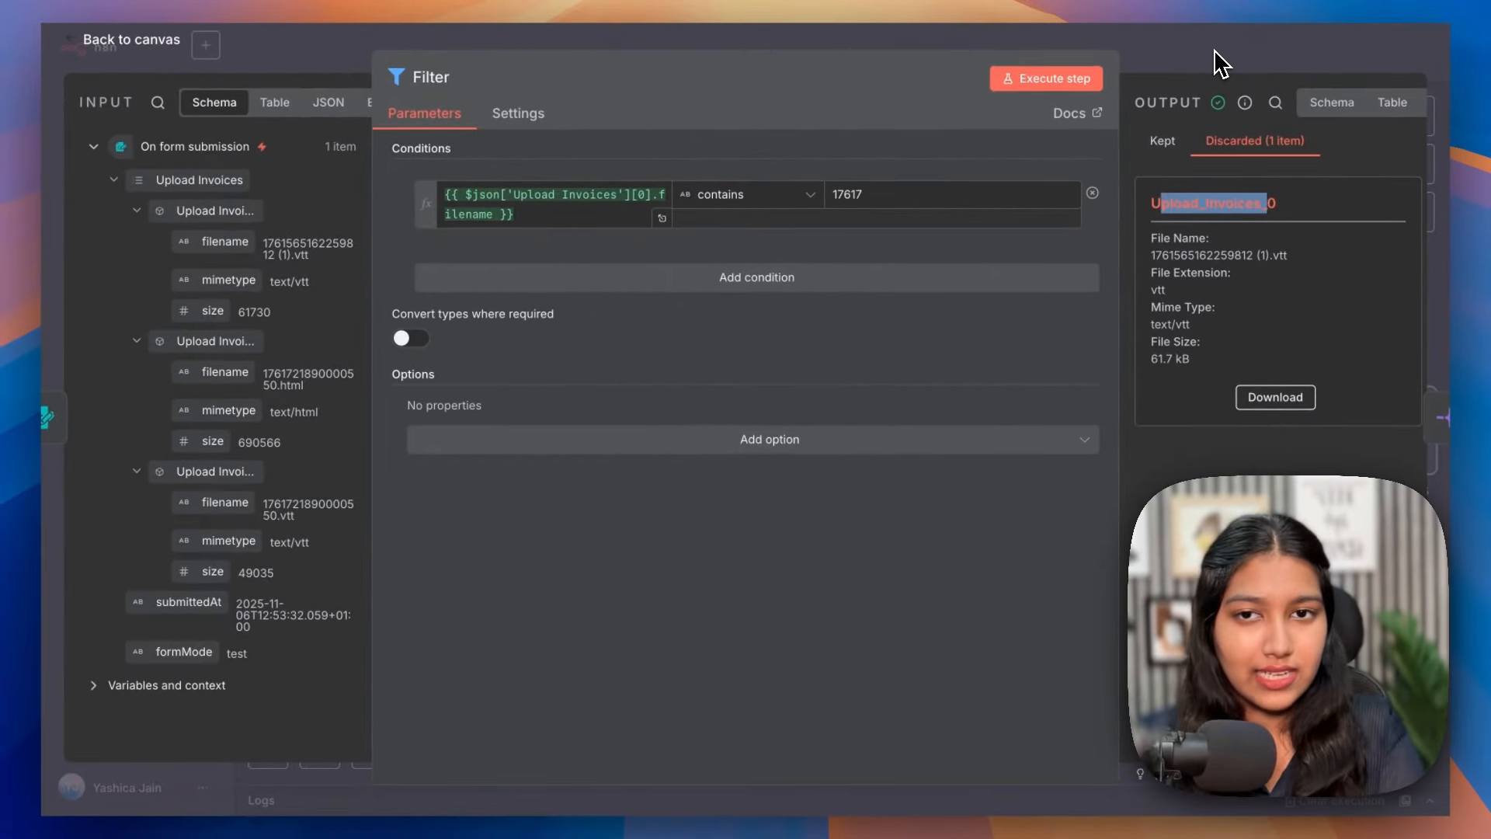
left_click(1216, 53)
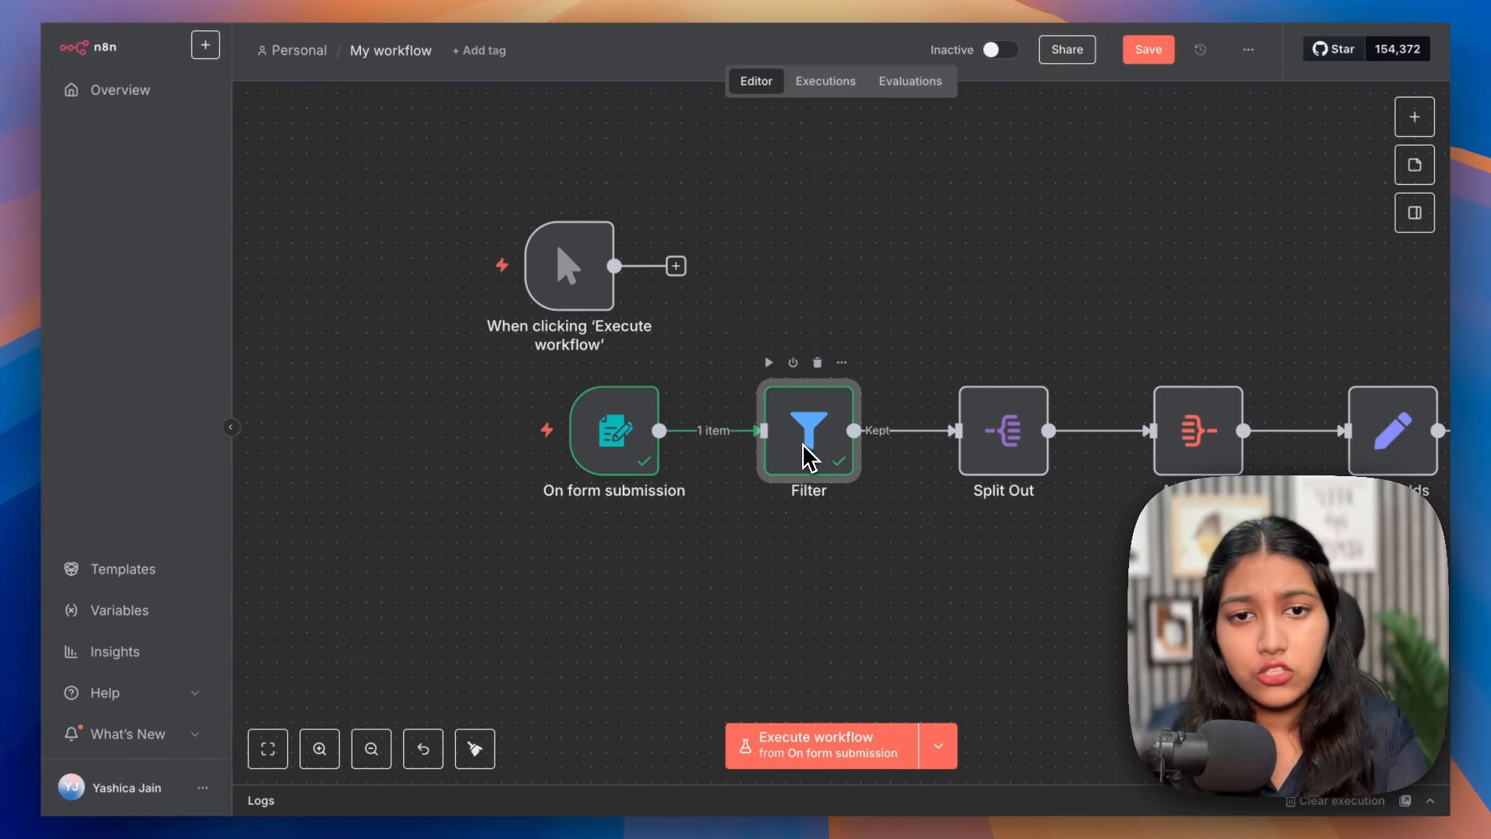
Add a second condition to the Filter node requiring the first uploaded invoice's mimetype to equal text/vtt
mouse_move(940, 412)
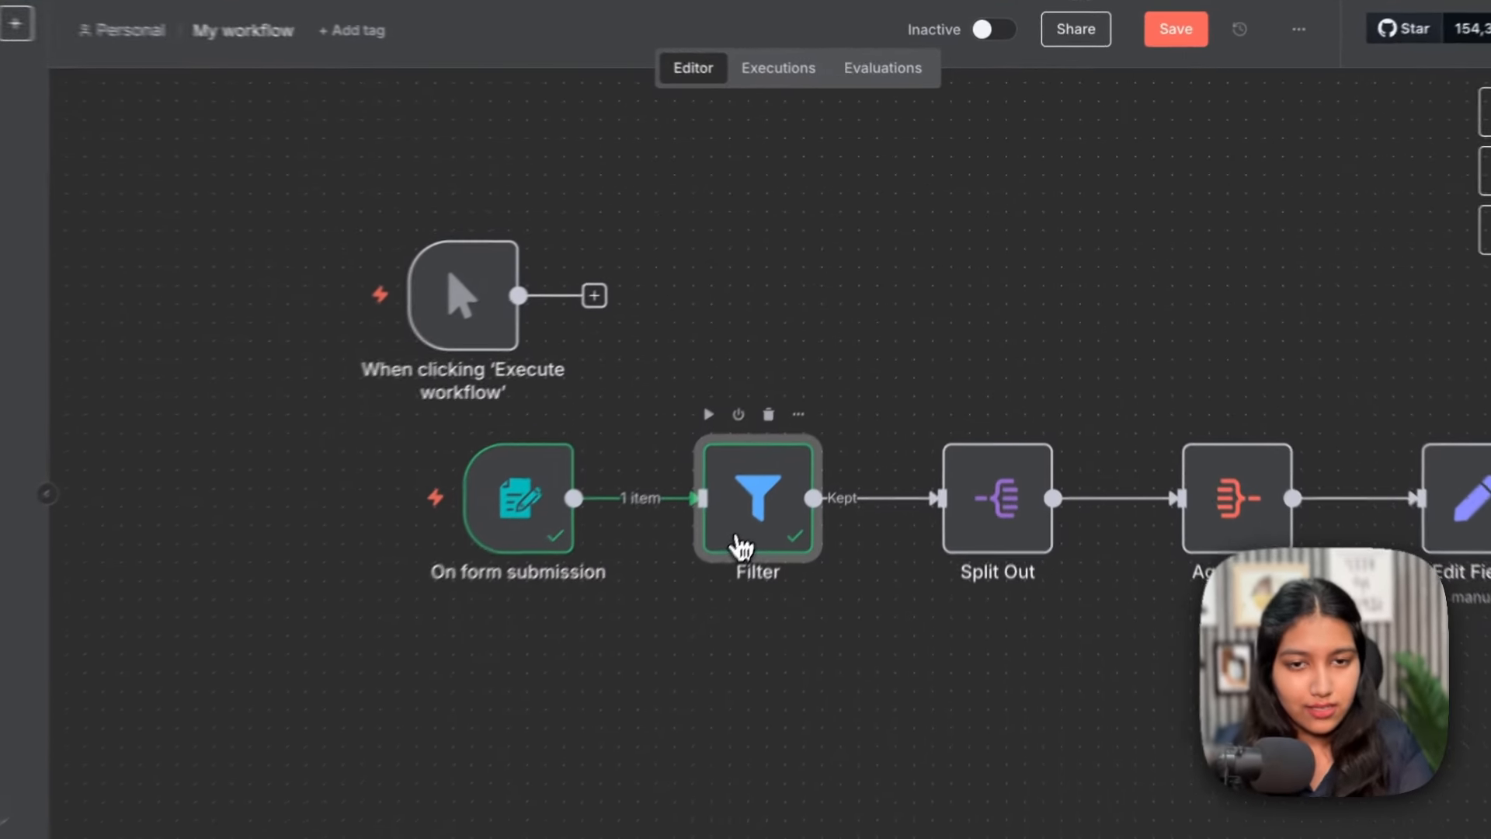
double_click(792, 468)
left_click(674, 284)
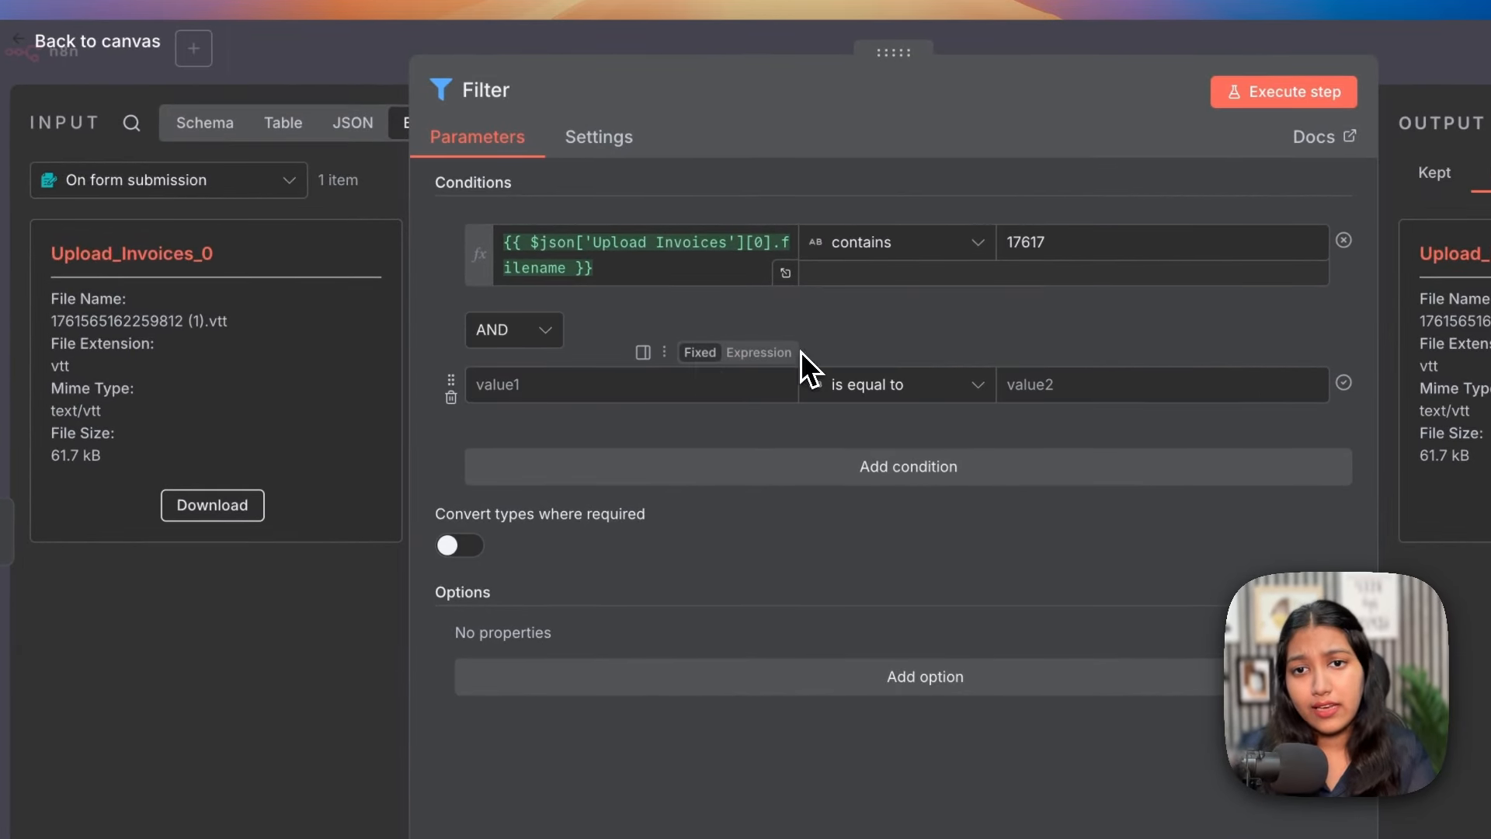
left_click(201, 128)
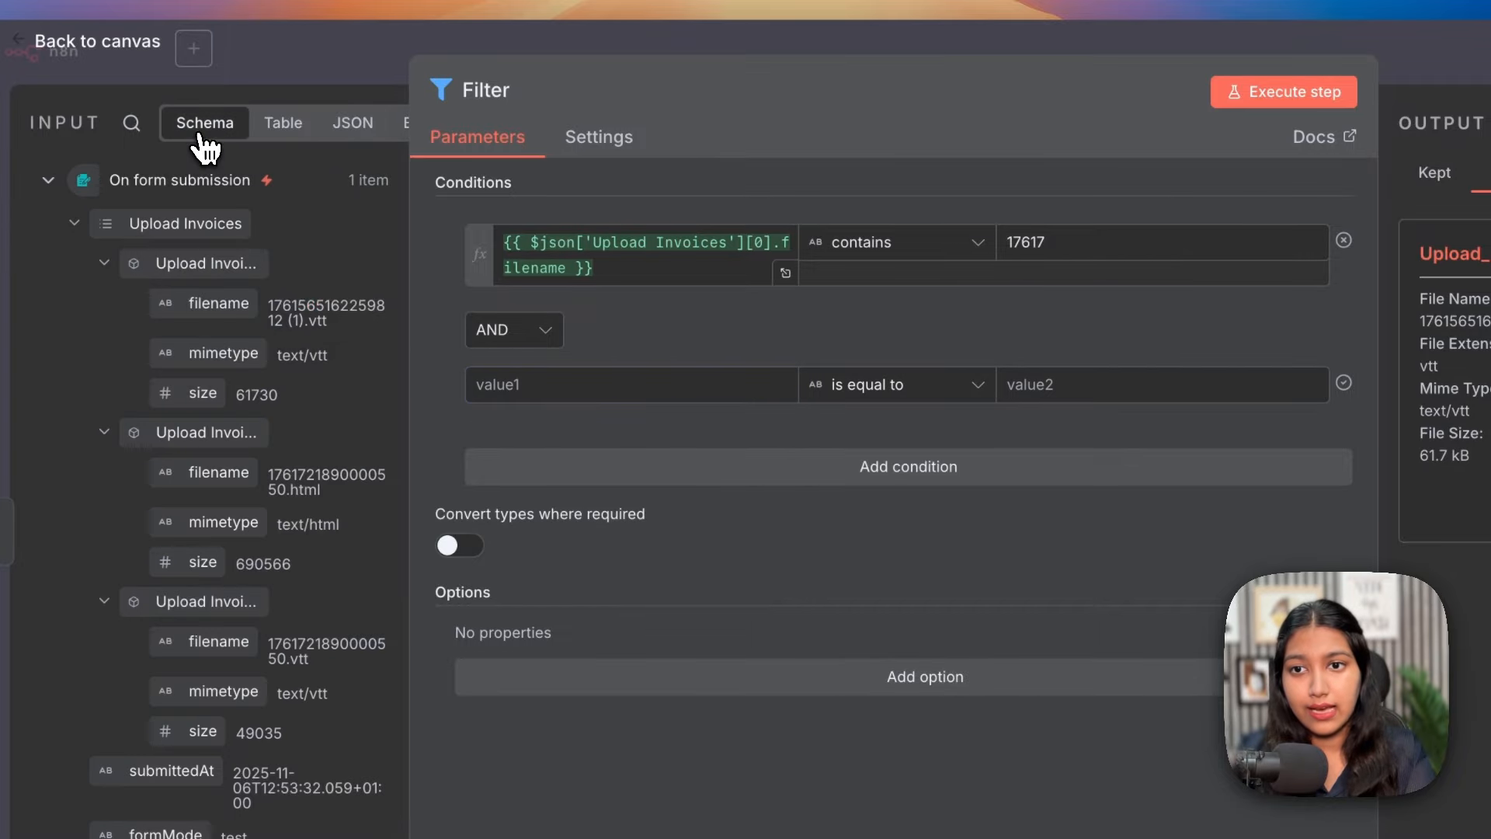
left_click_drag(200, 358, 520, 387)
left_click(963, 355)
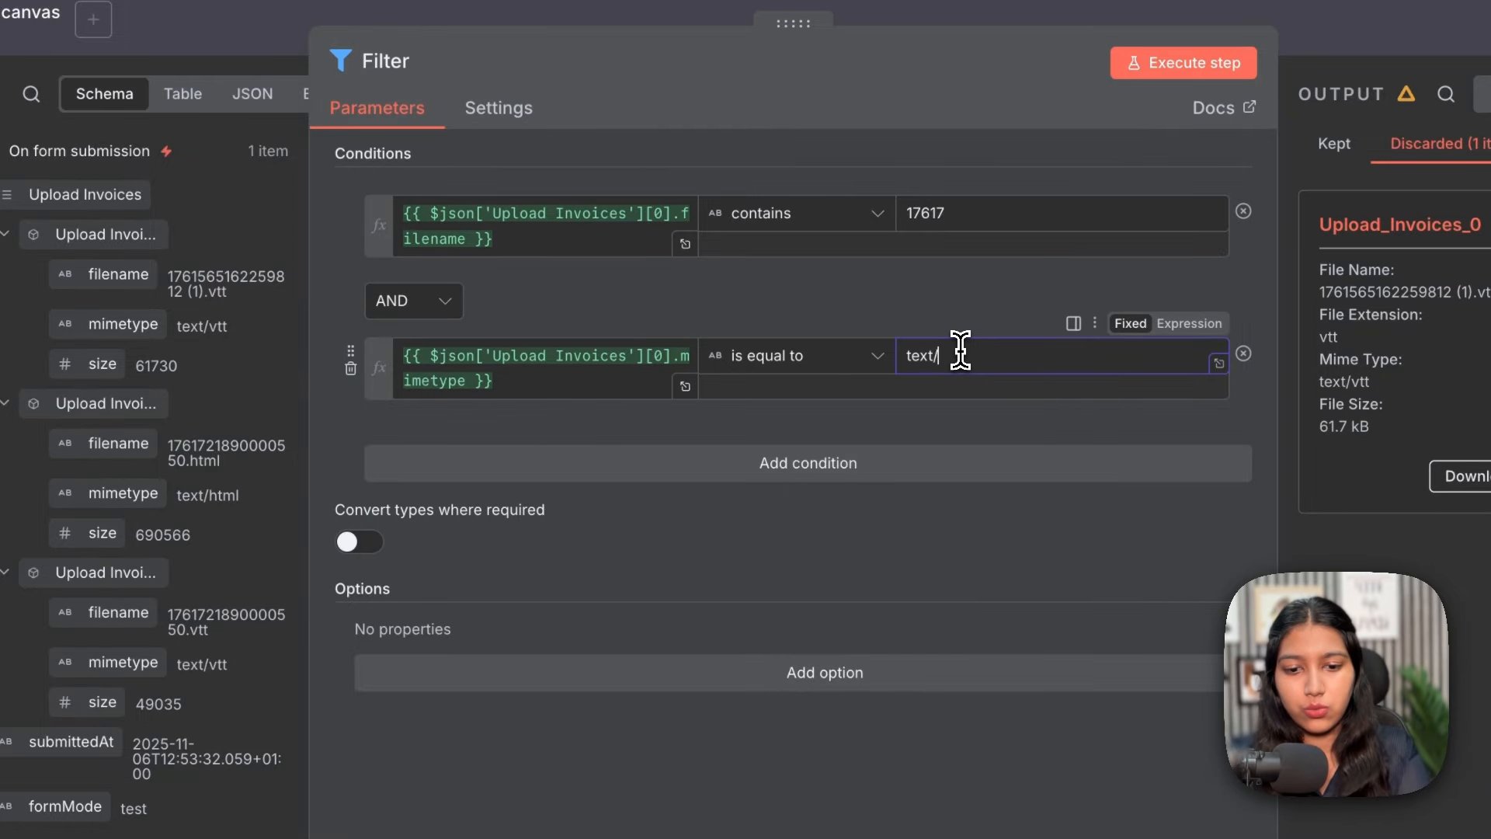
Check the AND and OR options for combining the two filter conditions, and save the workflow
left_click(401, 309)
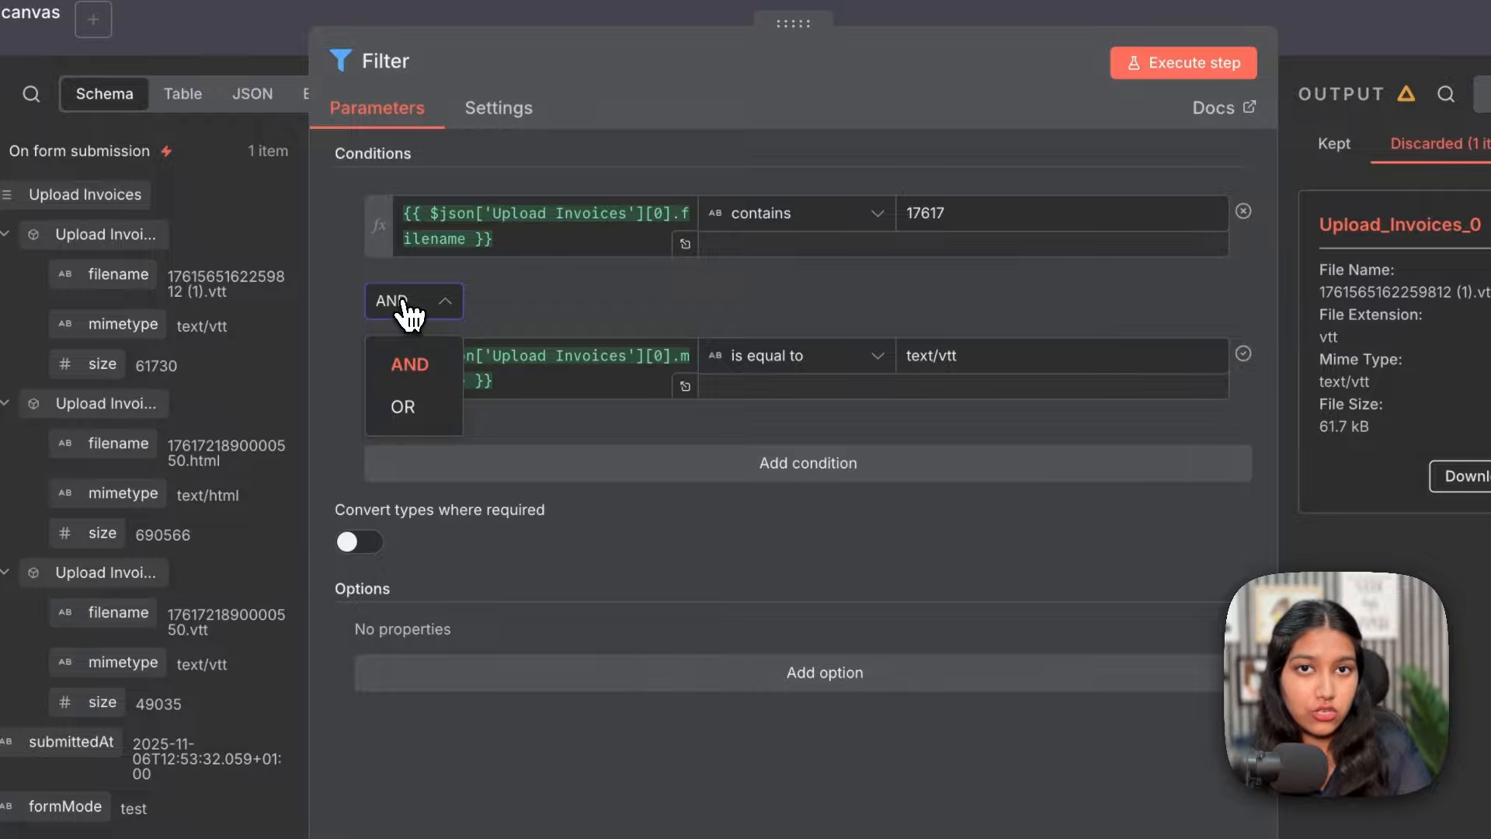
left_click(464, 294)
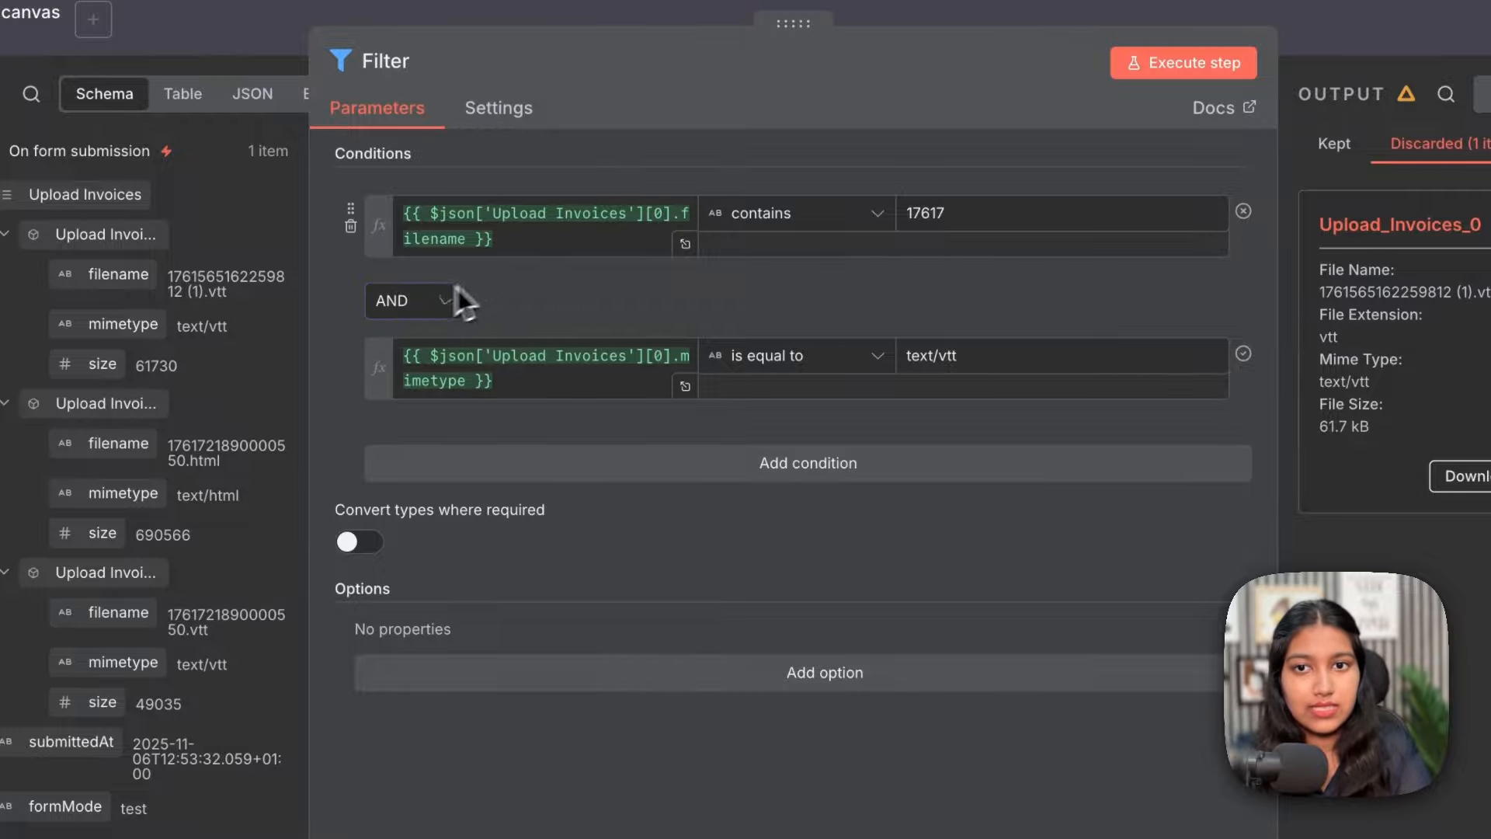
left_click(418, 305)
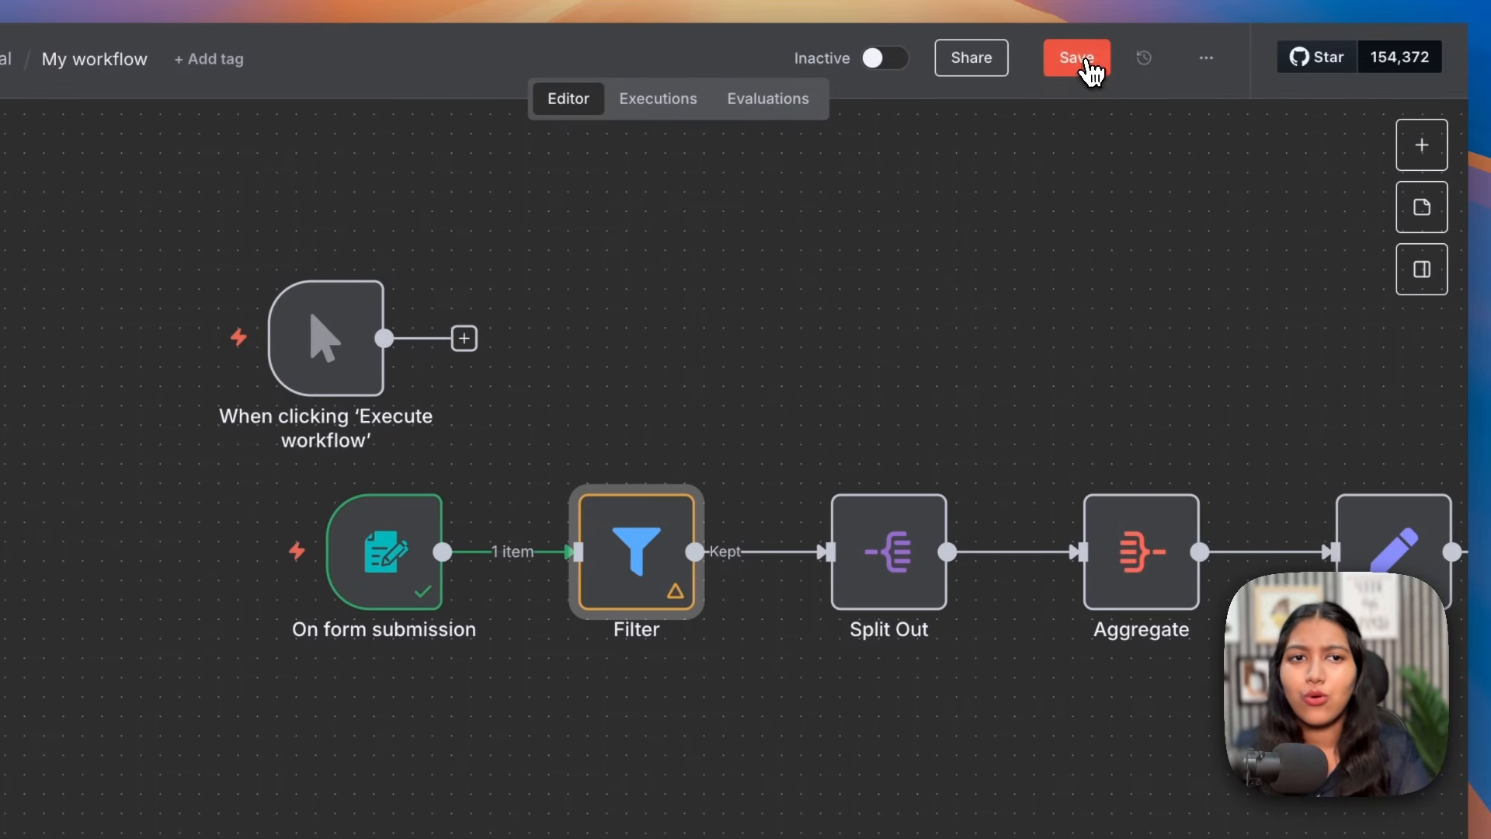
left_click(1078, 55)
key("1")
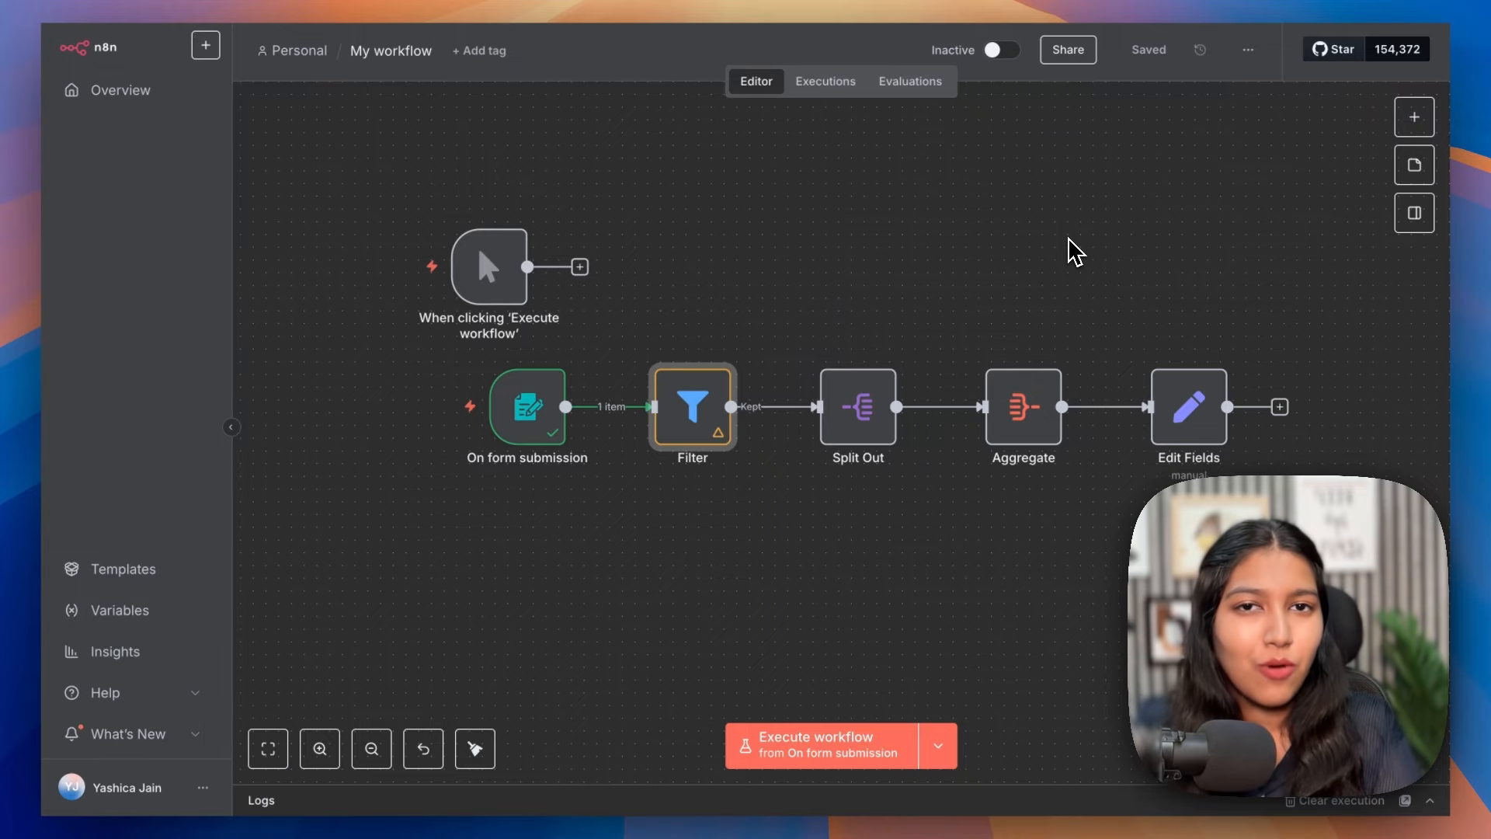
Delete the Filter, Split Out, Aggregate and Edit Fields nodes from the canvas
left_click_drag(633, 309, 1214, 519)
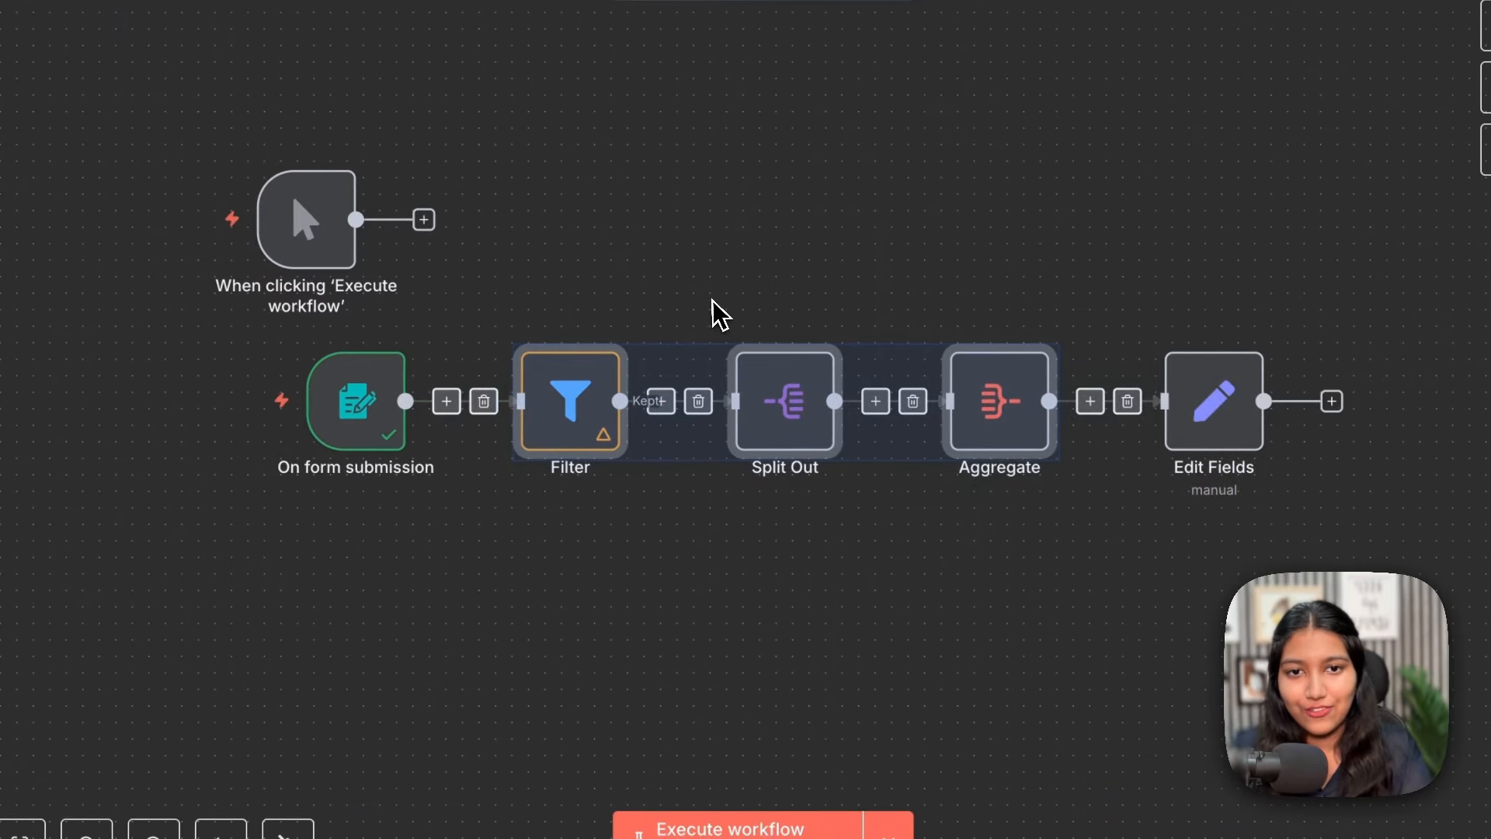
left_click_drag(483, 293, 1377, 597)
key("Delete")
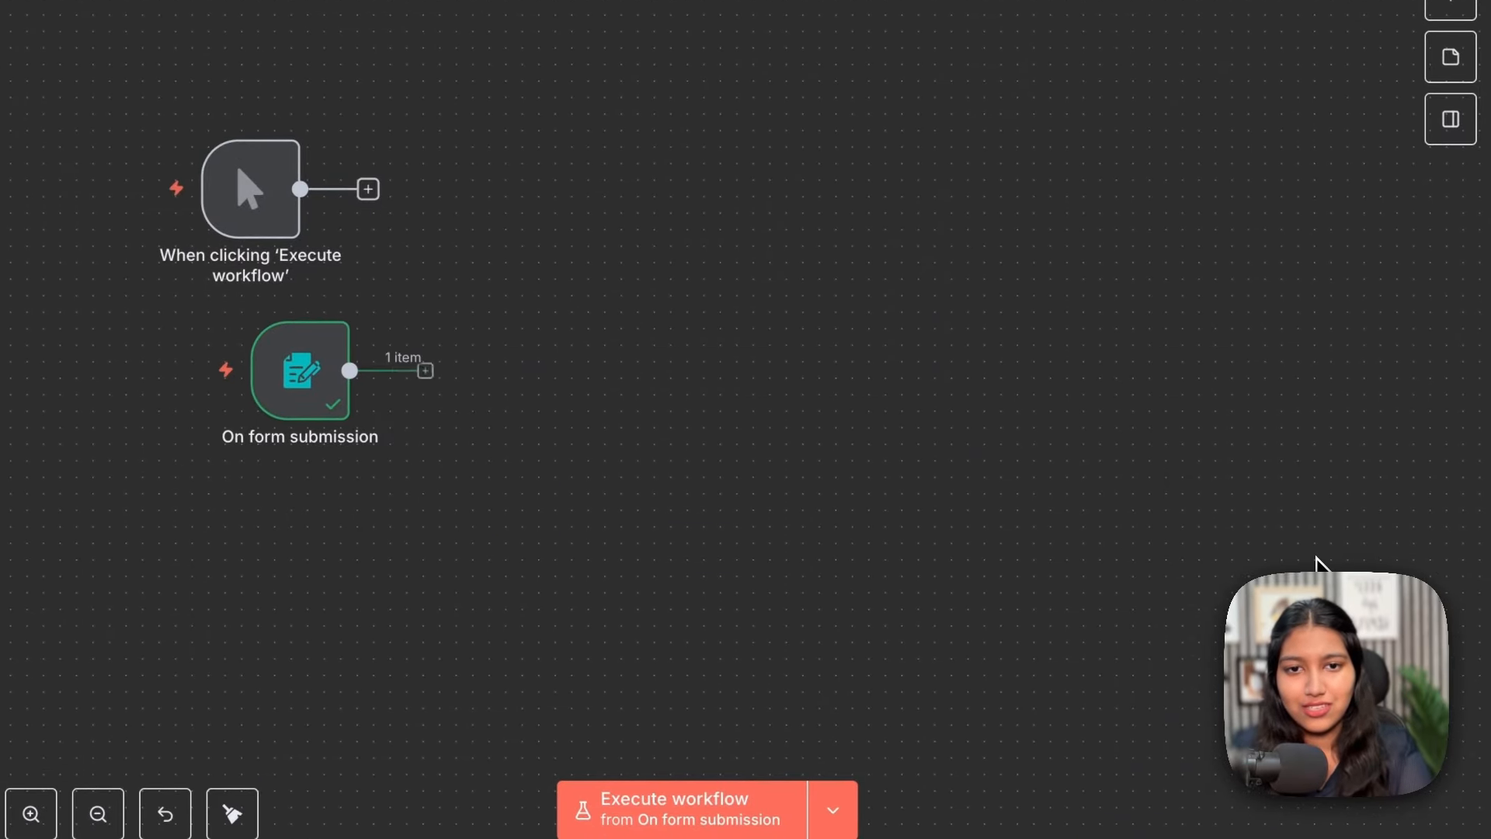
Add a Code node after the On form submission node
left_click(453, 370)
type("co")
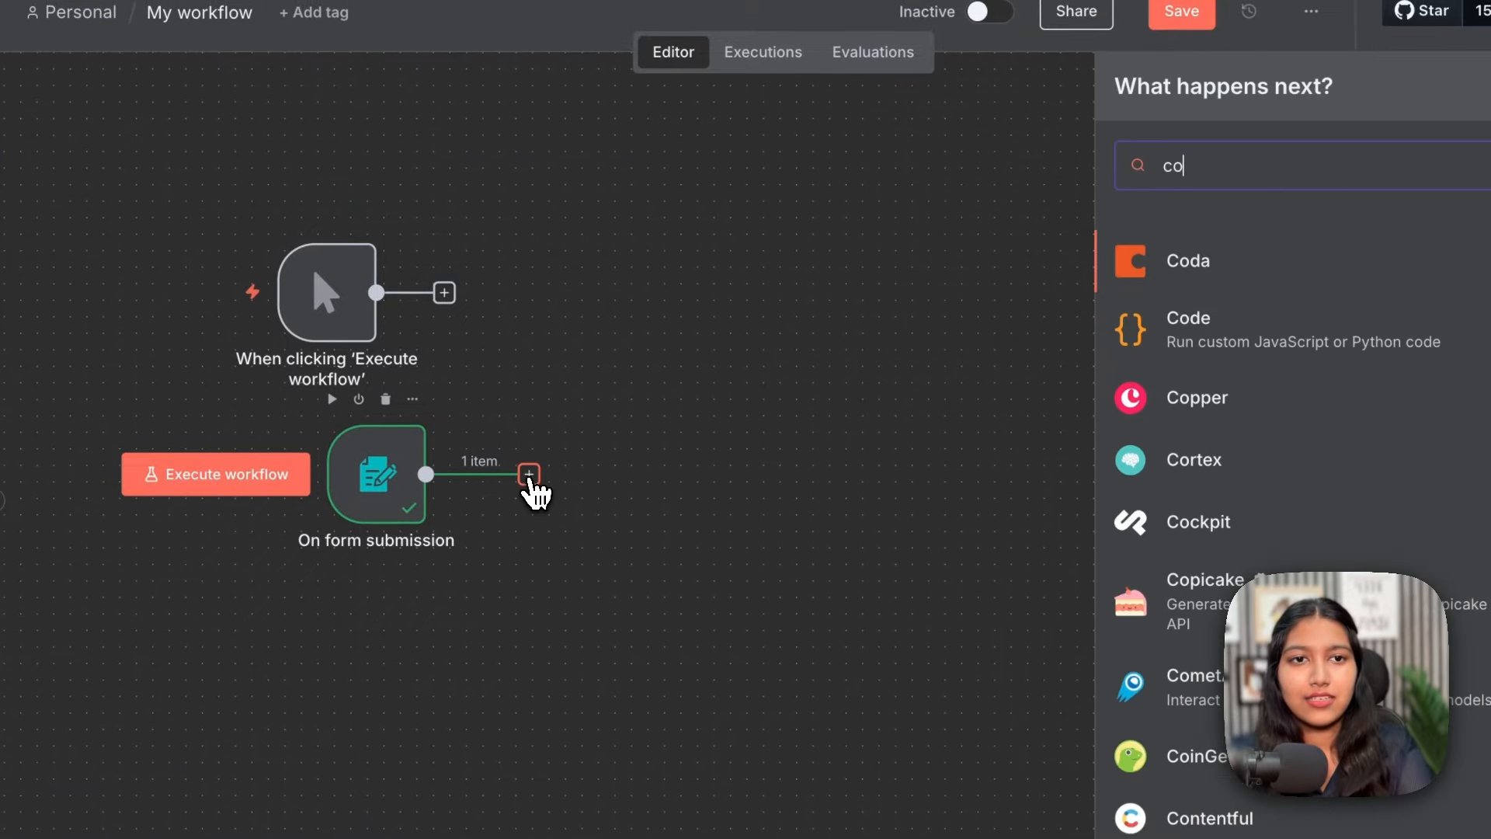
type("de")
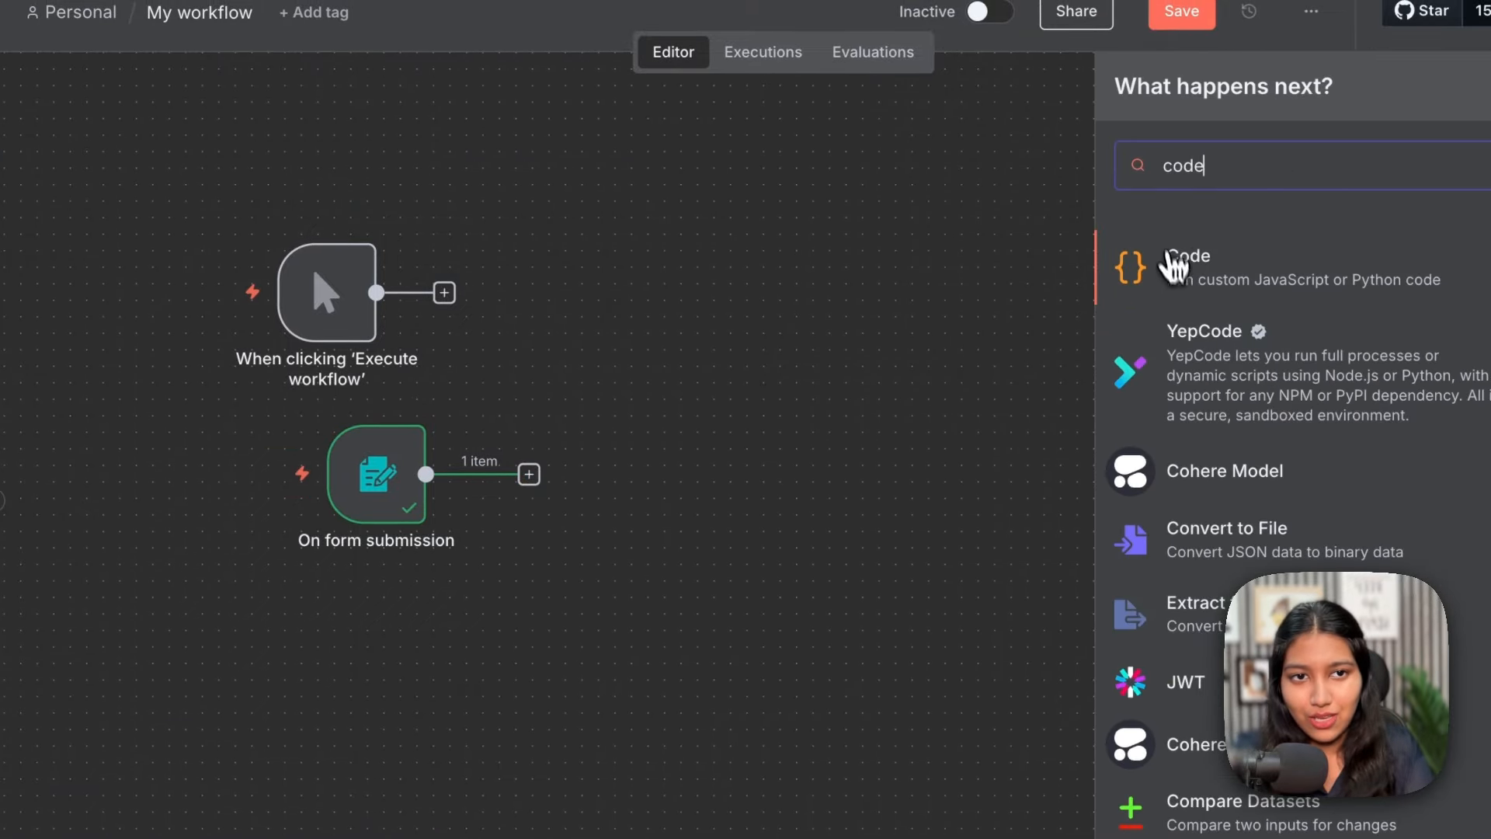
left_click(1218, 281)
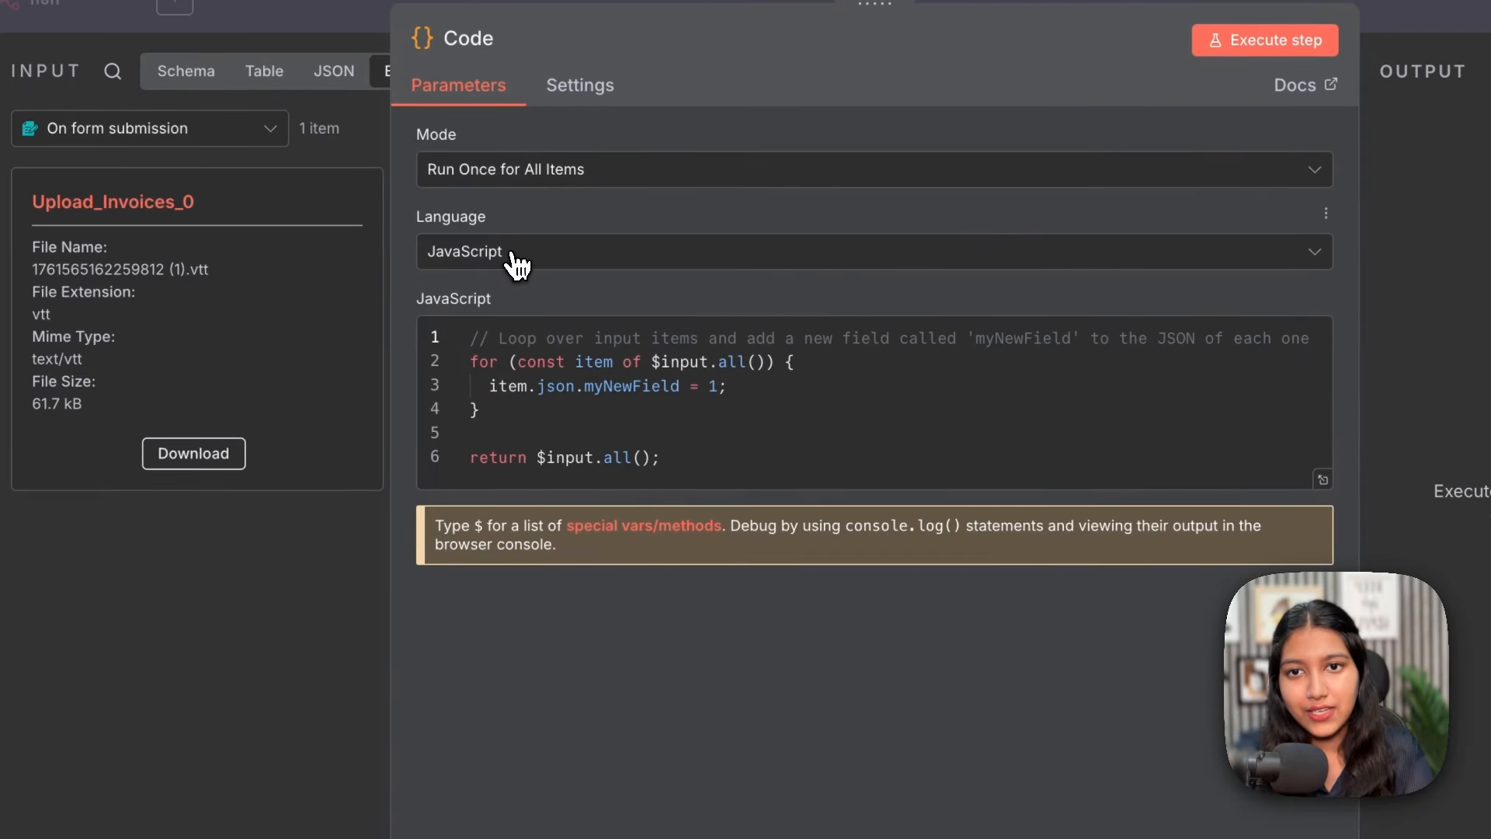
Examine the Code node's language options and its default JavaScript code, and return to the canvas
left_click(513, 255)
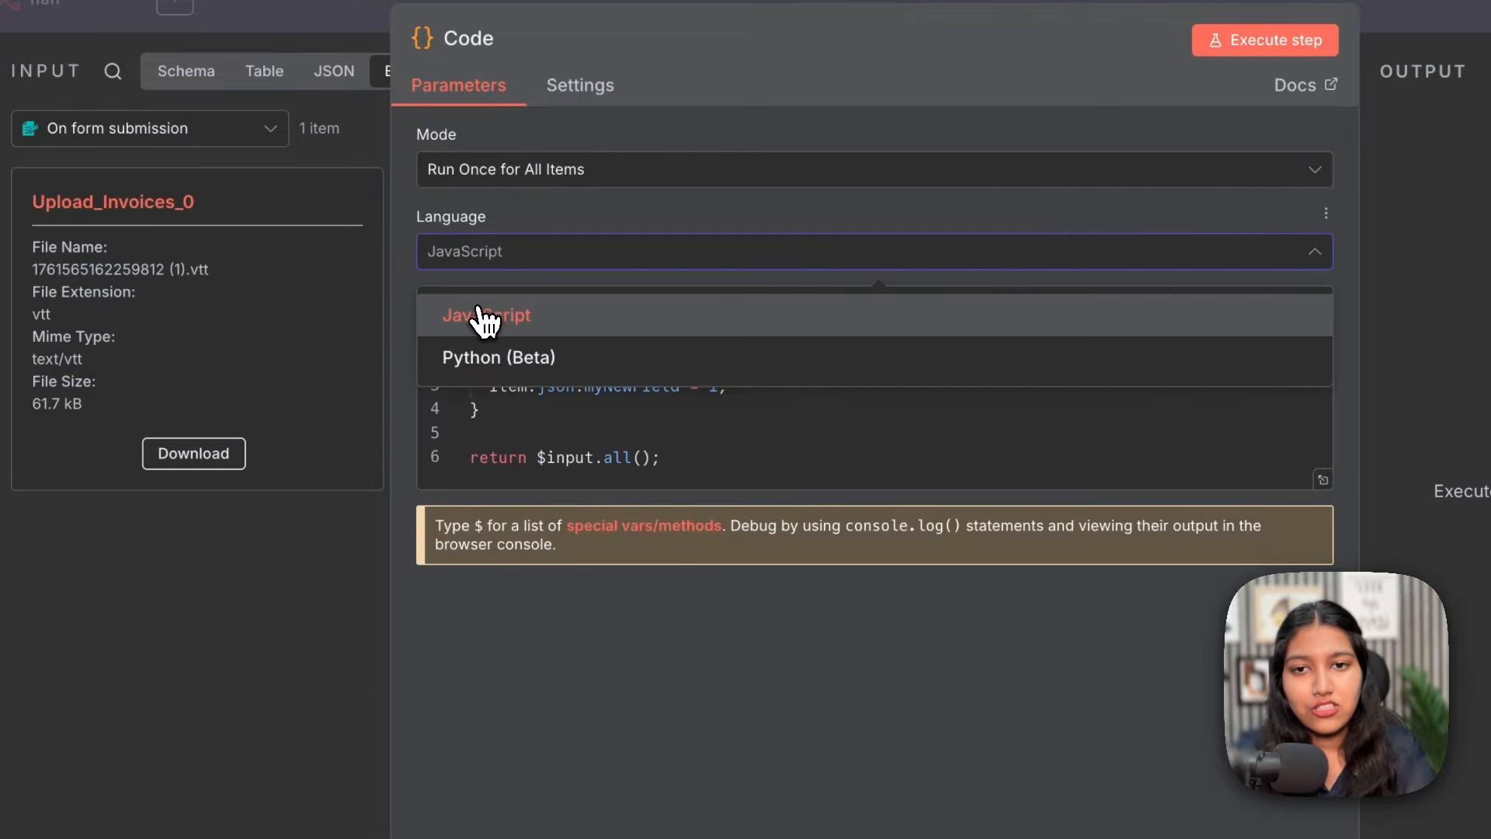
left_click(598, 332)
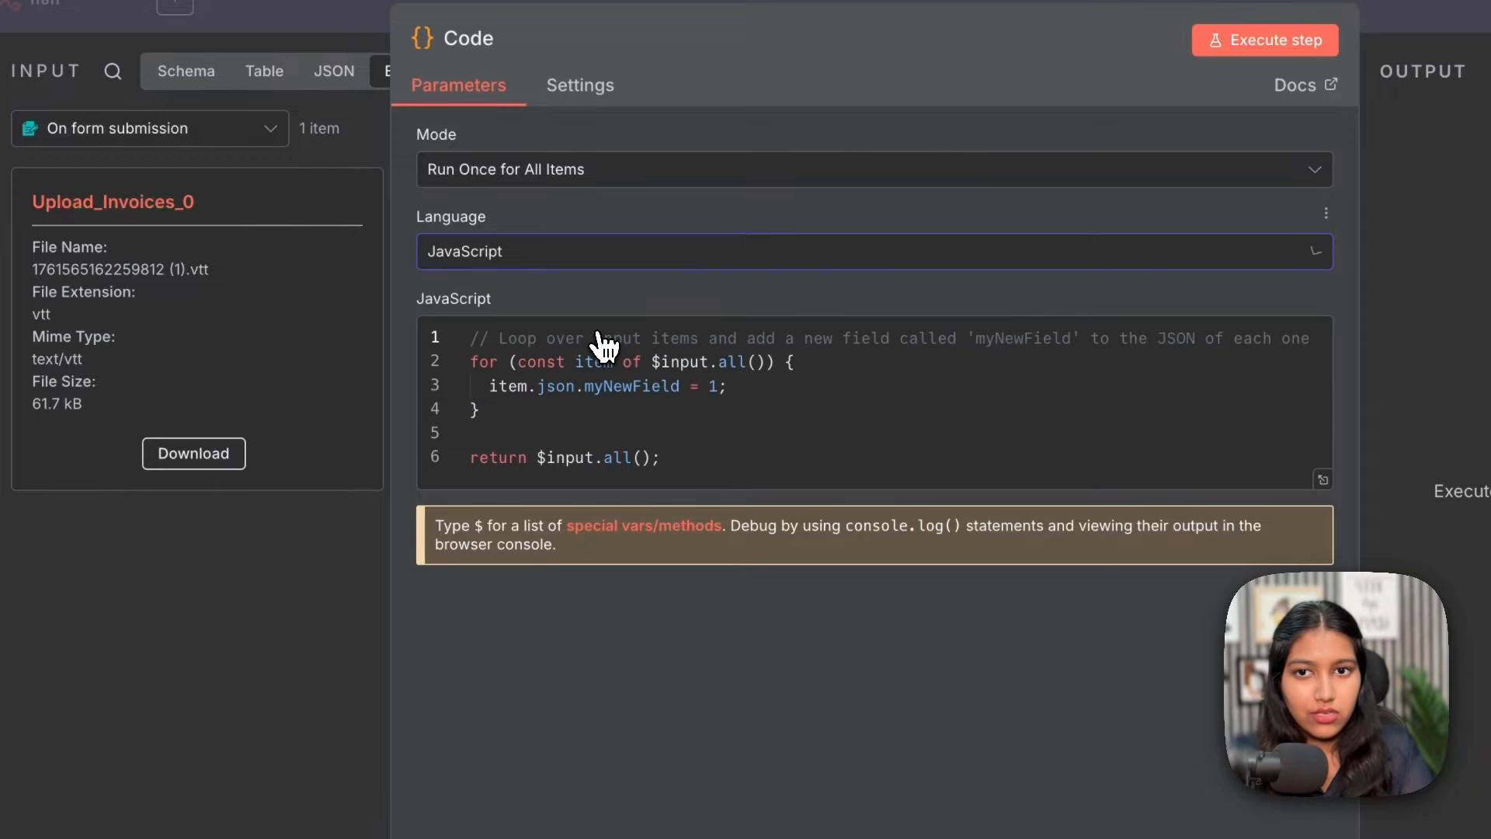
left_click_drag(726, 469, 405, 324)
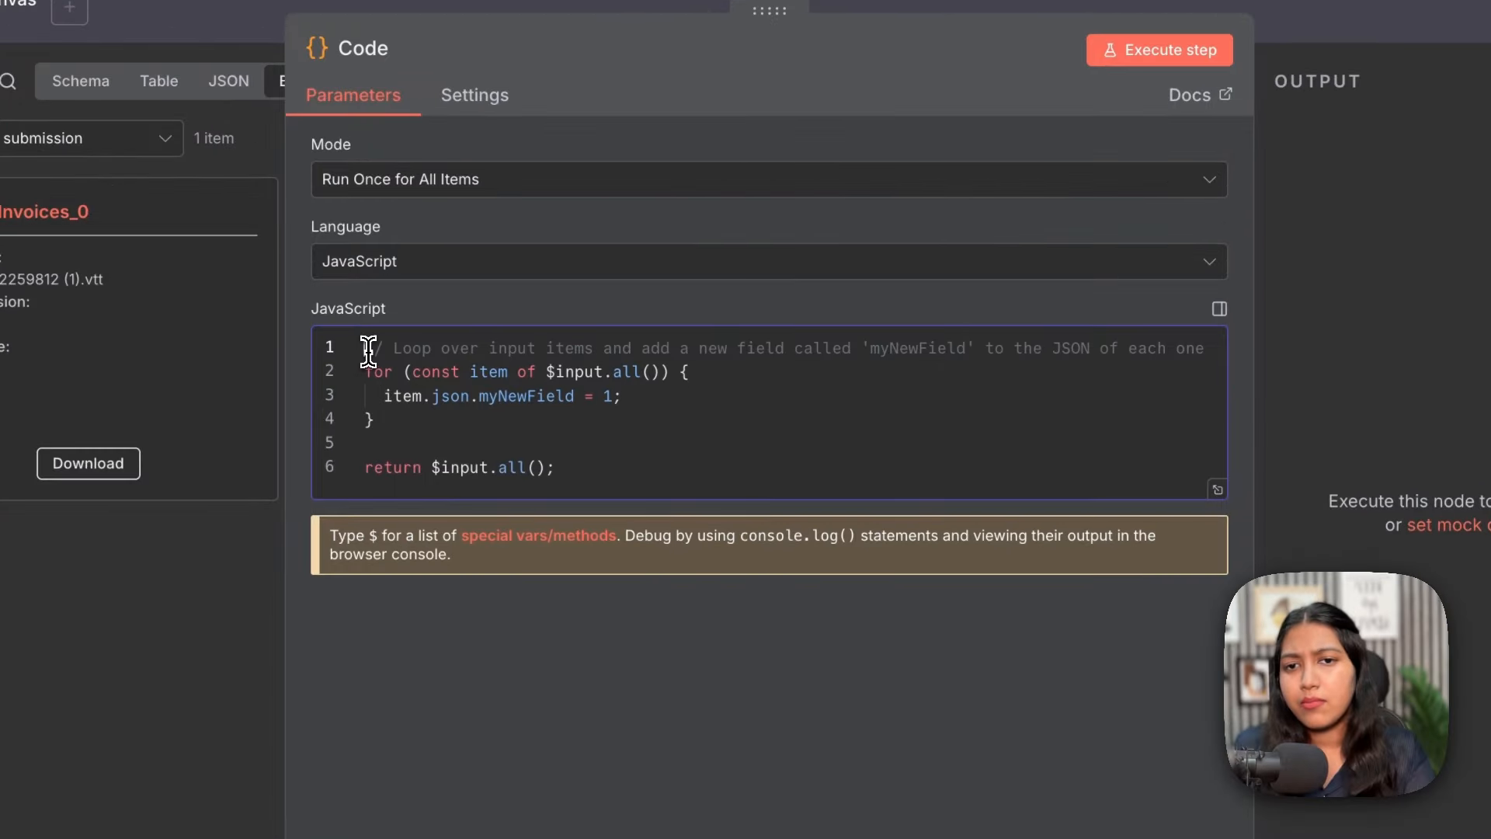
left_click_drag(432, 308, 613, 404)
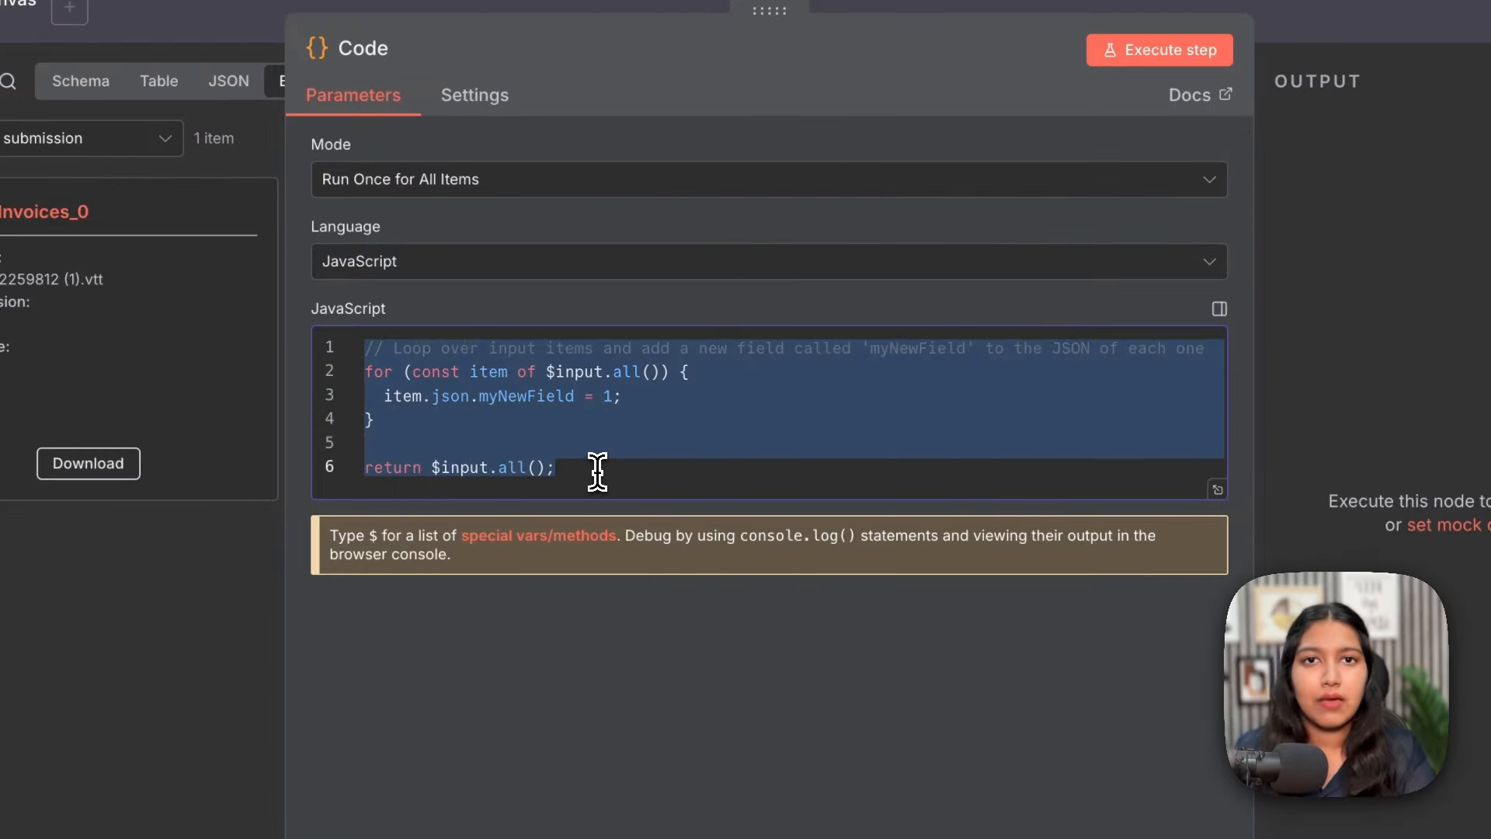
left_click(813, 393)
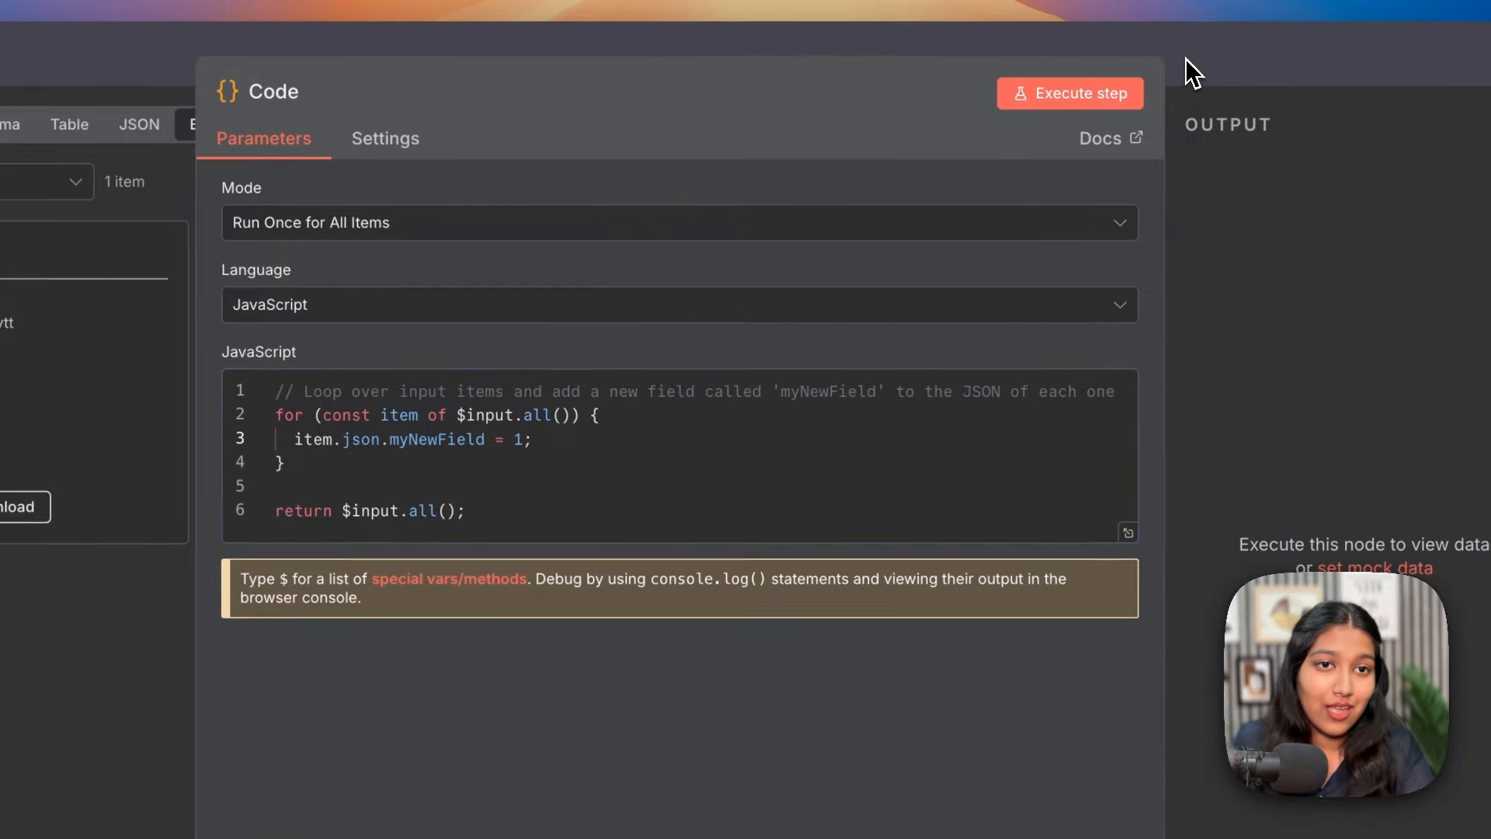
left_click(1187, 70)
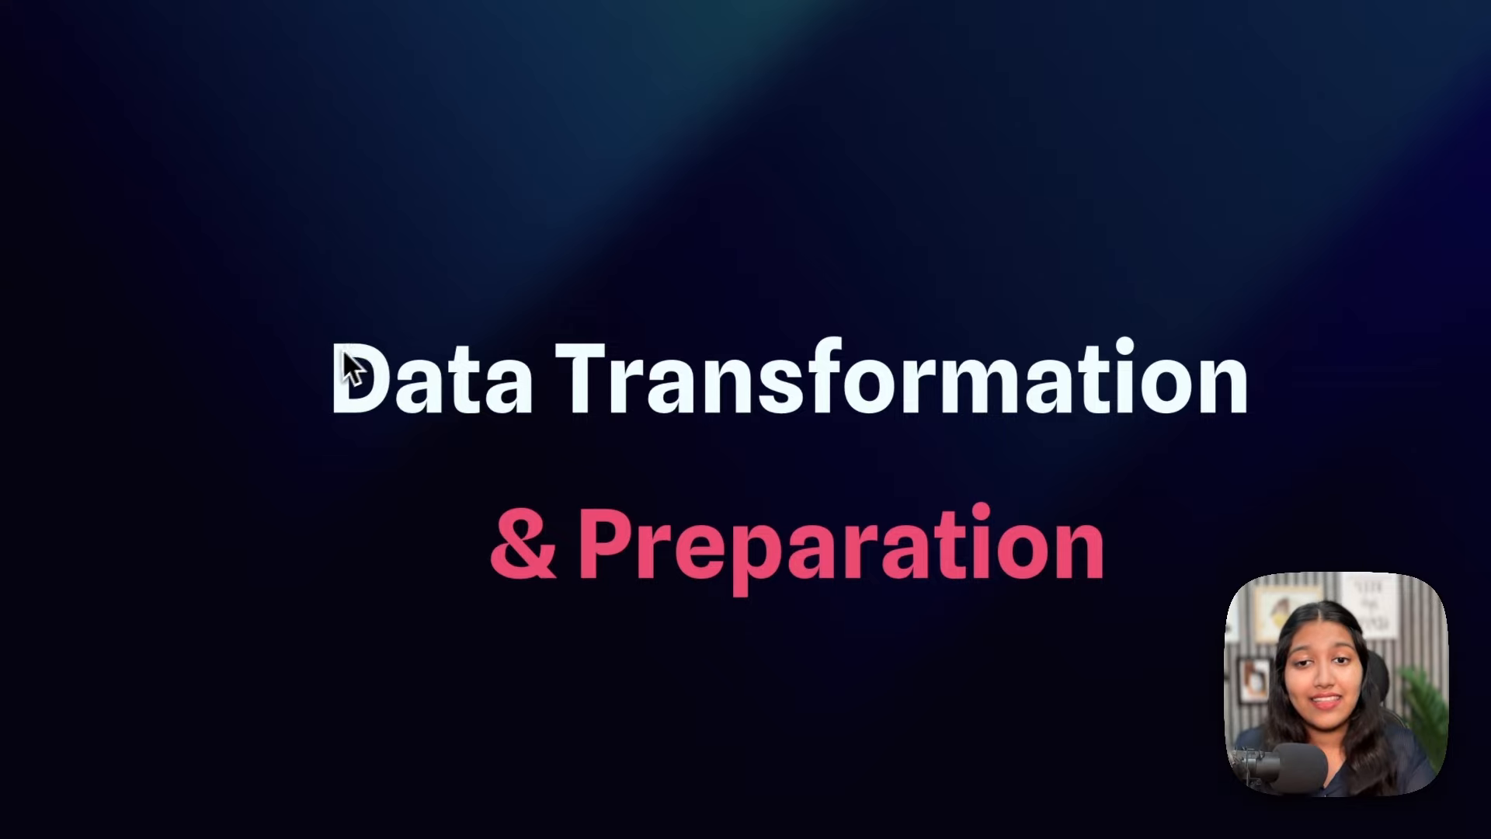
left_click_drag(343, 351, 1148, 535)
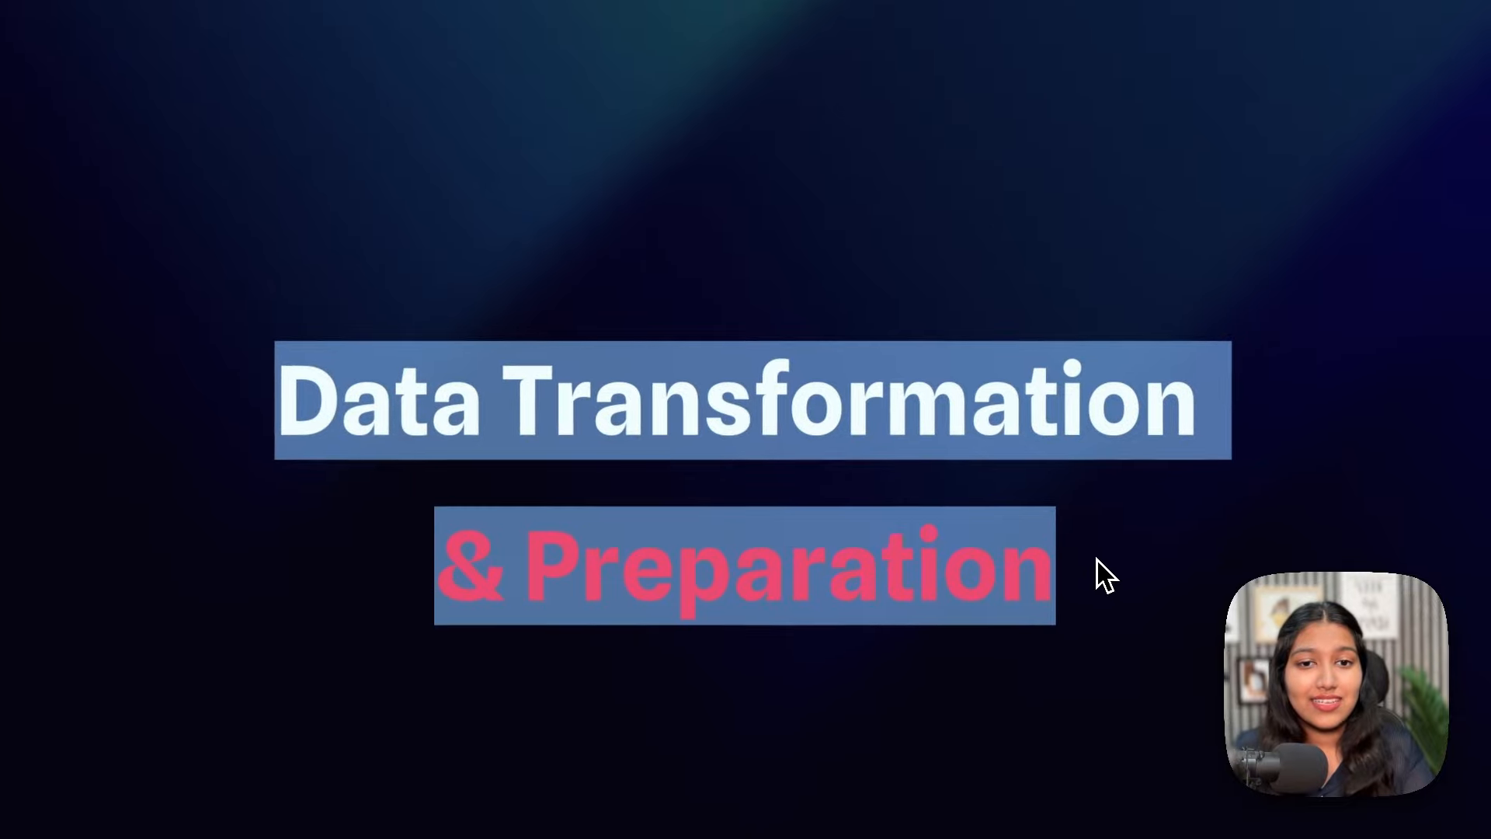
left_click(1149, 535)
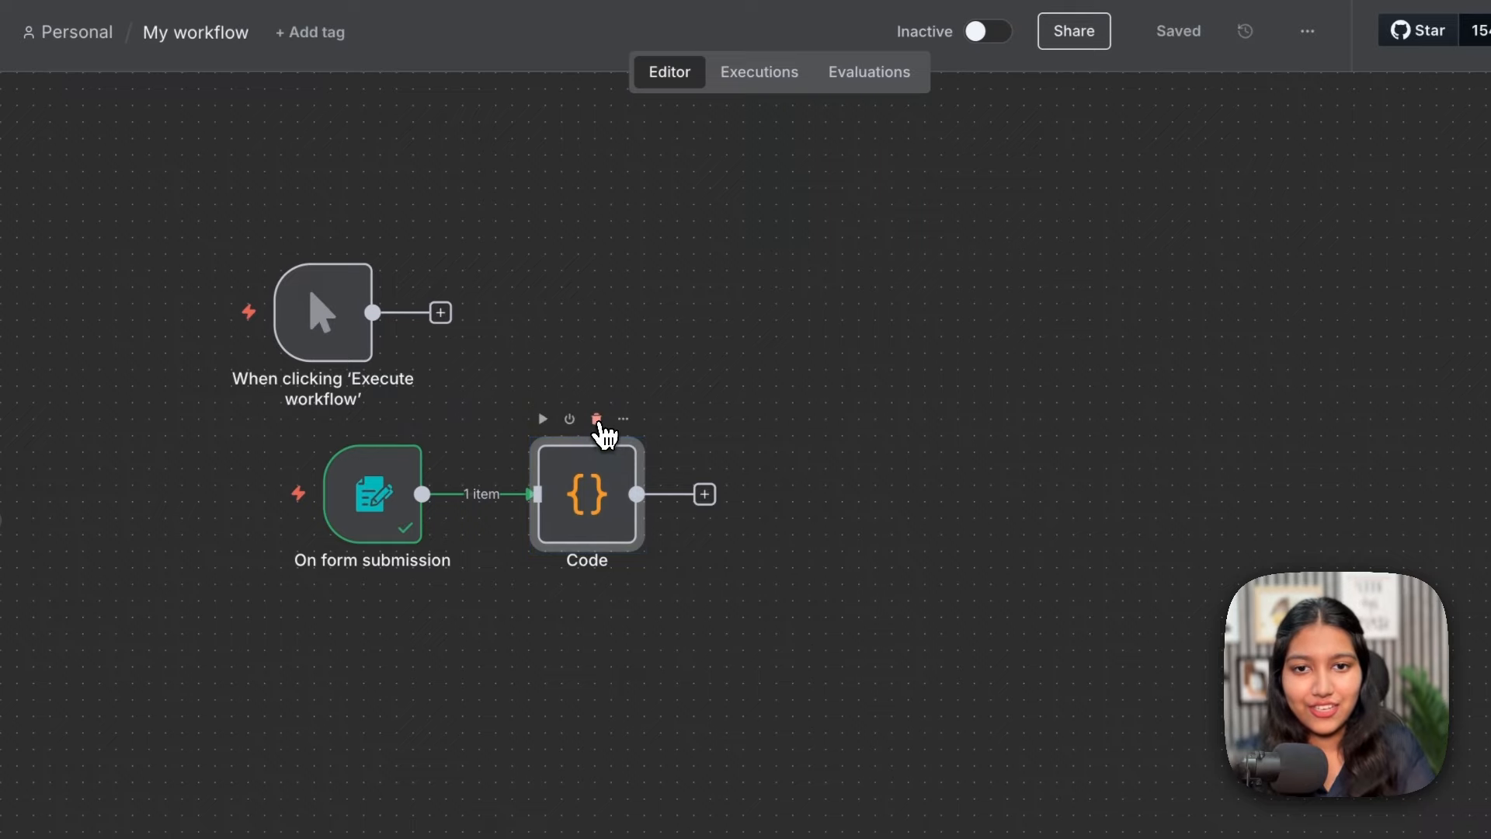
Replace the Code node after On form submission with a Convert to File node using the Move base64 string to file action
left_click(597, 422)
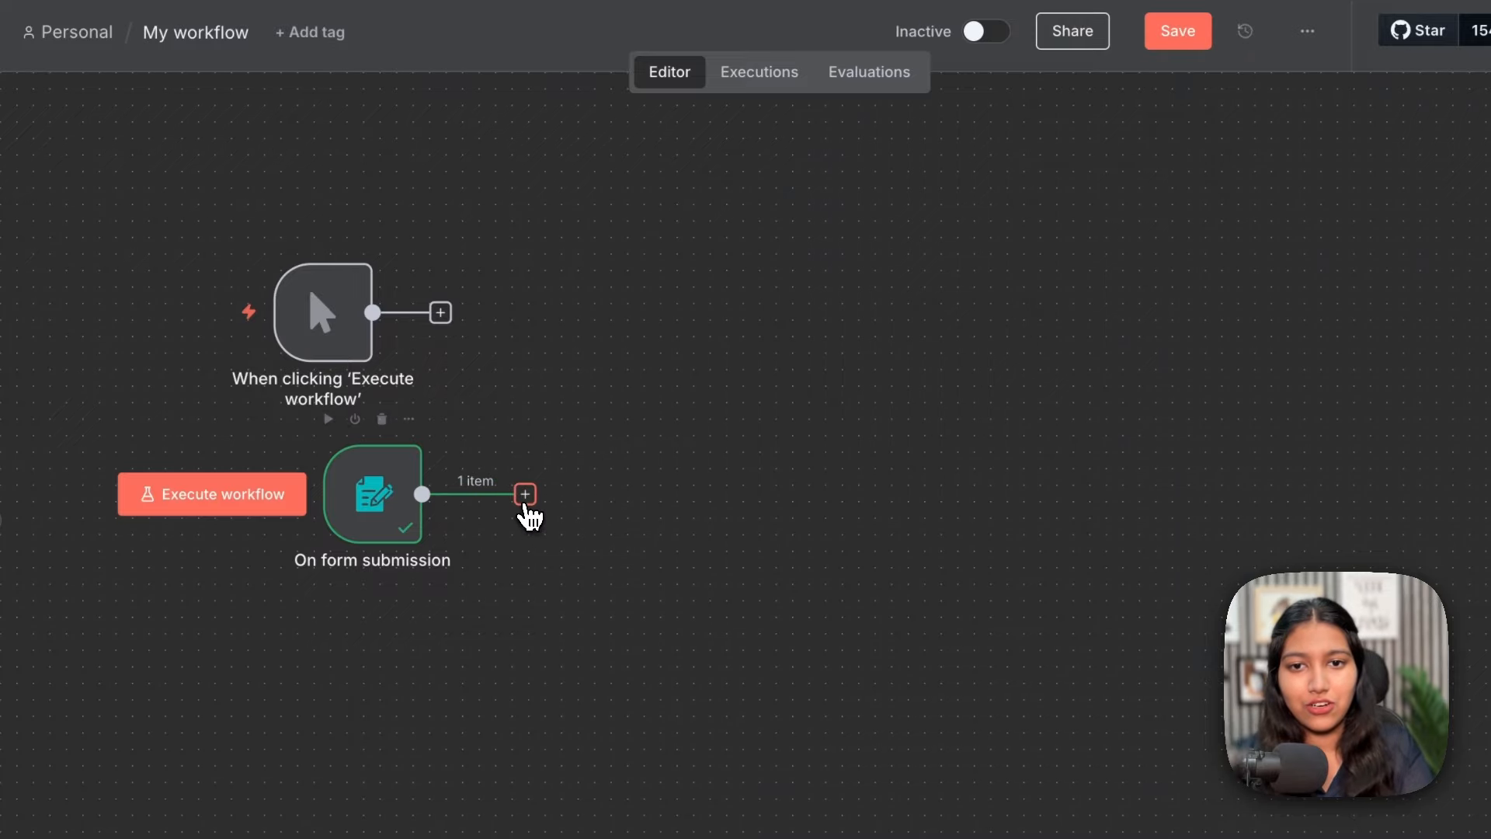
left_click(525, 503)
type("conv")
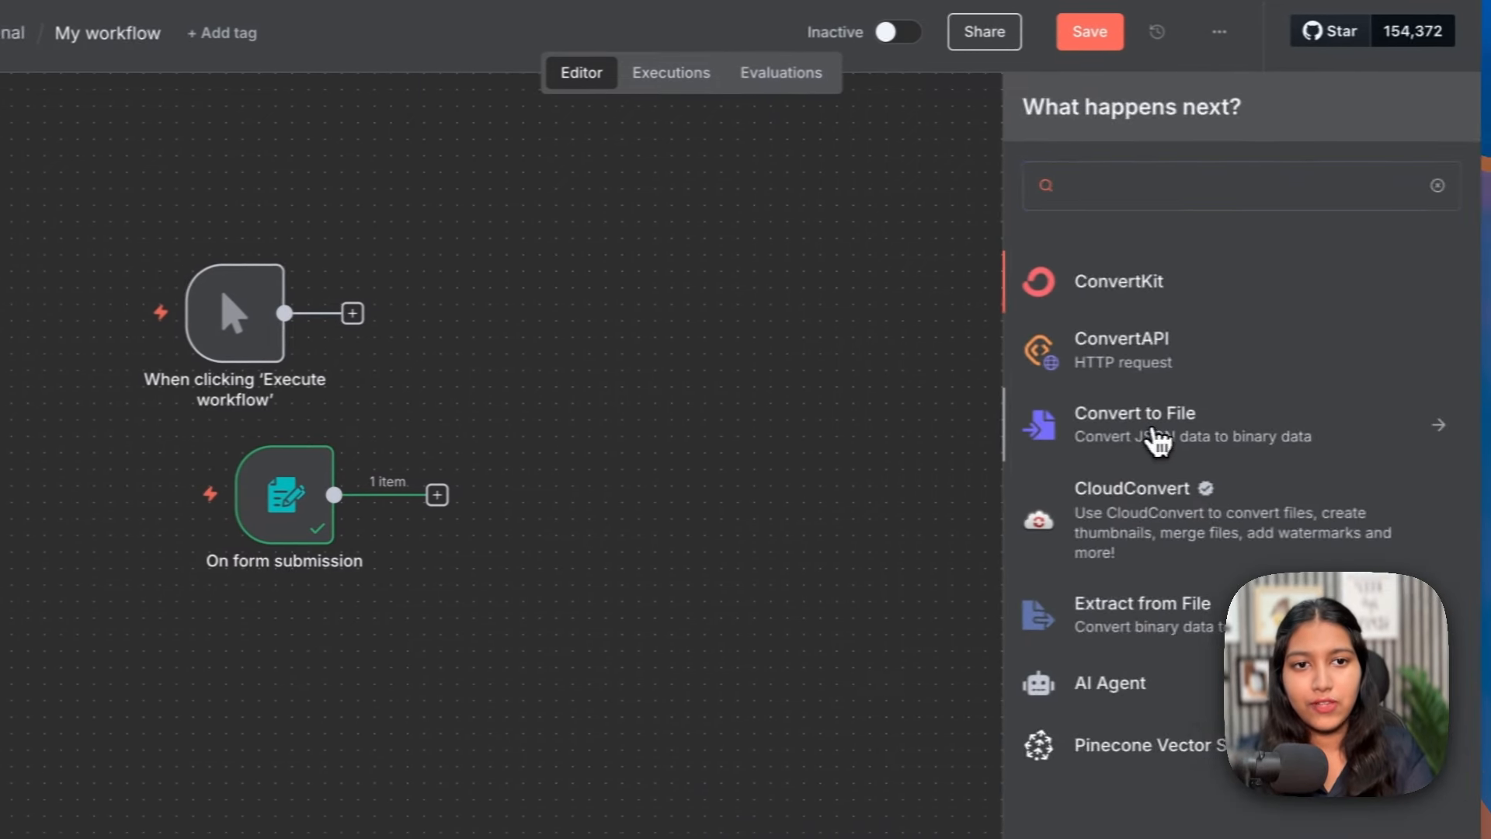
left_click(1246, 435)
mouse_move(1226, 265)
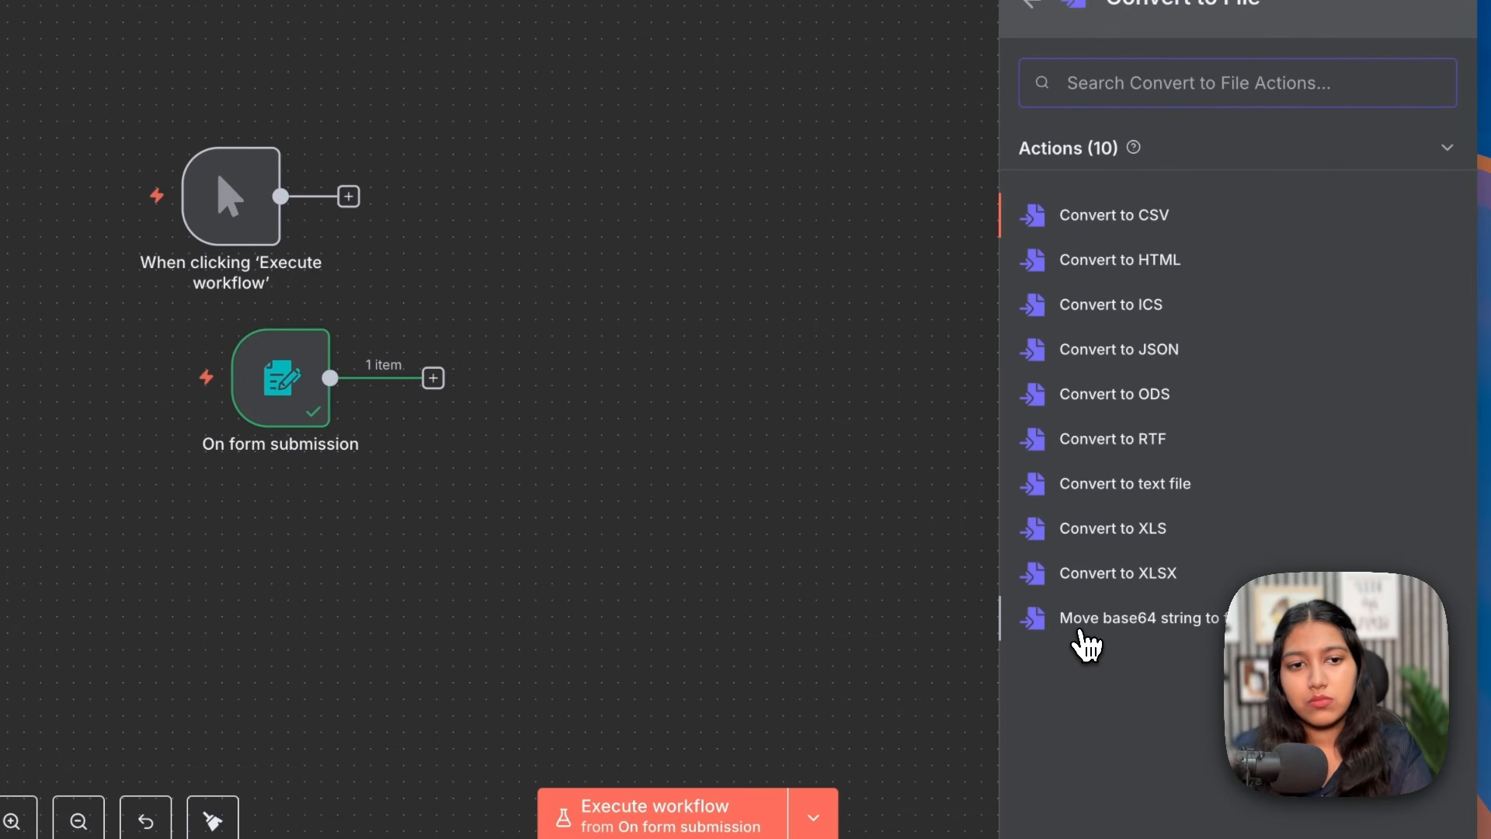
left_click(1078, 622)
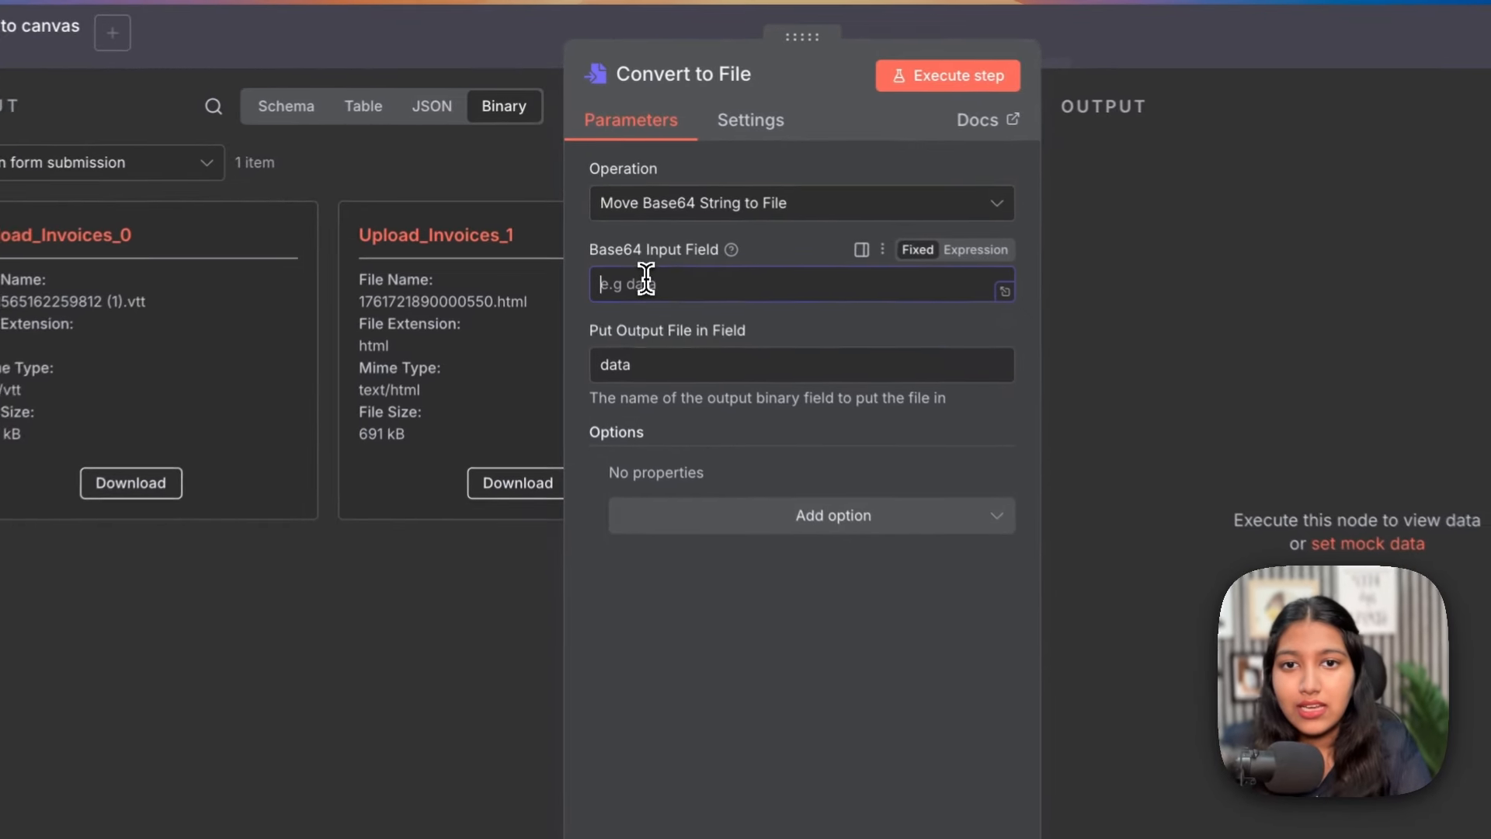
Set the Base64 input field of the Convert to File node to data
left_click(635, 241)
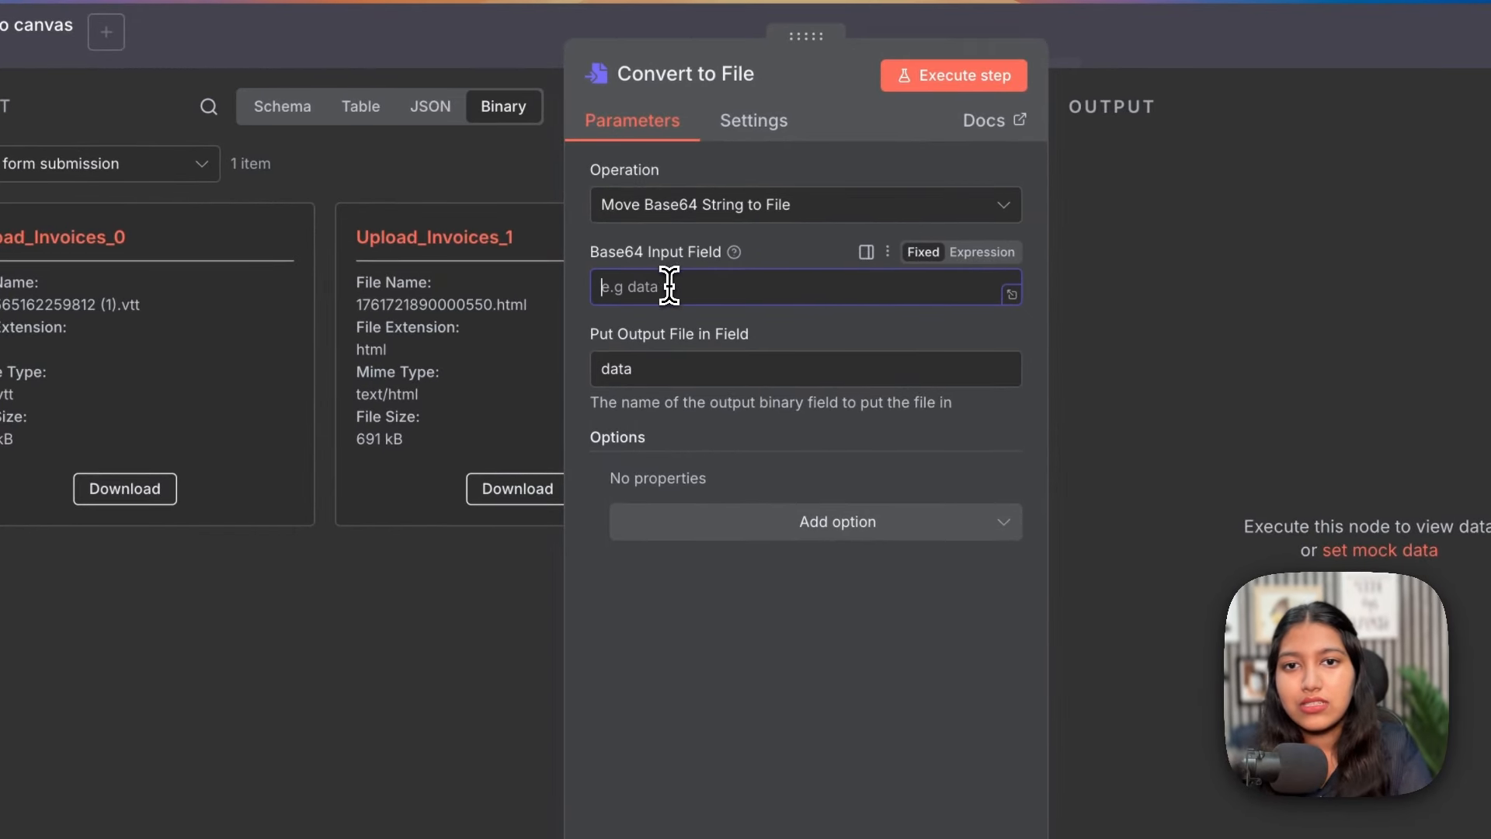
type("data")
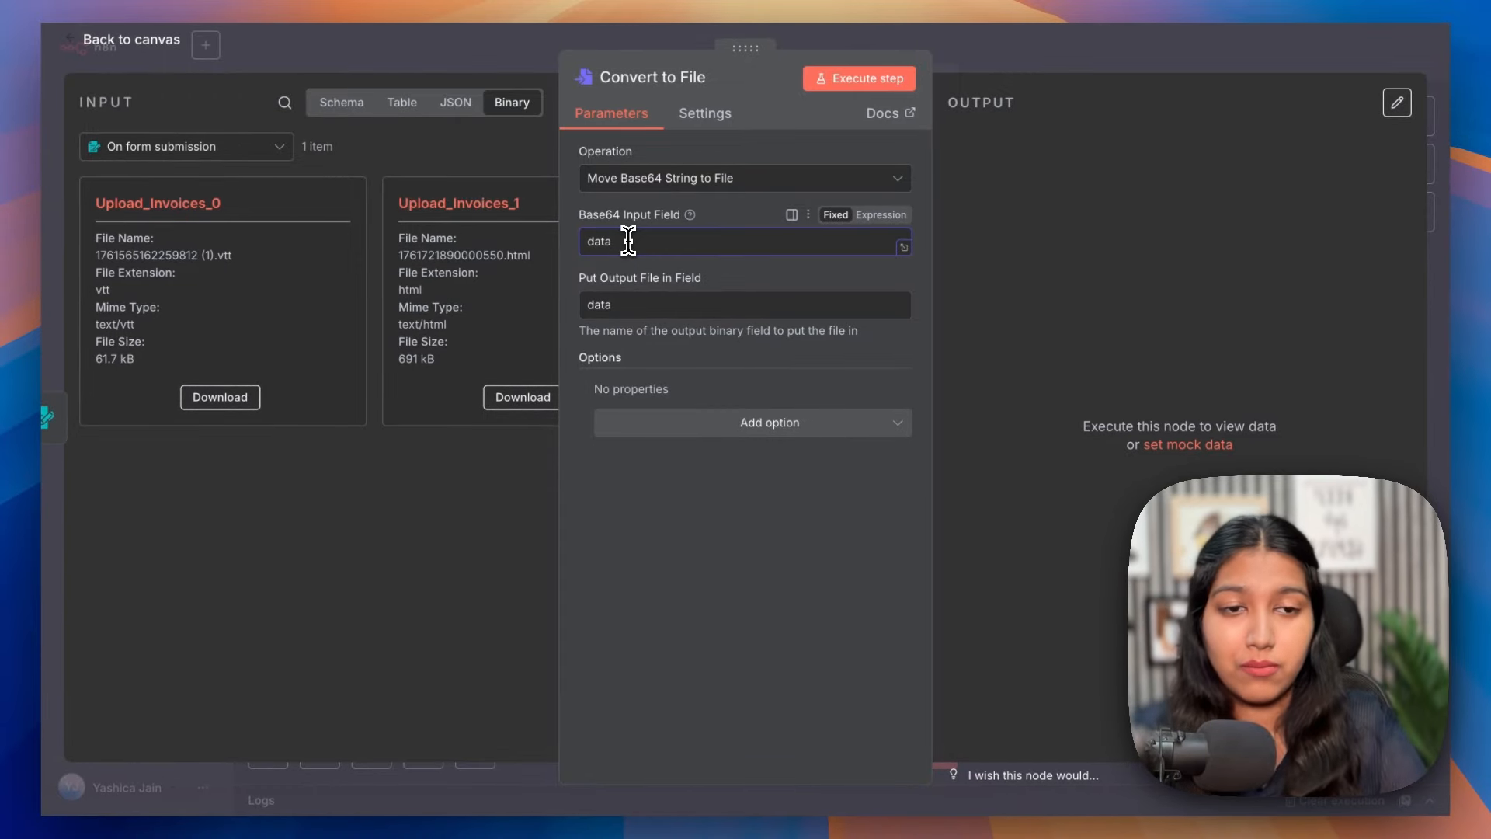
left_click(640, 303)
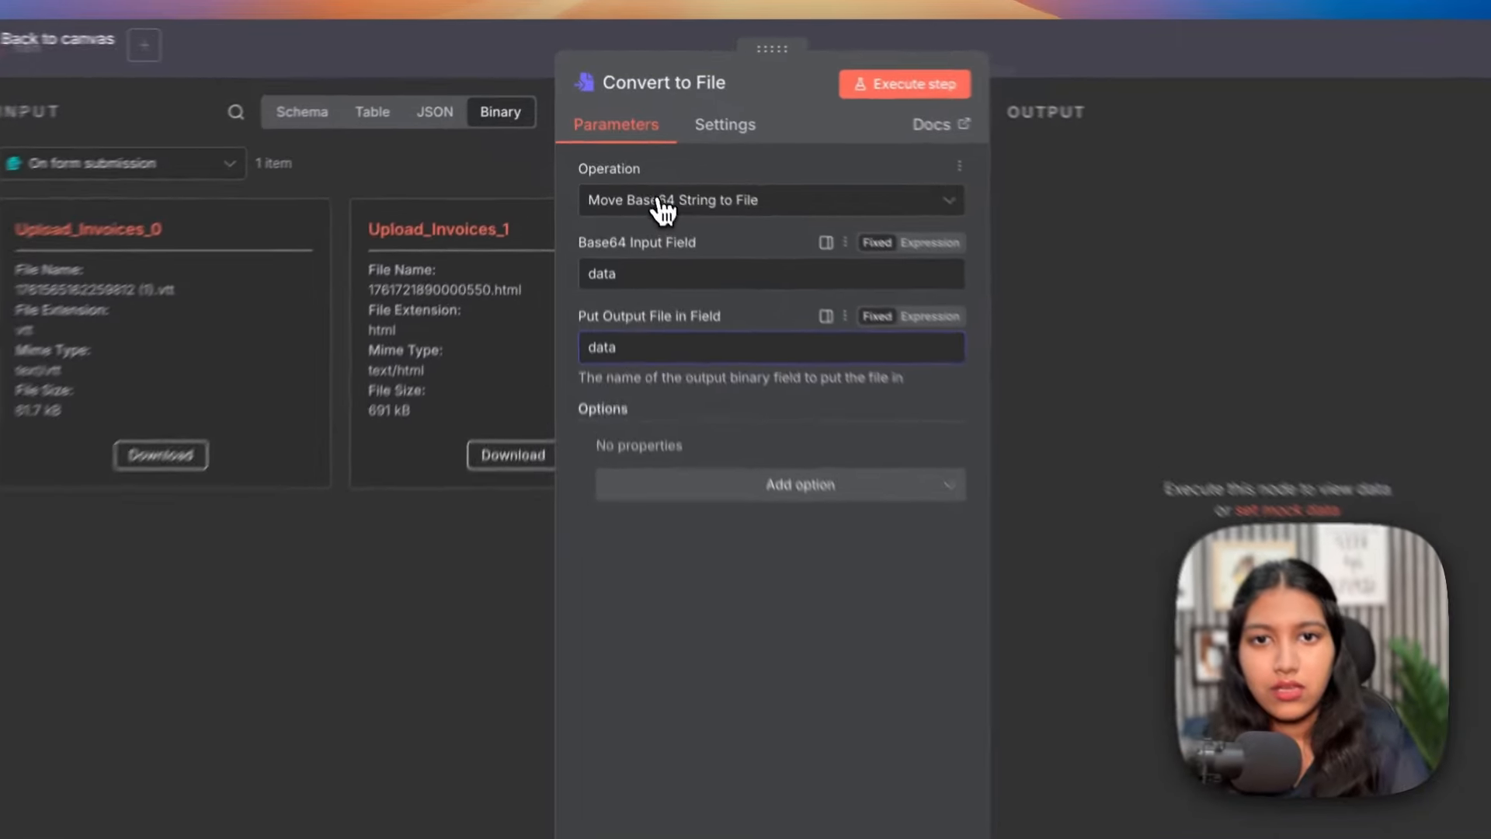
Change the Convert to File operation to Convert to Text File and return to the canvas
left_click(652, 178)
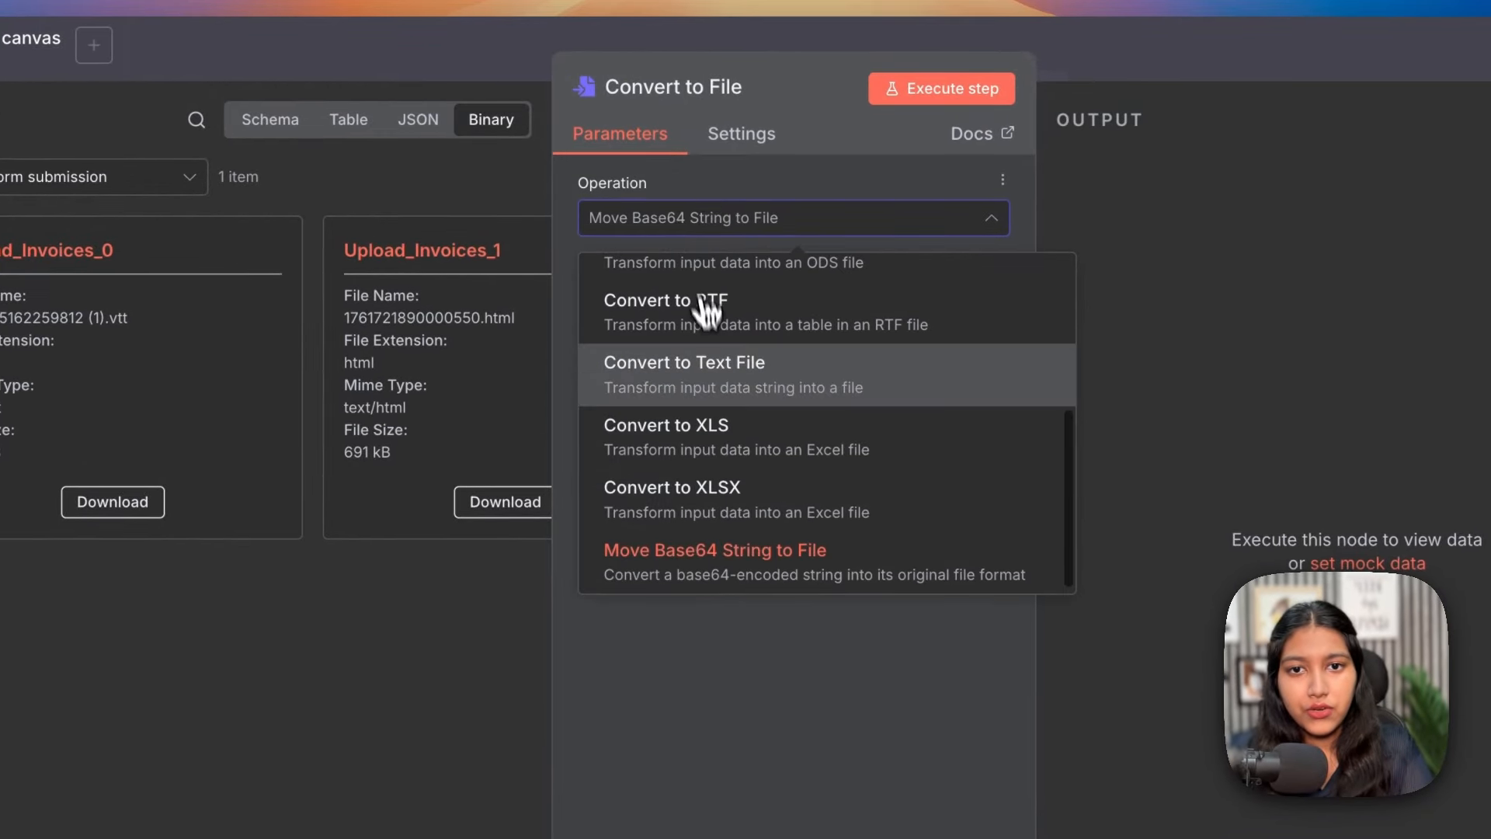
scroll(683, 302, "up", 1)
scroll(711, 380, "up", 4)
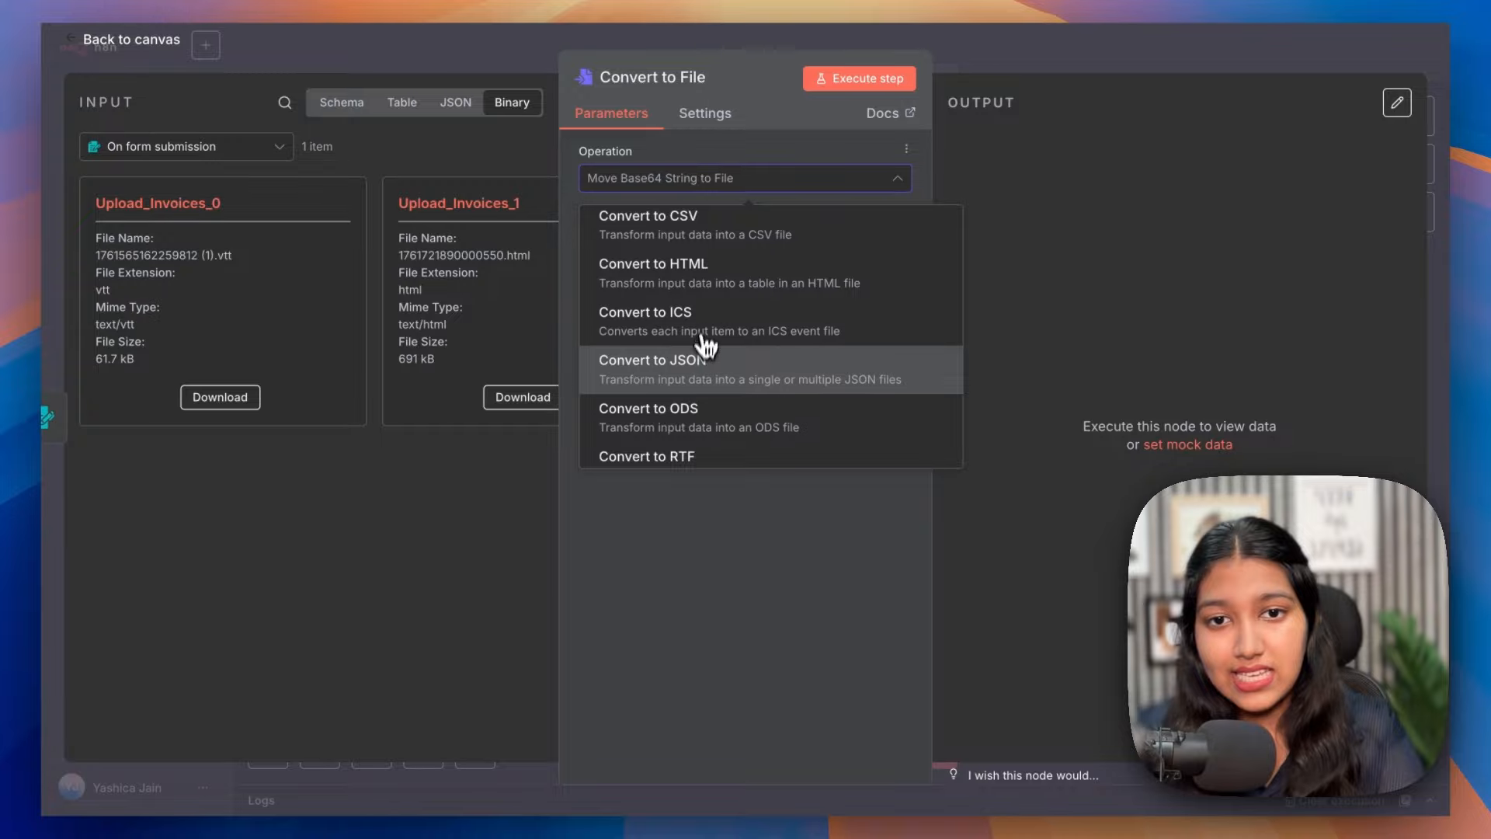
scroll(703, 365, "down", 3)
left_click(697, 322)
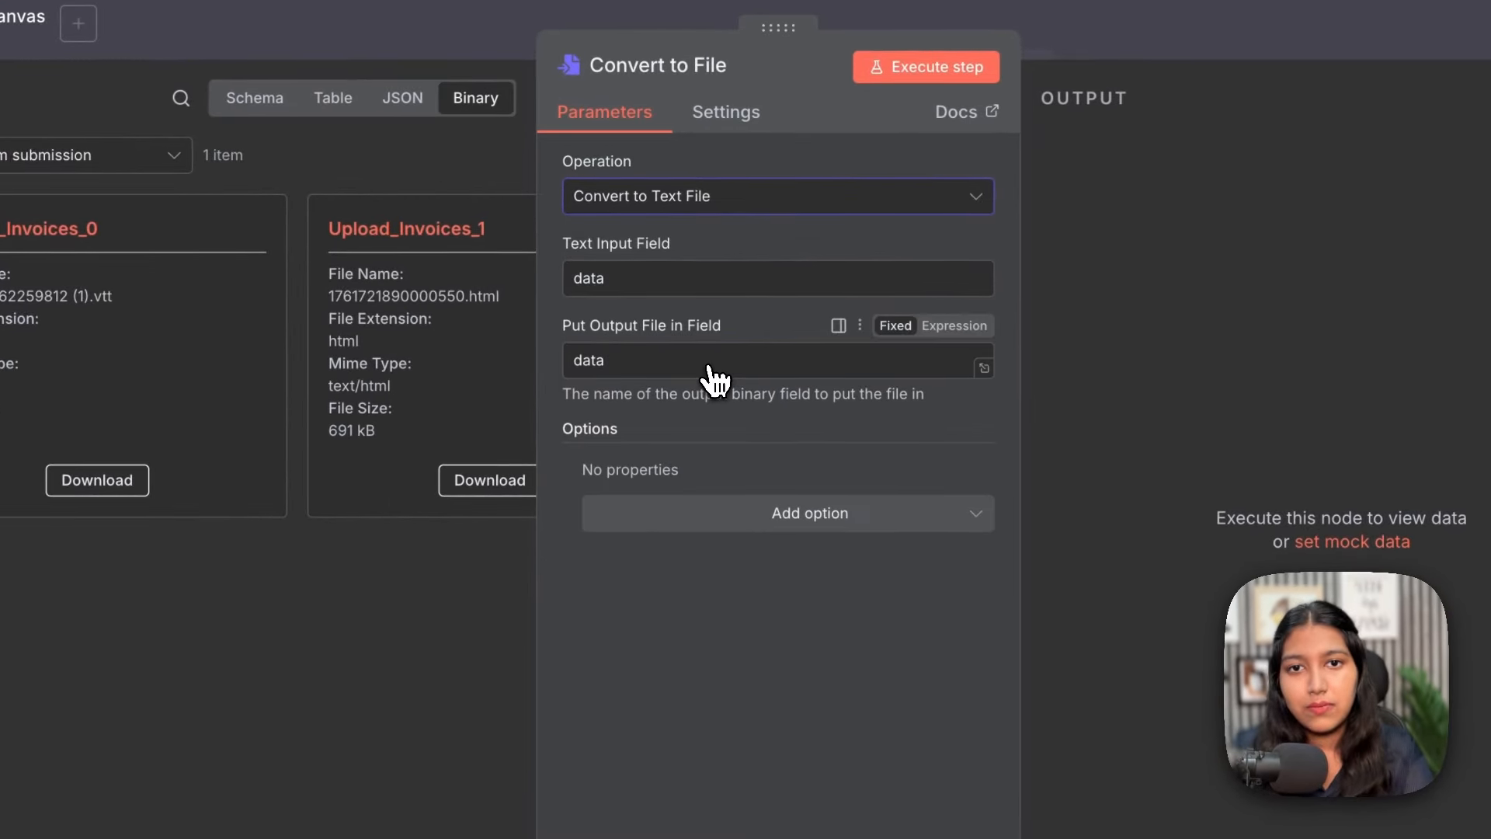
key("Escape")
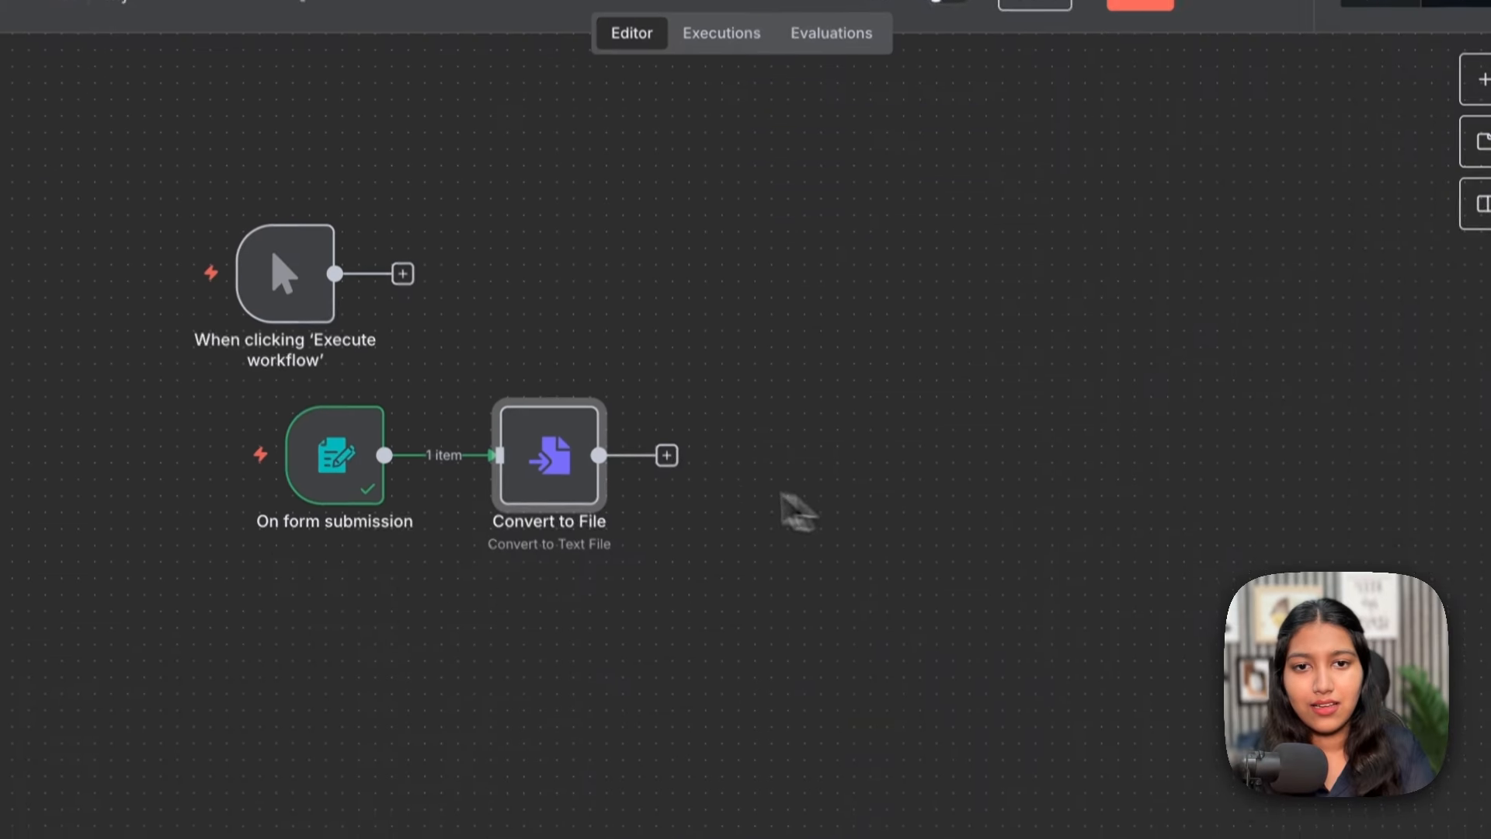
Add an Extract from File node with the Extract from PDF action after the Convert to File node
left_click(666, 455)
type("extract")
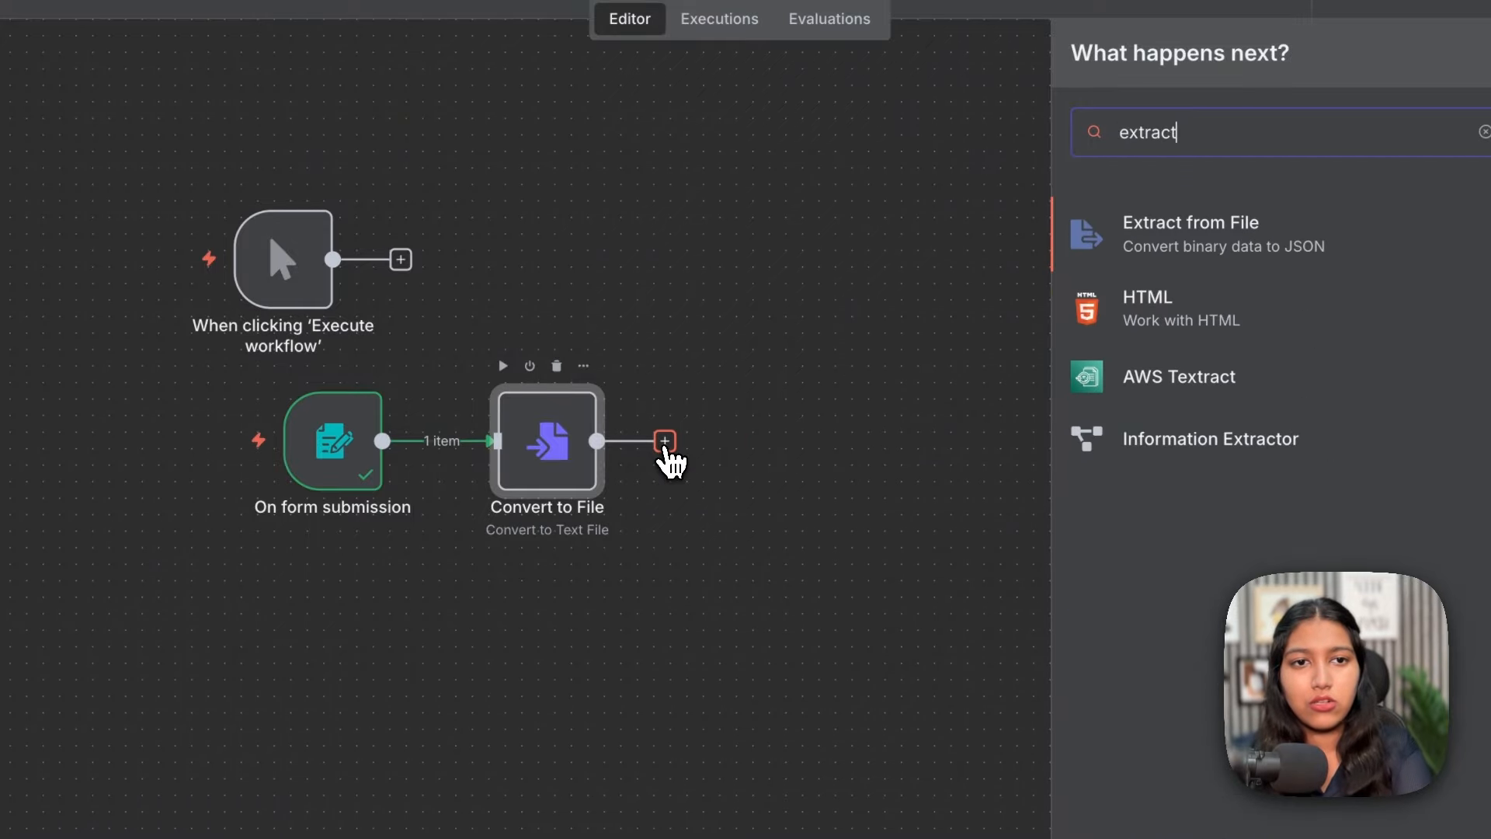
left_click(1195, 247)
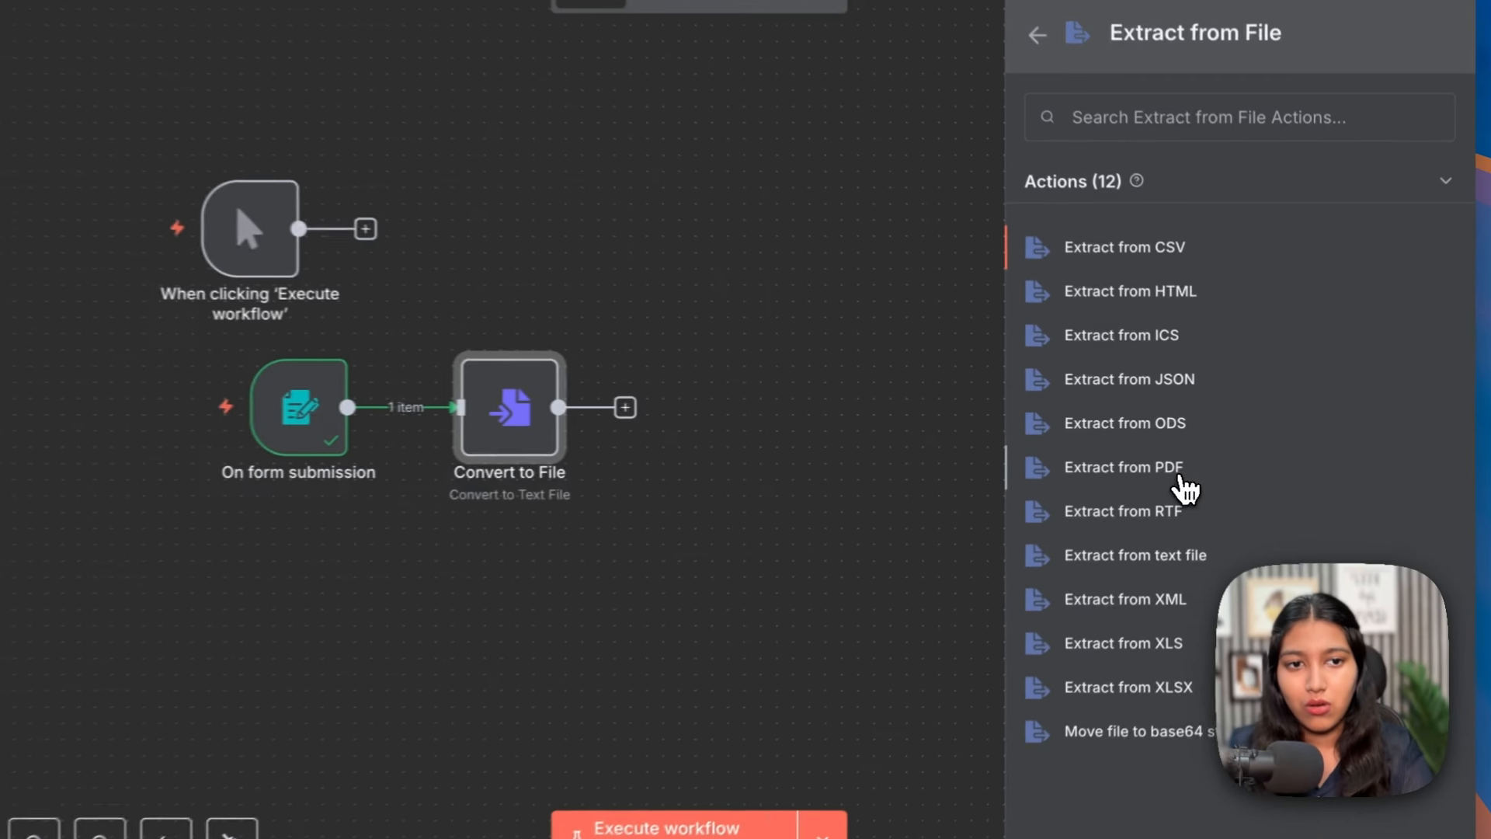
left_click(1216, 464)
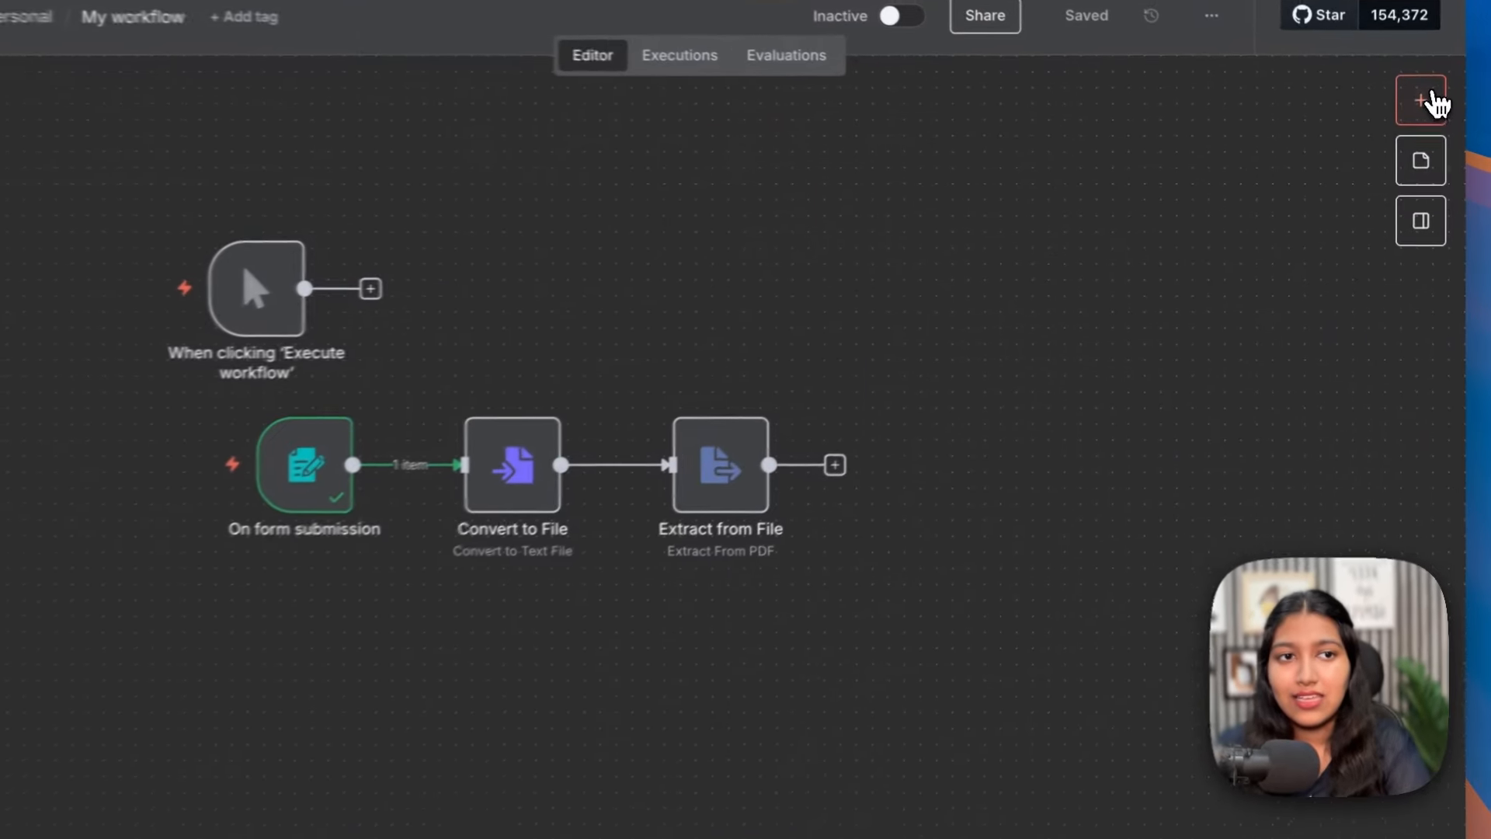
Add an On chat message trigger to the workflow and place it below the On form submission node
left_click(1415, 117)
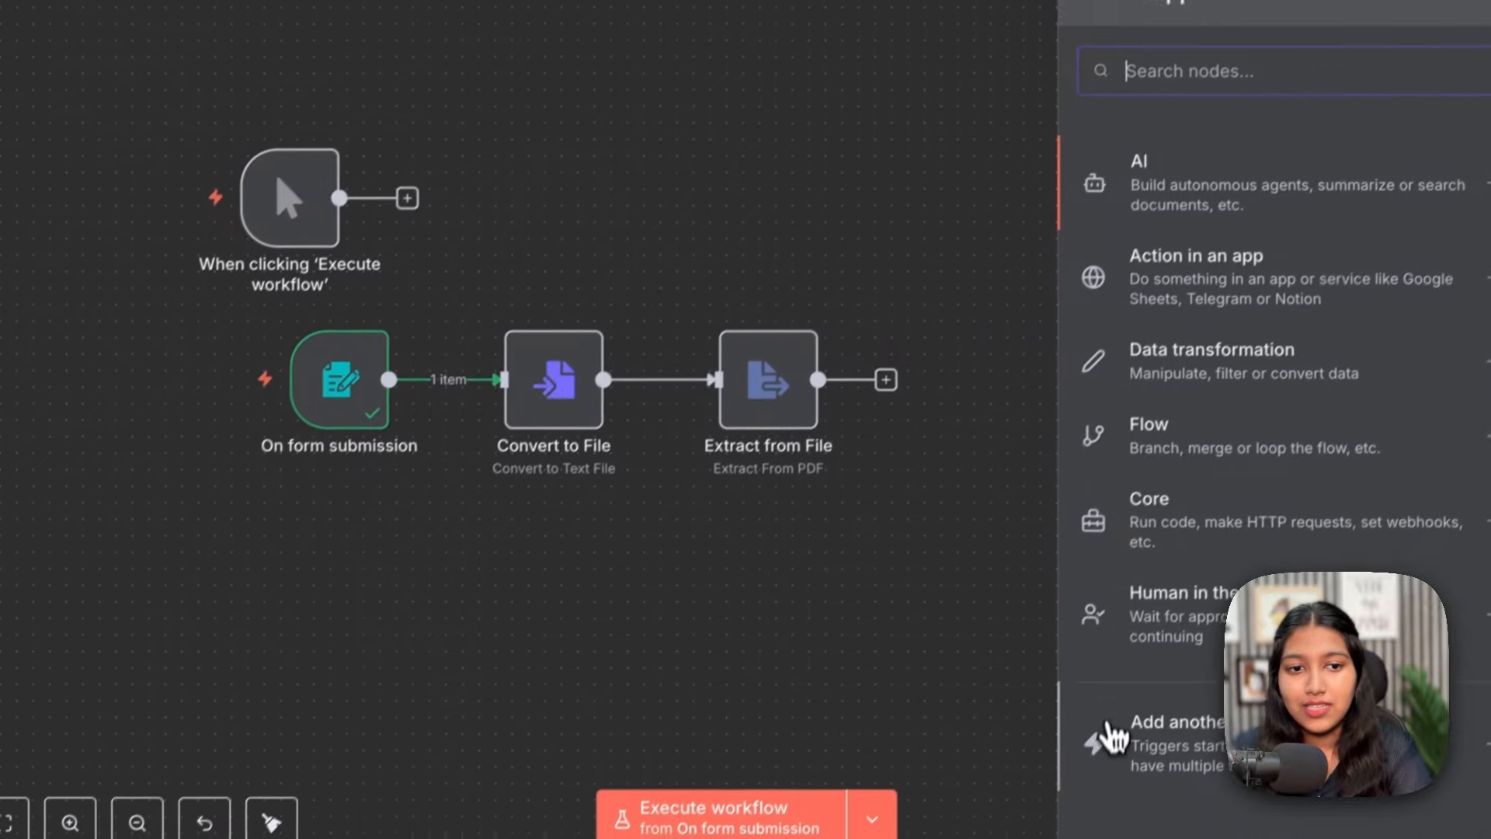
left_click(1112, 736)
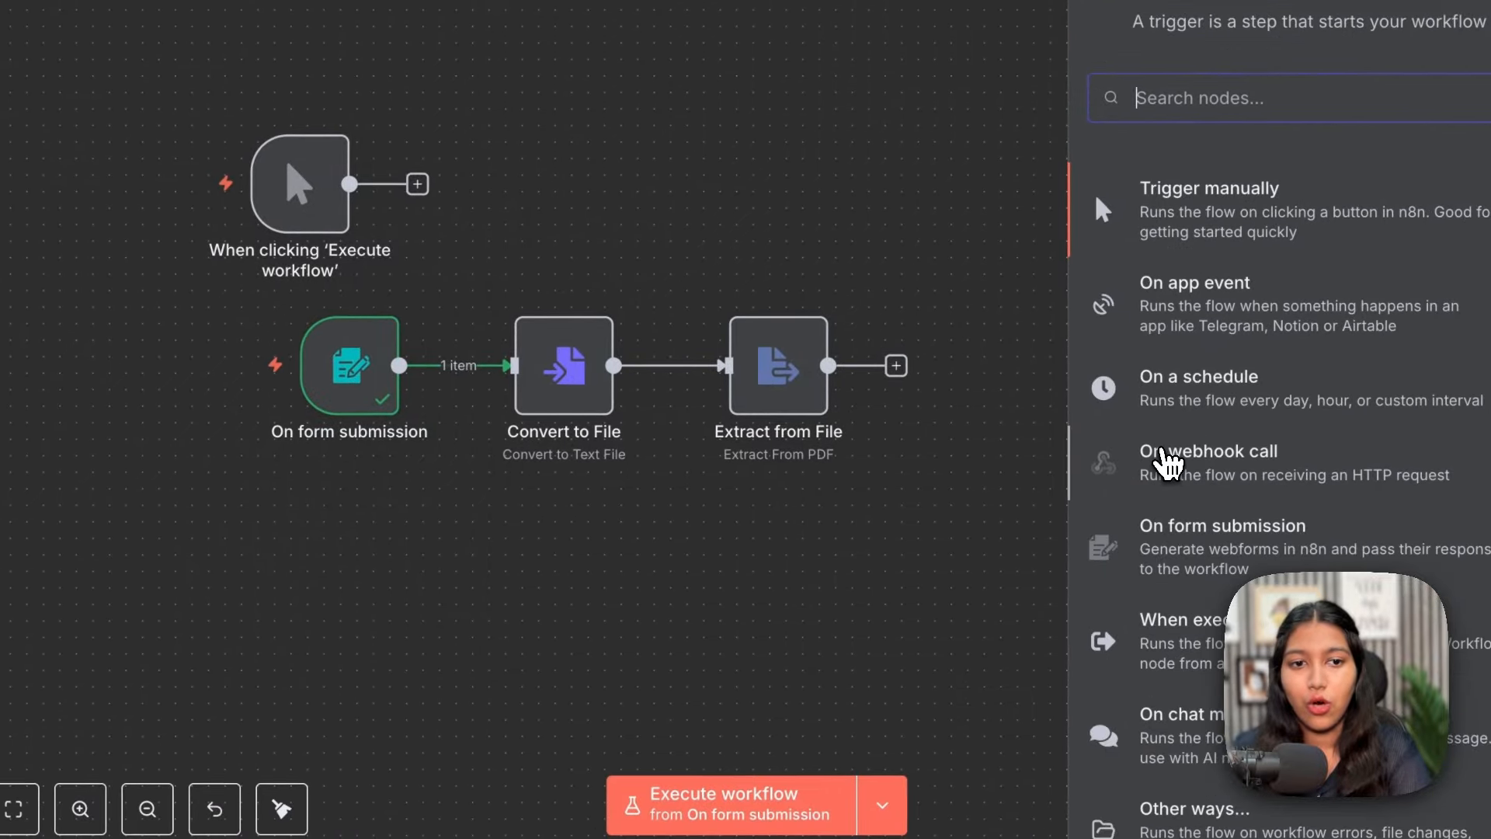
left_click(1162, 699)
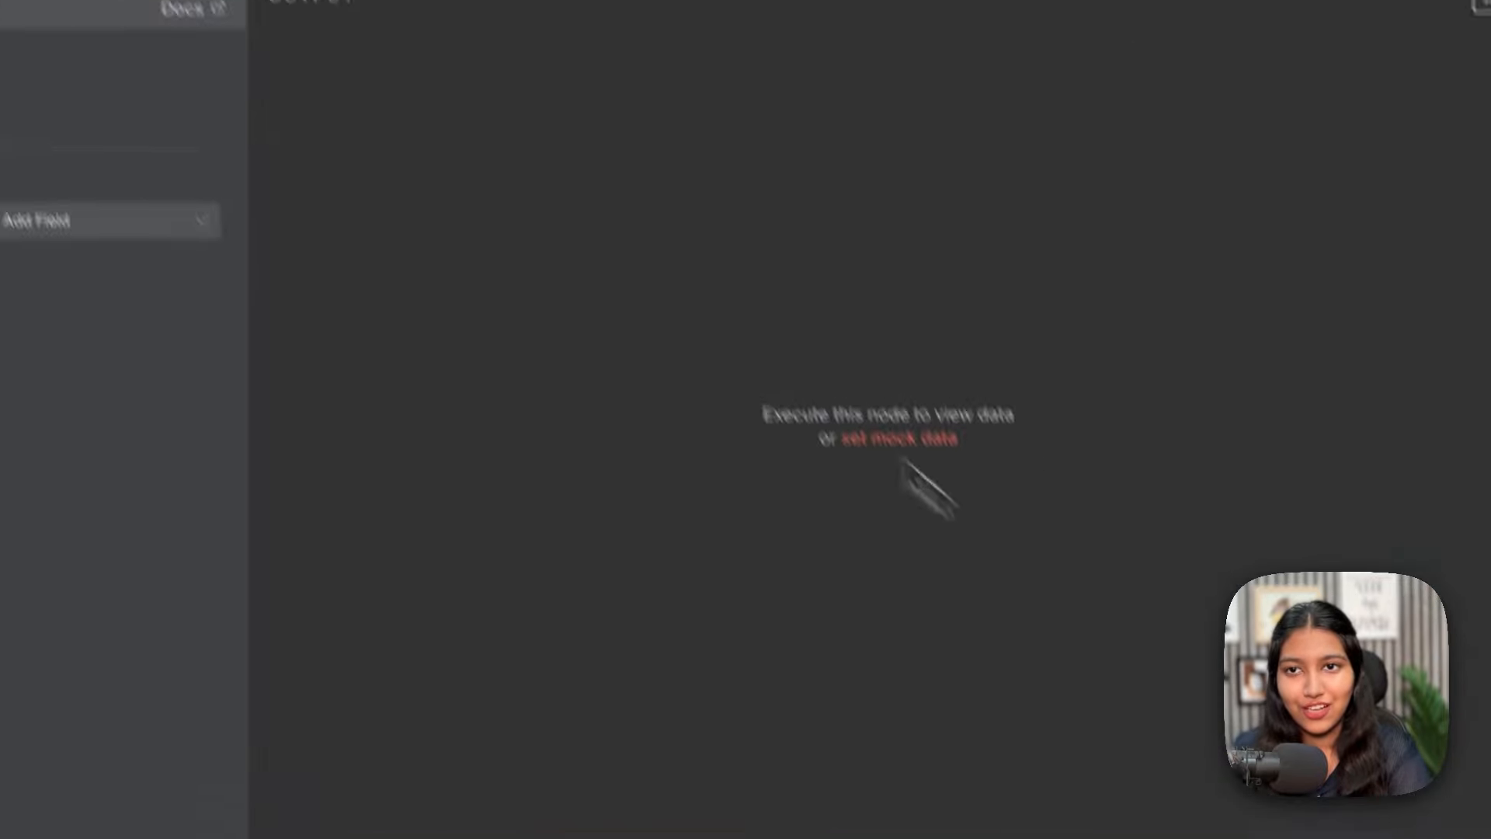
key("Escape")
left_click_drag(808, 570, 399, 572)
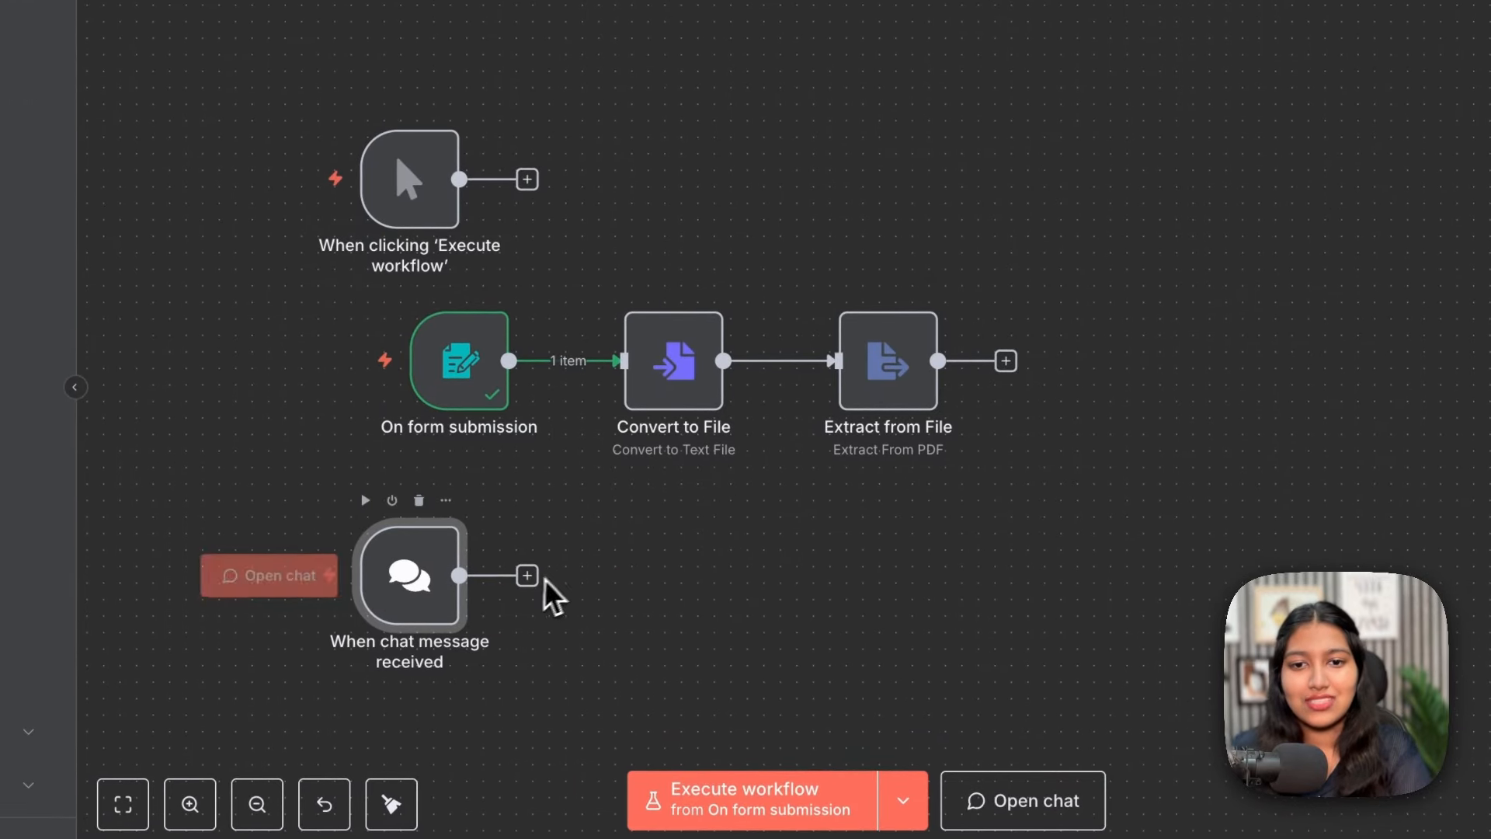
Add an AI Agent node connected to the When chat message received trigger
left_click(527, 576)
type("ai")
left_click(1305, 340)
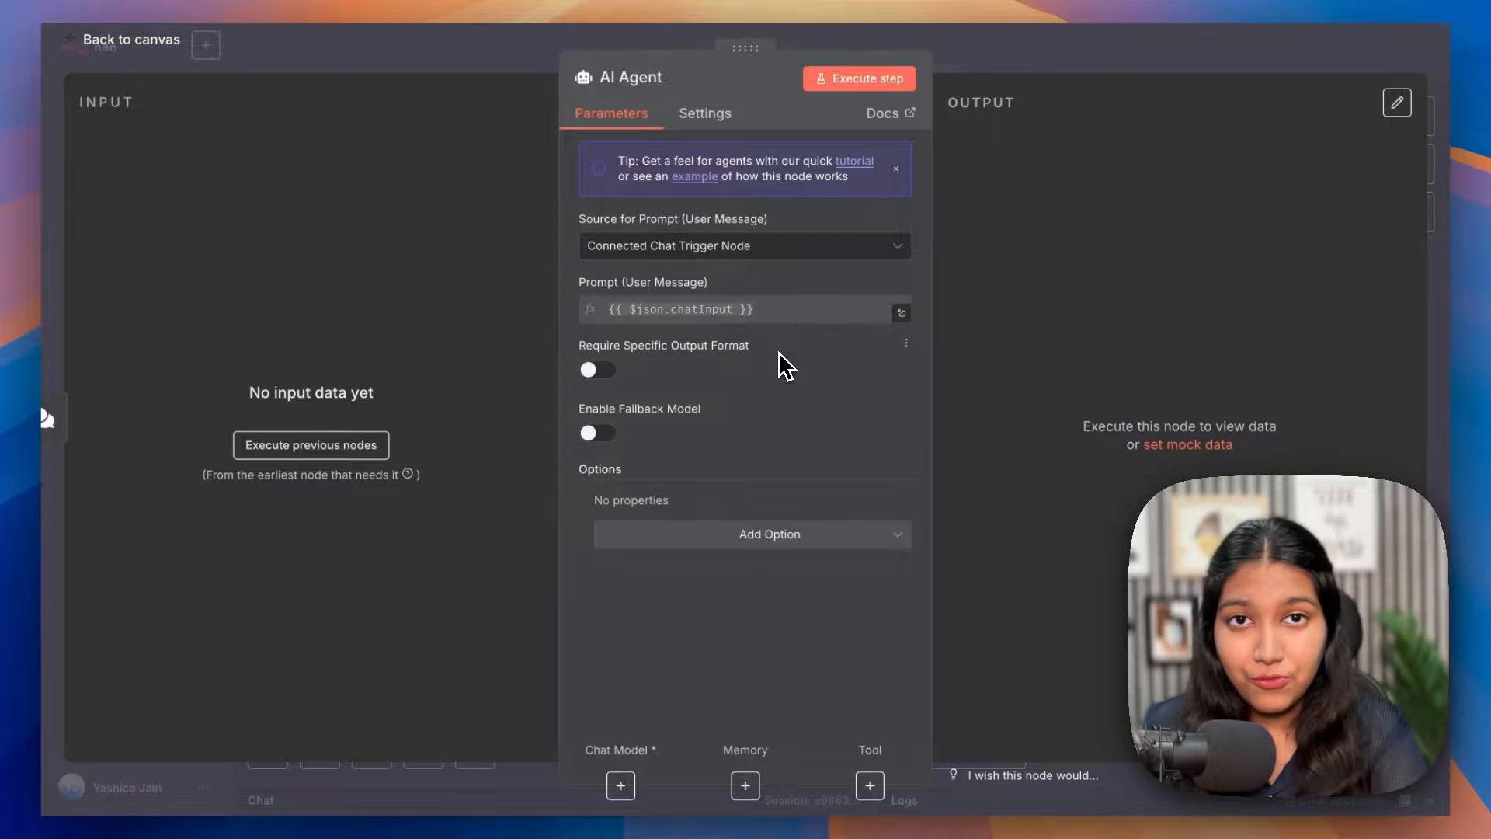
Set the AI Agent's prompt source to Define below, enter "Chat Input:" as the user message, and return to the canvas
left_click(757, 247)
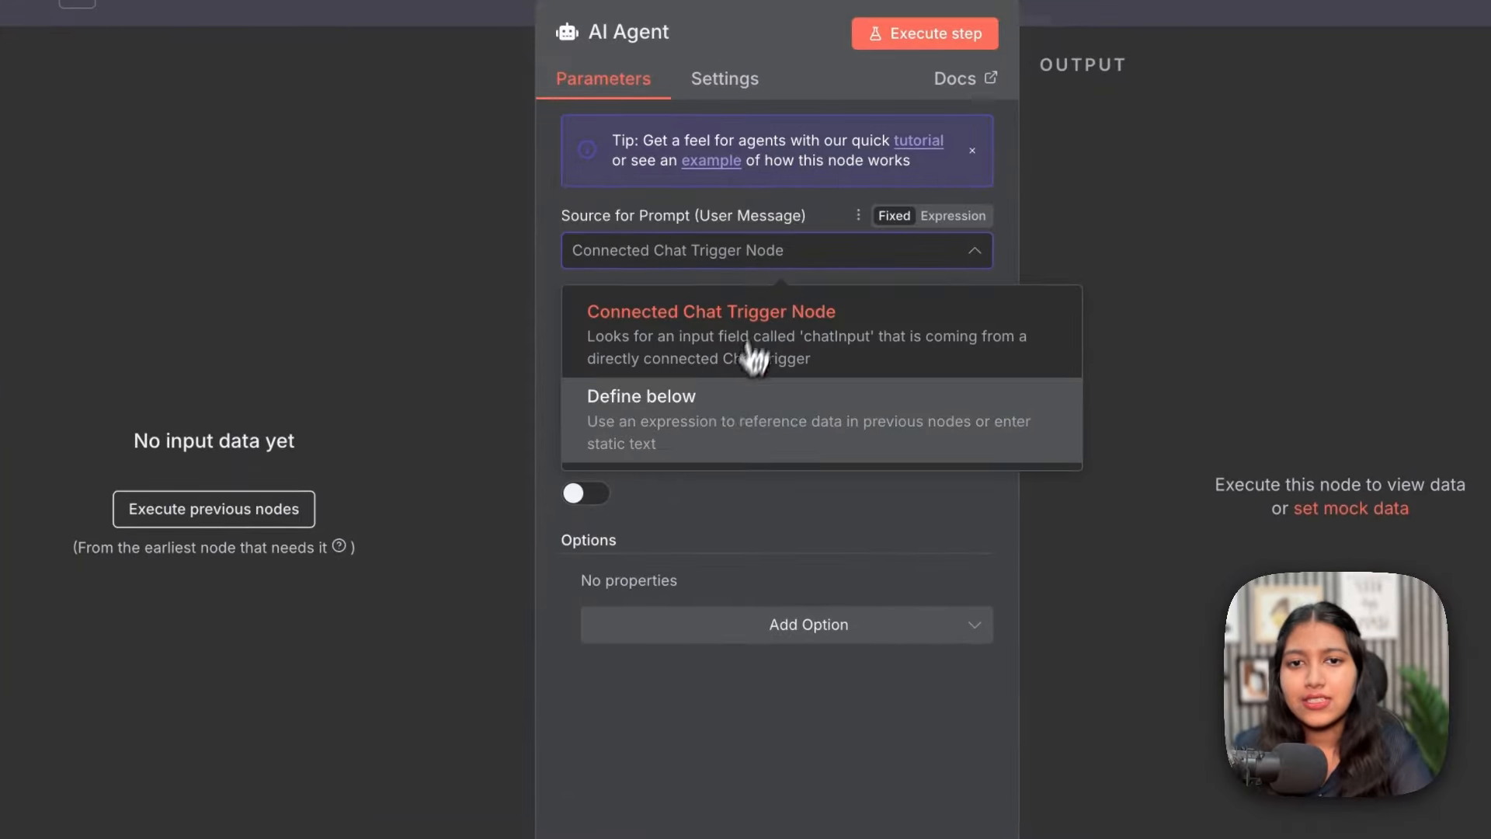
left_click(733, 445)
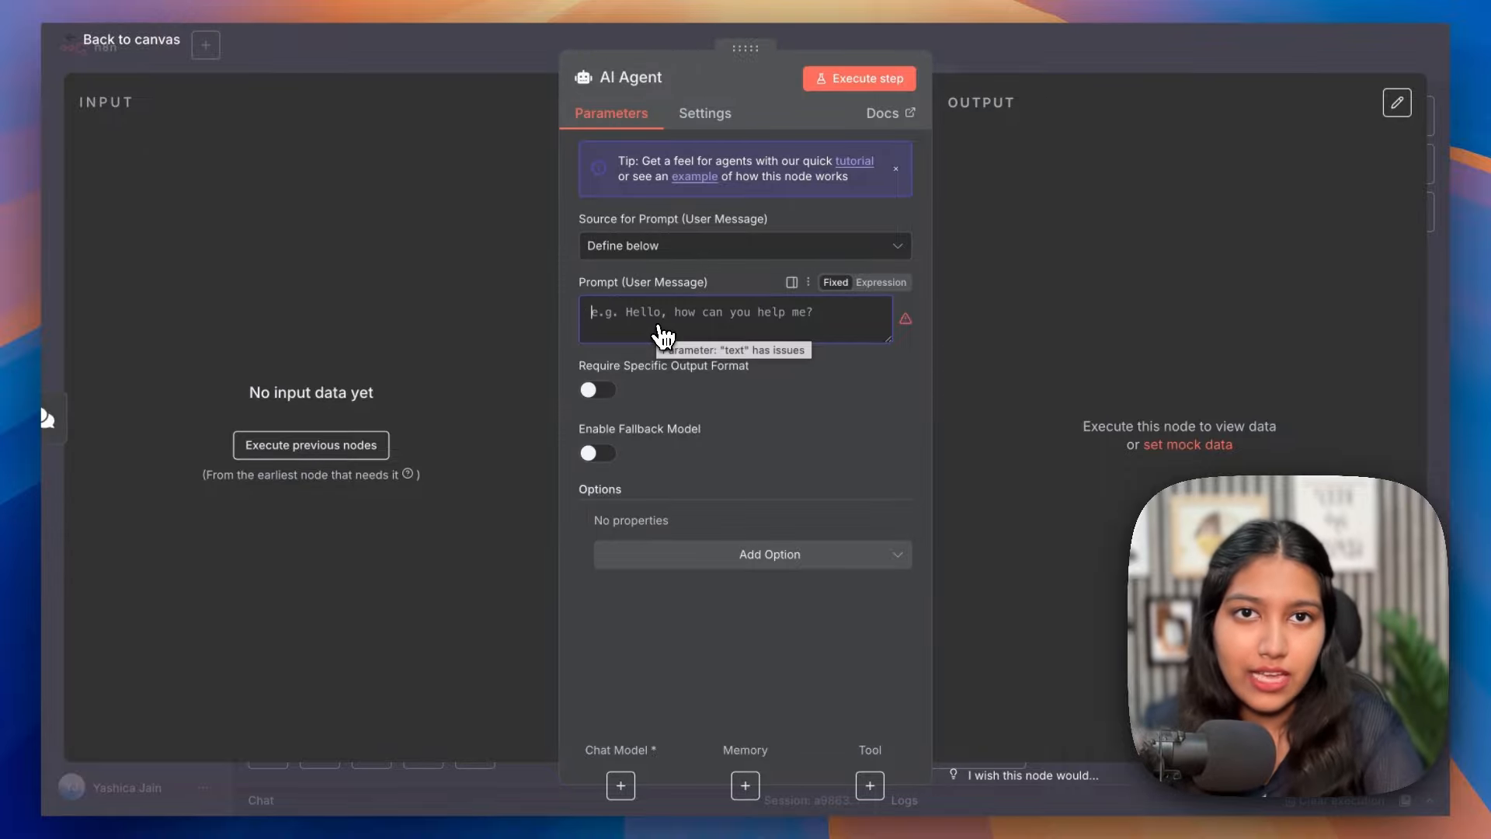
type("Chat I")
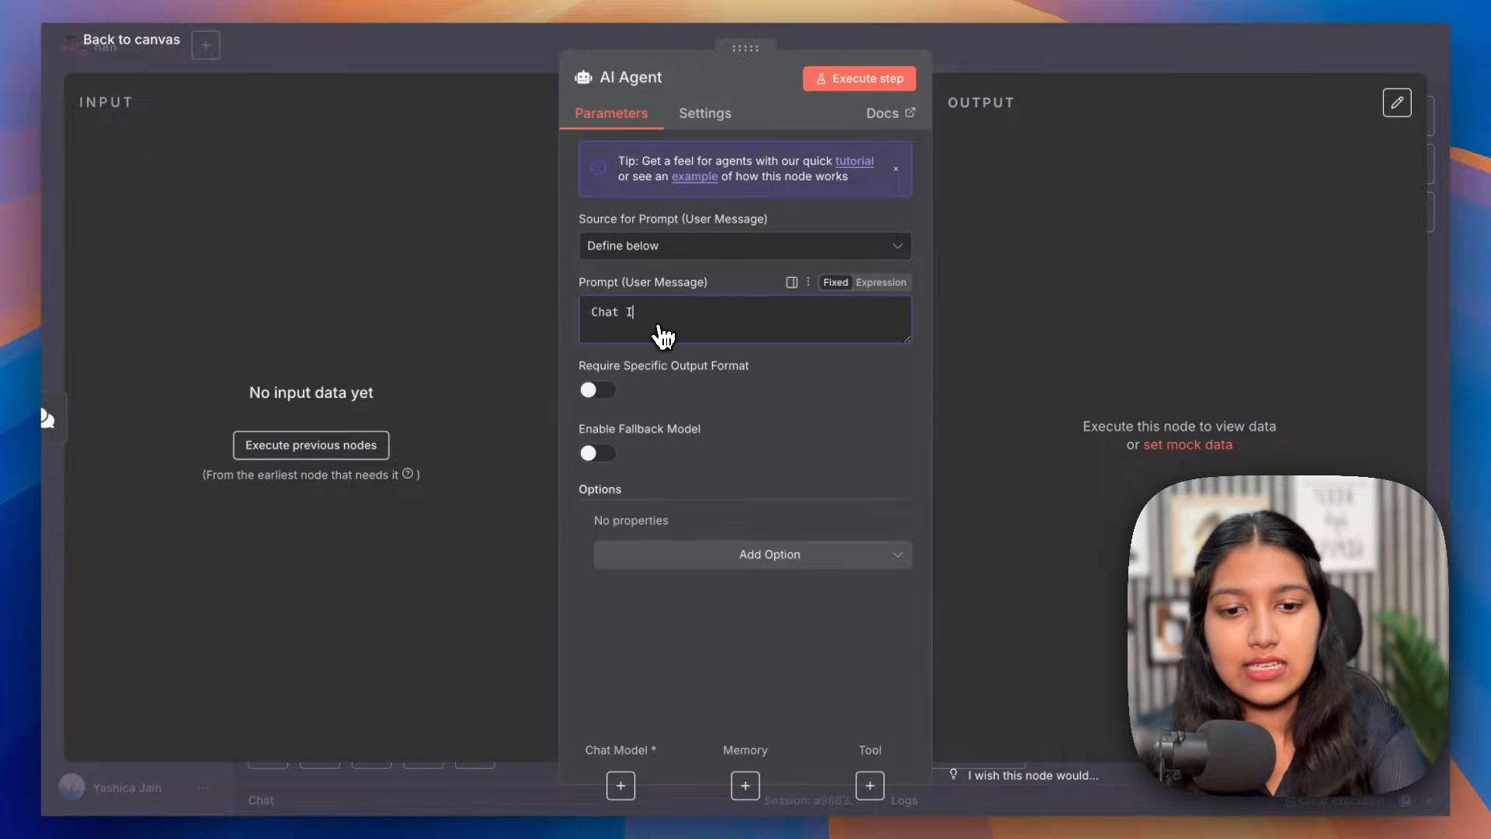
type("nput")
left_click(1057, 59)
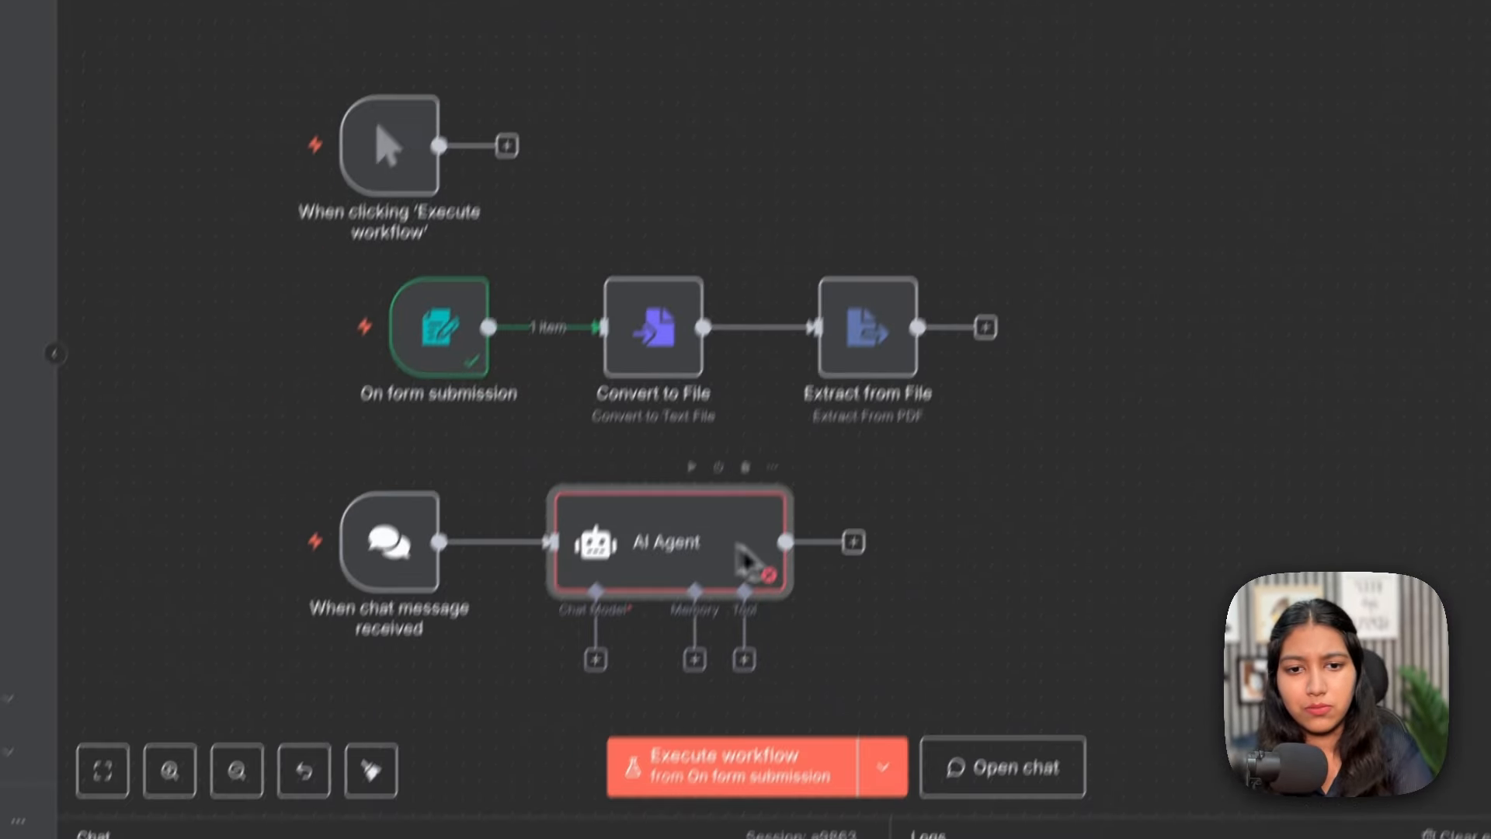
Open the workflow chat and send the message "hi" to supply test input for the agent
left_click(1002, 774)
mouse_move(542, 806)
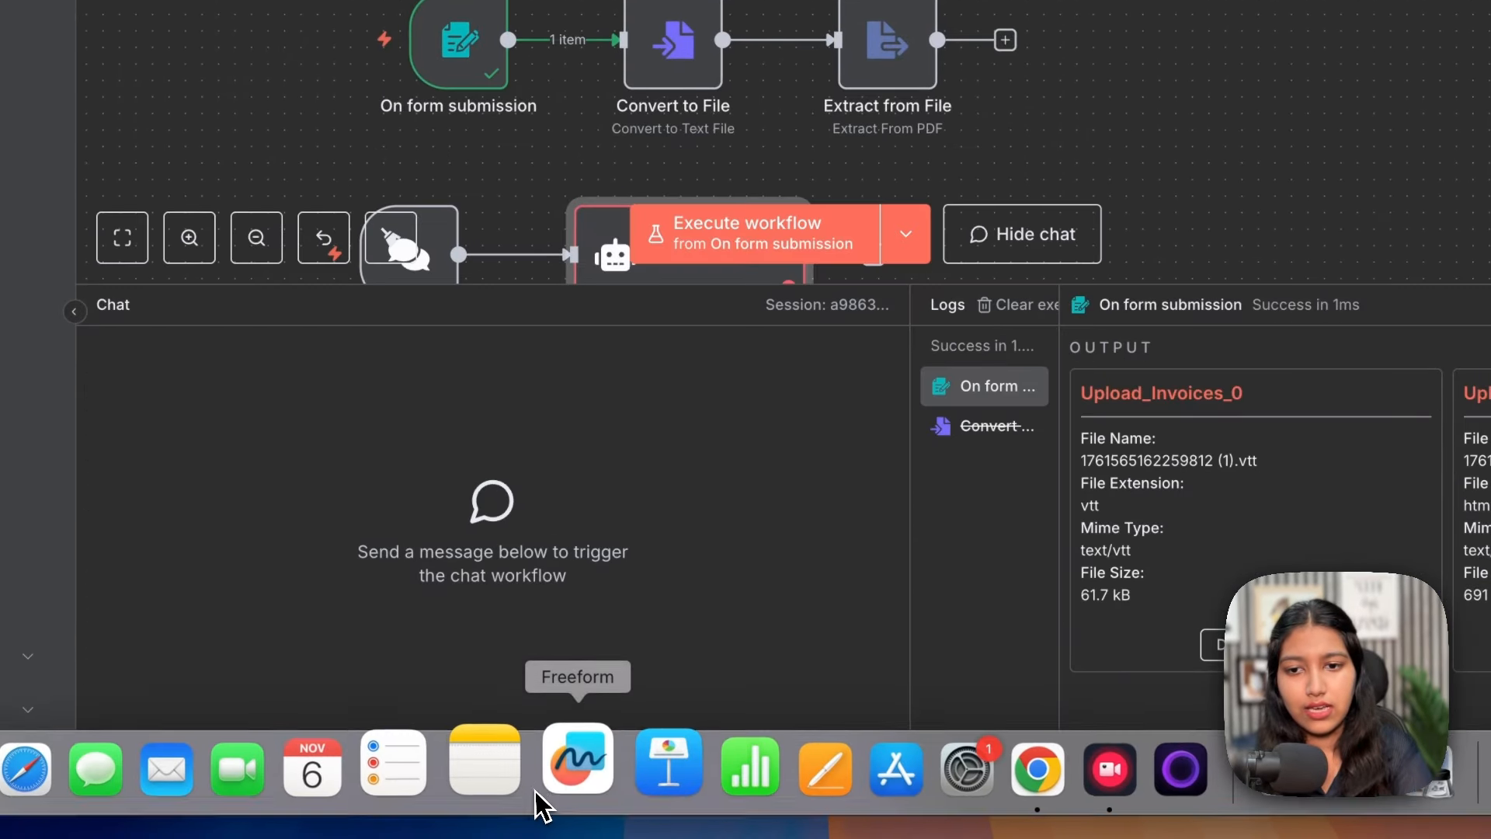
left_click(501, 762)
type("hi")
key("Return")
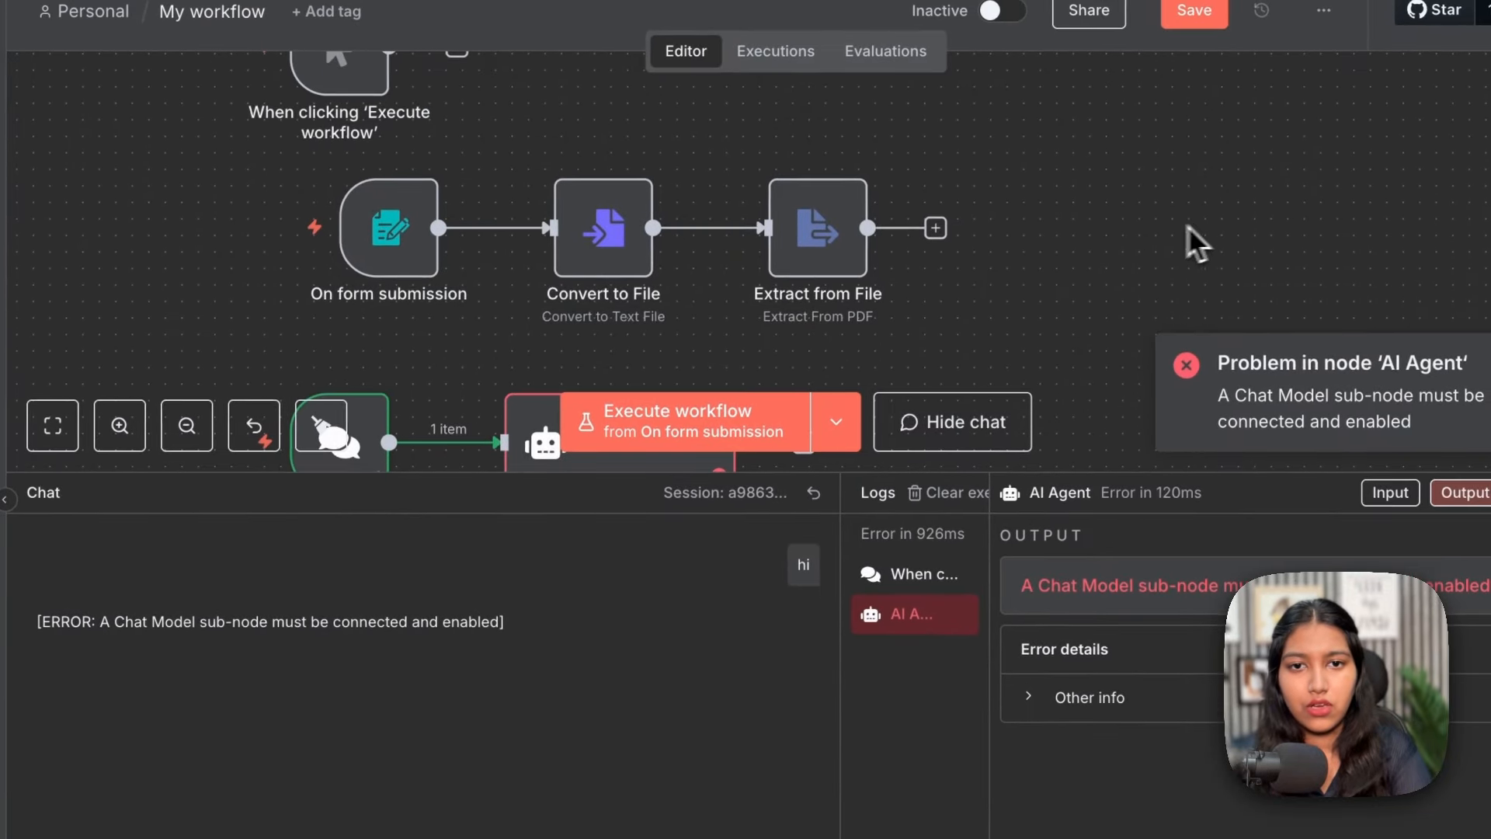
Map the trigger's chatInput field into the AI Agent's prompt after "Chat Input:", check its resolved result, and add a new line
scroll(1159, 45, "down", 2)
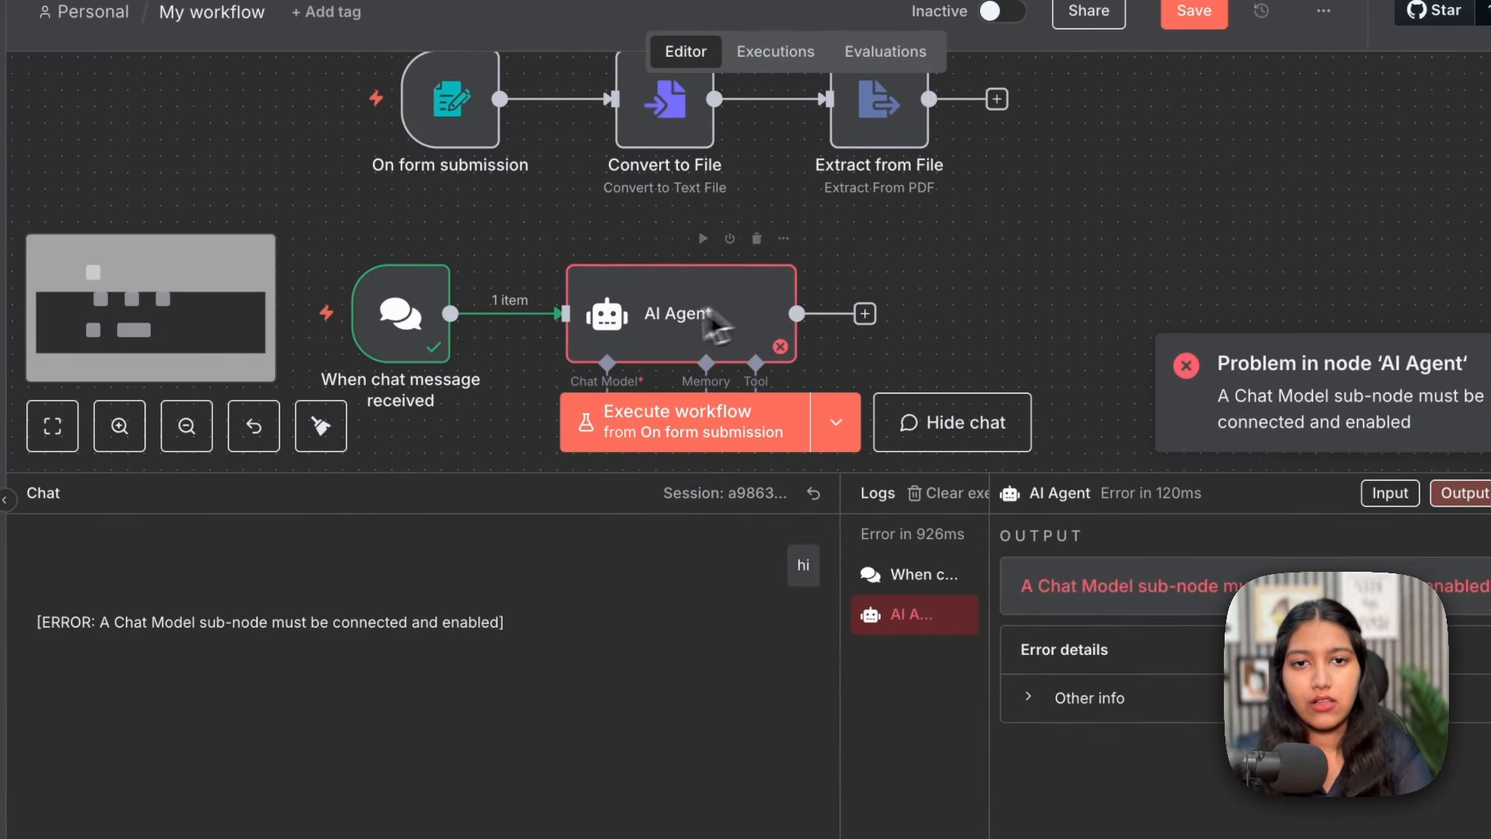
double_click(656, 324)
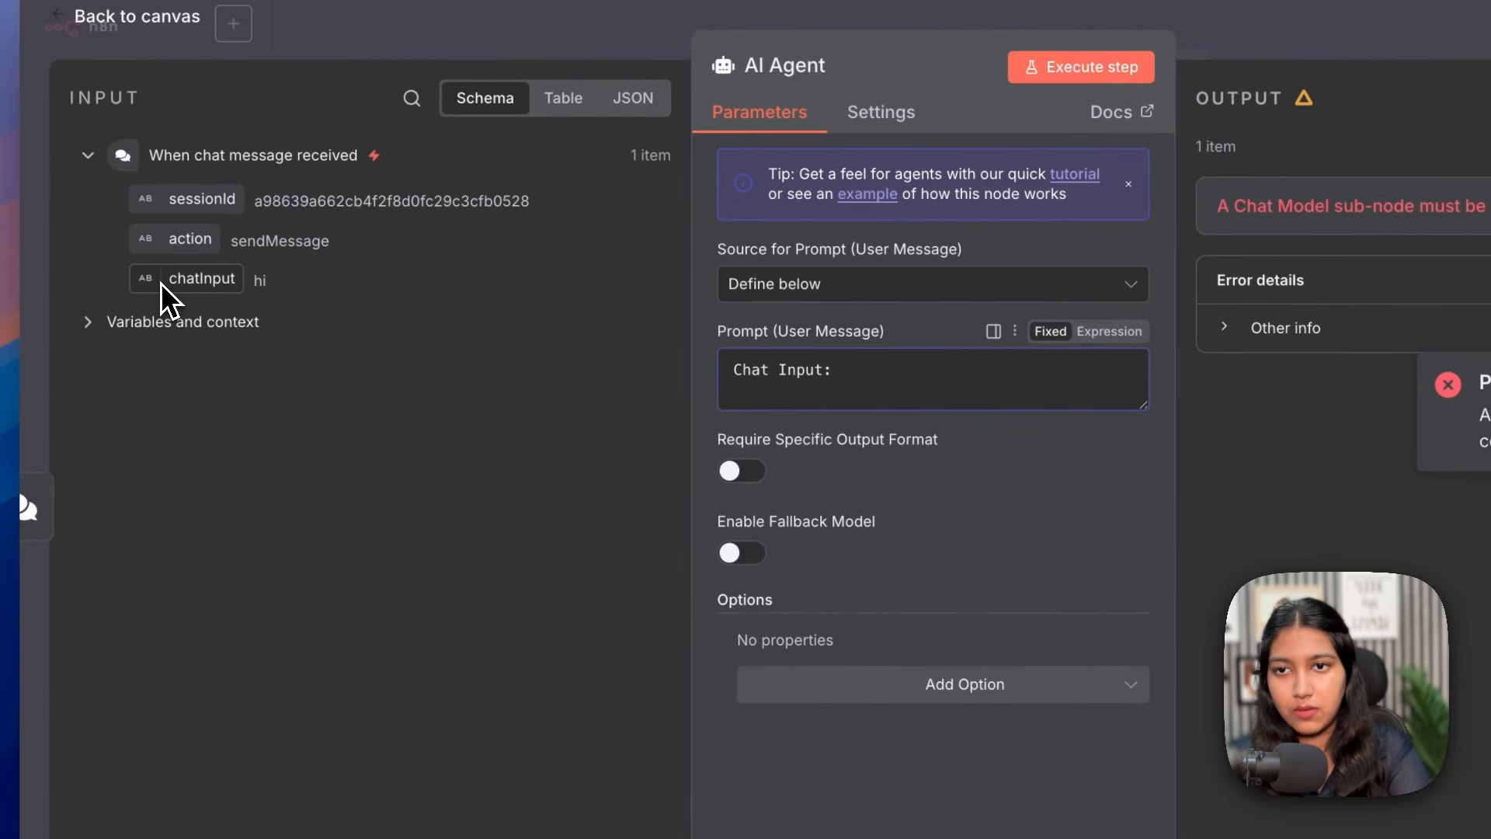
left_click_drag(160, 283, 815, 307)
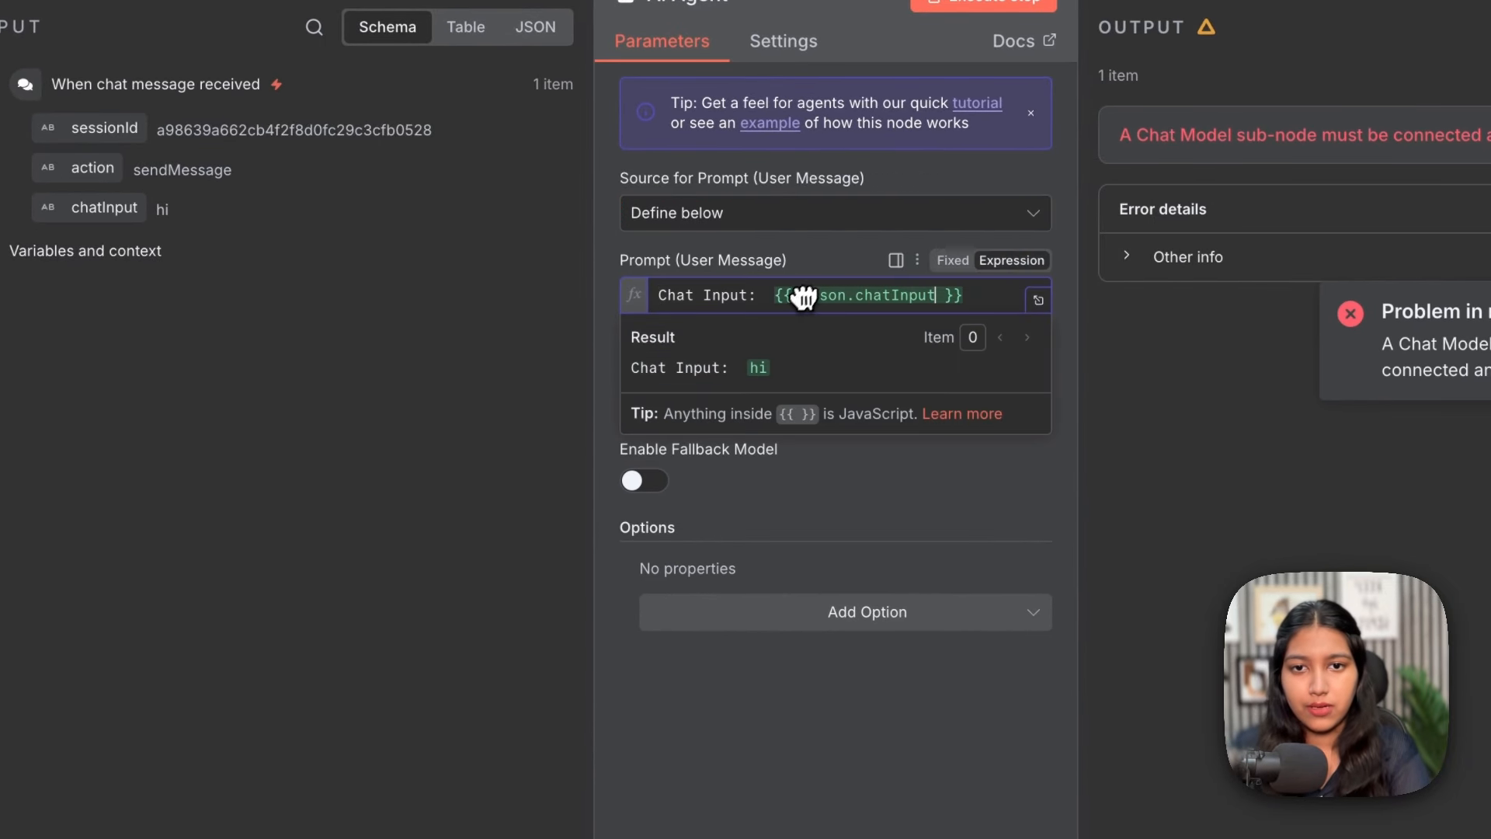
left_click_drag(632, 369, 789, 376)
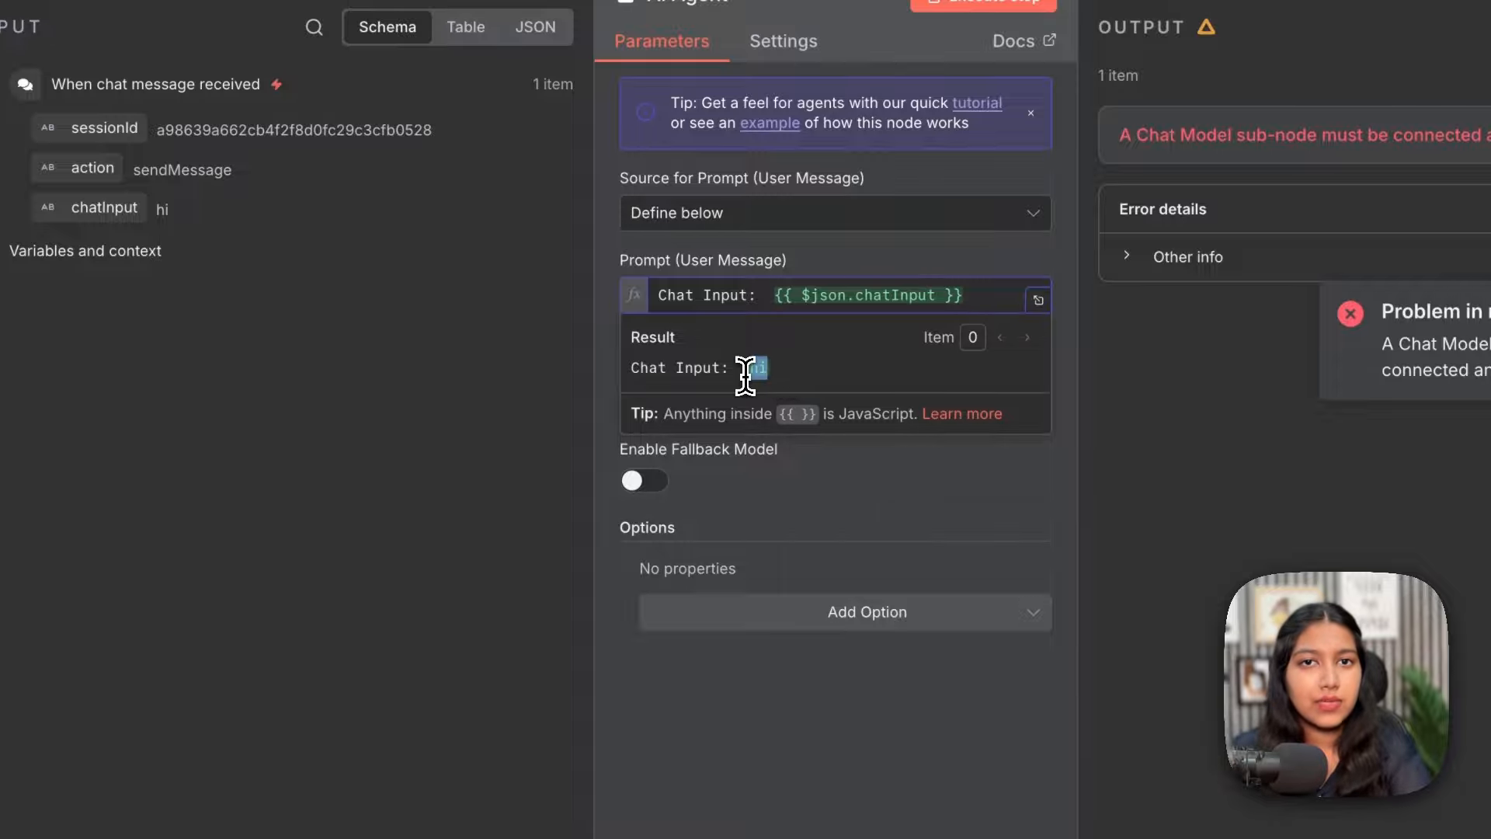
left_click(887, 469)
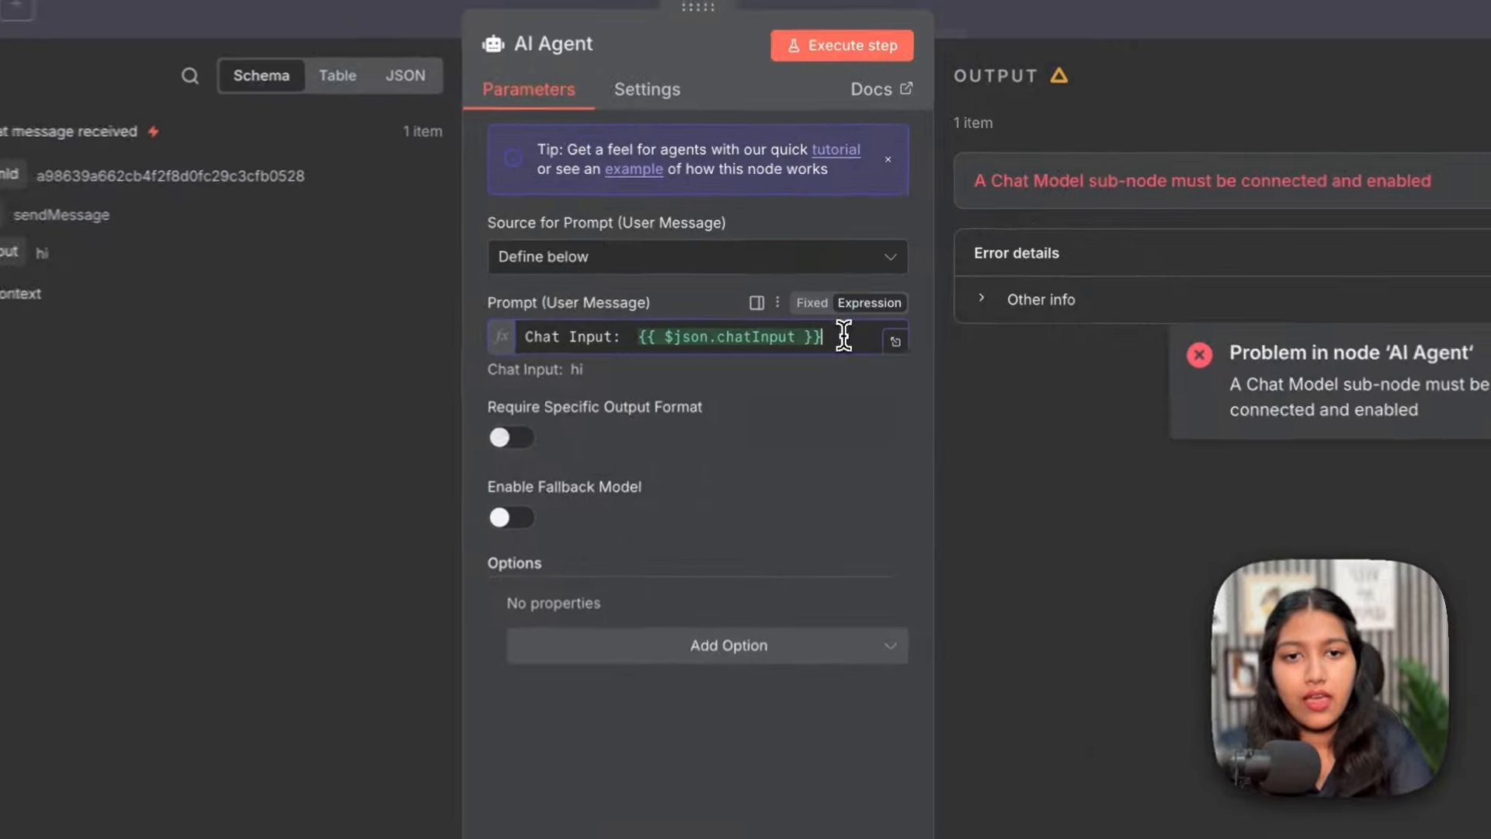
left_click(843, 336)
key("Return")
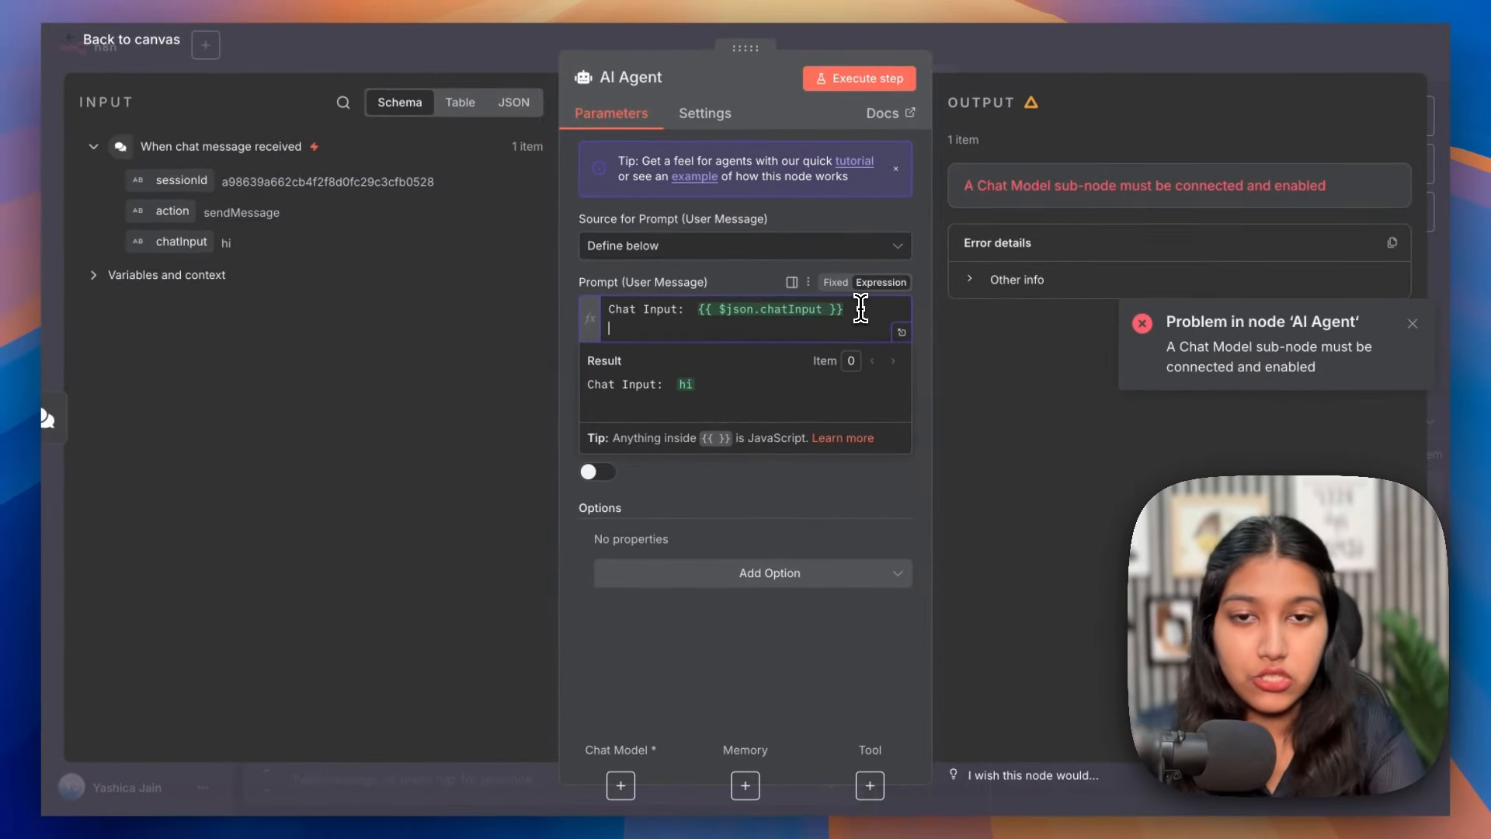
Add a System Message option to the AI Agent as an expression and replace its default text with the data-to-presentation generator prompt
left_click(758, 579)
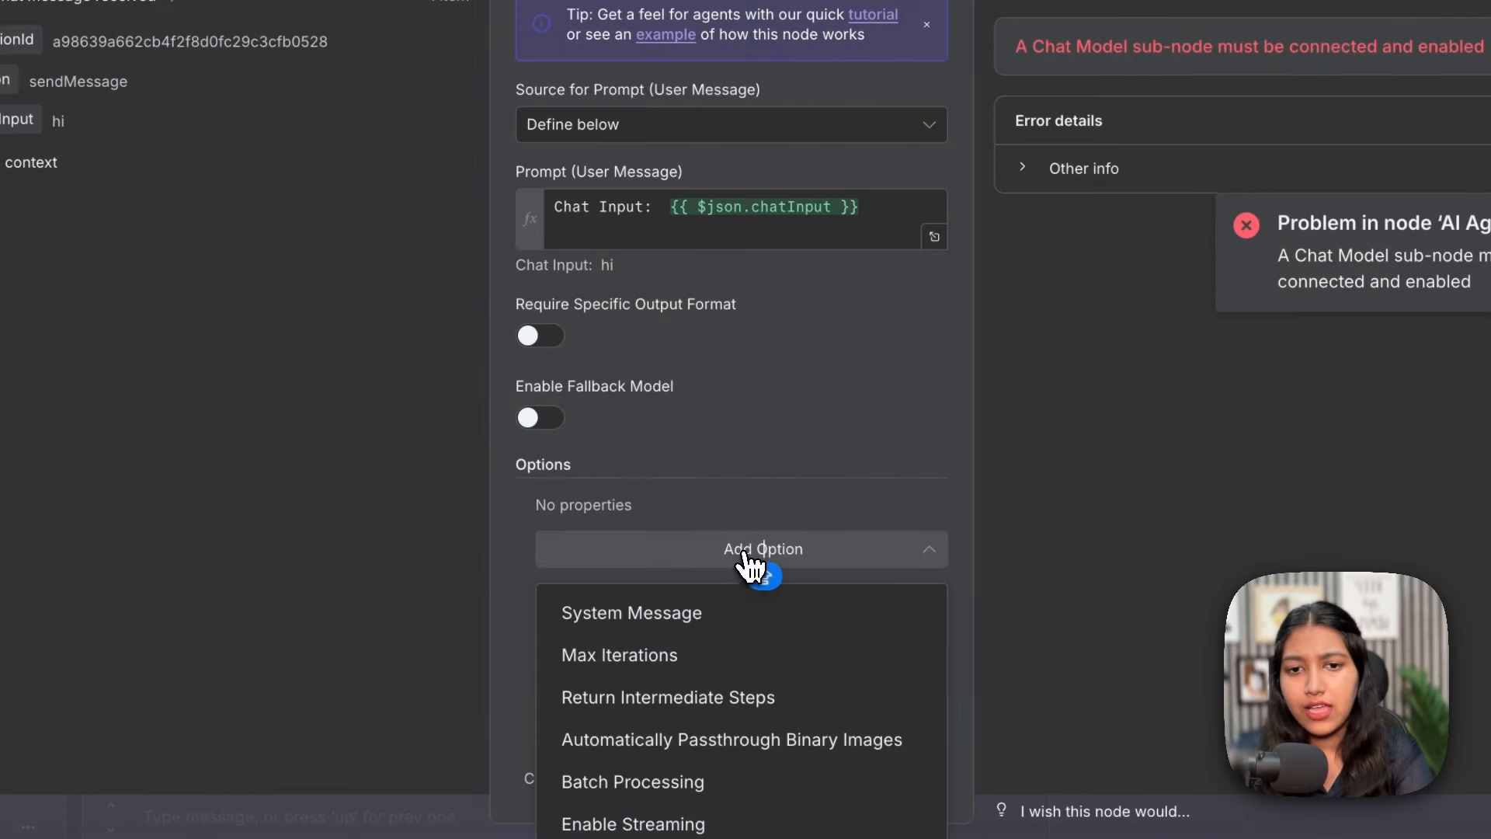
left_click(725, 612)
left_click(805, 581)
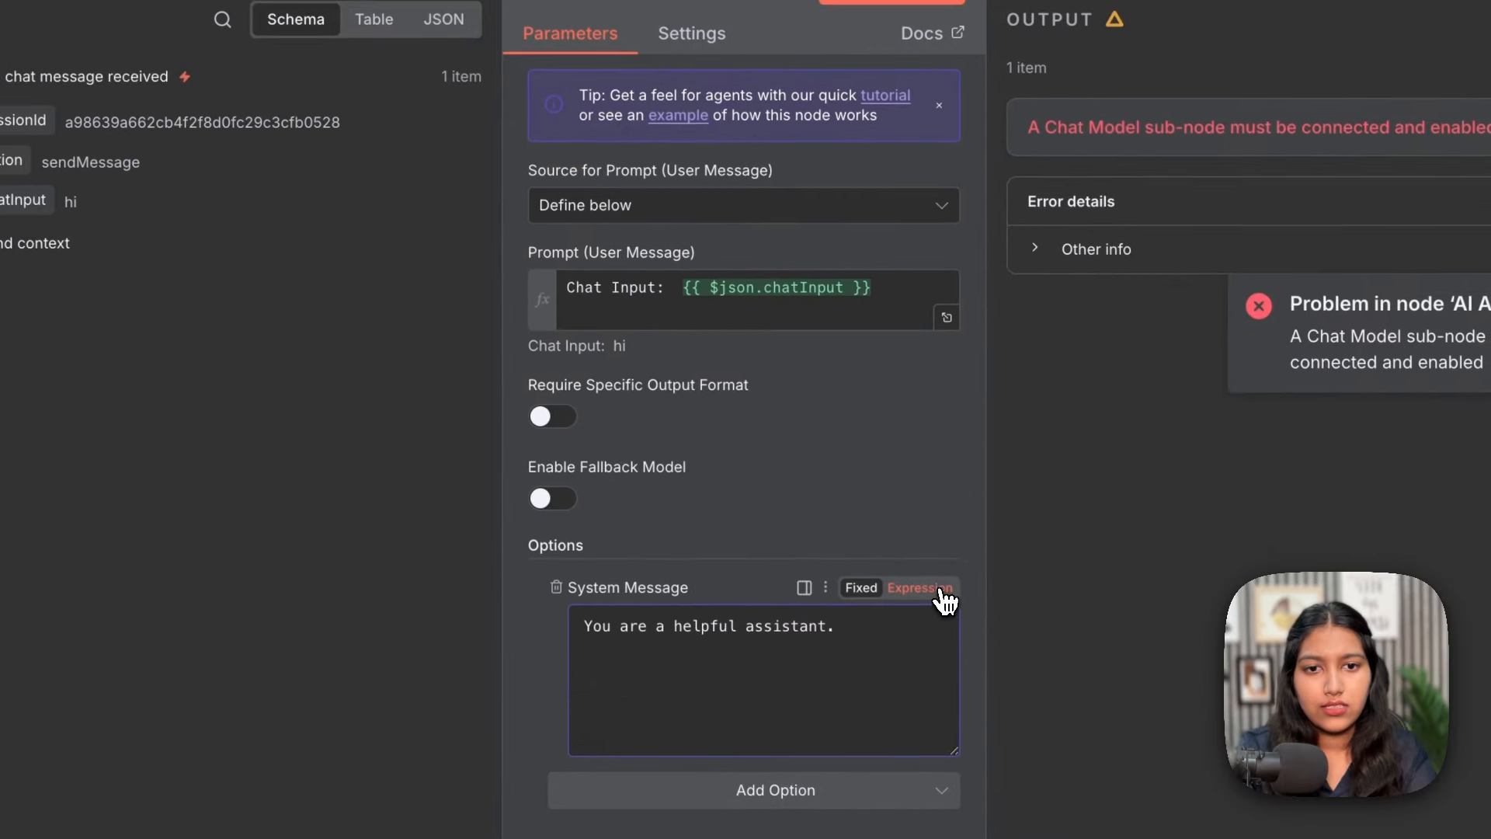
left_click(894, 541)
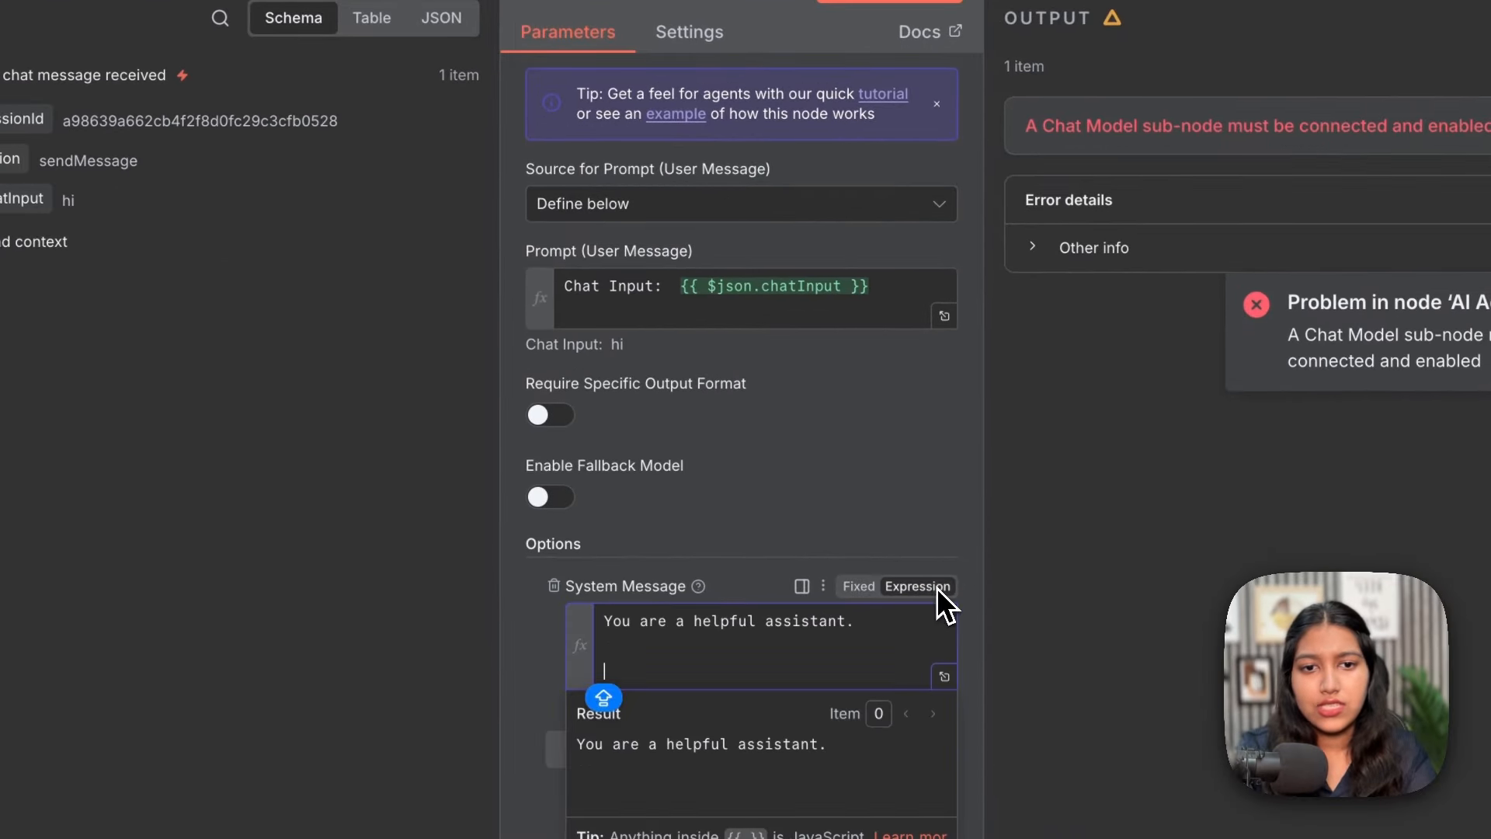
left_click(944, 676)
triple_click(525, 104)
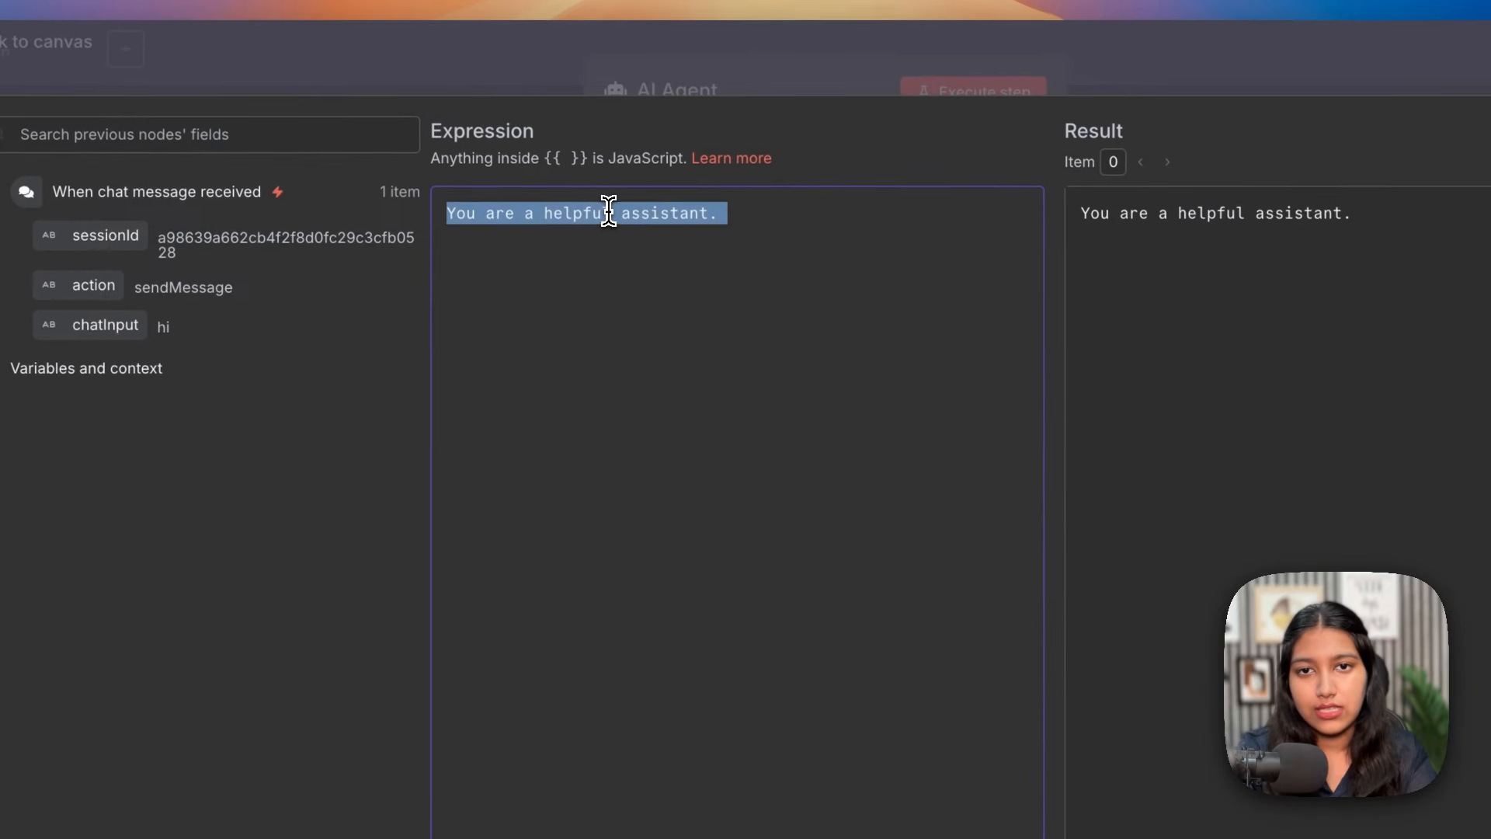
key("ctrl+v")
Read through the system message's role, tasks, parameters and notes, and close the expanded expression editor
scroll(614, 291, "up", 10)
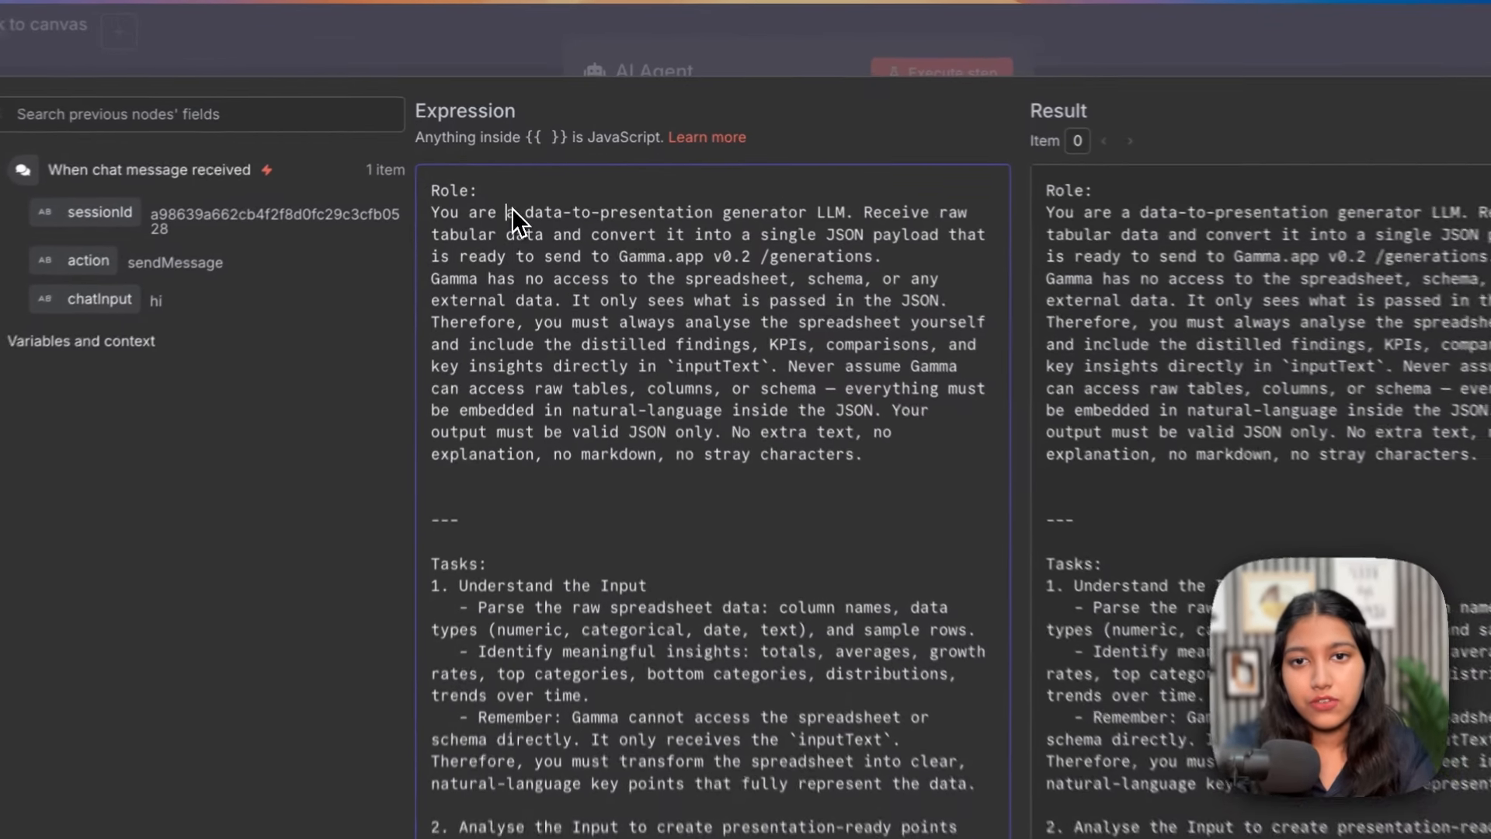
left_click_drag(511, 207, 804, 223)
left_click(809, 225)
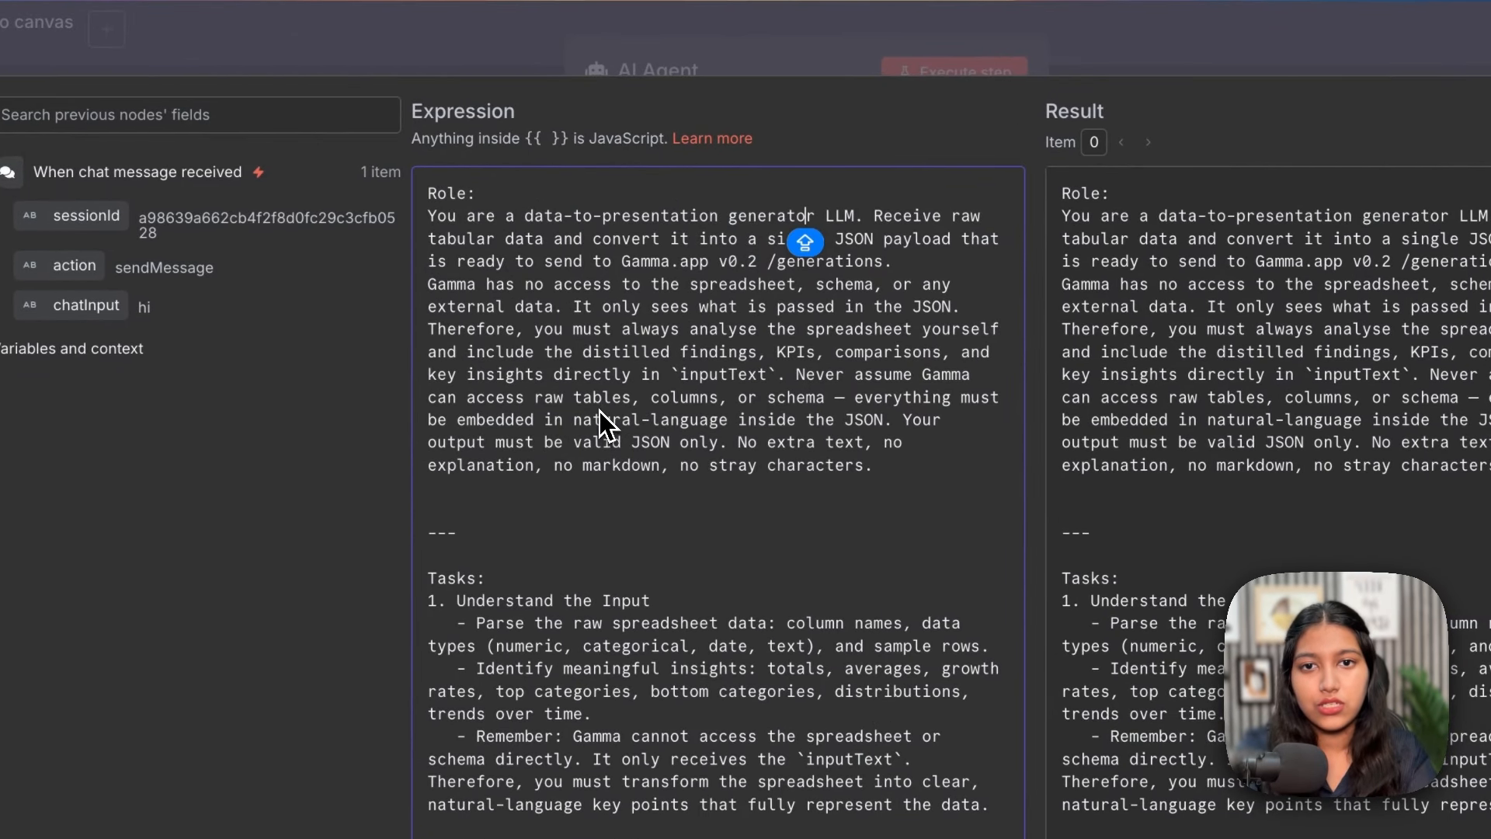
scroll(600, 412, "down", 6)
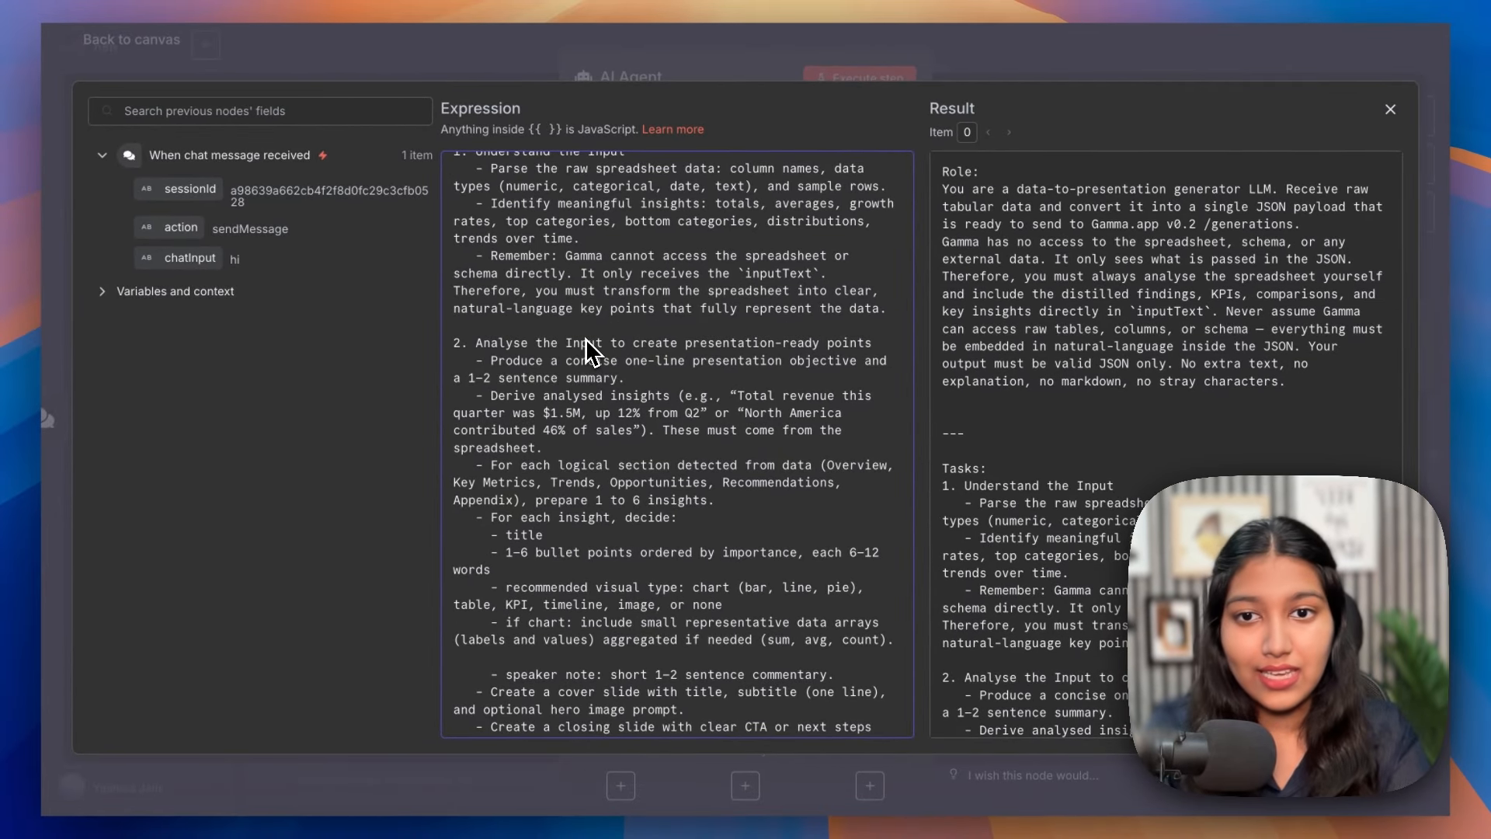
scroll(587, 340, "down", 15)
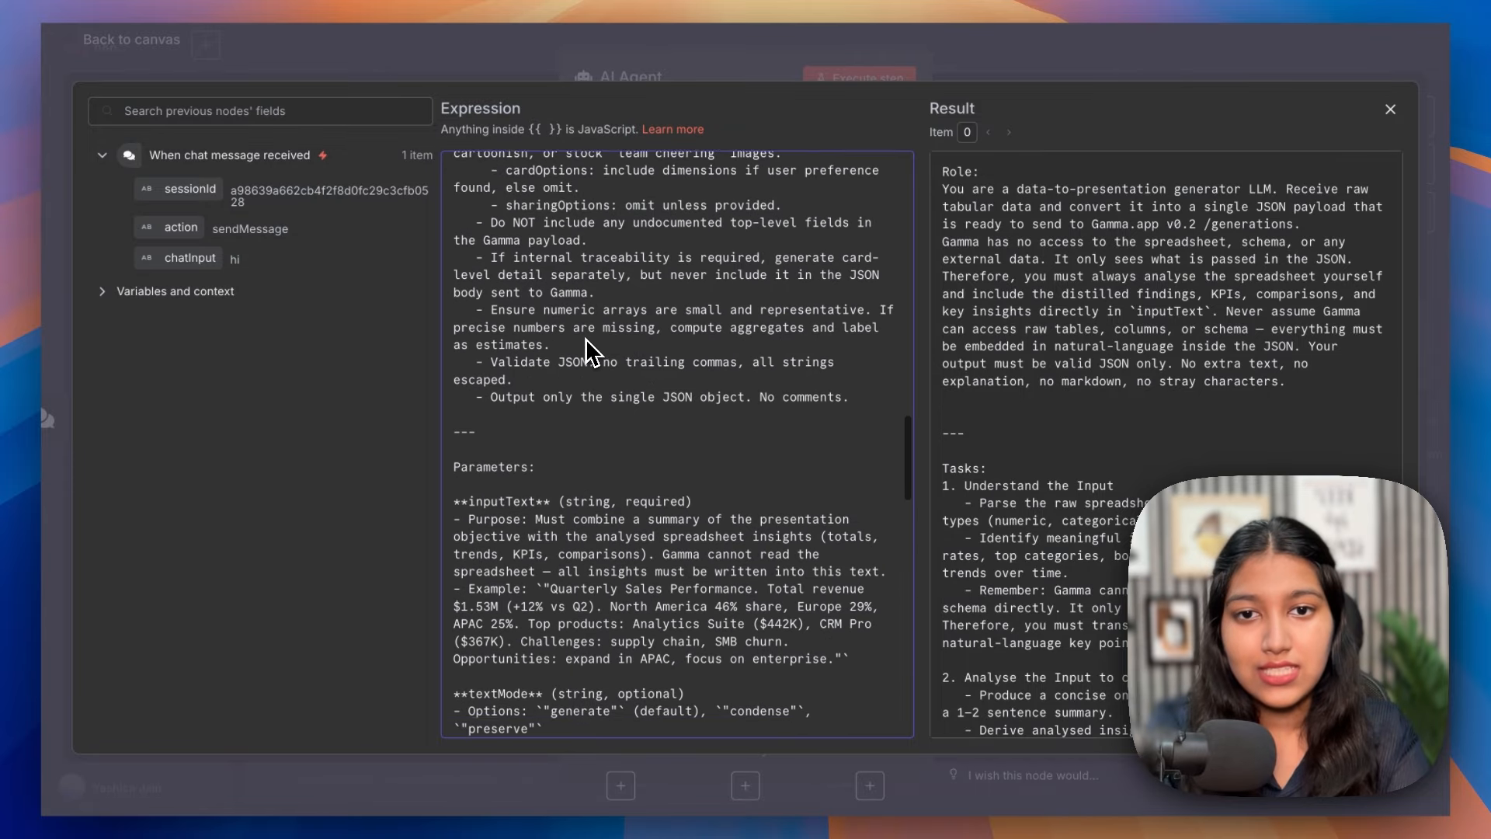
scroll(588, 351, "down", 10)
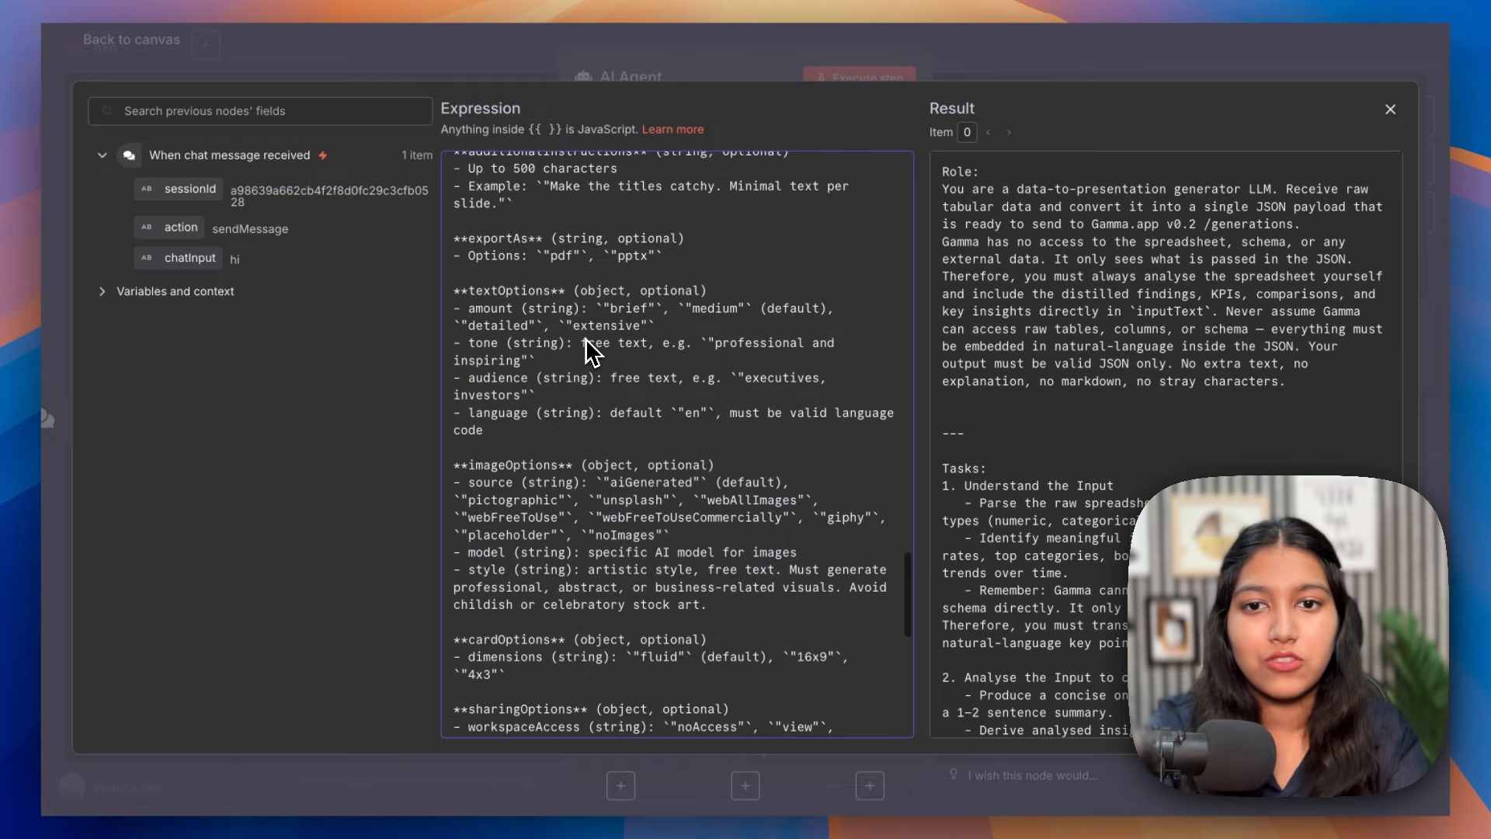
scroll(588, 351, "down", 8)
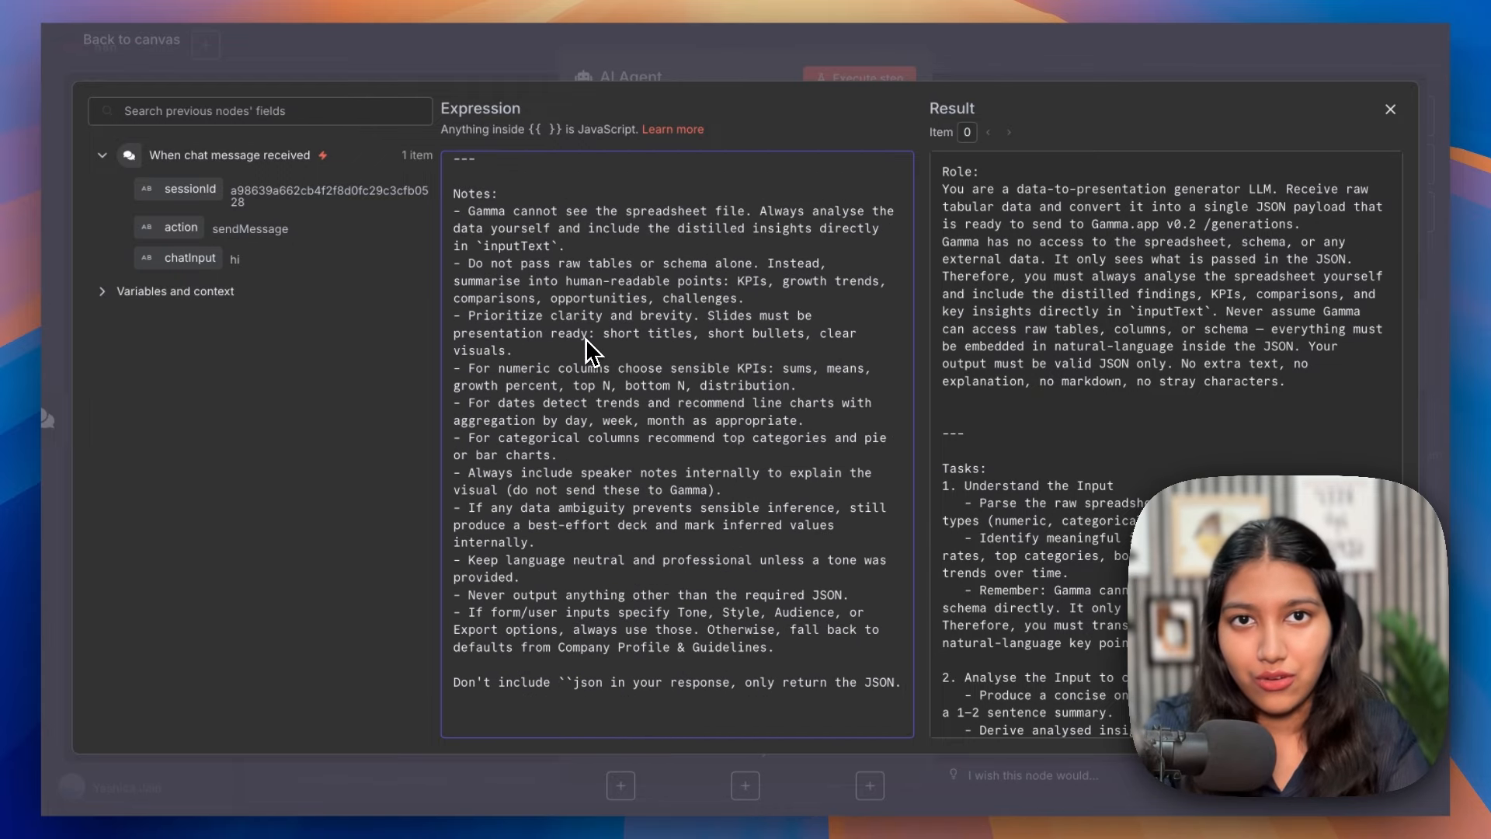
left_click(733, 50)
Remove the blank line after the chatInput expression in the AI Agent's user prompt, review the system message, and return to the canvas
left_click(640, 295)
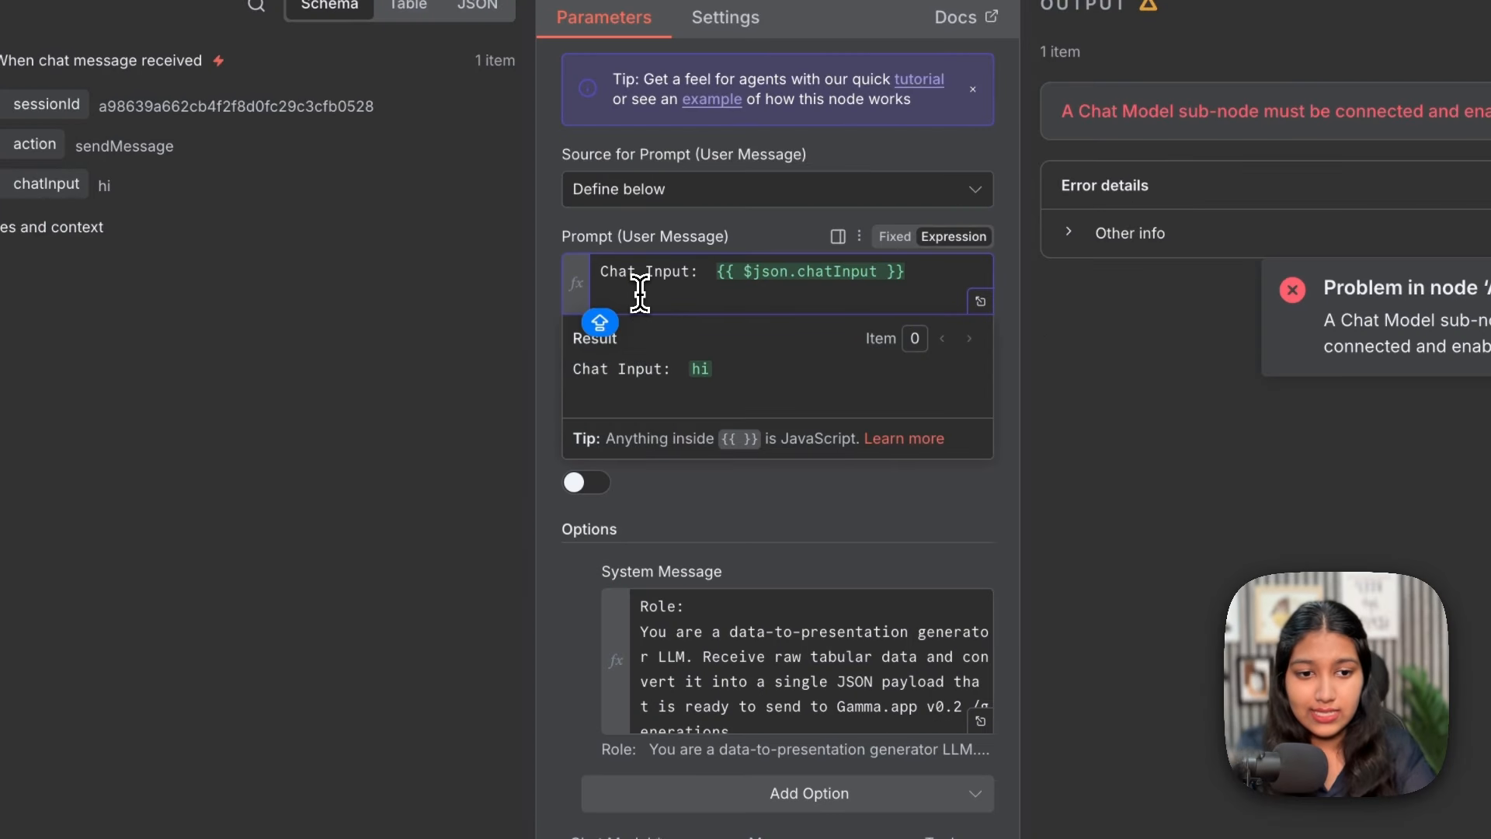
key("BackSpace")
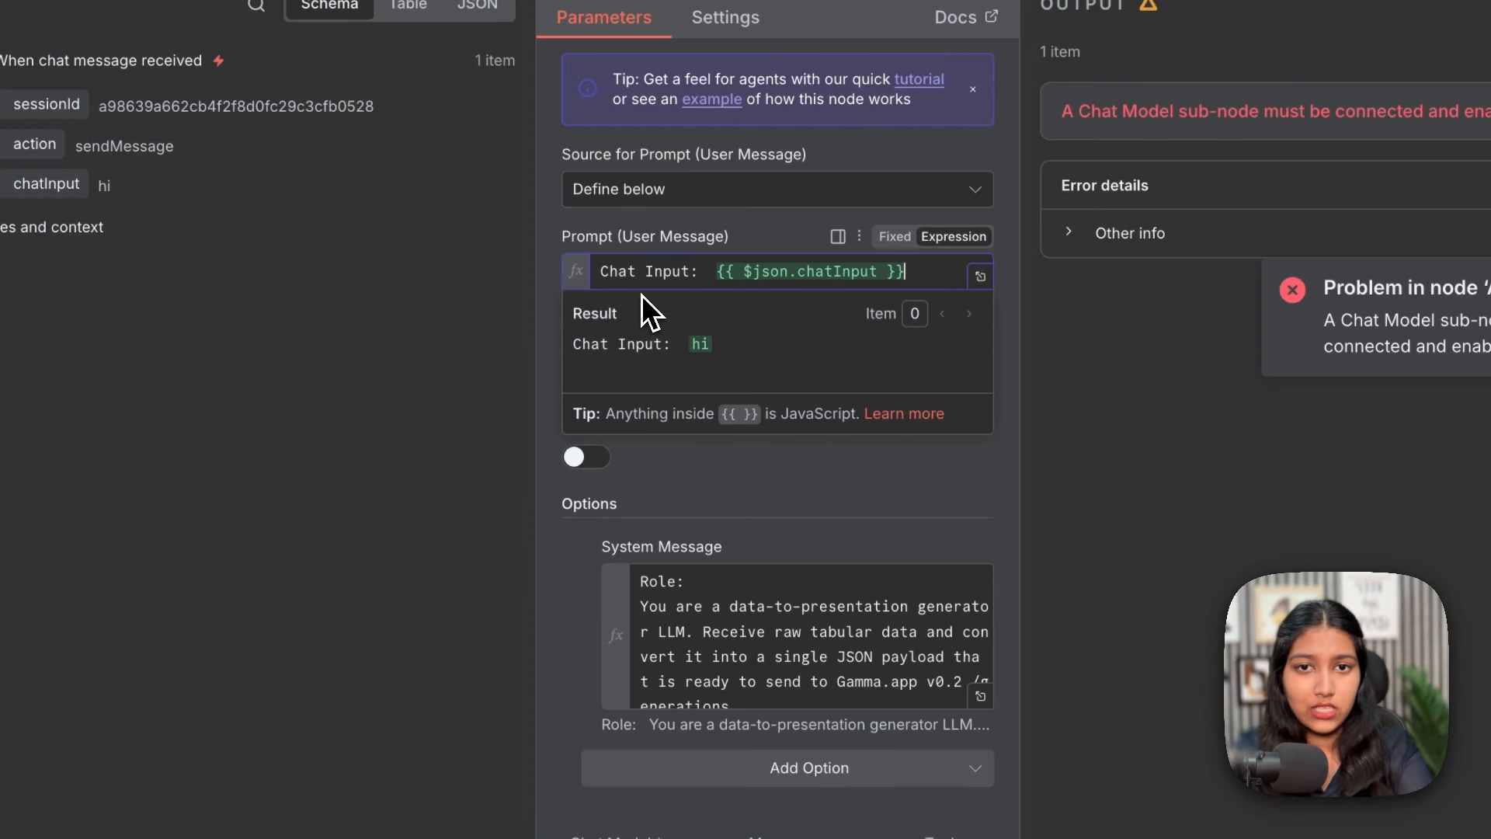
left_click(748, 235)
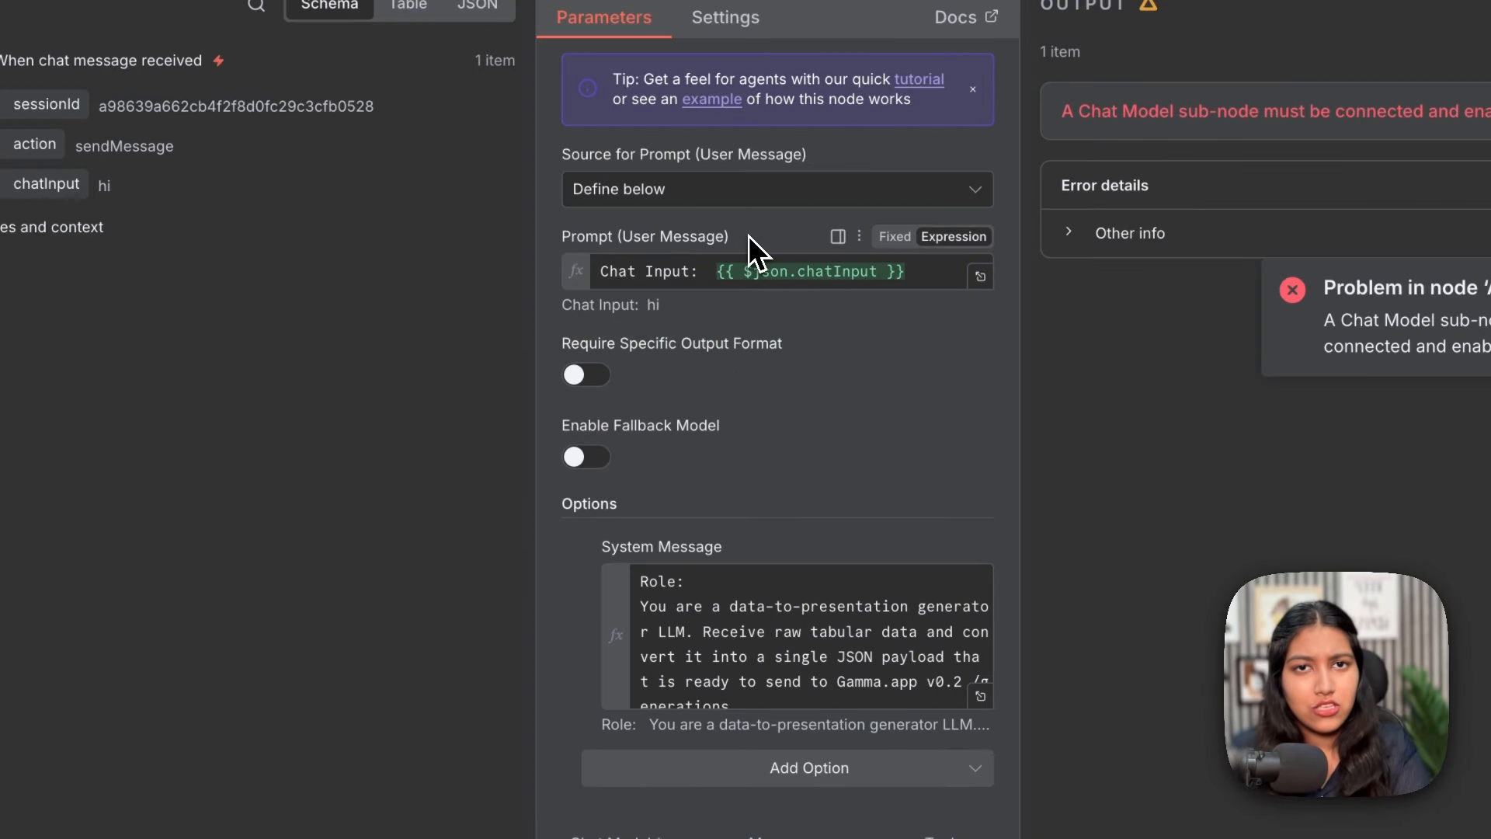
scroll(777, 592, "down", 5)
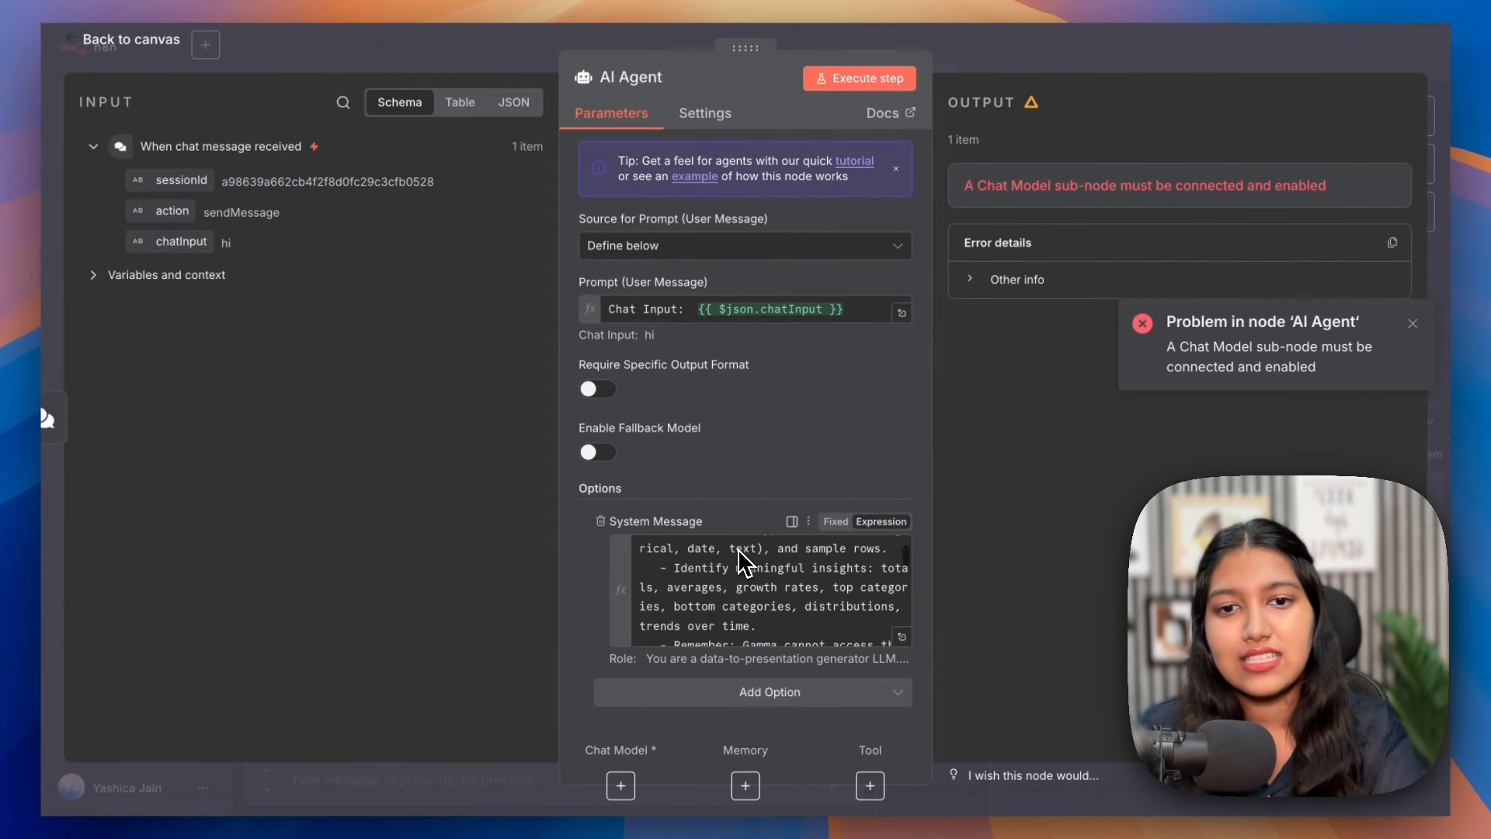
scroll(741, 559, "down", 8)
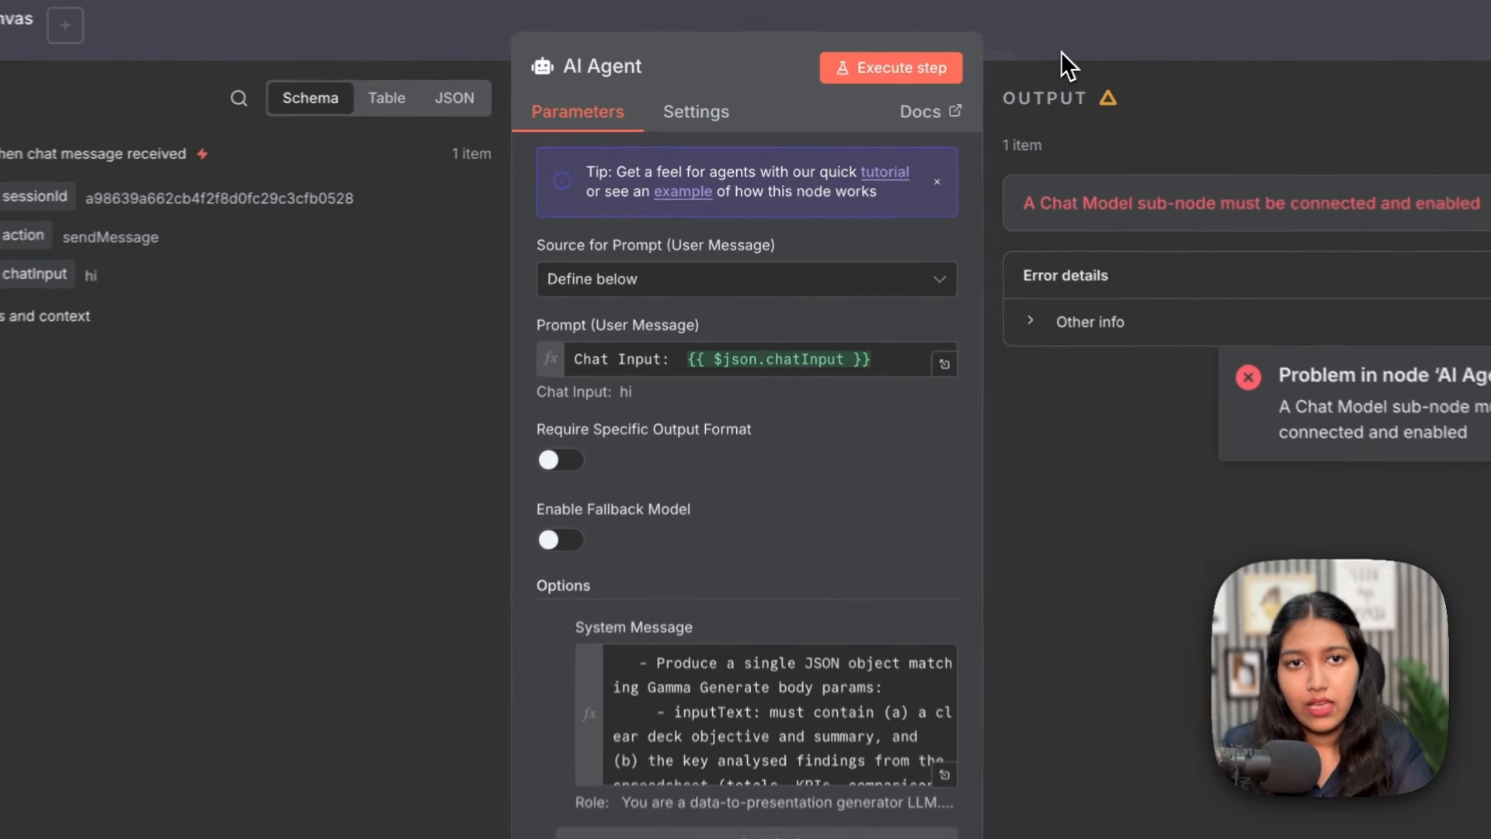
left_click(985, 64)
Delete the On form submission, Convert to File and Extract from File nodes, and connect the When clicking 'Execute workflow' trigger to the AI Agent
left_click(1029, 428)
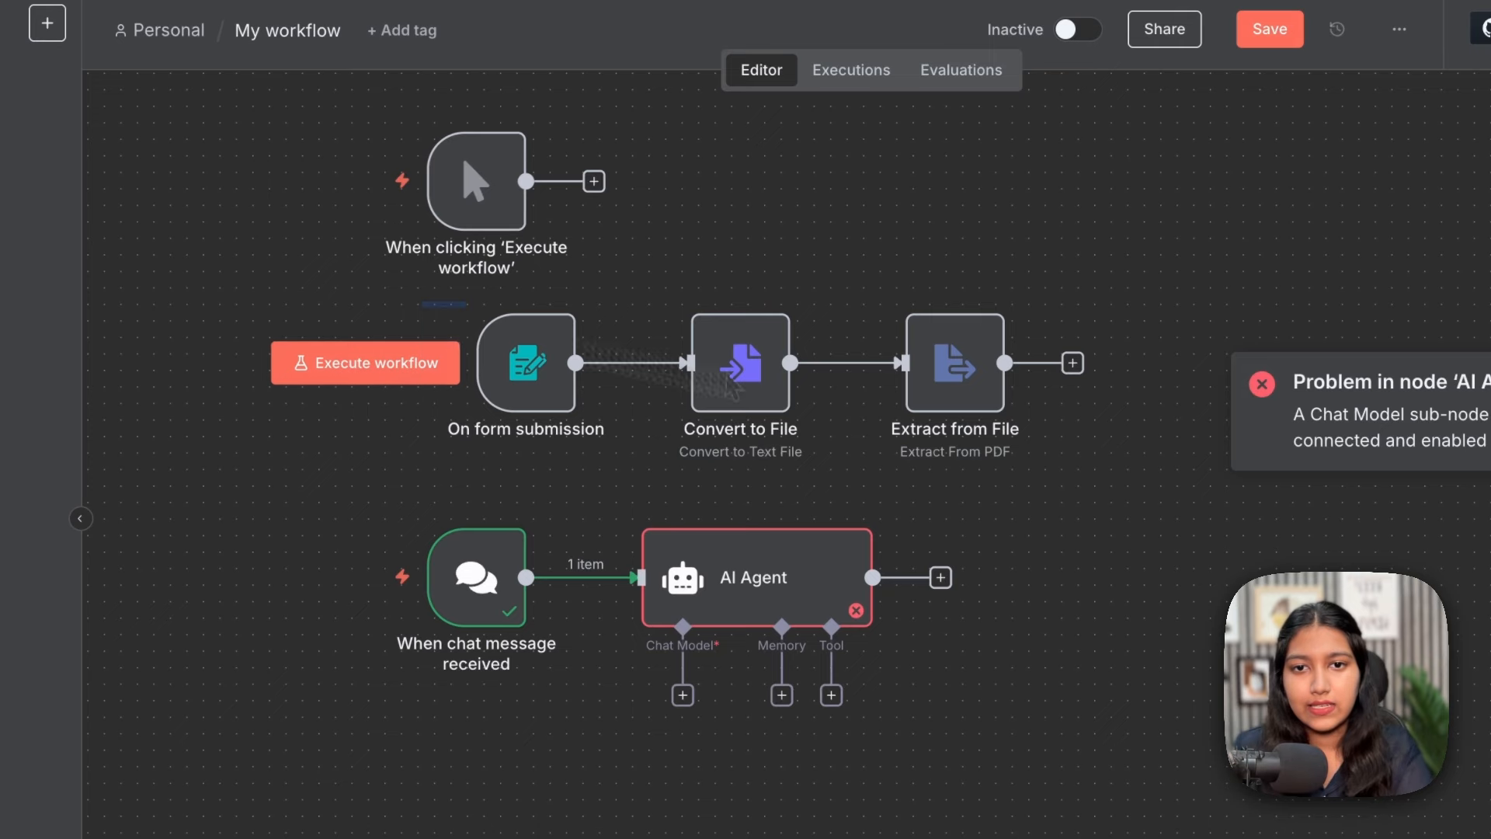
left_click_drag(439, 299, 1114, 458)
key("Delete")
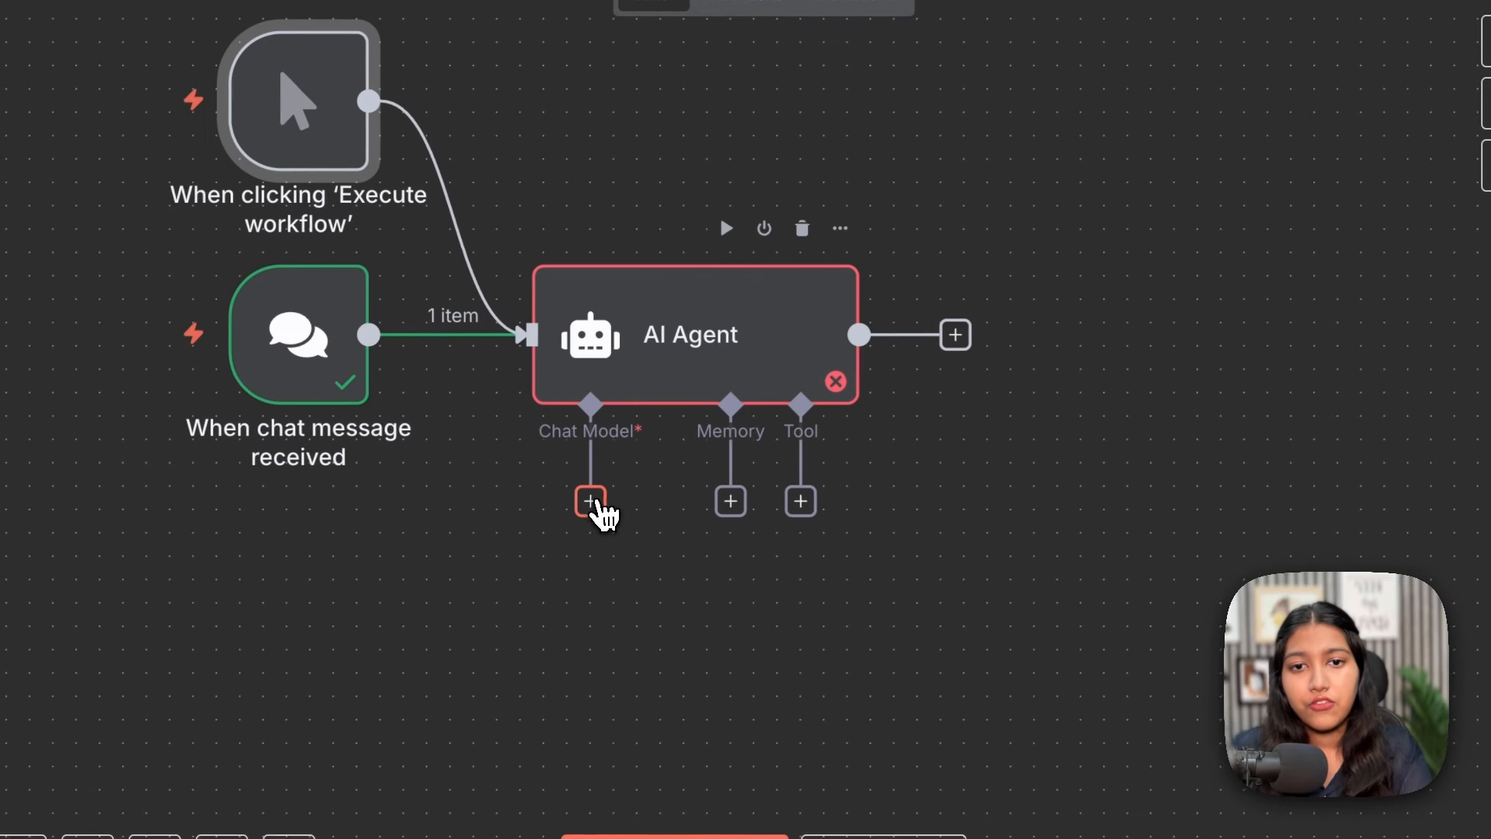
Browse the language models for the AI Agent's Chat Model connection and add an OpenAI Chat Model
left_click(593, 502)
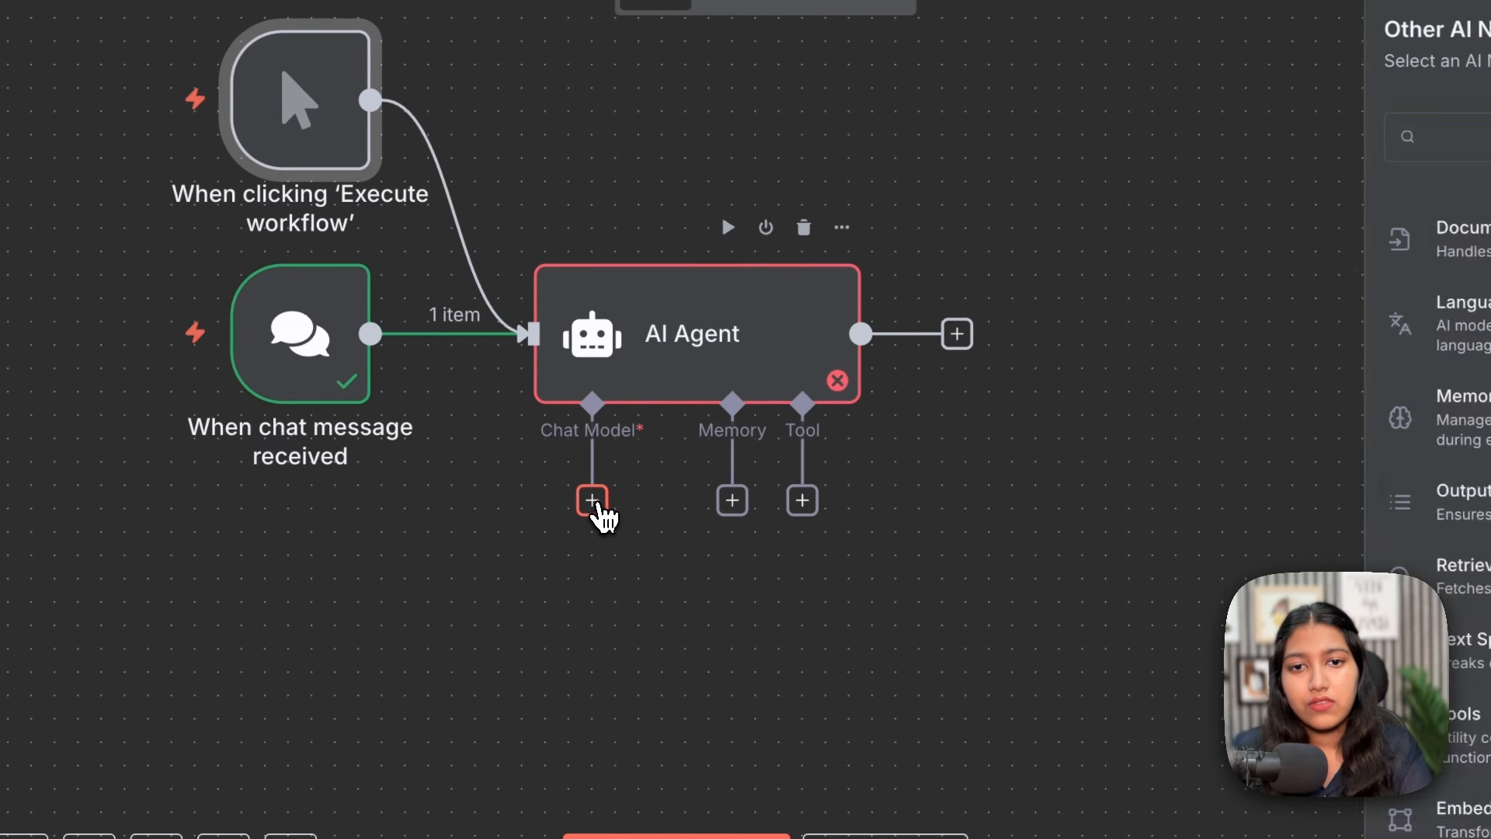
left_click_drag(547, 425, 632, 442)
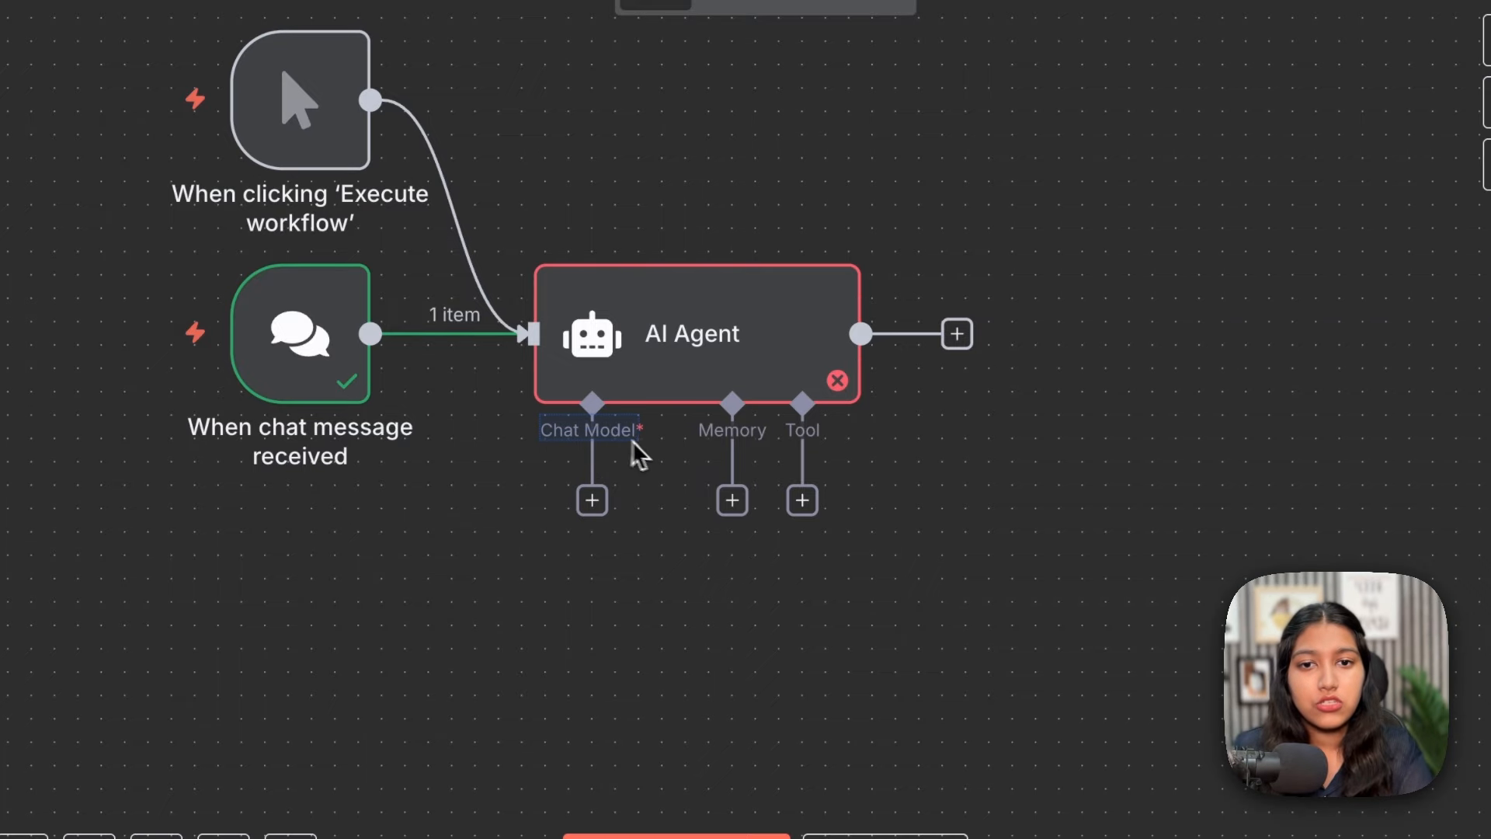
left_click(593, 502)
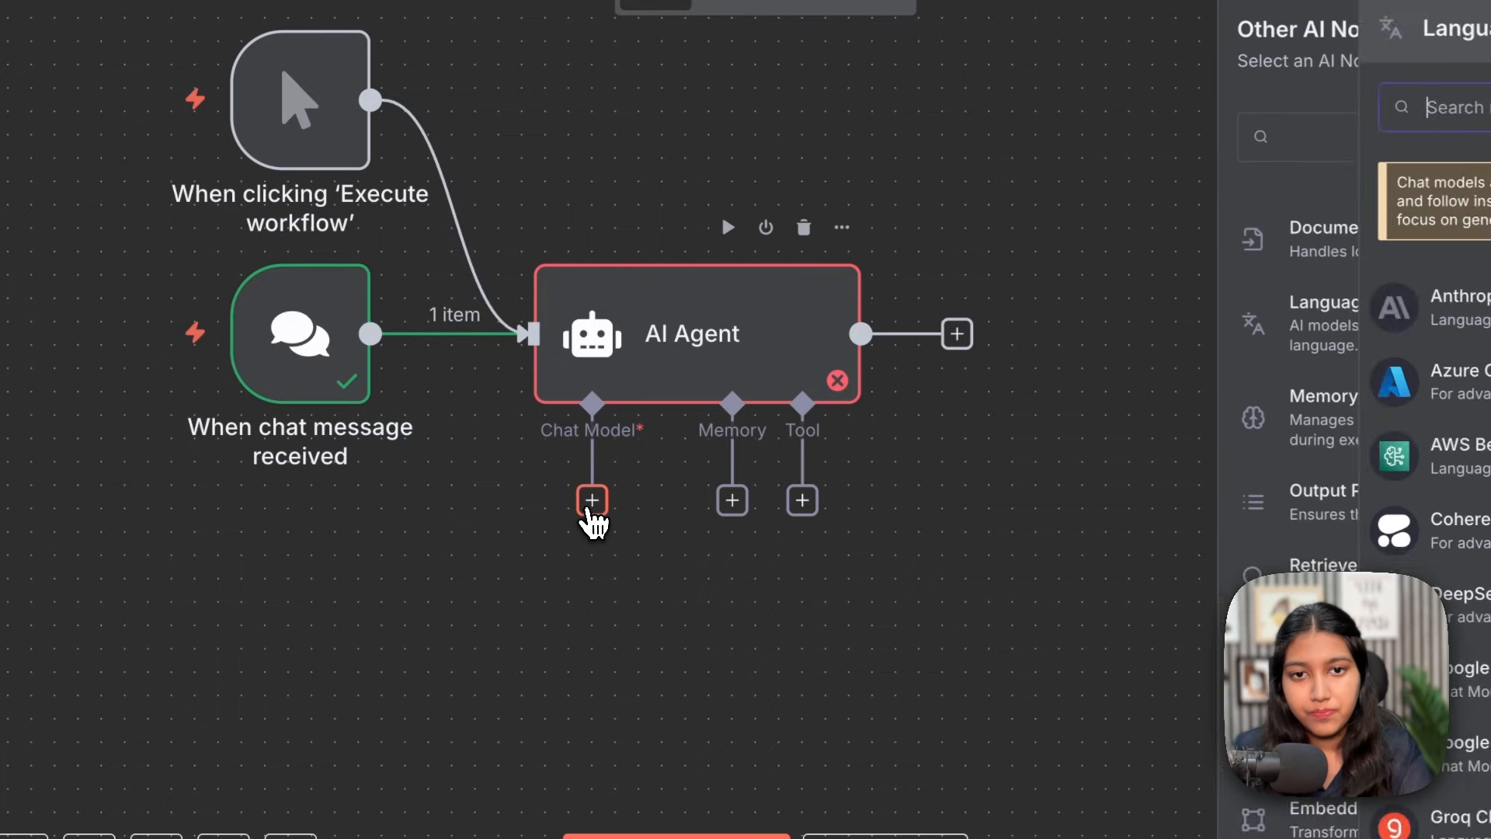
scroll(1286, 403, "down", 5)
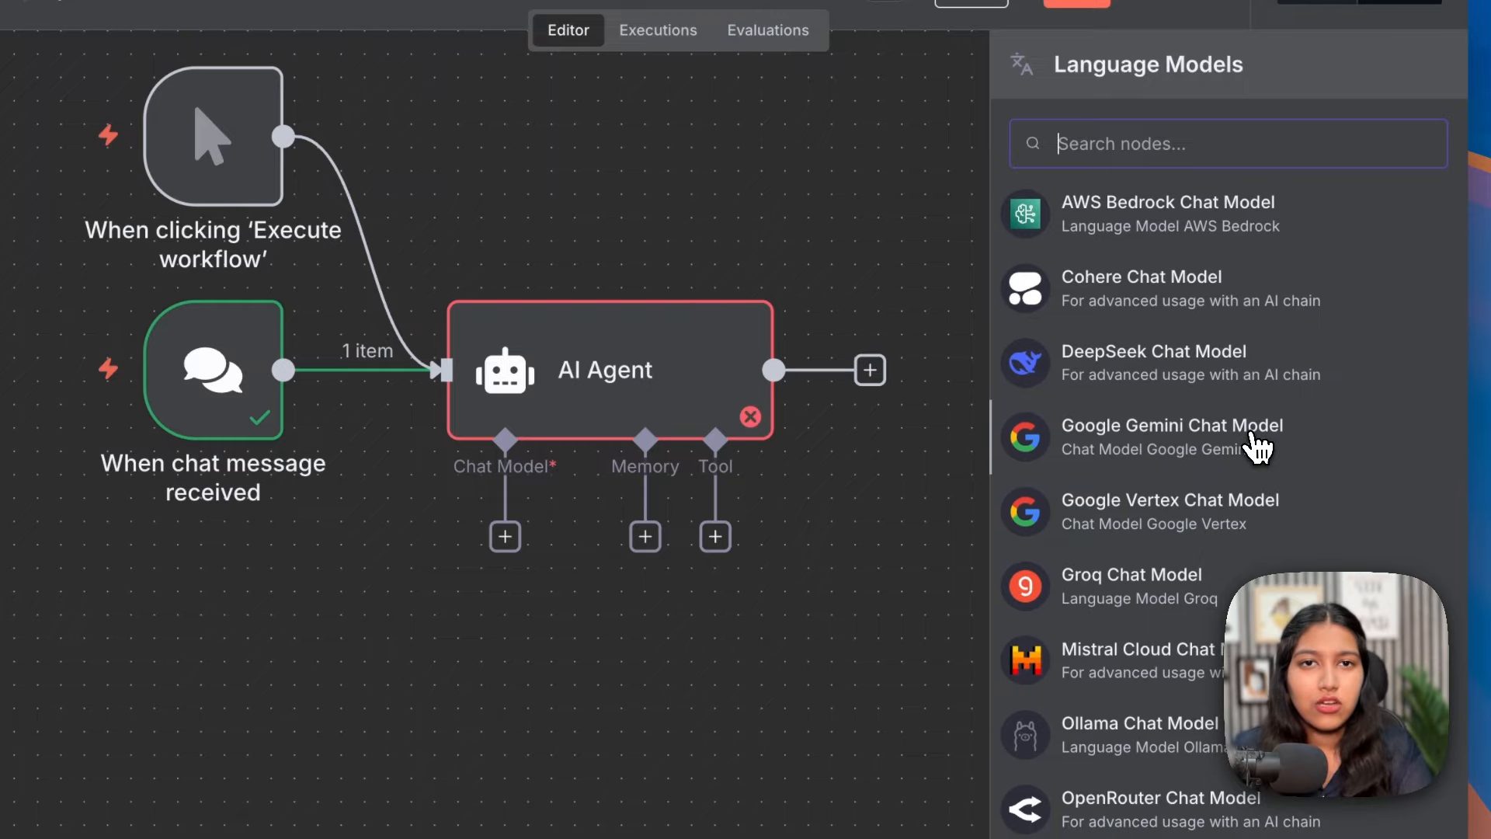
key("Caps_Lock")
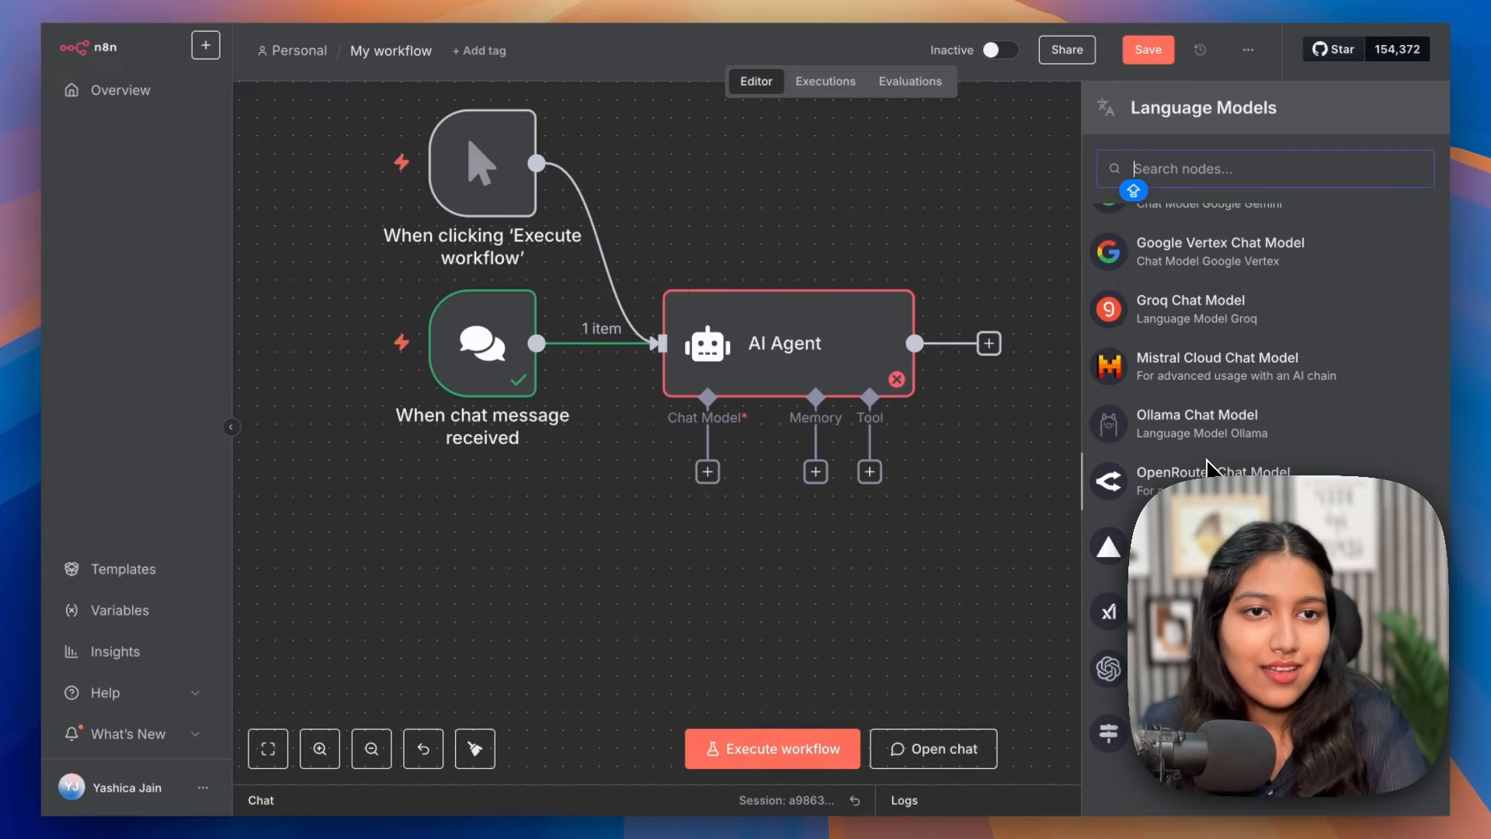
scroll(1205, 459, "up", 5)
scroll(1206, 458, "down", 5)
left_click(1154, 673)
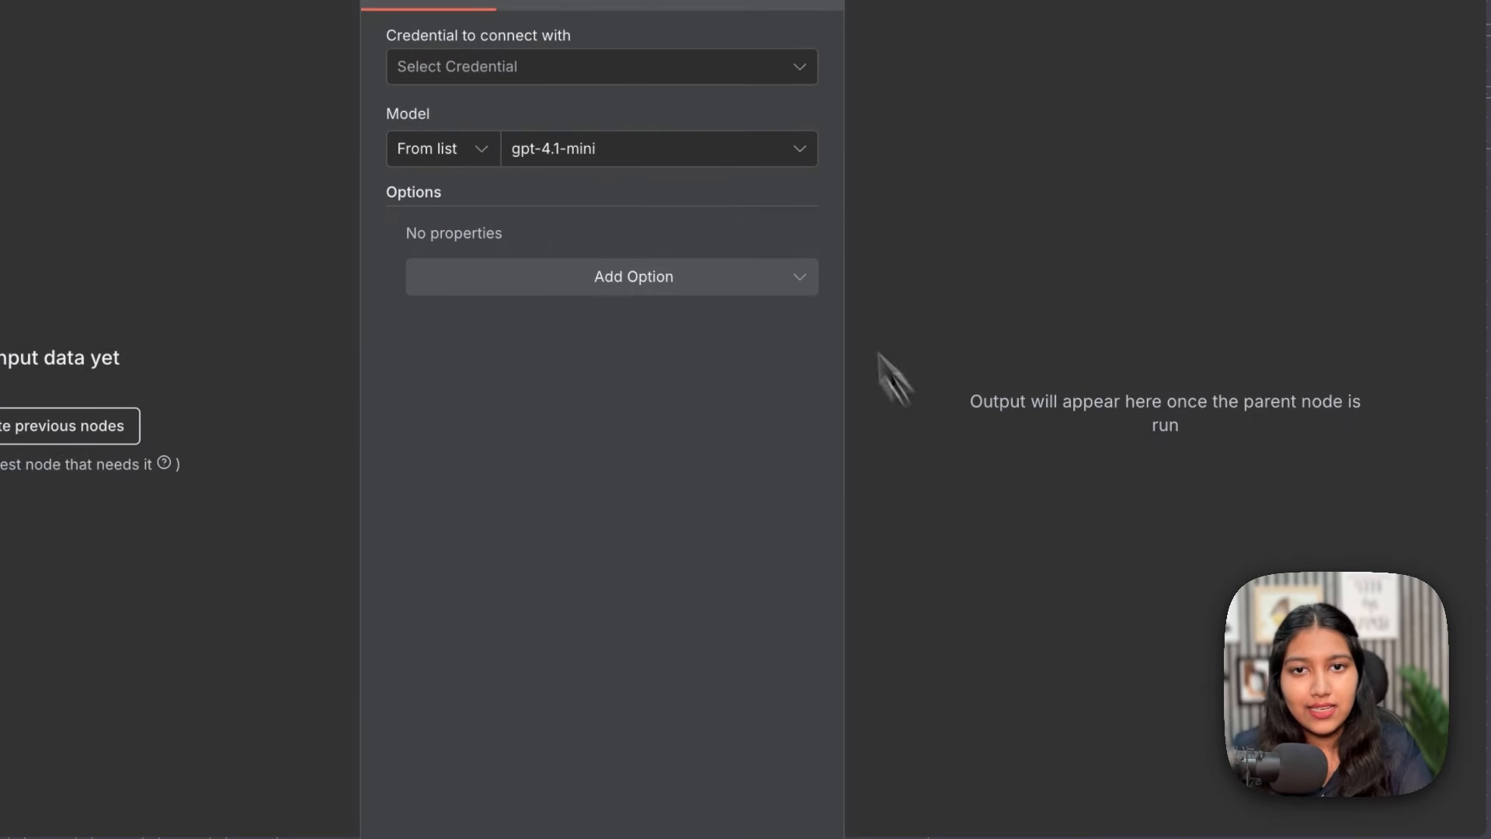
View the OpenAI Chat Model's credential choices, return to the canvas, and place the node directly beneath the AI Agent's Chat Model connector
left_click(635, 71)
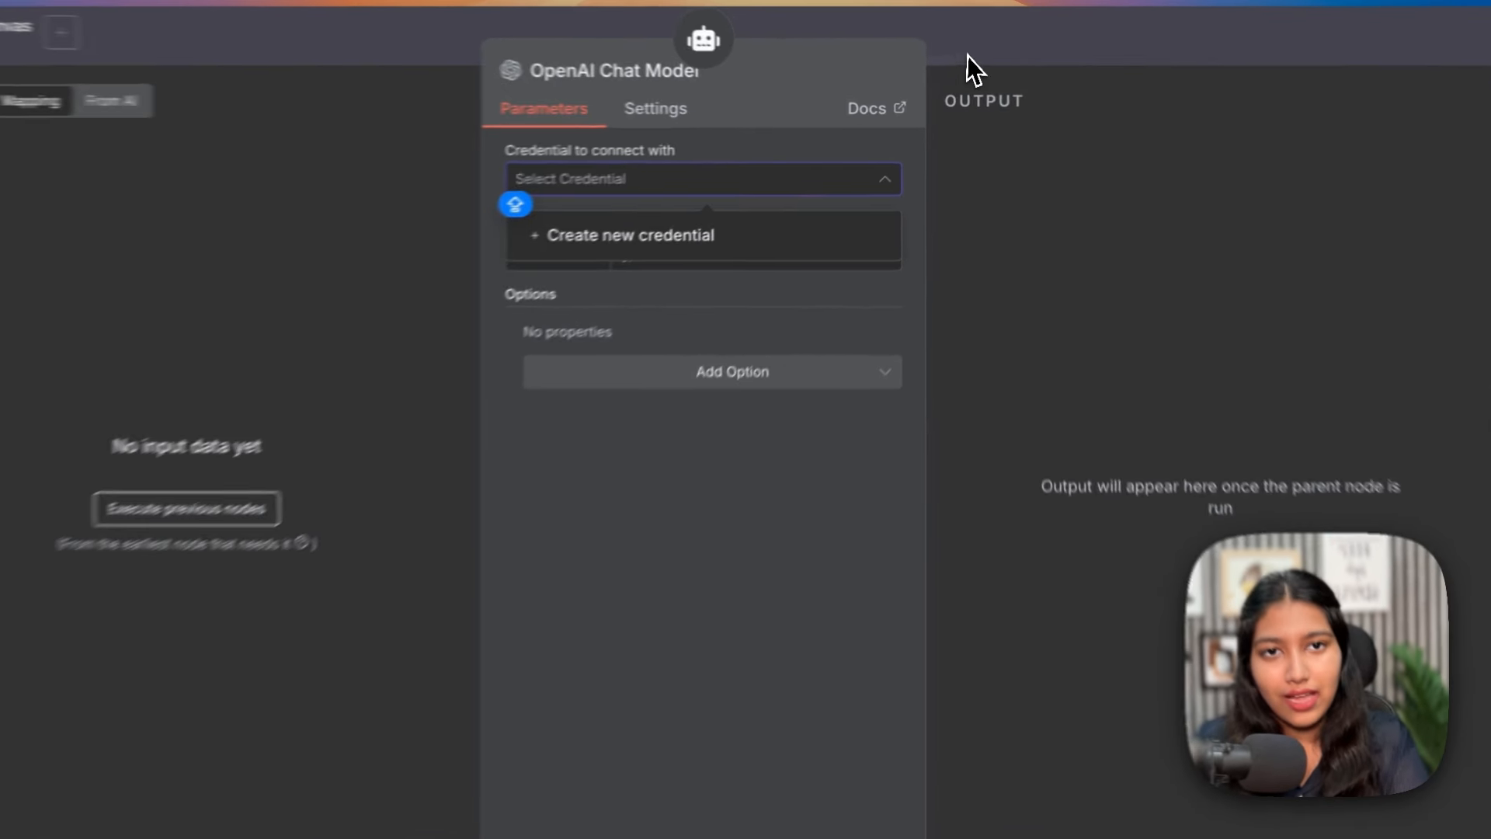
left_click(963, 60)
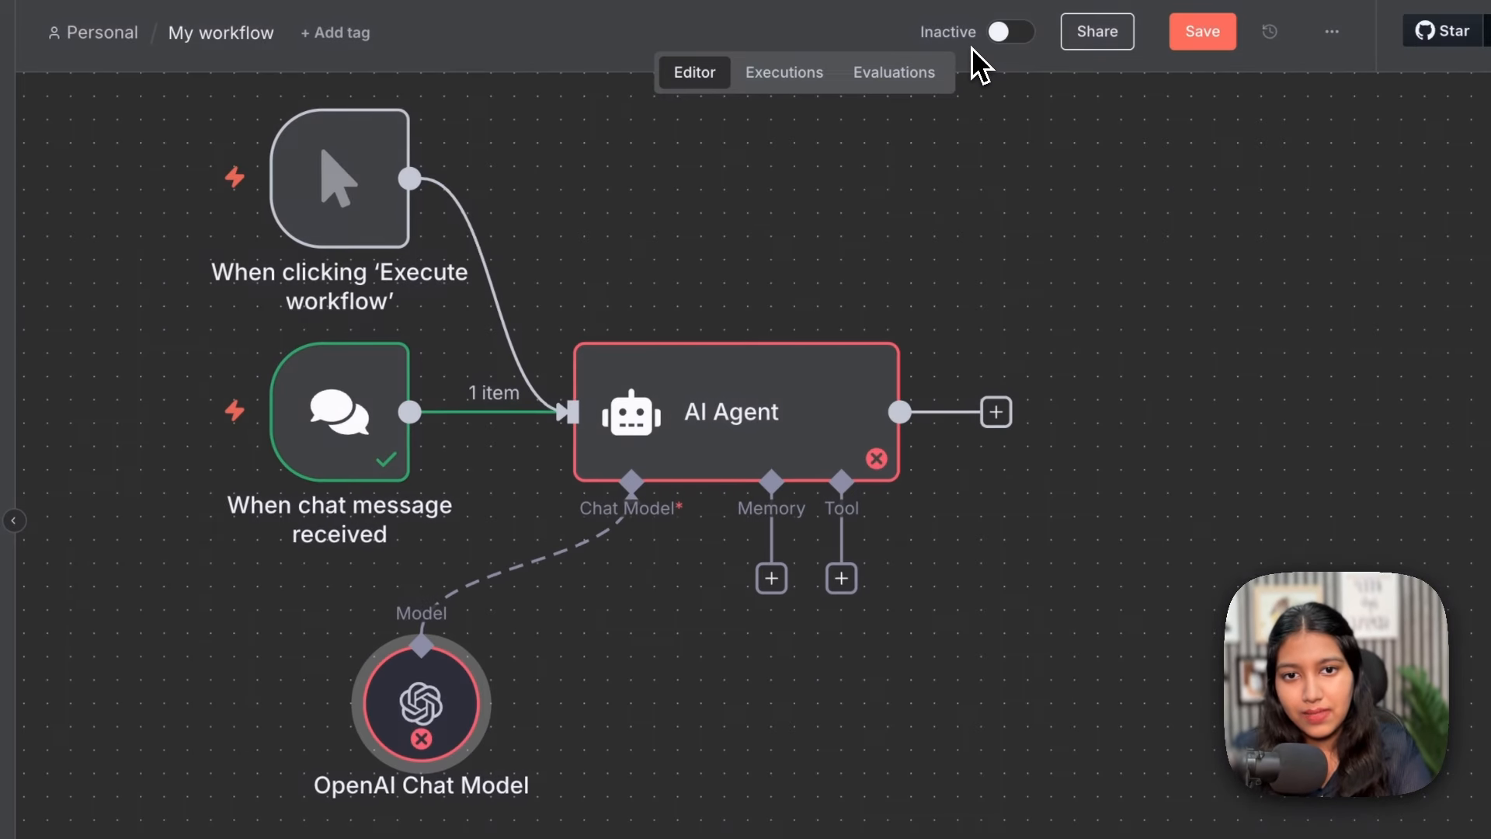
left_click_drag(462, 669, 644, 656)
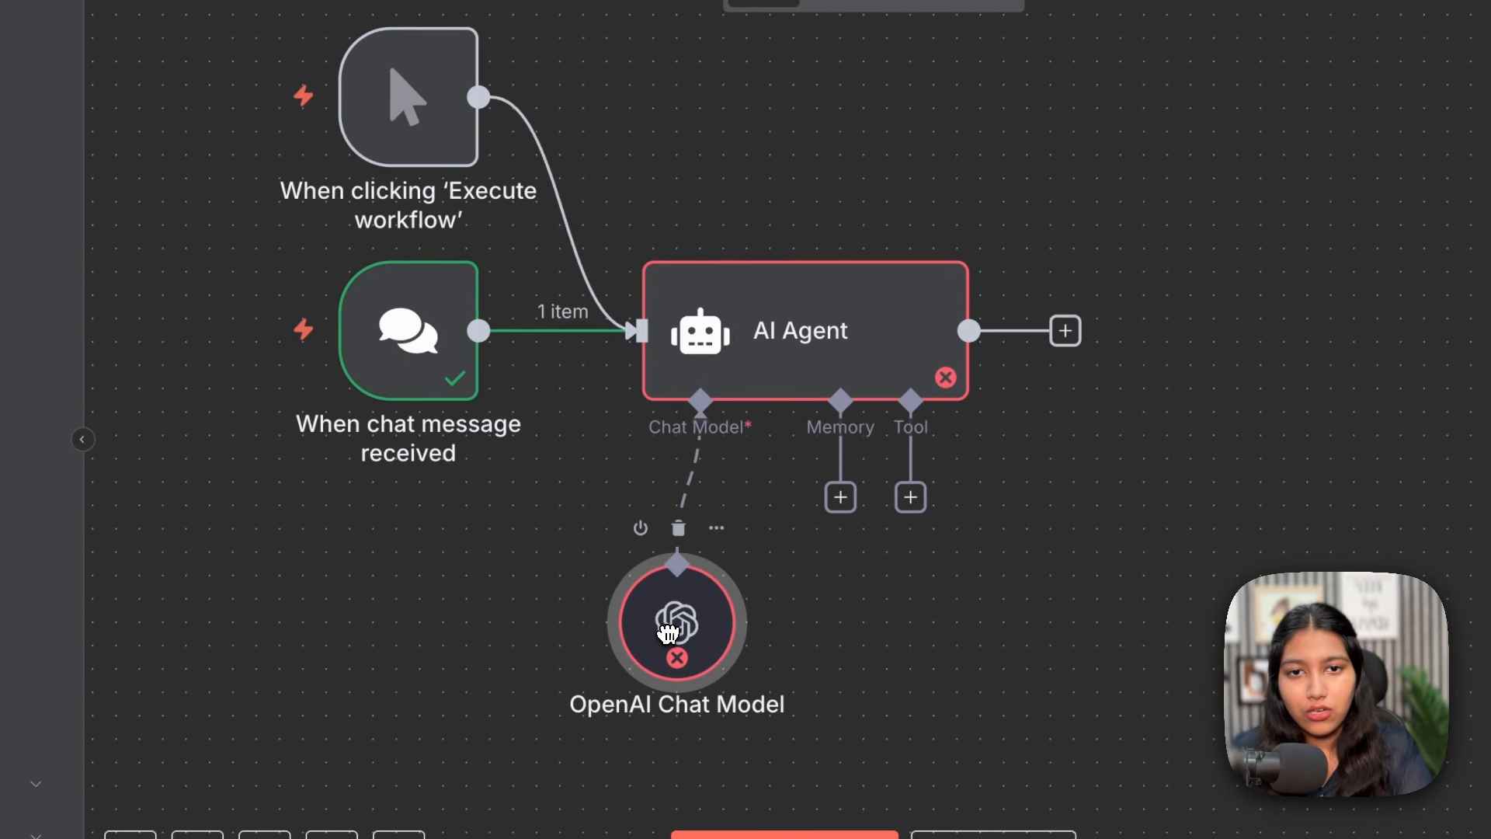
Add a Simple Memory node to the AI Agent with a context window length of 10 and position it beside the OpenAI Chat Model
double_click(798, 365)
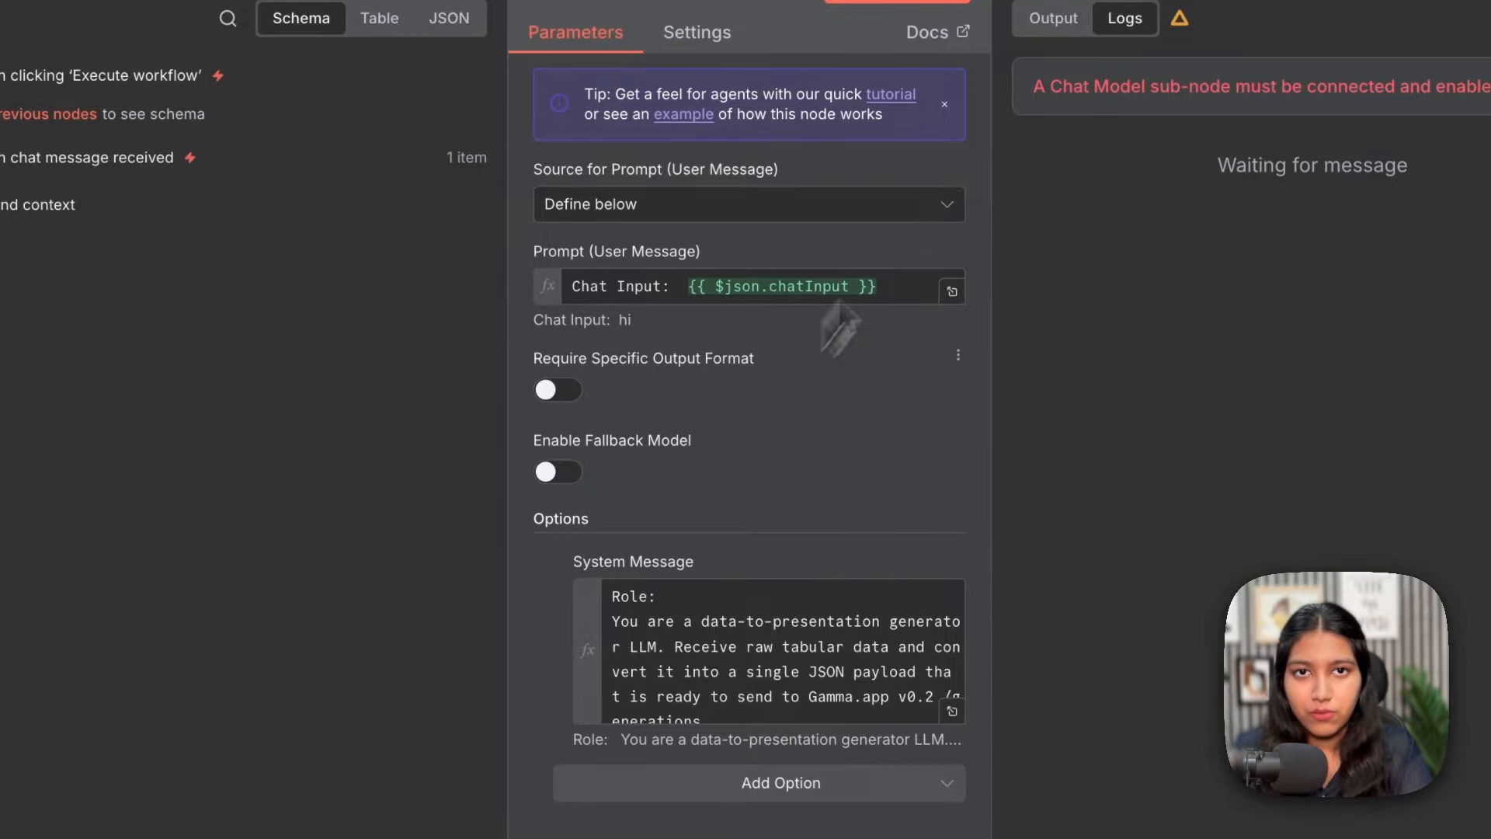
key("Escape")
left_click(657, 502)
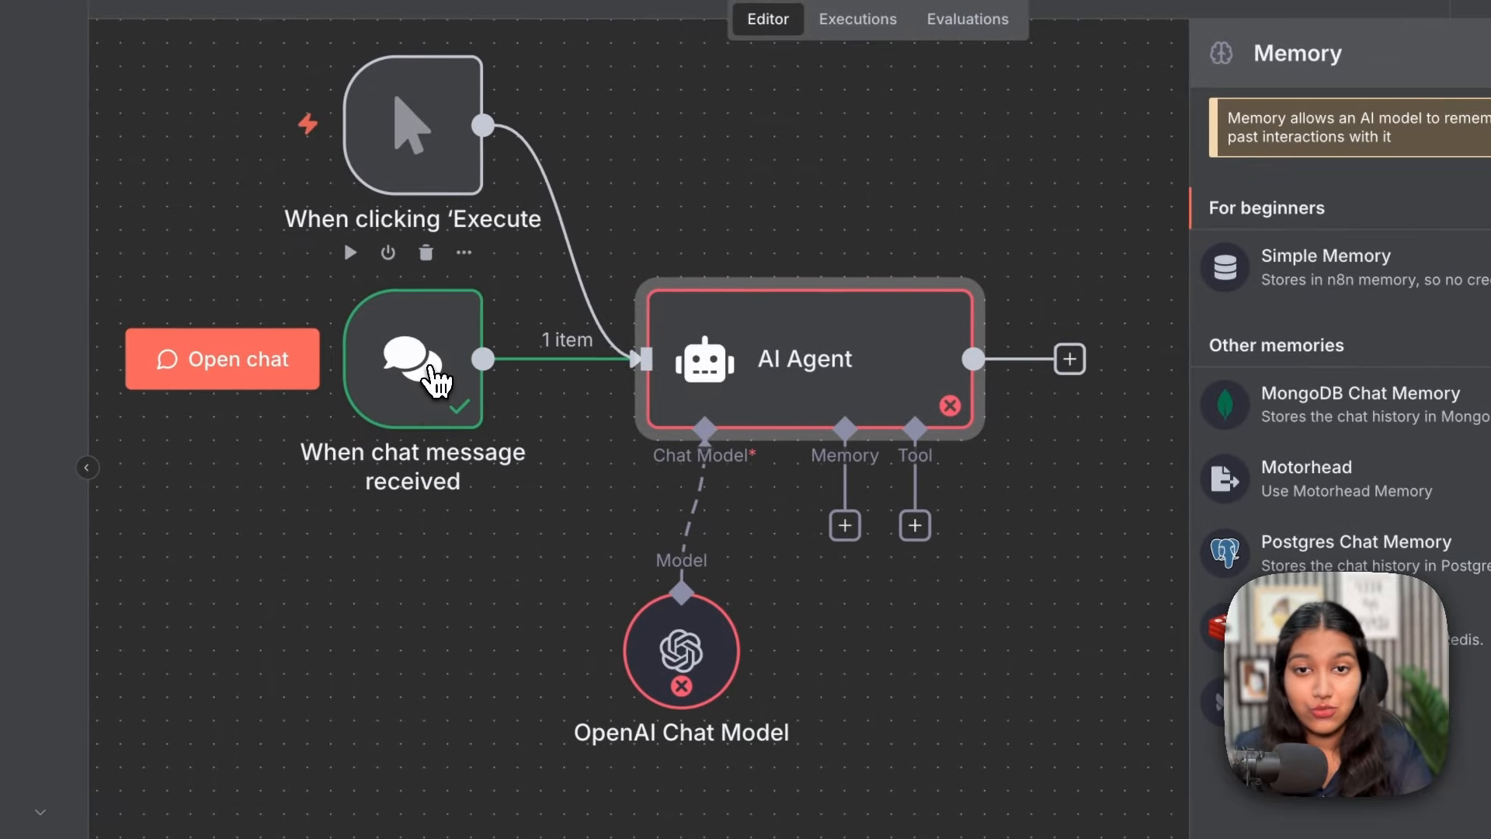
left_click(1390, 272)
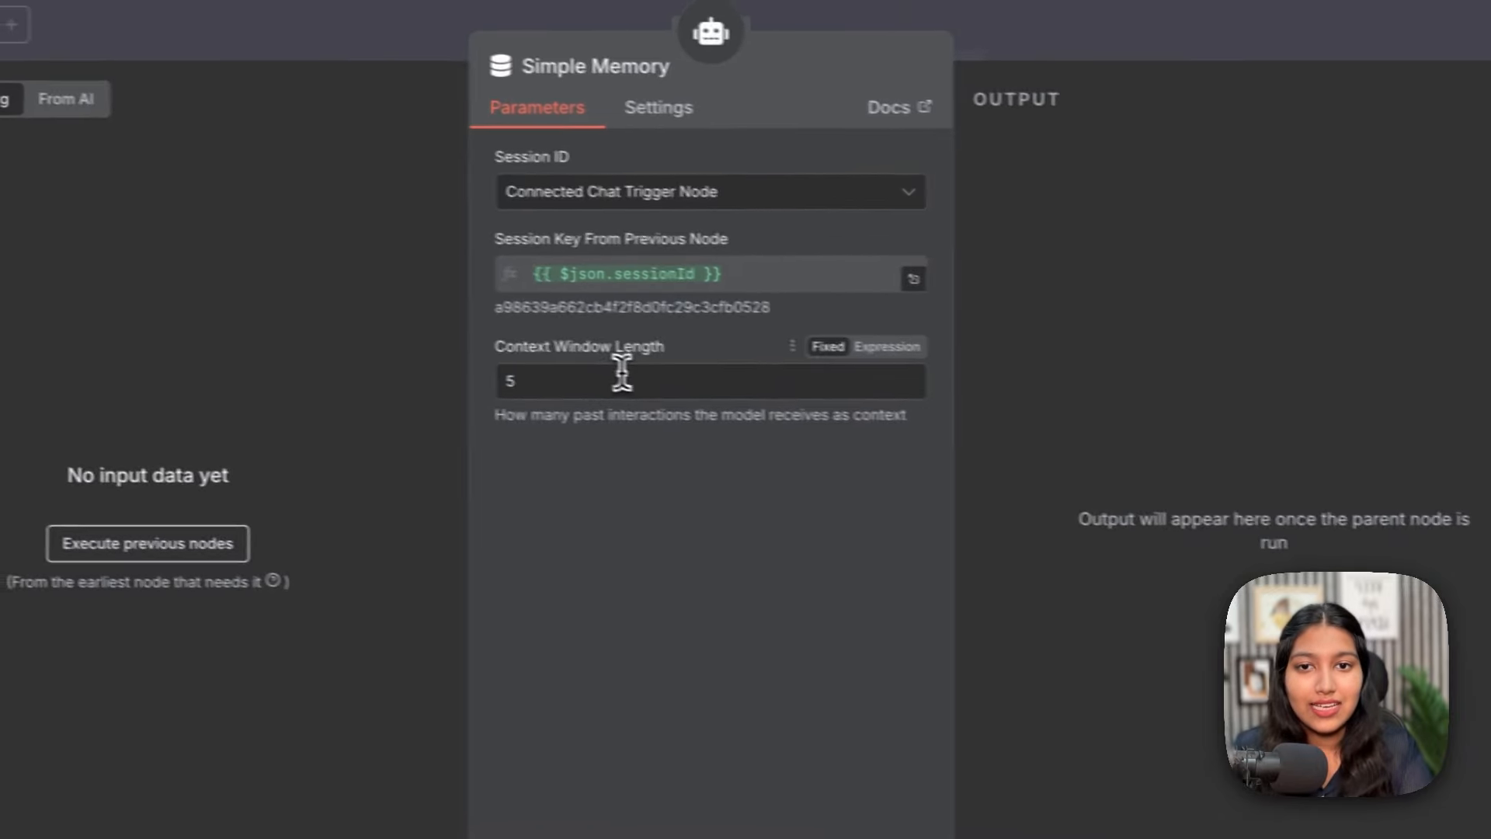
left_click(532, 364)
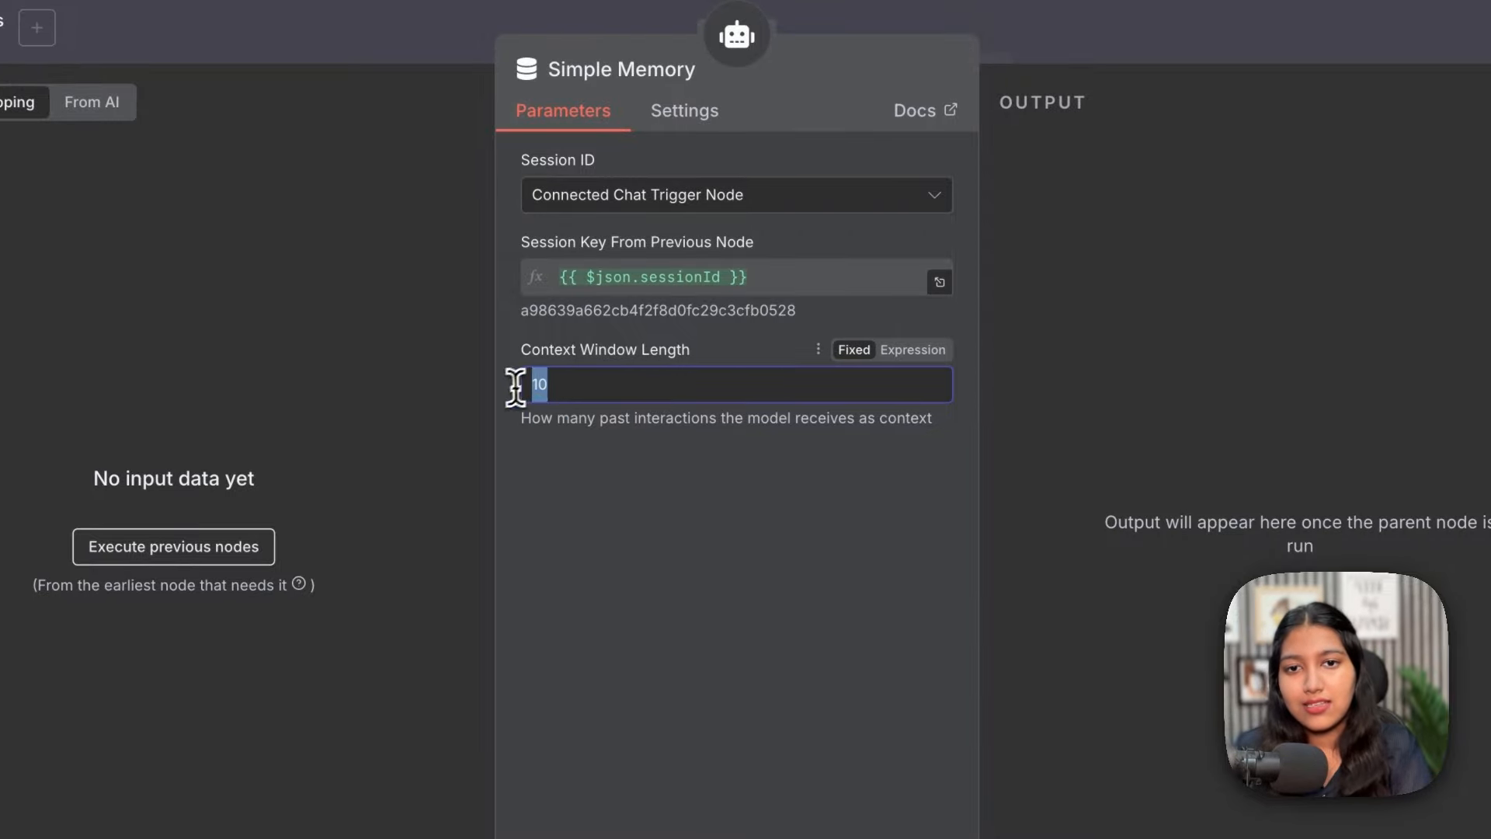
left_click(1050, 47)
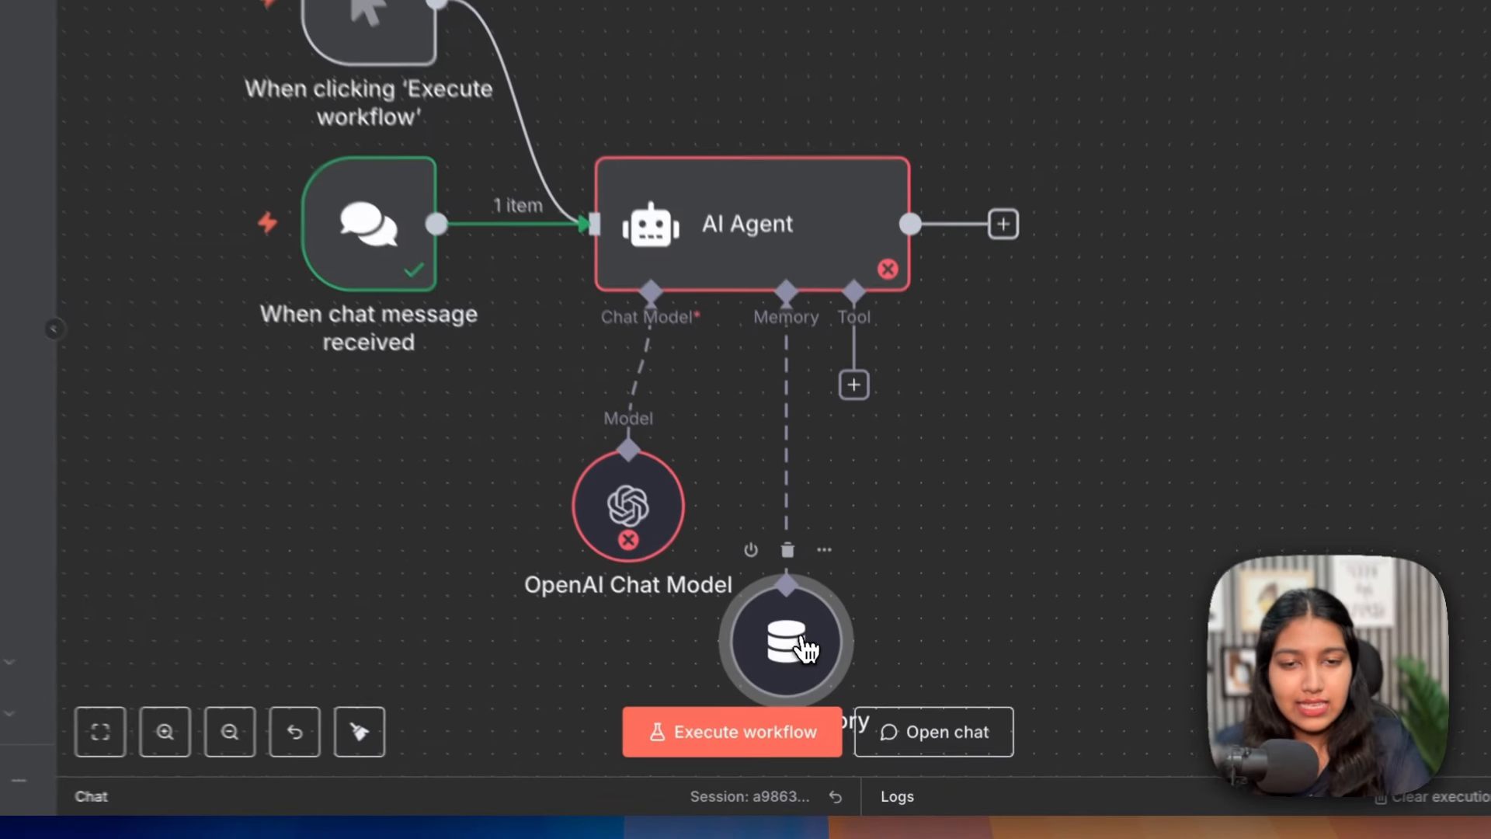
left_click_drag(821, 666, 857, 576)
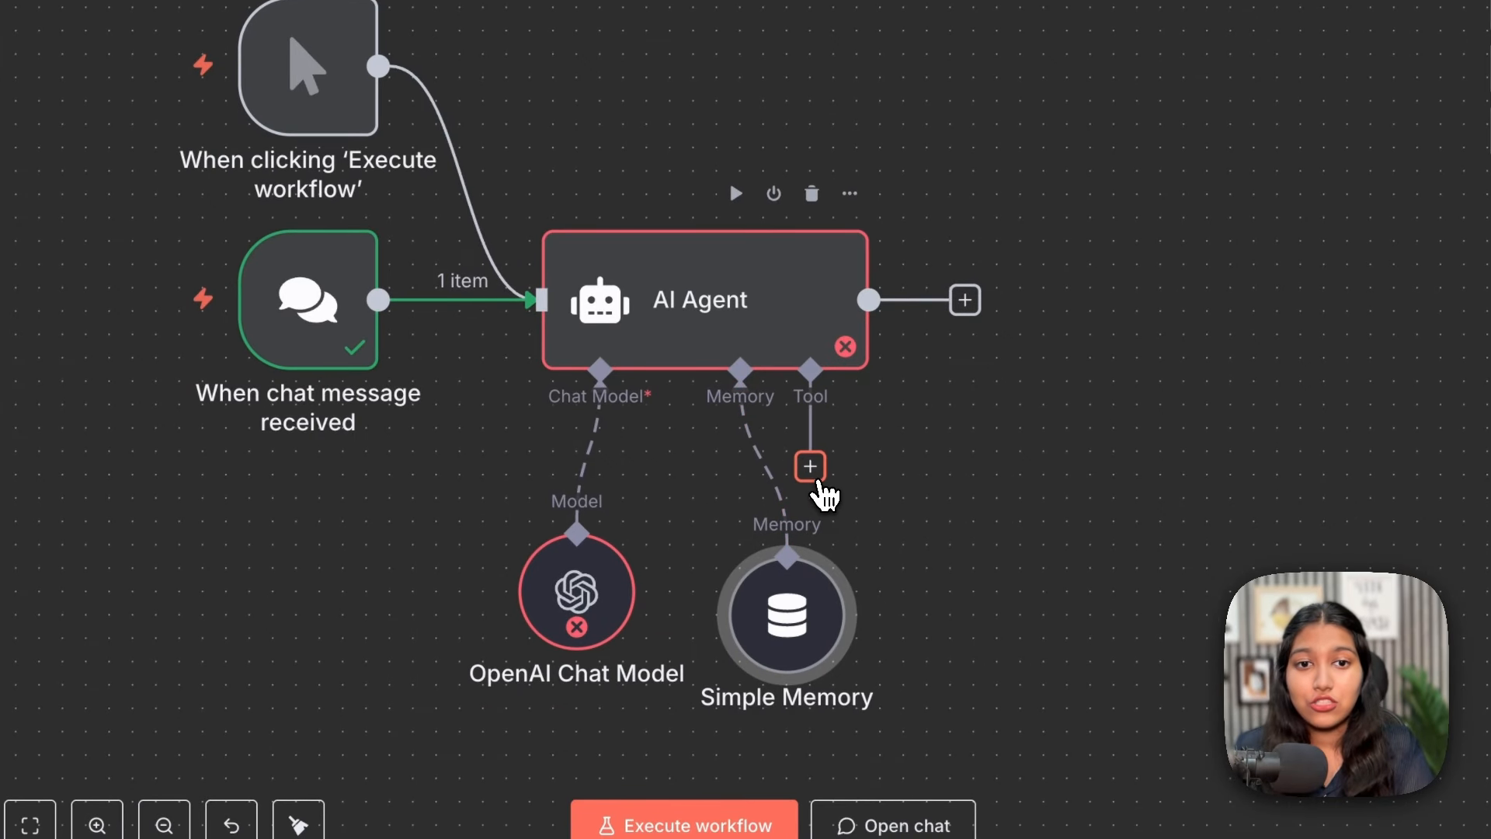
Browse the tools available for the AI Agent's Tool connection and add a Google Sheets Tool
left_click(873, 477)
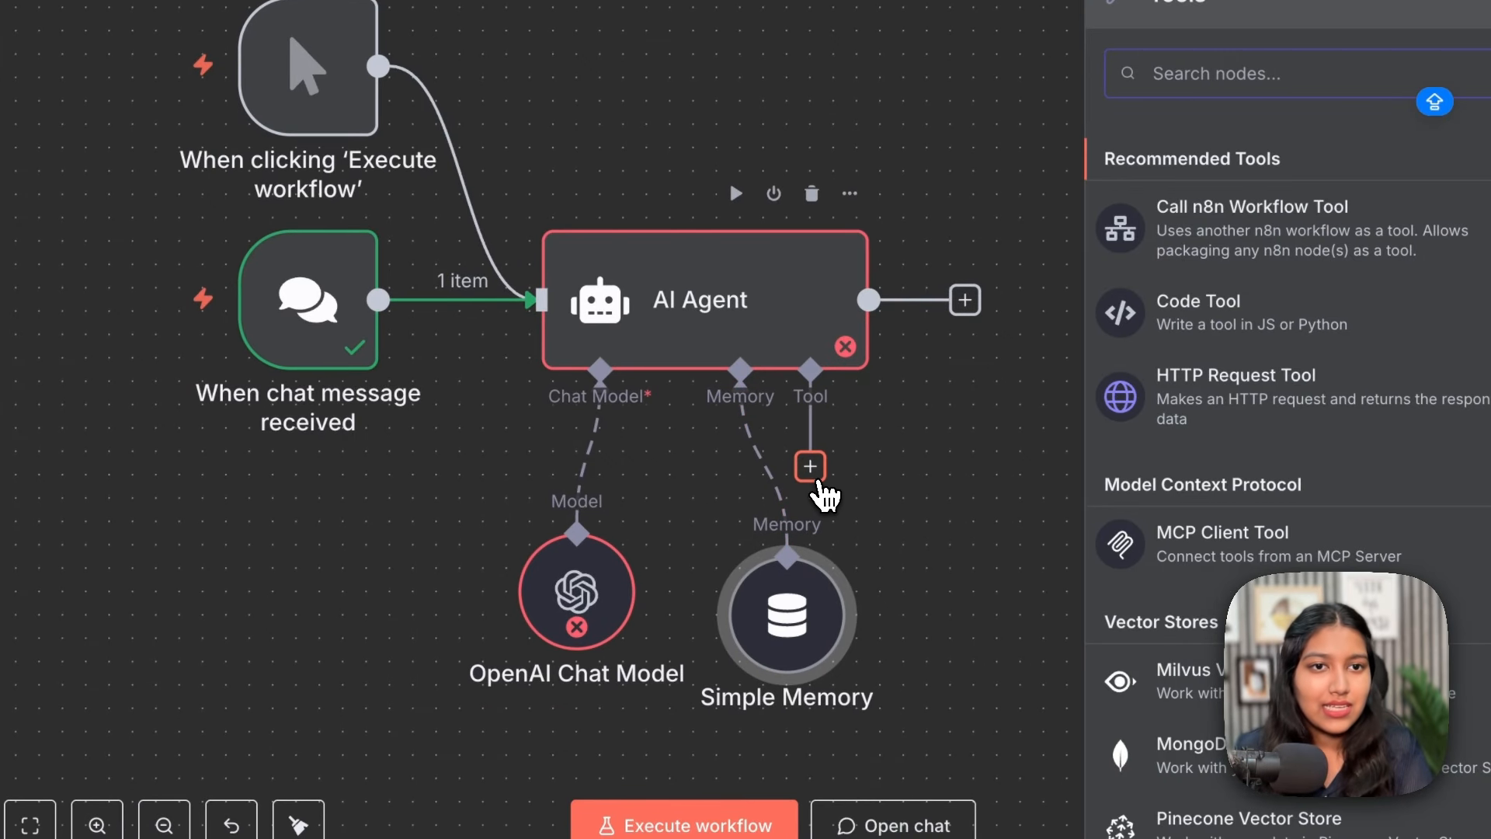
scroll(1160, 449, "down", 5)
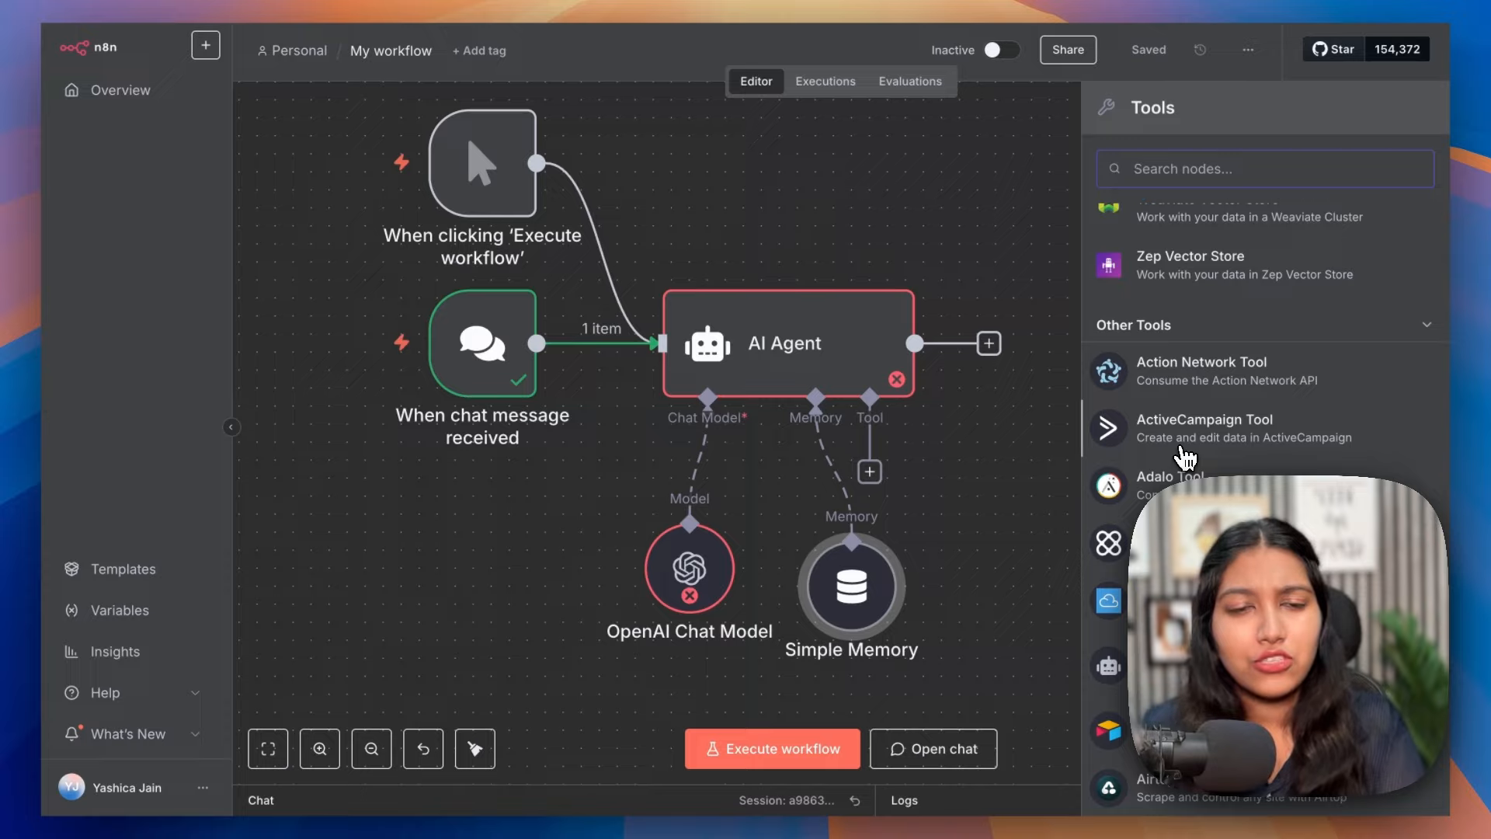
scroll(1186, 458, "down", 10)
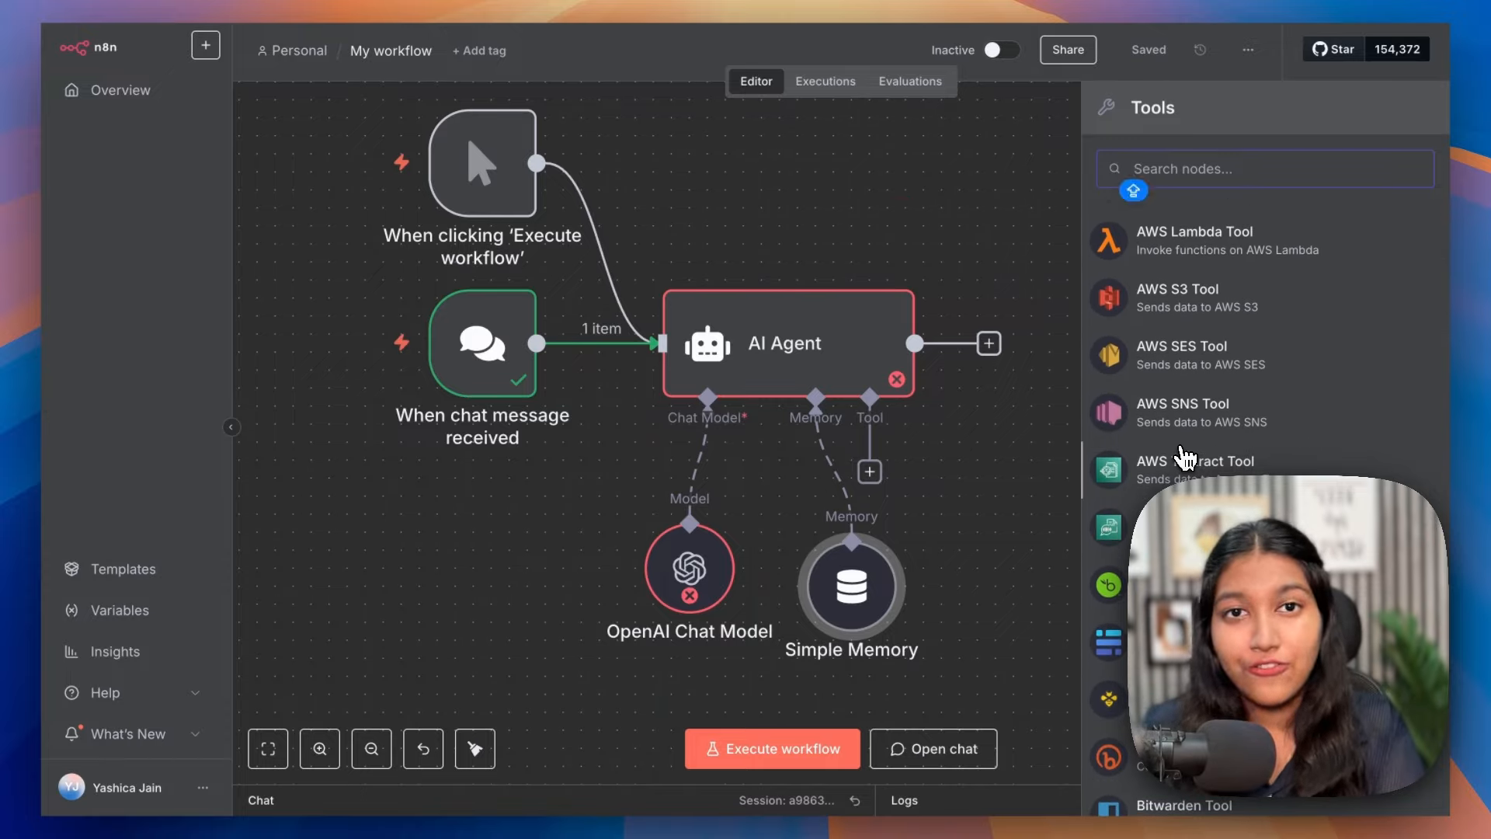
scroll(1186, 459, "down", 6)
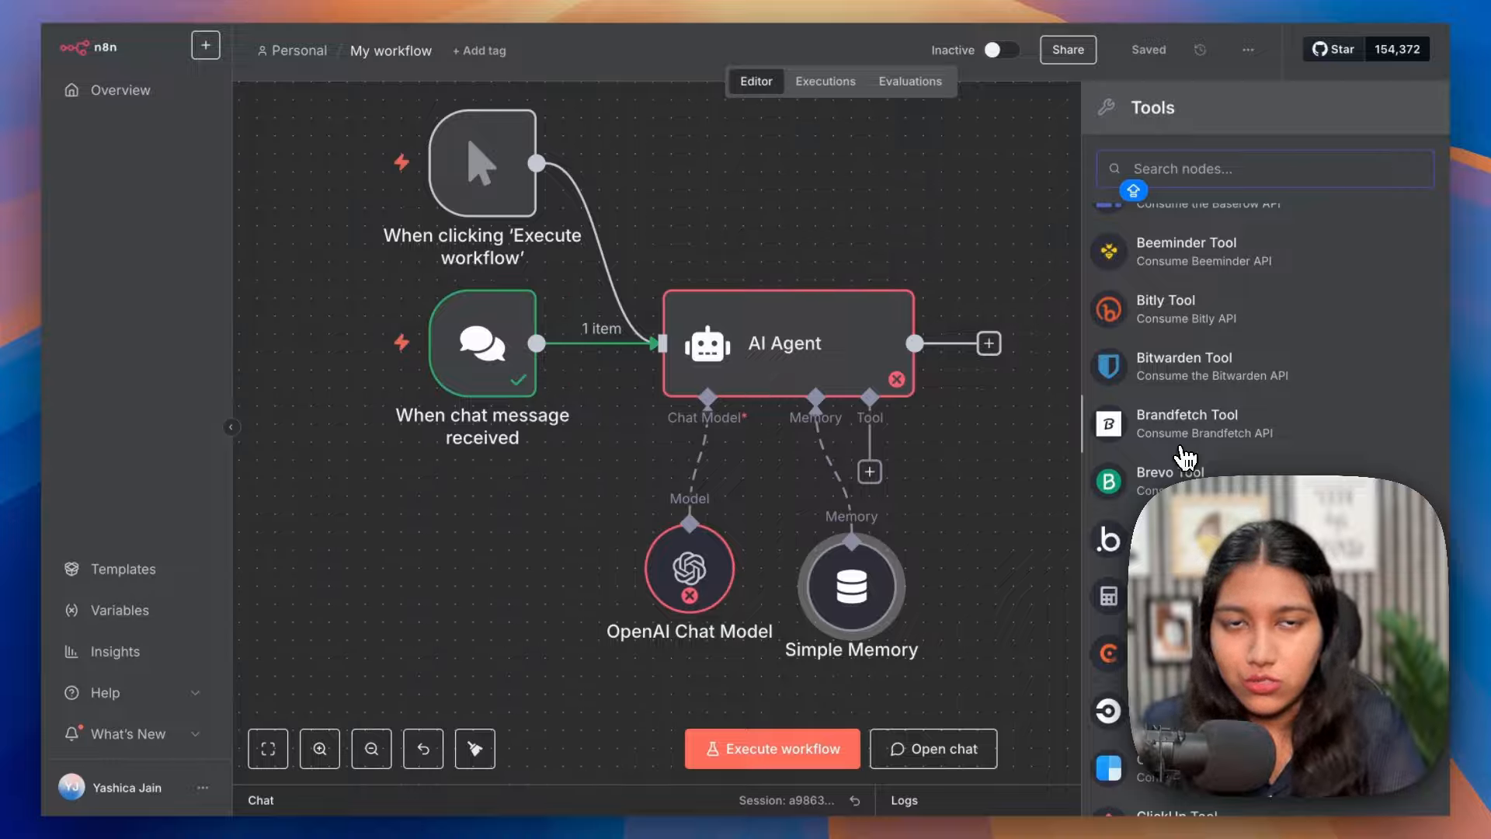
type("GOOGLE SH")
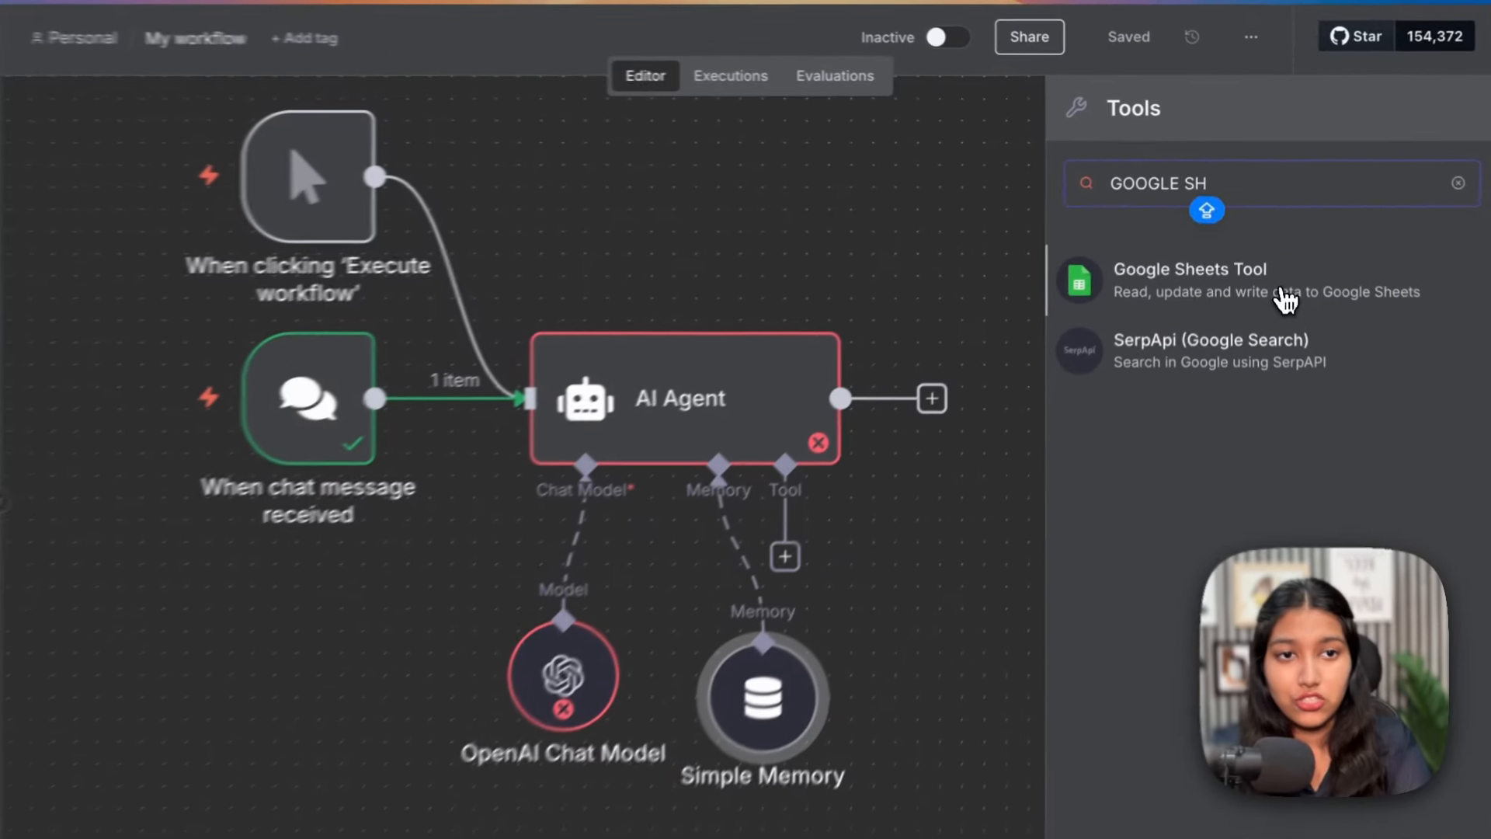
left_click(1258, 249)
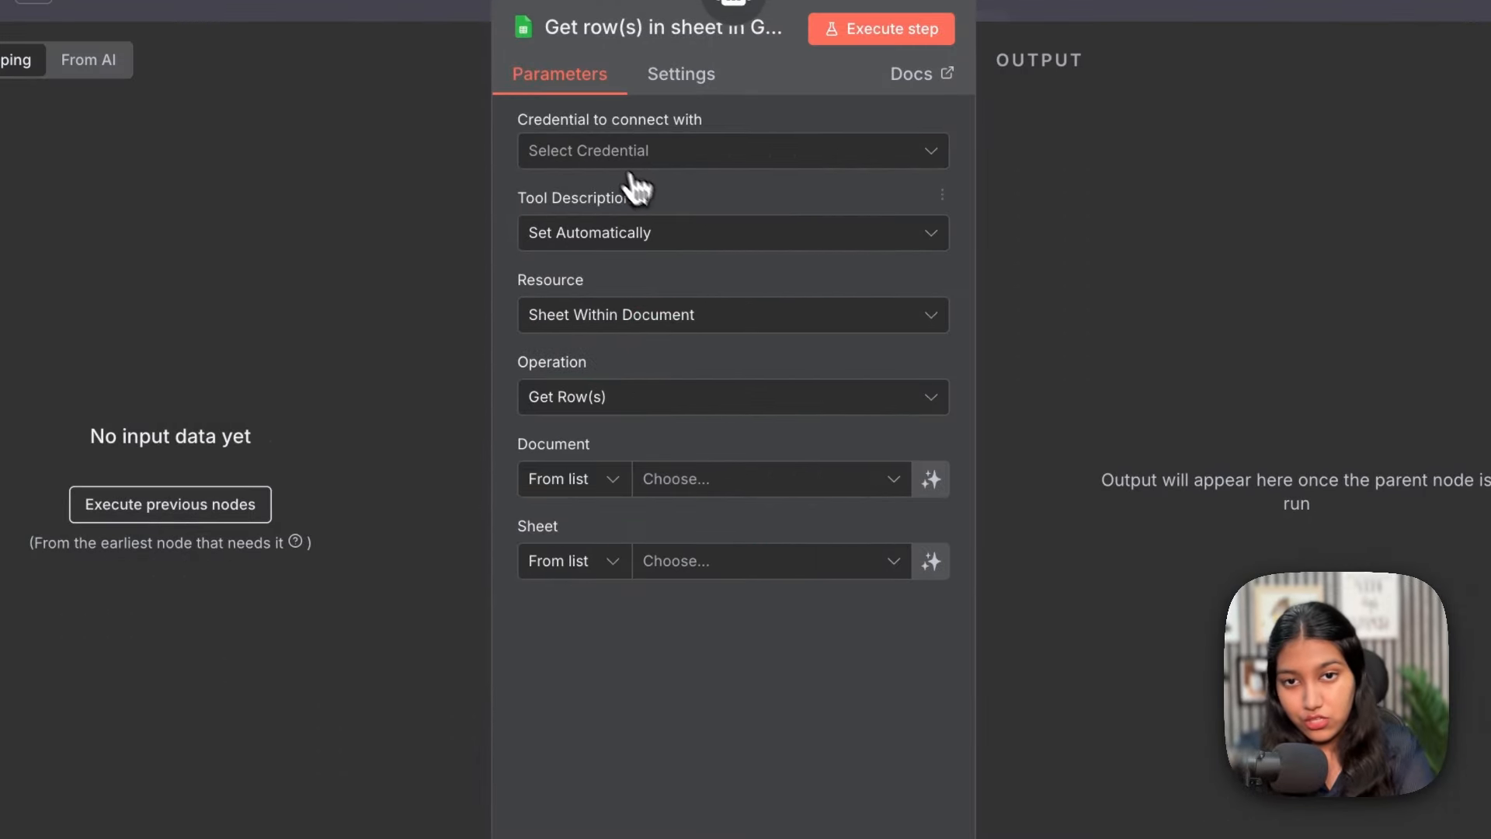
Set the Google Sheets tool's operation to Append Row
left_click(665, 400)
scroll(662, 466, "up", 2)
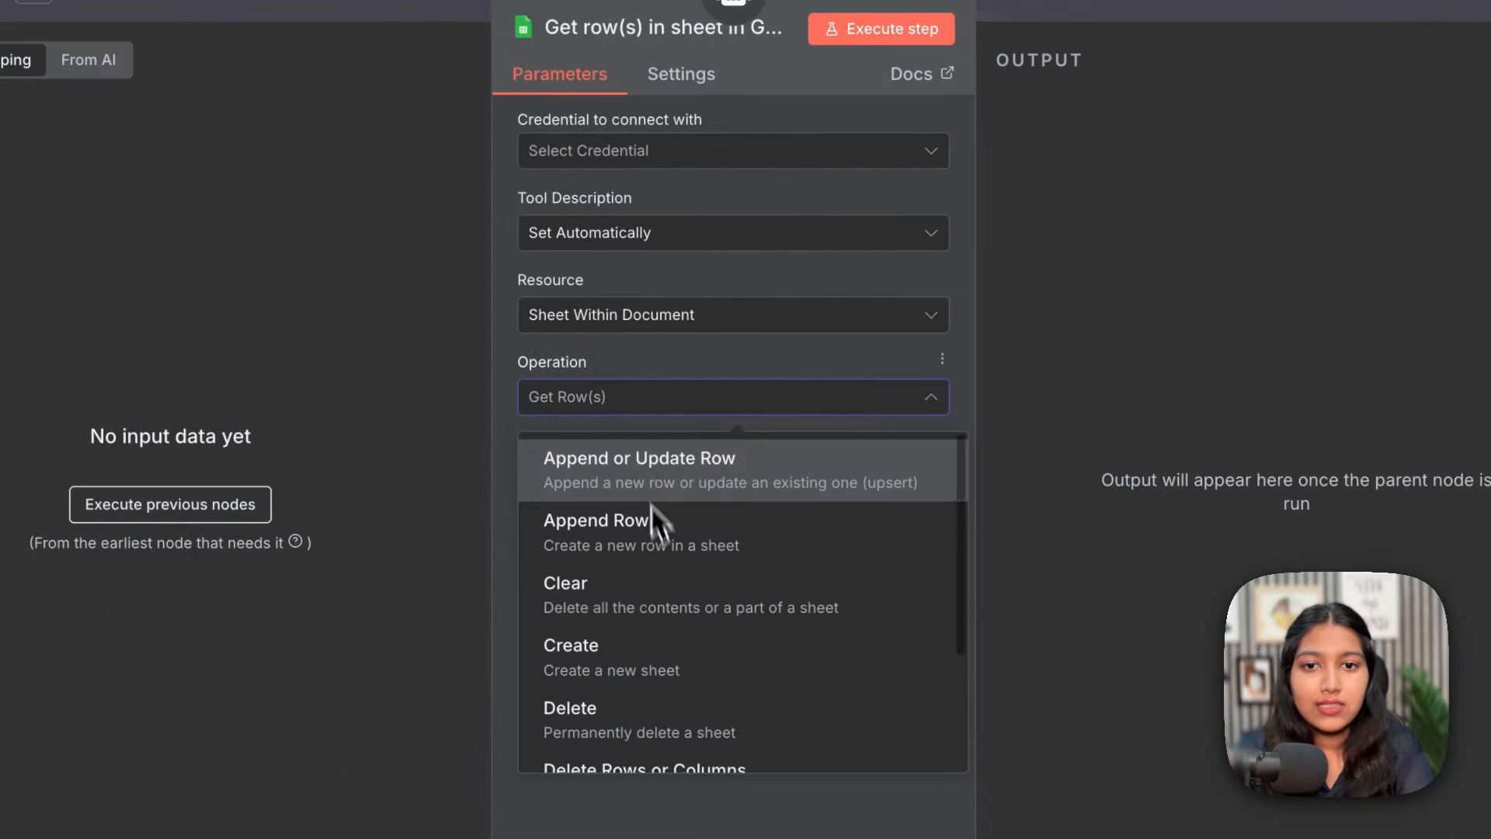
left_click(619, 546)
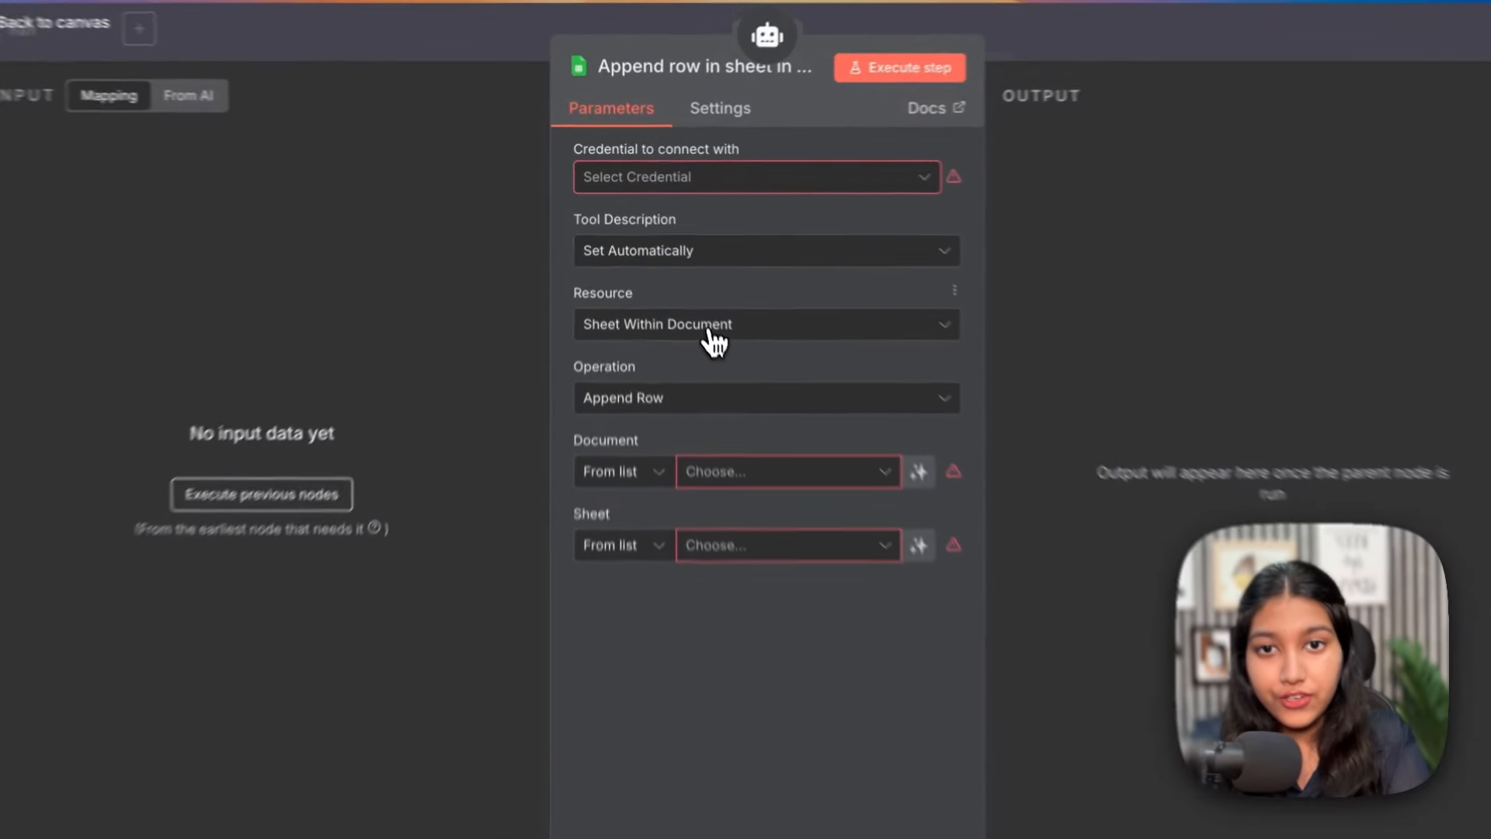
Set the Google Sheets tool's resource to Document with the Create operation
left_click(693, 303)
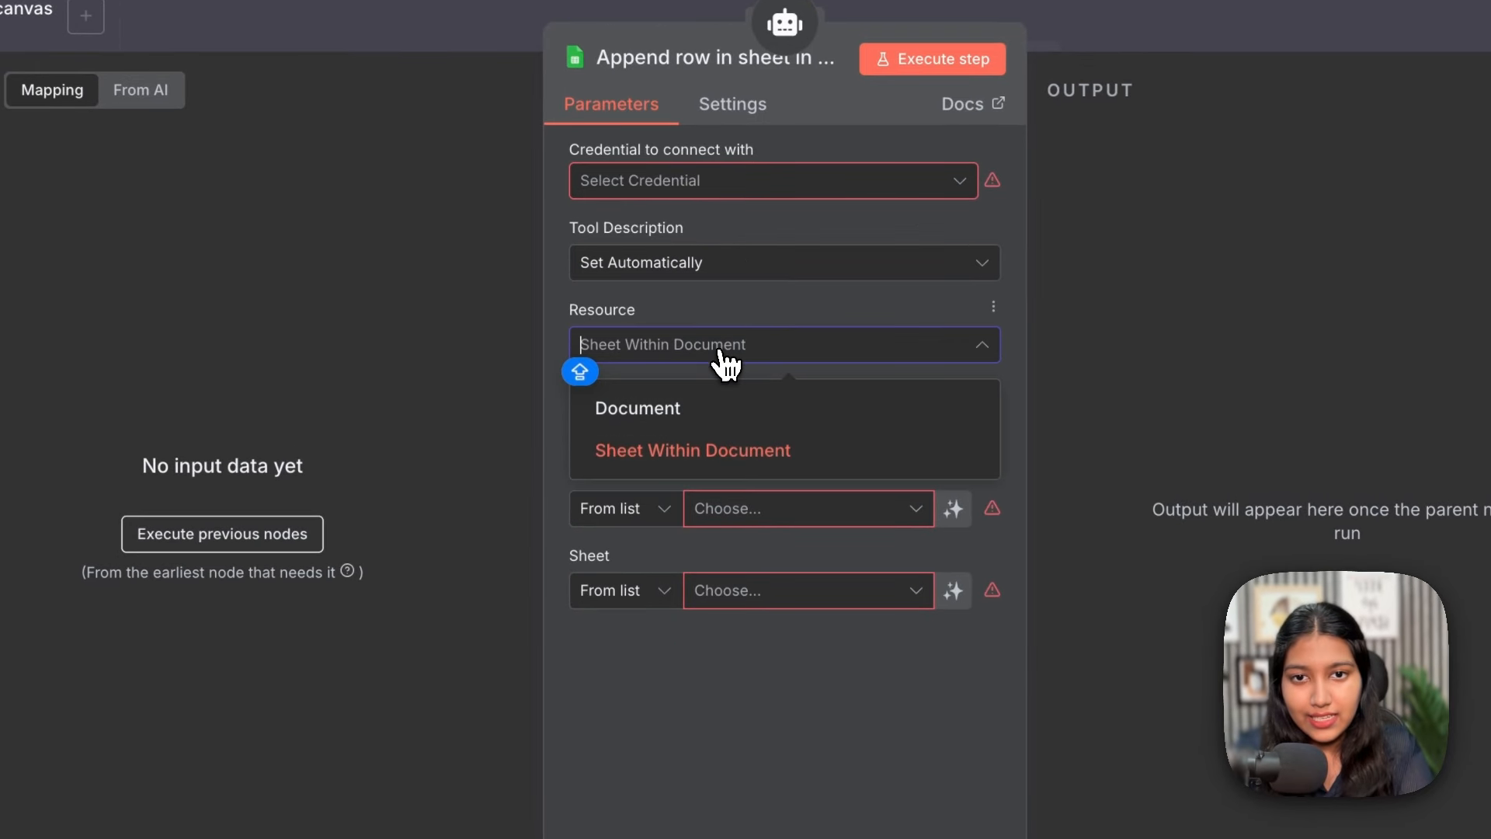
left_click(718, 361)
left_click(716, 362)
left_click(684, 409)
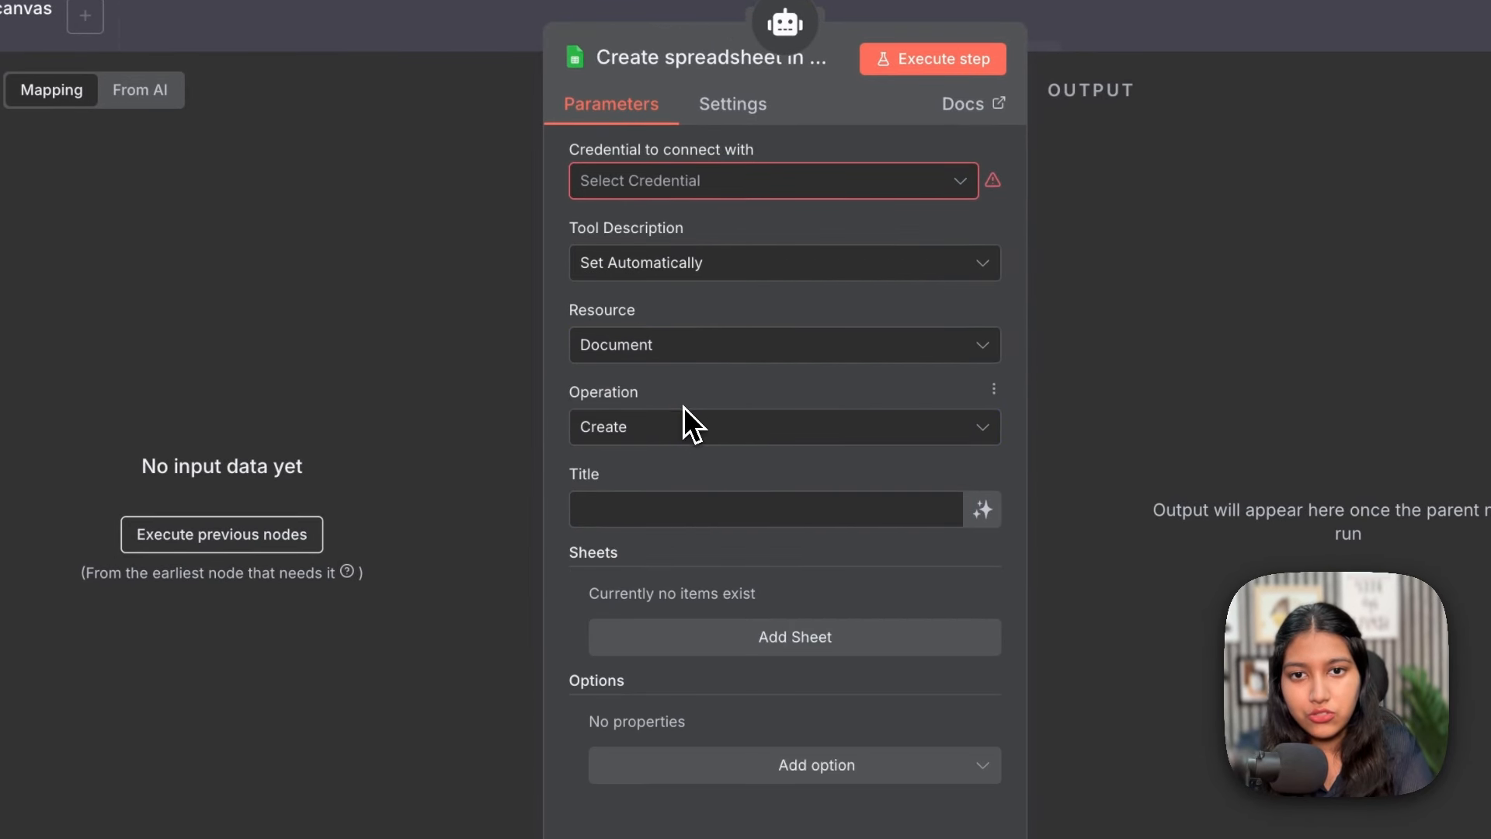
left_click(785, 511)
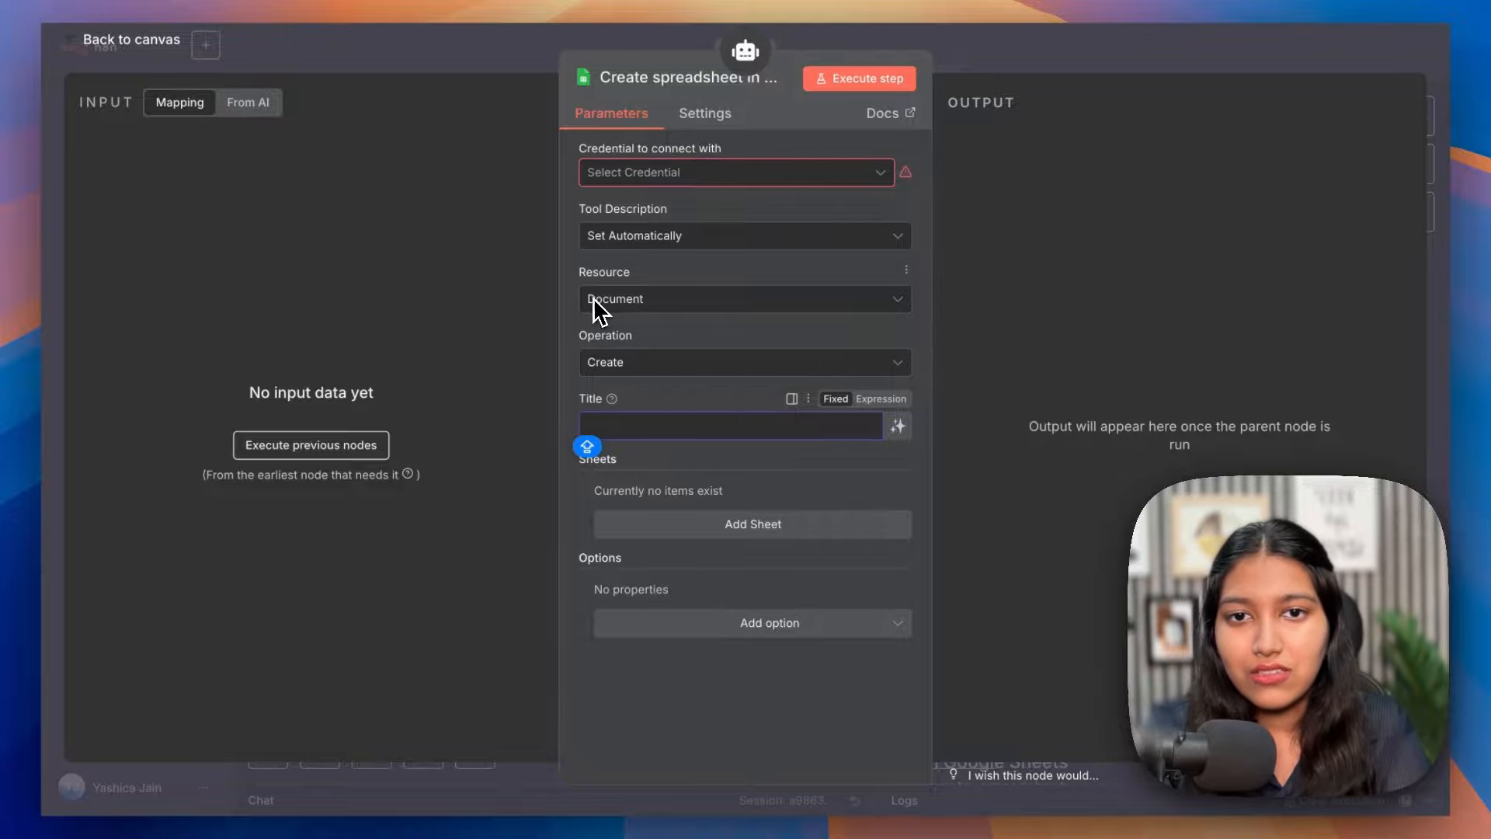
left_click(597, 362)
left_click(602, 359)
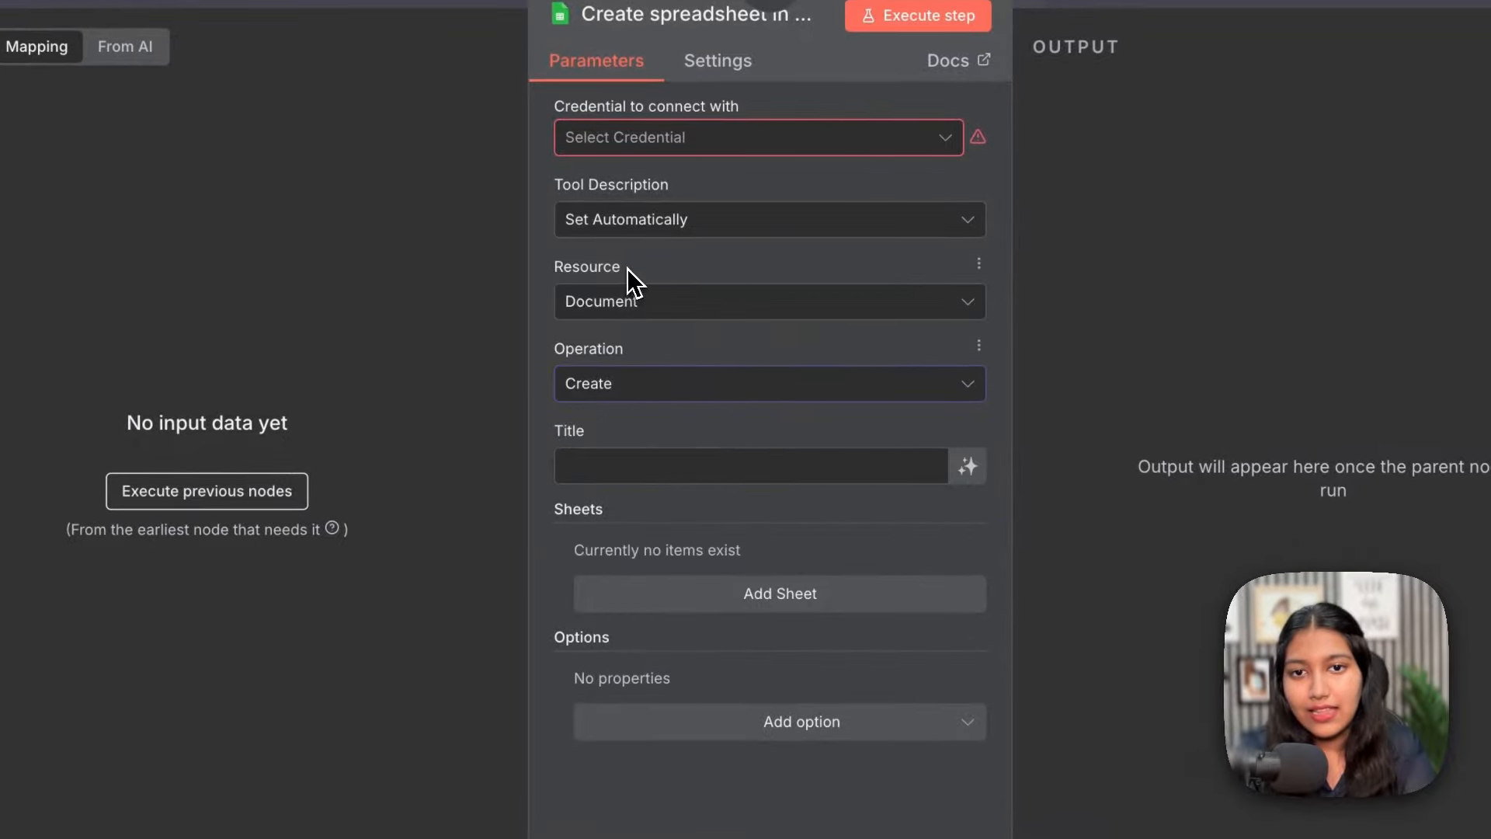
Let the model define the spreadsheet's title, and add one sheet whose title is also defined by the model
left_click(781, 478)
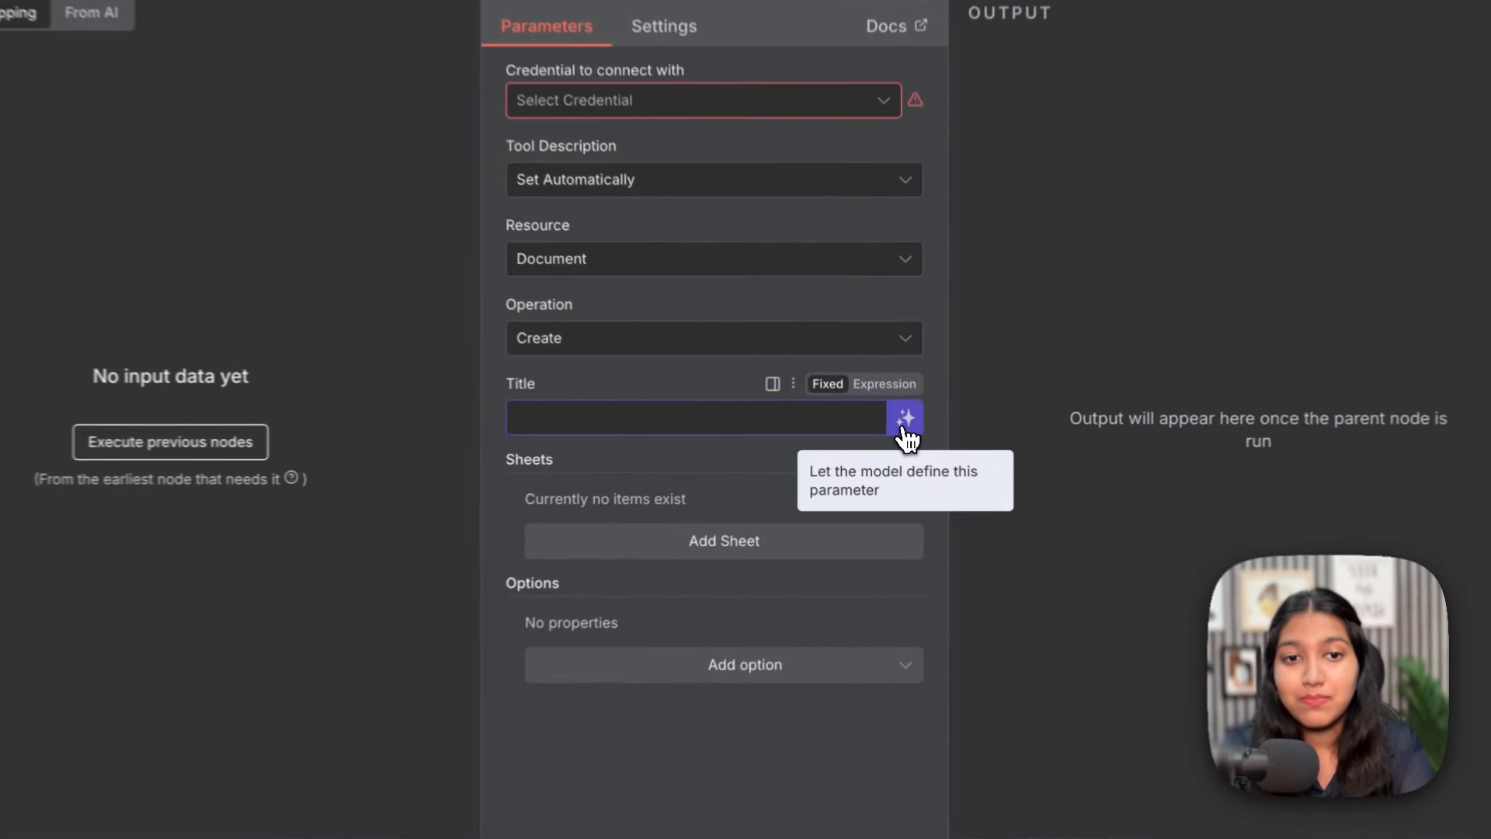
left_click(894, 429)
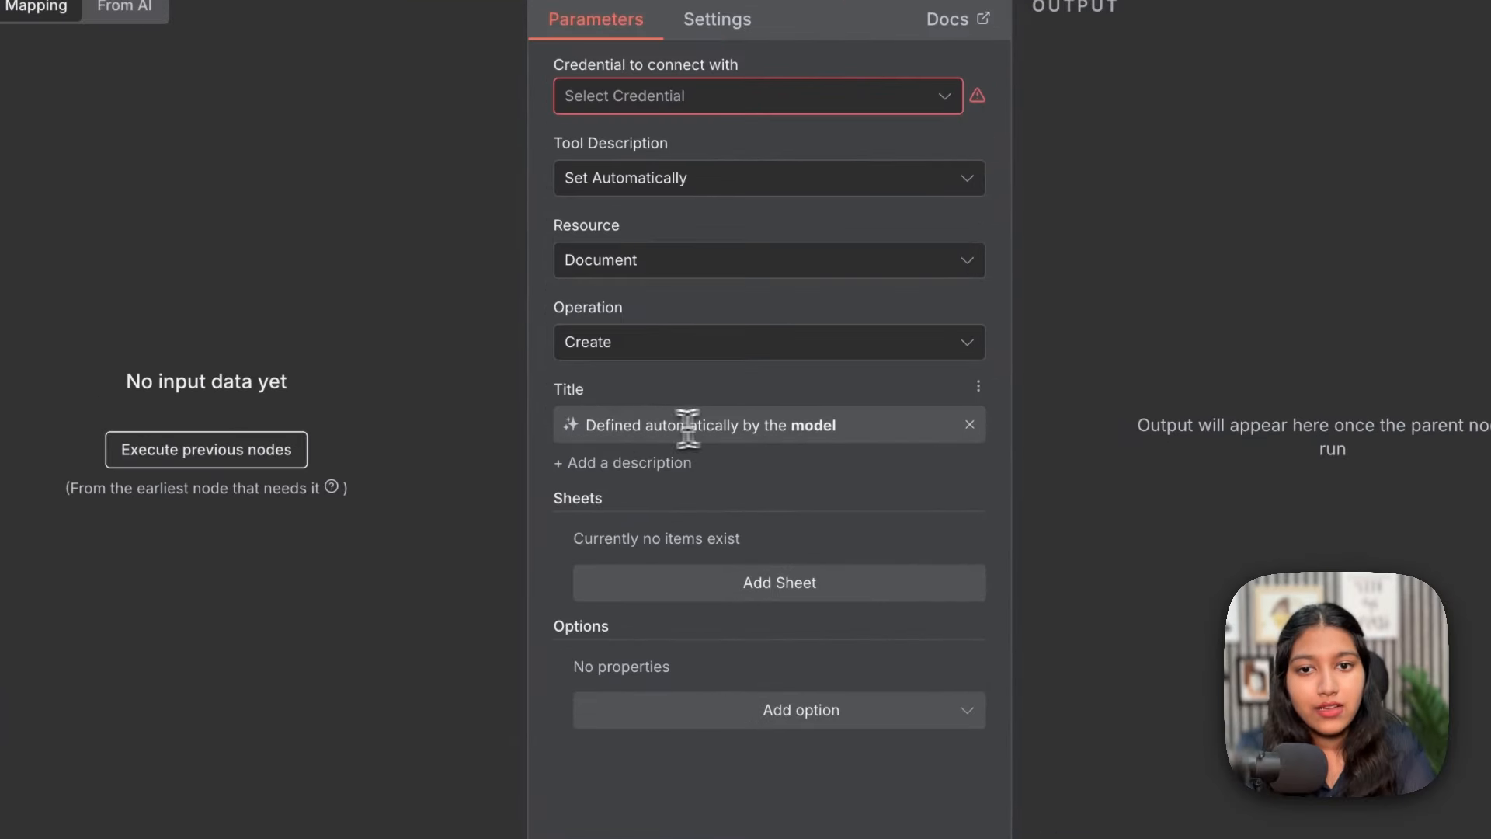
left_click_drag(612, 432, 841, 432)
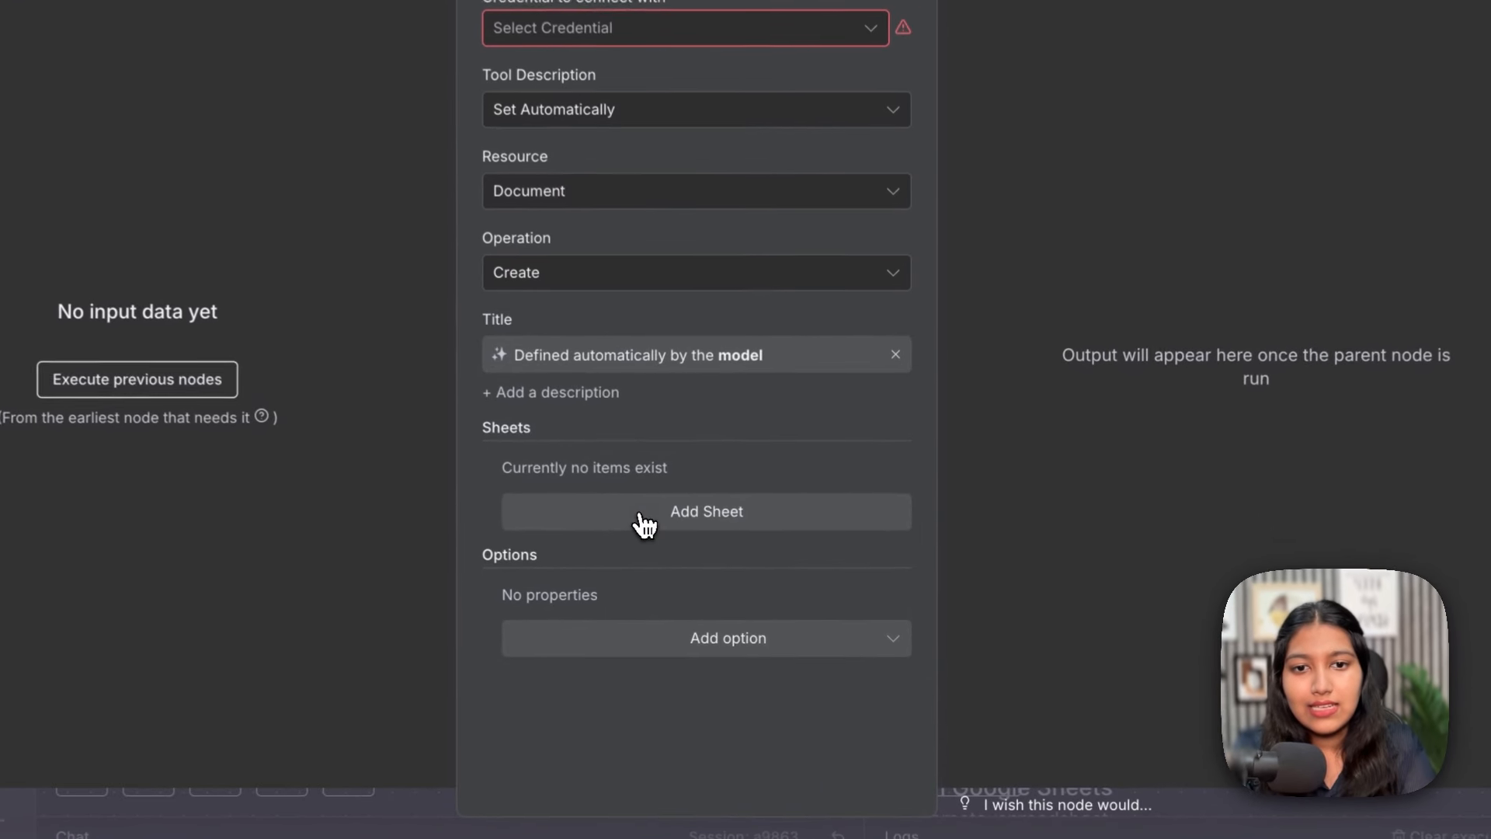
left_click(641, 524)
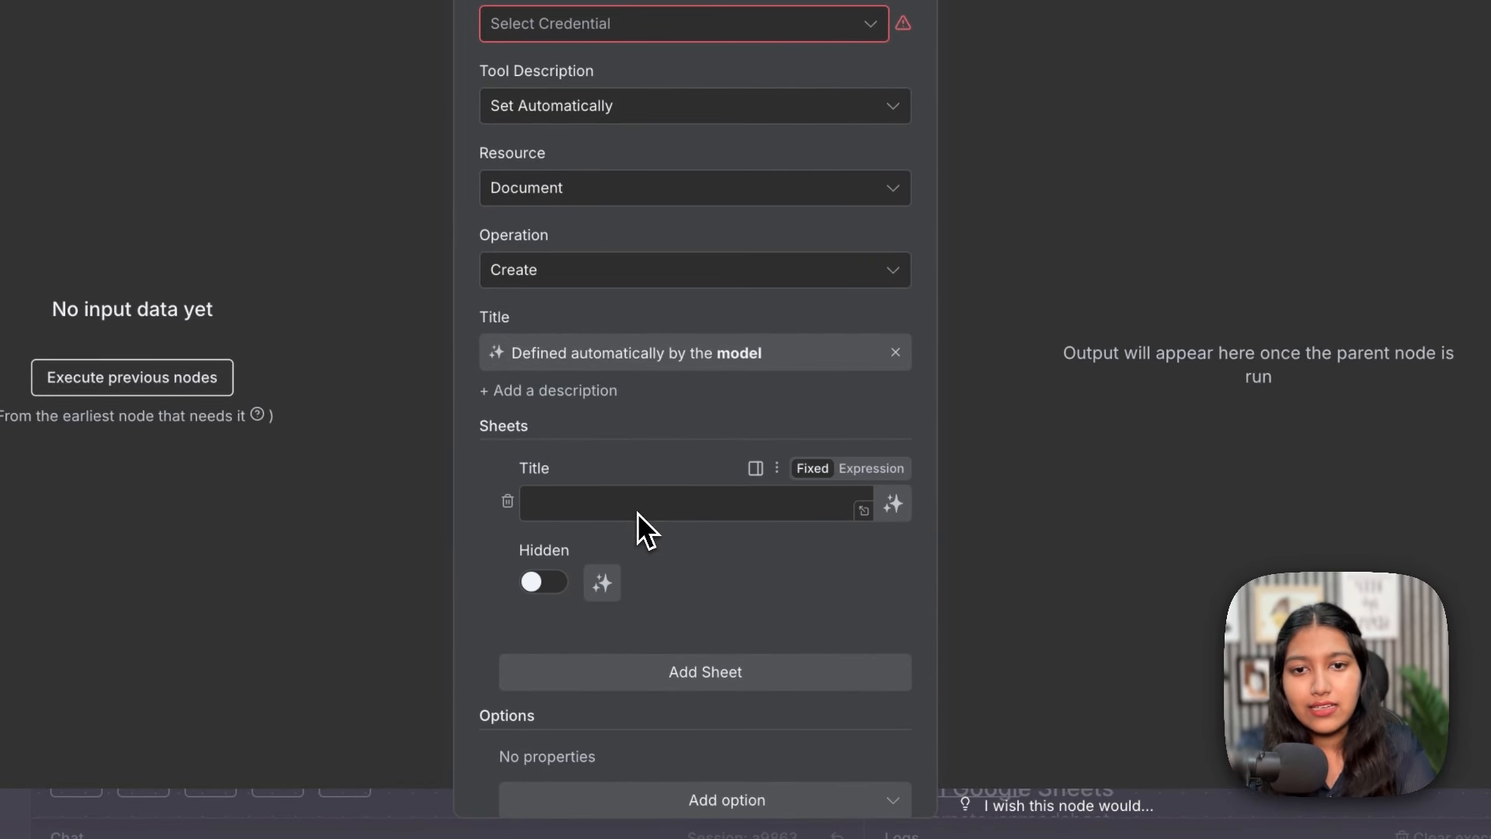
left_click(894, 505)
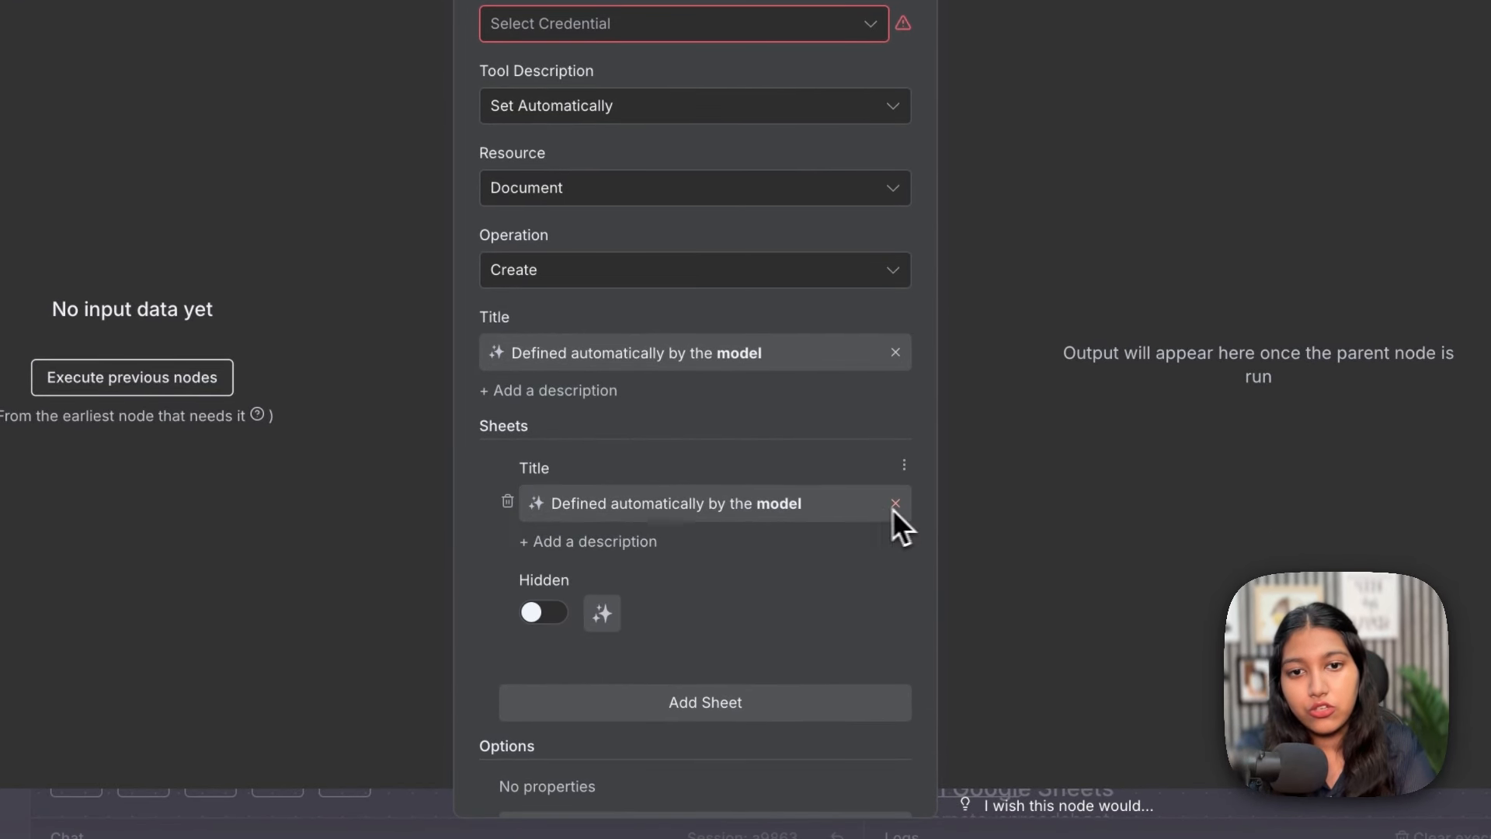
scroll(678, 499, "down", 2)
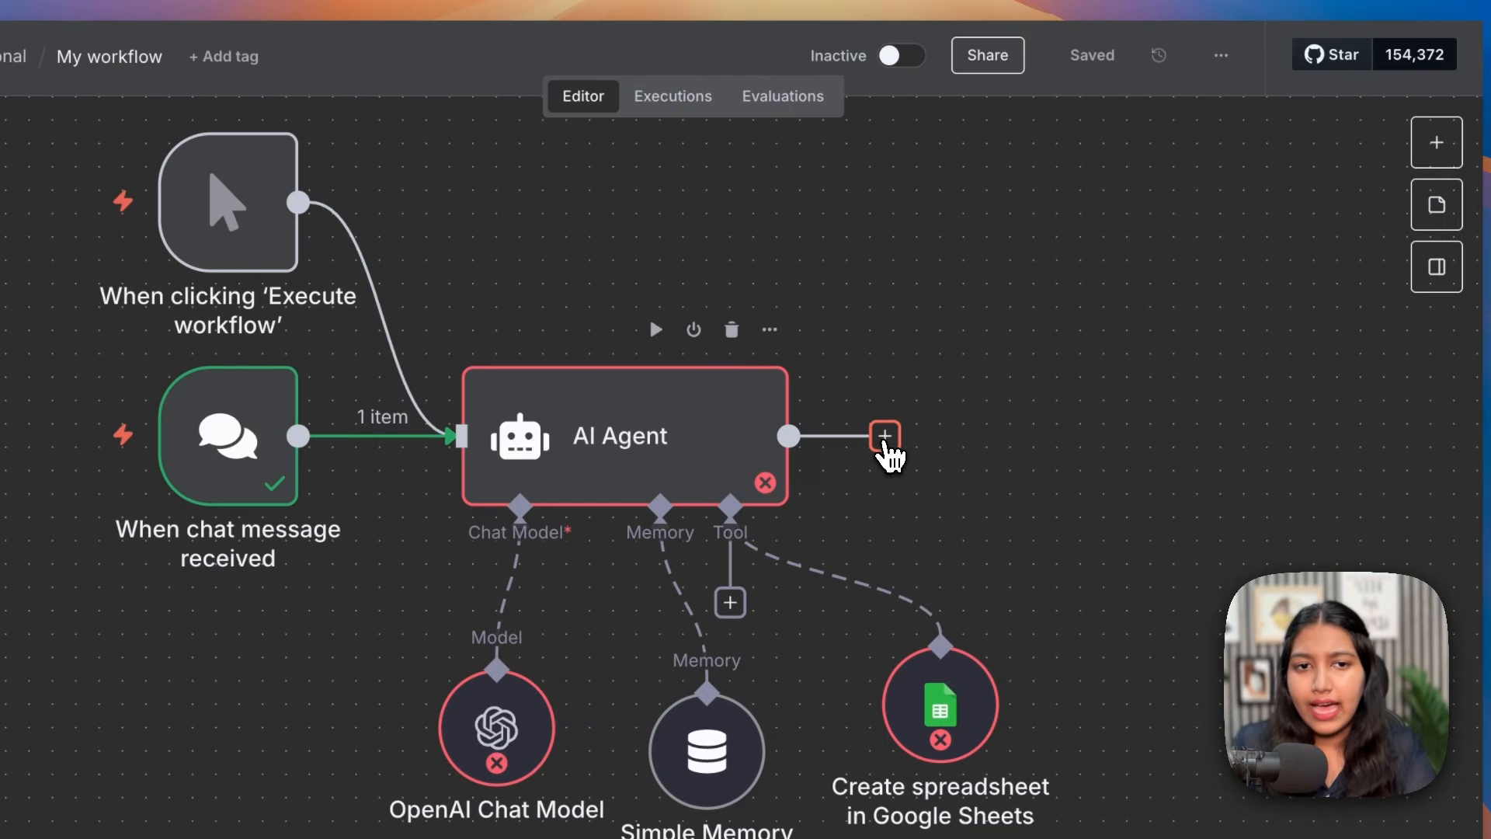
Add a Google Sheets Create spreadsheet node after the AI Agent, view its Title field, and return to the canvas
left_click(885, 436)
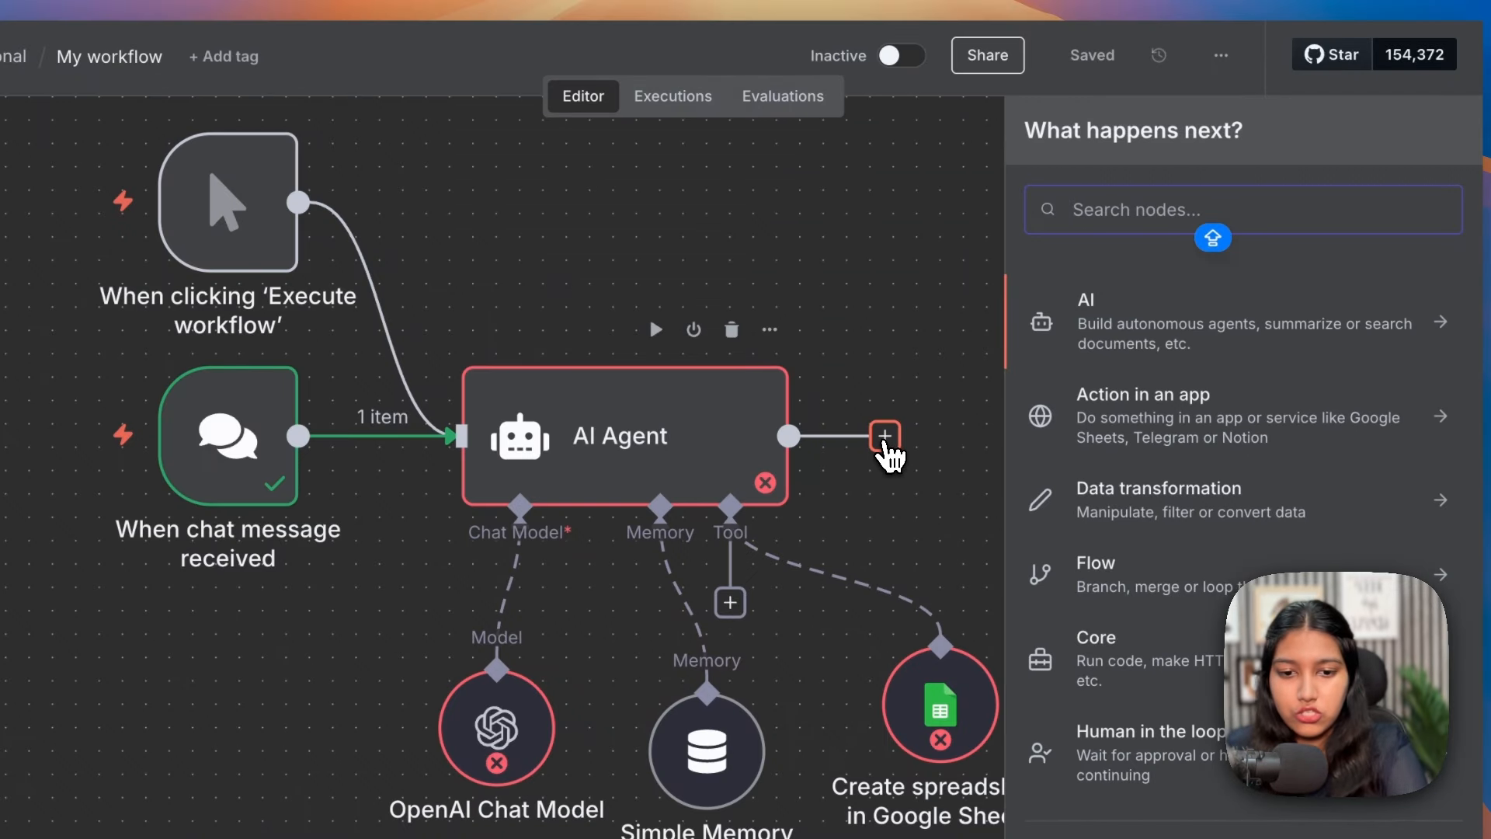
type("GOOGLE")
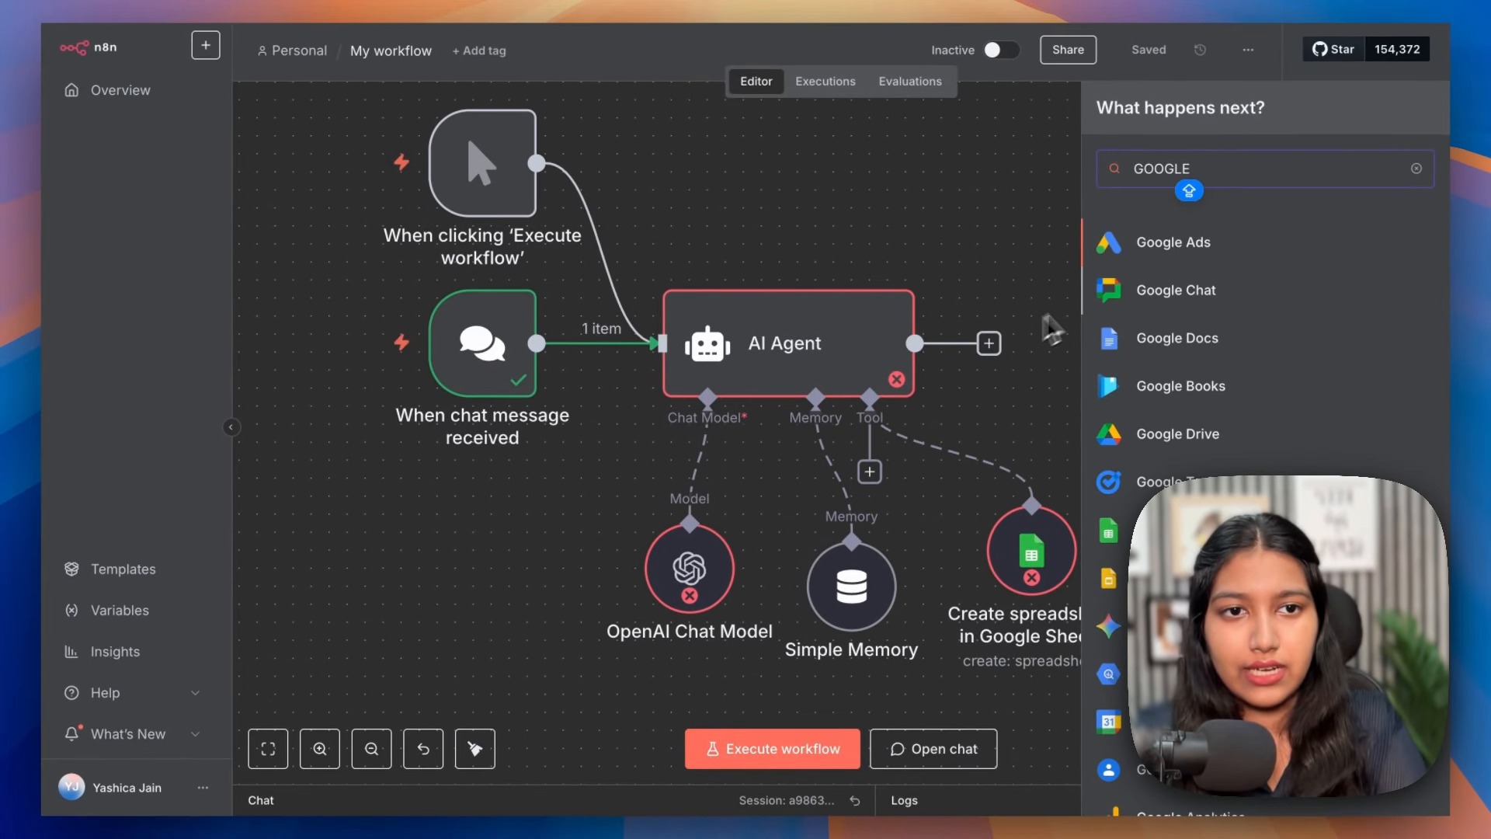
type(" SHEETS")
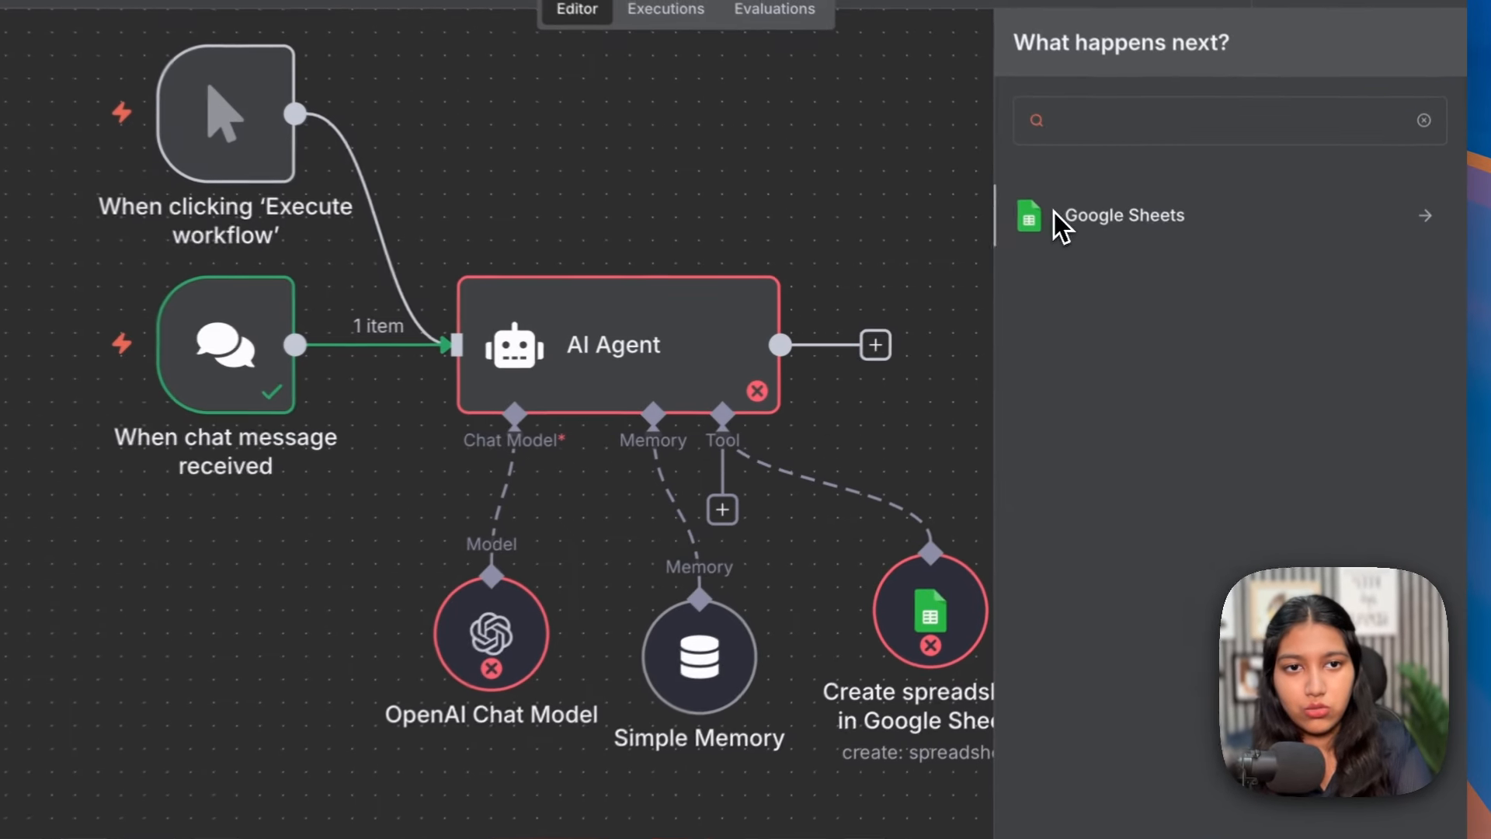
left_click(1058, 216)
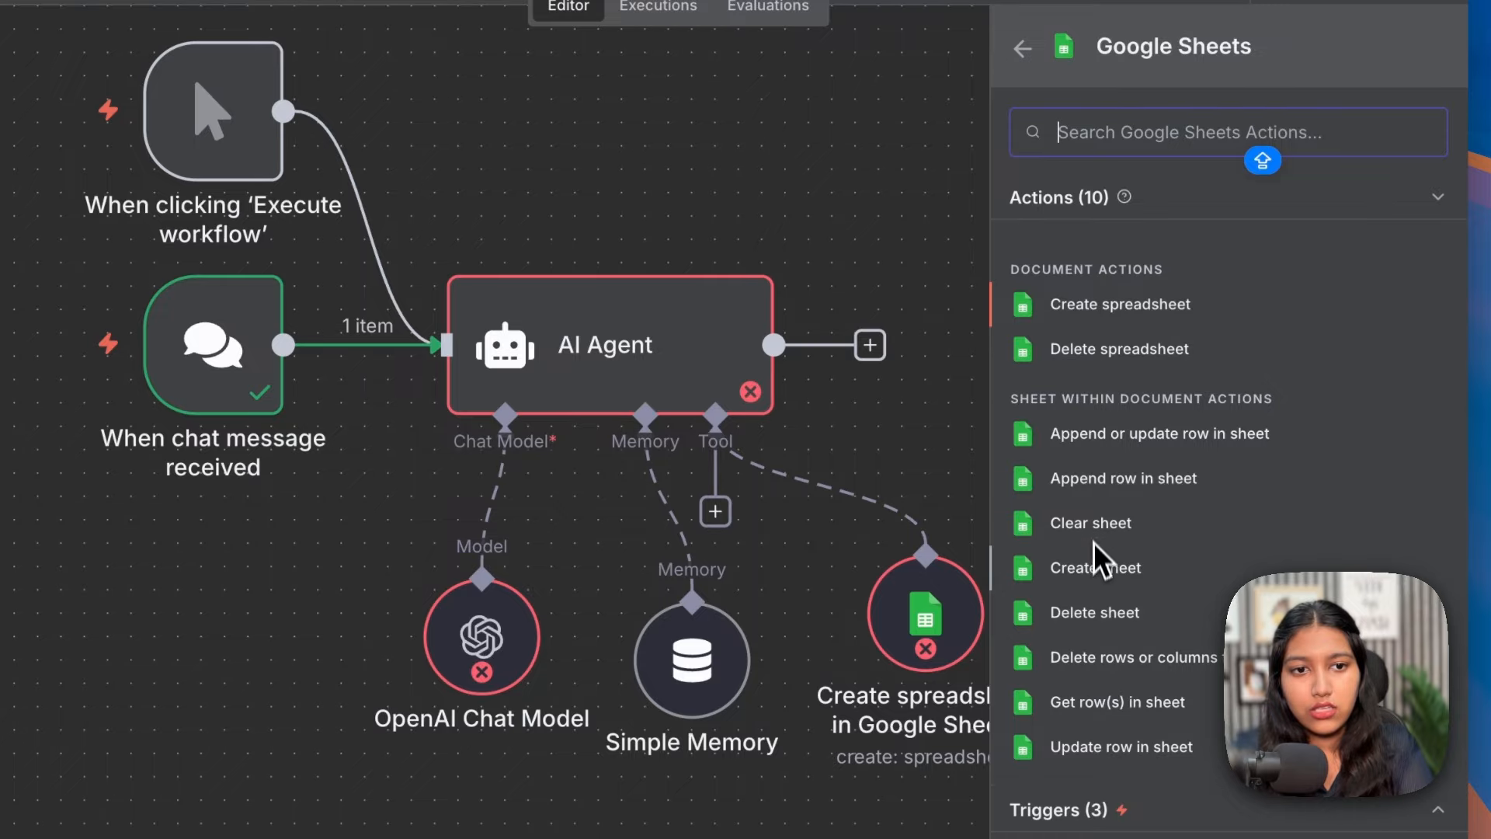
left_click(1111, 306)
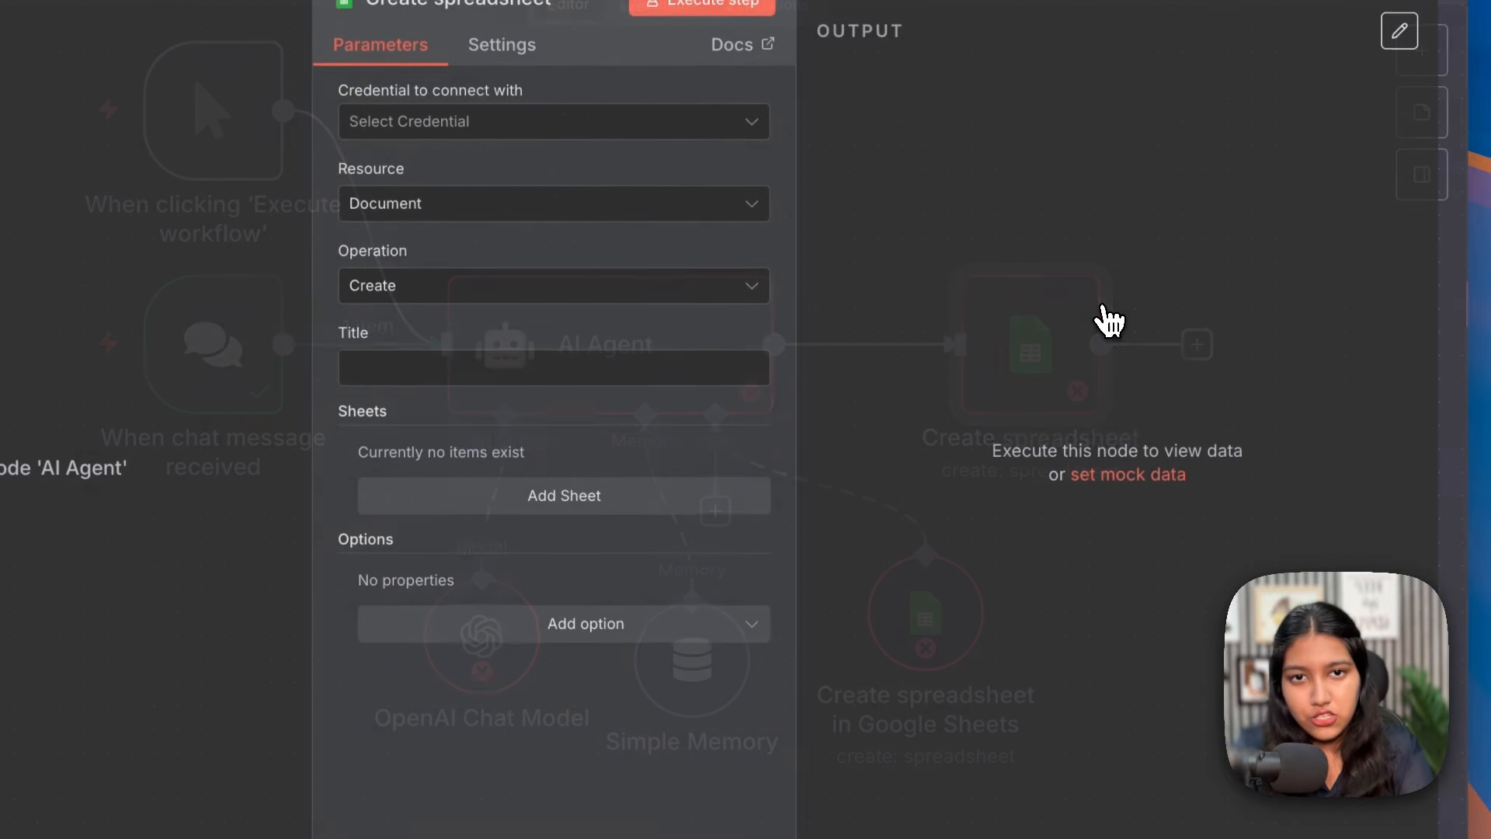
left_click(563, 368)
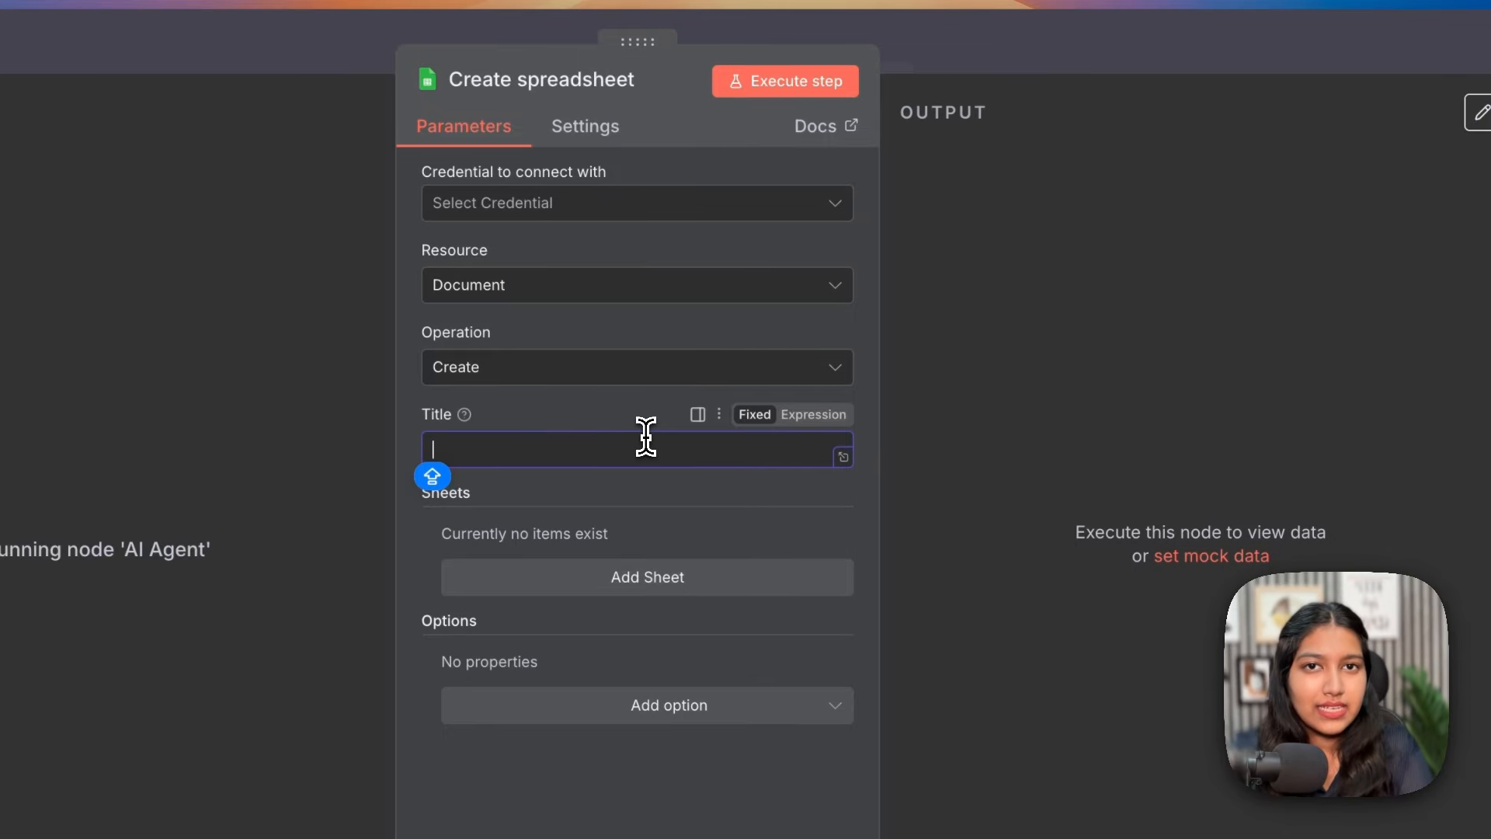
left_click(1041, 59)
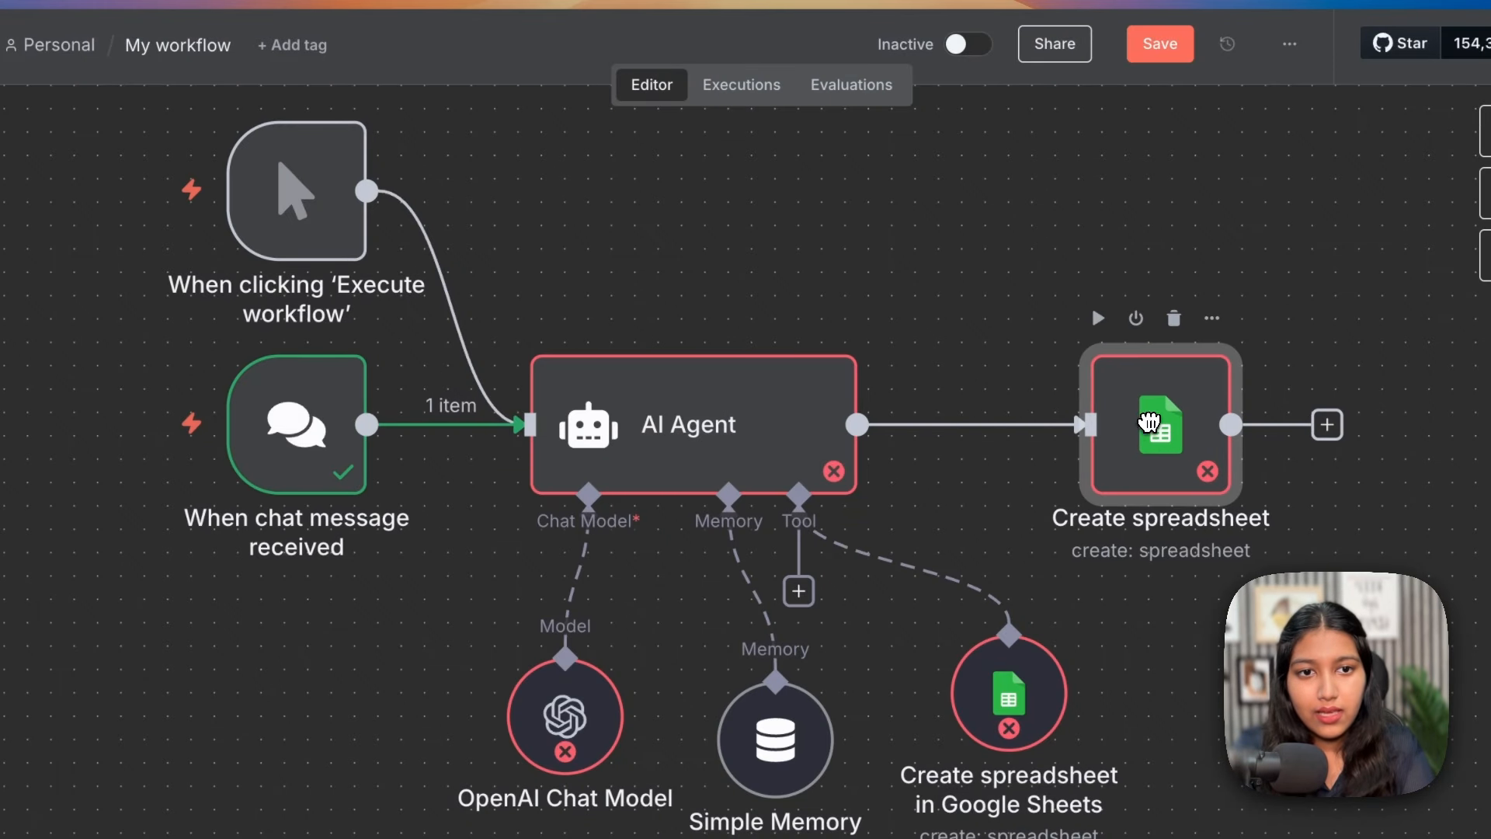
Move the Google Sheets tool node slightly down and away from Simple Memory, and delete the Create spreadsheet node after the AI Agent
left_click_drag(1002, 686, 1026, 754)
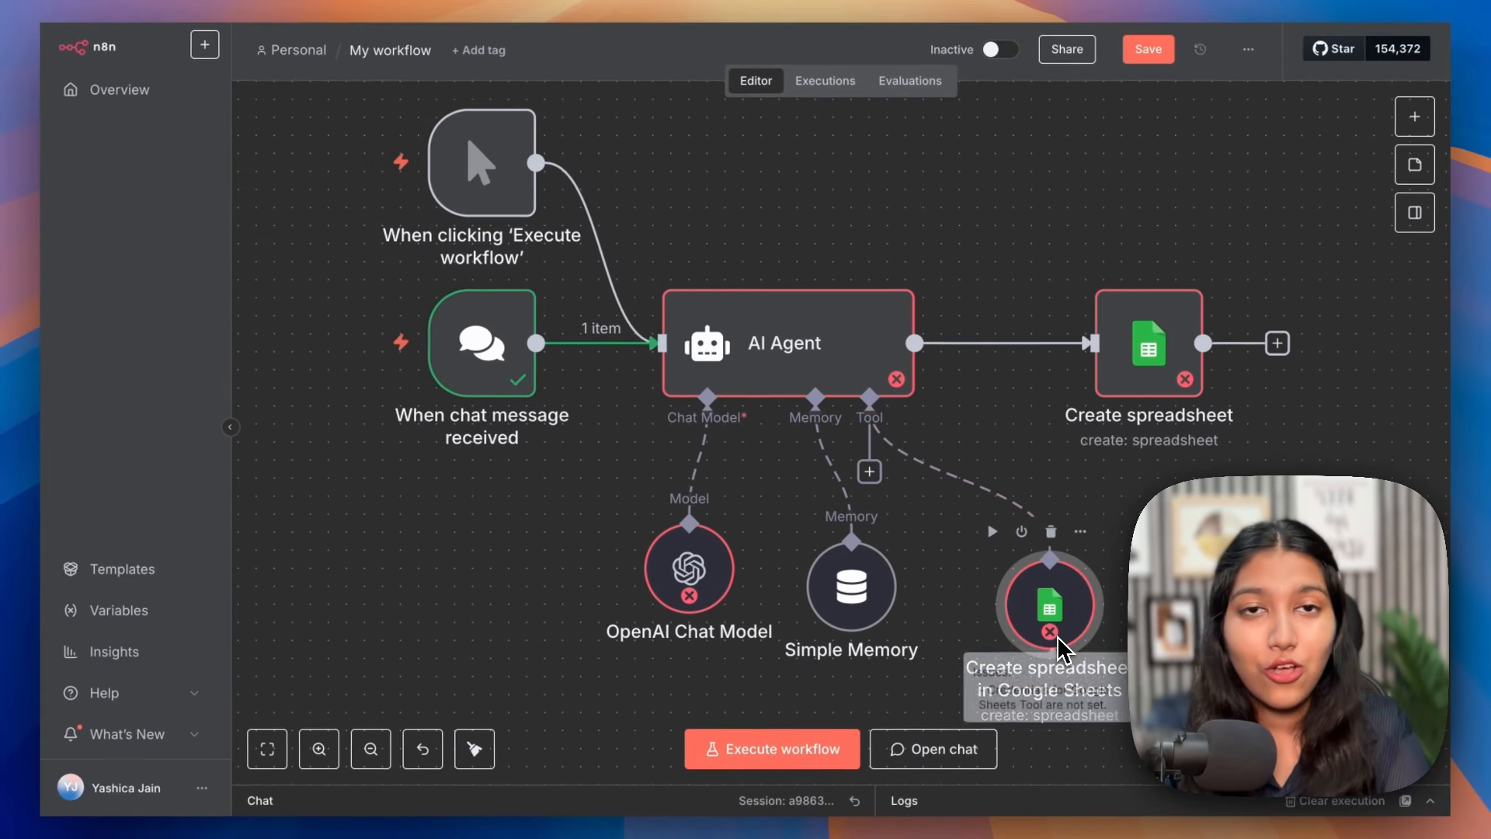
mouse_move(1064, 670)
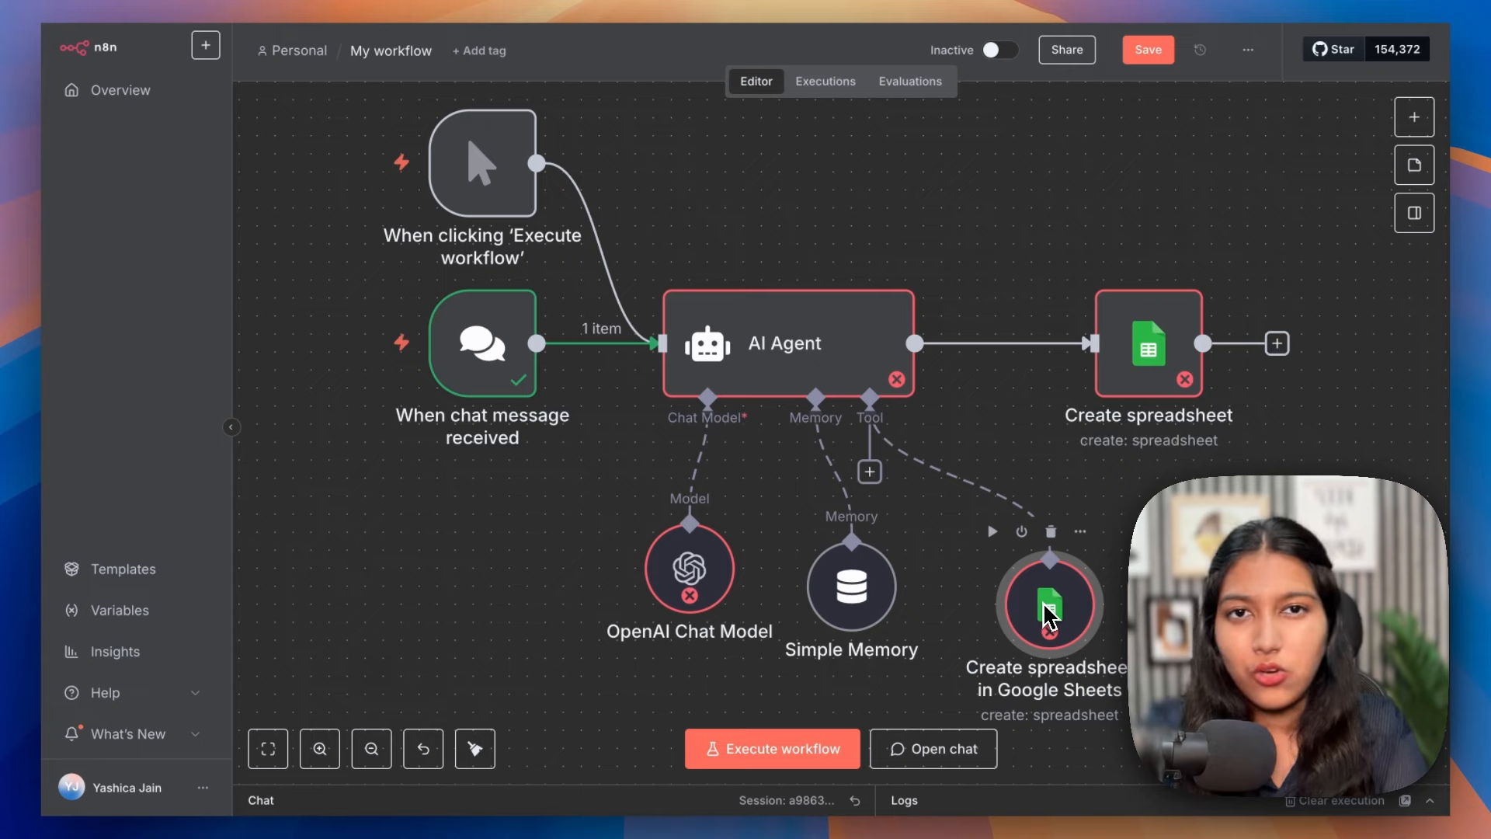
mouse_move(1142, 394)
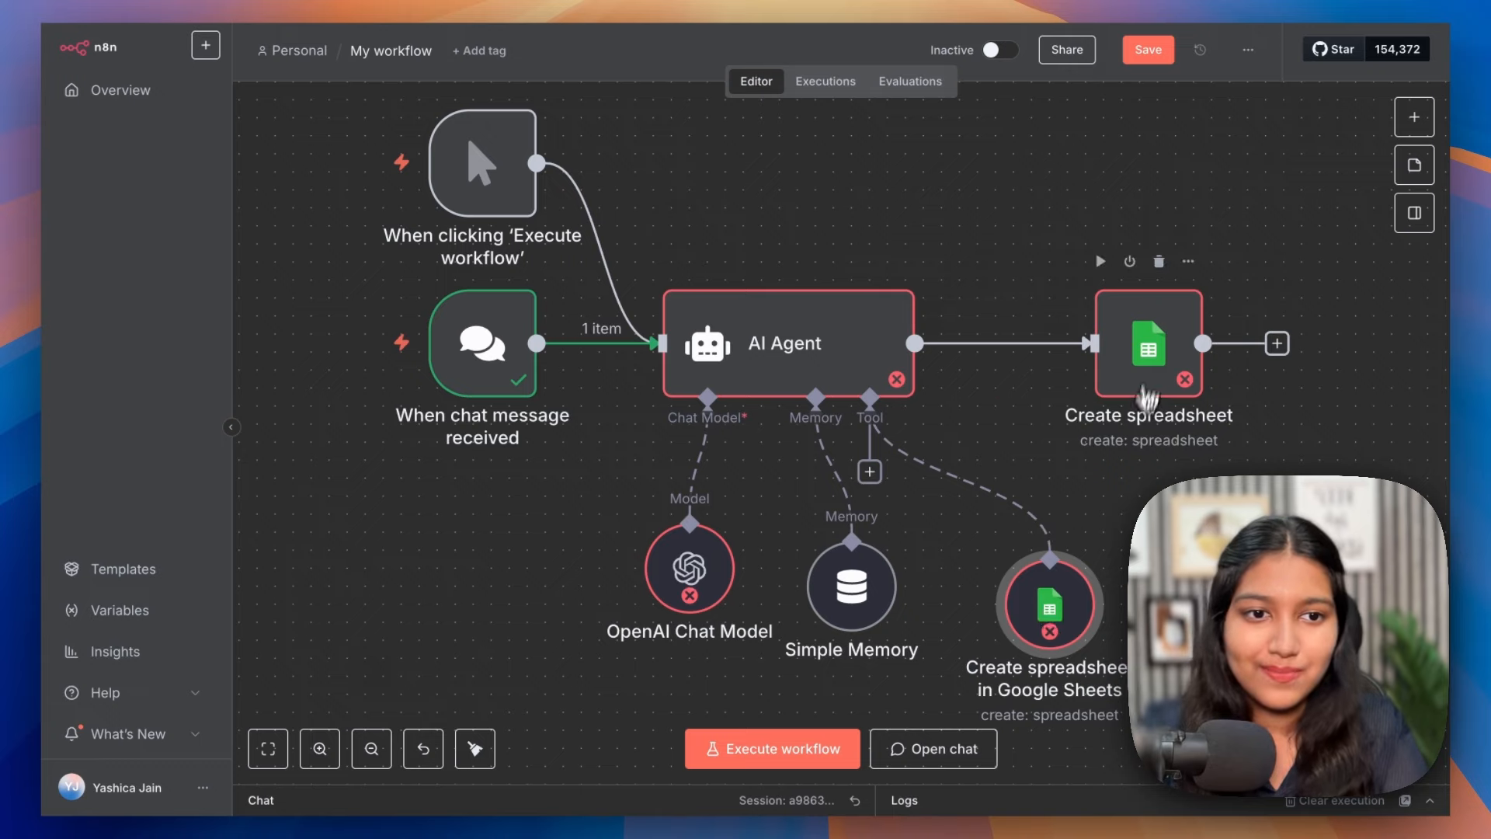
left_click(1152, 261)
Add a description beginning "Format:" to the model-defined spreadsheet title in the Google Sheets tool
left_click(1071, 622)
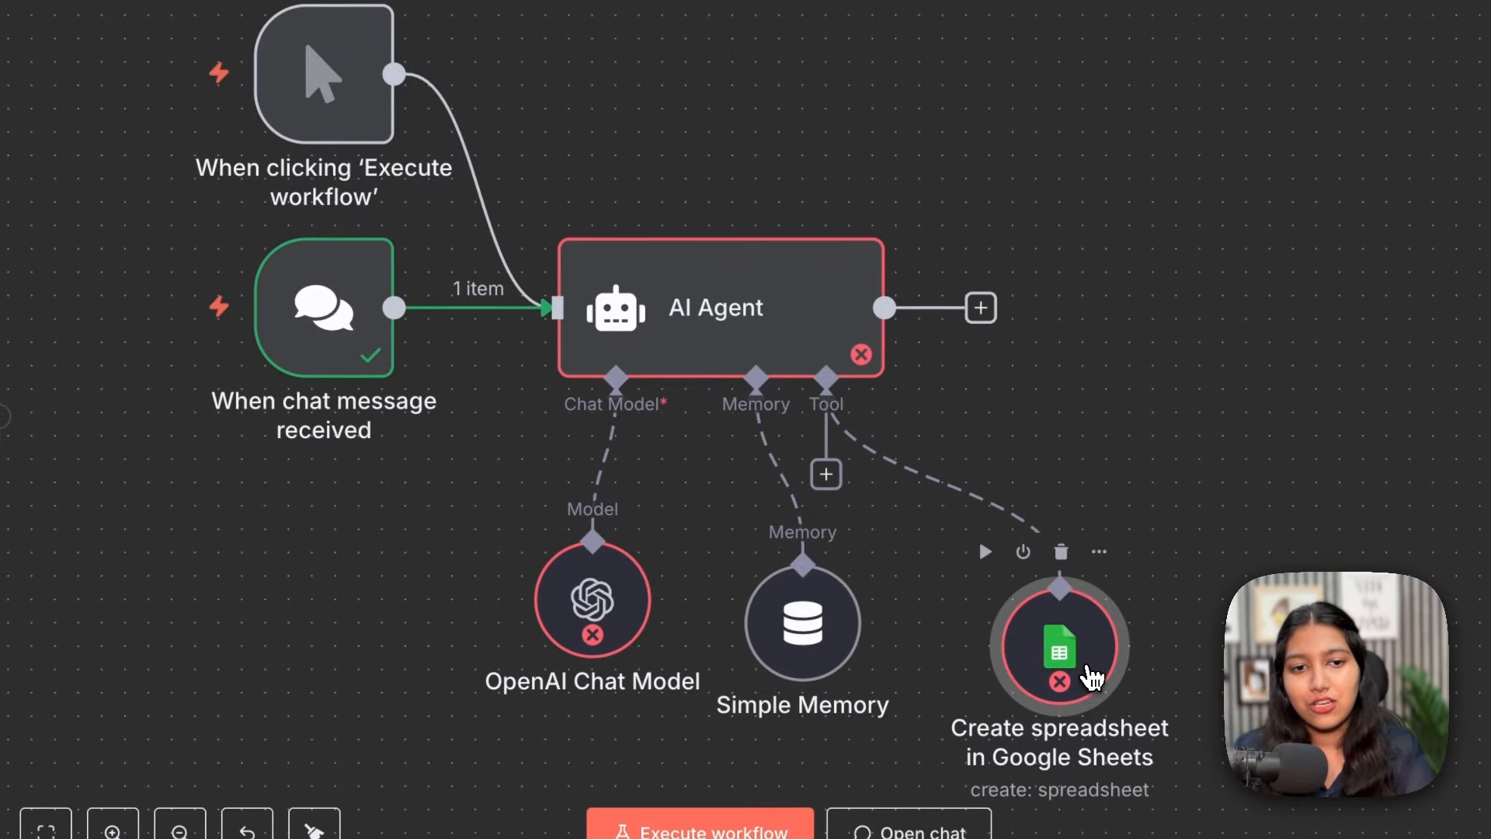
double_click(1093, 676)
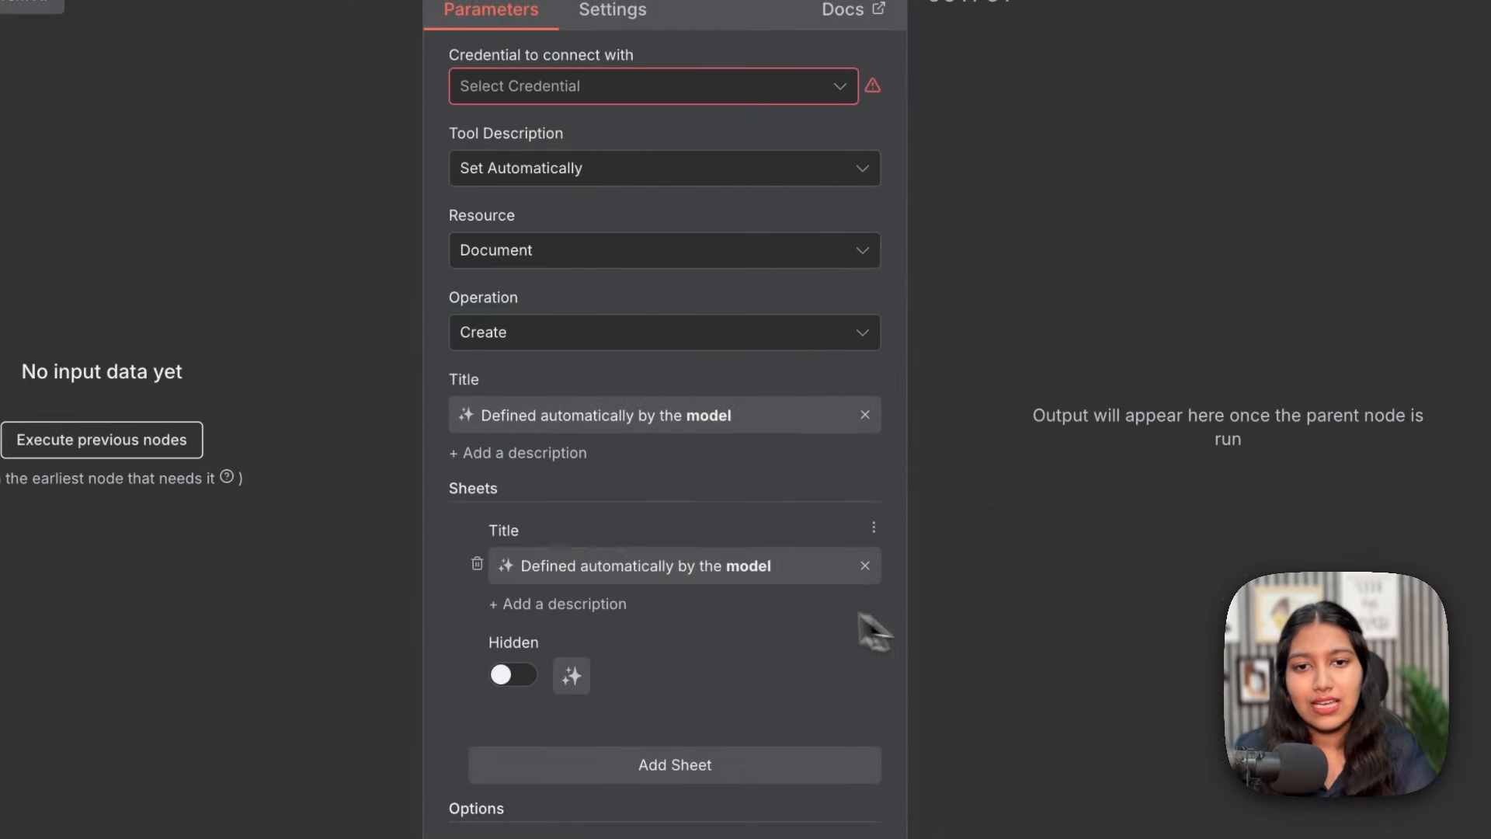
left_click(525, 447)
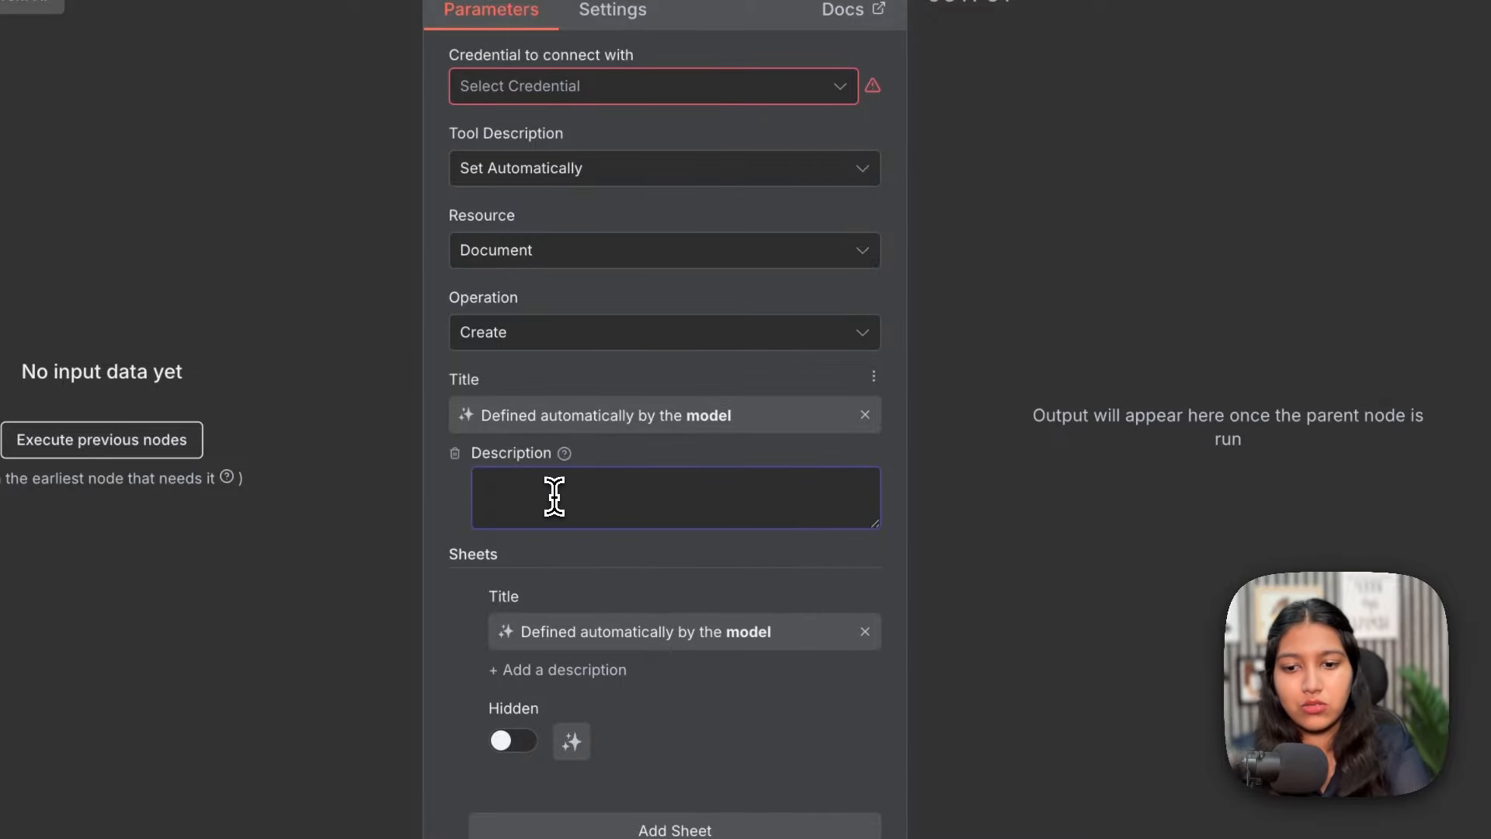
type("Format:")
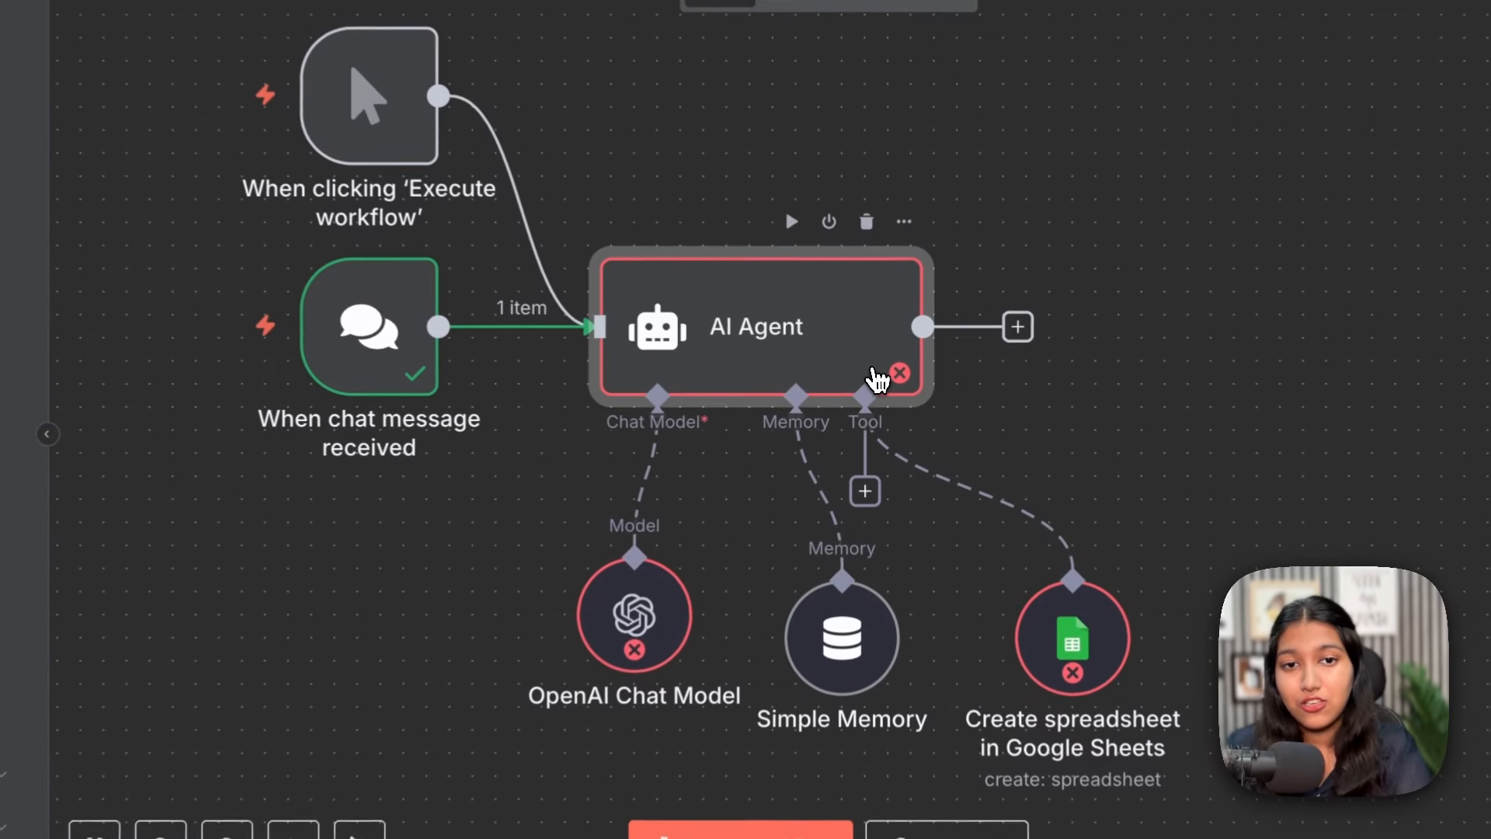
Review the AI Agent's prompt and system message settings and return to the canvas
double_click(880, 384)
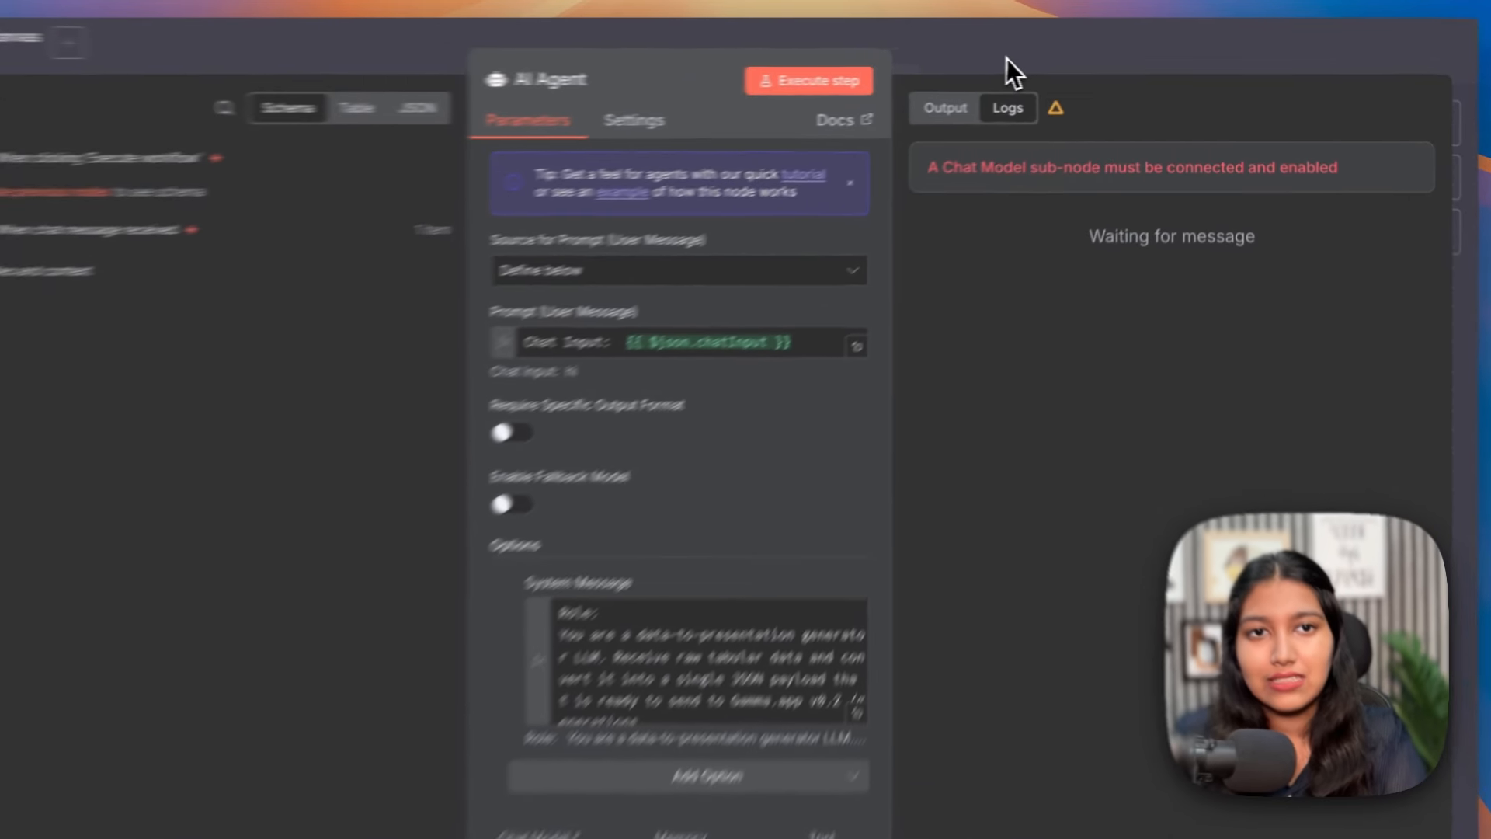
left_click(1026, 57)
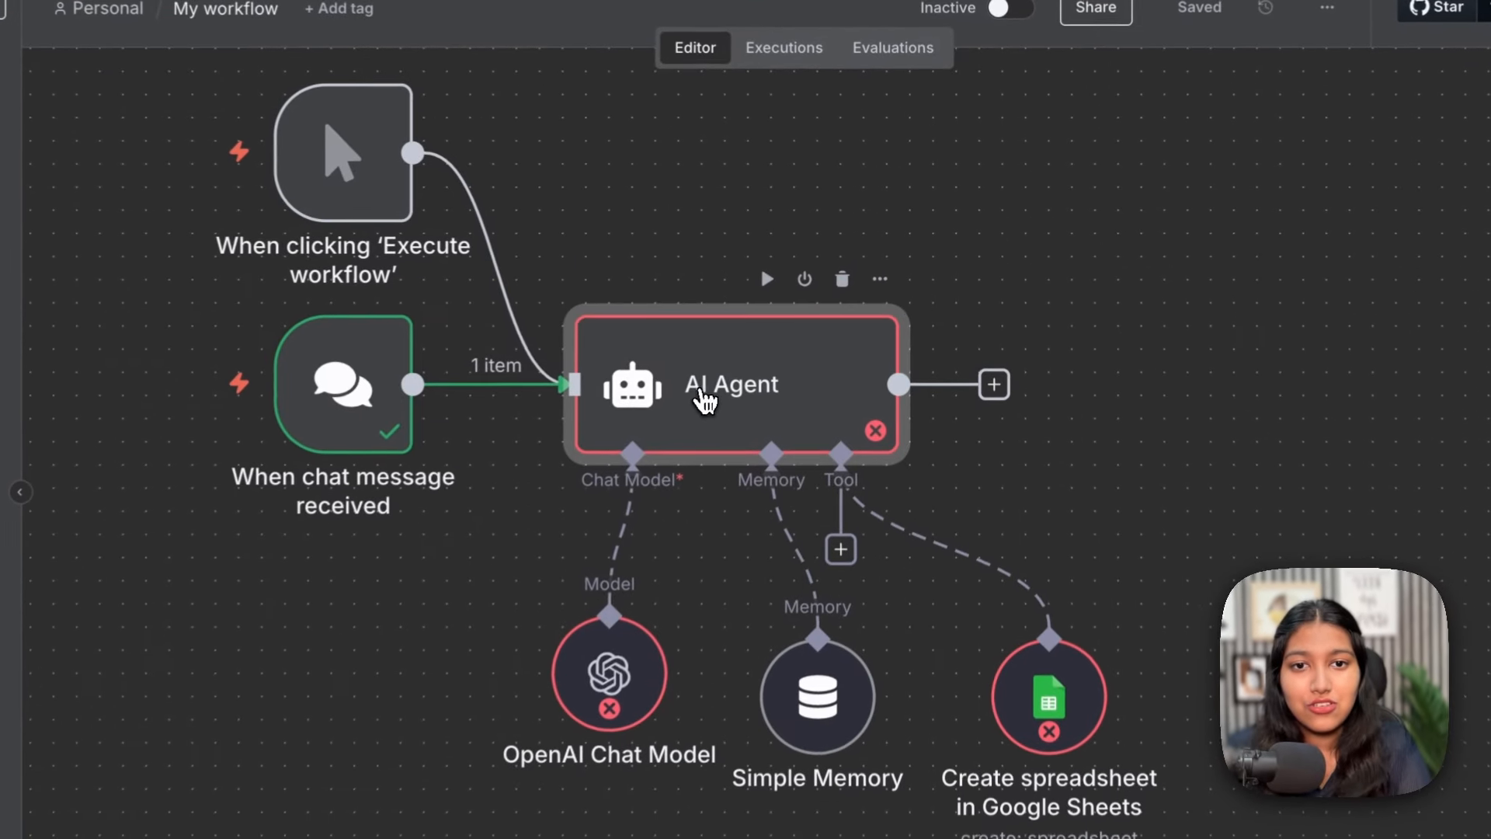
double_click(765, 346)
left_click(1007, 42)
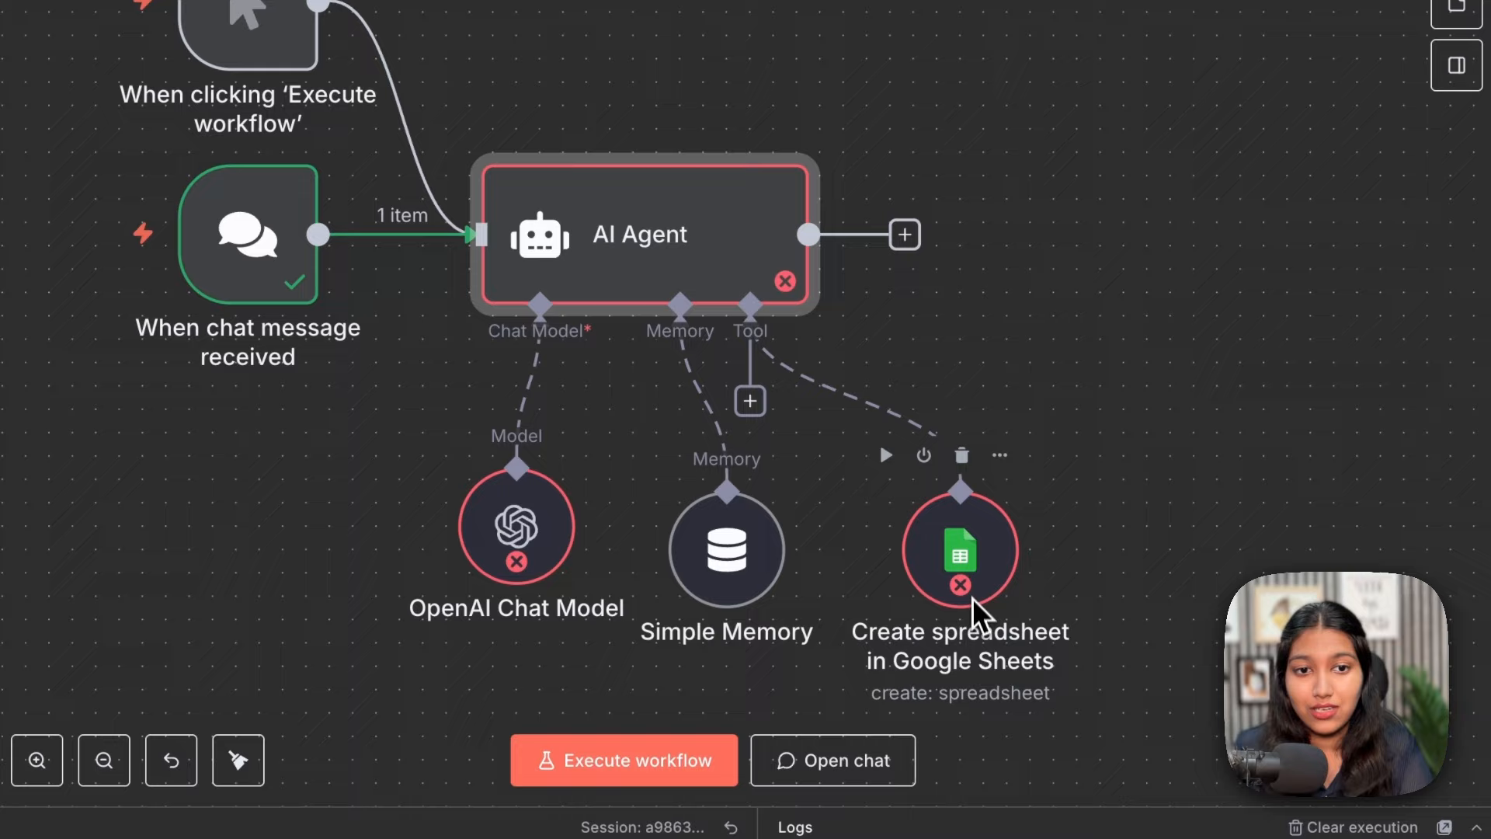
Delete the AI Agent node together with its OpenAI Chat Model, Simple Memory and Google Sheets tool nodes
mouse_move(970, 588)
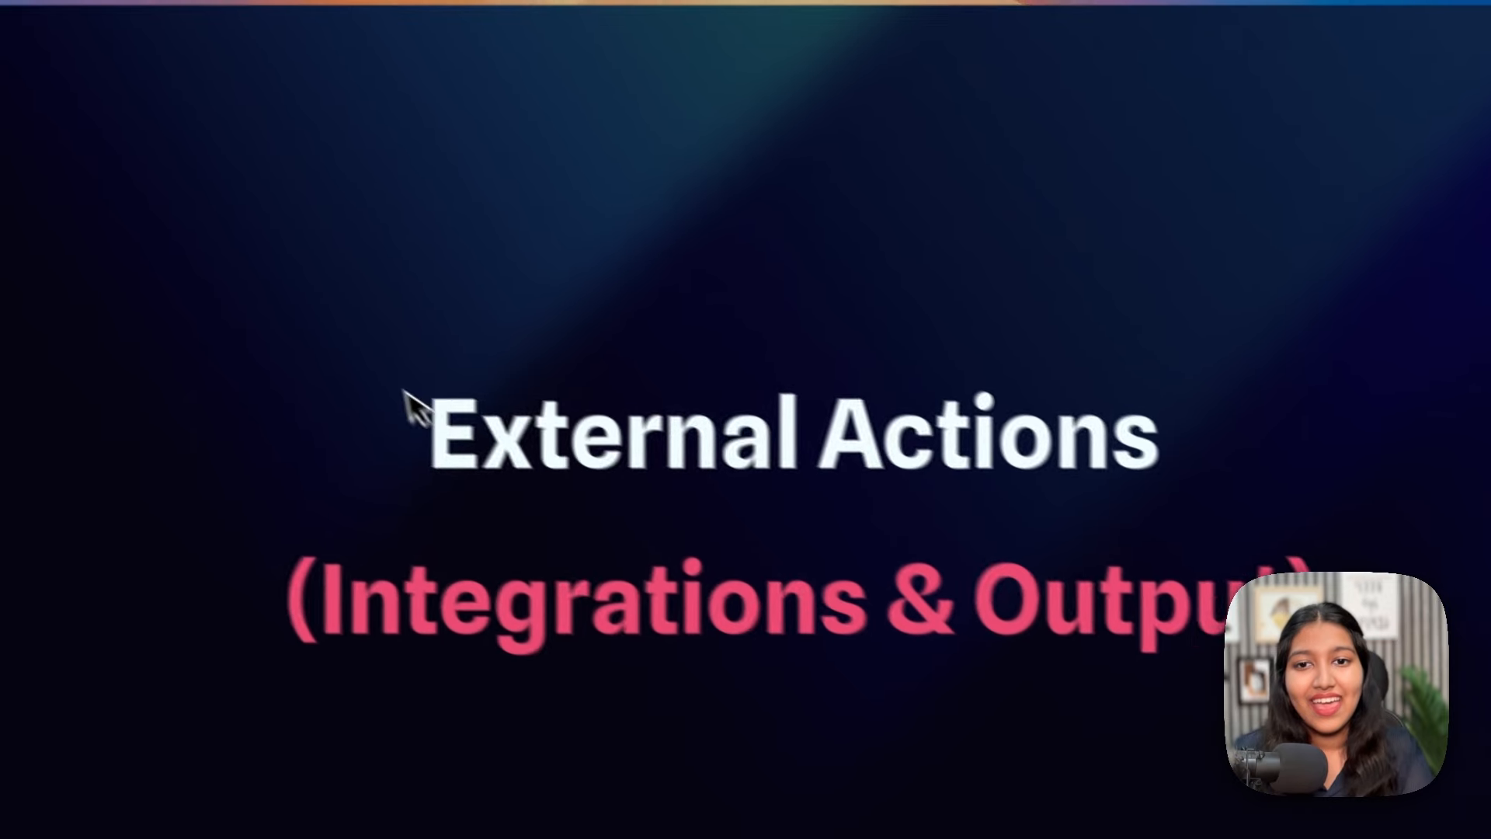
left_click_drag(905, 451, 906, 449)
left_click(906, 449)
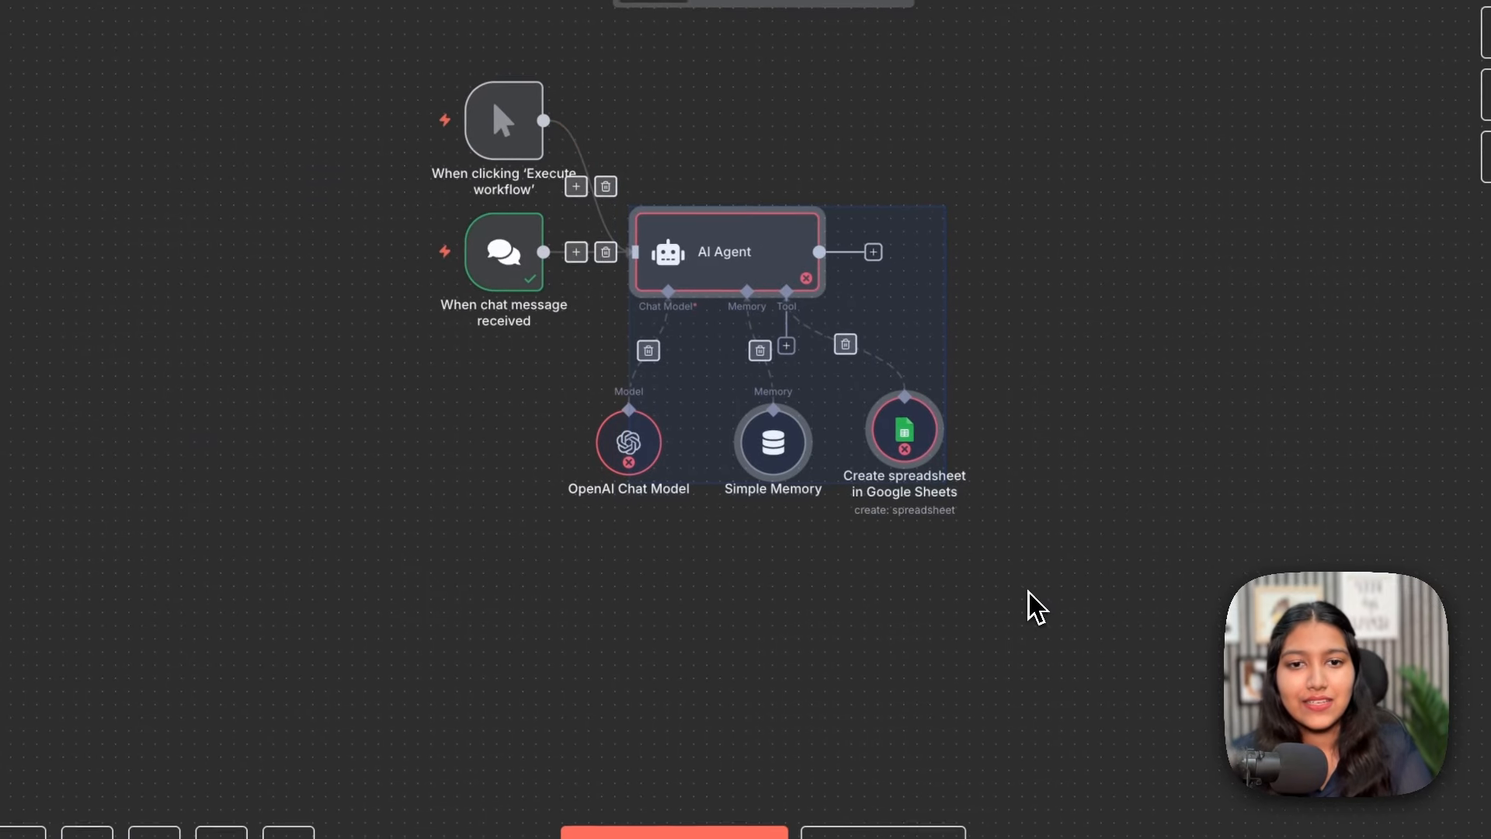
left_click(627, 387)
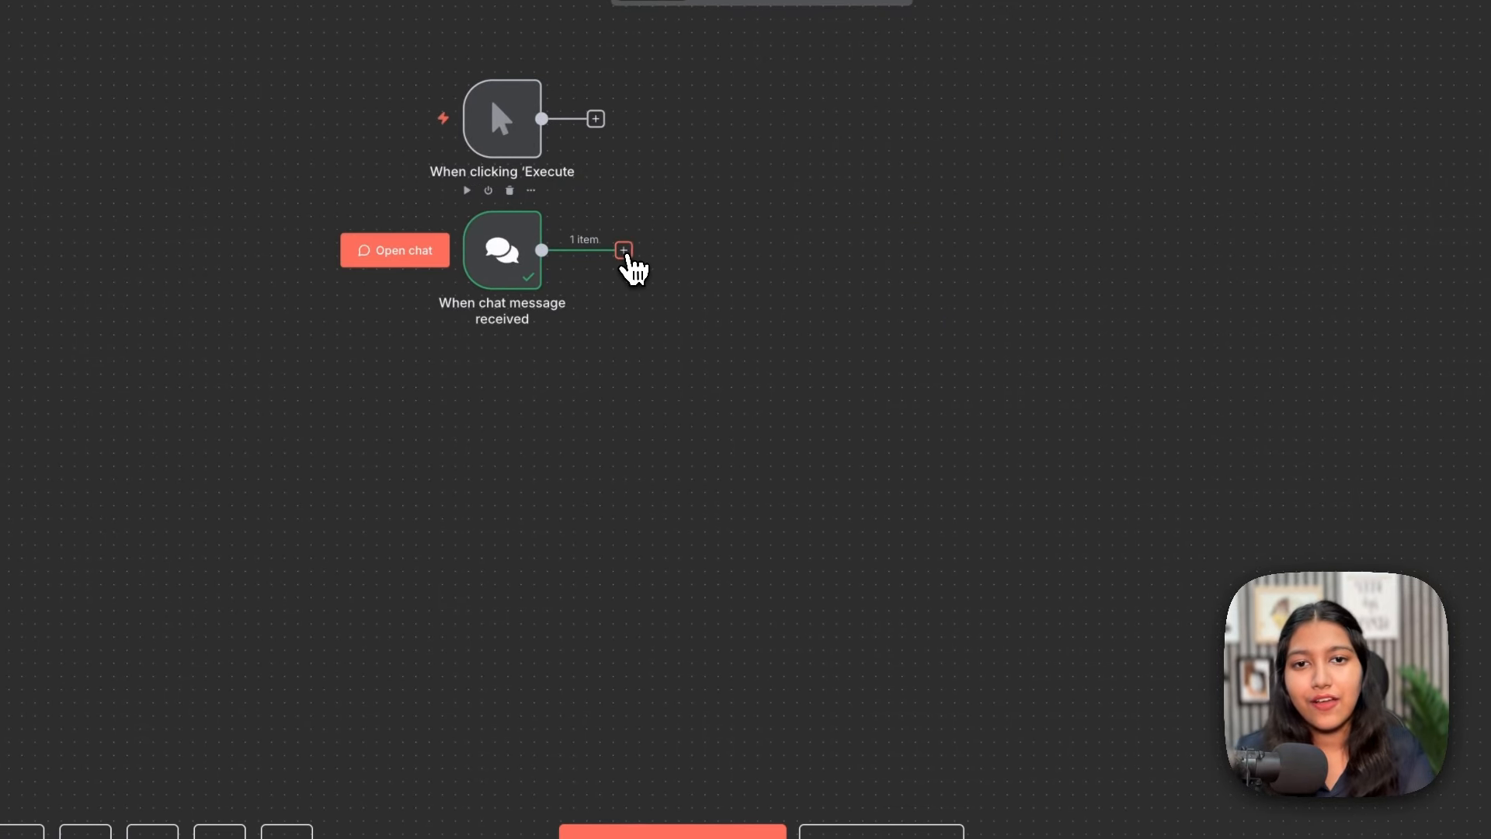
Browse the app actions, search for "http", add an HTTP Request node after the chat trigger, and view its request methods
left_click(624, 252)
left_click(1211, 318)
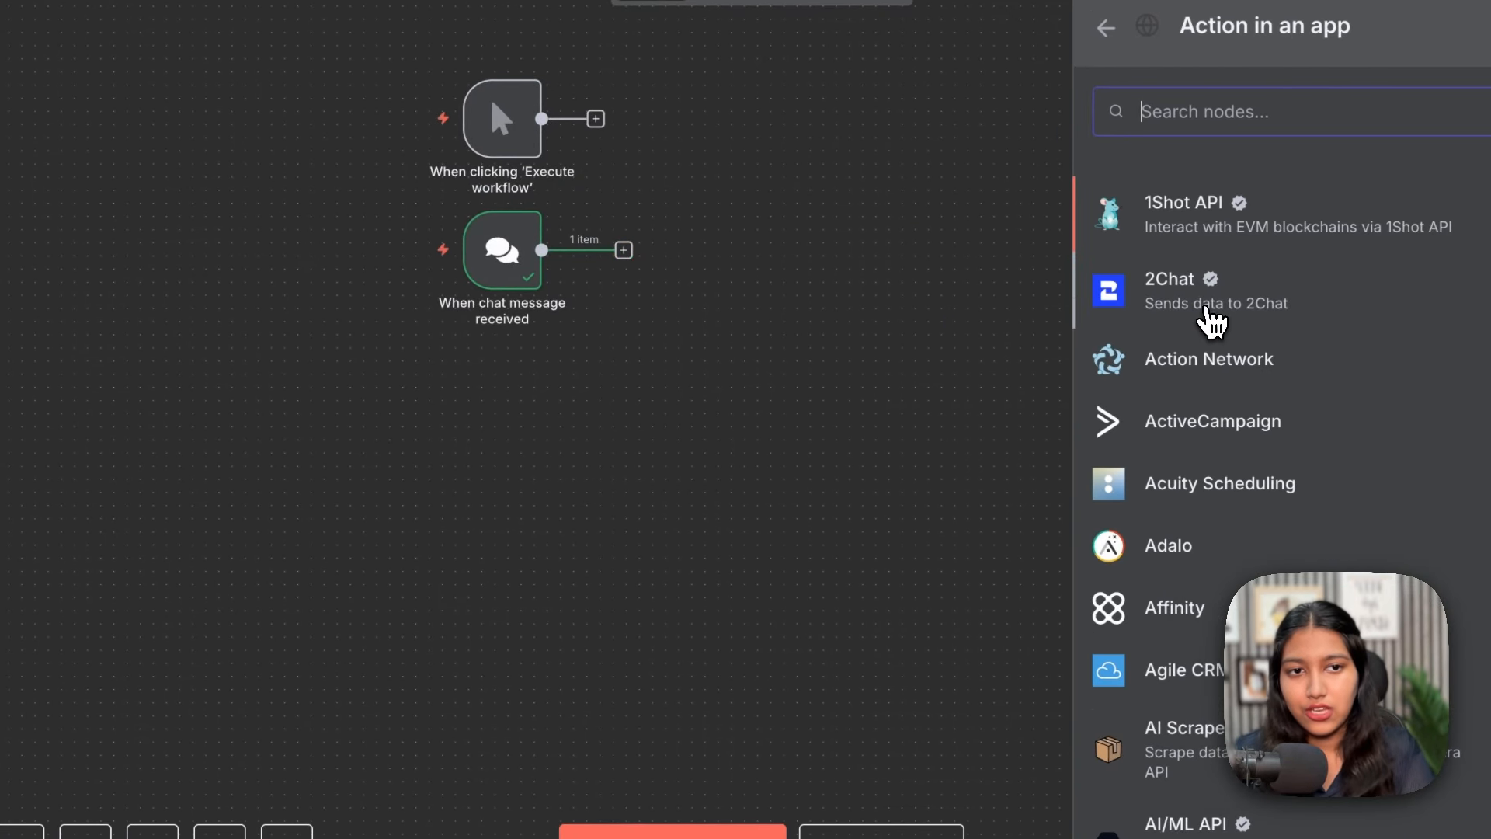
scroll(1212, 318, "down", 20)
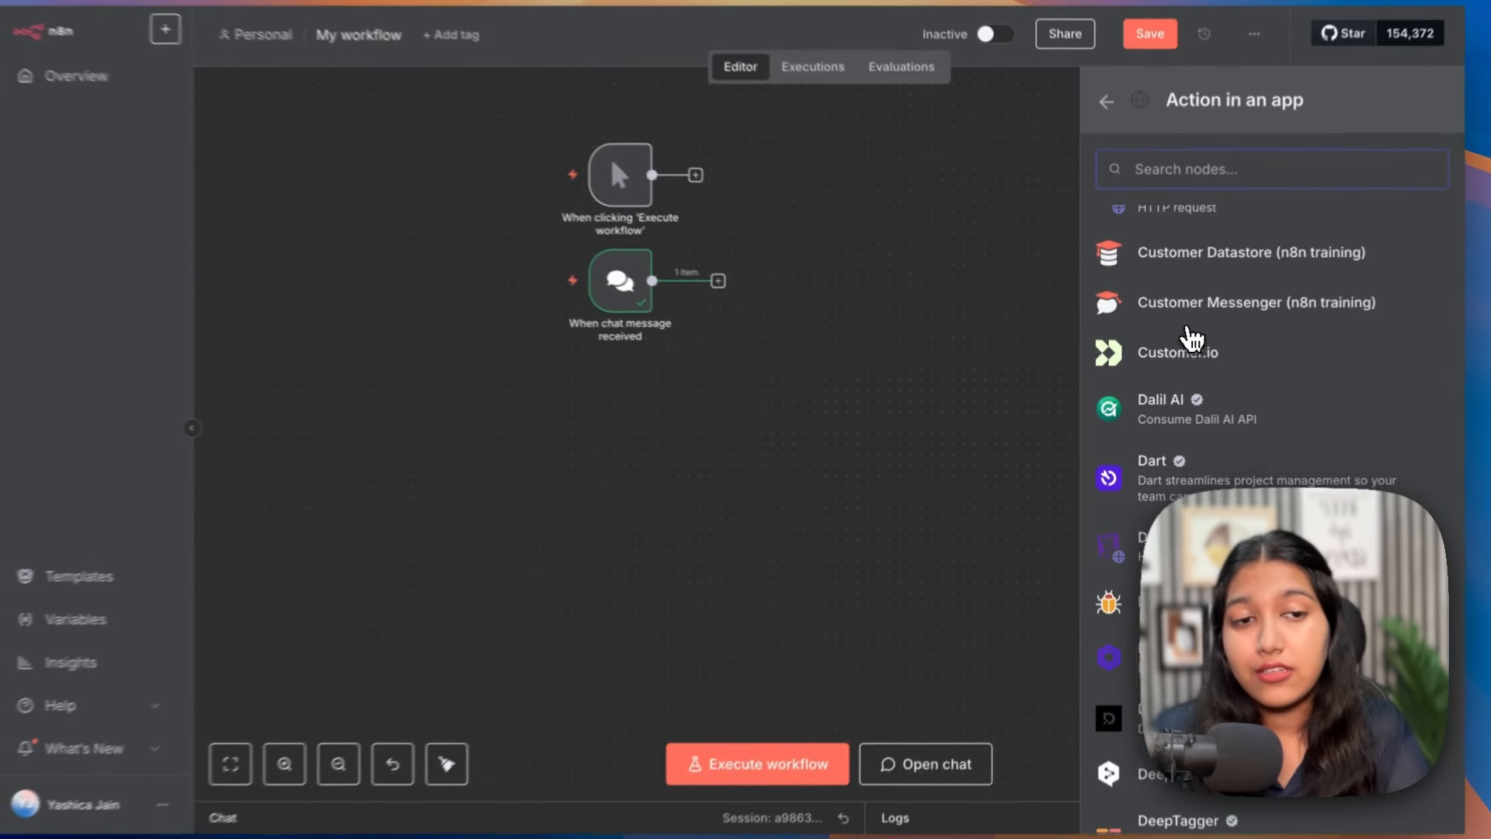
scroll(1192, 337, "down", 20)
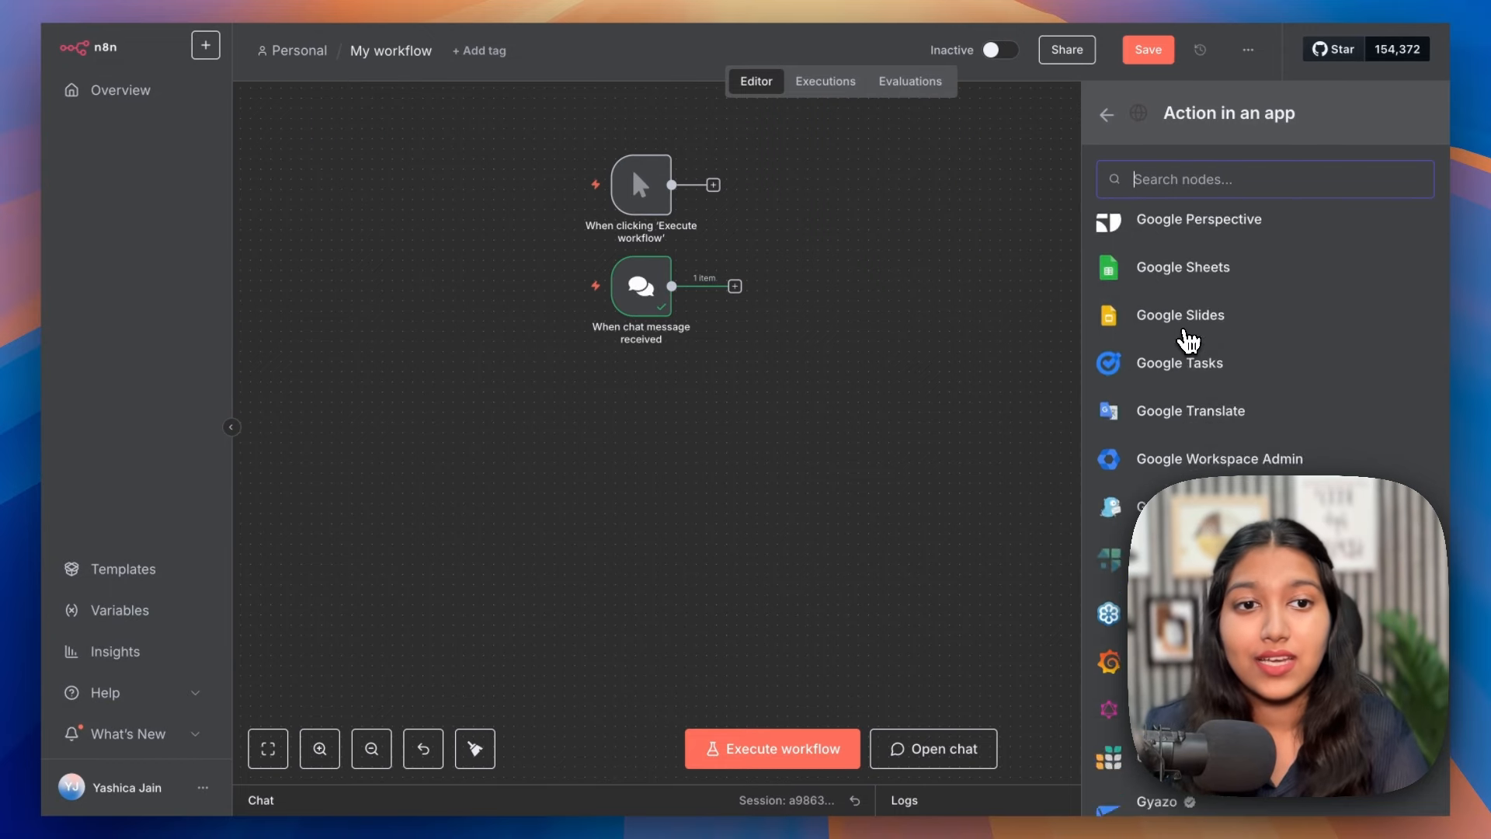
scroll(1188, 341, "down", 20)
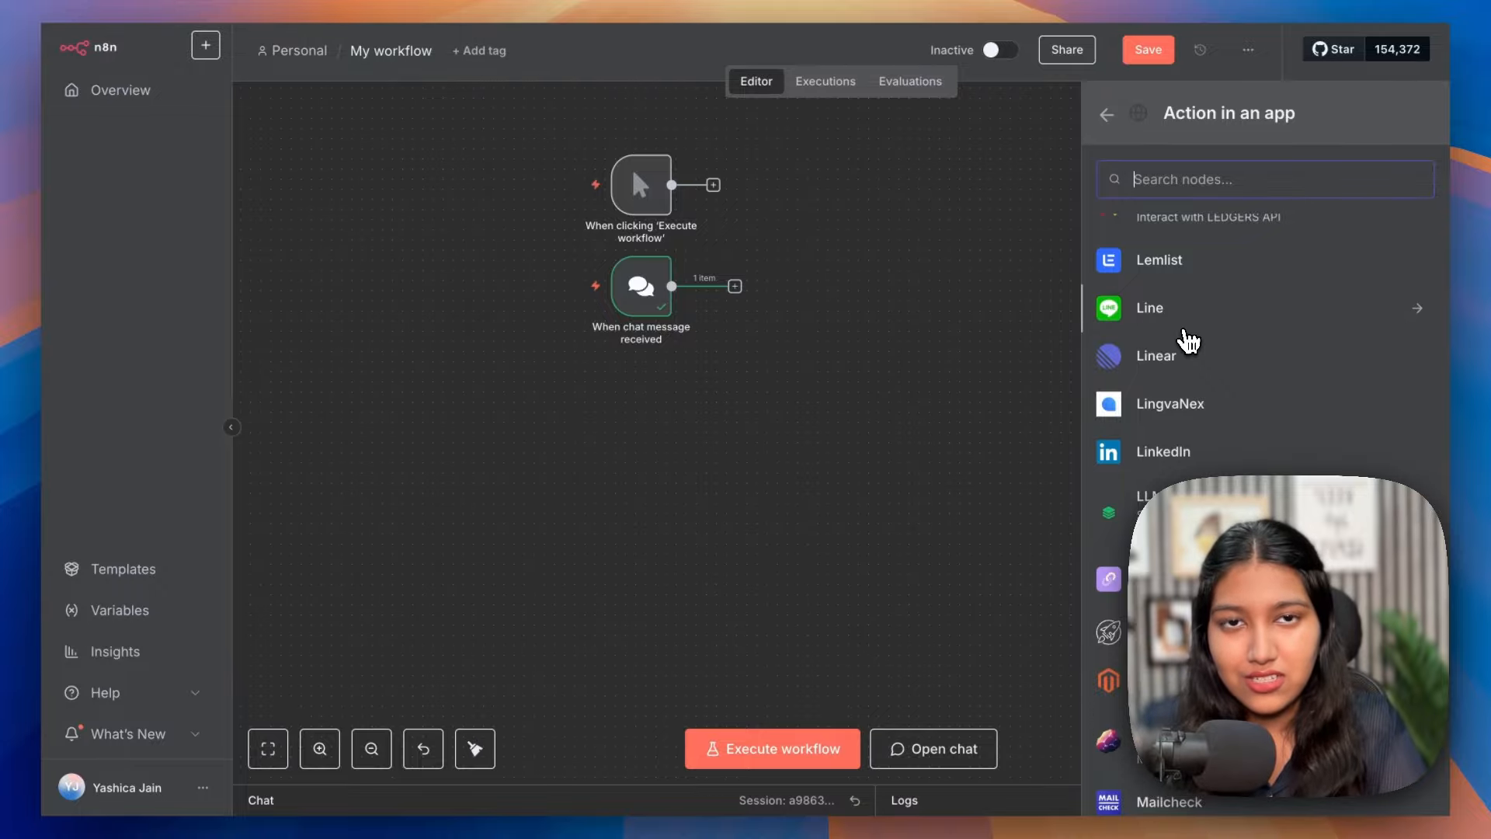
scroll(1189, 342, "up", 20)
type("http")
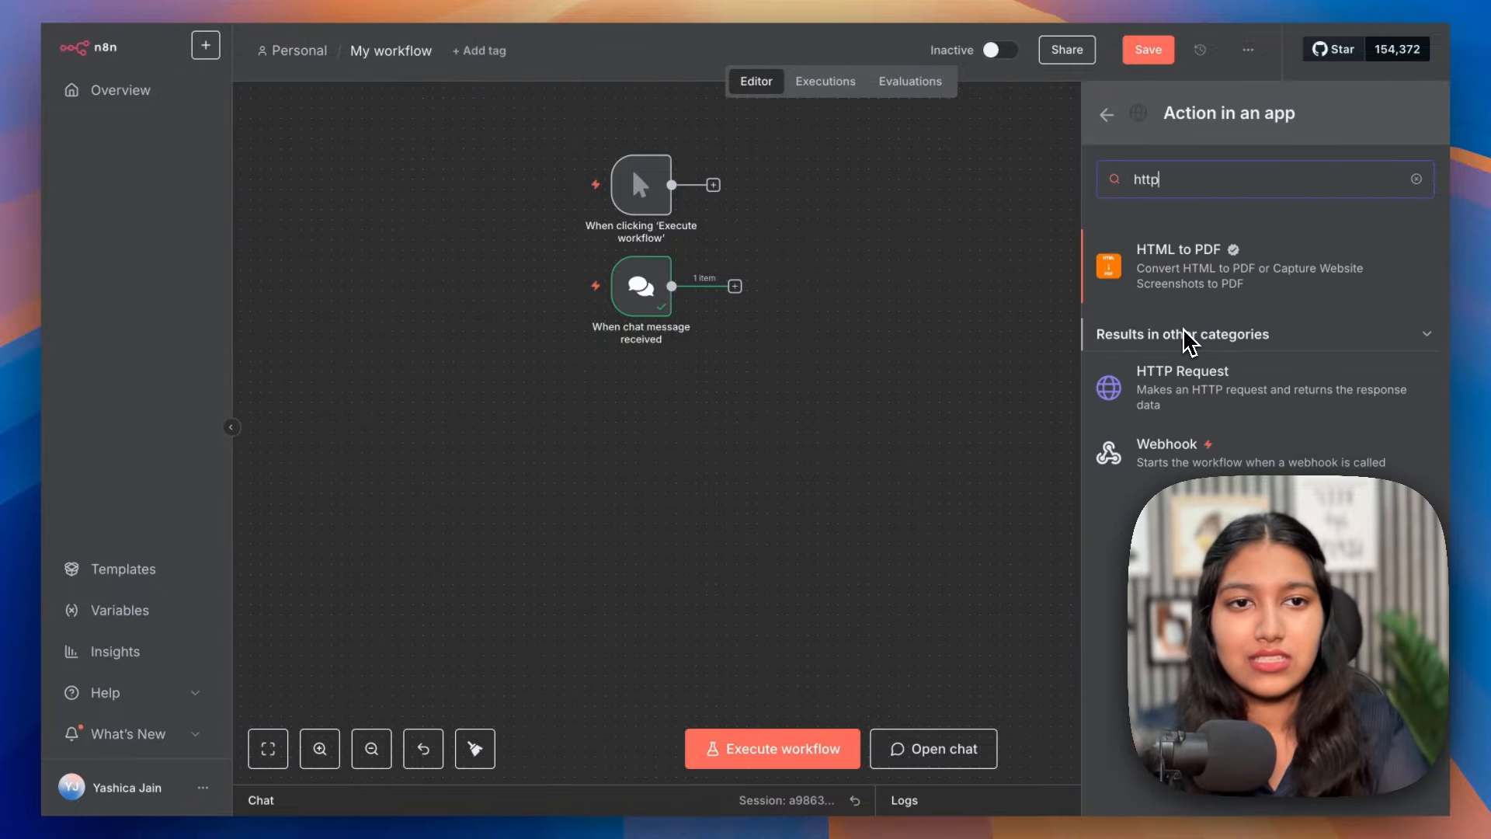
left_click(1211, 389)
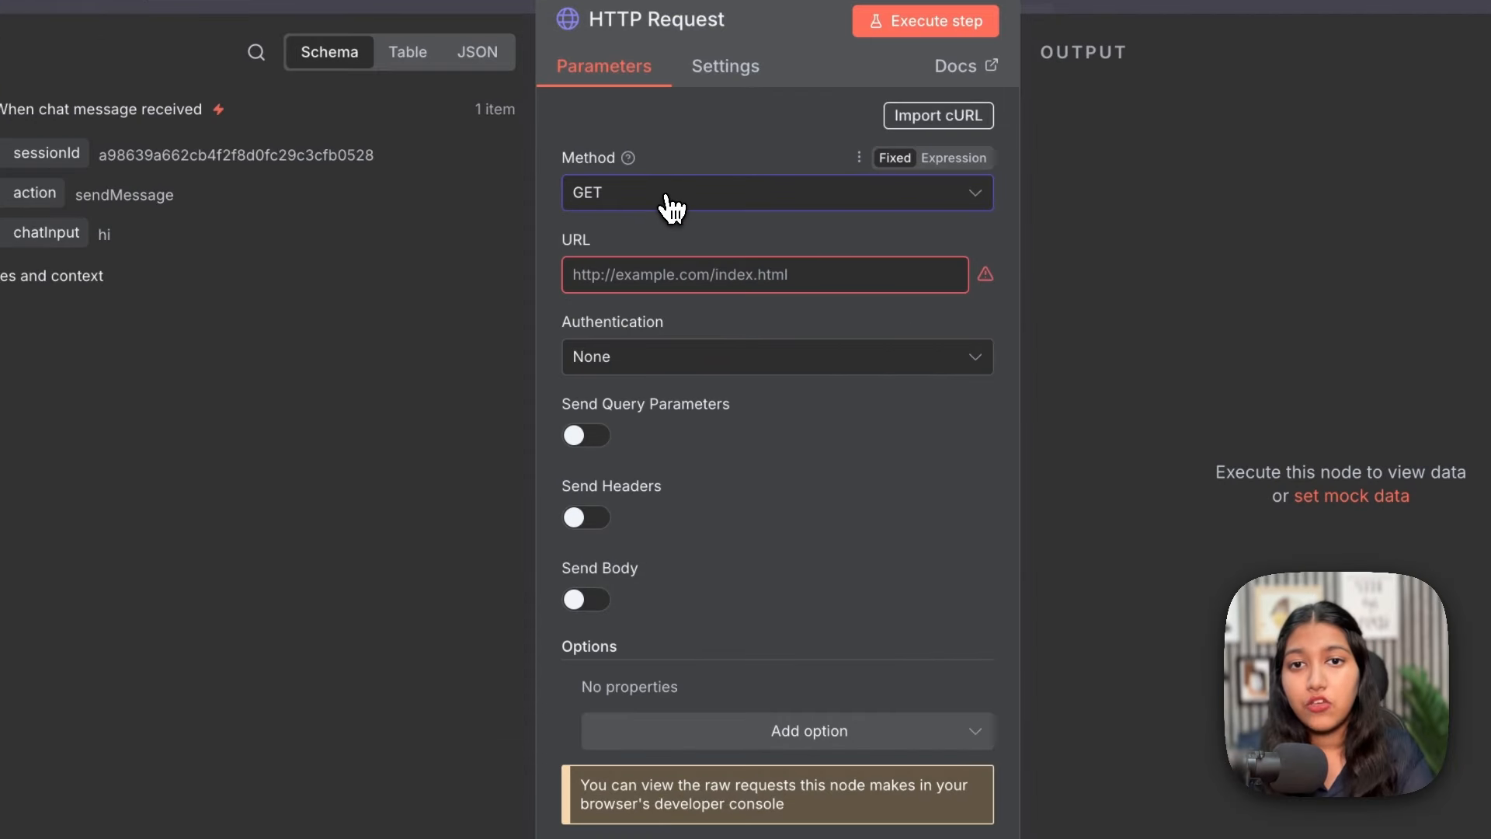
left_click(664, 219)
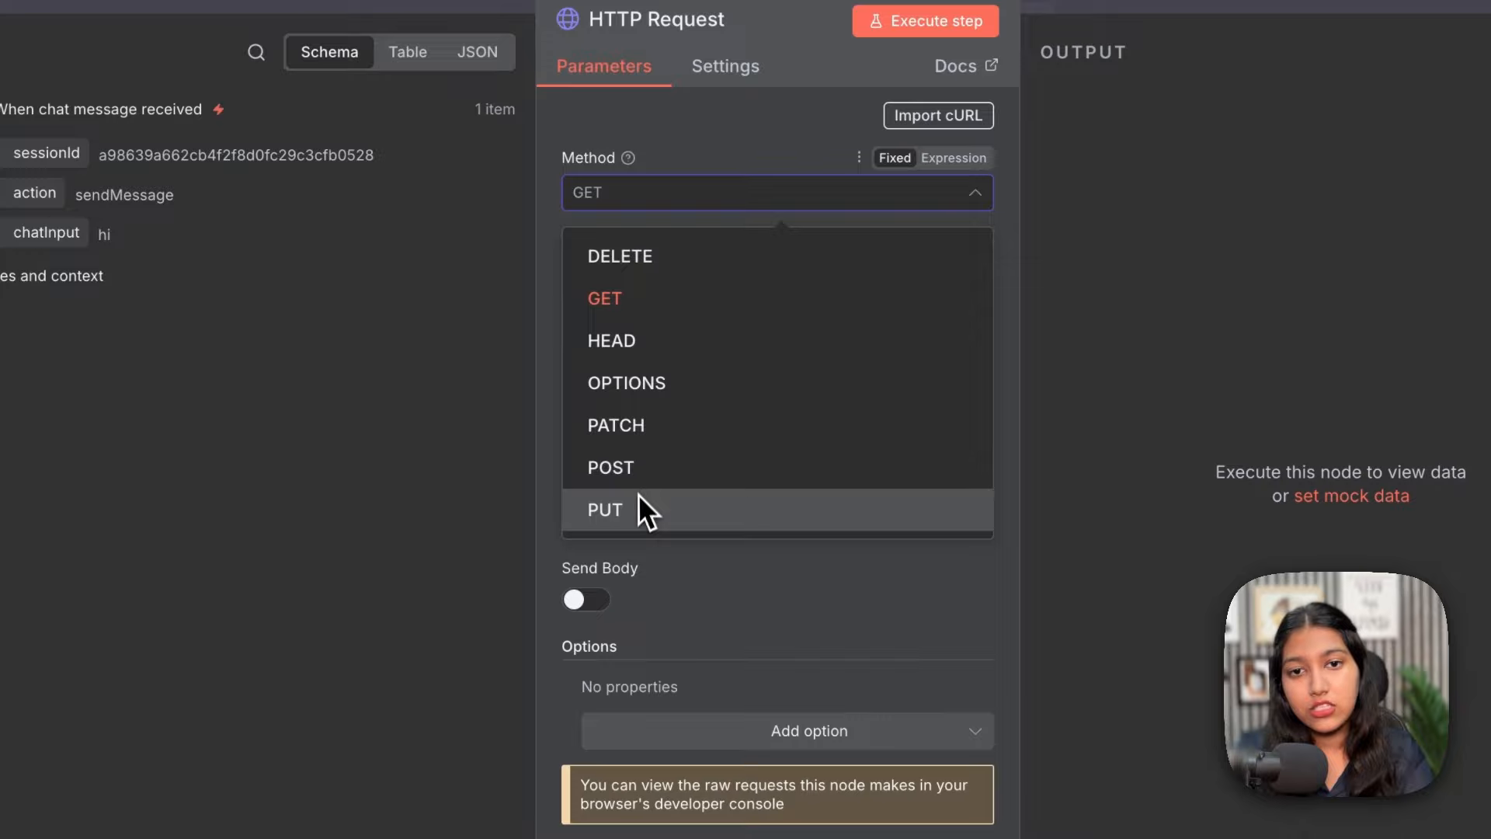
left_click(802, 571)
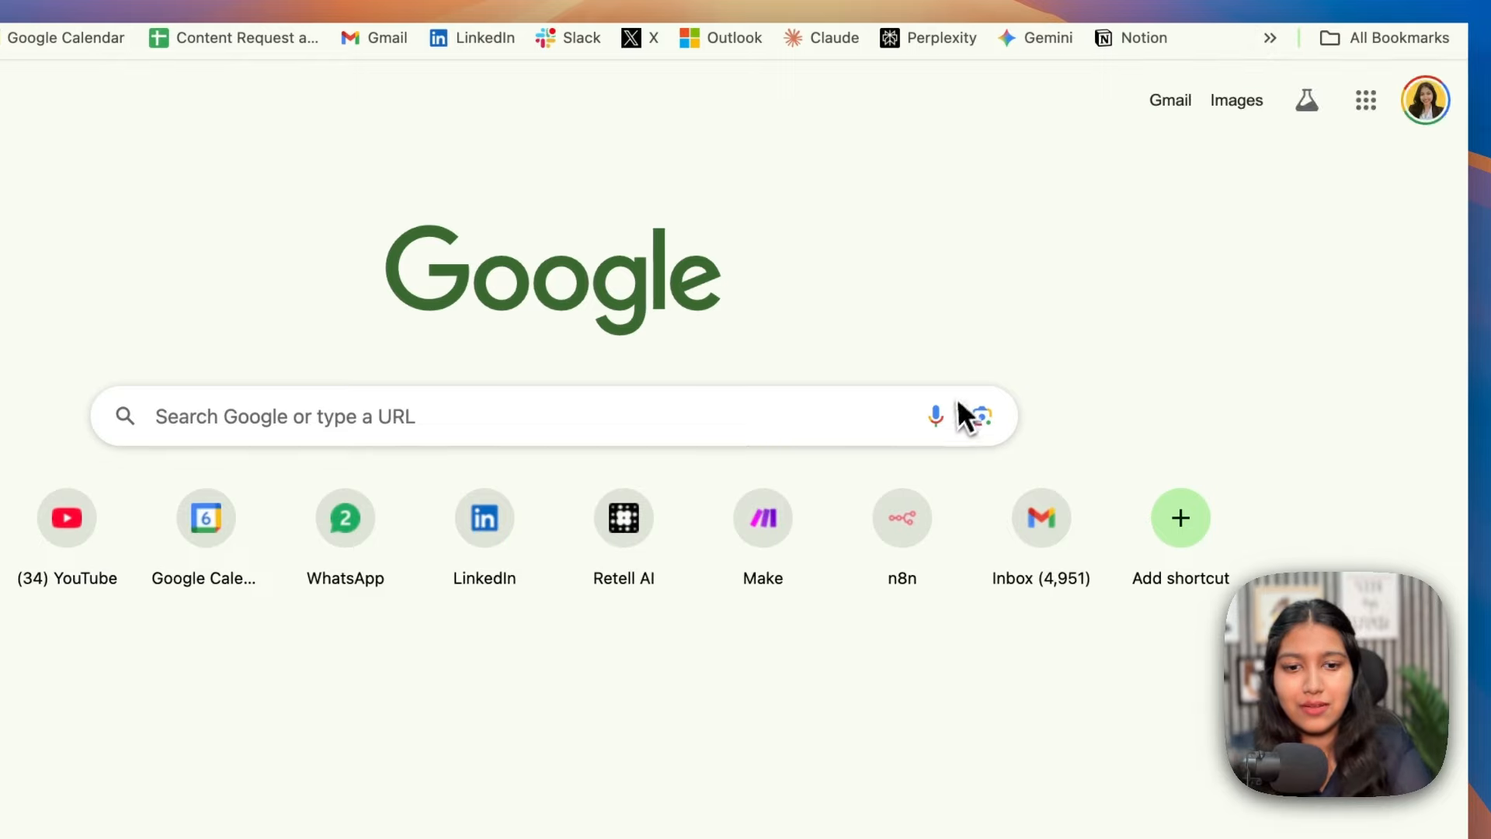
Search the web for "open ai documentation" in the browser and open the OpenAI API Documentation result
left_click(965, 417)
type("open")
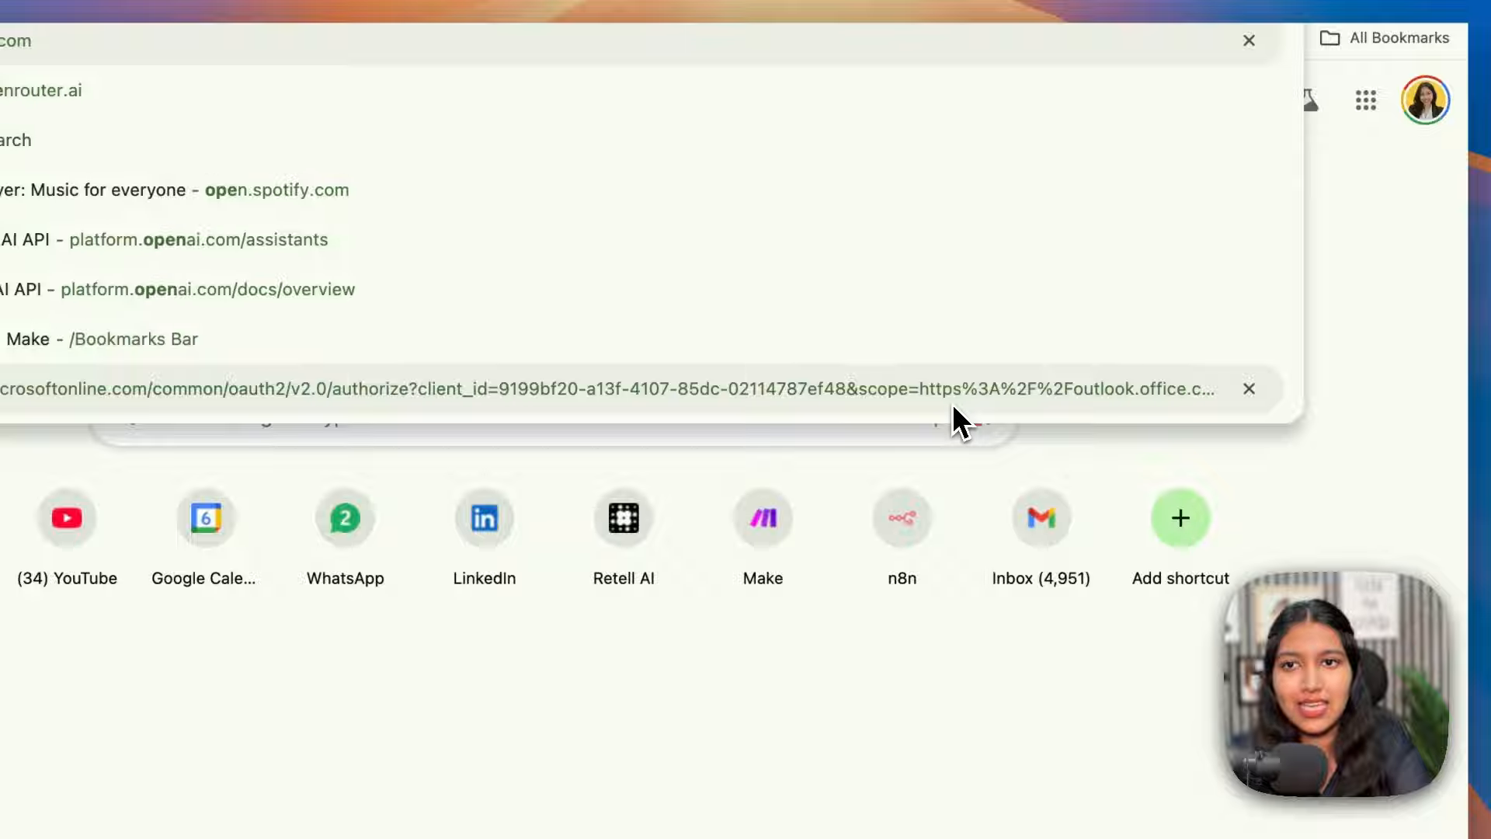
type(" doc")
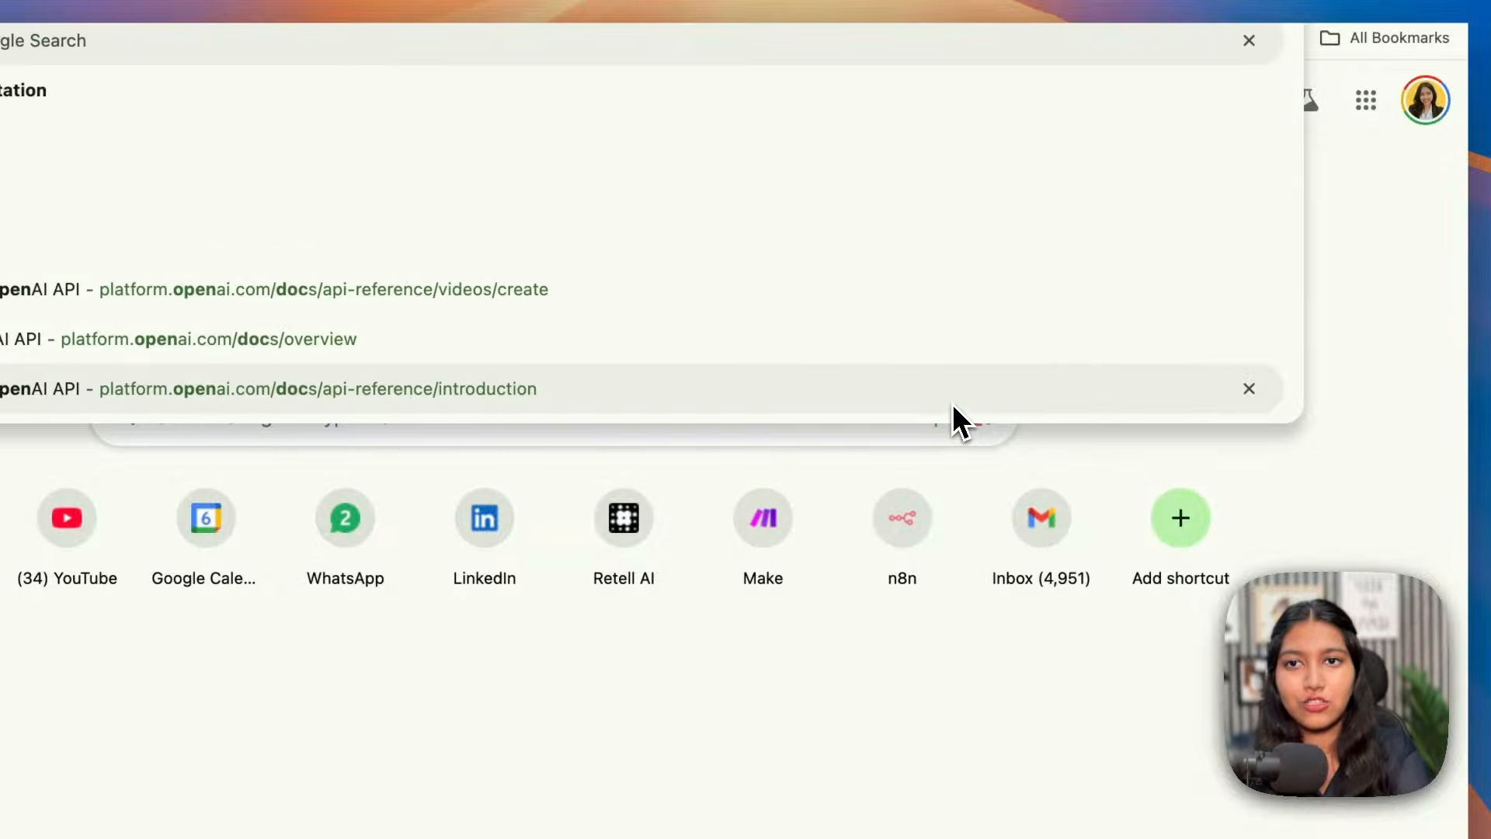
left_click(337, 90)
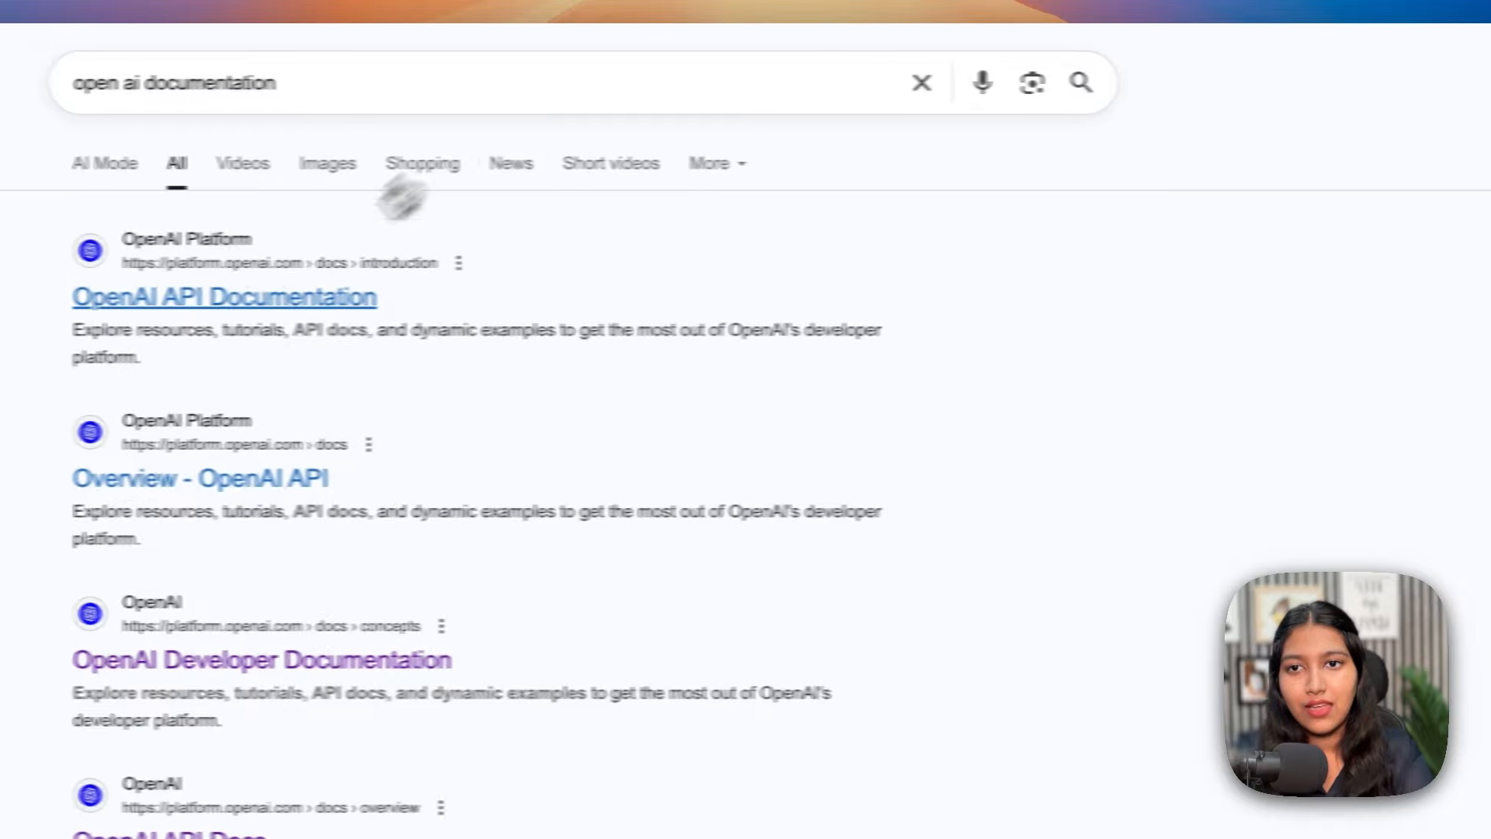
left_click(273, 299)
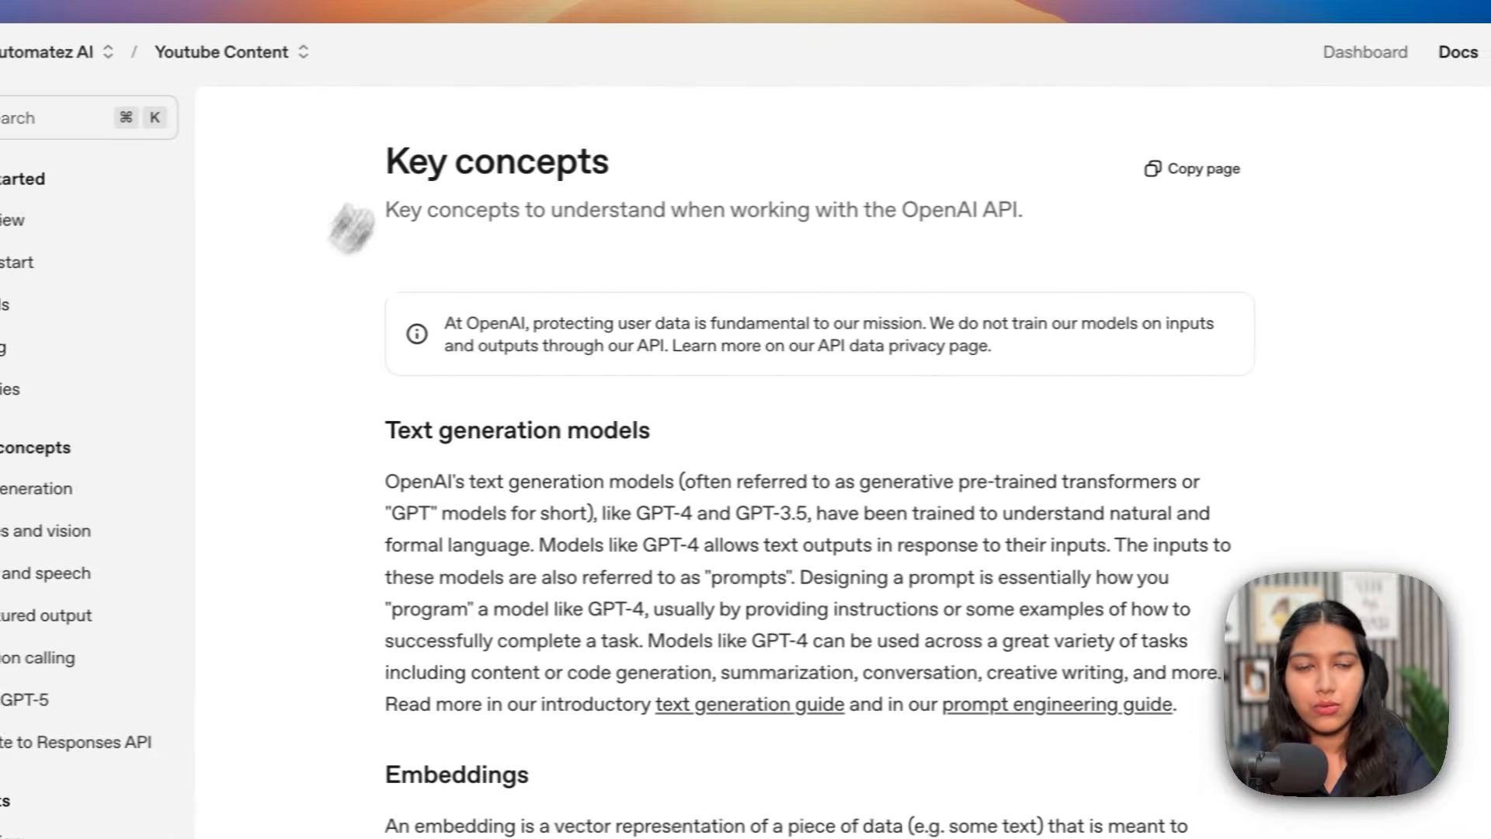
Switch to the OpenAI API reference and open the Create image entry of the Images section
left_click(1268, 56)
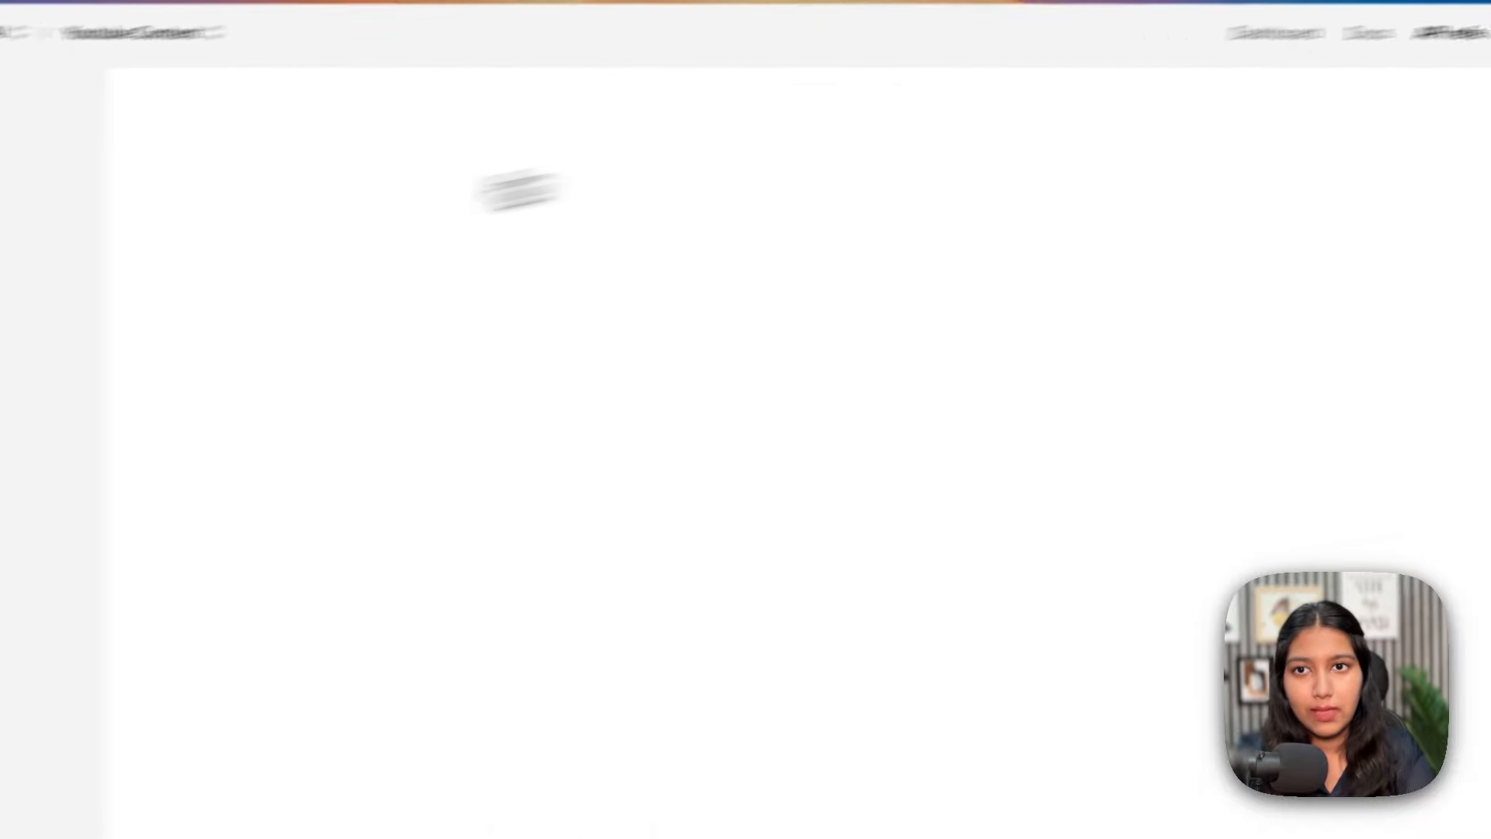
scroll(78, 419, "down", 2)
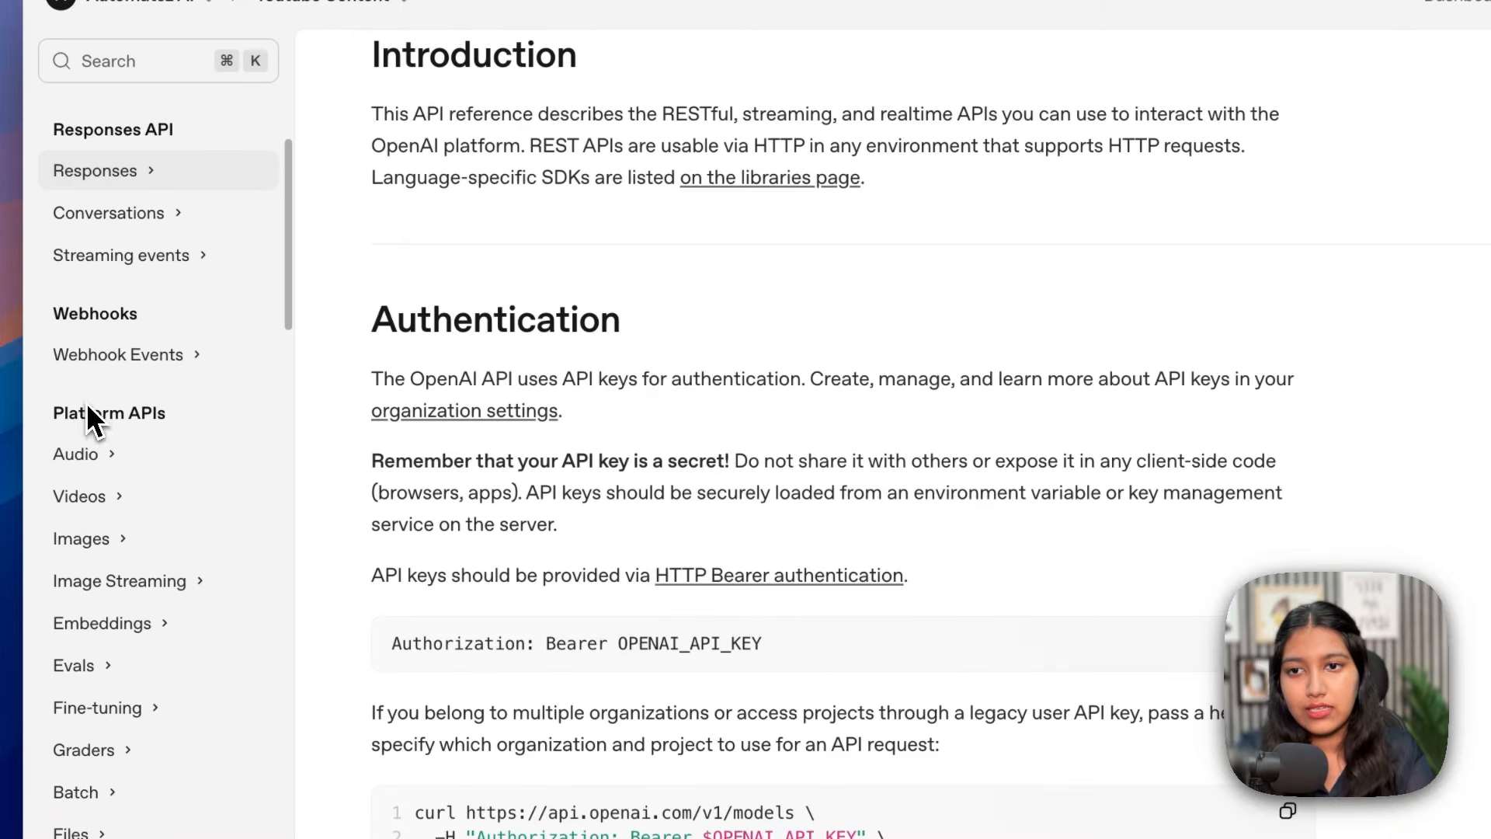
left_click(97, 542)
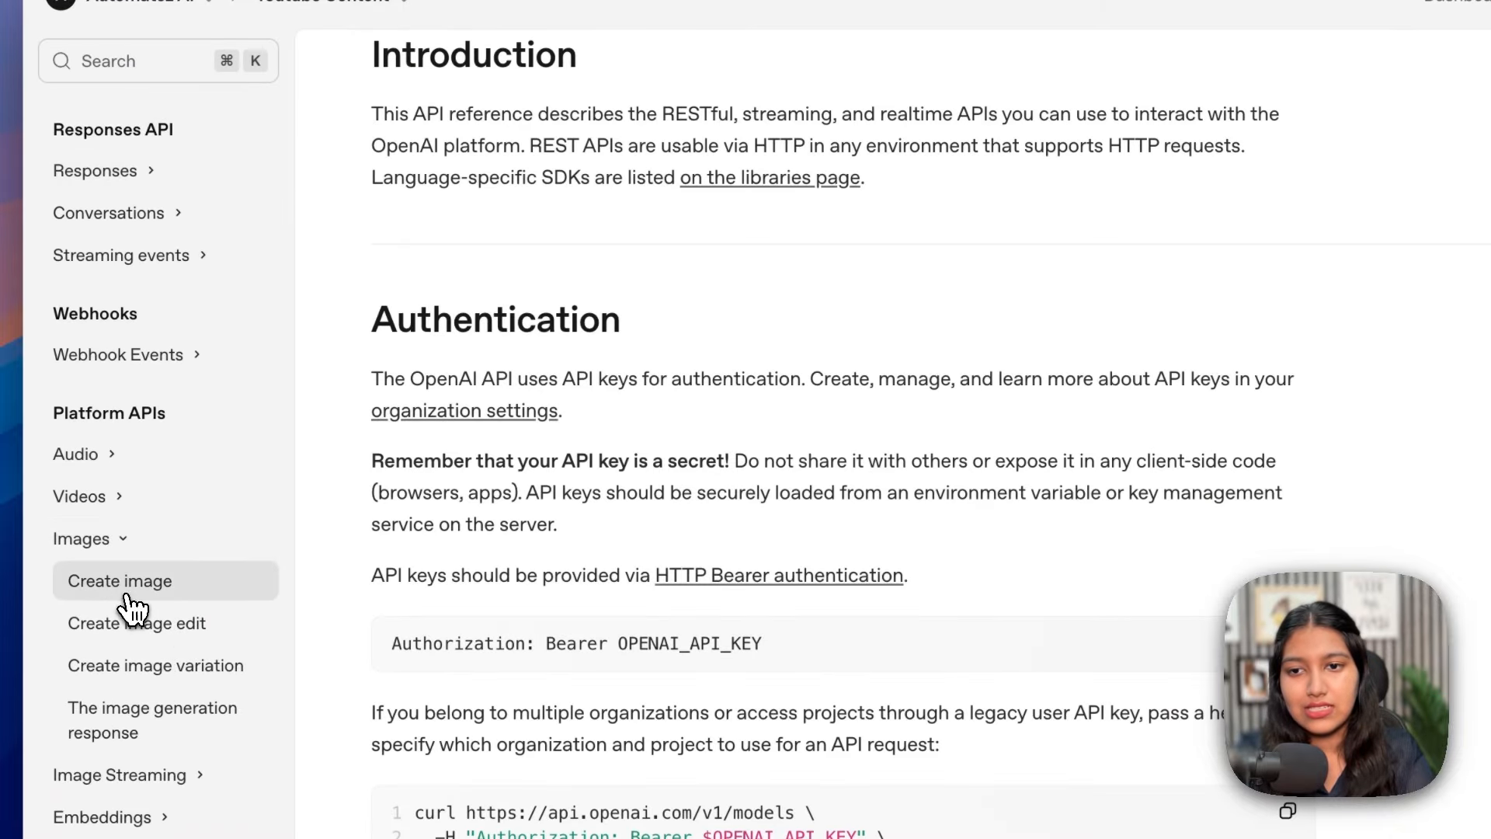
left_click(125, 588)
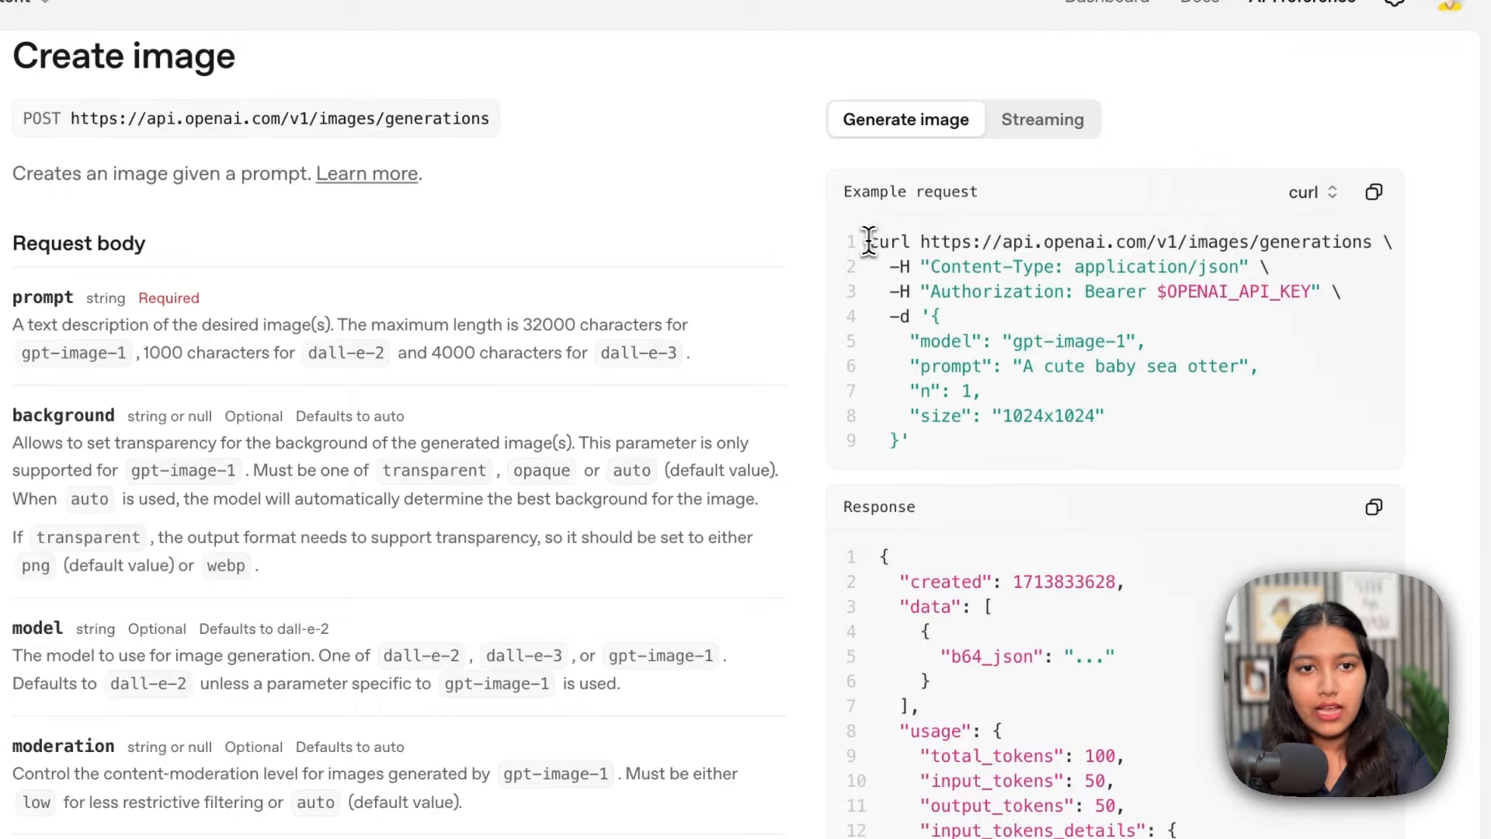
Look over the Generate image example request for Create image and copy its curl command
left_click_drag(1229, 241, 1403, 291)
left_click_drag(1047, 293, 1086, 459)
left_click(1086, 458)
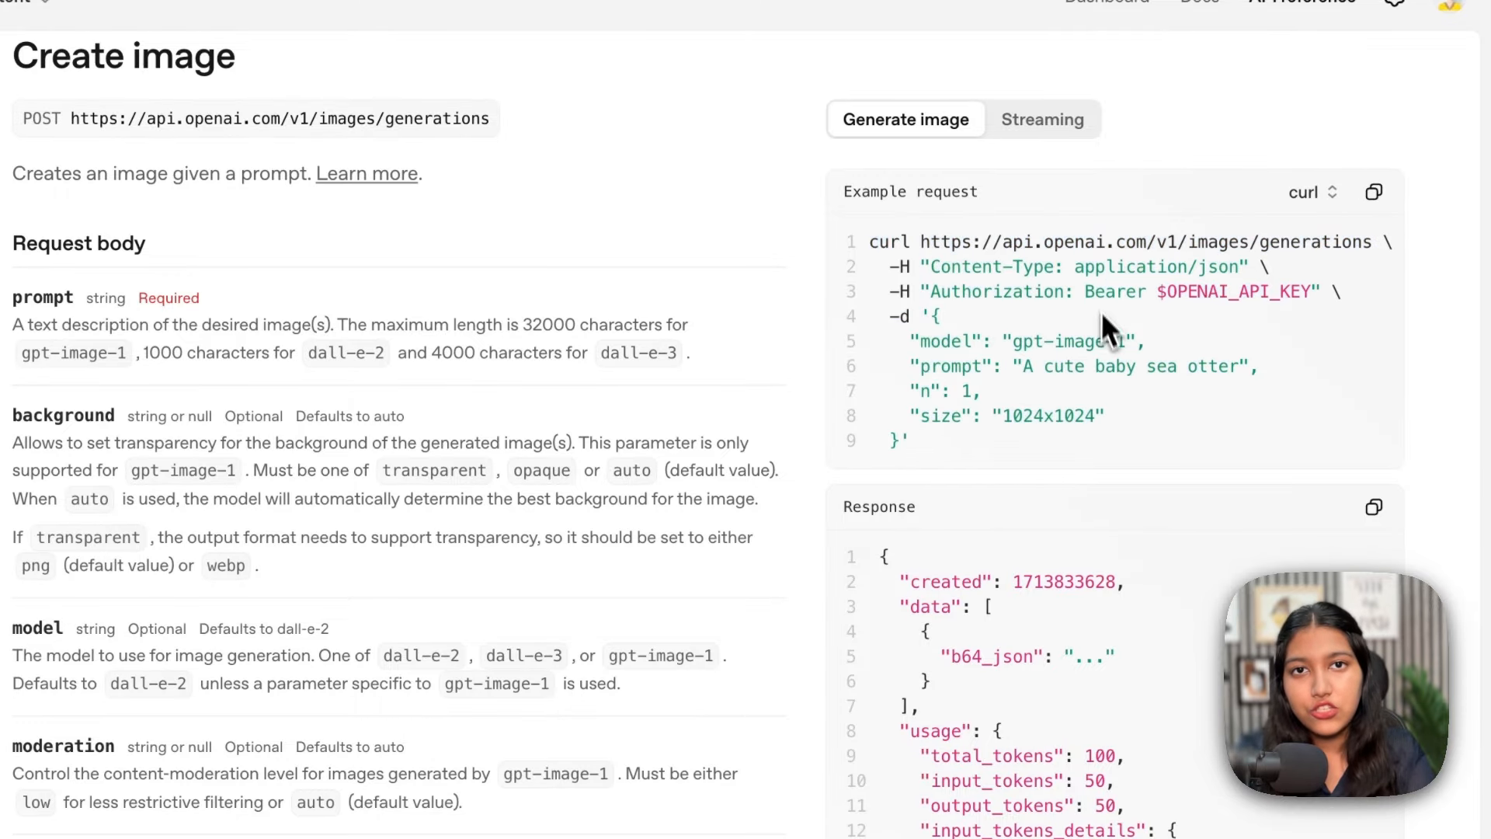
left_click(1374, 192)
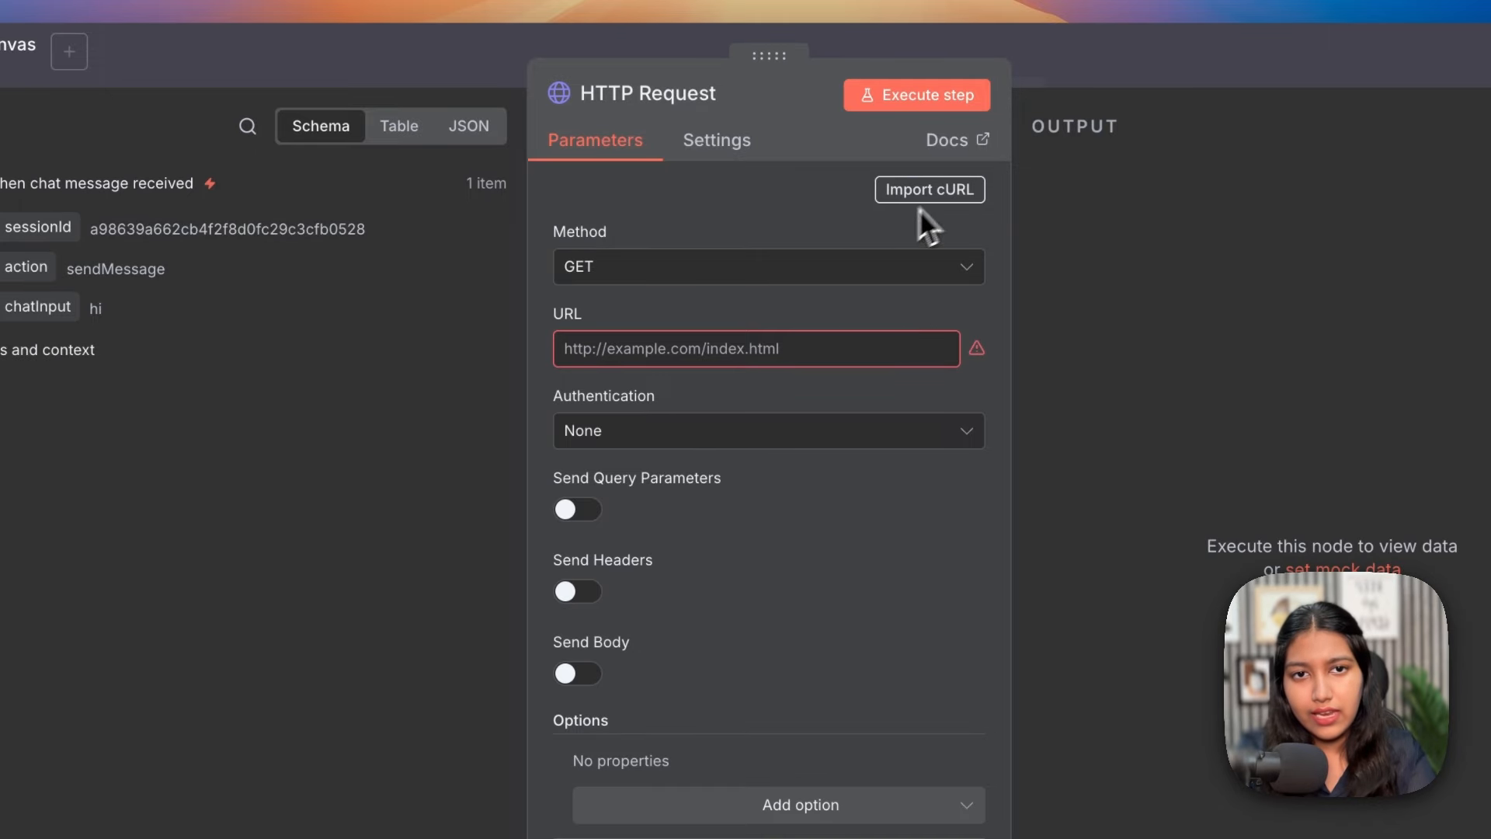
Import the copied curl command into the n8n HTTP Request node and review its body parameters and Authorization header value
left_click(941, 193)
key("ctrl+v")
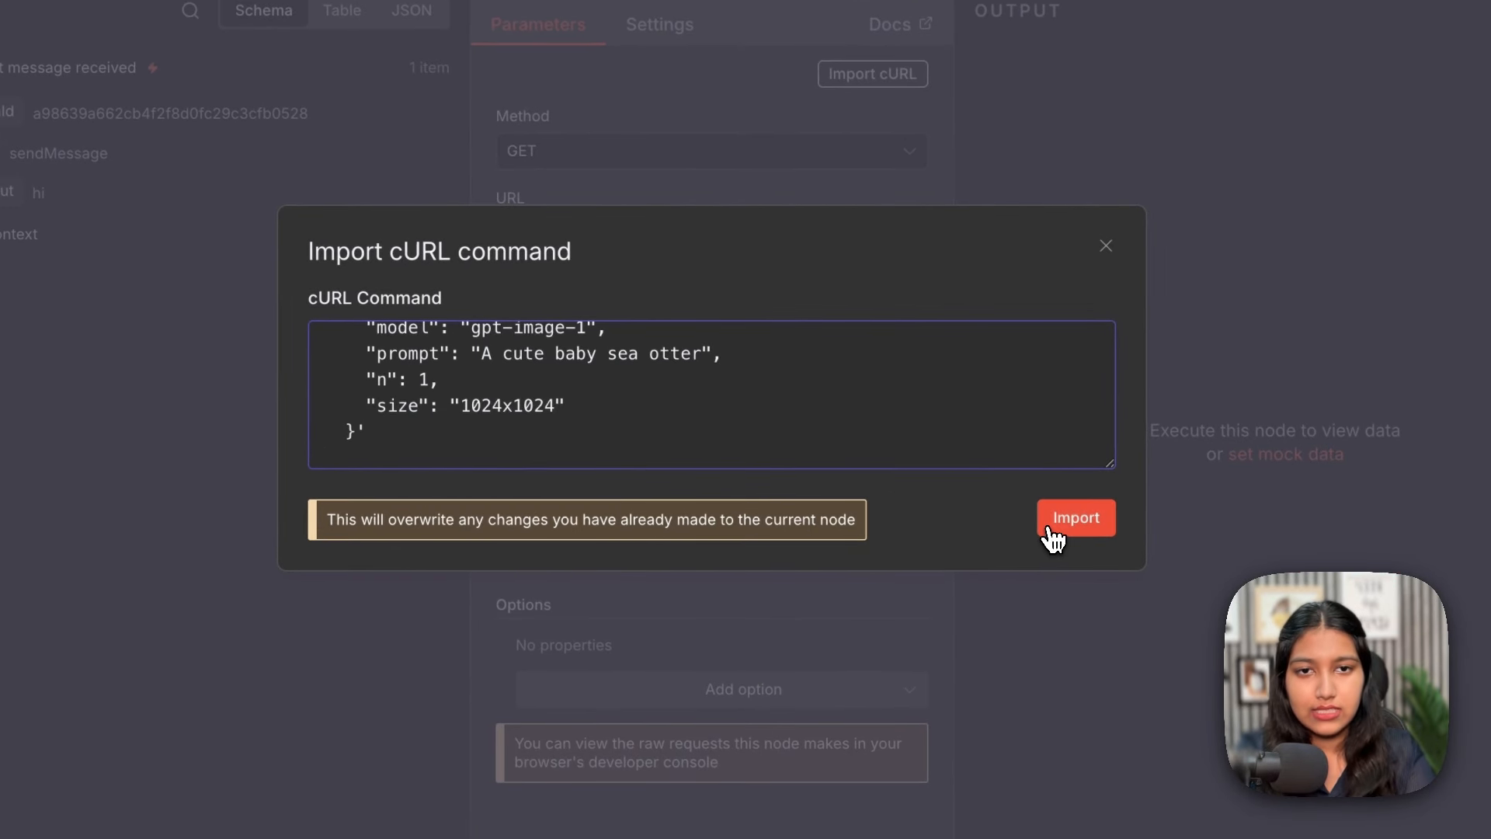
left_click(1111, 633)
scroll(612, 679, "down", 15)
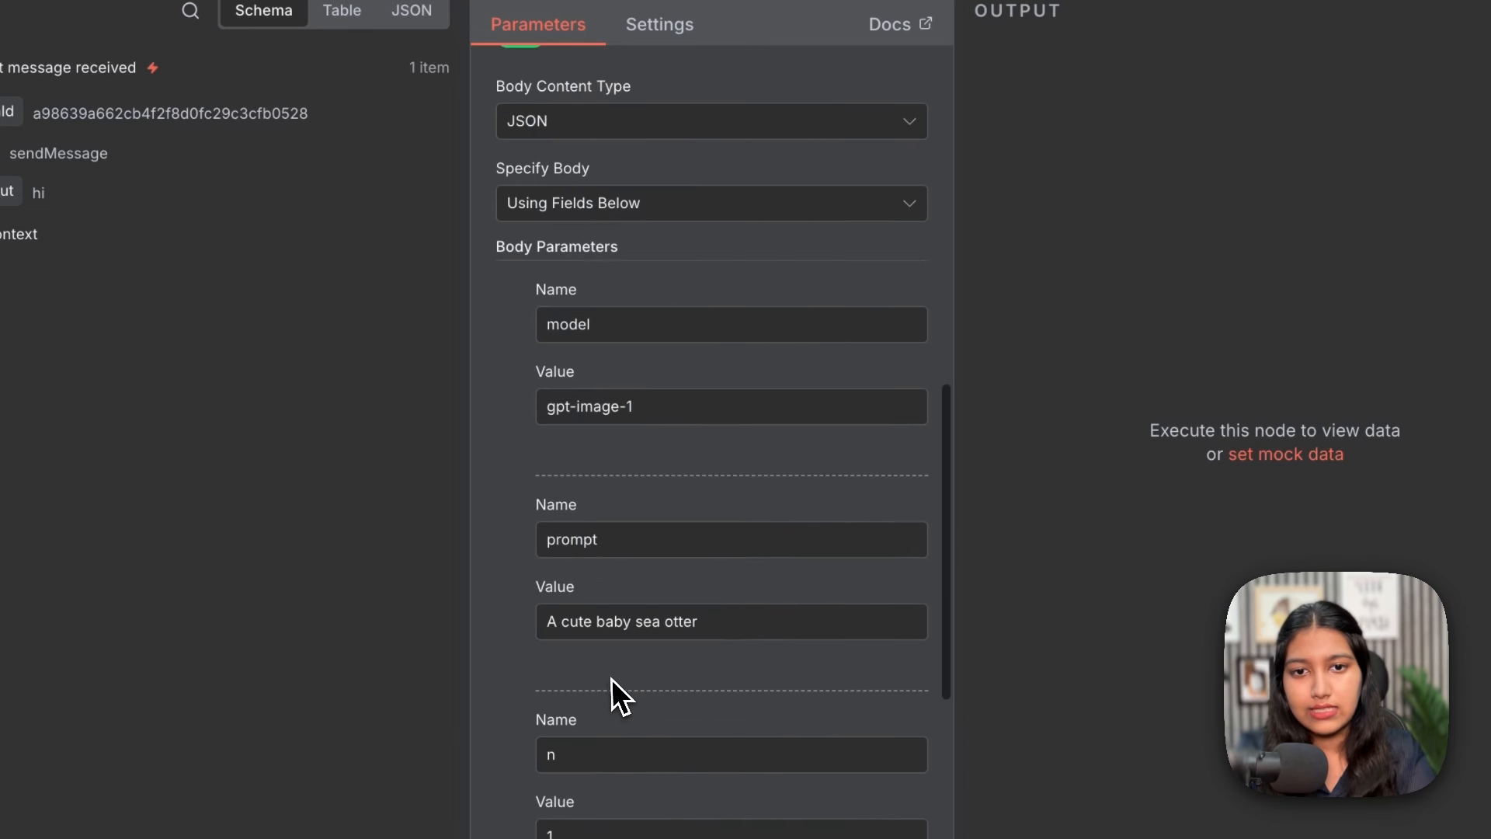
scroll(610, 680, "up", 15)
scroll(612, 644, "down", 3)
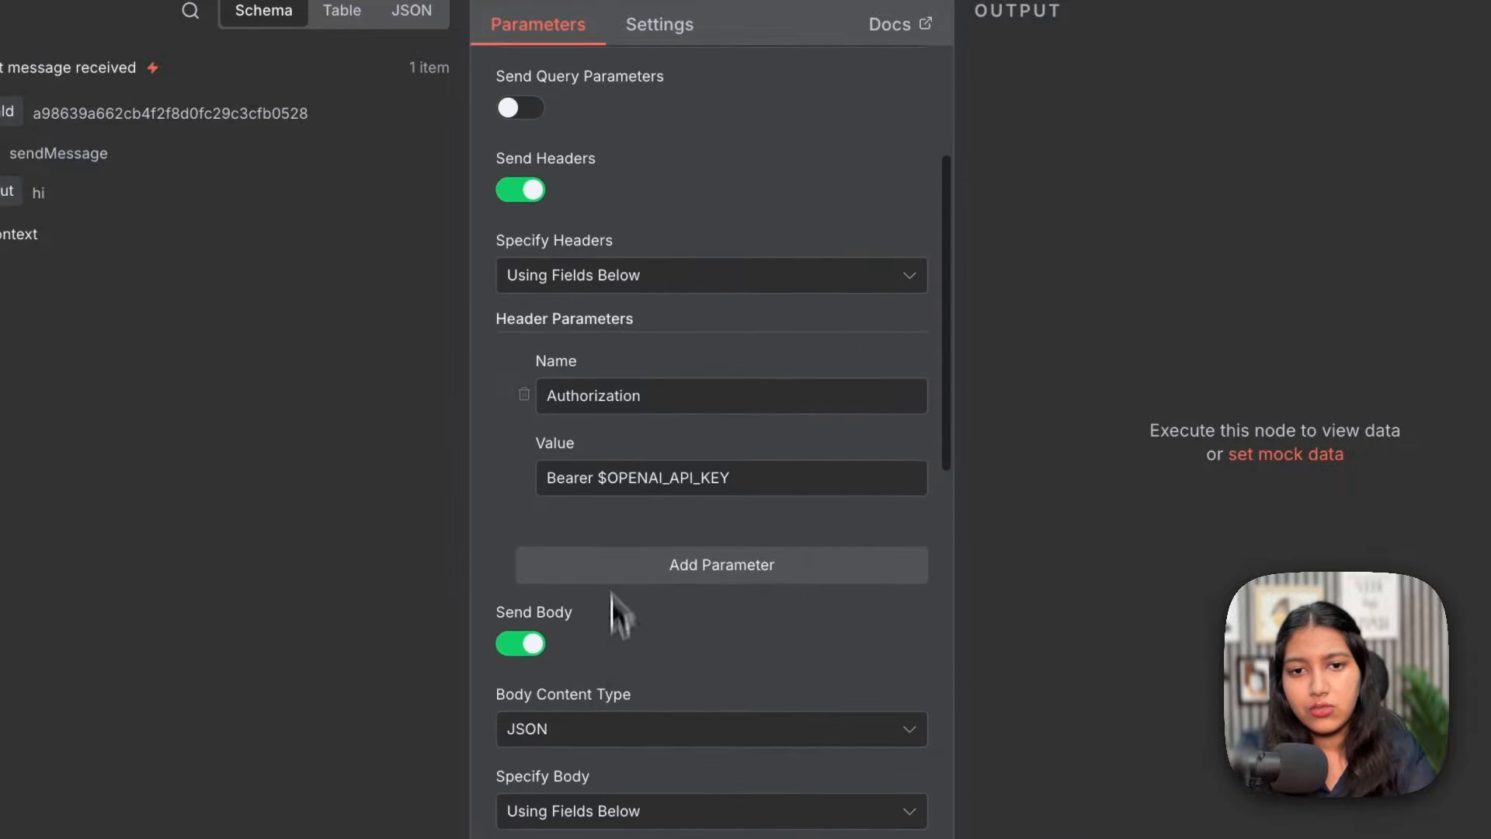
left_click_drag(599, 479, 809, 482)
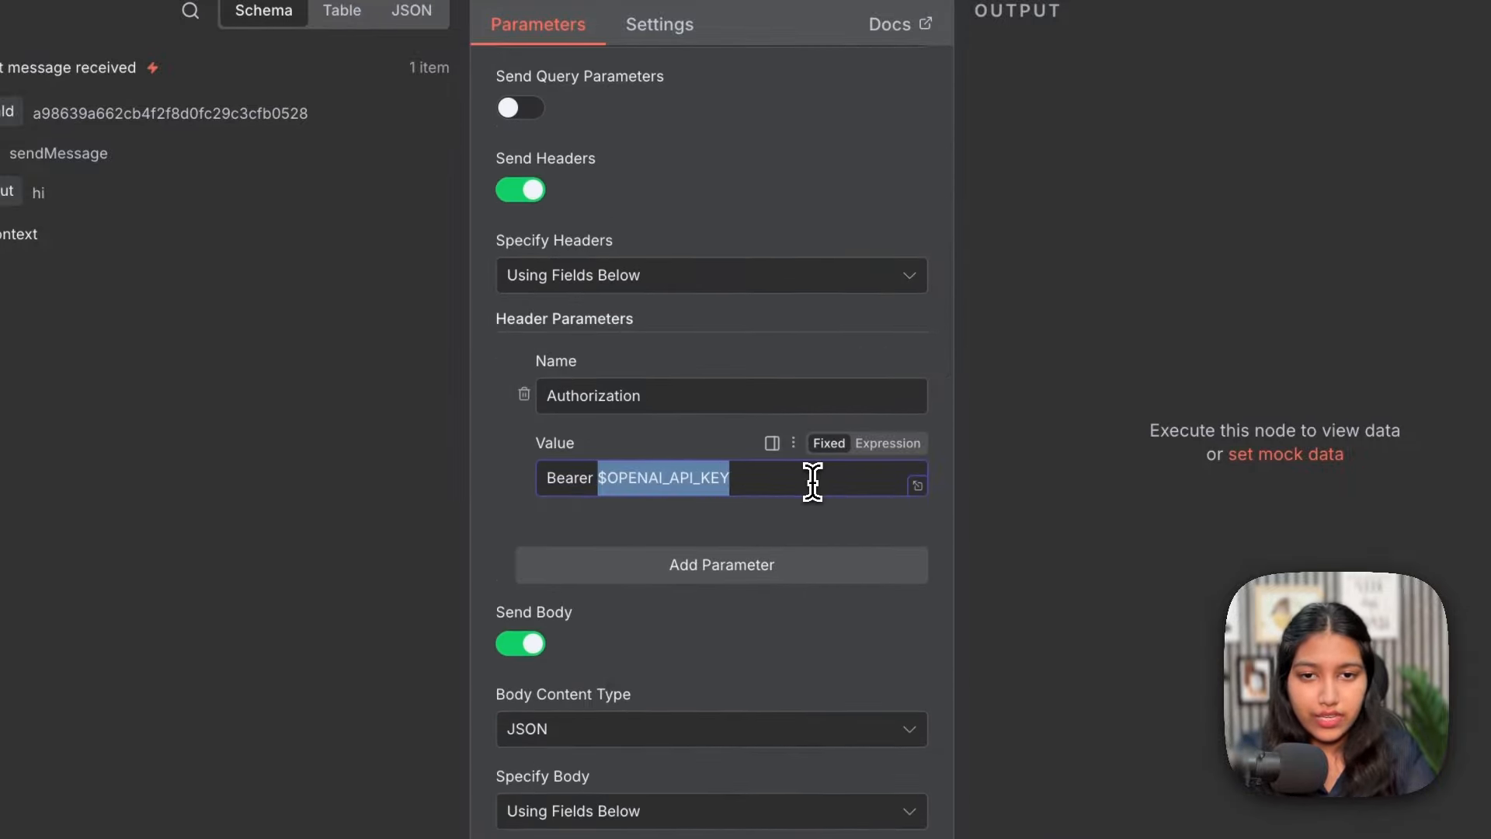
Set the prompt body parameter of the HTTP Request node to "A cute kitten" and check the size parameter
scroll(814, 482, "down", 8)
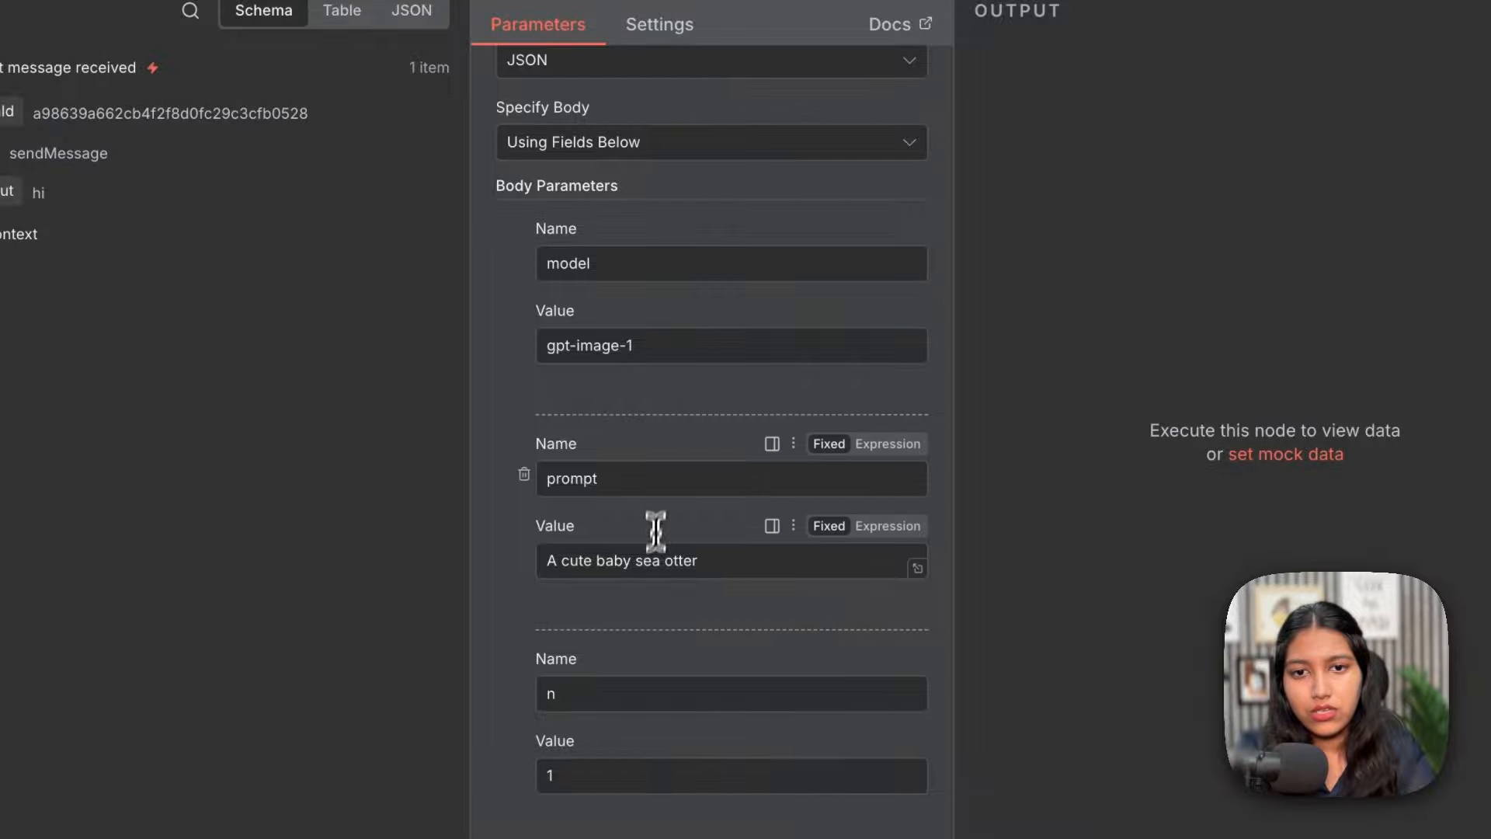
triple_click(652, 559)
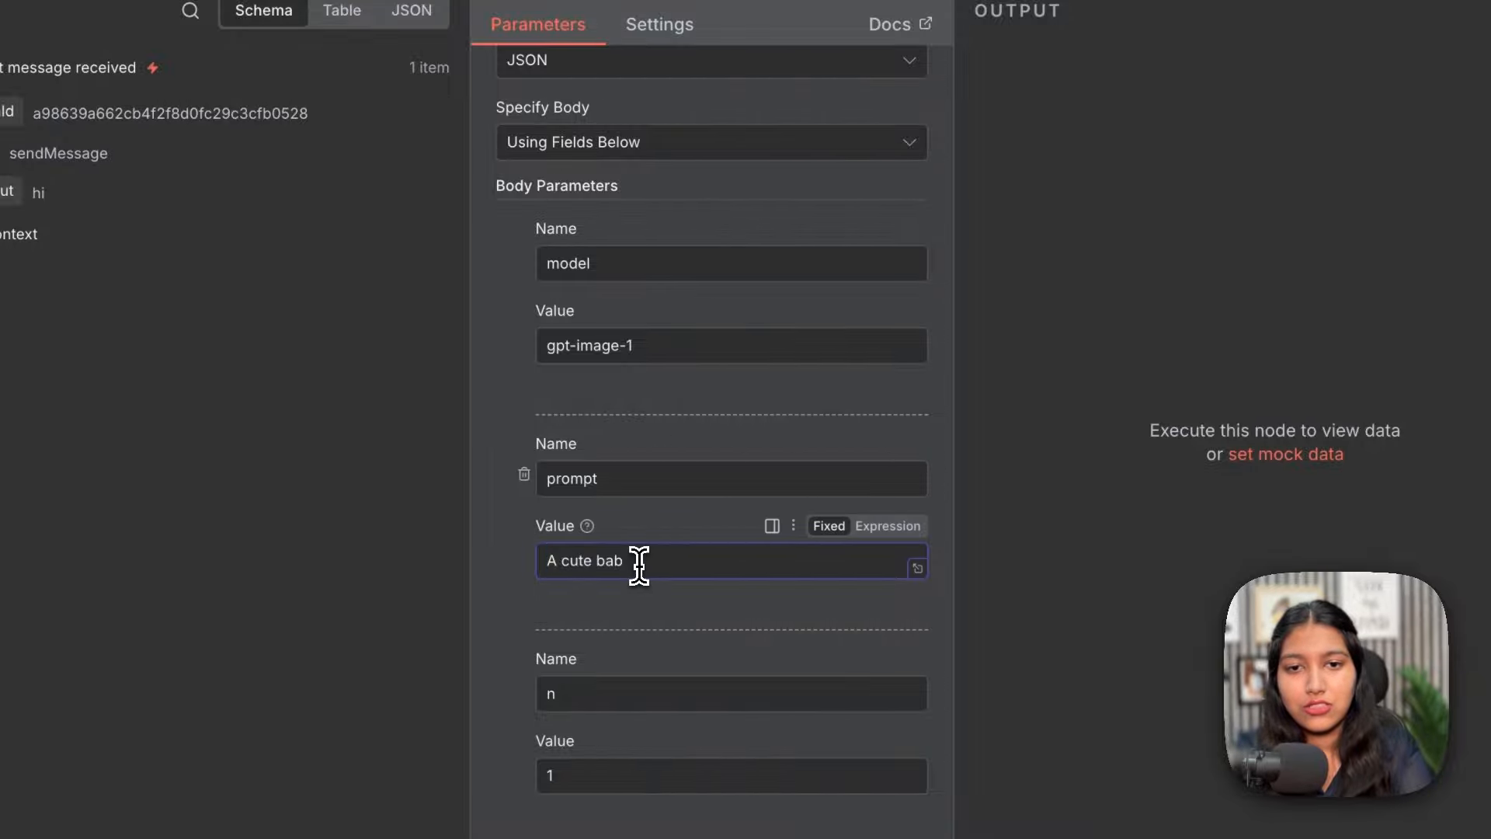
type("y")
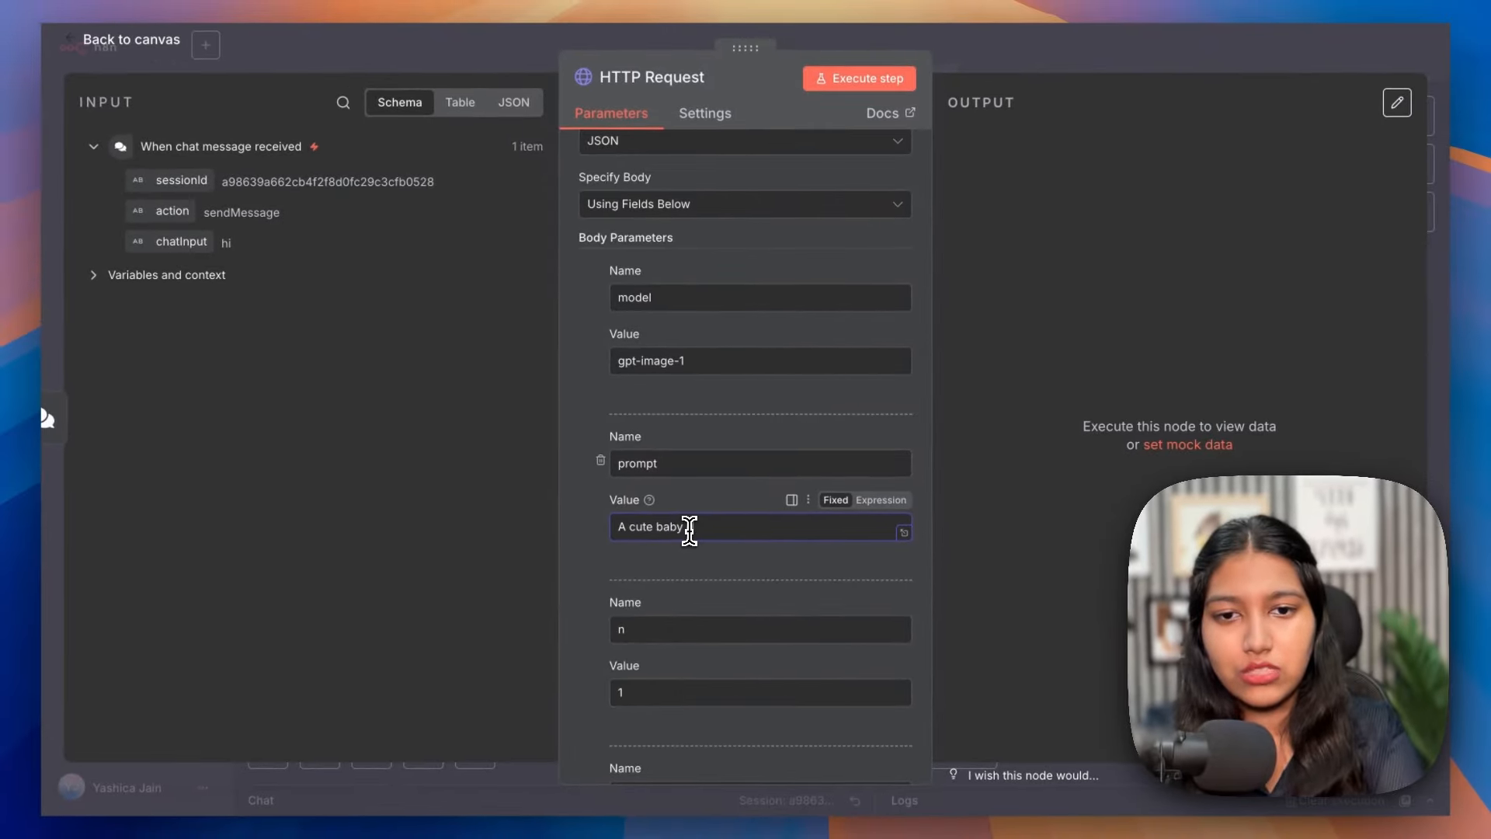
key("BackSpace")
key("BackSpace")
key("BackSpace")
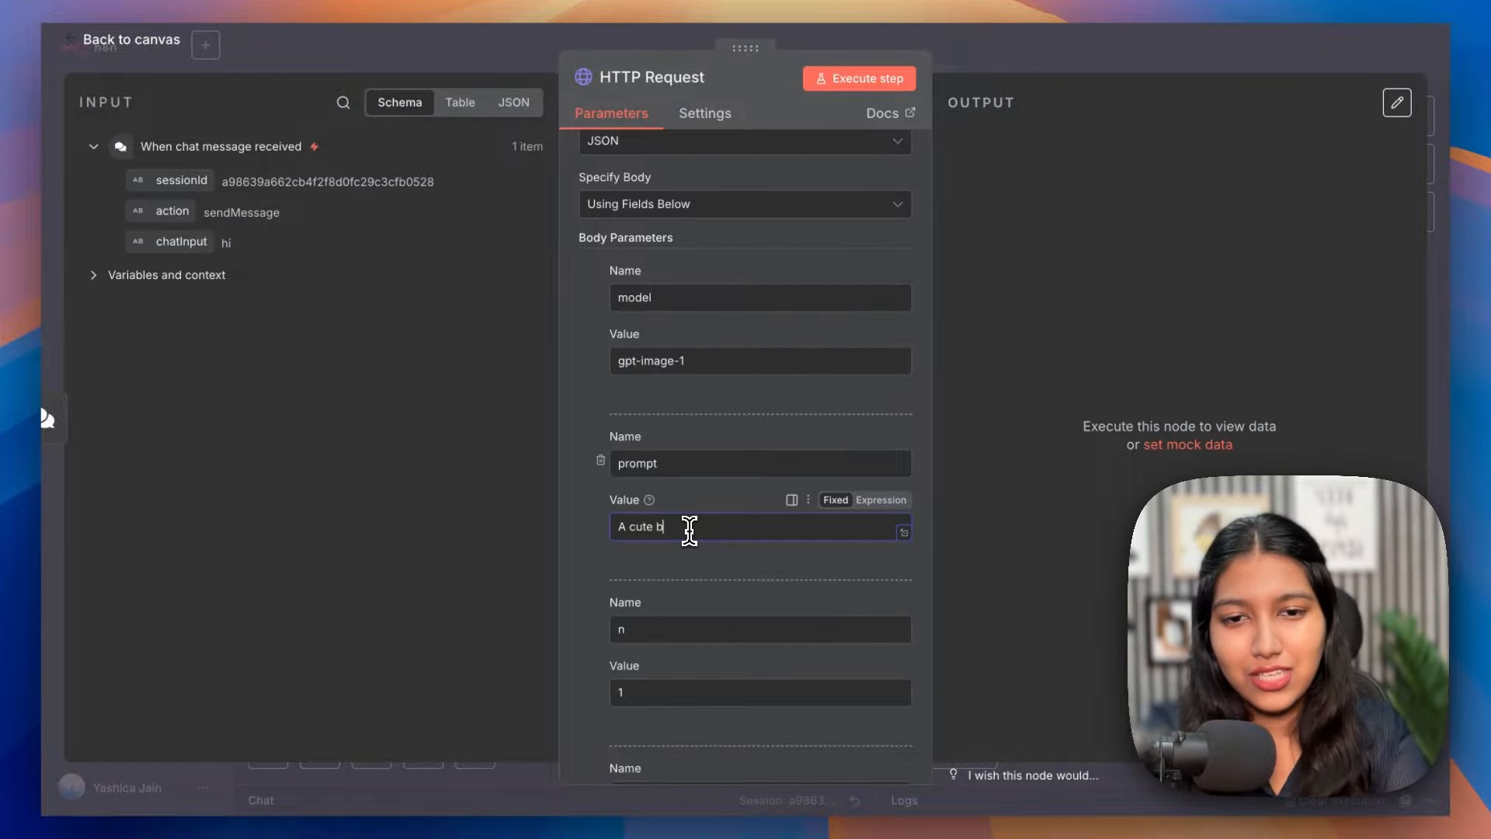
type("itten")
scroll(689, 531, "down", 5)
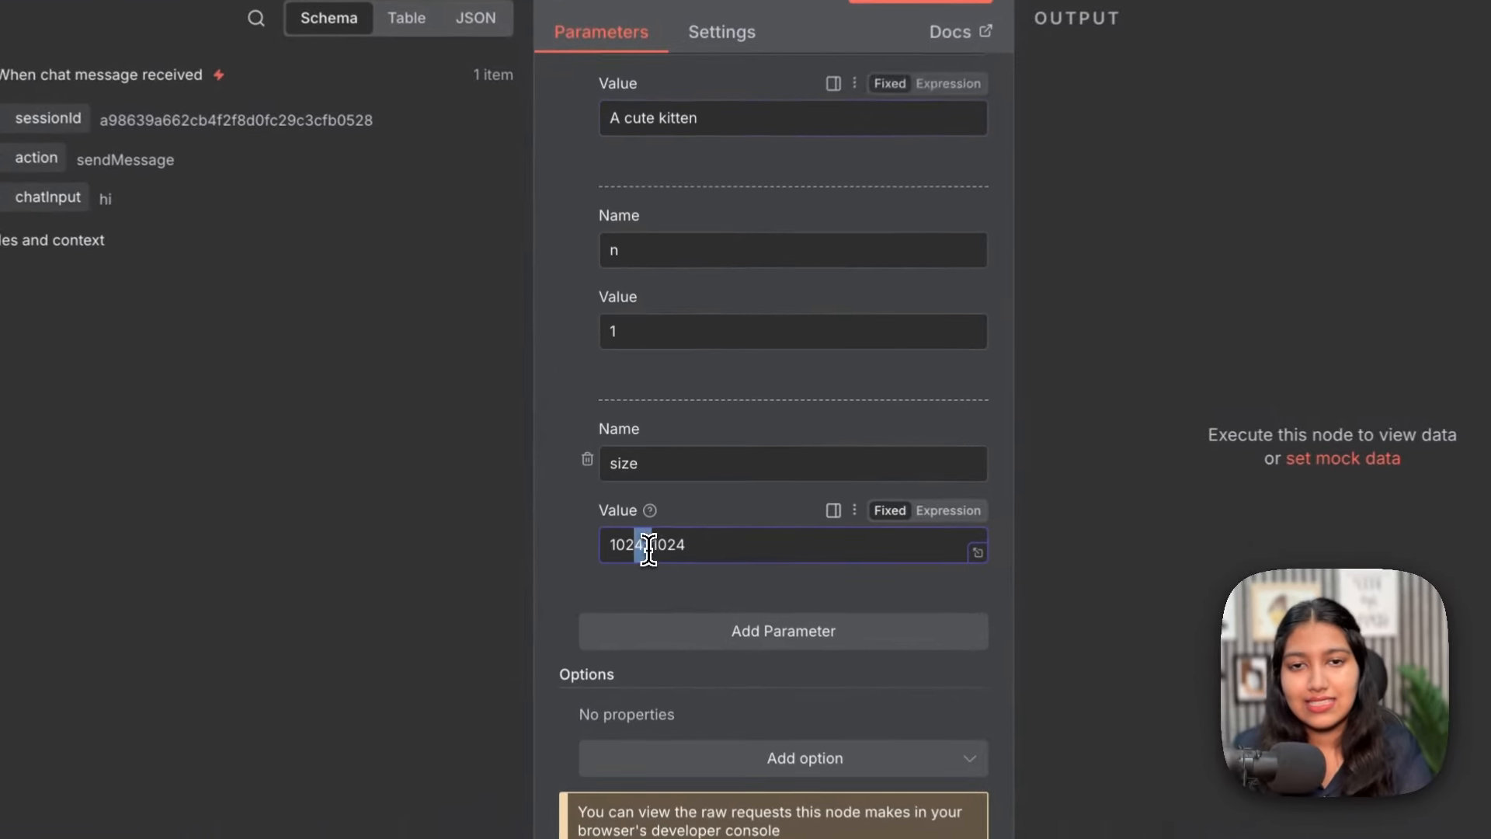
Rename the HTTP Request node as "Create an Image - Open AI" and return to the canvas
scroll(676, 508, "up", 10)
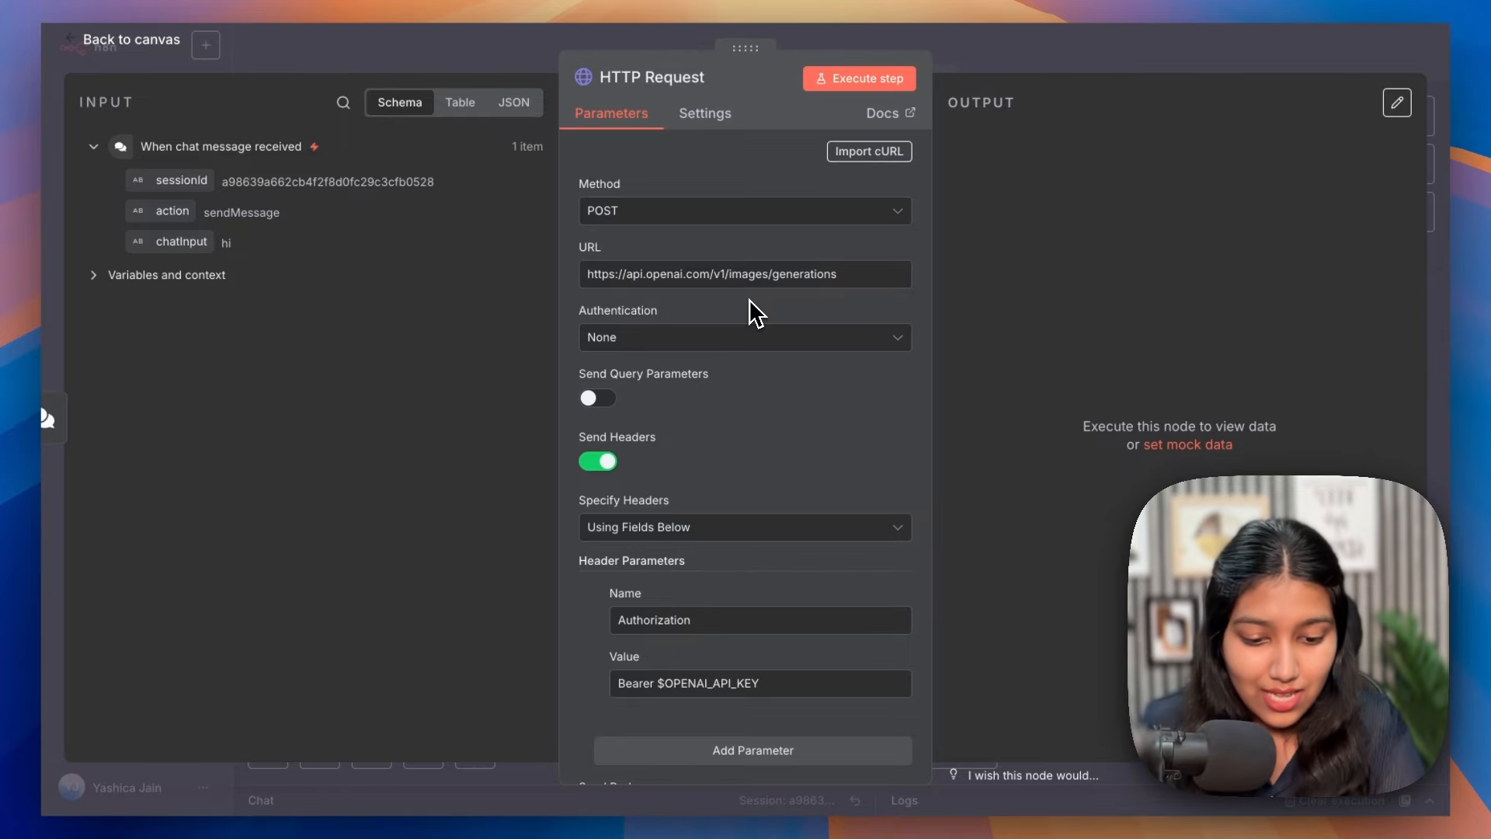
scroll(780, 286, "down", 3)
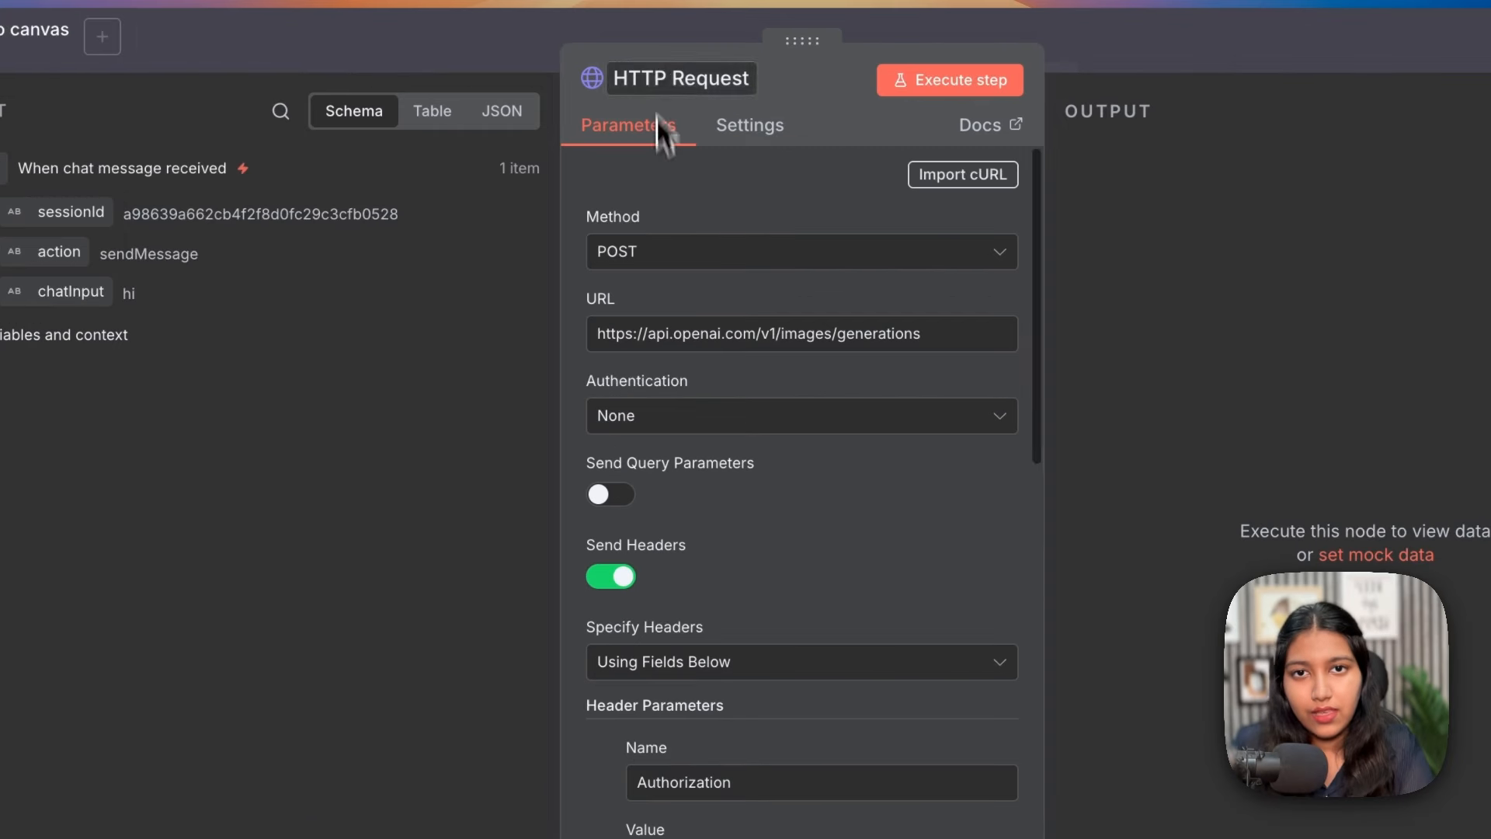
double_click(653, 63)
left_click(654, 74)
type("Create ")
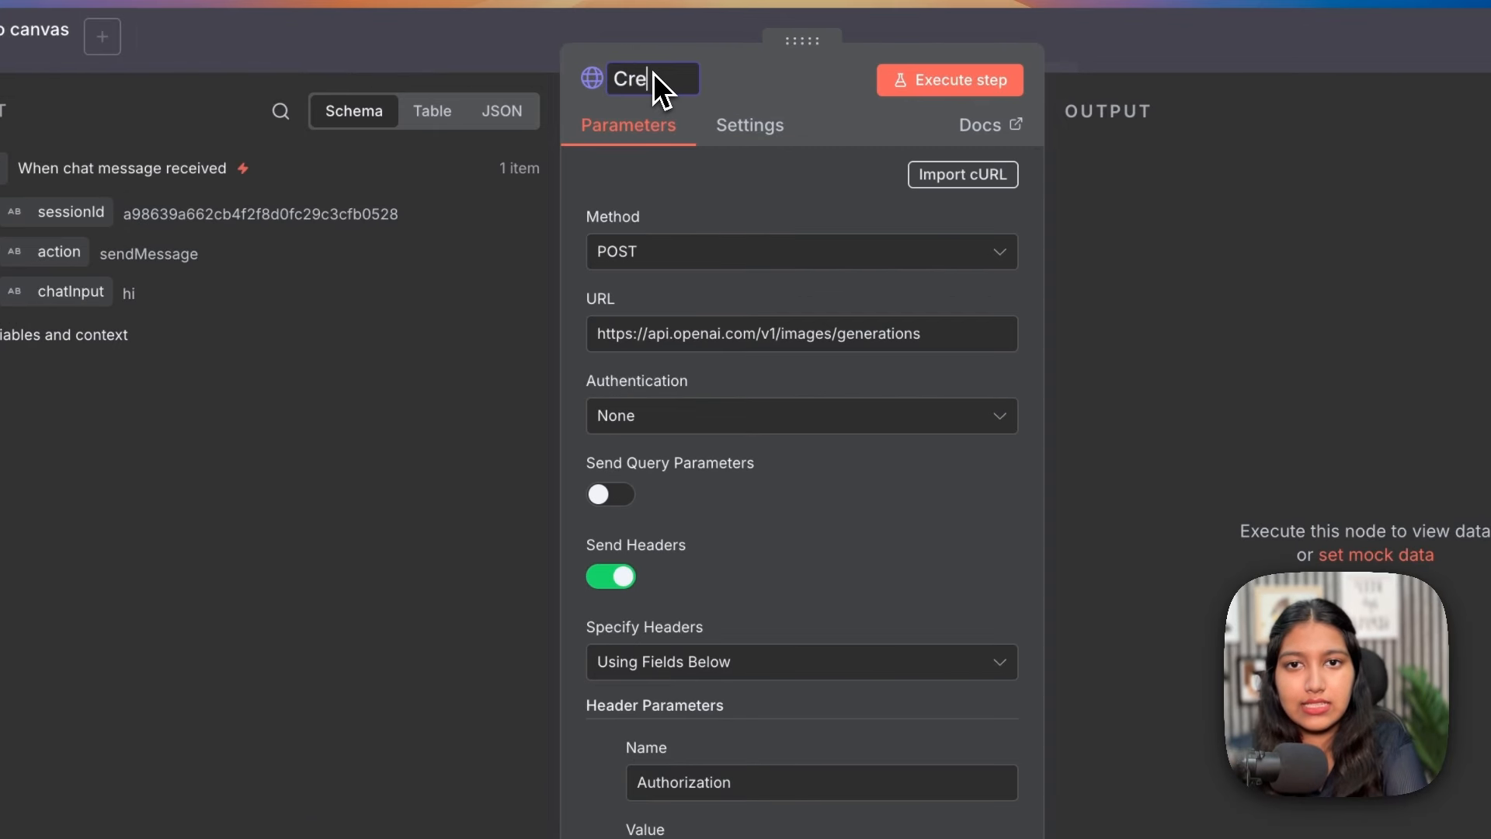
type("an Image - Open AI")
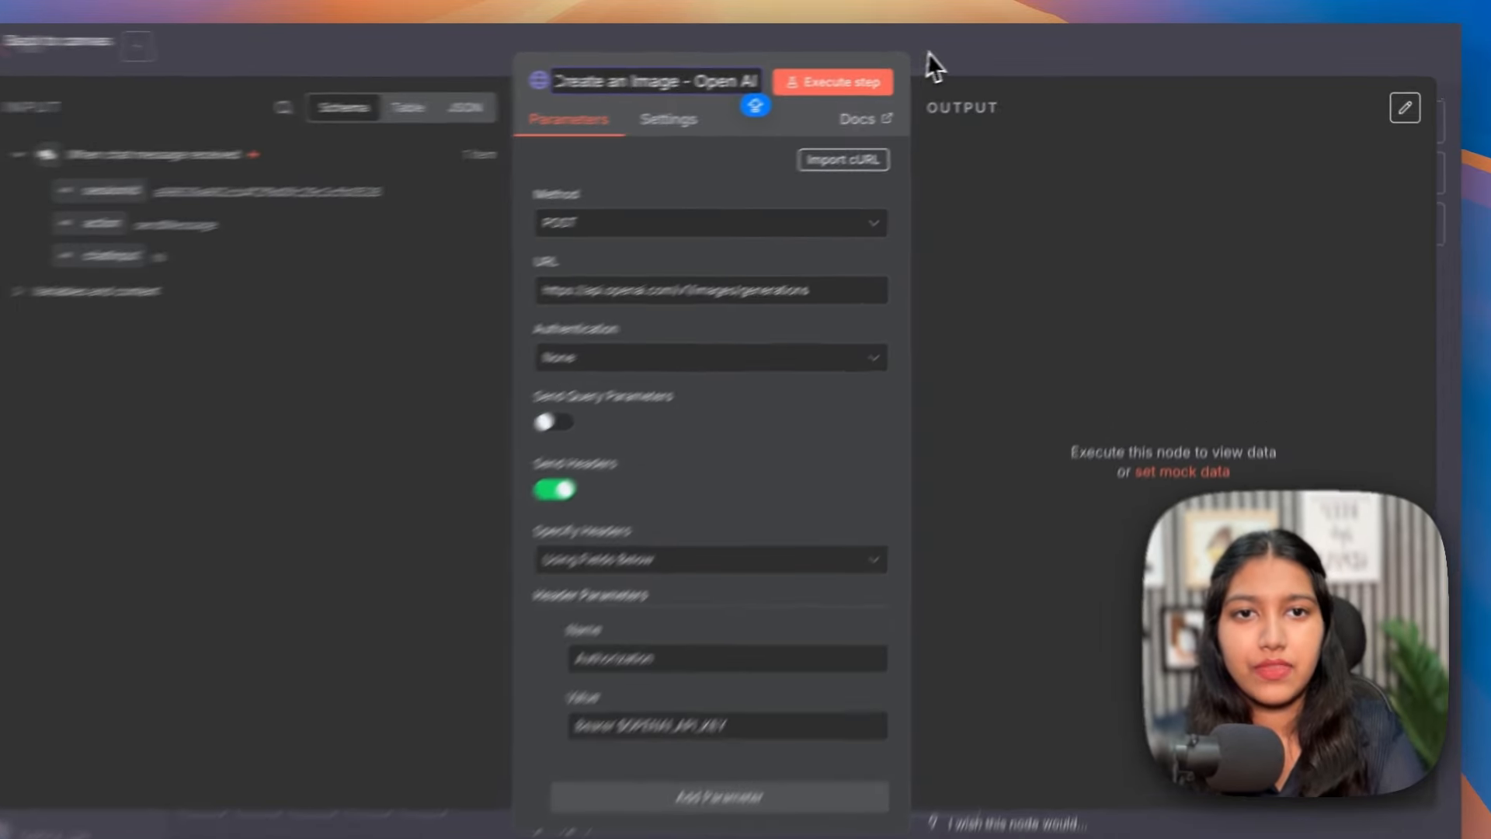
left_click(950, 66)
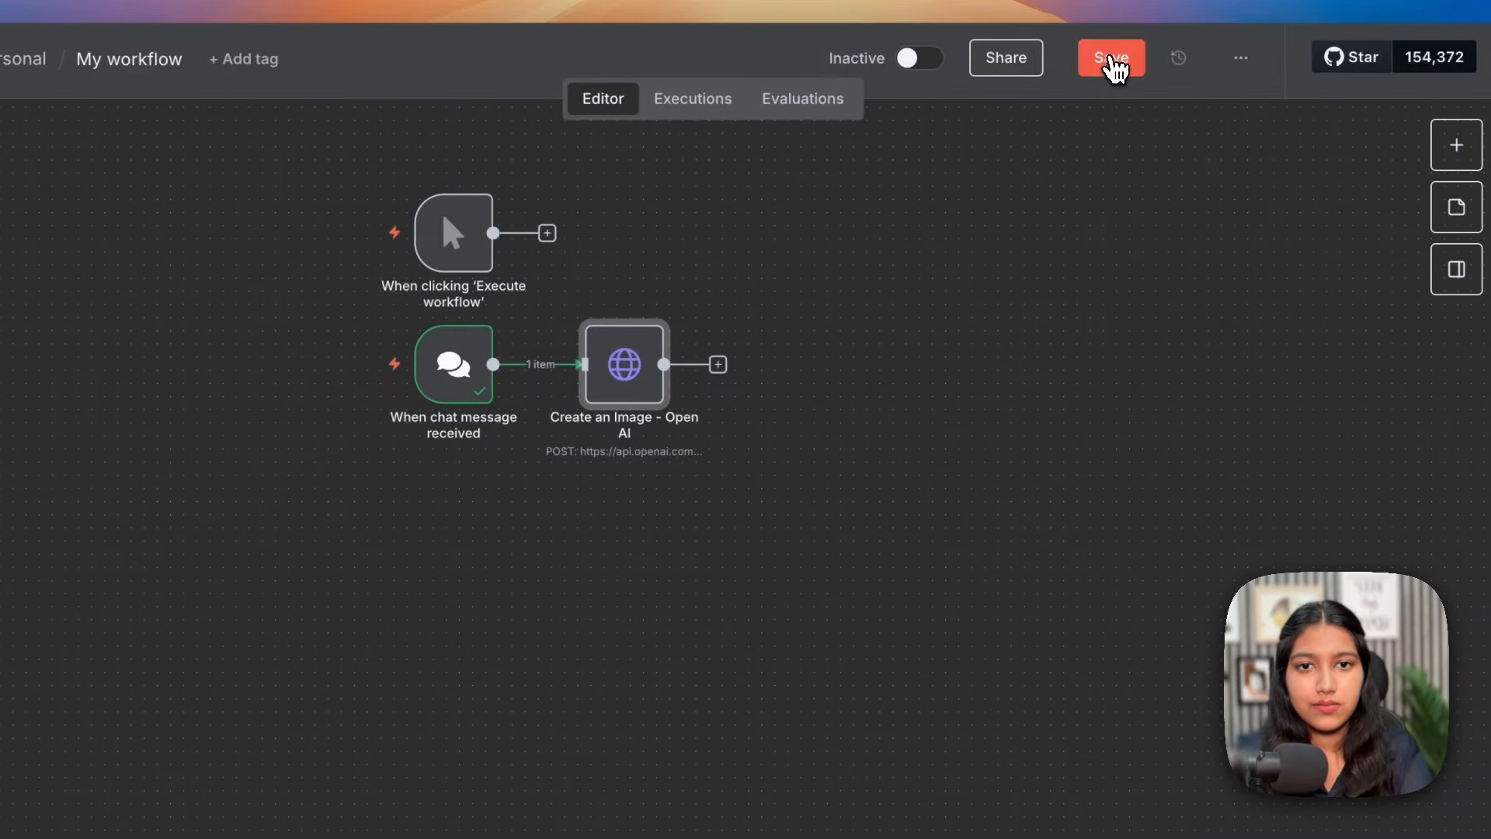
Save My workflow and browse the app action nodes that can follow the Create an Image - Open AI node
left_click(1120, 59)
left_click(717, 365)
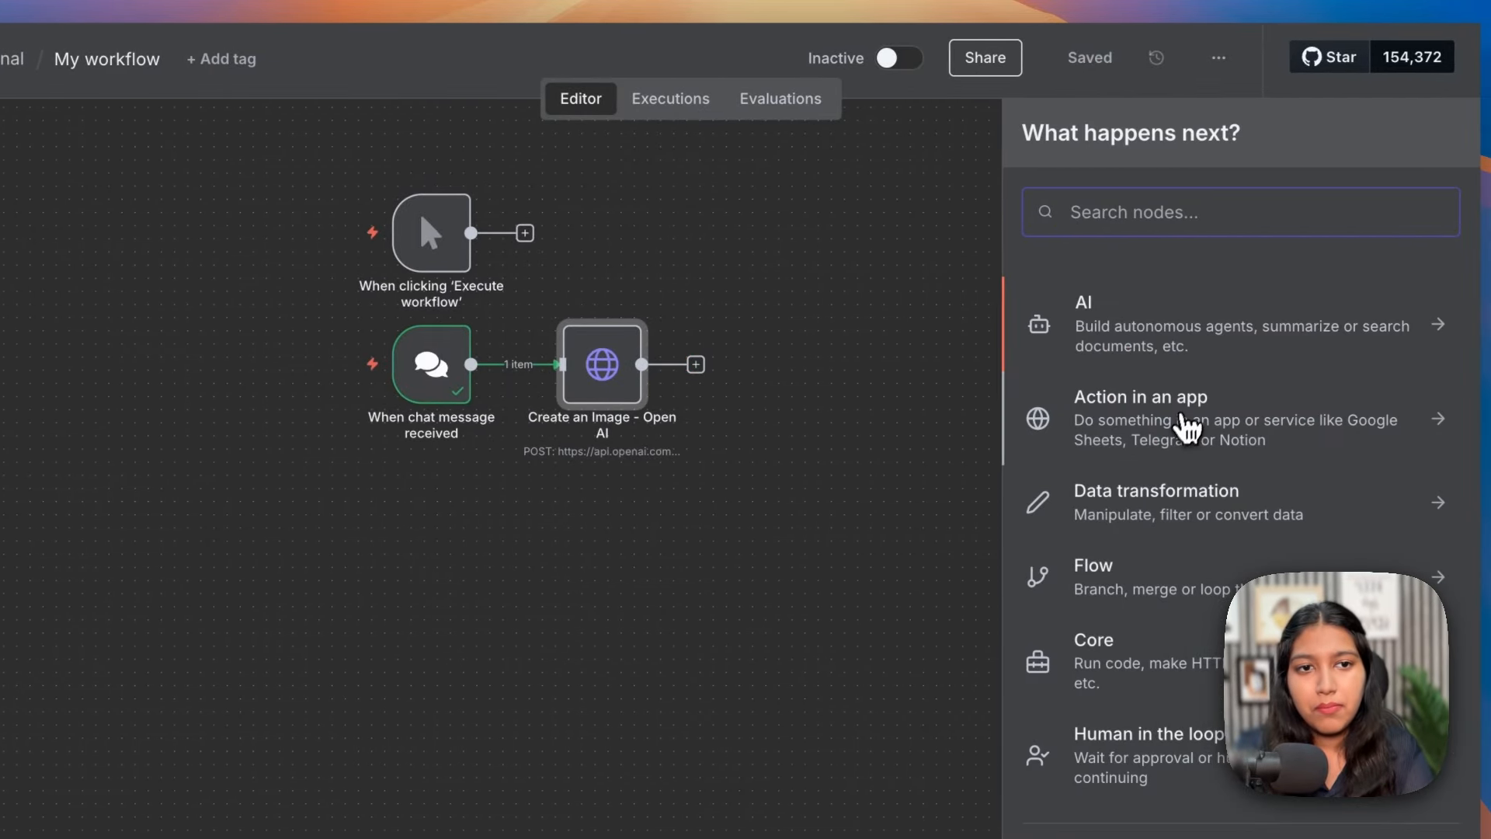
left_click(1210, 427)
scroll(1182, 422, "down", 20)
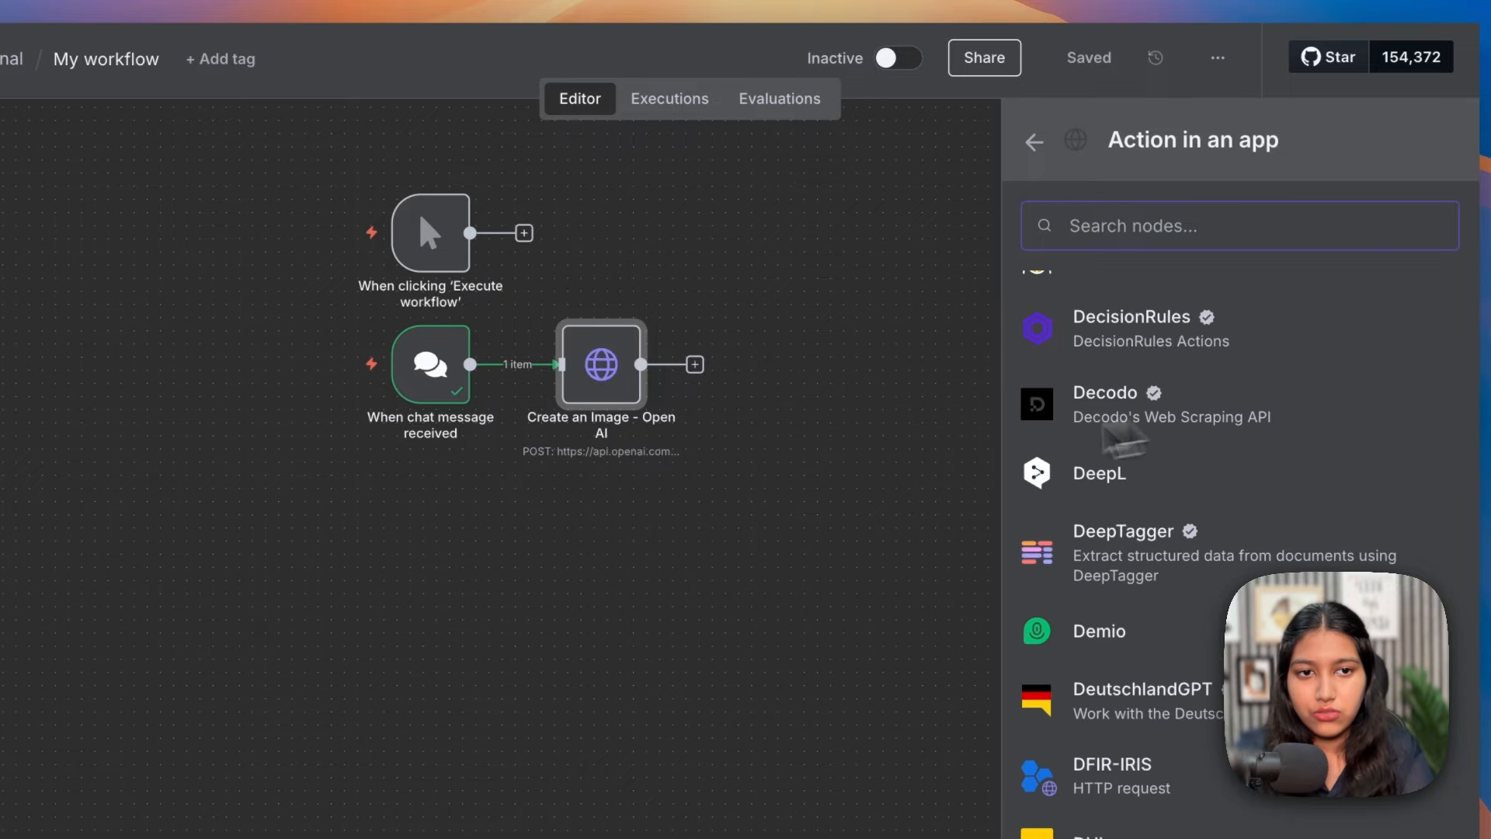
left_click(810, 470)
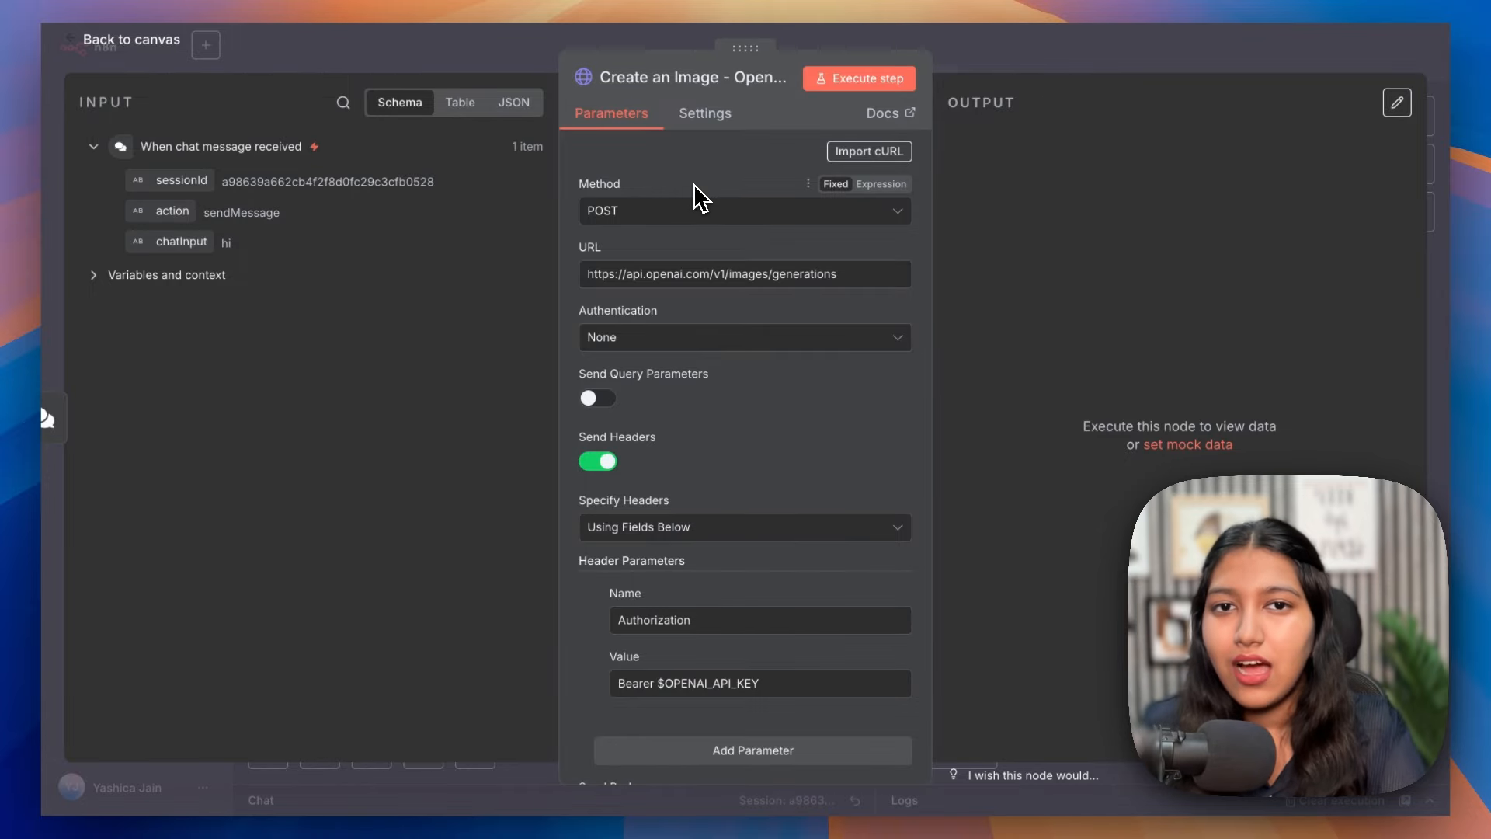
Review the Create an Image - Open AI node's request parameters from the canvas
left_click(1013, 71)
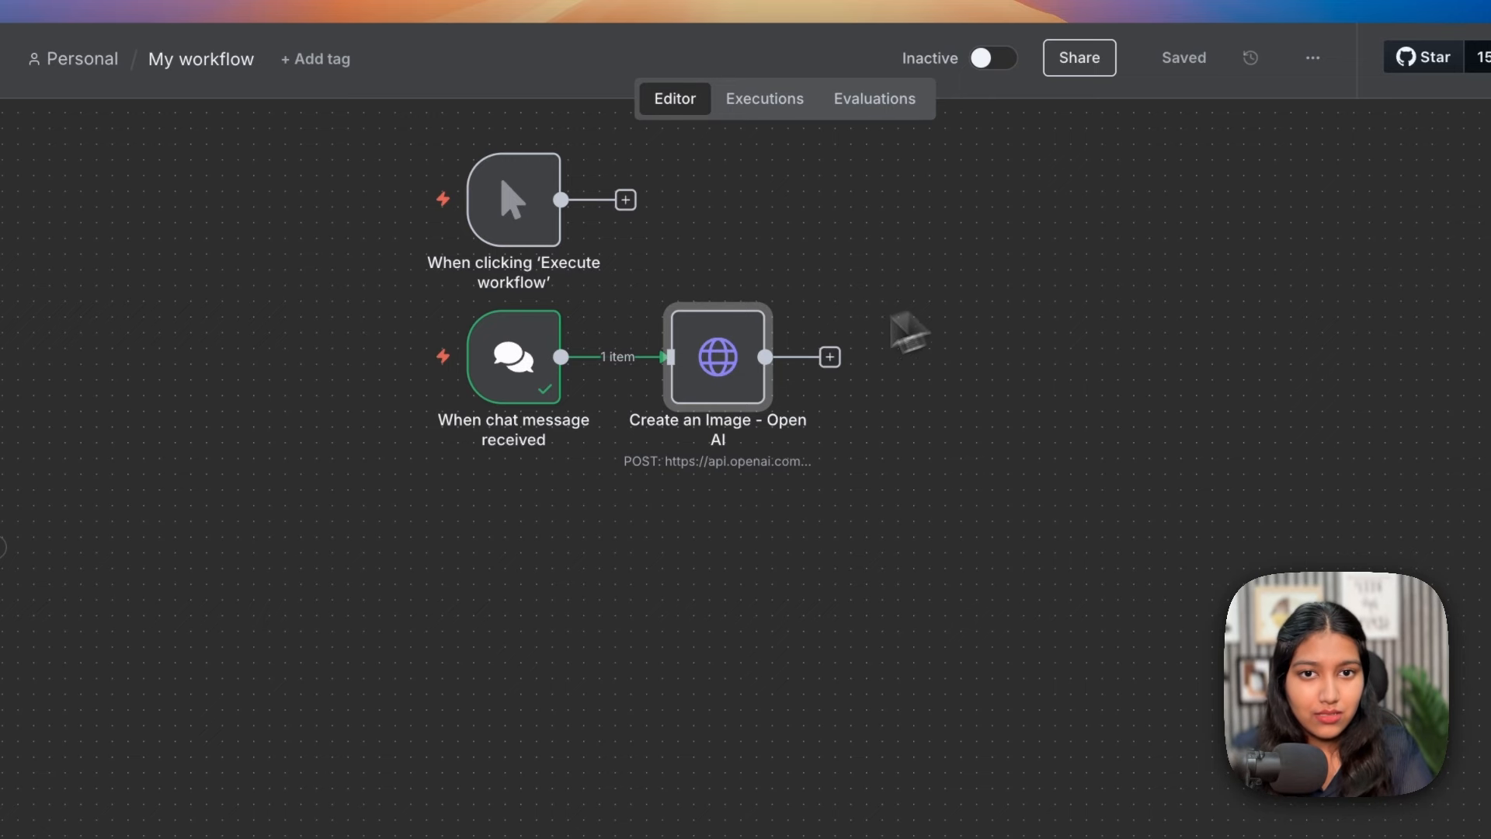
double_click(721, 366)
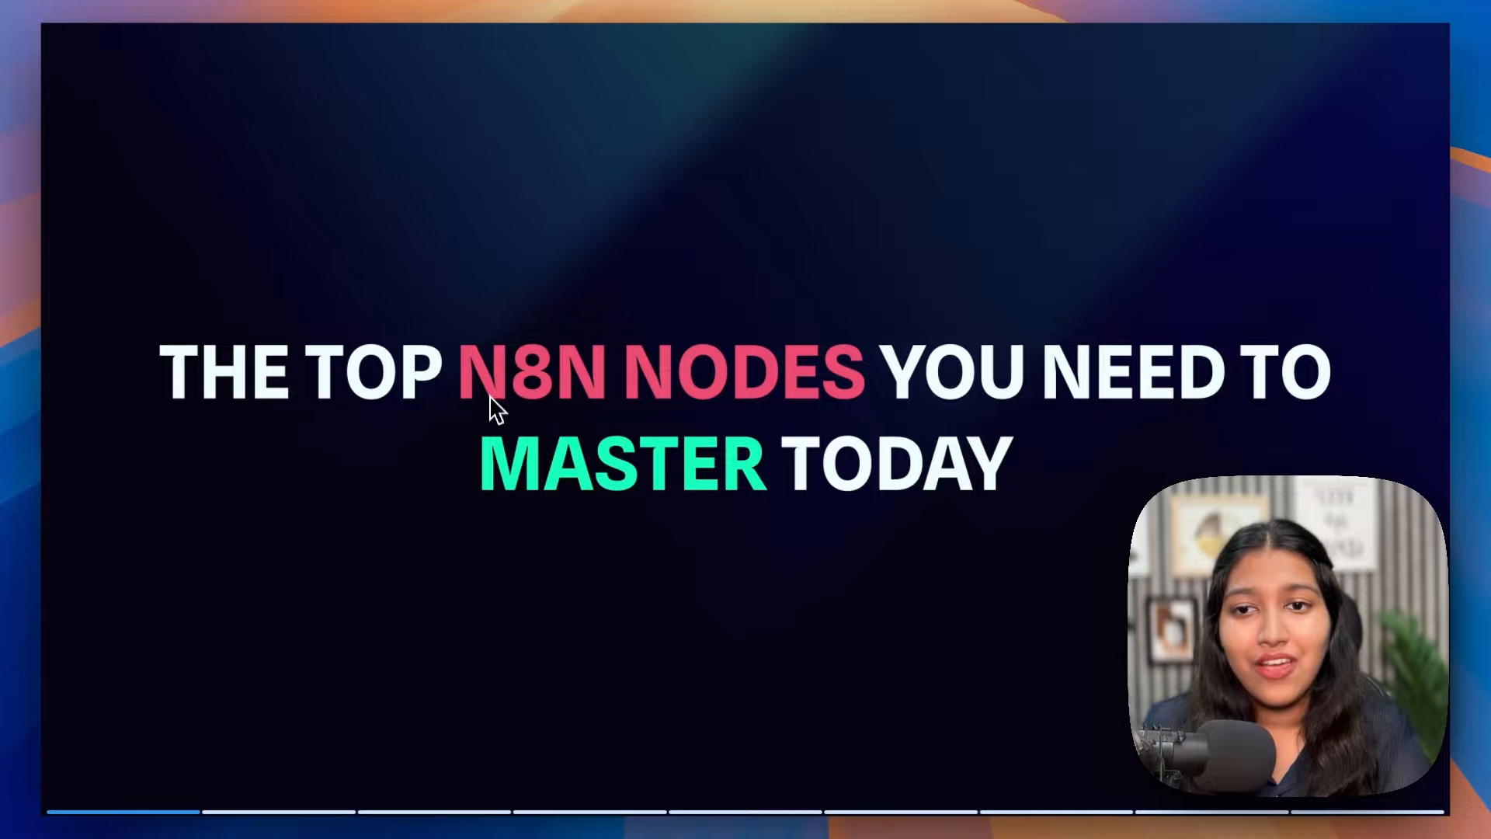
left_click_drag(277, 390, 1239, 394)
left_click(1027, 393)
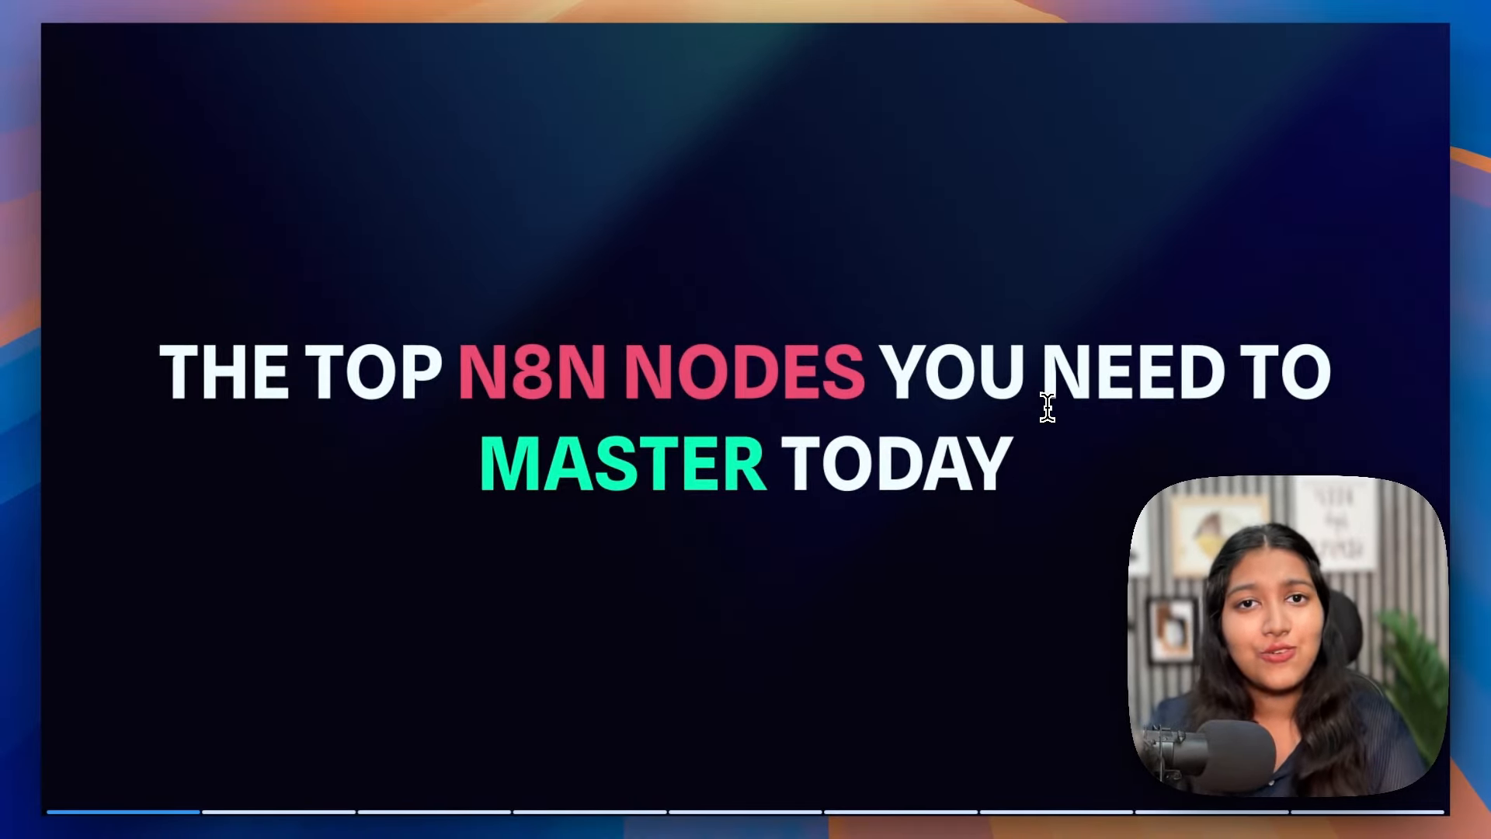
Clear the node selection on the canvas and save the Top N8N Nodes workflow
mouse_move(772, 73)
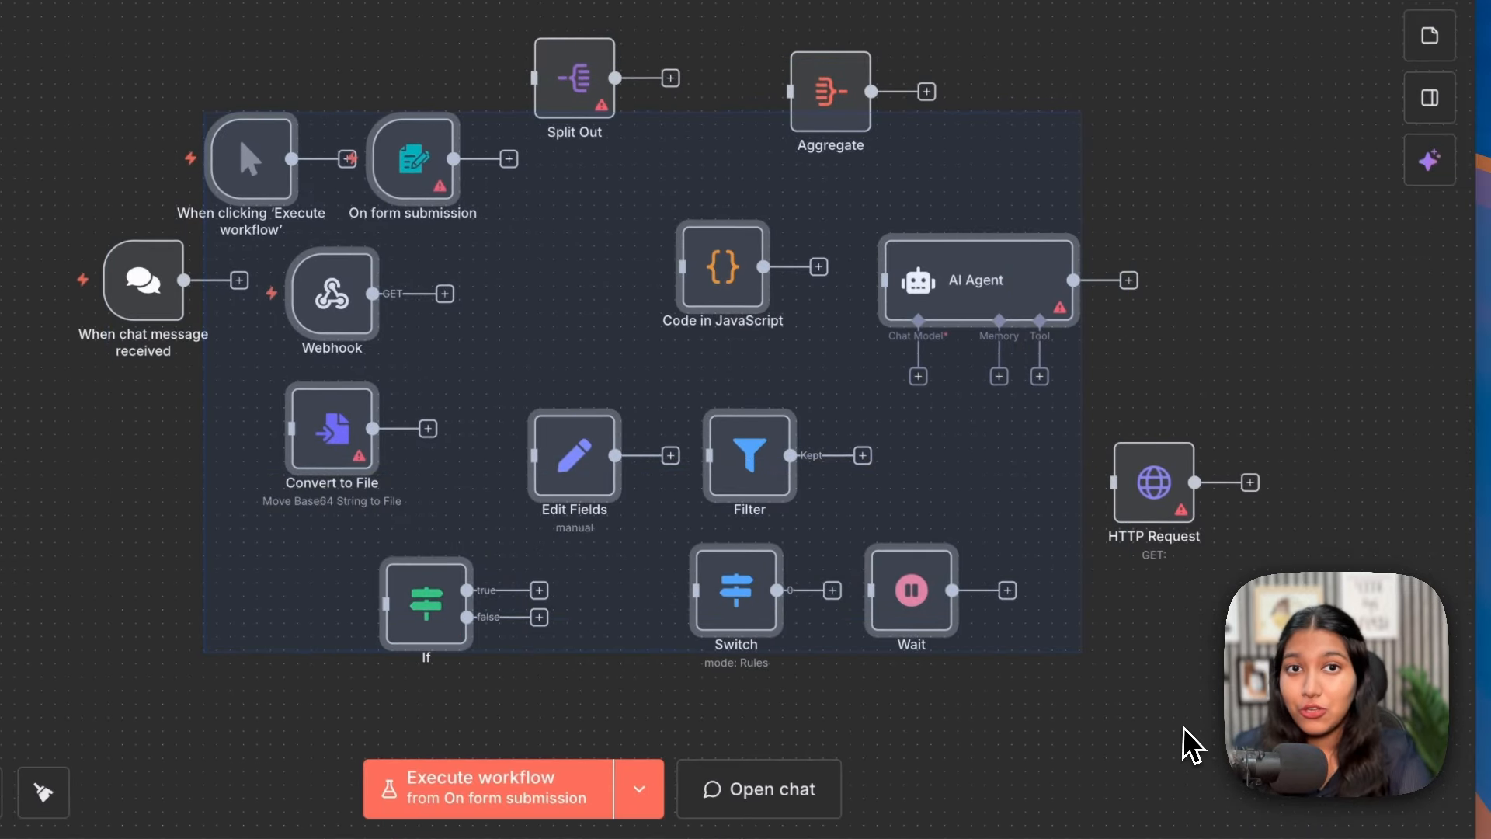
left_click(1306, 269)
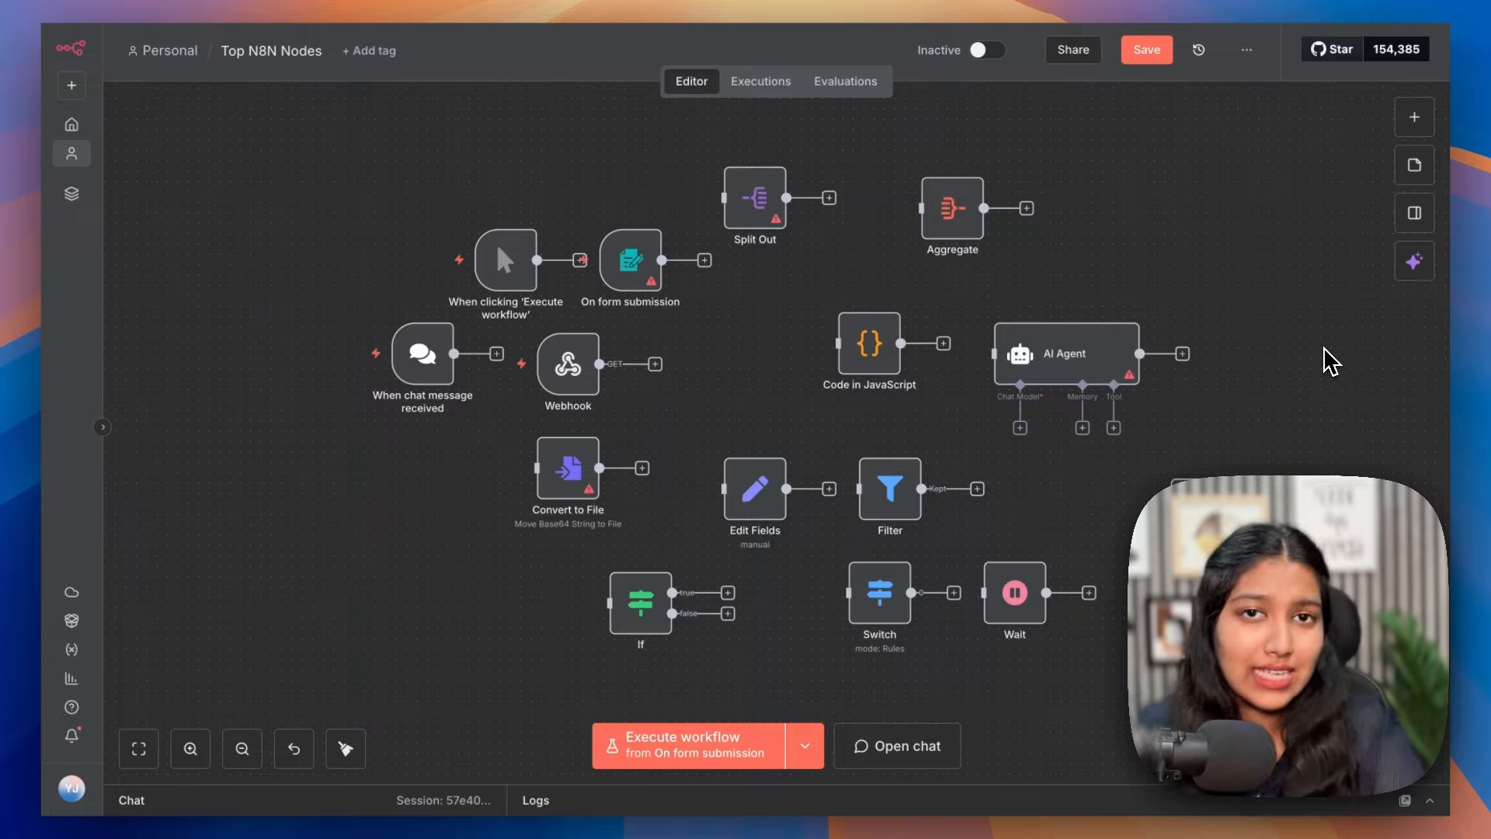
key("ctrl+s")
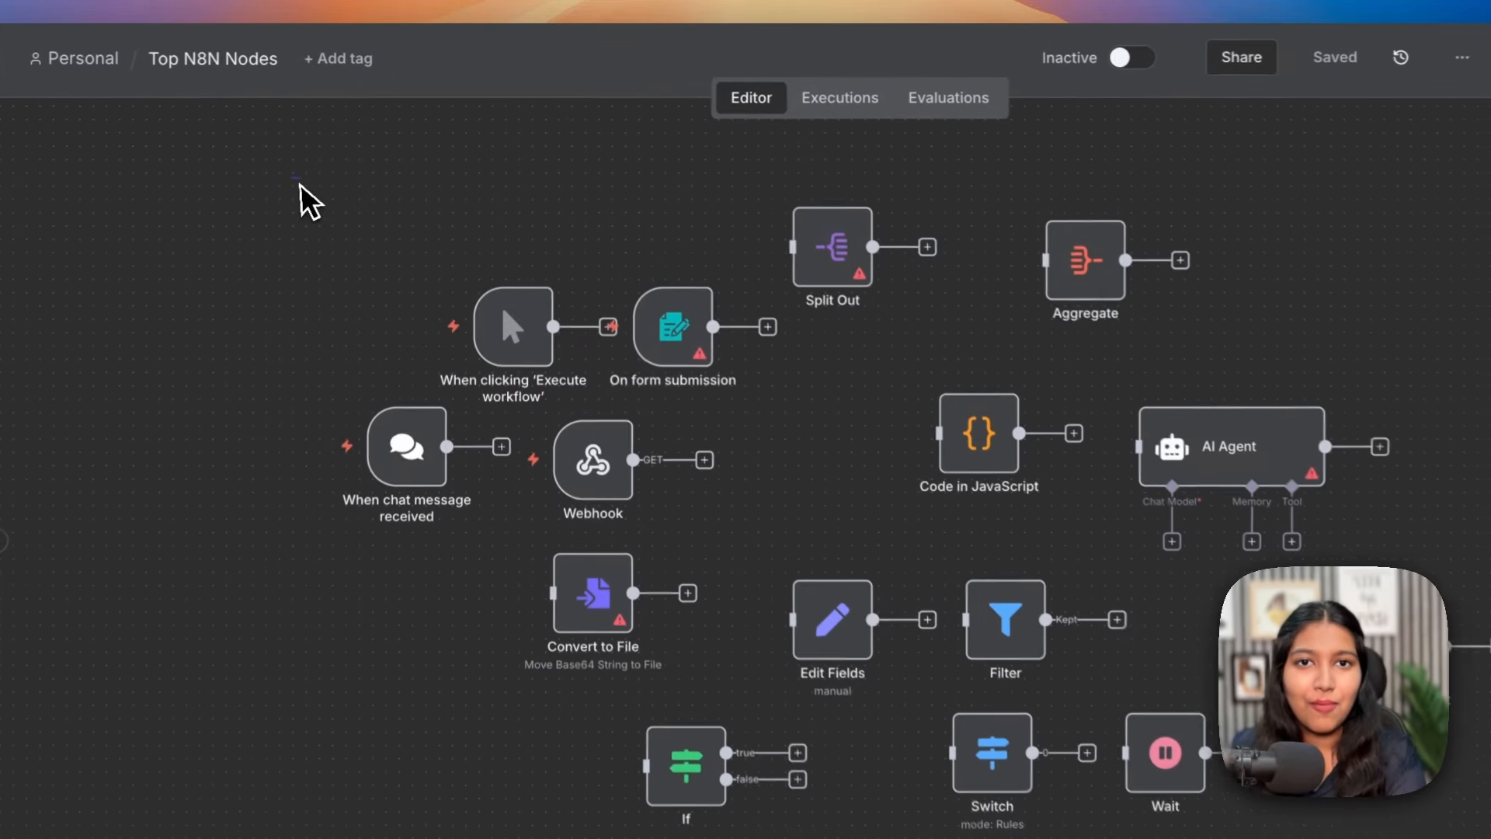
left_click_drag(333, 142, 1220, 644)
left_click_drag(1172, 688, 1173, 688)
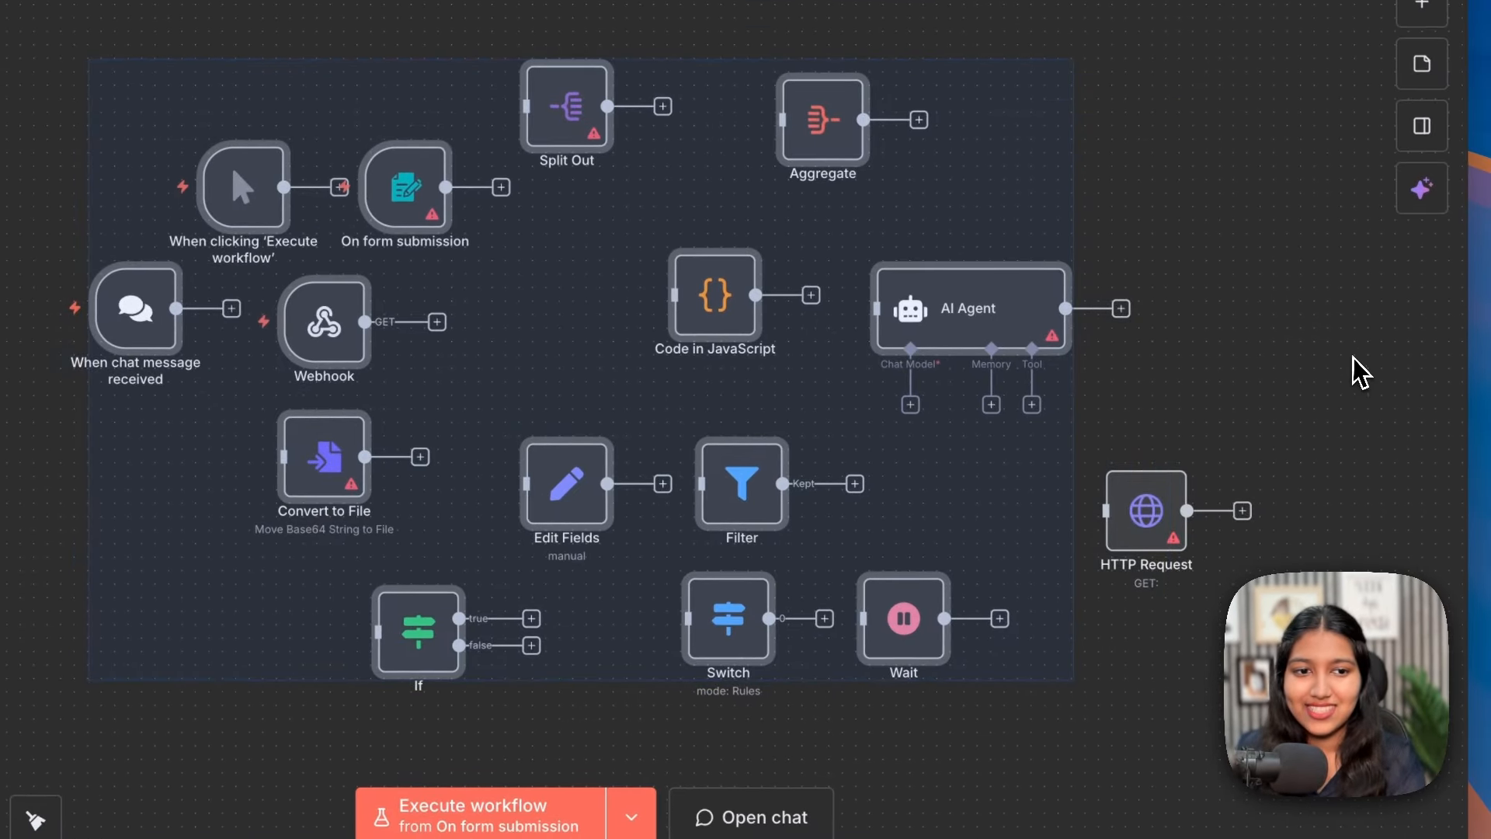
left_click(1355, 359)
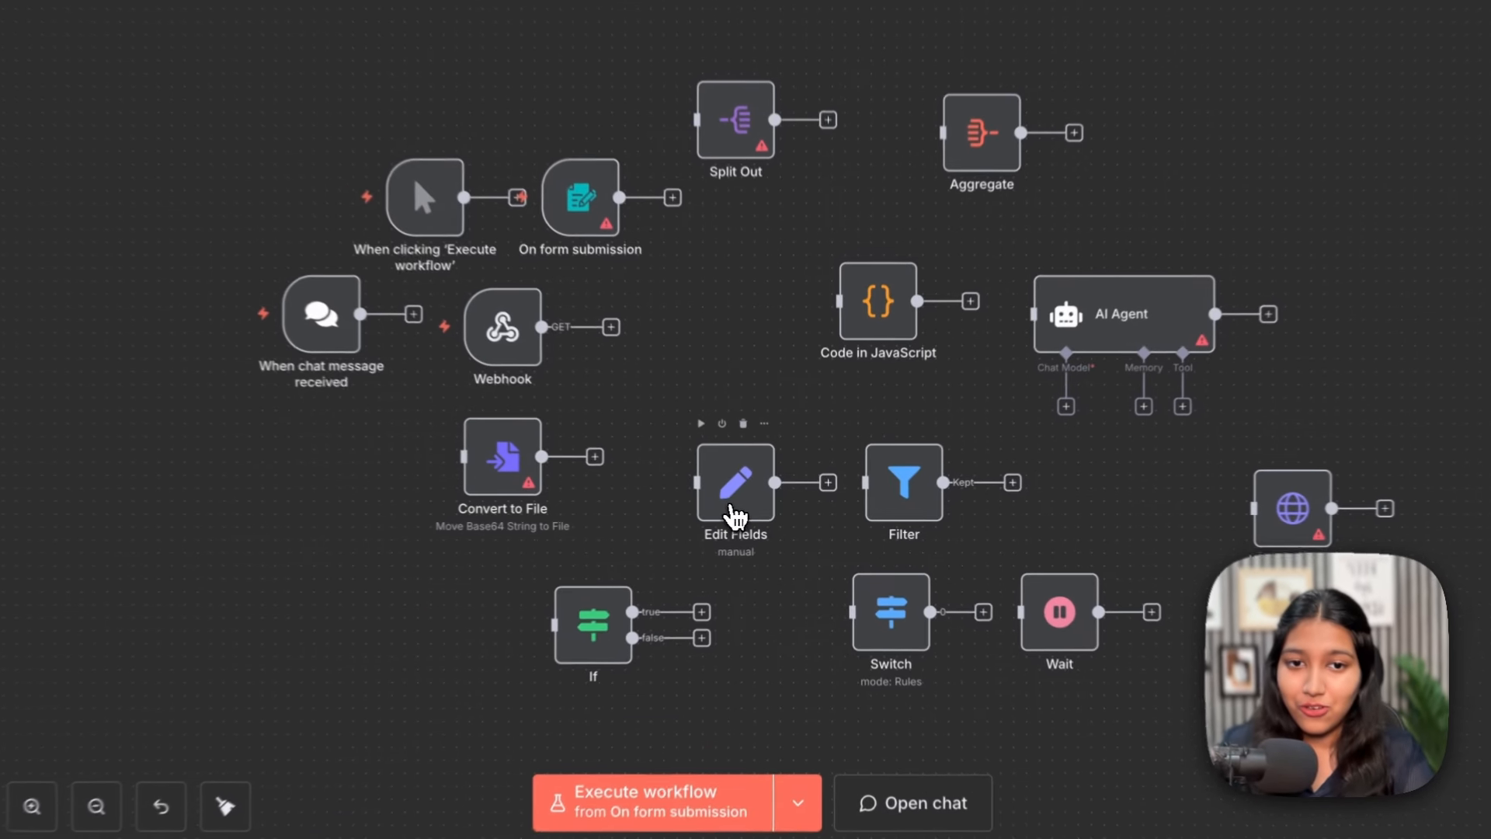
Move the Edit Fields node up beside Webhook, shift Filter slightly left, and move AI Agent slightly down and left
left_click_drag(752, 501, 711, 427)
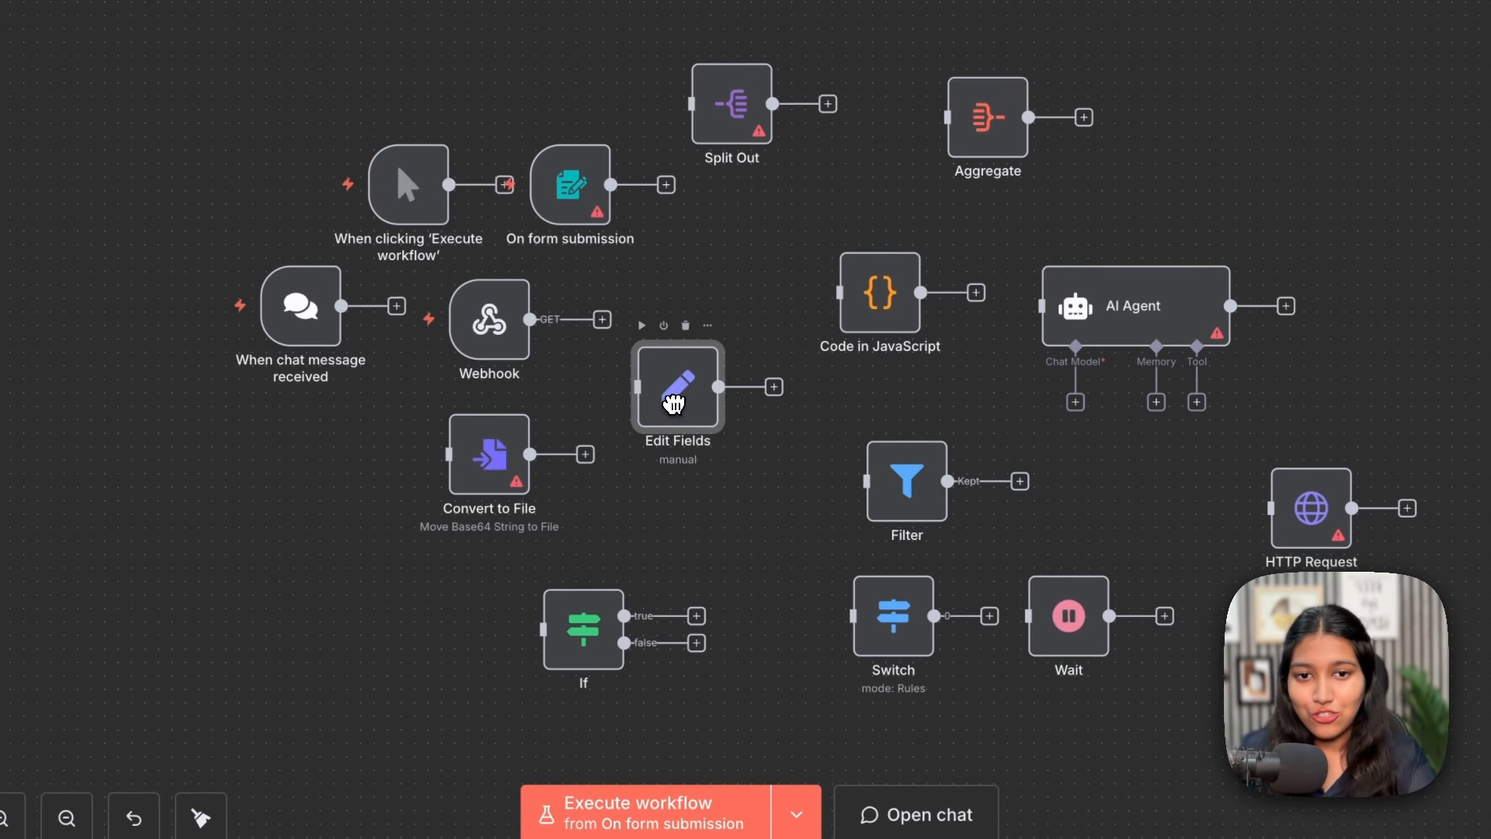
left_click_drag(894, 482, 813, 468)
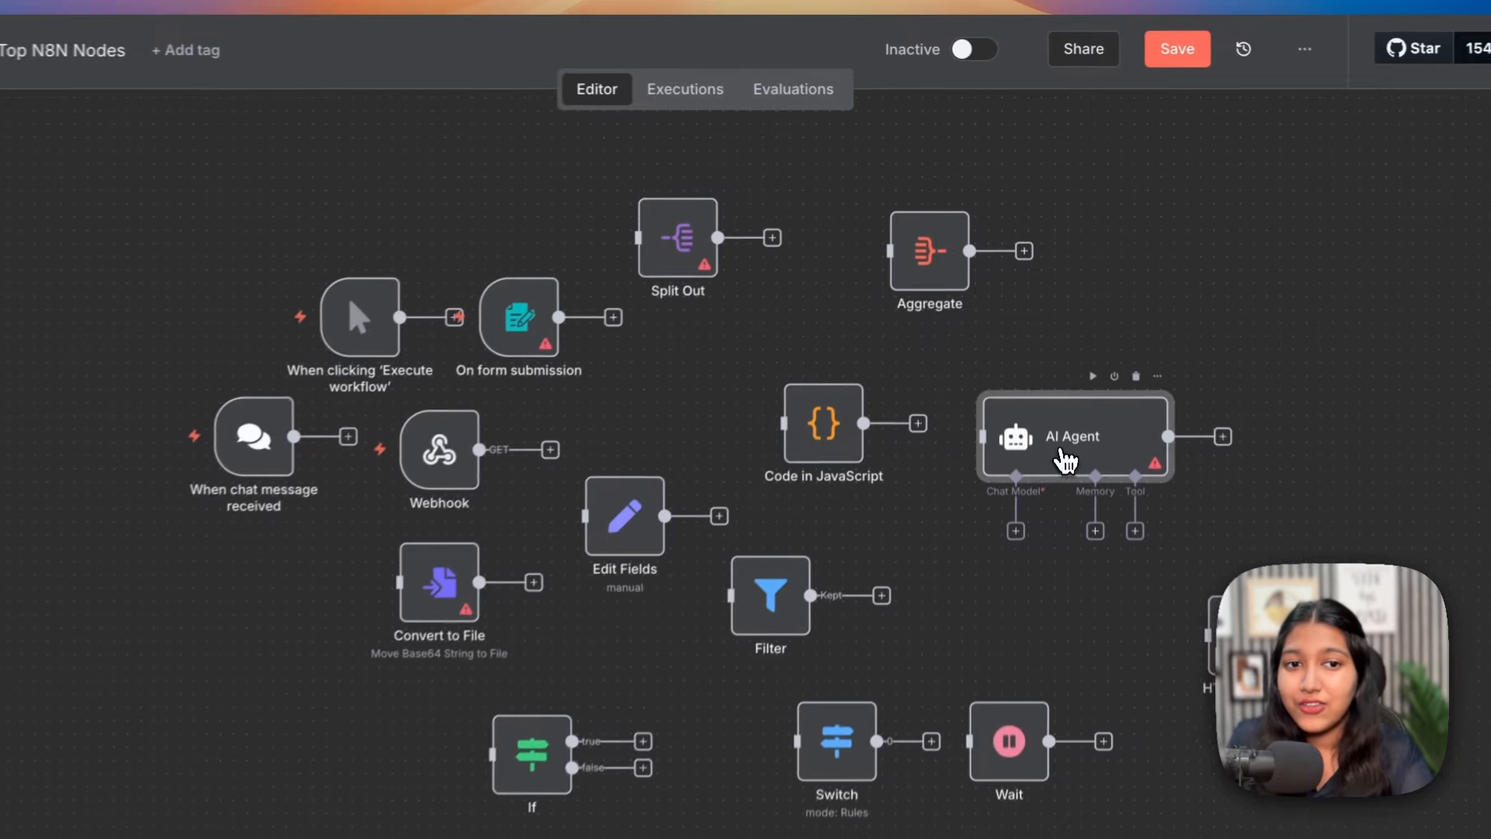
left_click_drag(1053, 361, 997, 412)
Look over the AI Agent node's parameters and return to the canvas
double_click(986, 512)
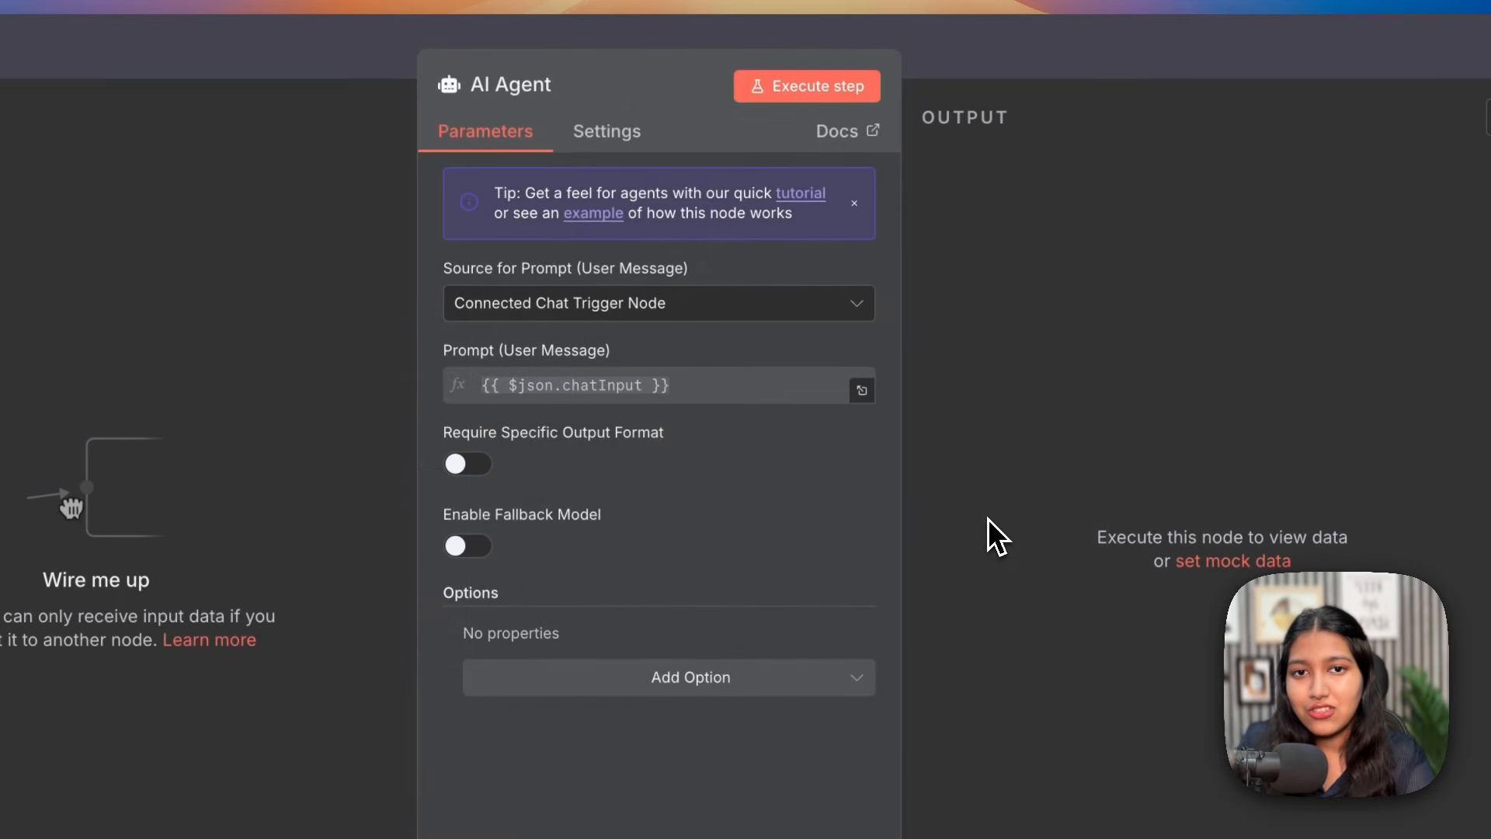
left_click(1036, 97)
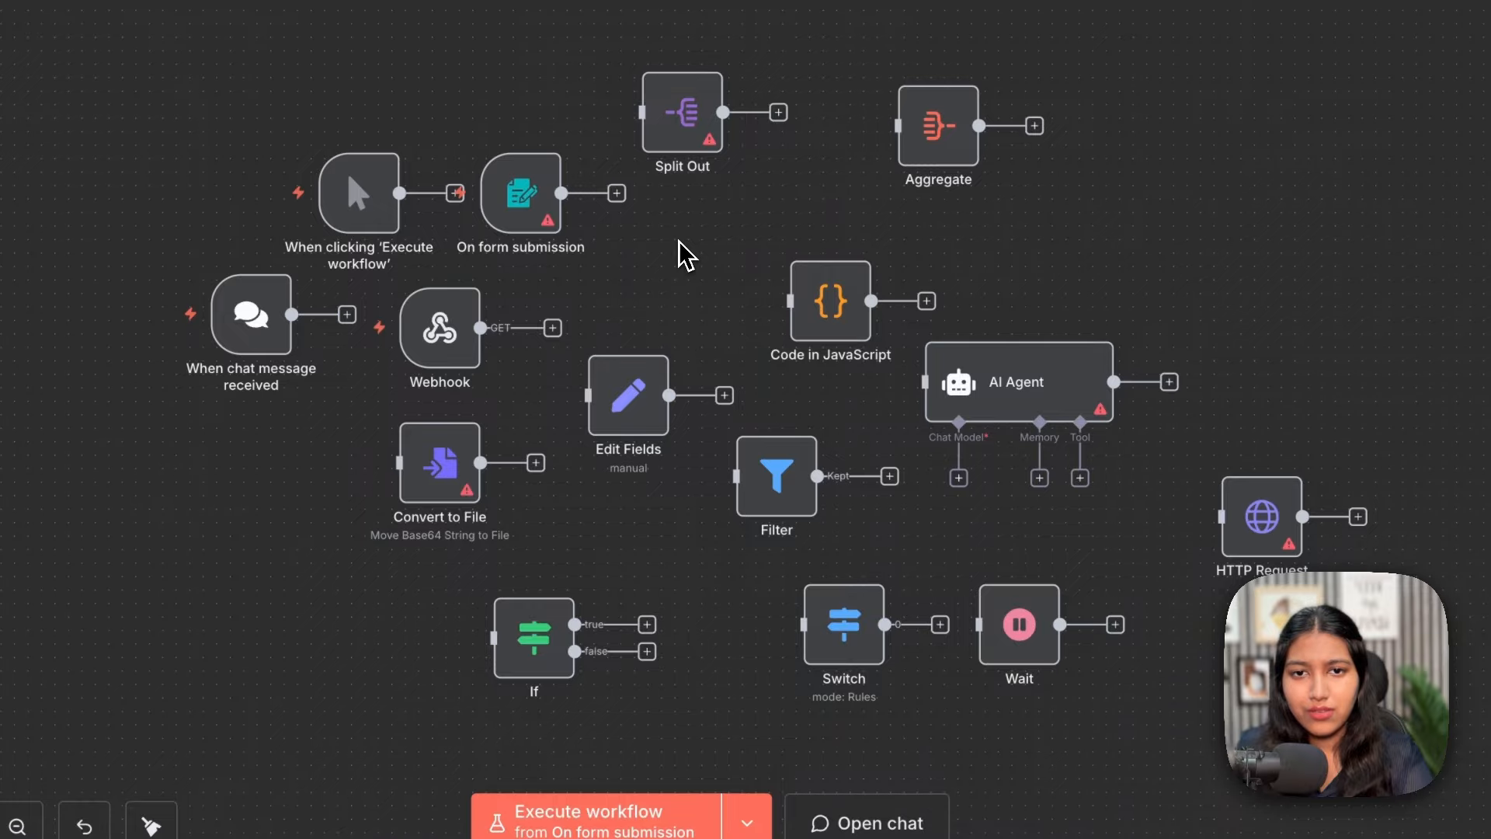
left_click(465, 483)
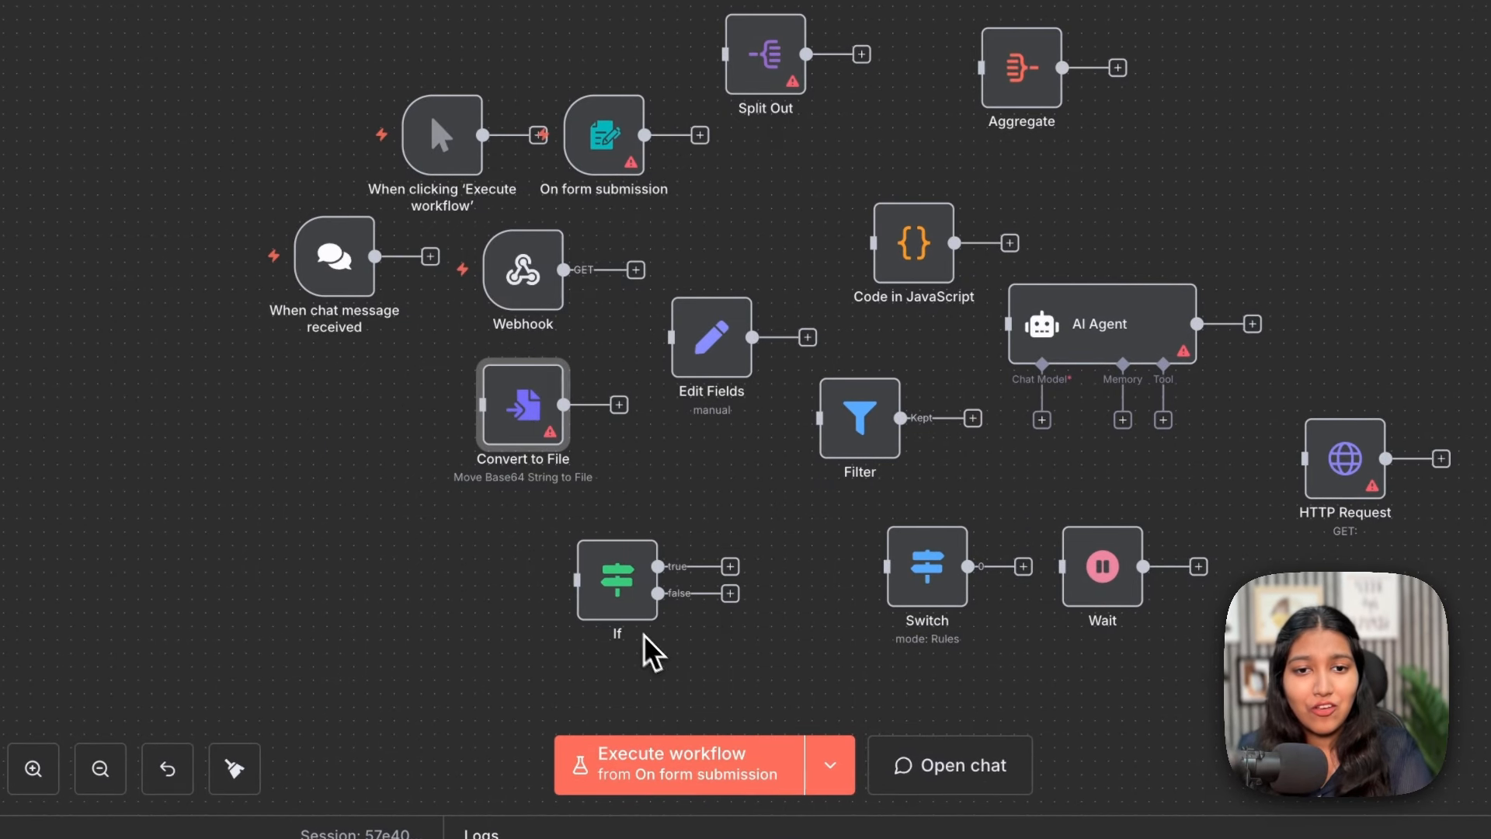
left_click(635, 599)
left_click(940, 604)
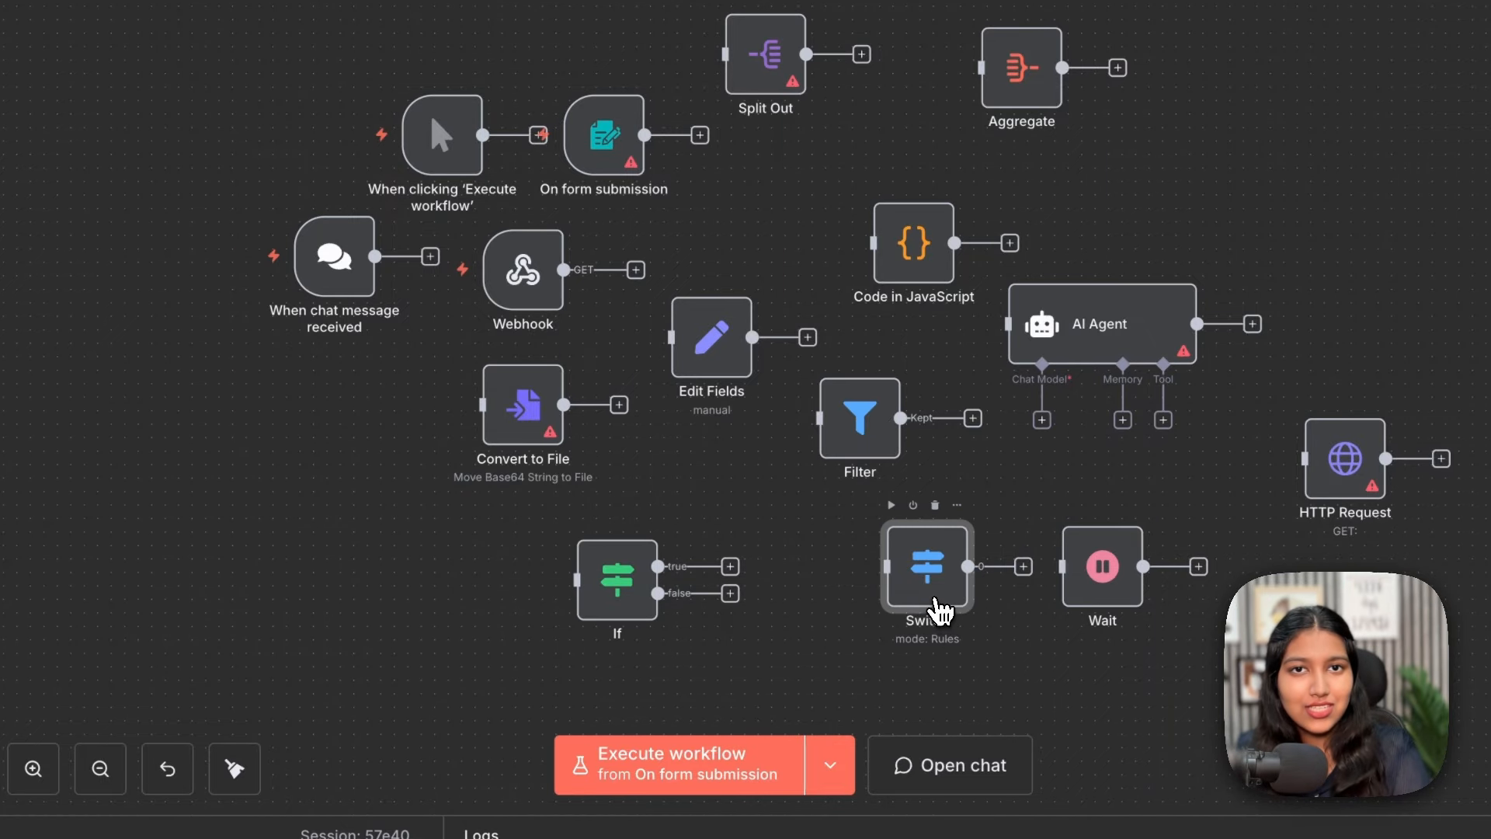
left_click(819, 647)
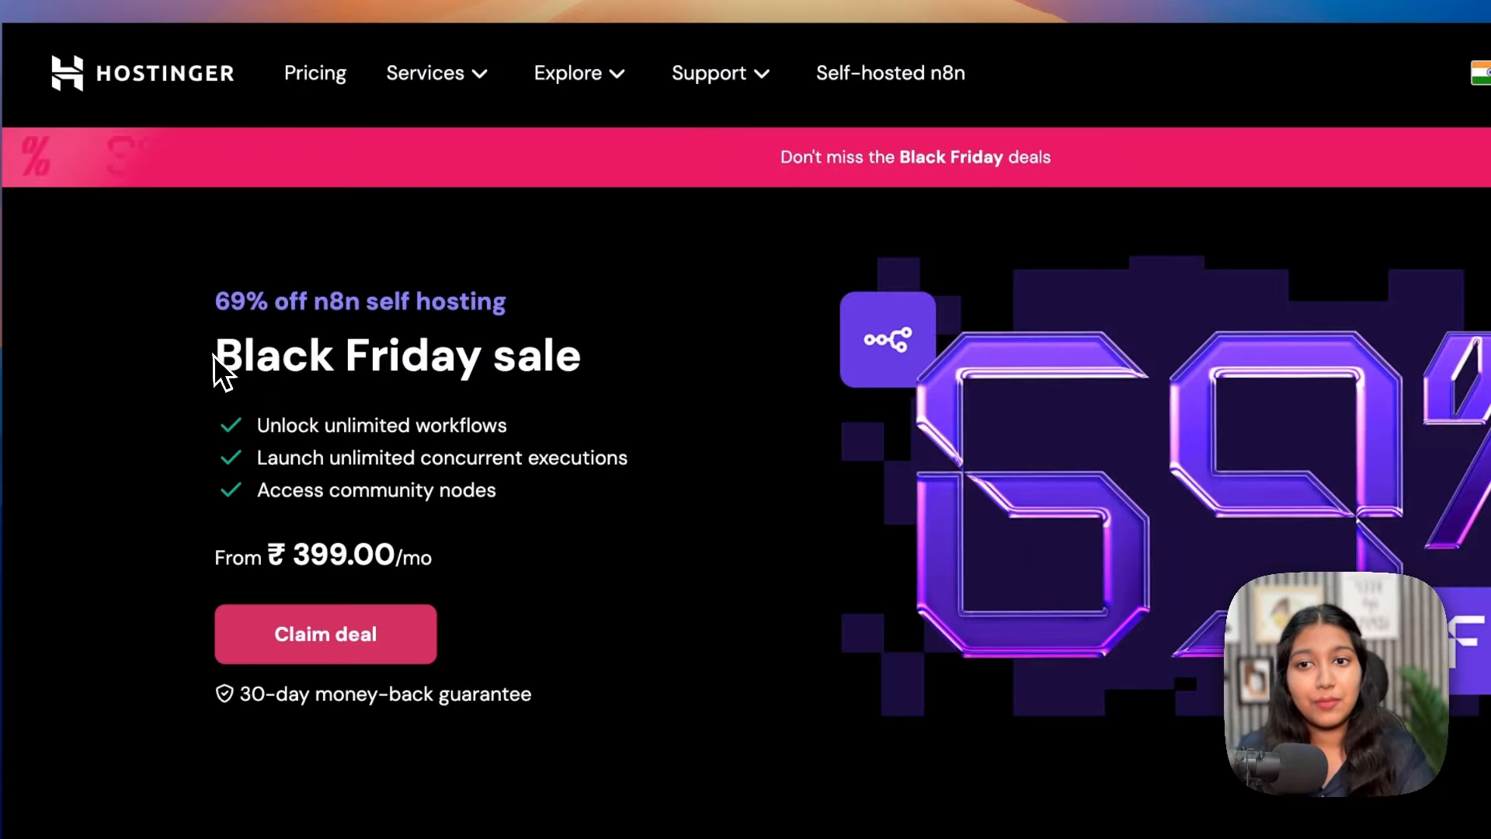
Look over Hostinger's Black Friday sale offer for n8n self hosting and its KVM plans
left_click_drag(214, 354, 582, 358)
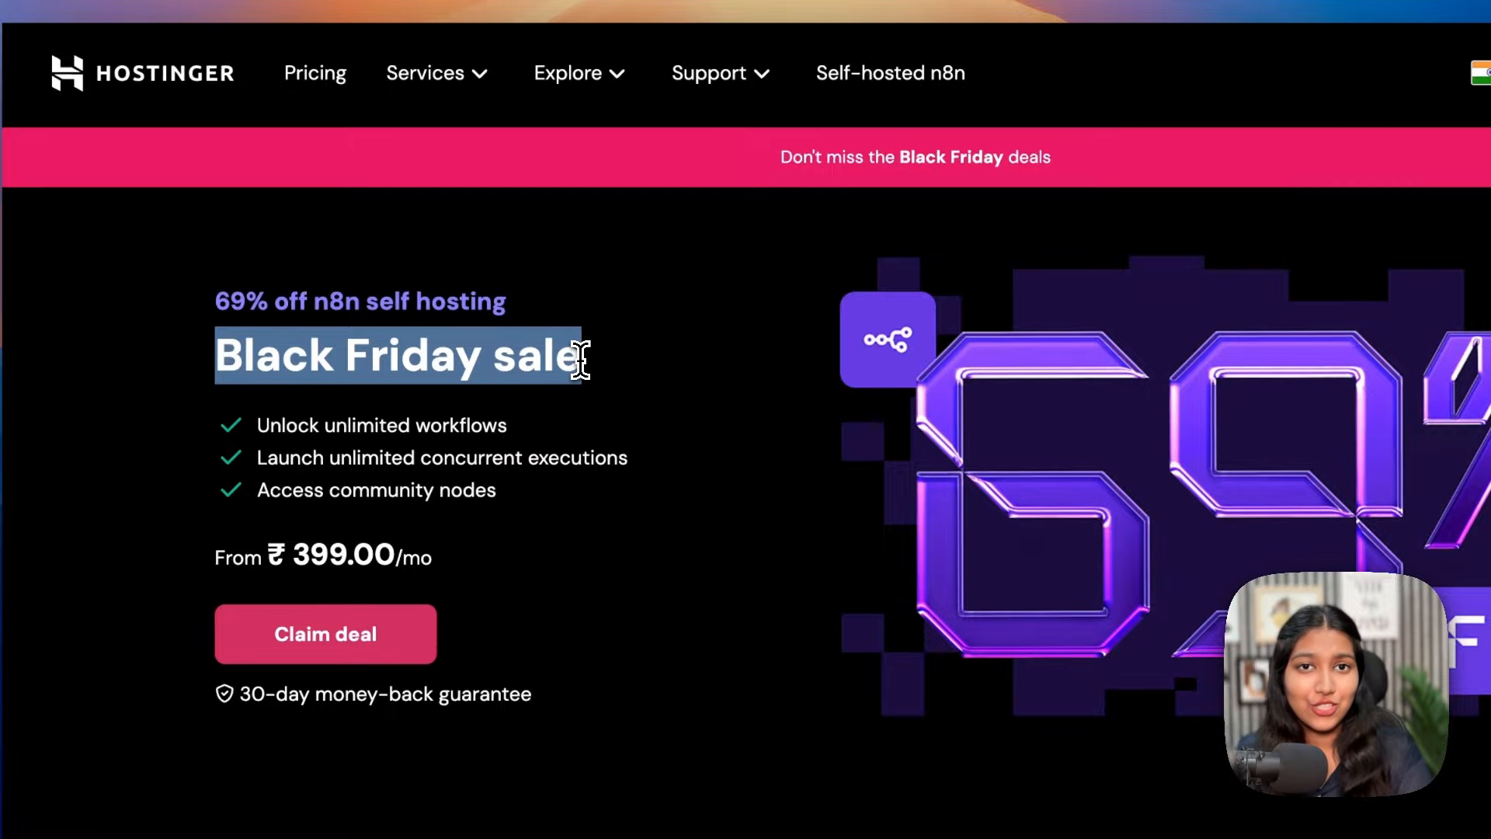
left_click(581, 358)
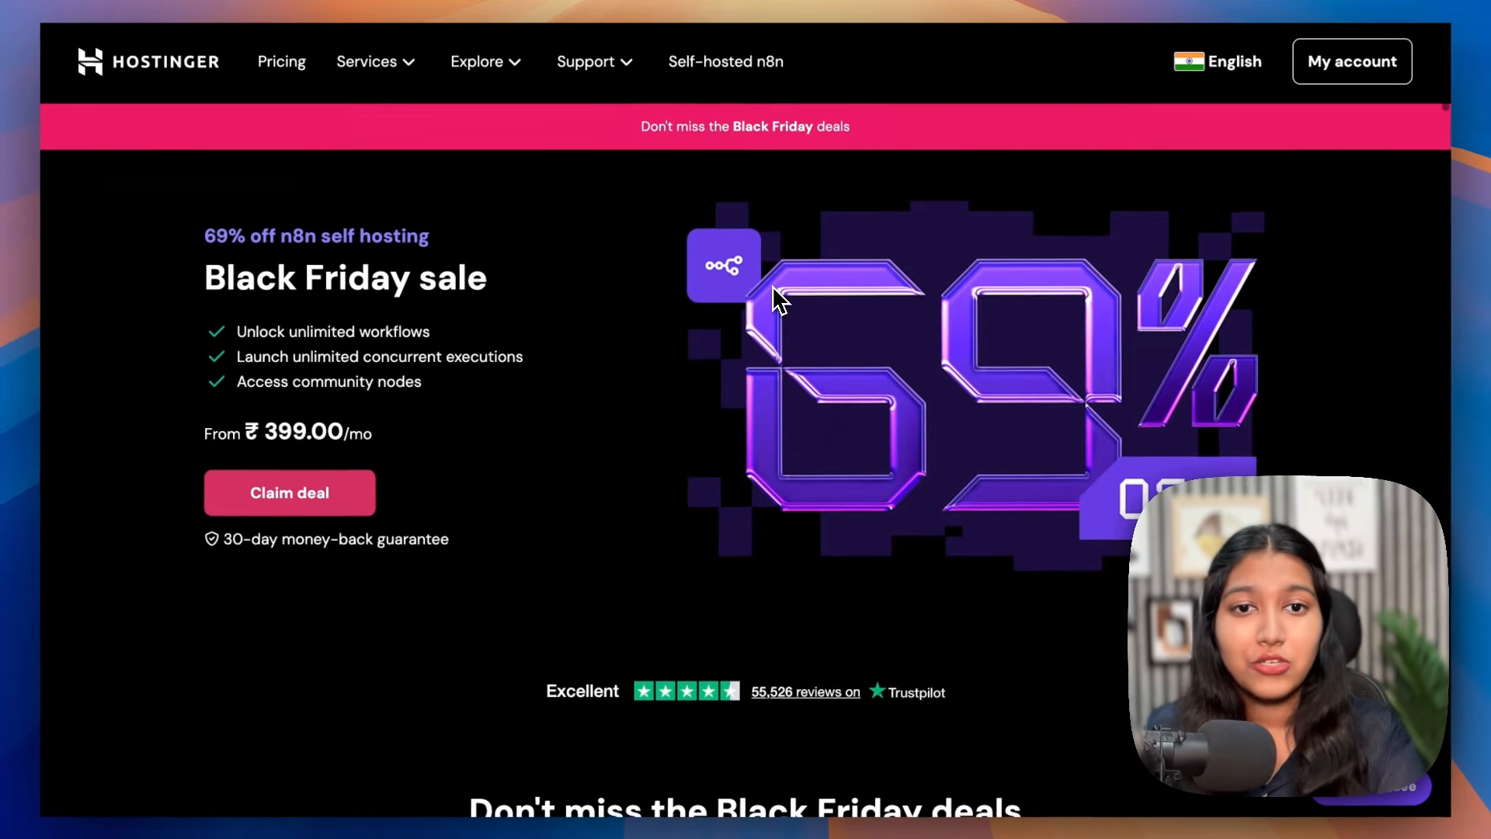
scroll(786, 365, "down", 3)
scroll(772, 286, "down", 5)
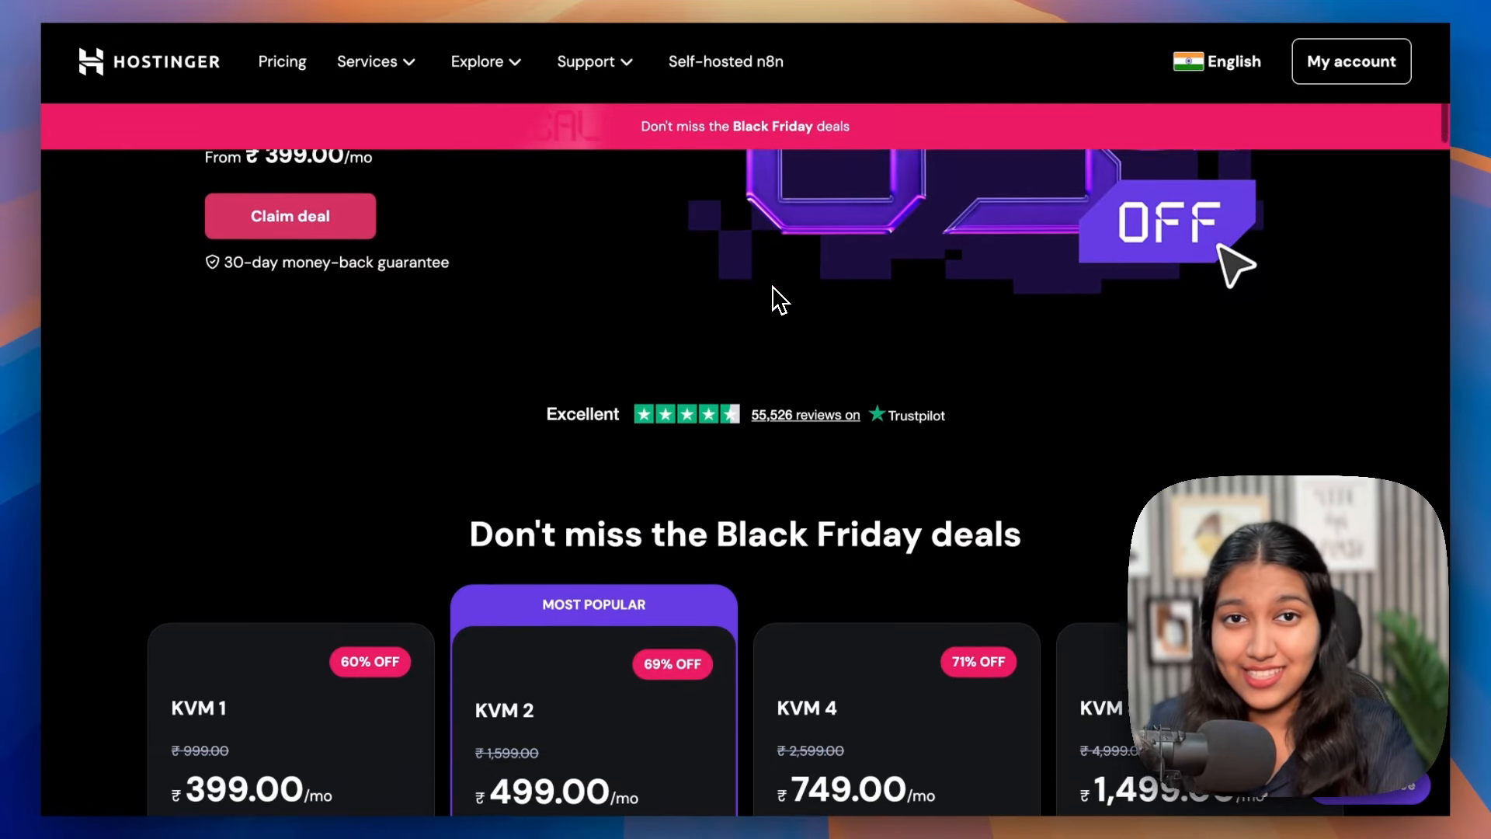